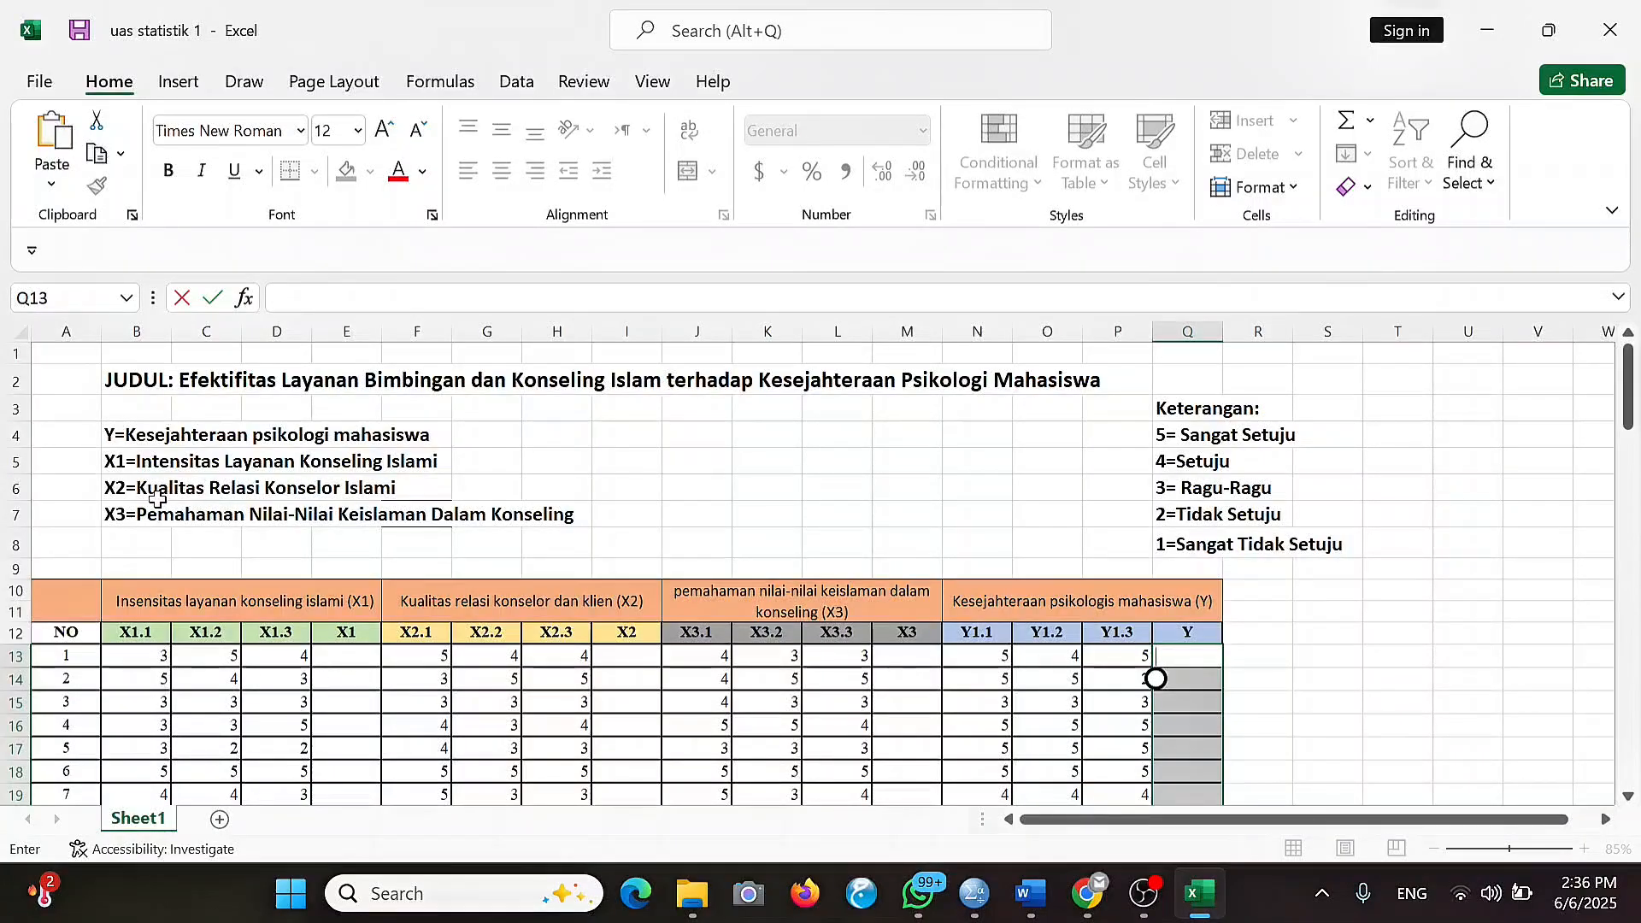
Look through the questionnaire sheet, from the title and variable legend down to the last respondent rows.
scroll(447, 579, down, 2)
scroll(447, 579, up, 2)
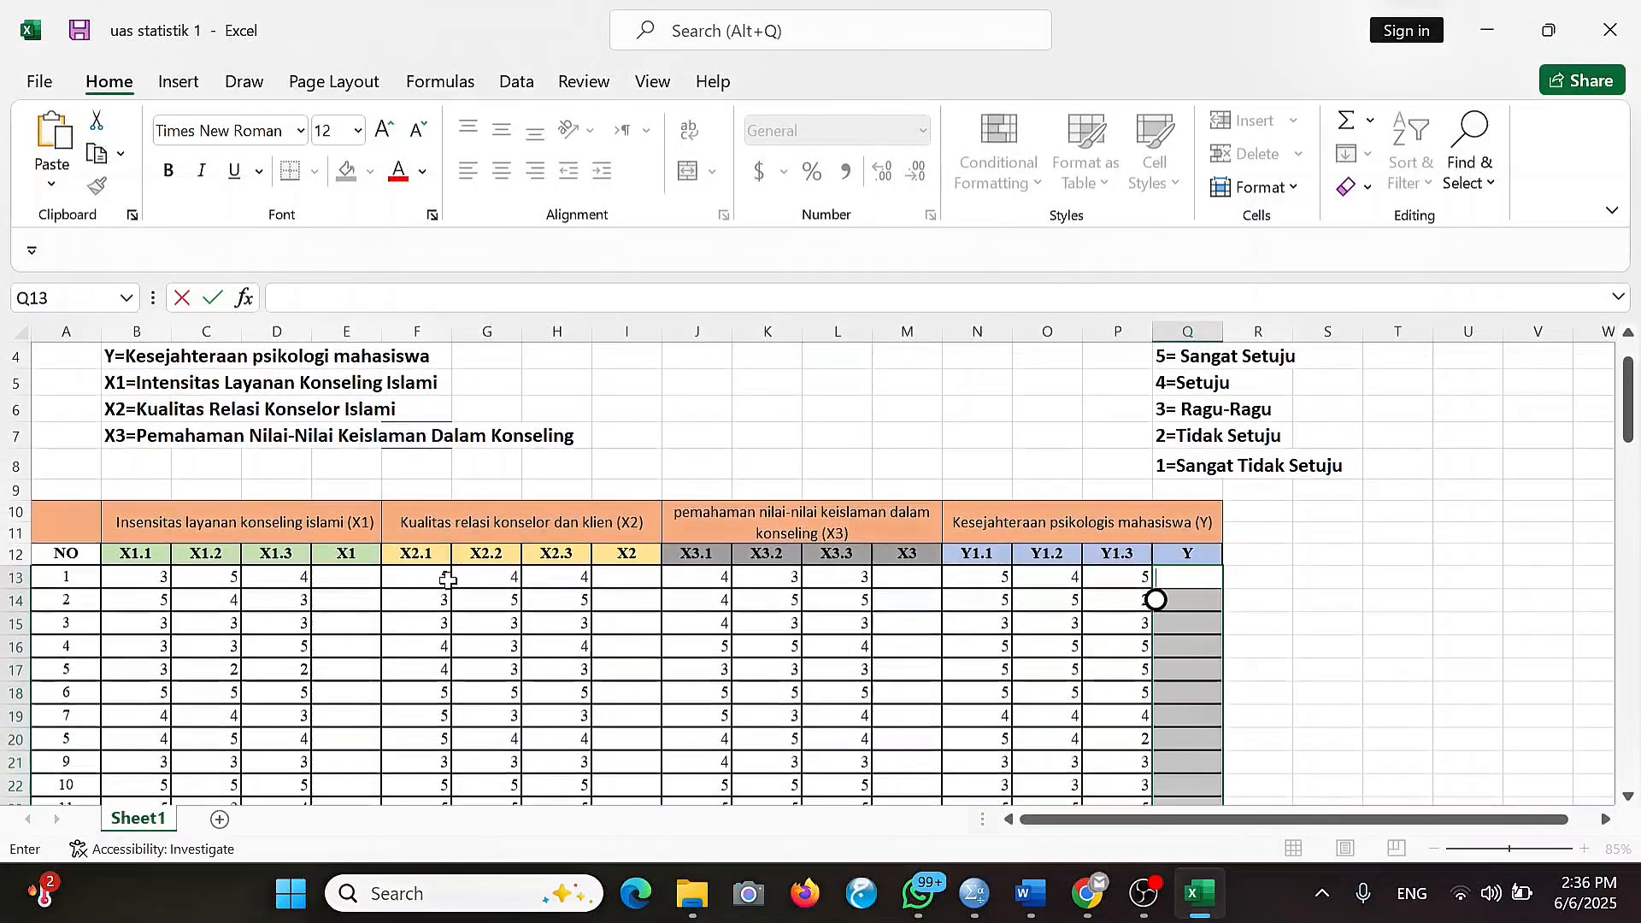
scroll(343, 506, down, 2)
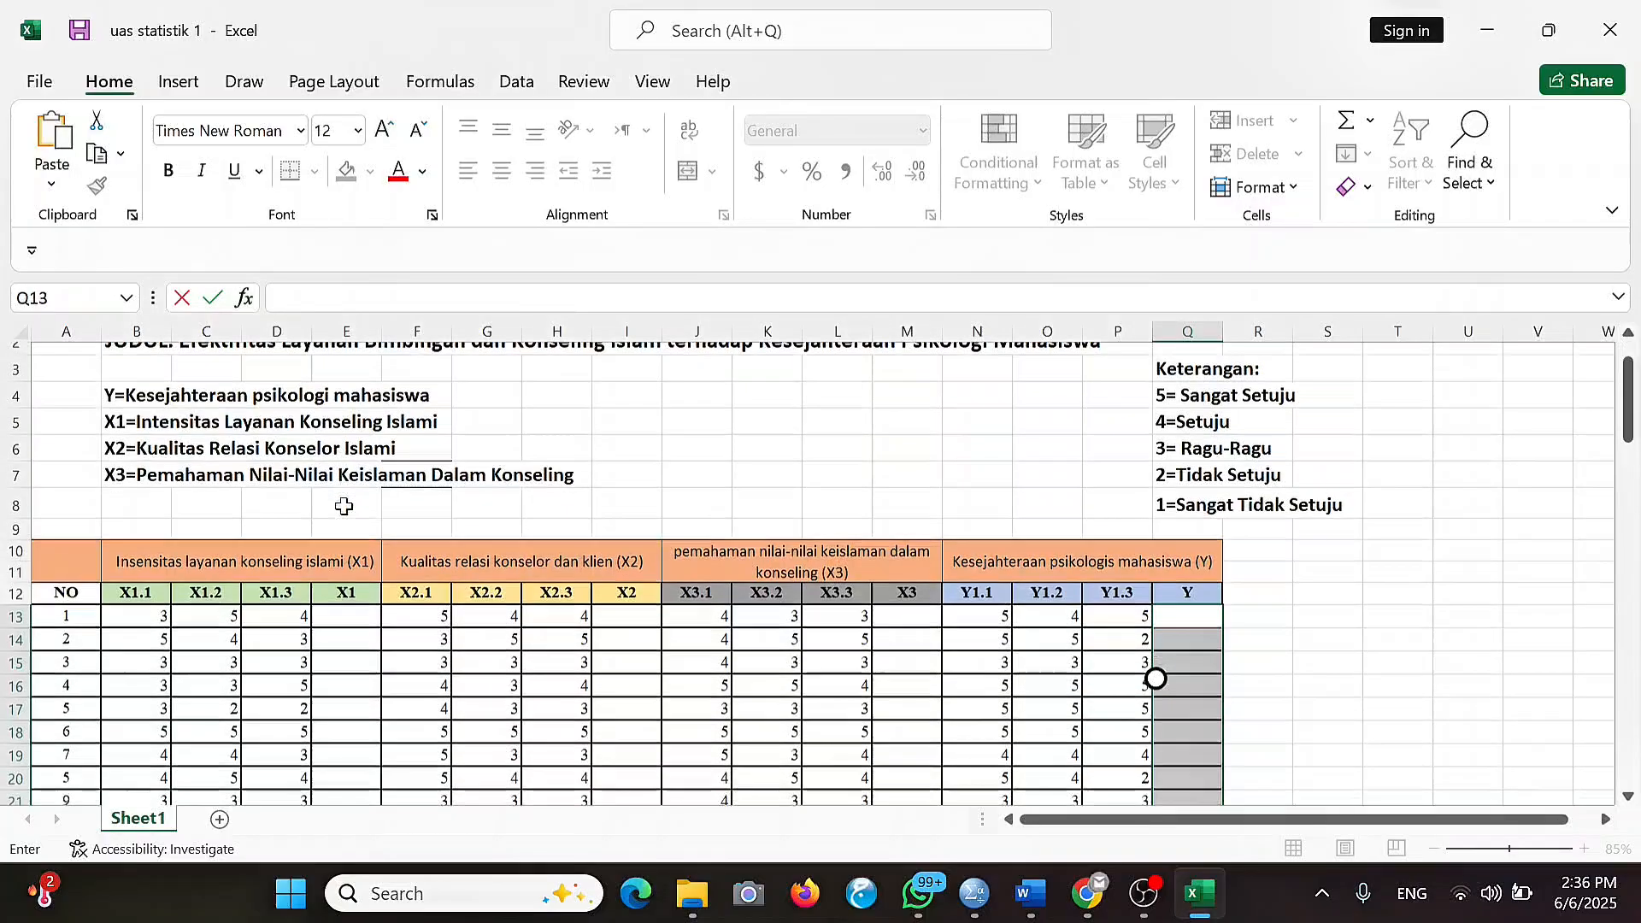
scroll(343, 506, down, 2)
scroll(343, 506, up, 2)
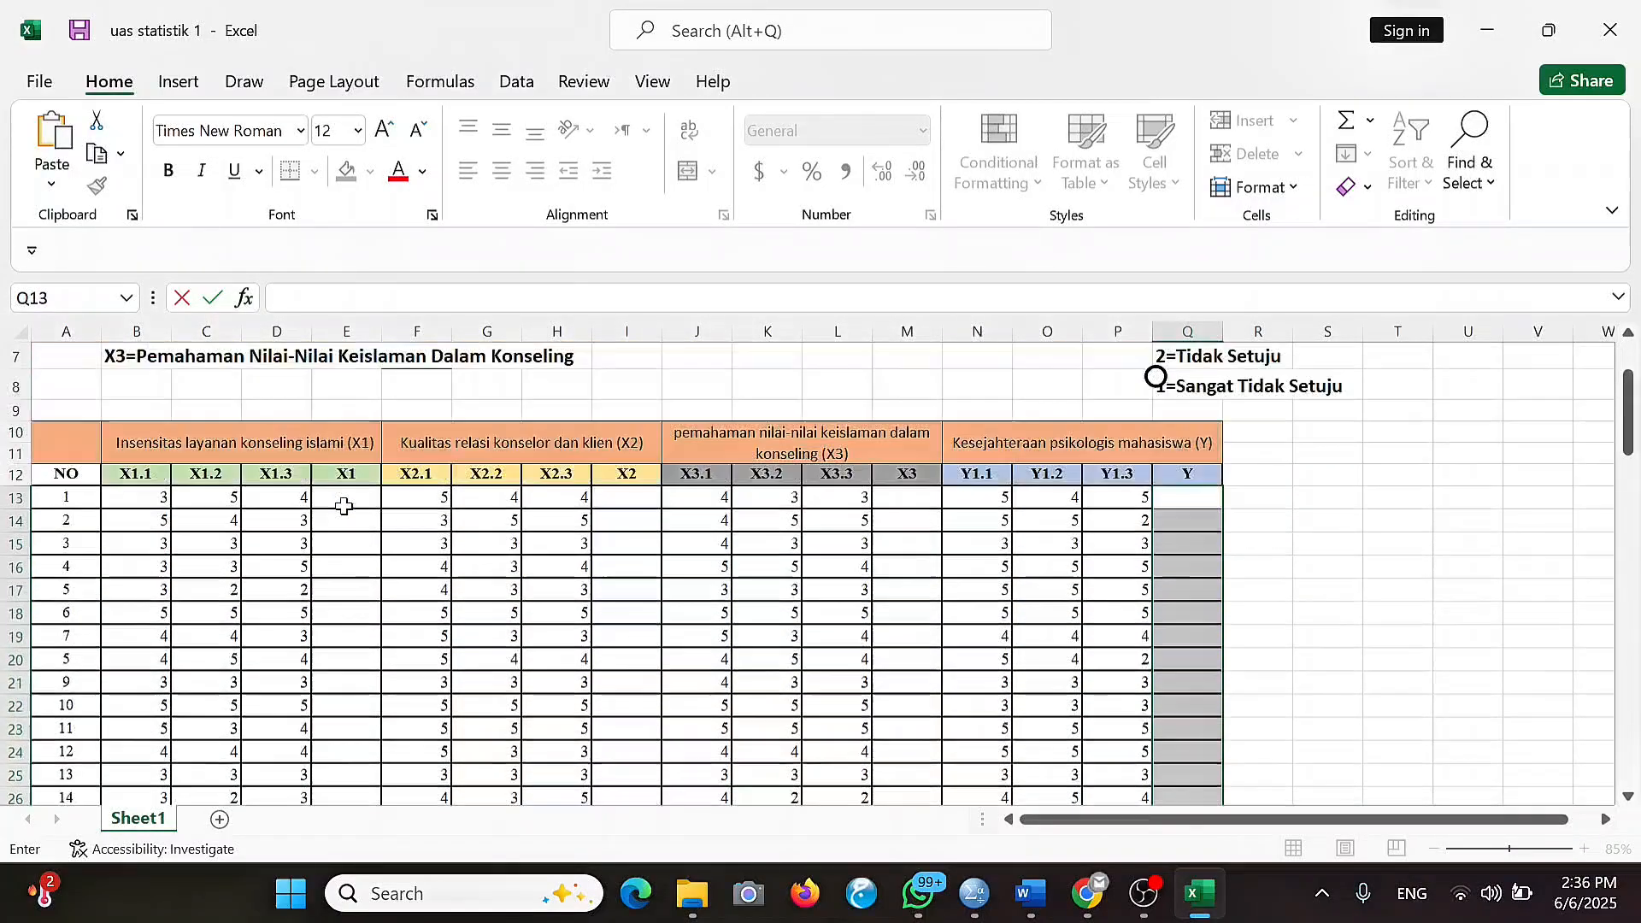
scroll(166, 543, down, 20)
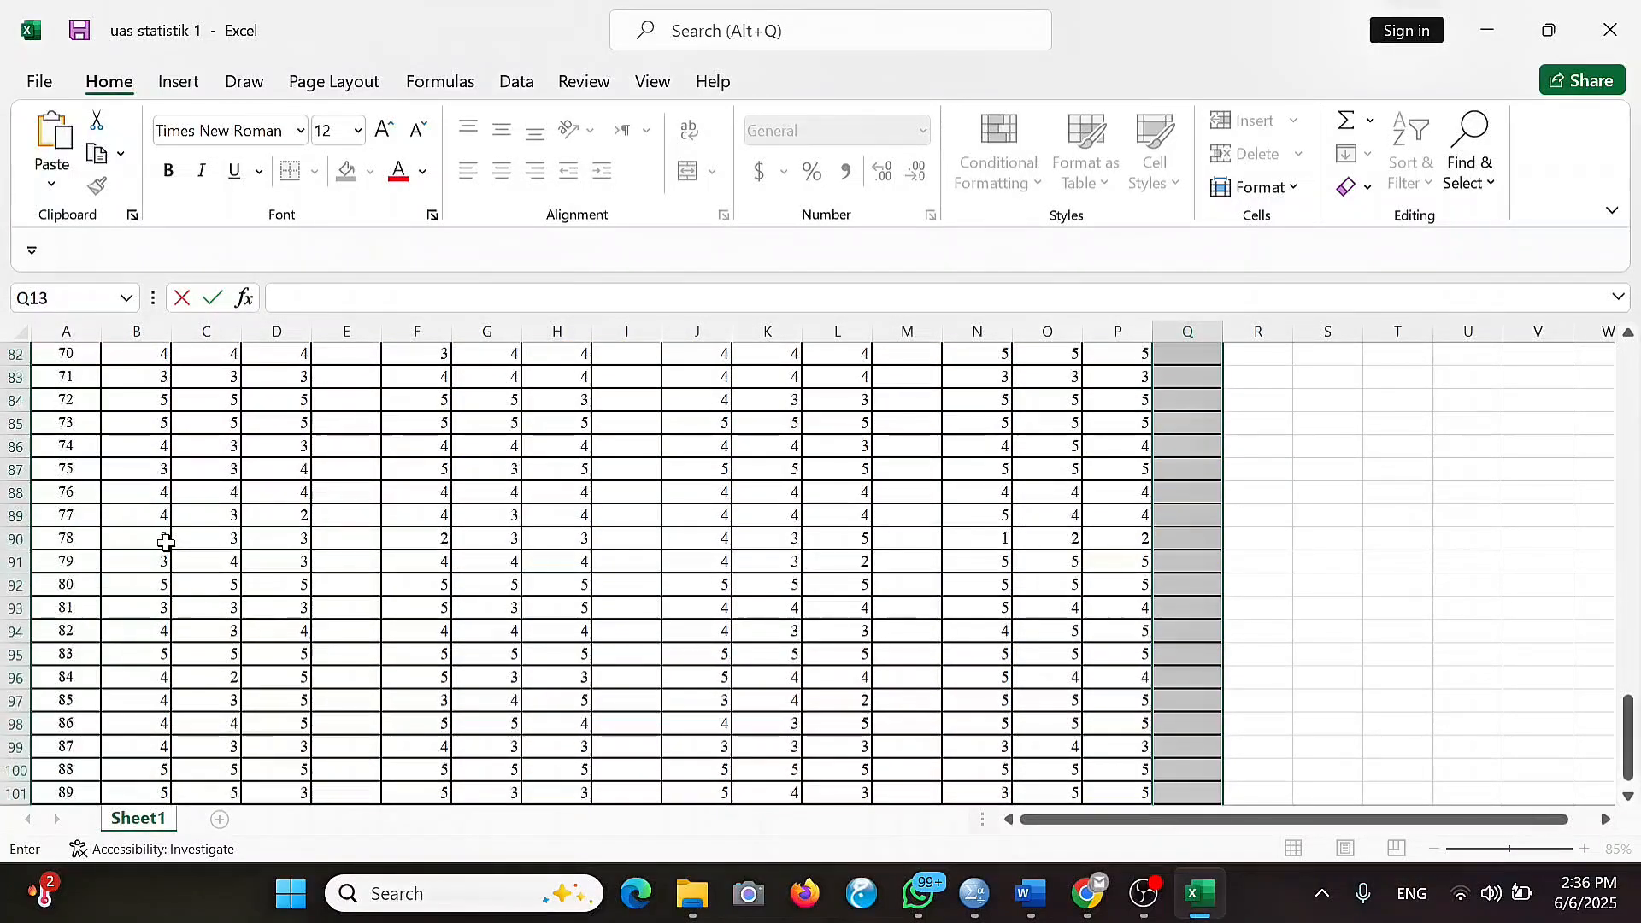
scroll(166, 544, up, 6)
scroll(166, 543, up, 20)
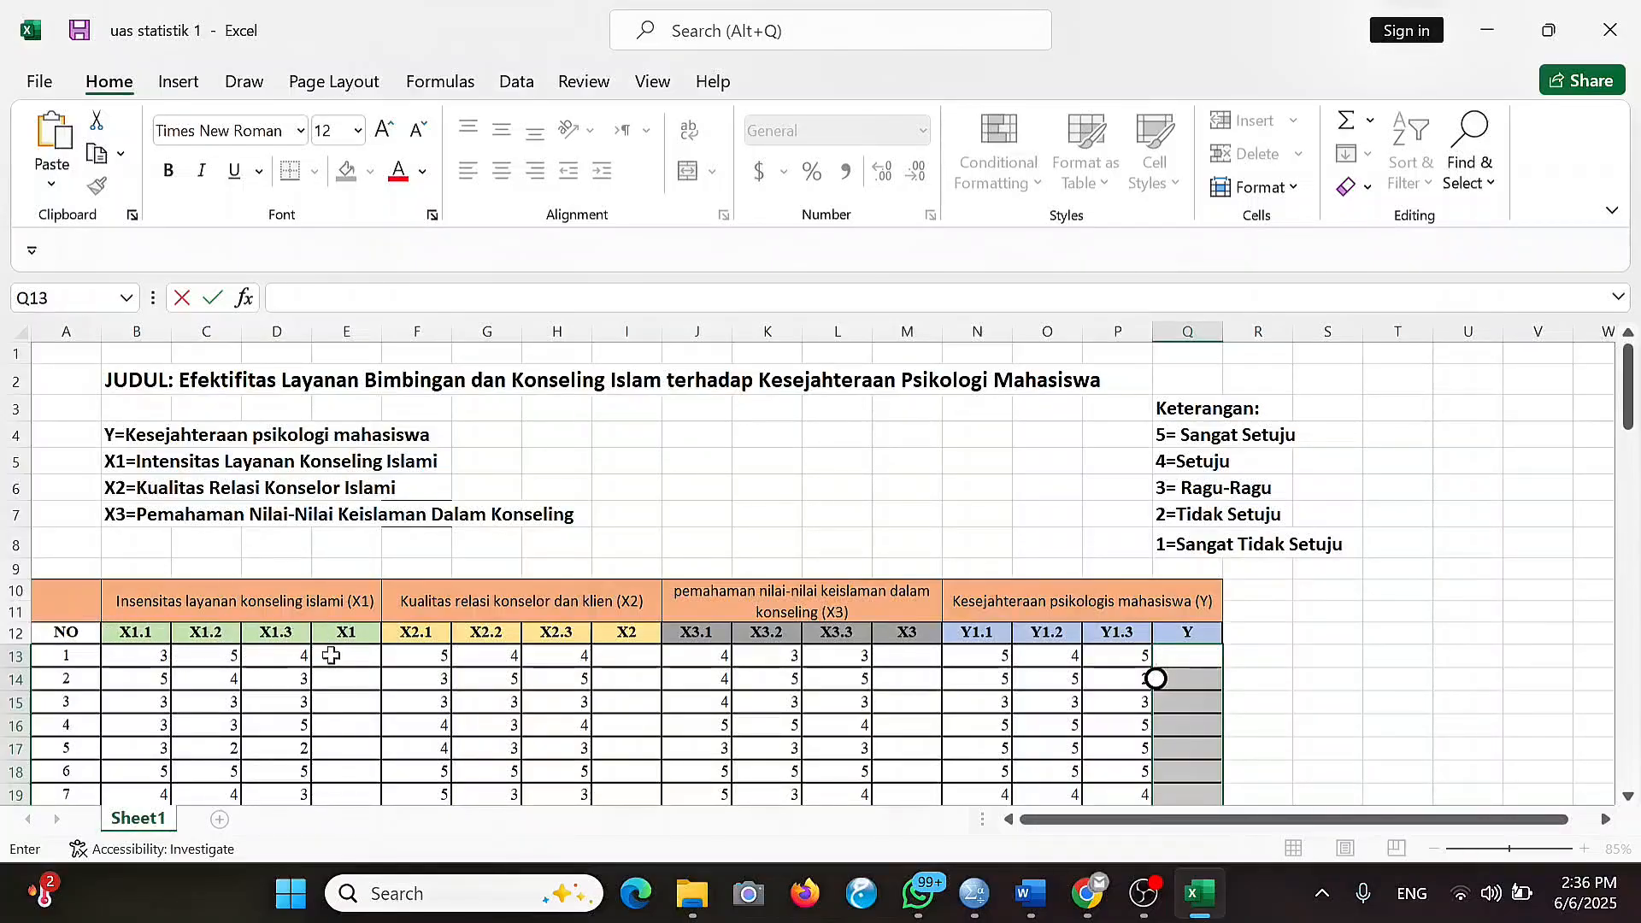
Total the X1 items in E13 with =SUM(B13:D13) and fill the formula down the X1 column to row 102.
scroll(331, 655, down, 1)
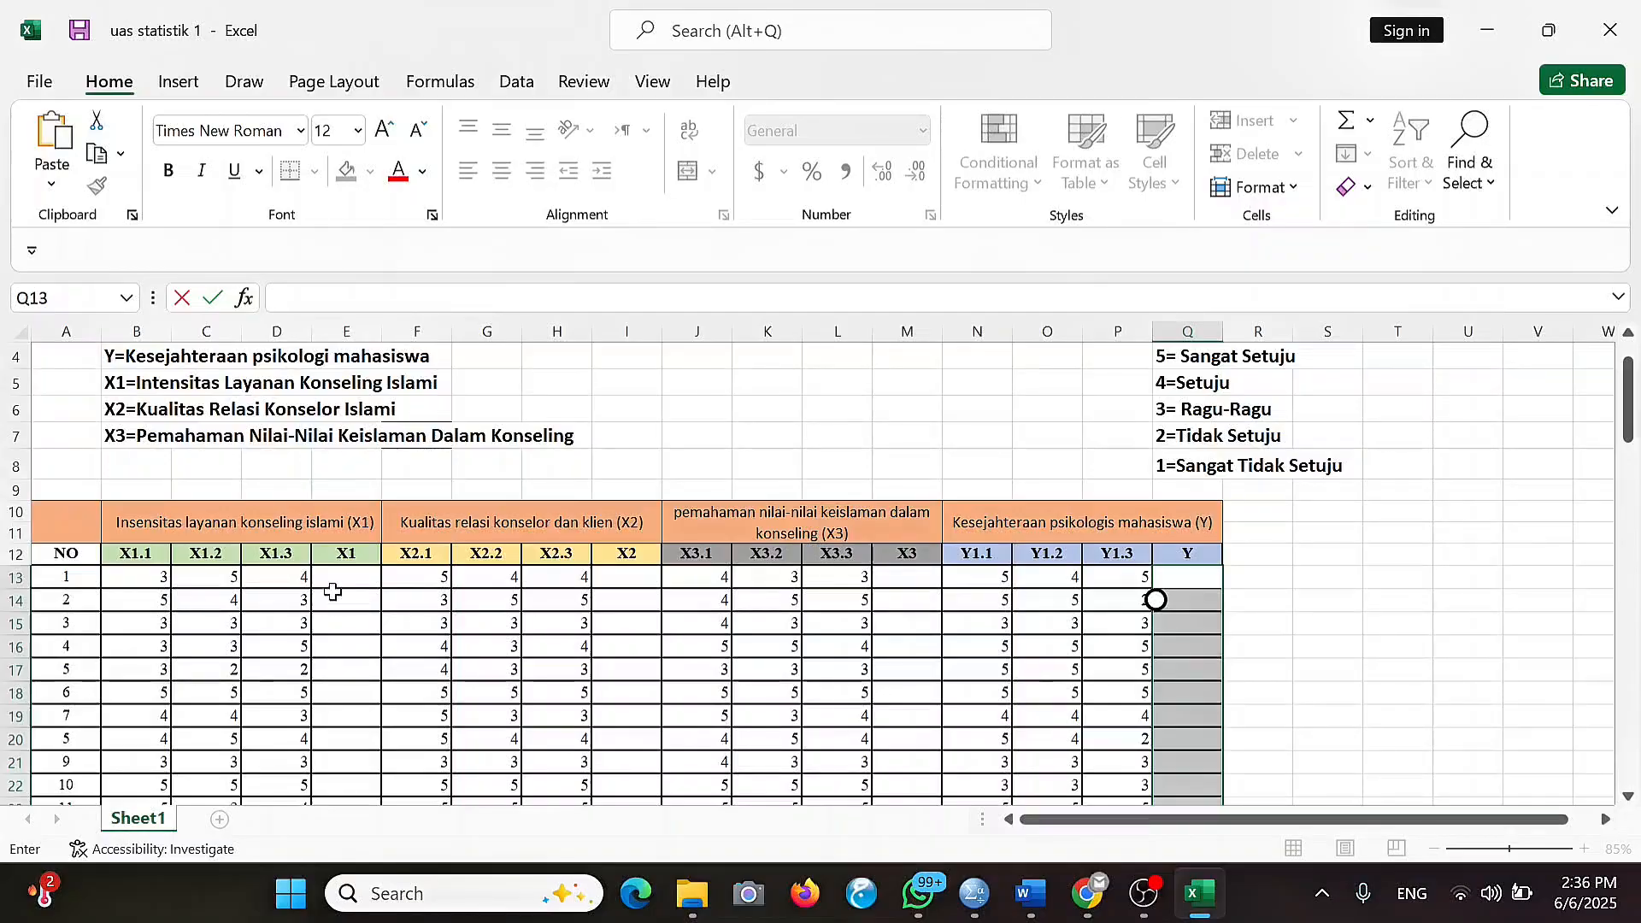
click(333, 584)
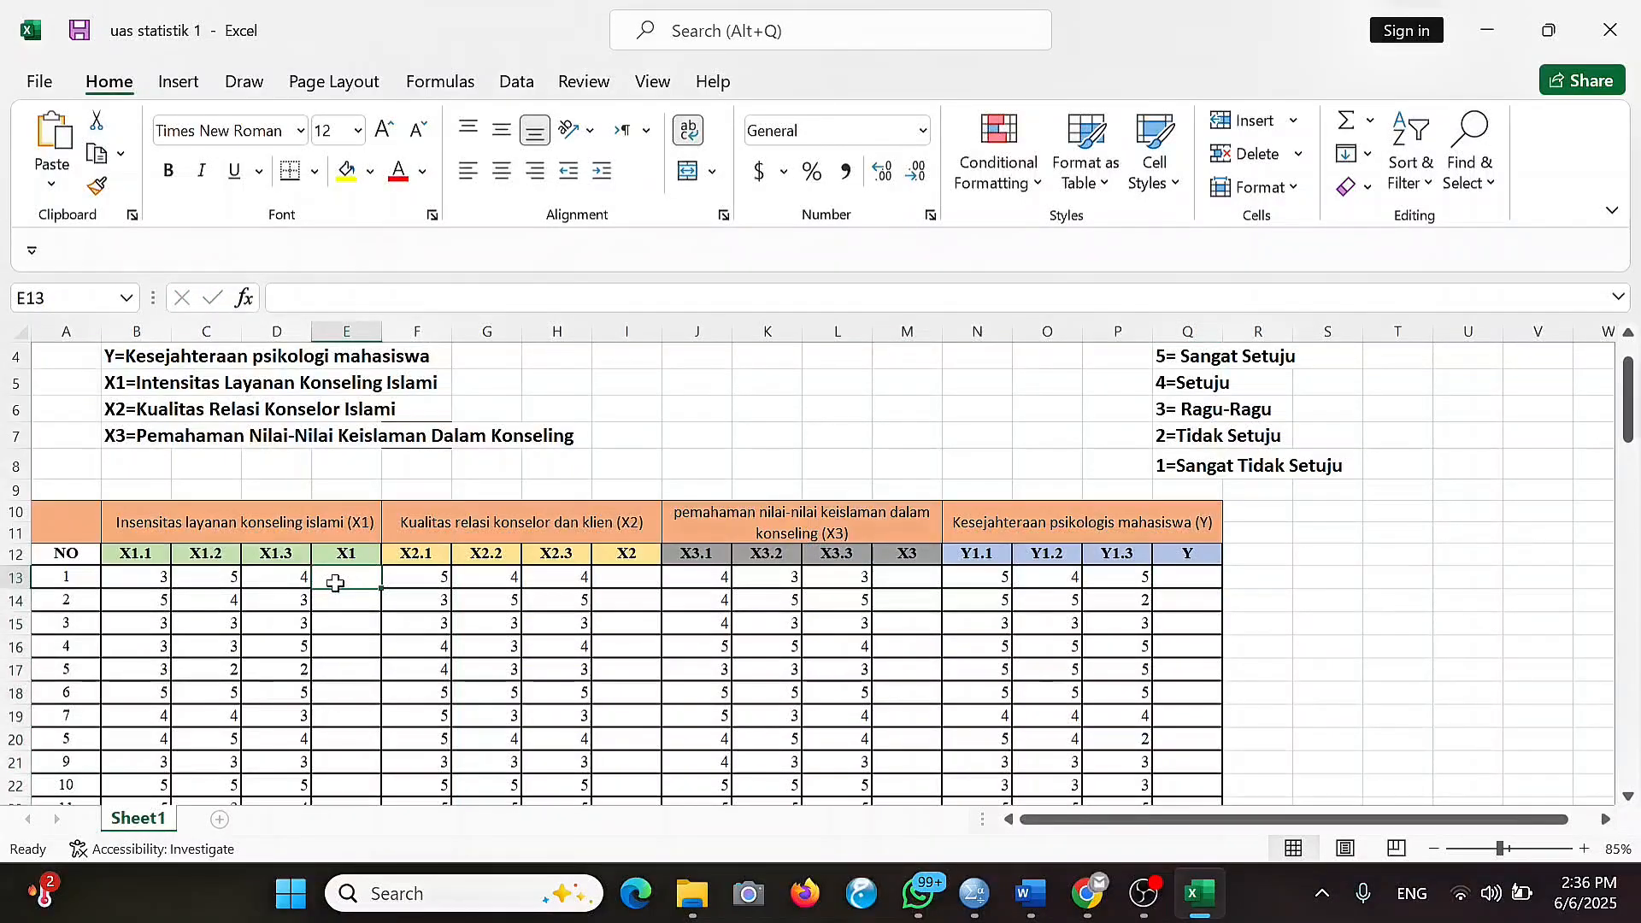
text(=)
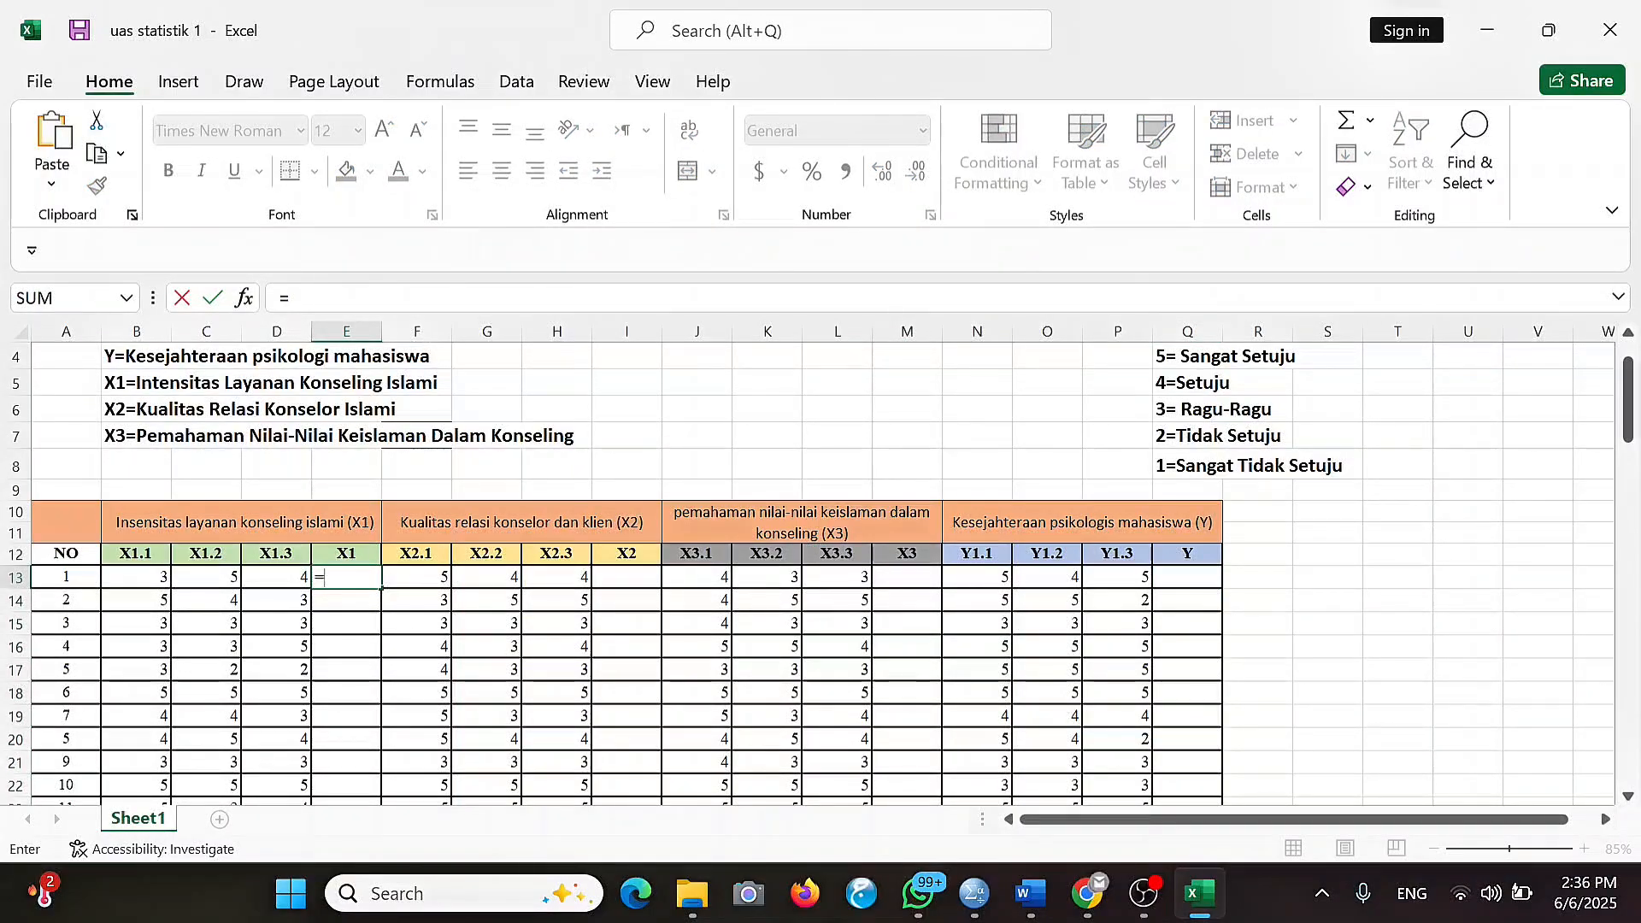
text(sum()
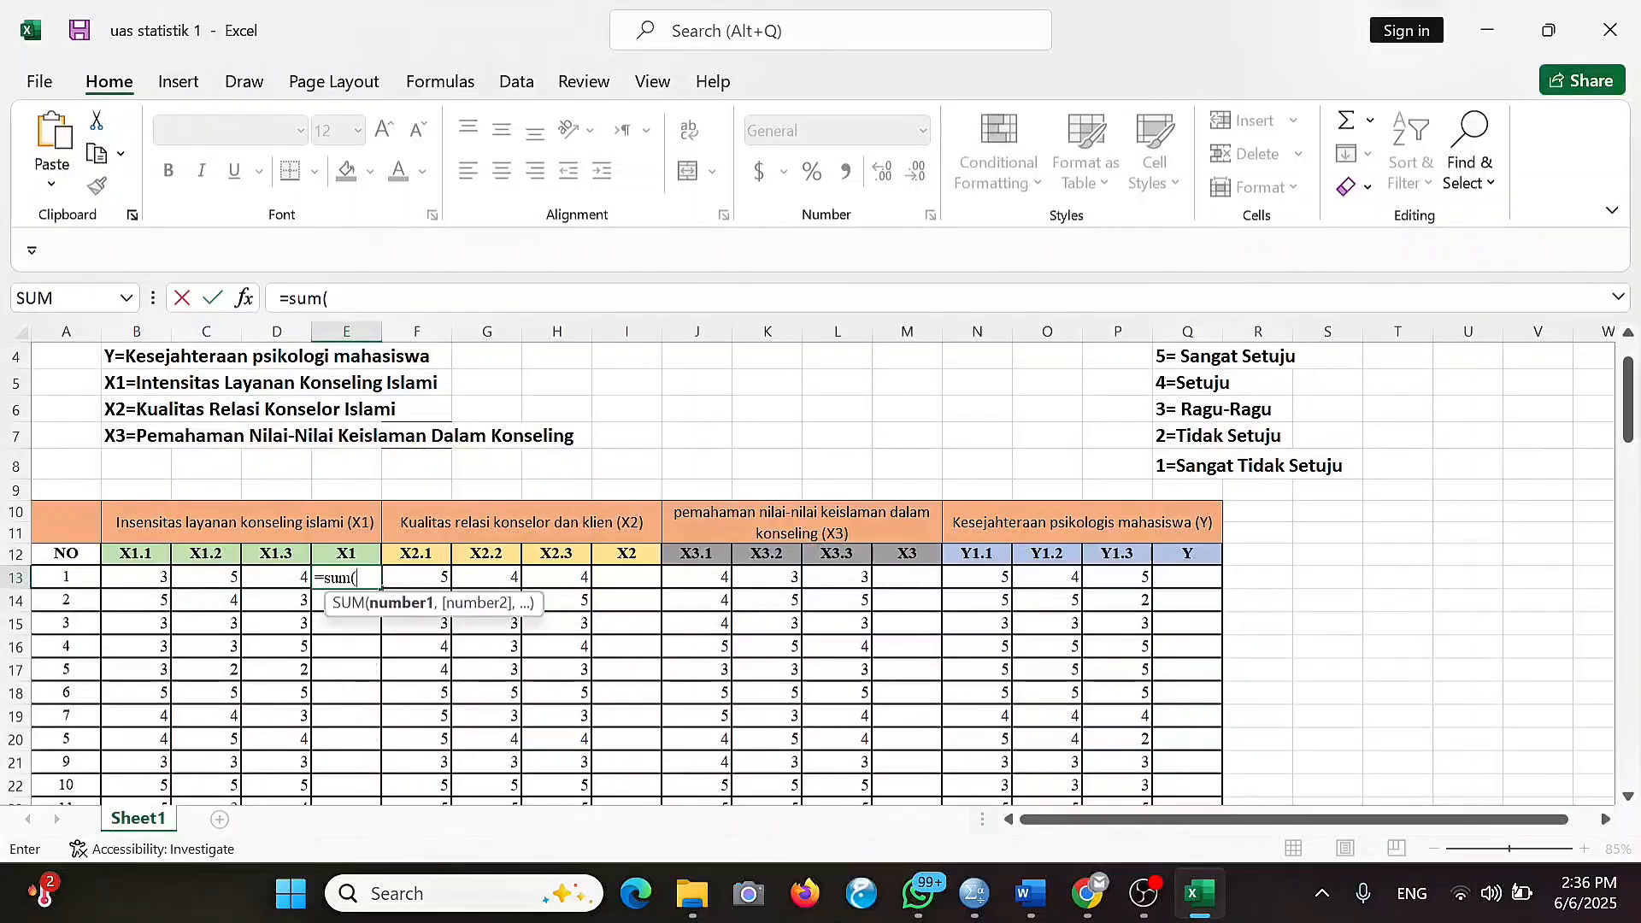
click(137, 581)
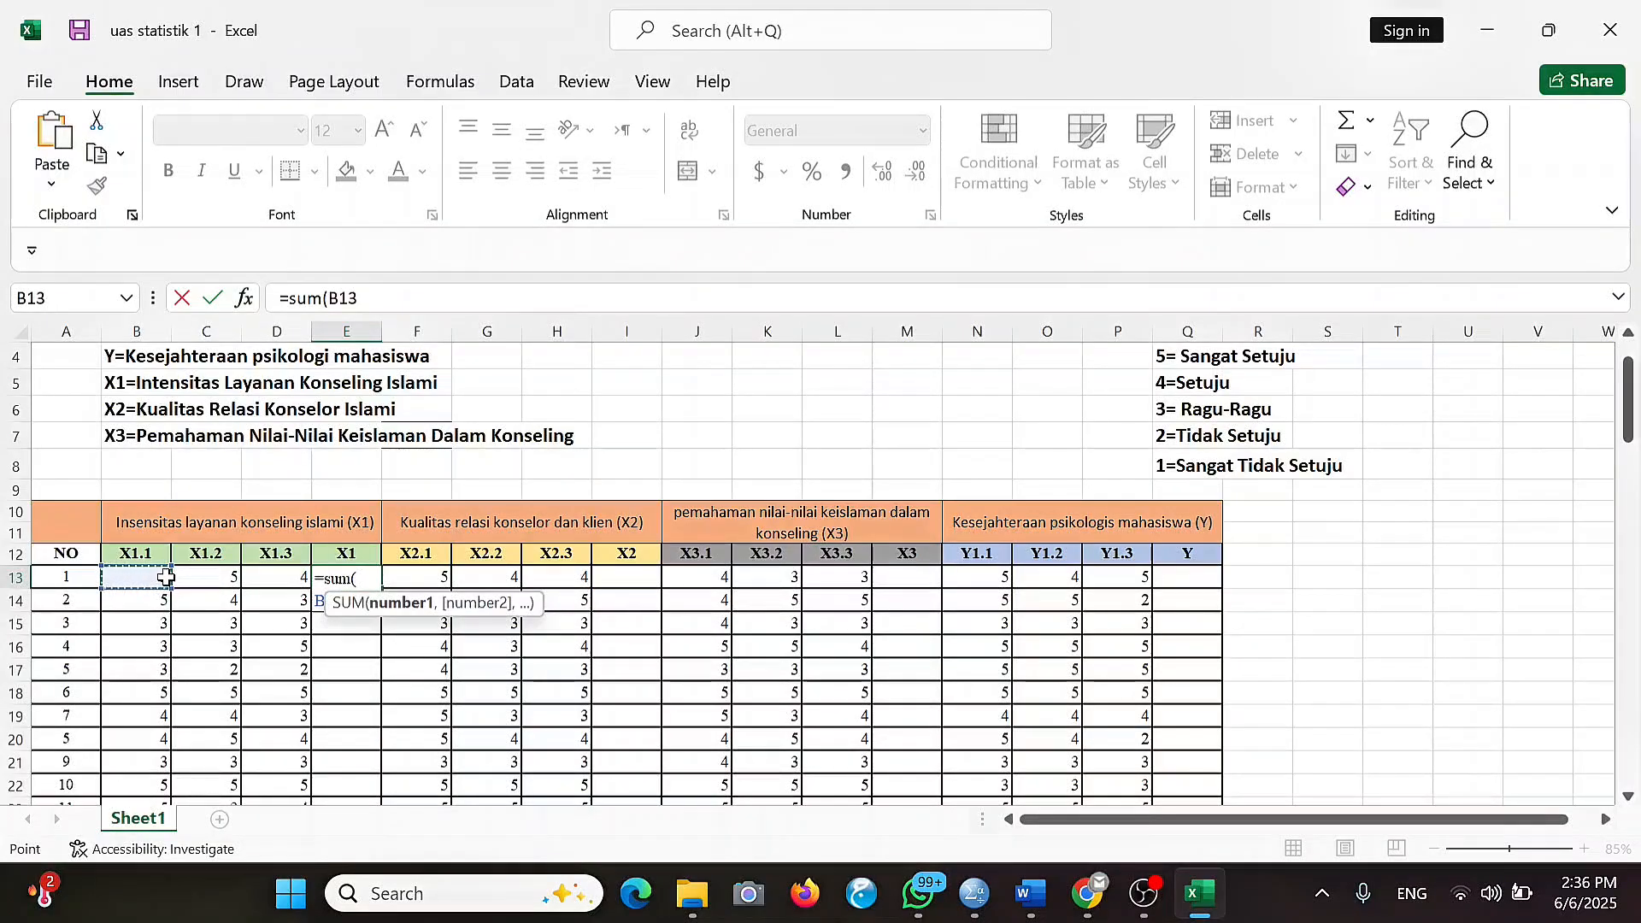
drag(165, 579, 265, 576)
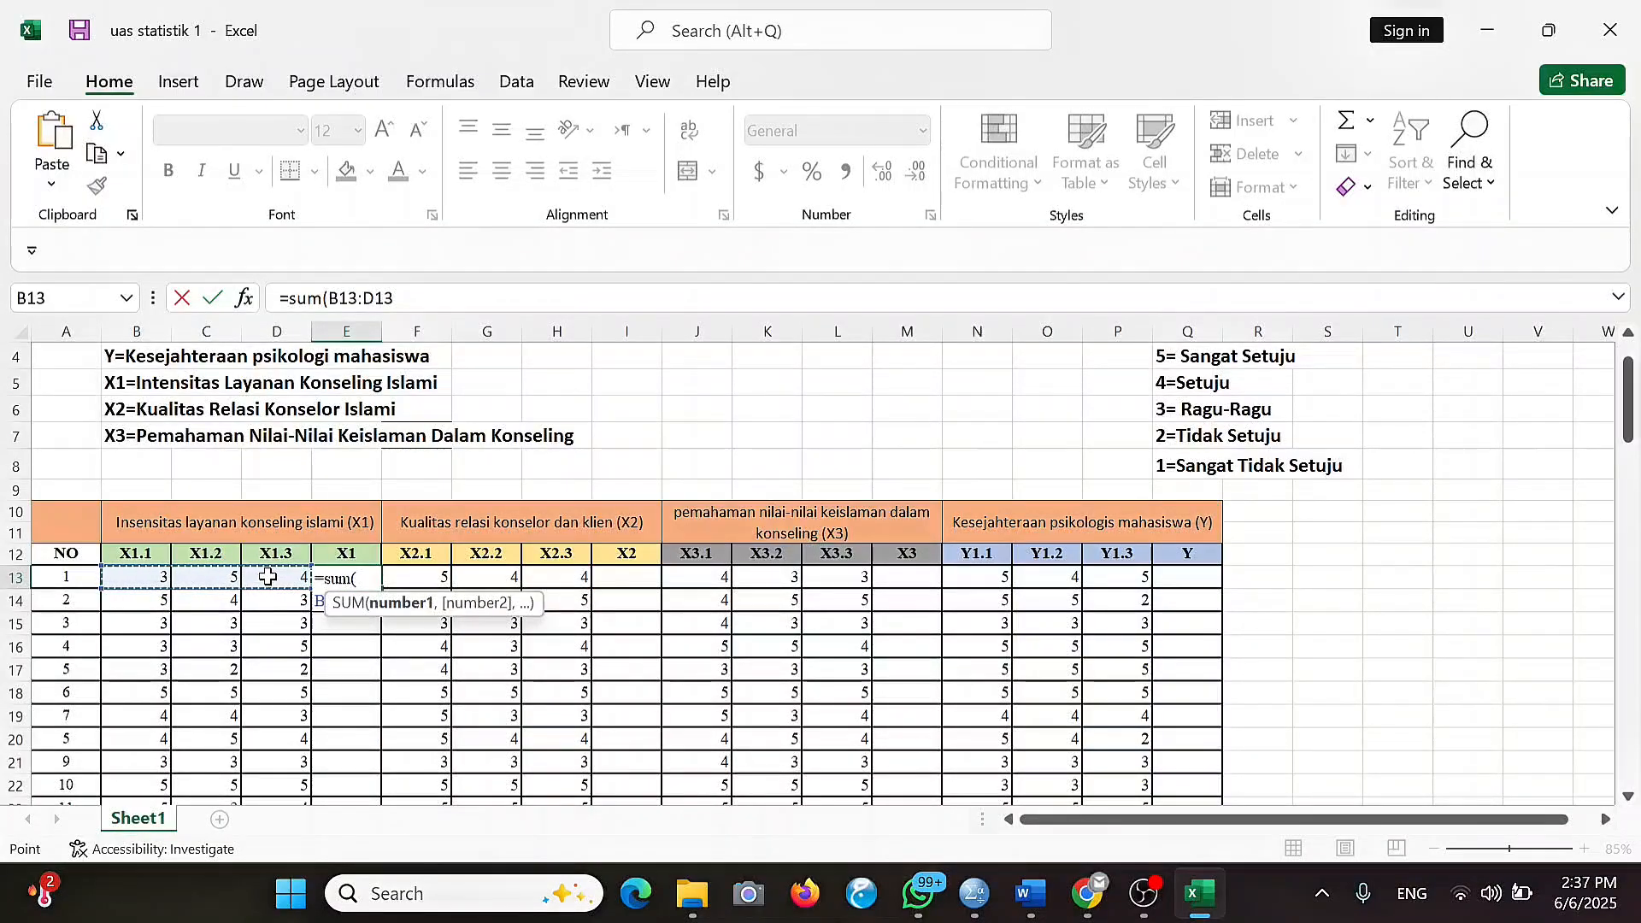
text())
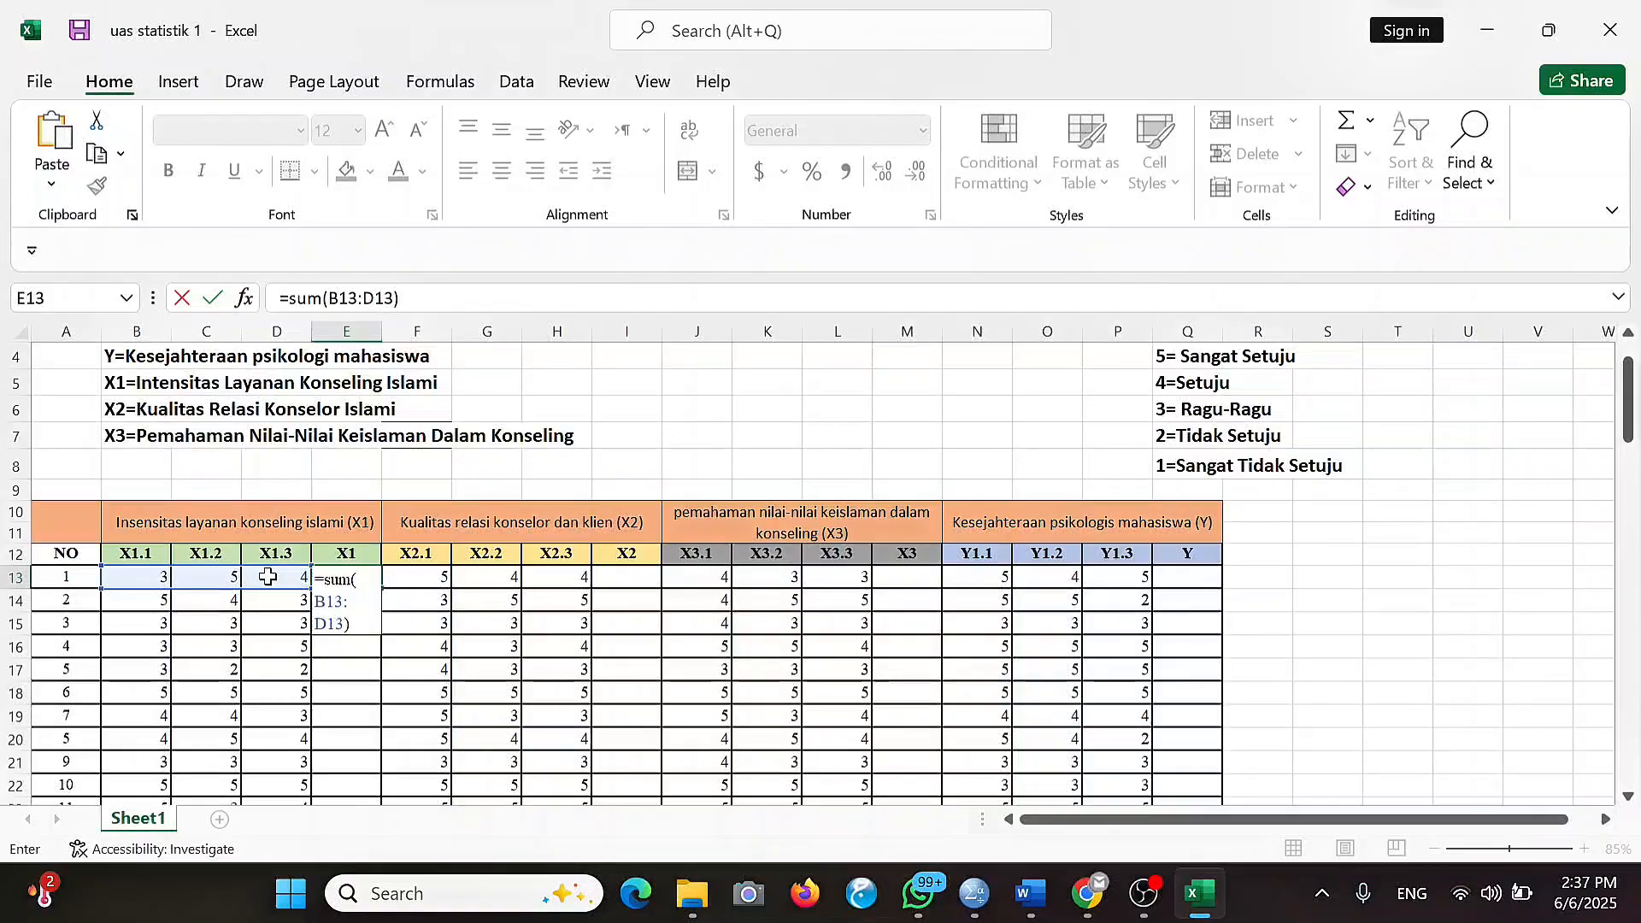
key(Return)
click(339, 578)
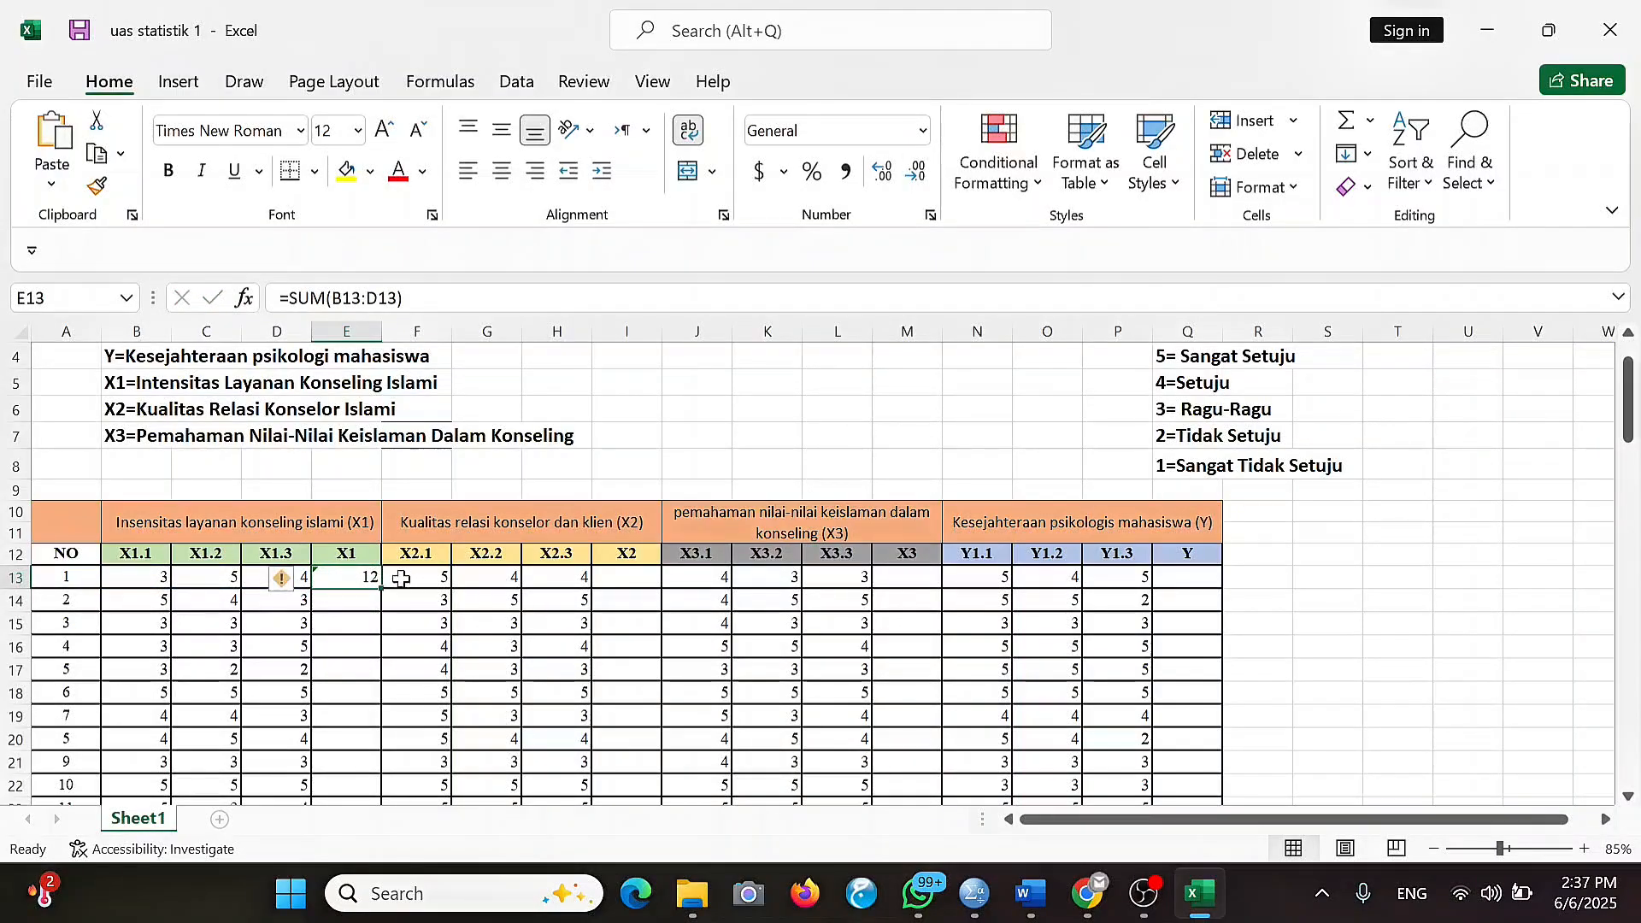
drag(381, 588, 356, 763)
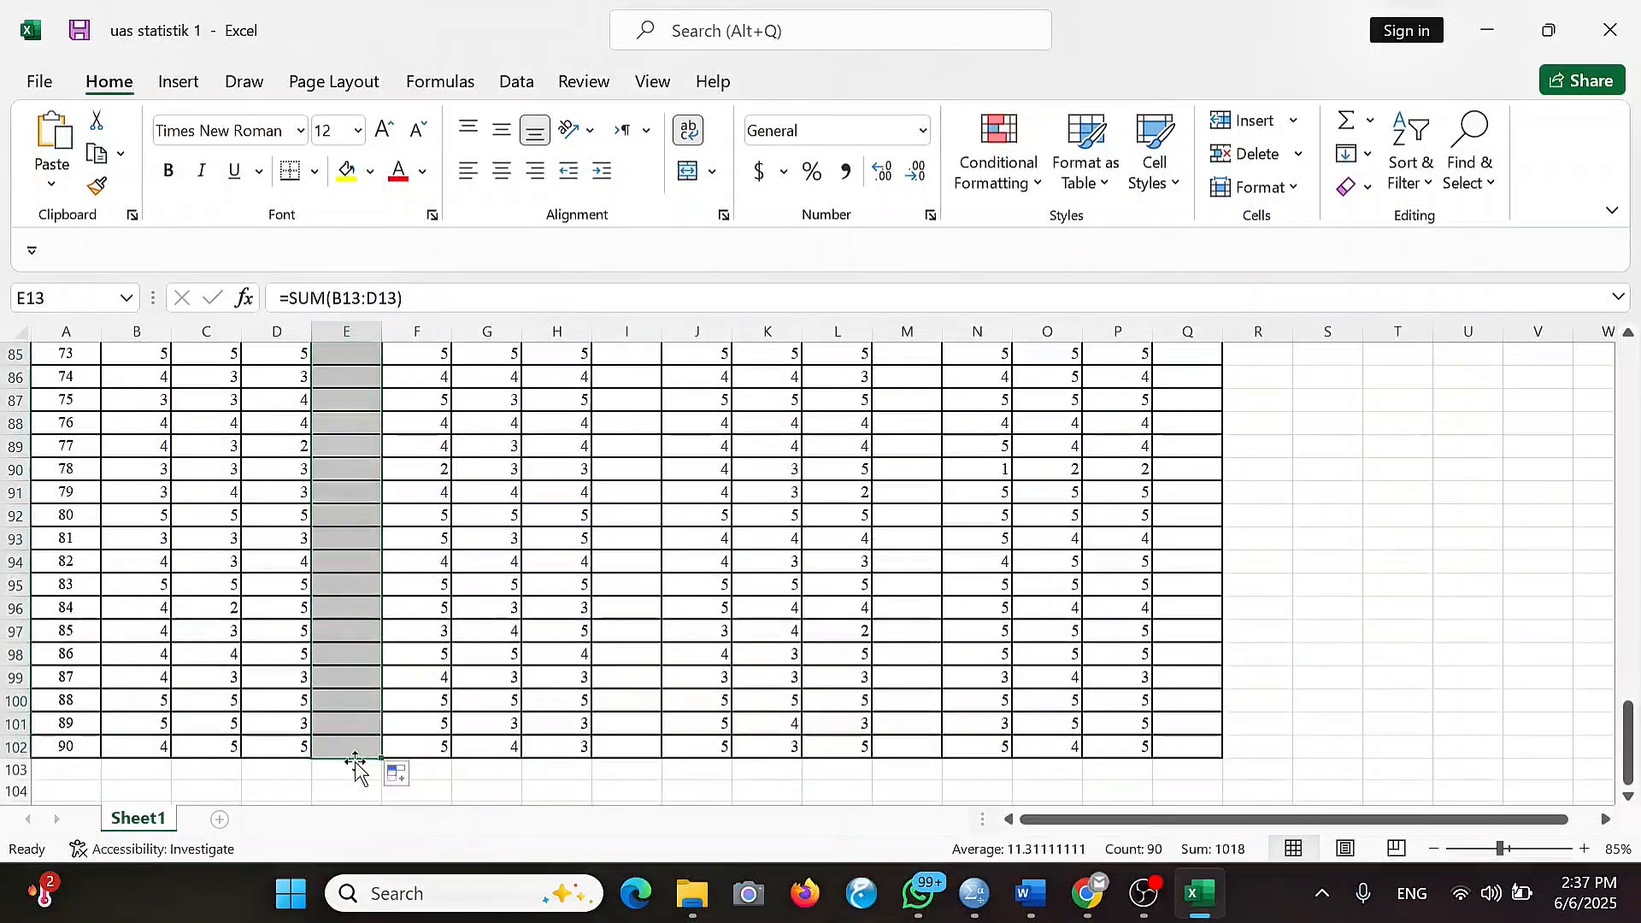
Total the X2 items in I13 with =SUM(F13:H13) and fill the formula down the X2 column to the last respondent.
scroll(628, 672, up, 18)
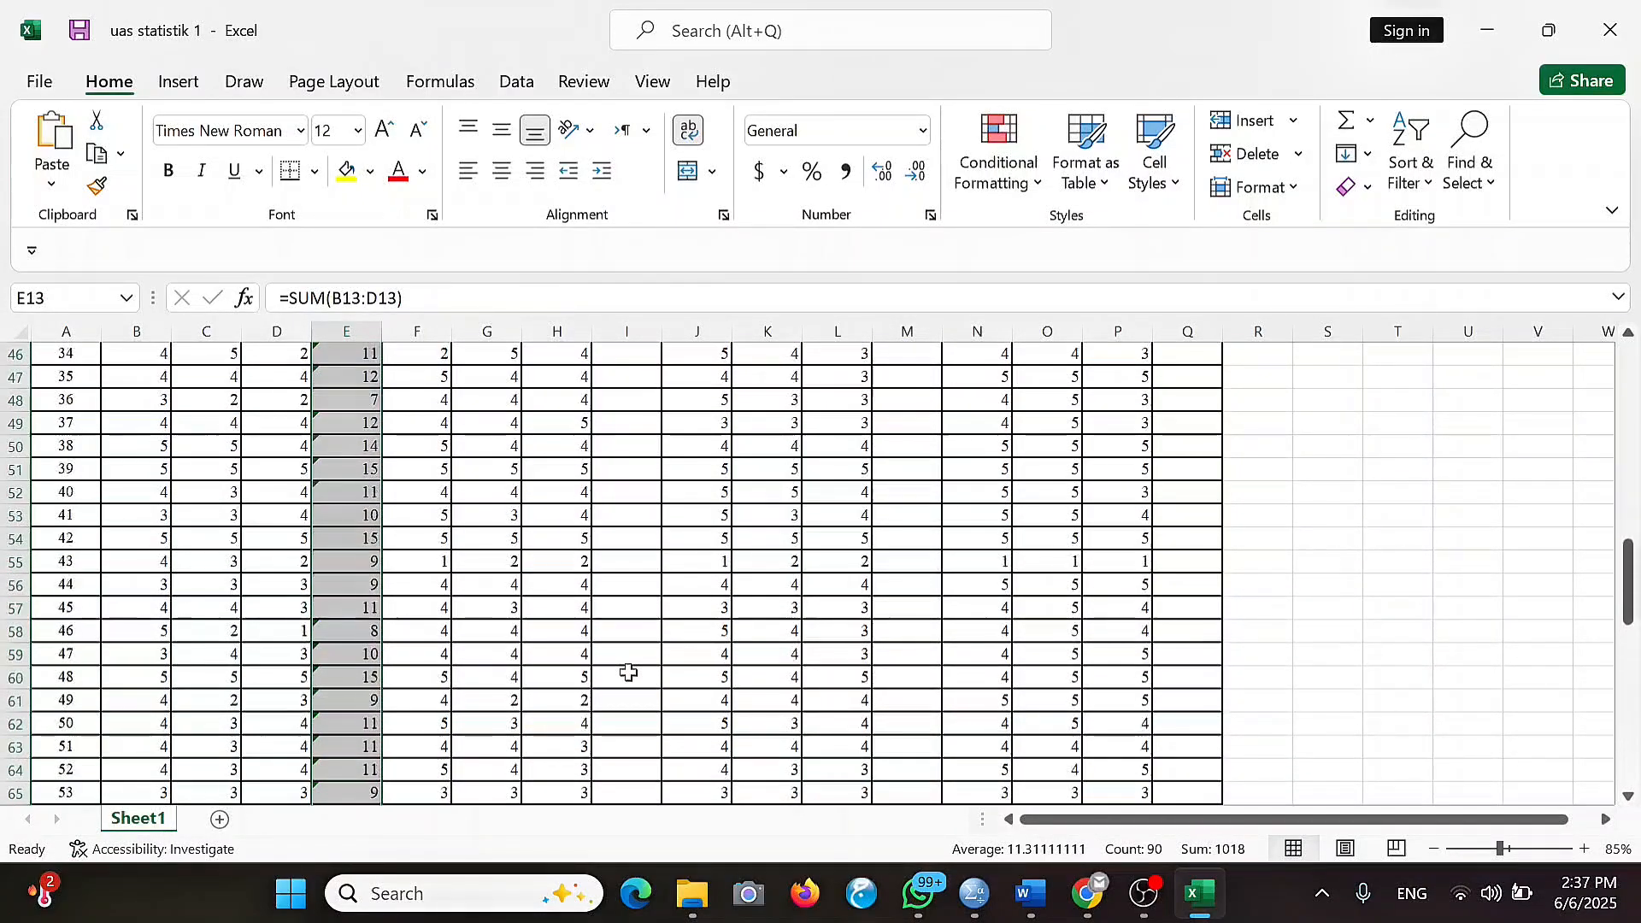
scroll(628, 673, up, 10)
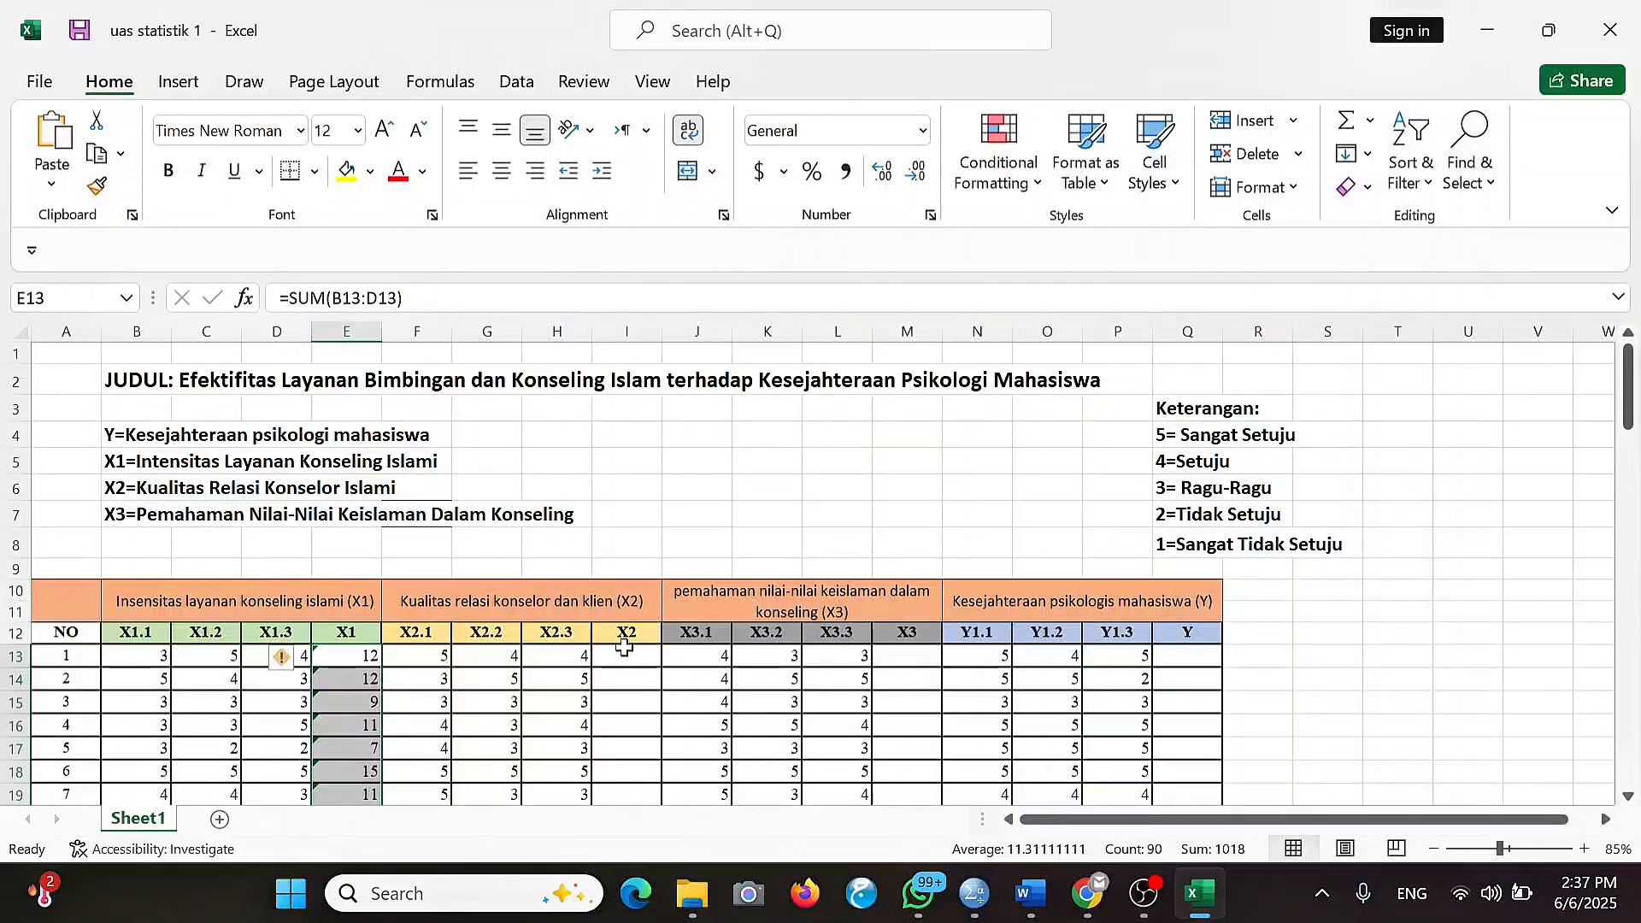
click(625, 655)
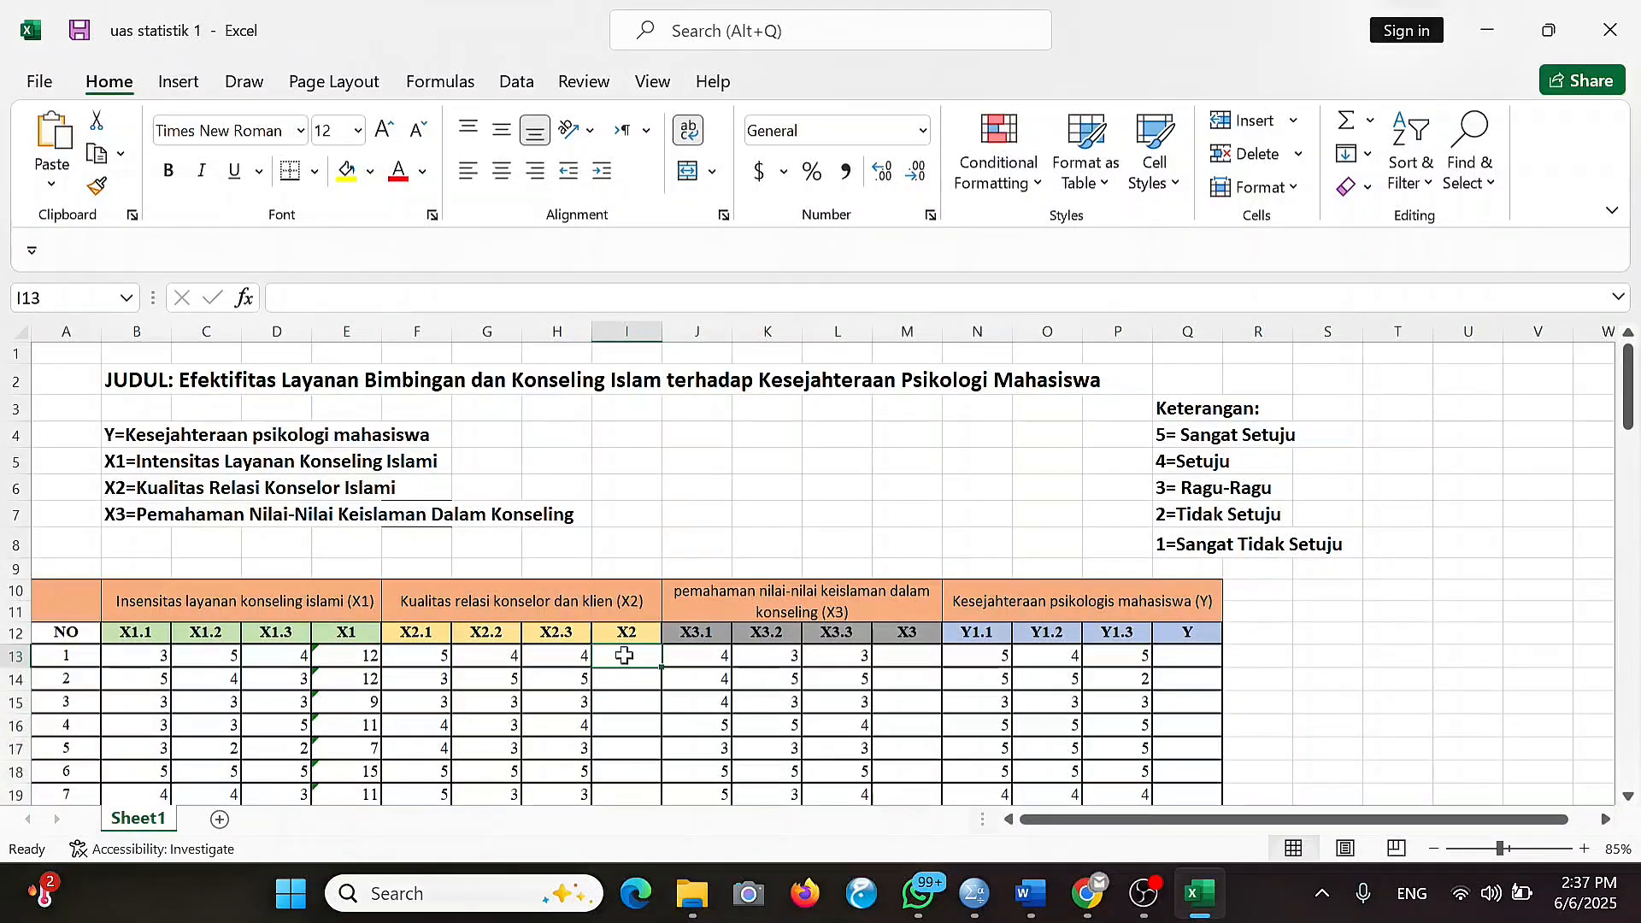
text(+)
key(Escape)
text(=)
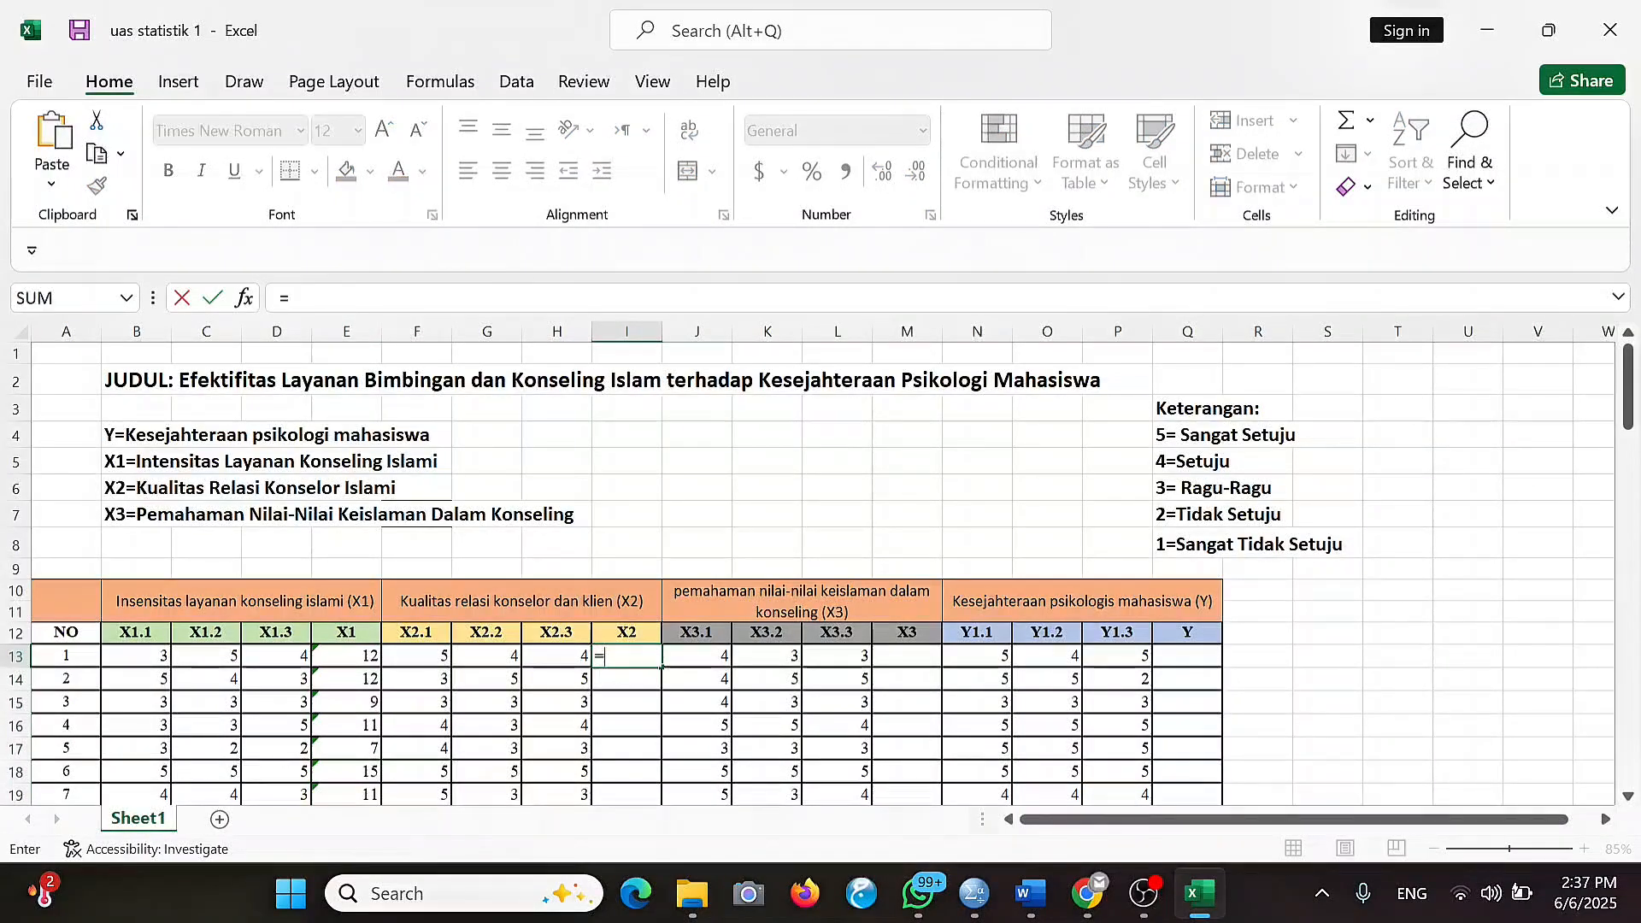
text(sum()
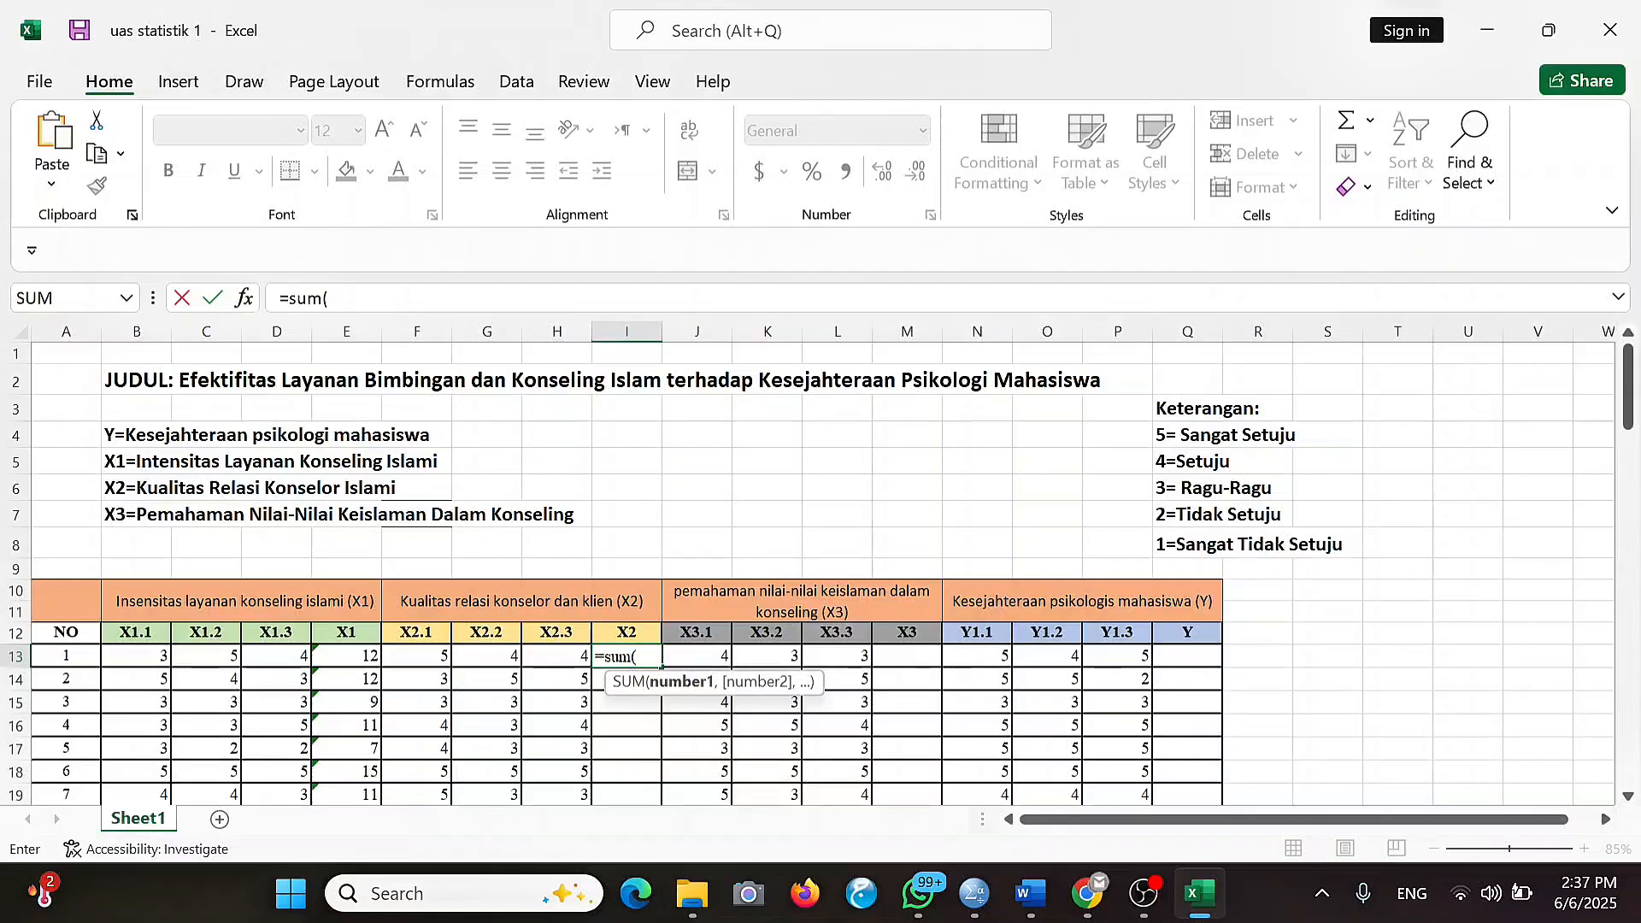
click(424, 656)
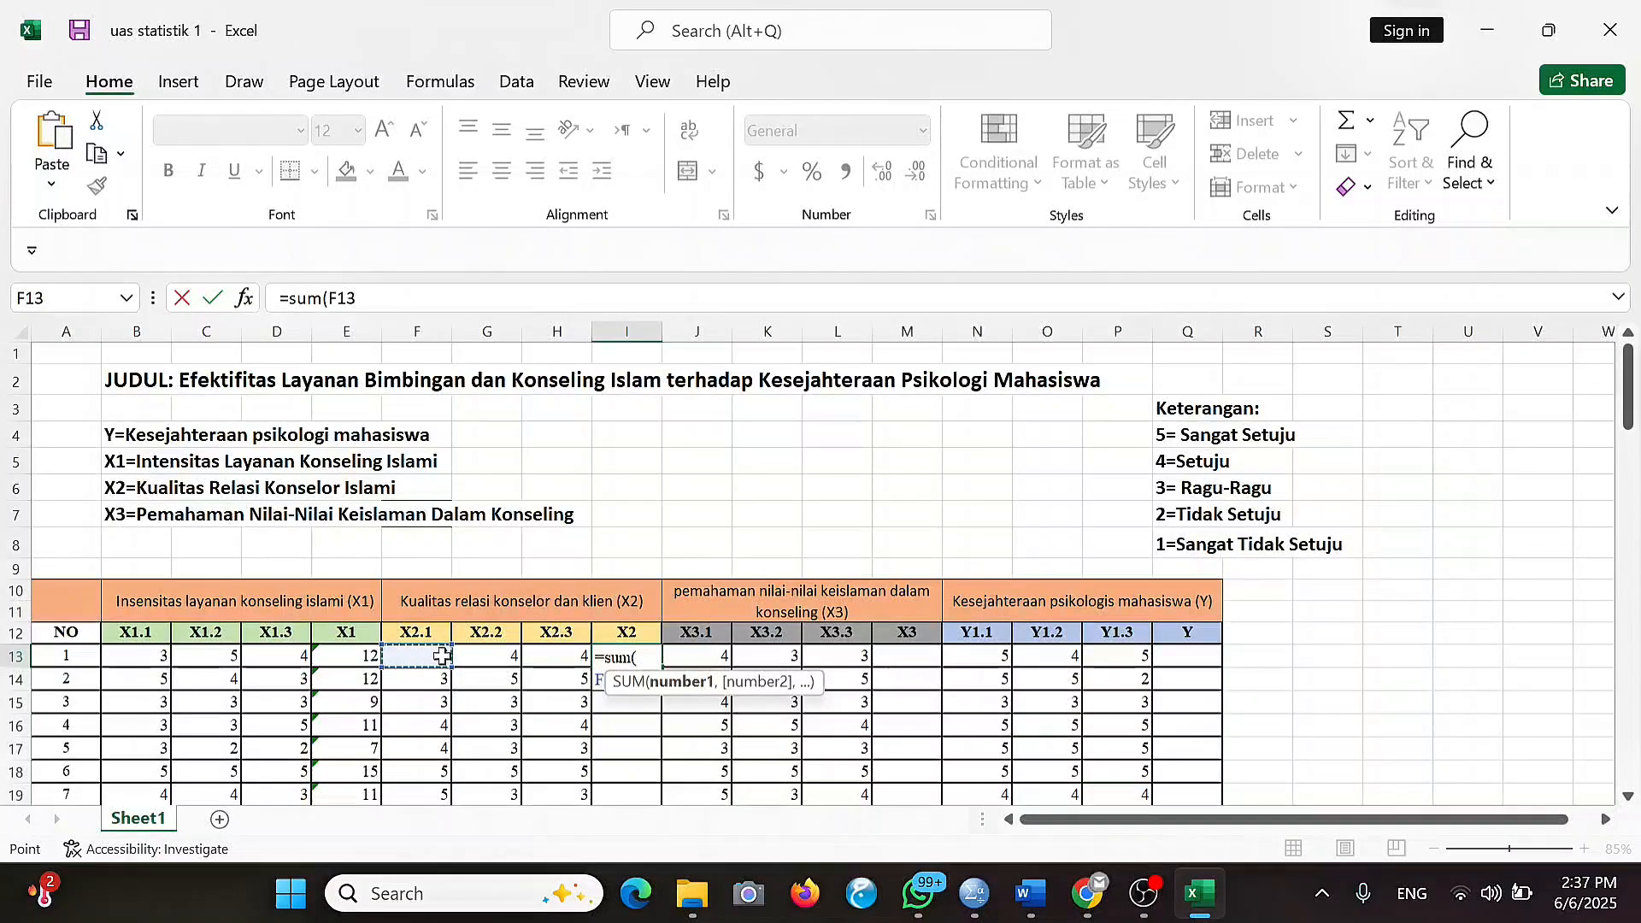
drag(441, 656, 575, 655)
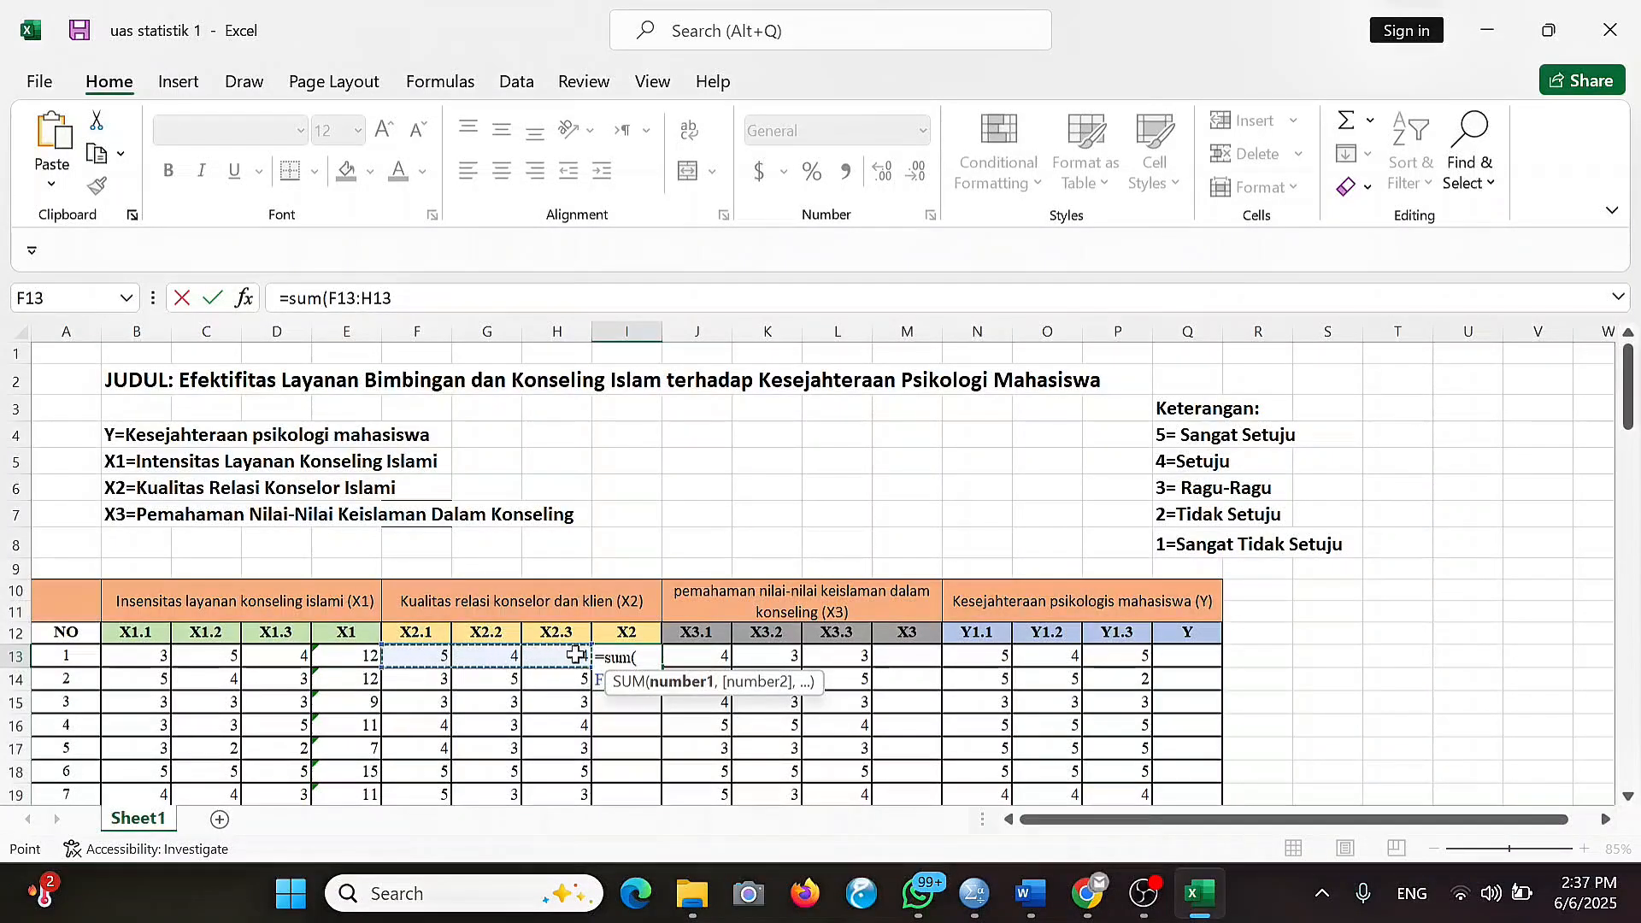
text())
key(Return)
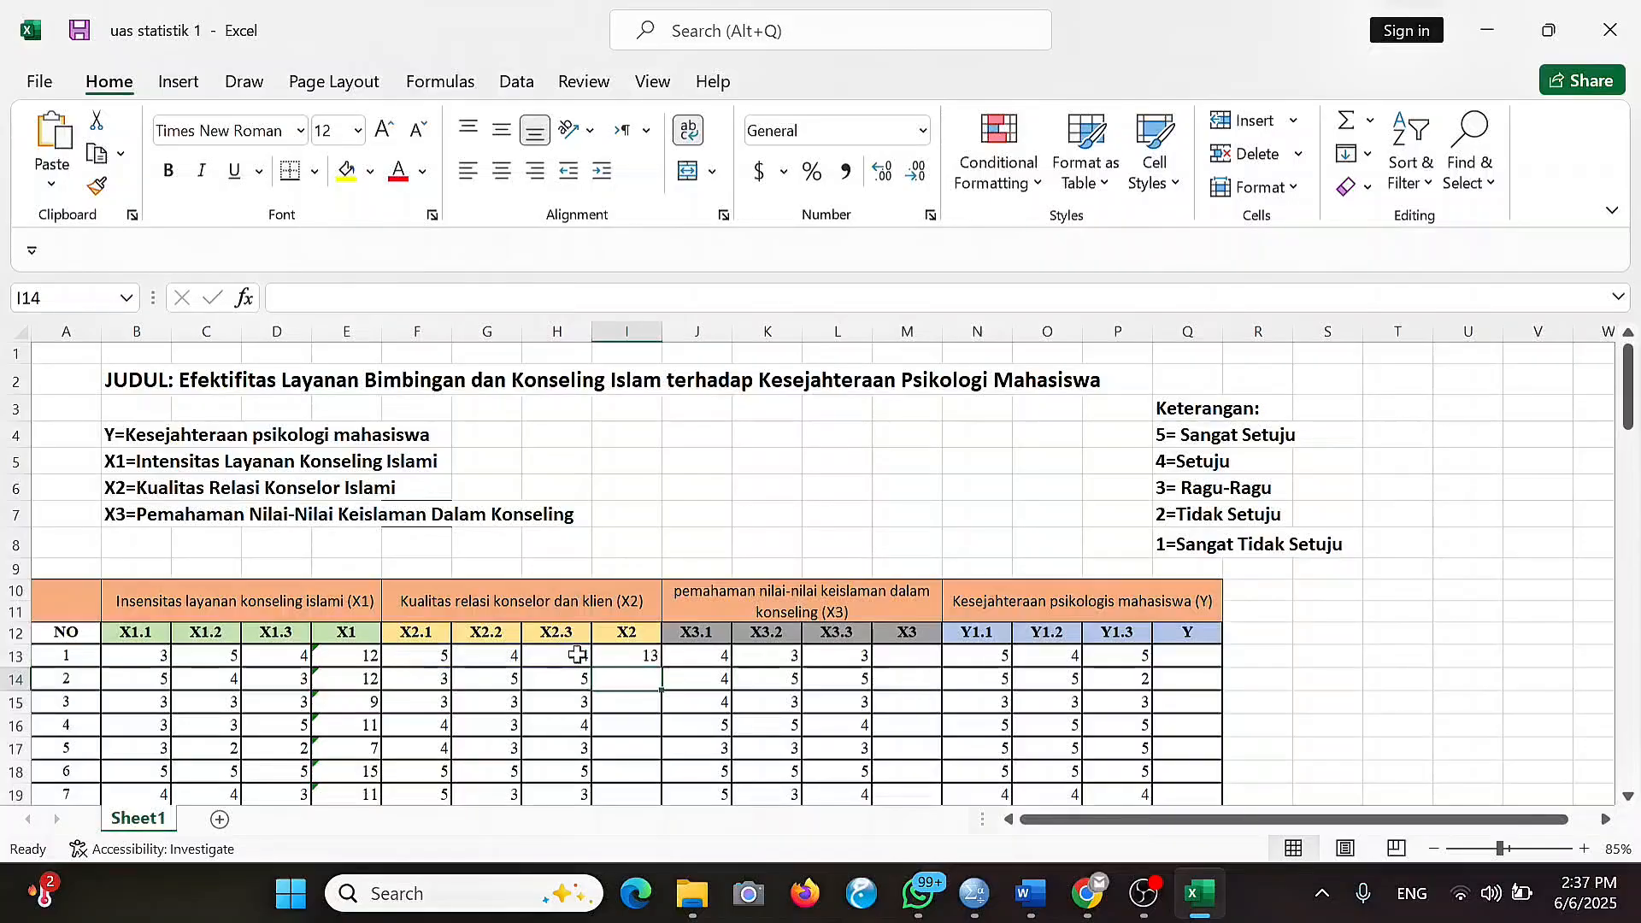
click(633, 658)
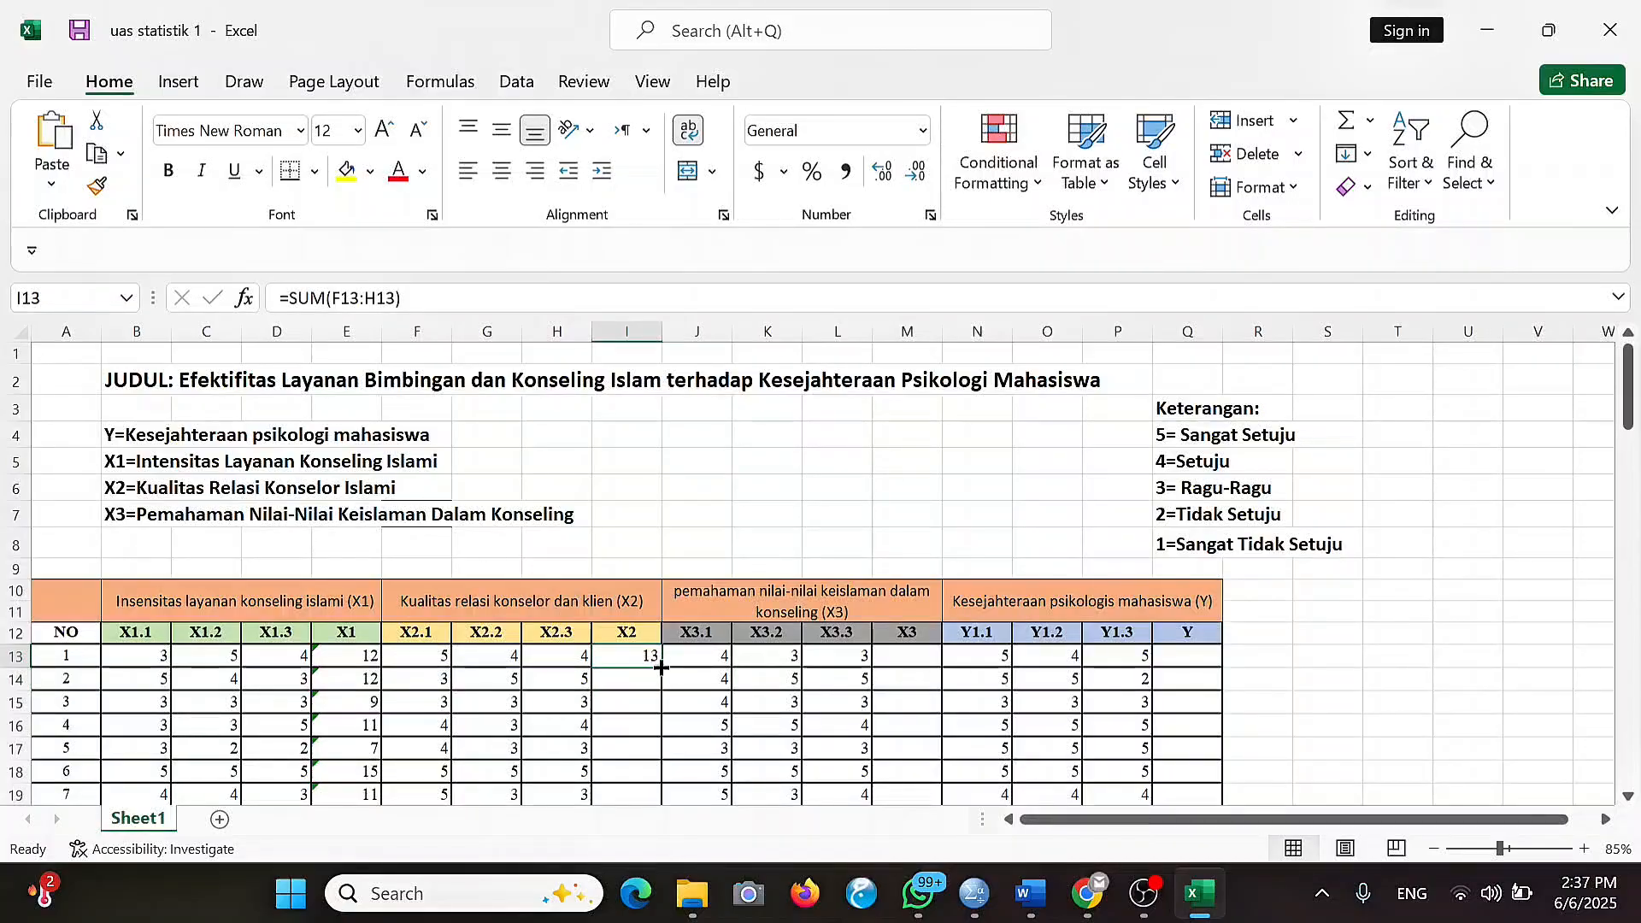
drag(661, 668, 617, 550)
Total the X3 items in M13 with =SUM(J13:L13) and fill the formula down the X3 column to row 102.
scroll(890, 516, up, 12)
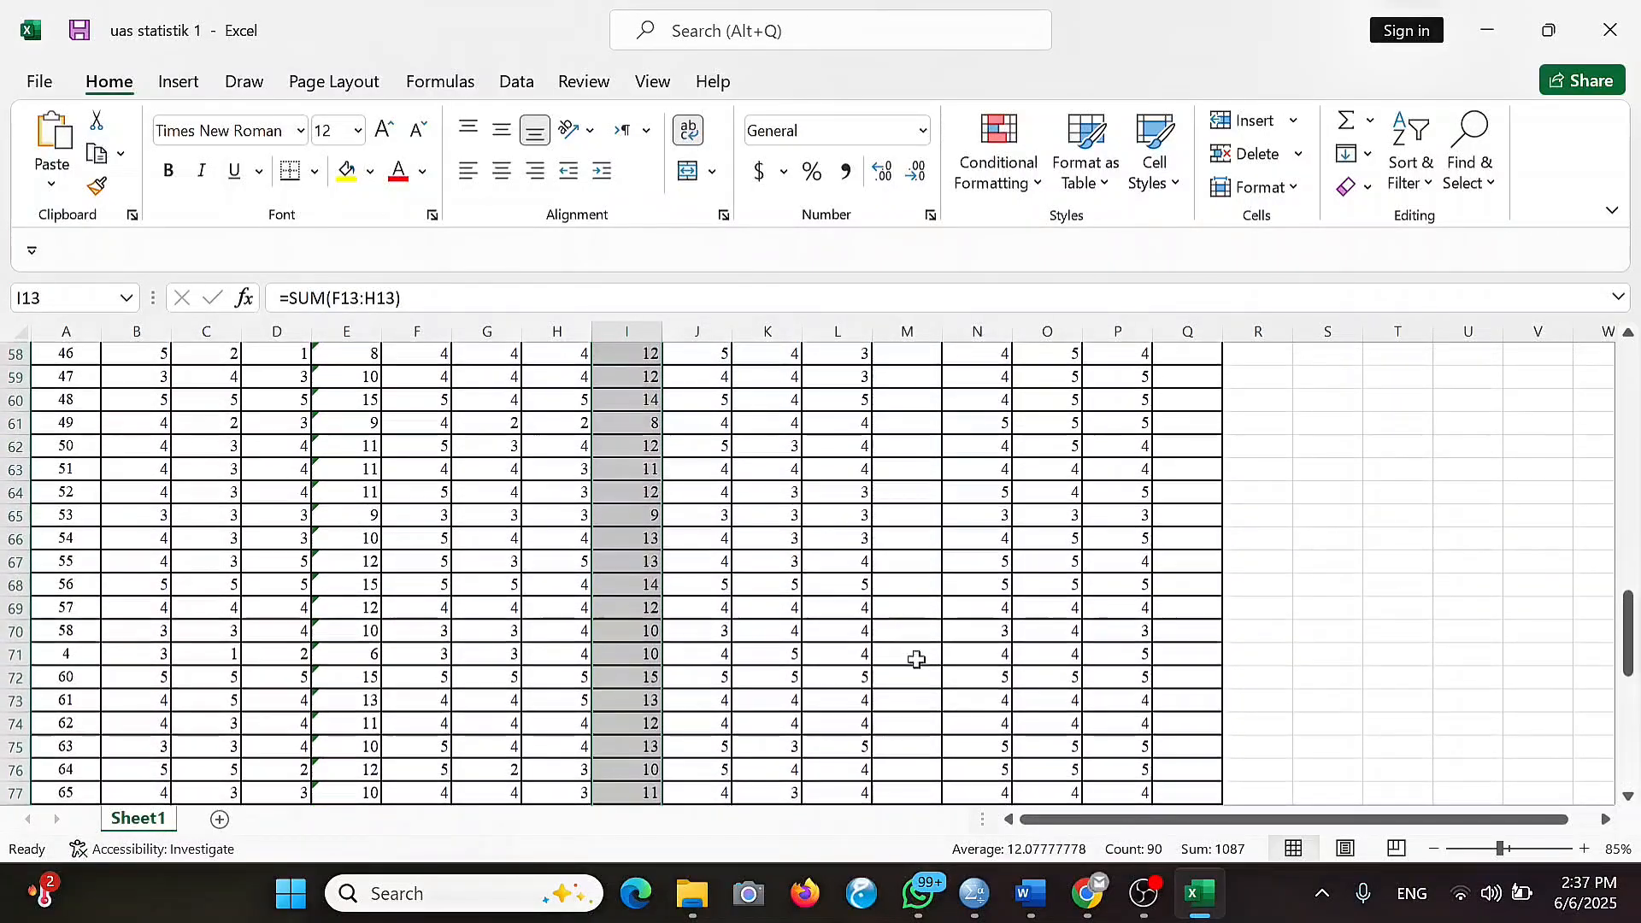
scroll(916, 658, up, 19)
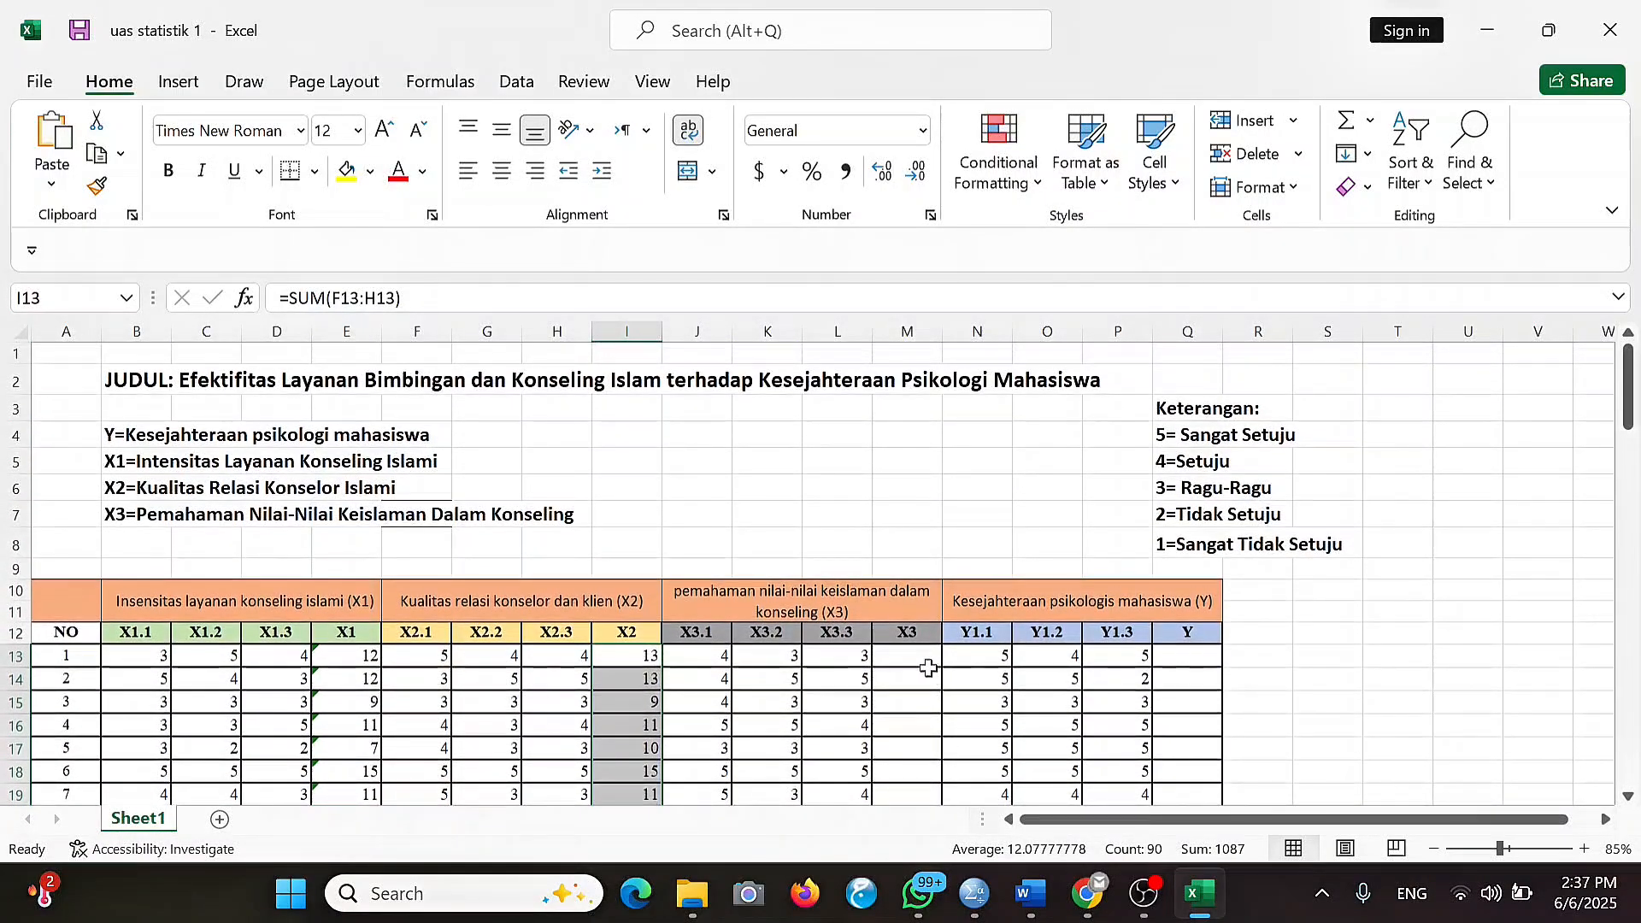
click(920, 661)
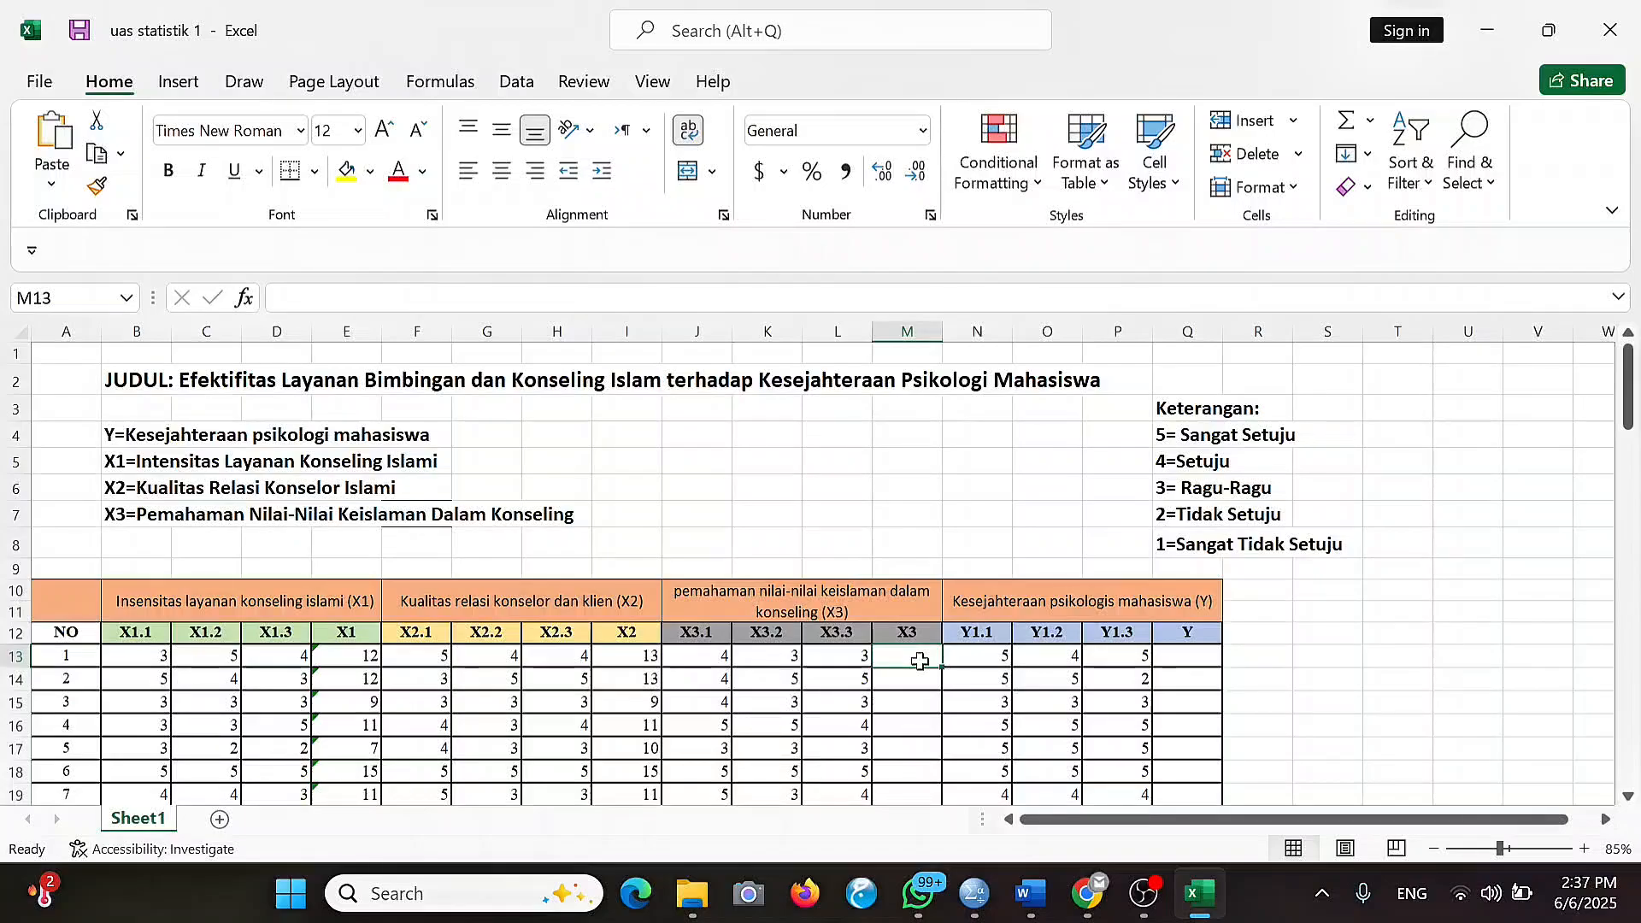
text(=sum)
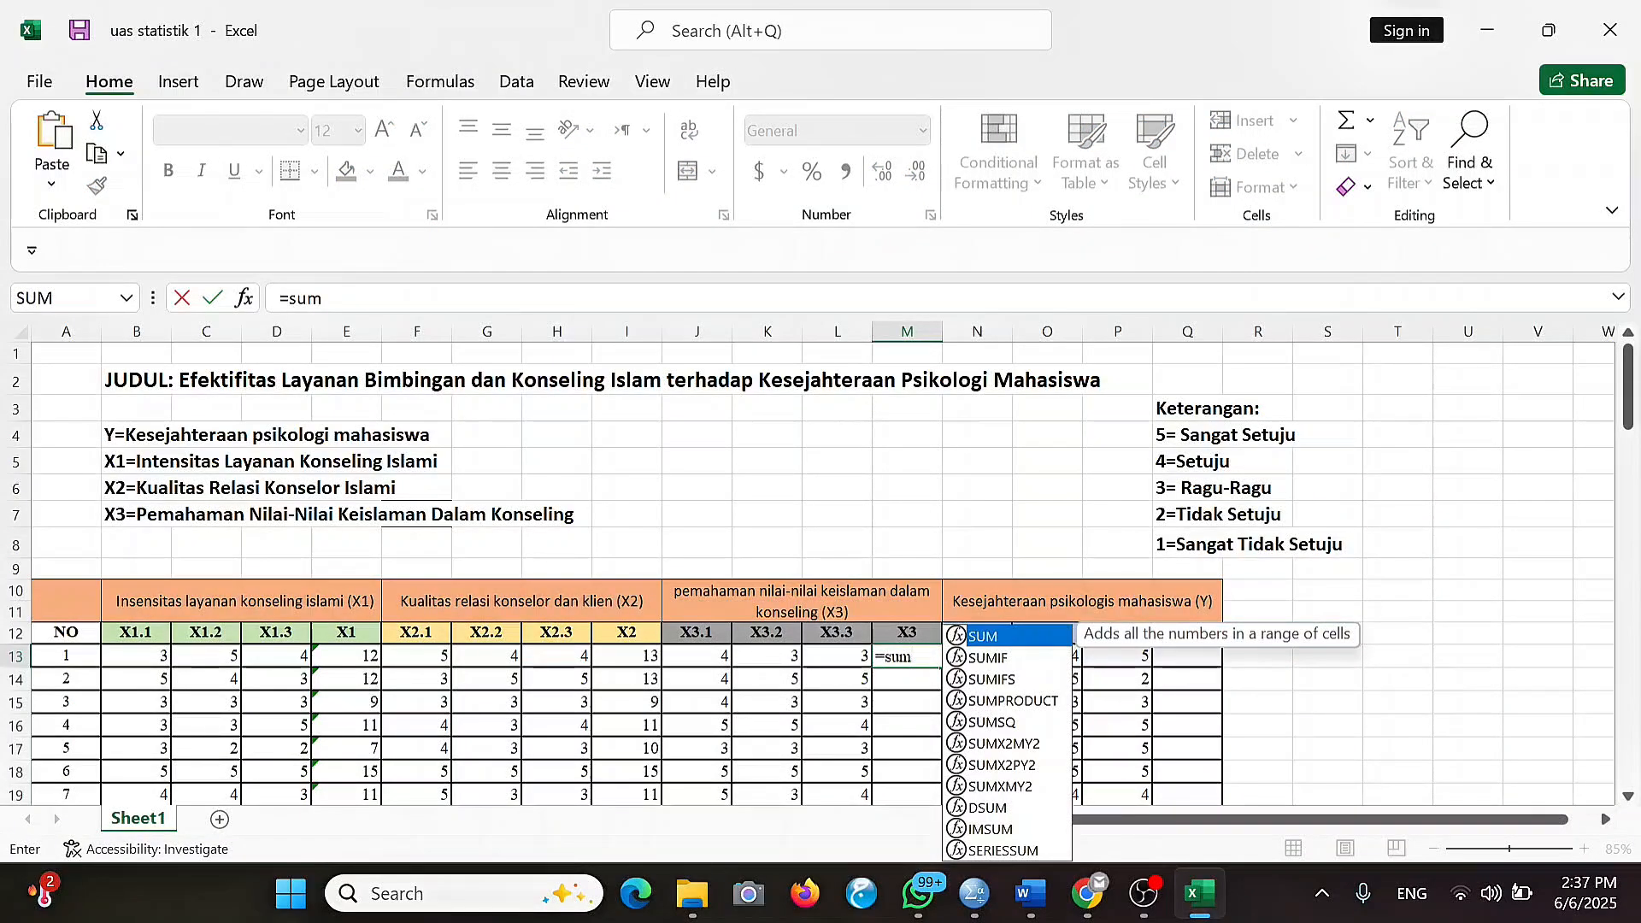
text(()
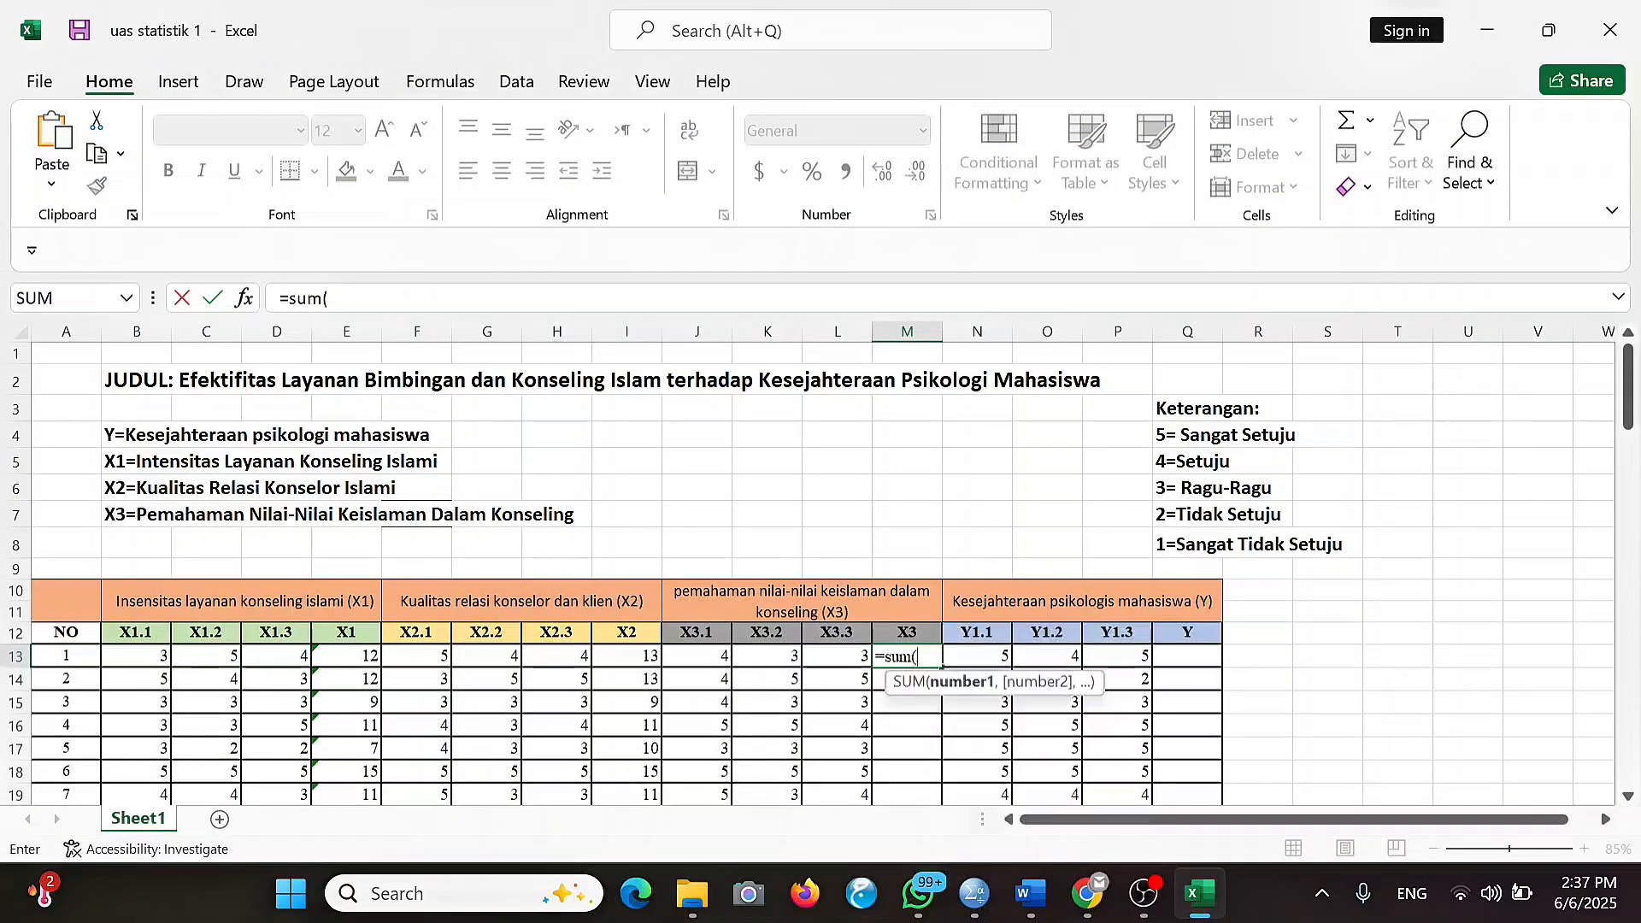
click(683, 662)
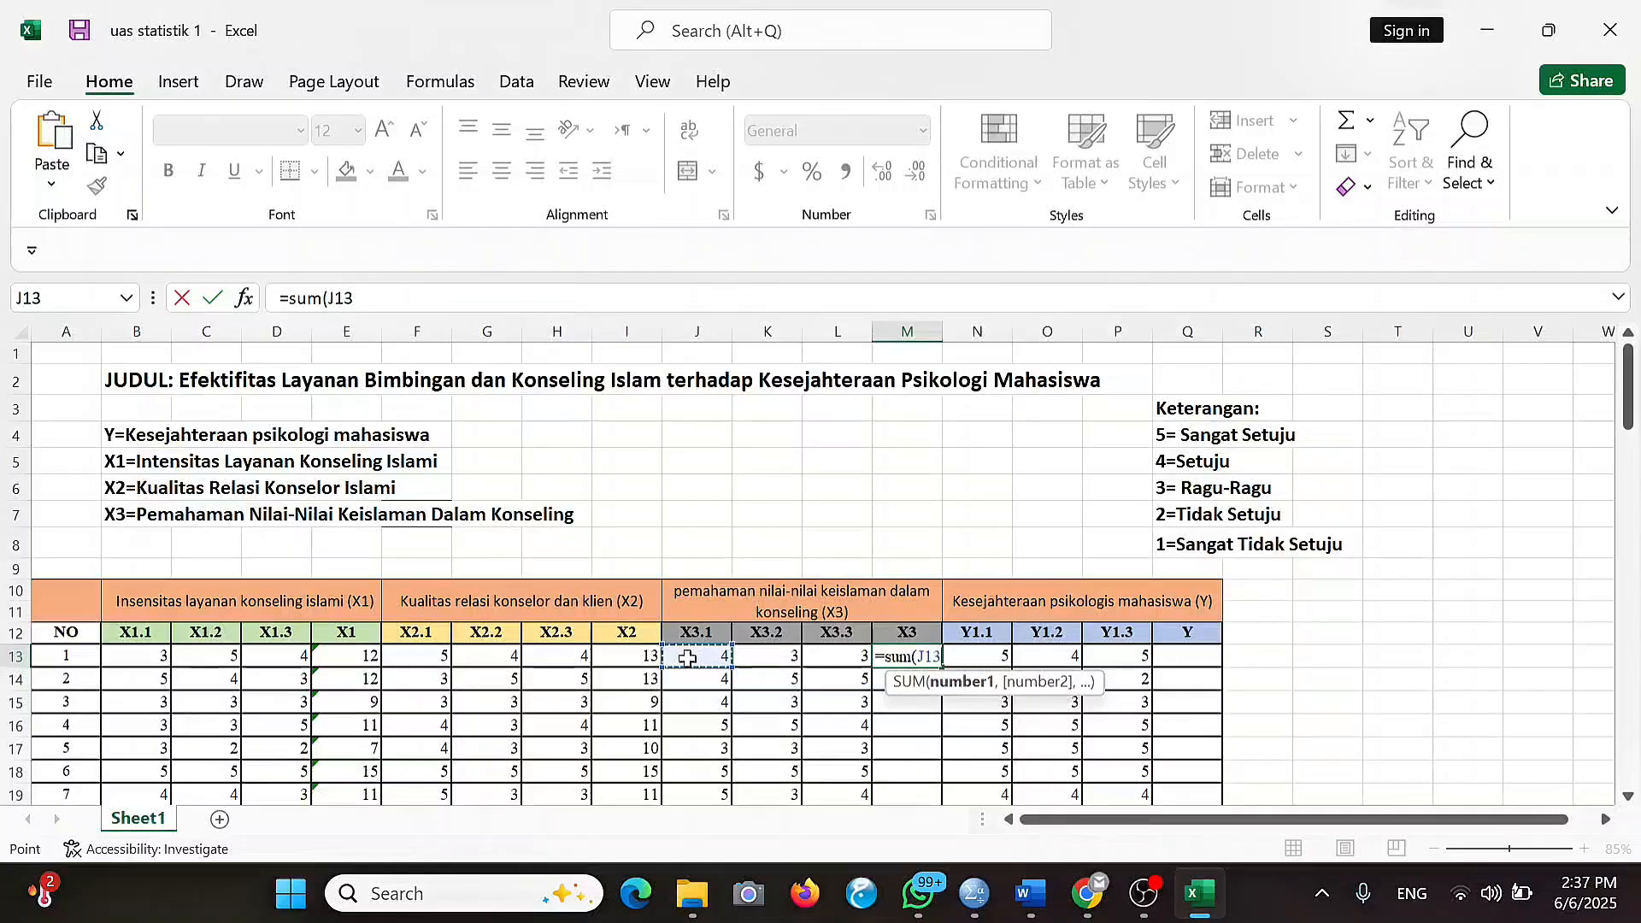
drag(687, 658, 760, 656)
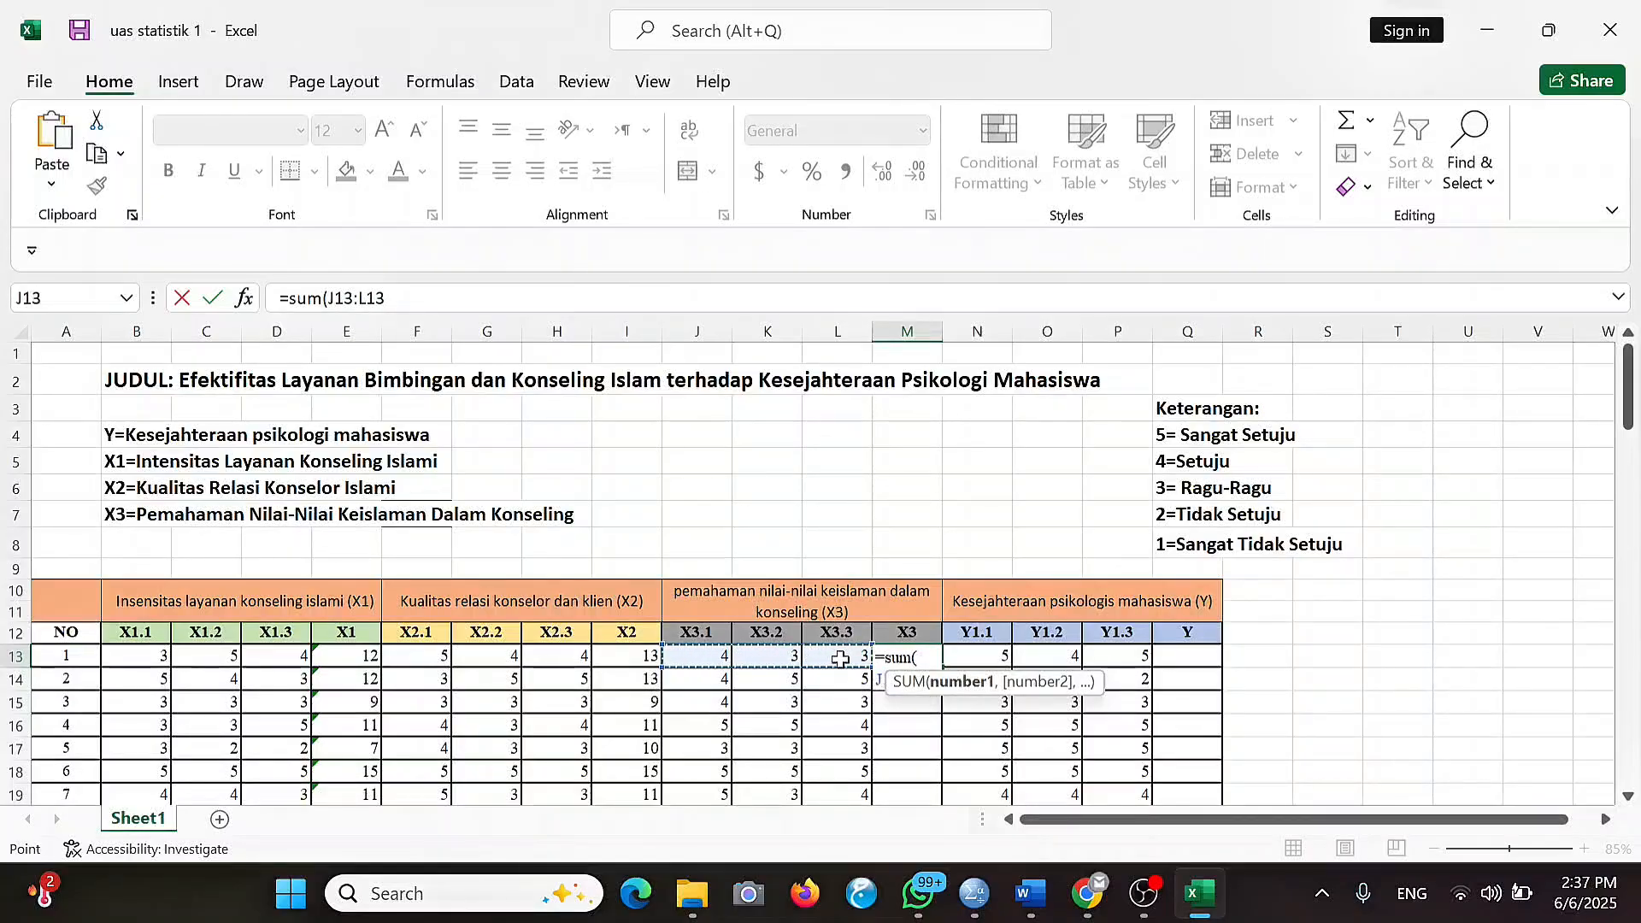
key(Return)
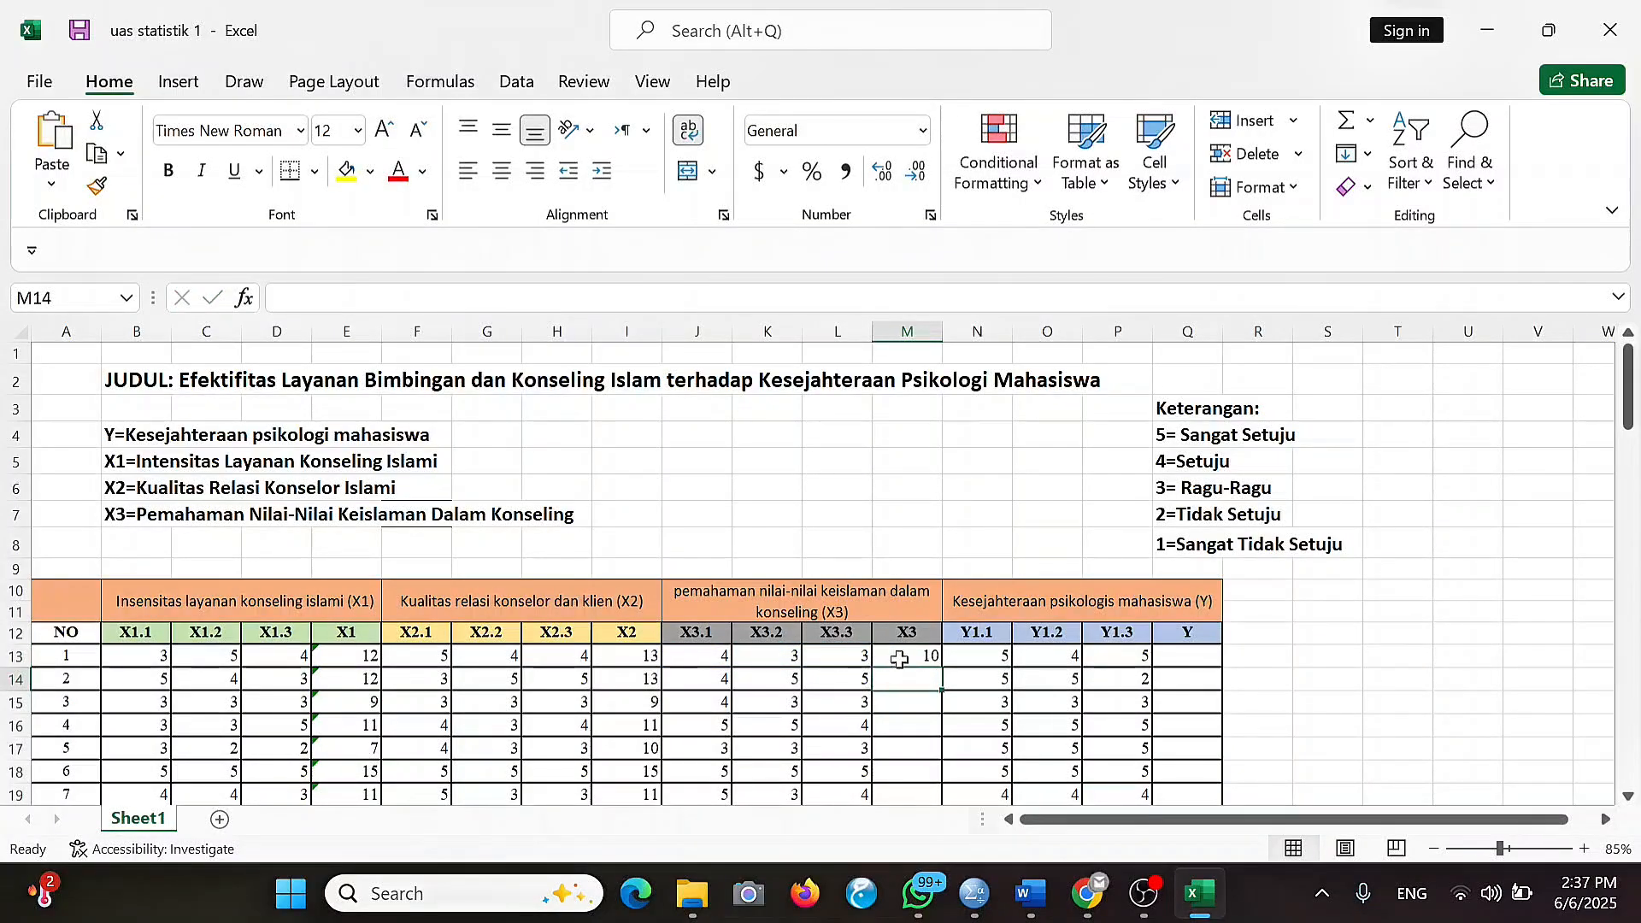
click(899, 659)
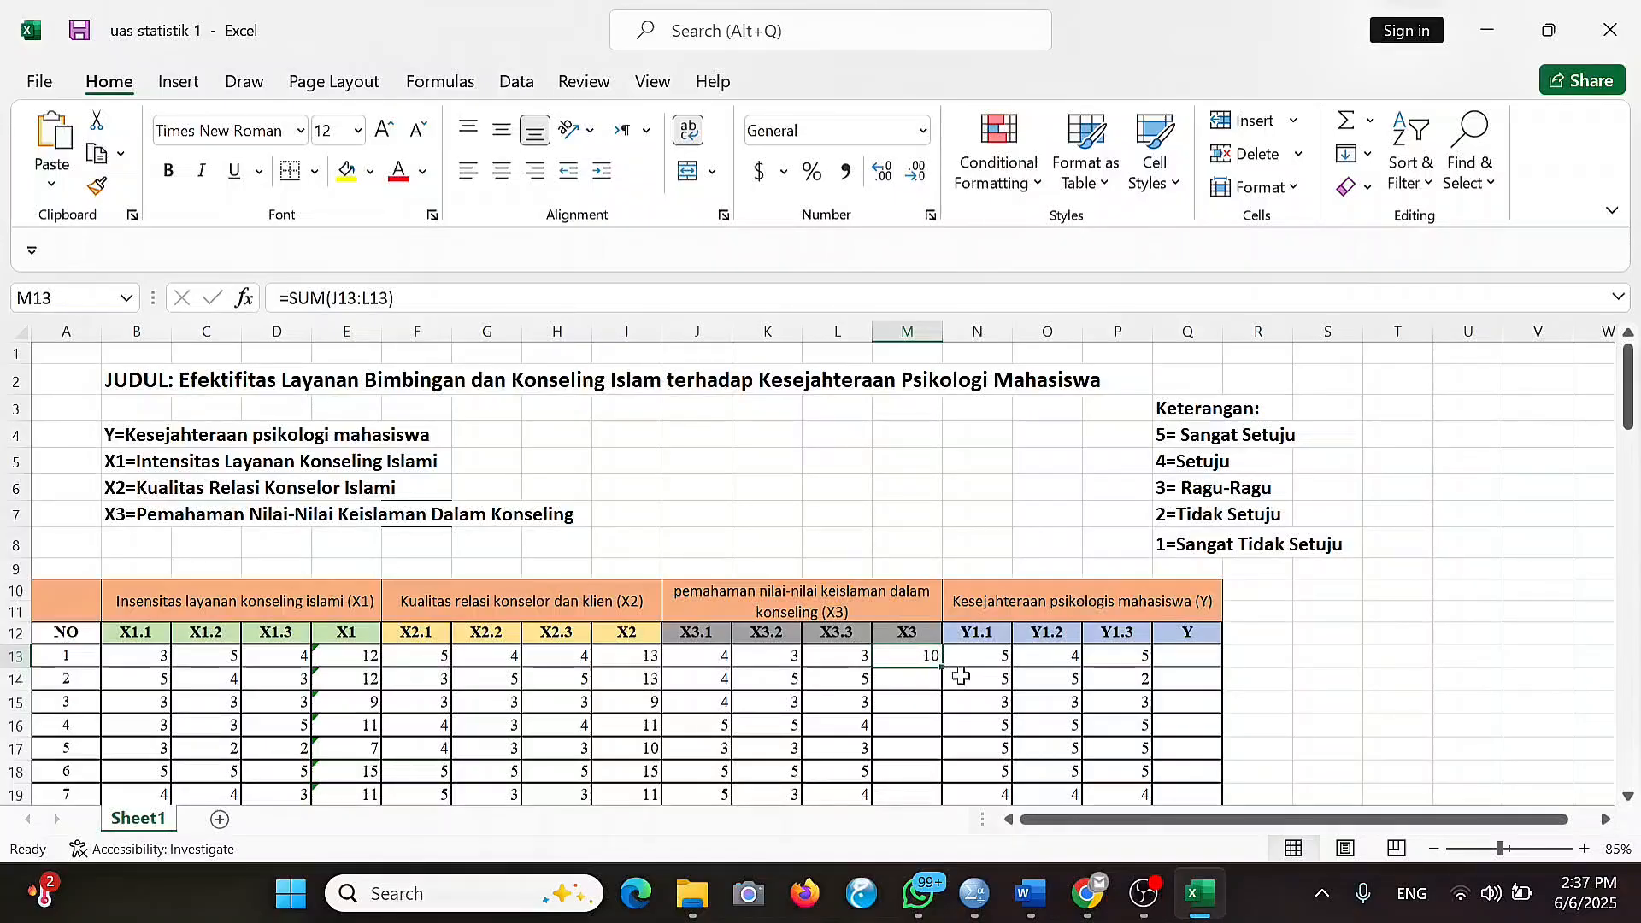
drag(940, 666, 912, 689)
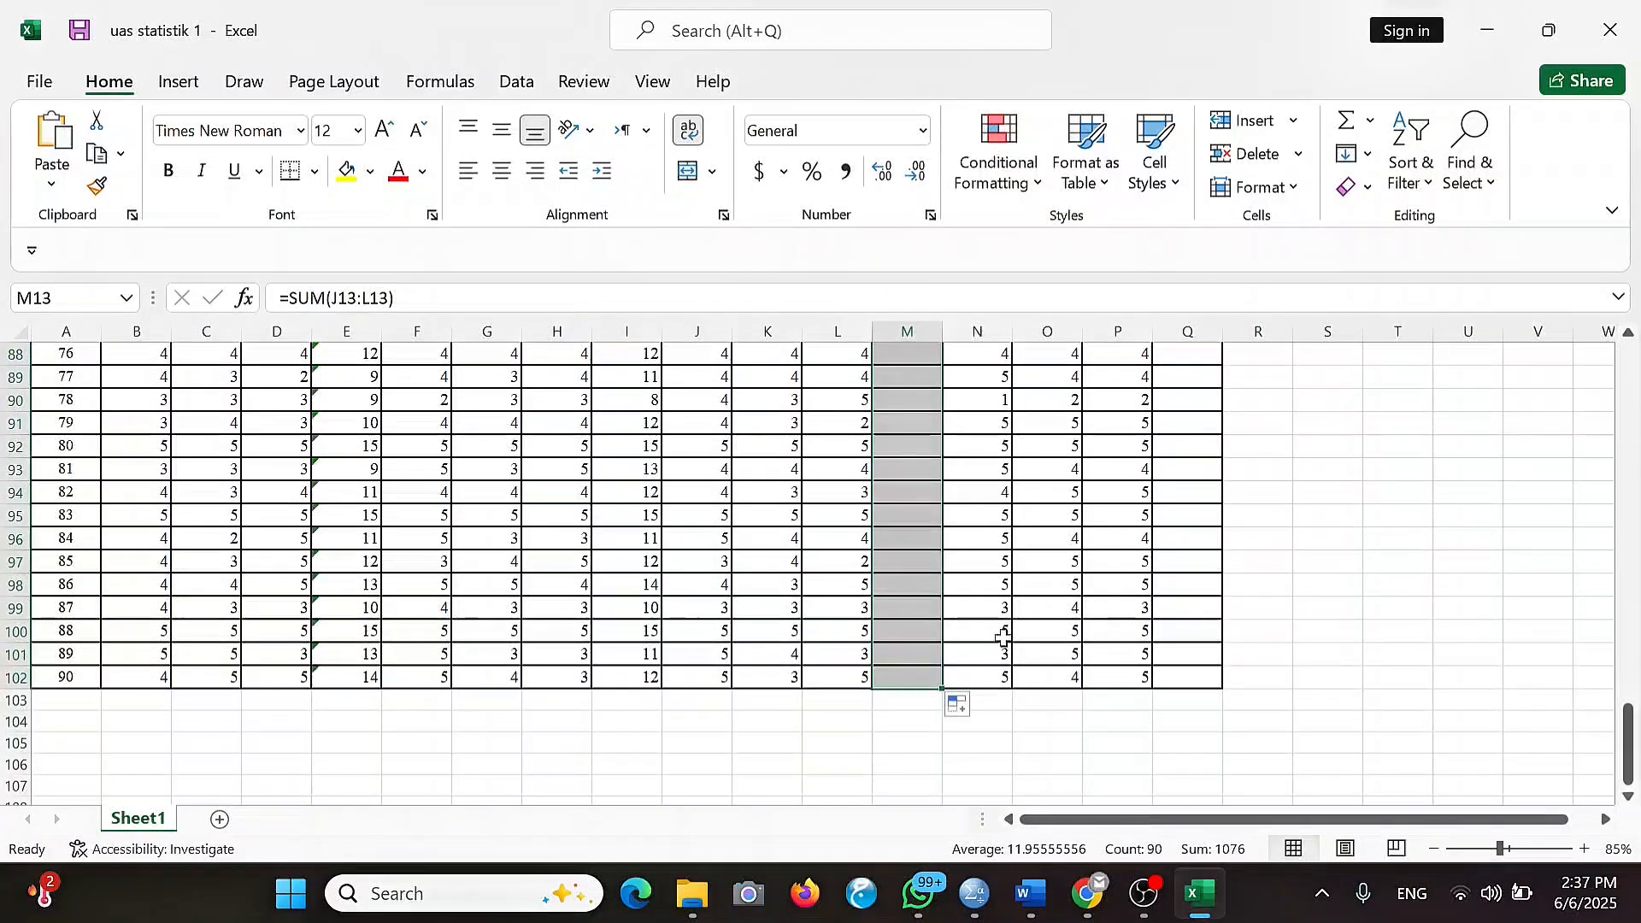
Total the Y items in Q13 with =SUM(N13:P13) and fill the formula down the Y column to row 102.
scroll(996, 645, up, 20)
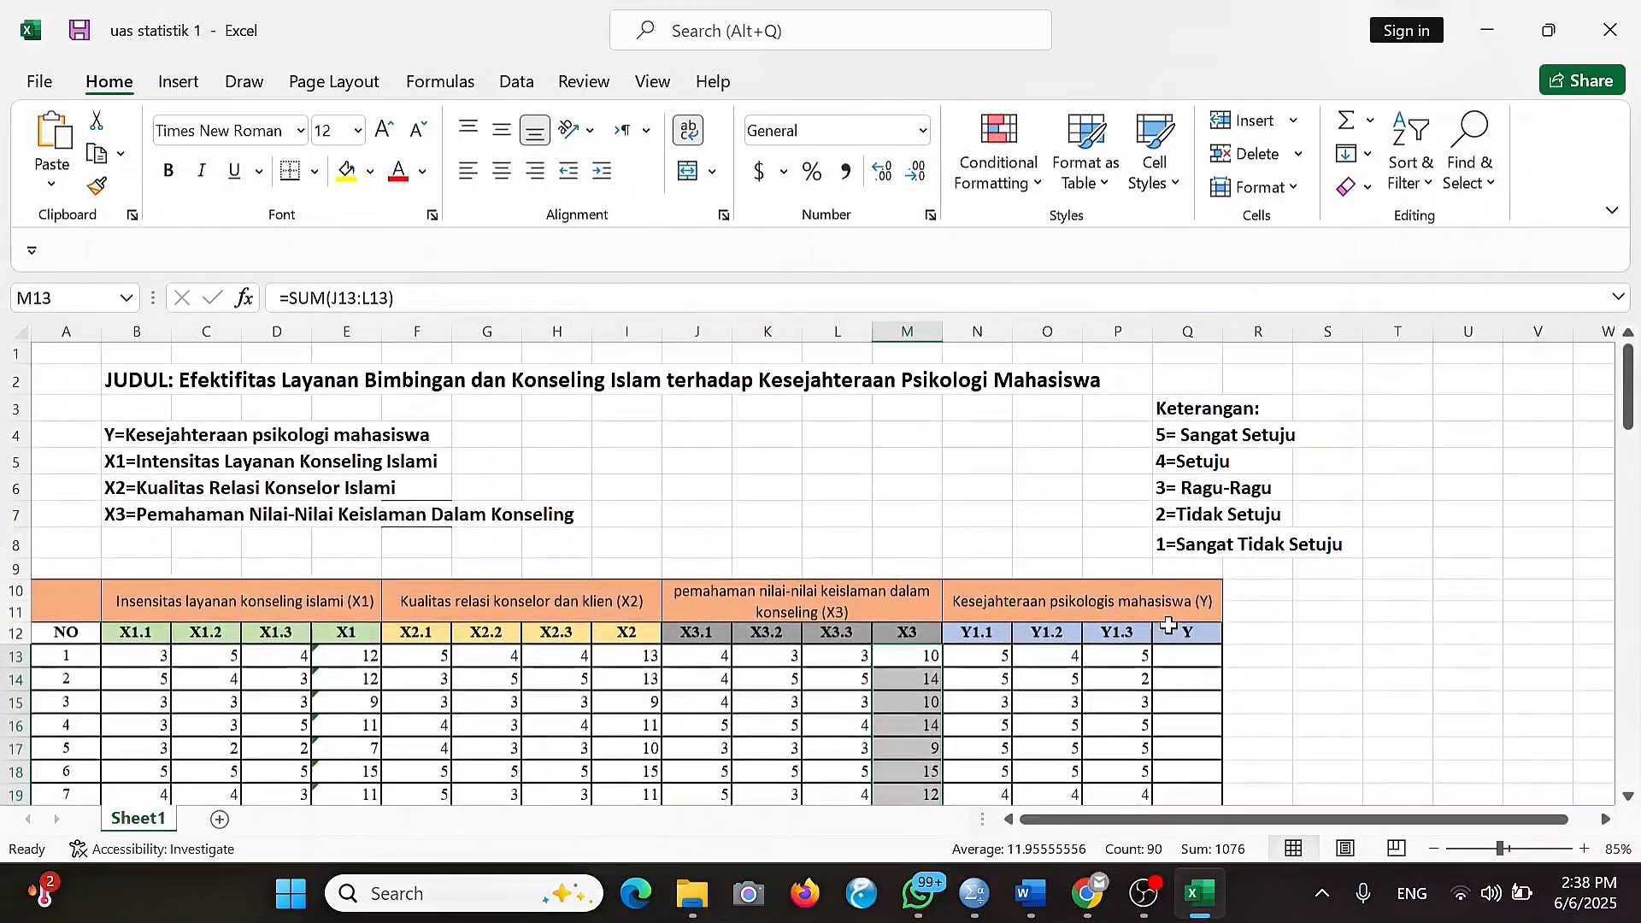
click(1188, 660)
text(+)
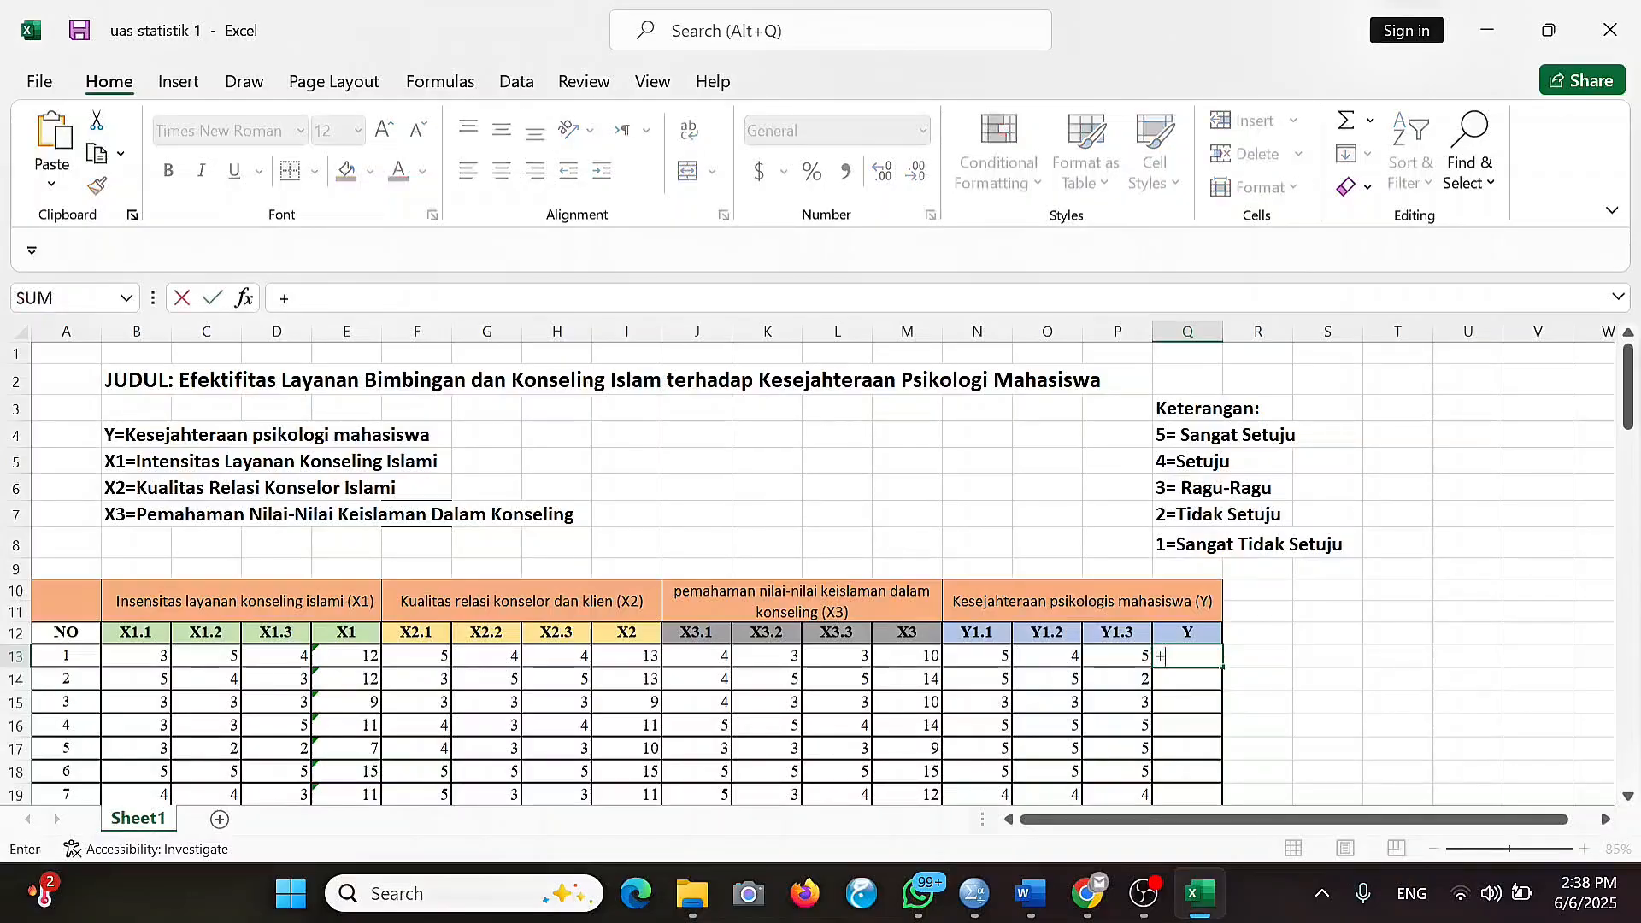
text(=sum)
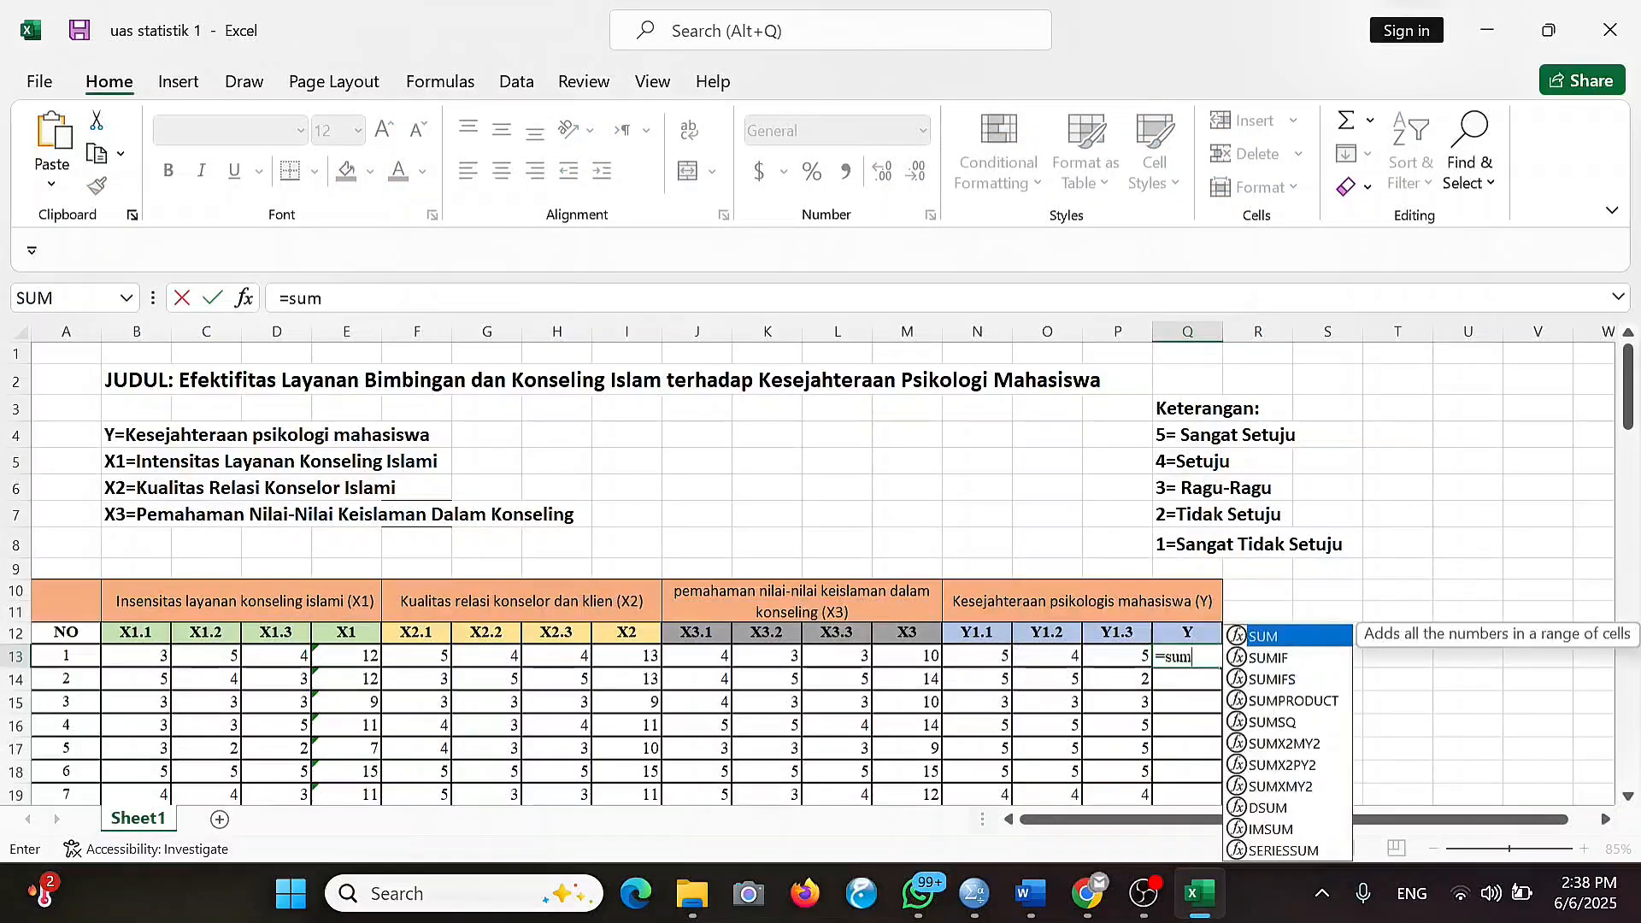
text(()
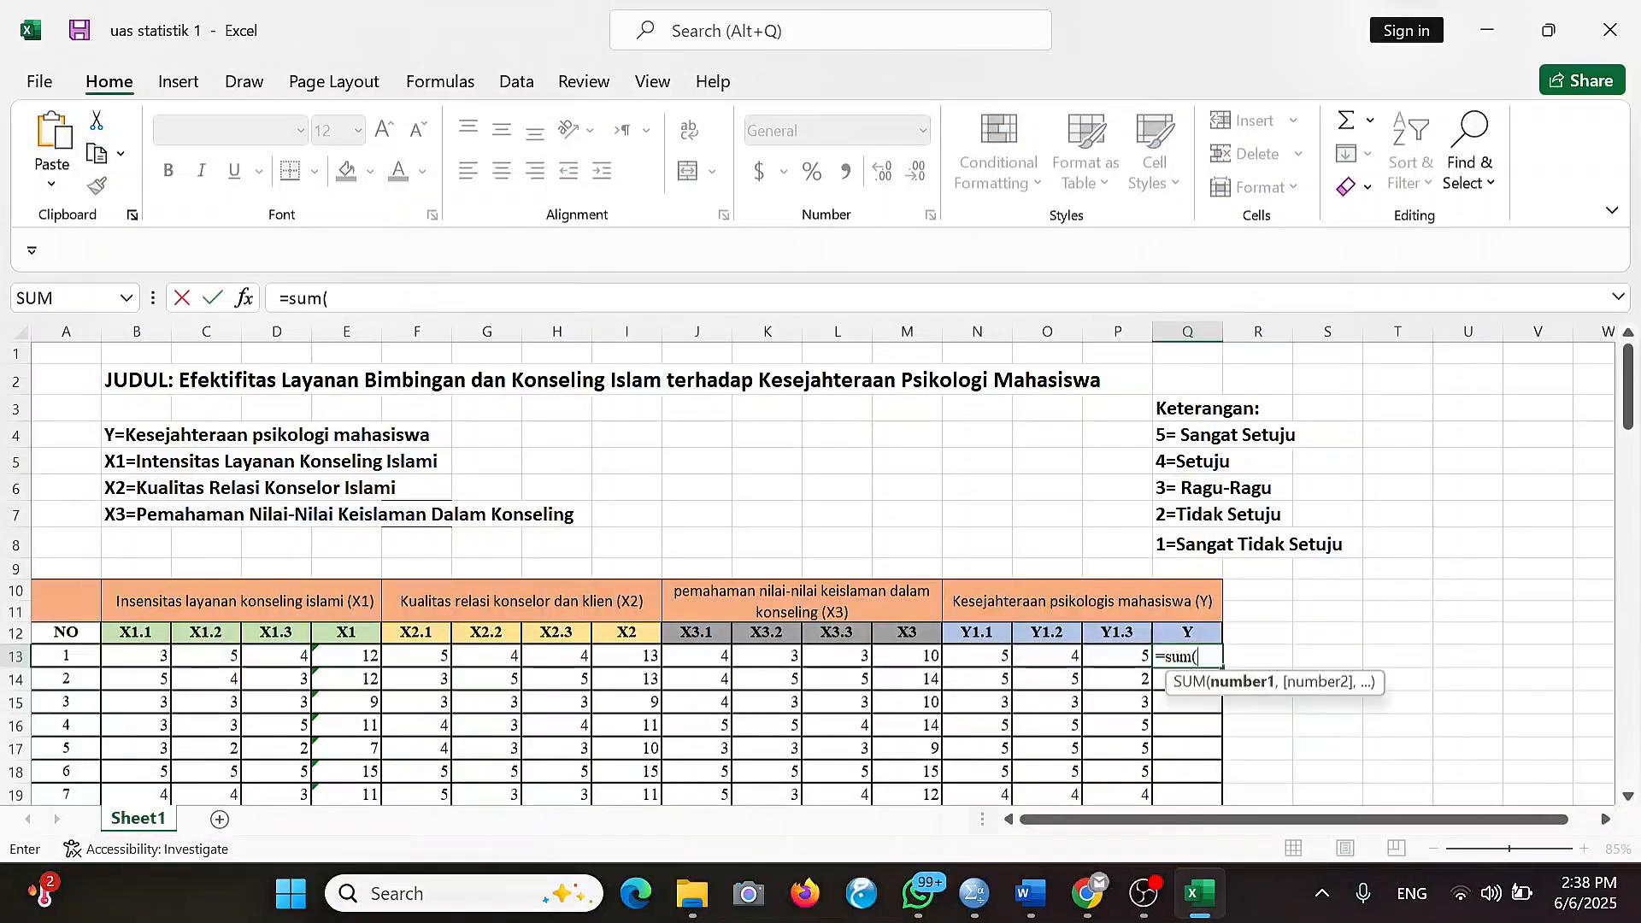
click(985, 652)
drag(985, 653, 1084, 663)
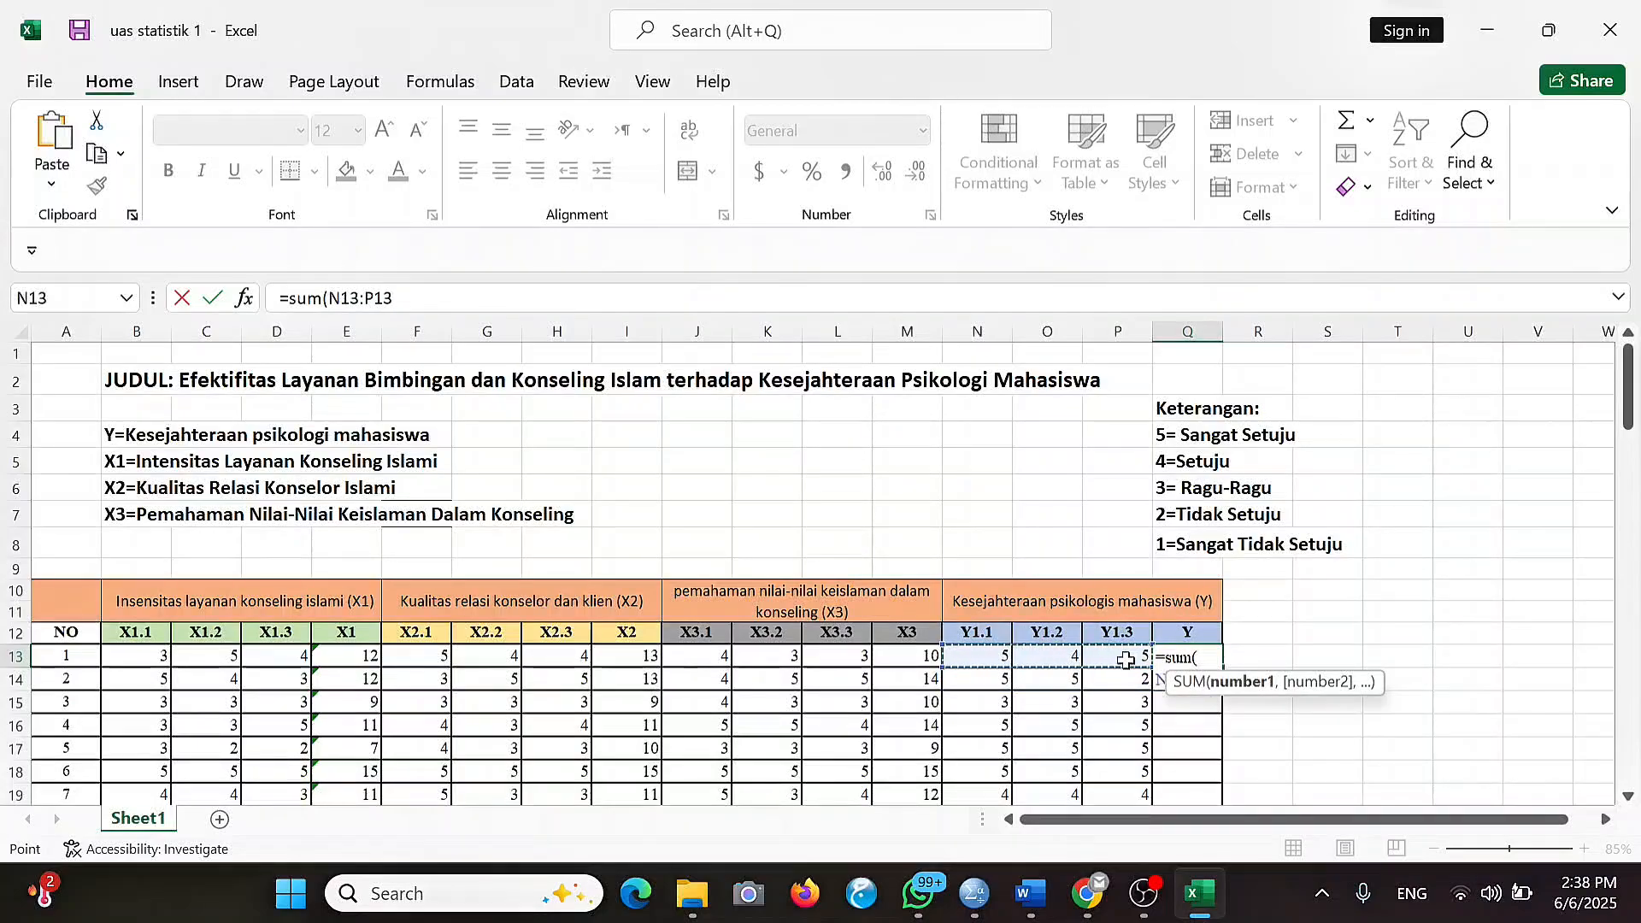
key(Return)
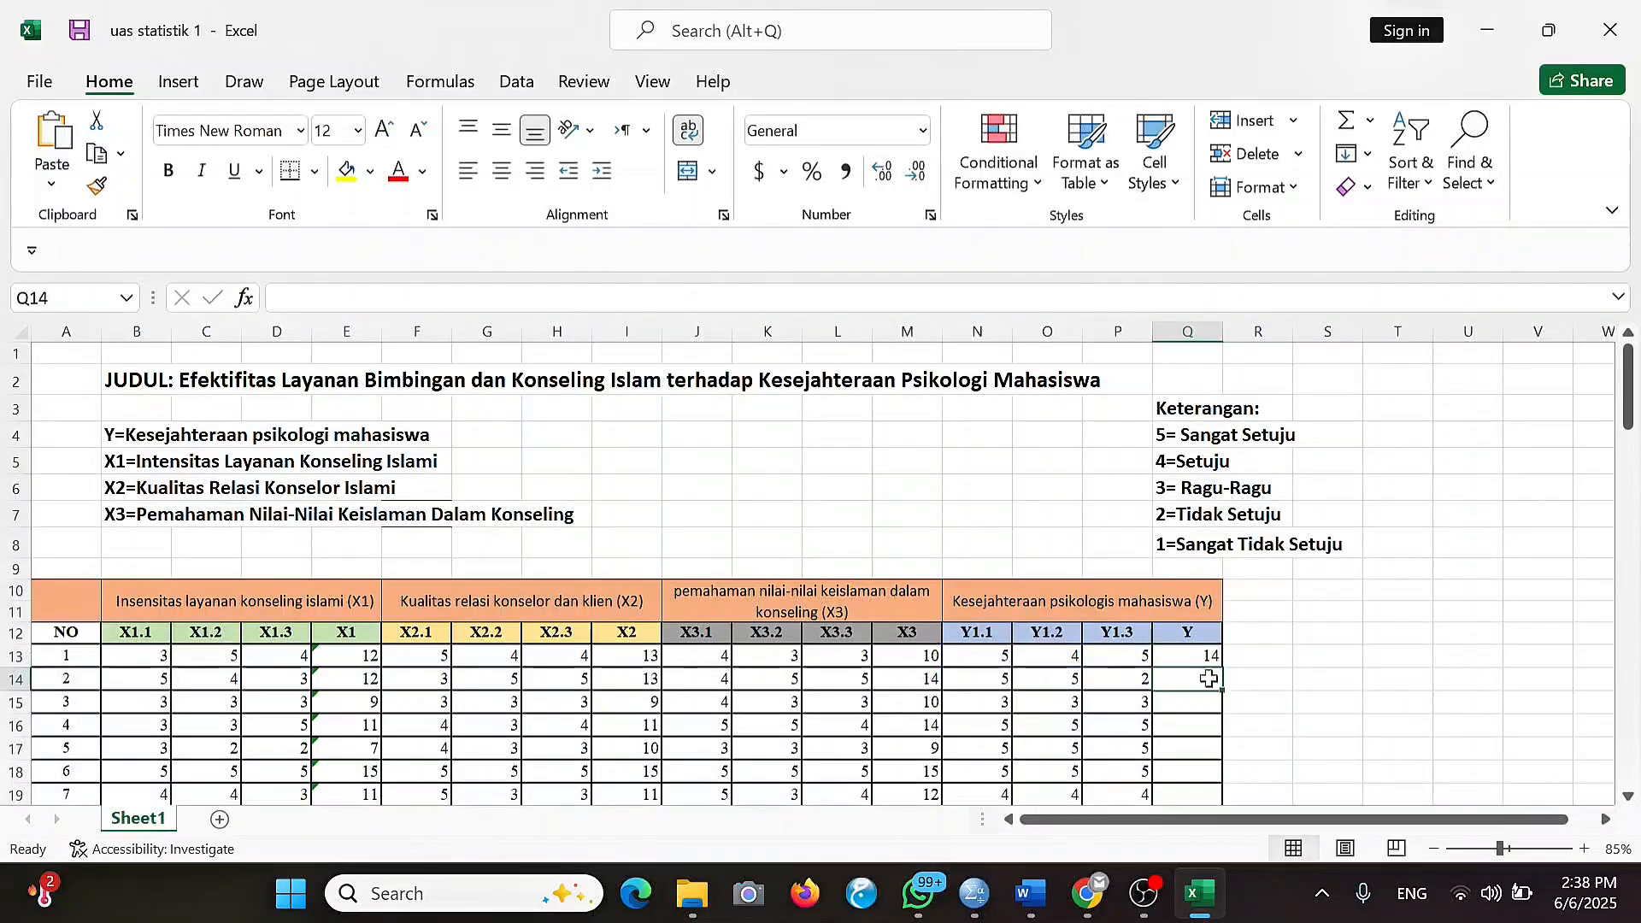
click(1195, 659)
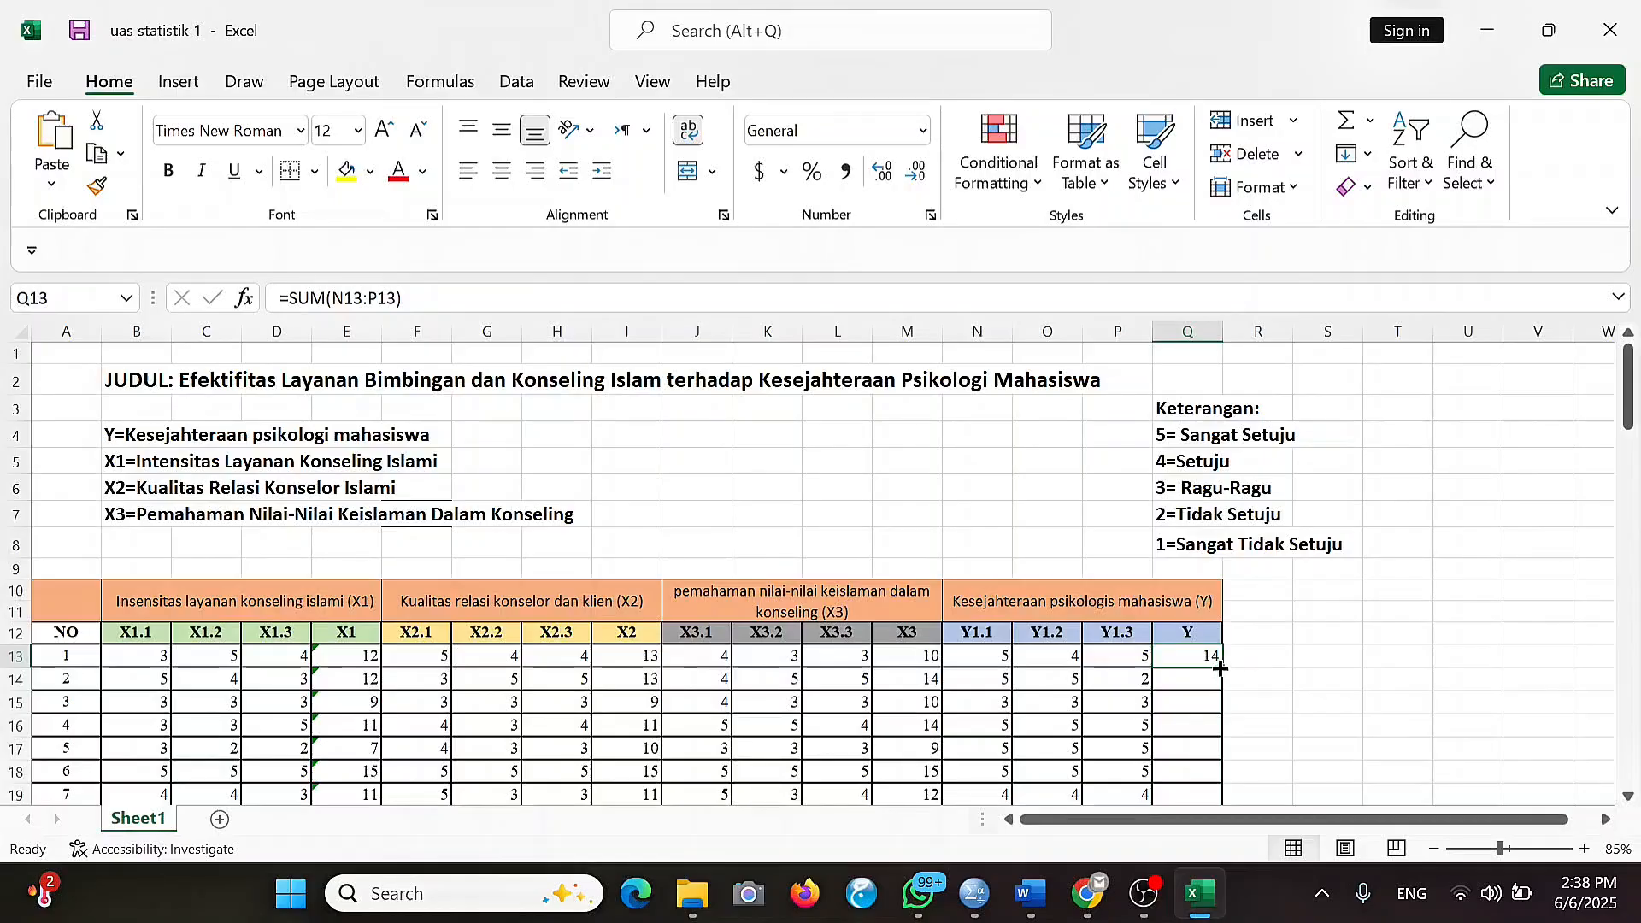
drag(1219, 670, 1189, 735)
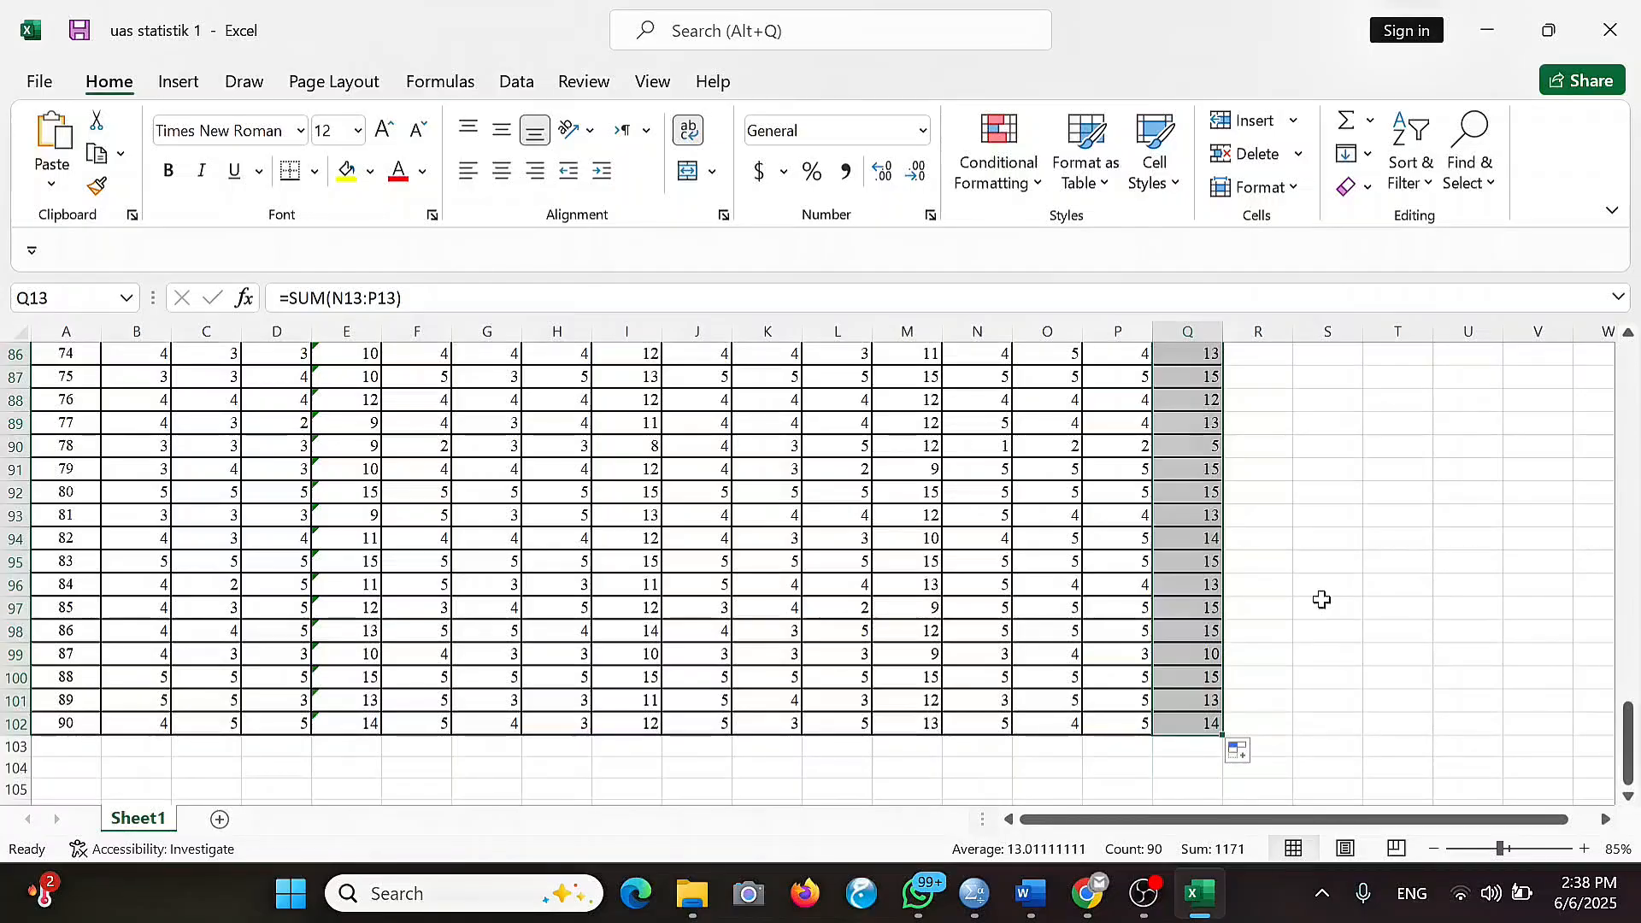
scroll(1201, 423, up, 20)
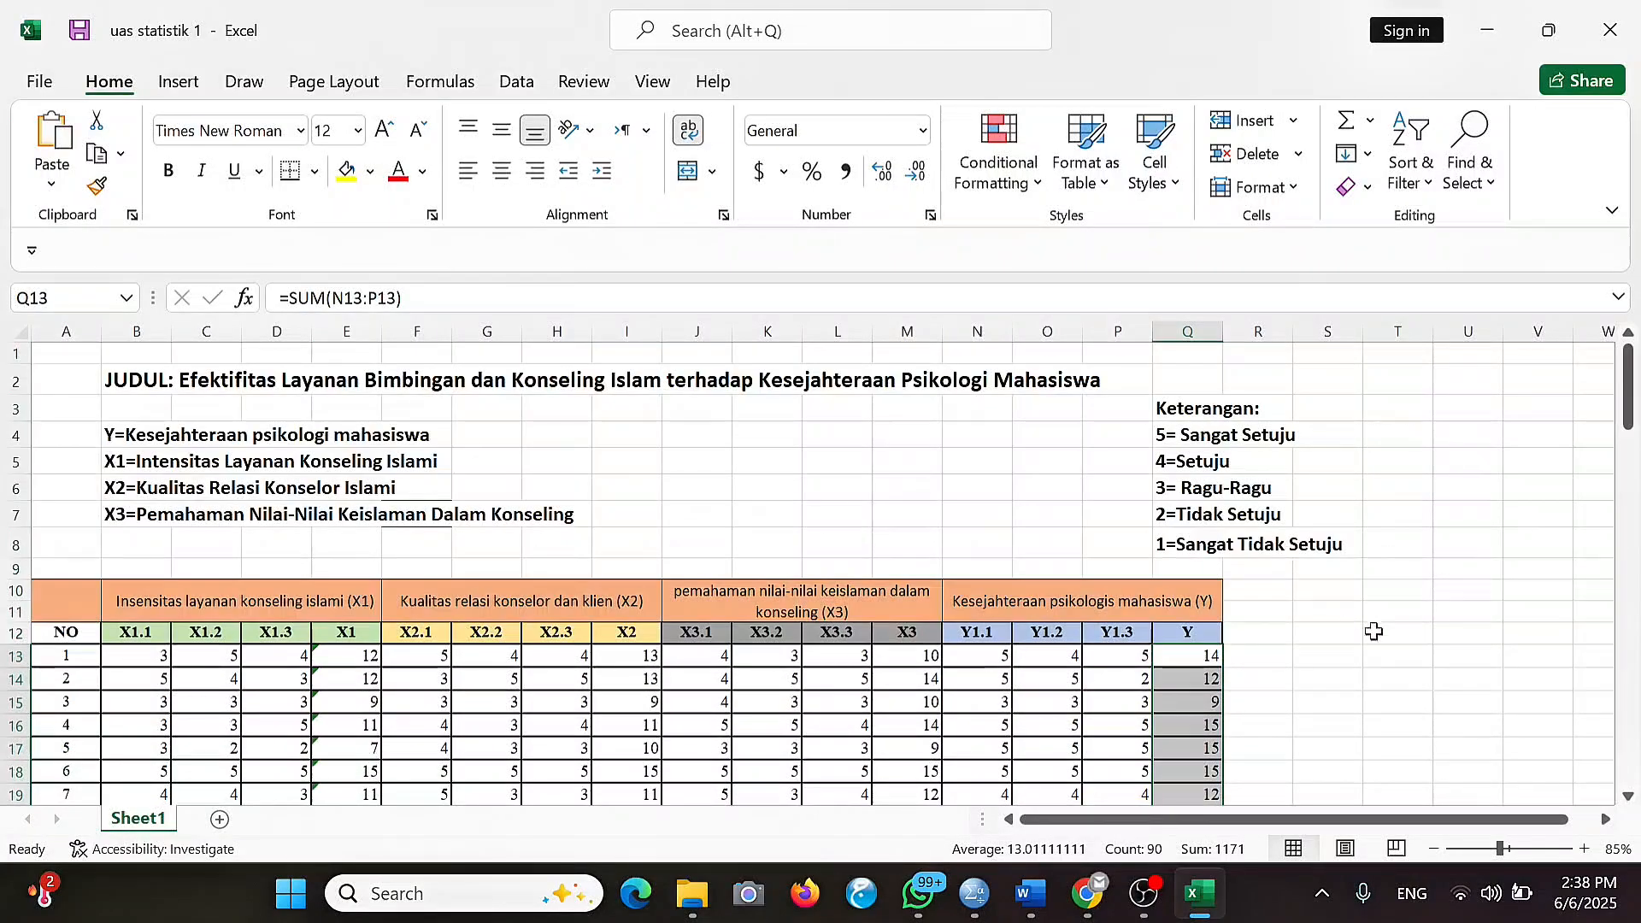
click(1373, 631)
scroll(707, 662, down, 4)
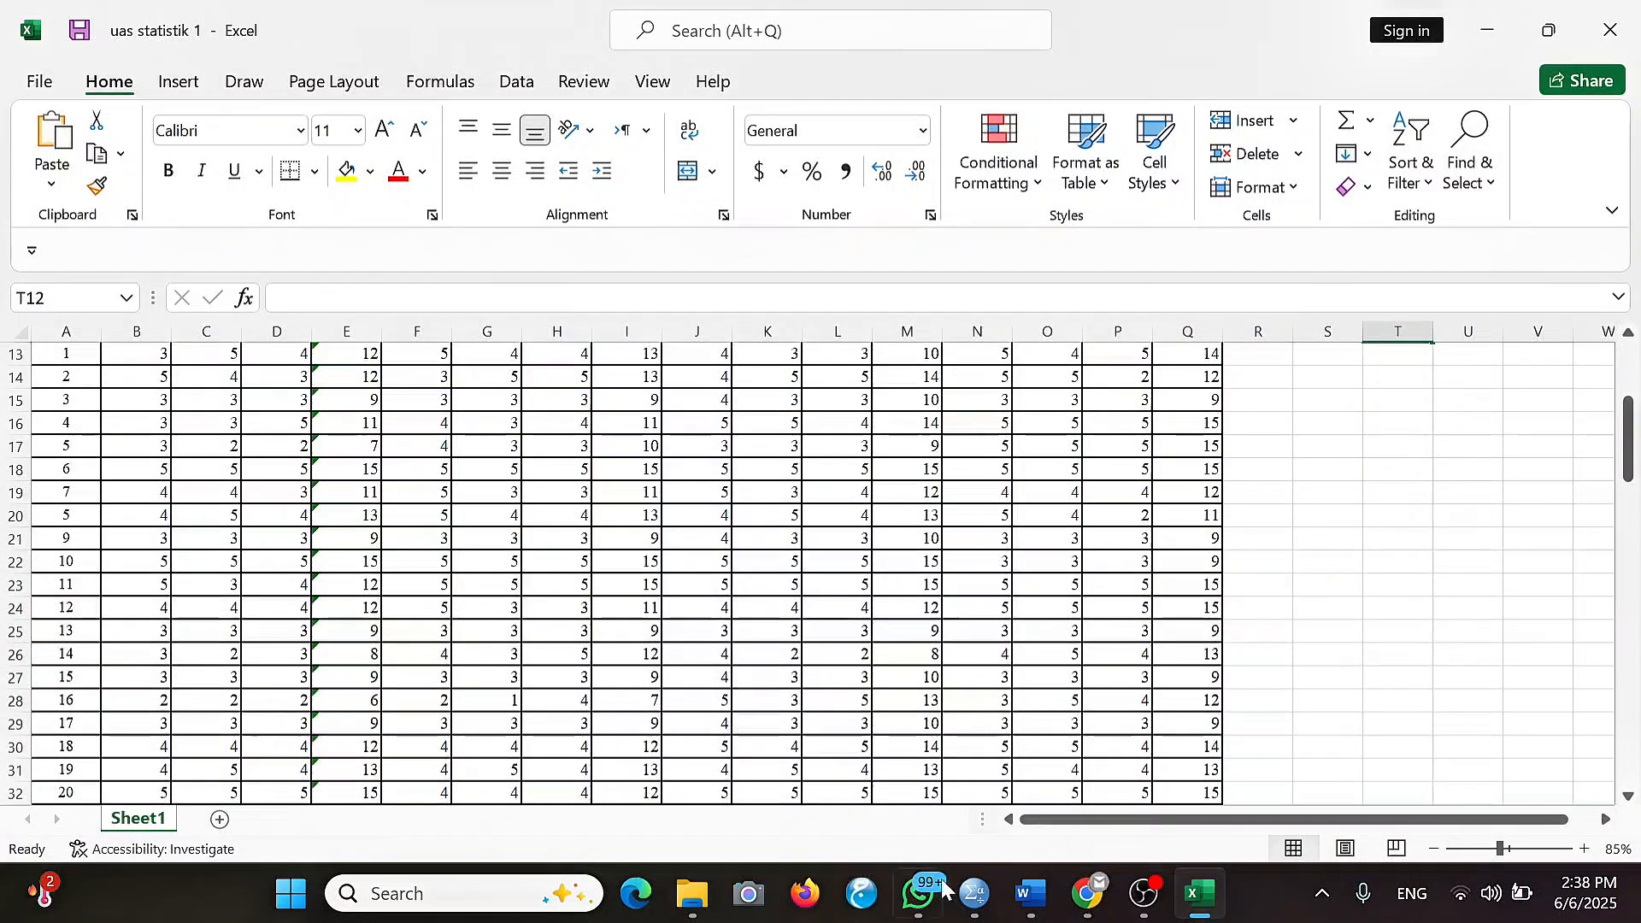
Switch to the SPSS Data Editor and define the first four variables as x1.1, x1.2, x1.3 and x1.
mouse_move(974, 893)
click(991, 787)
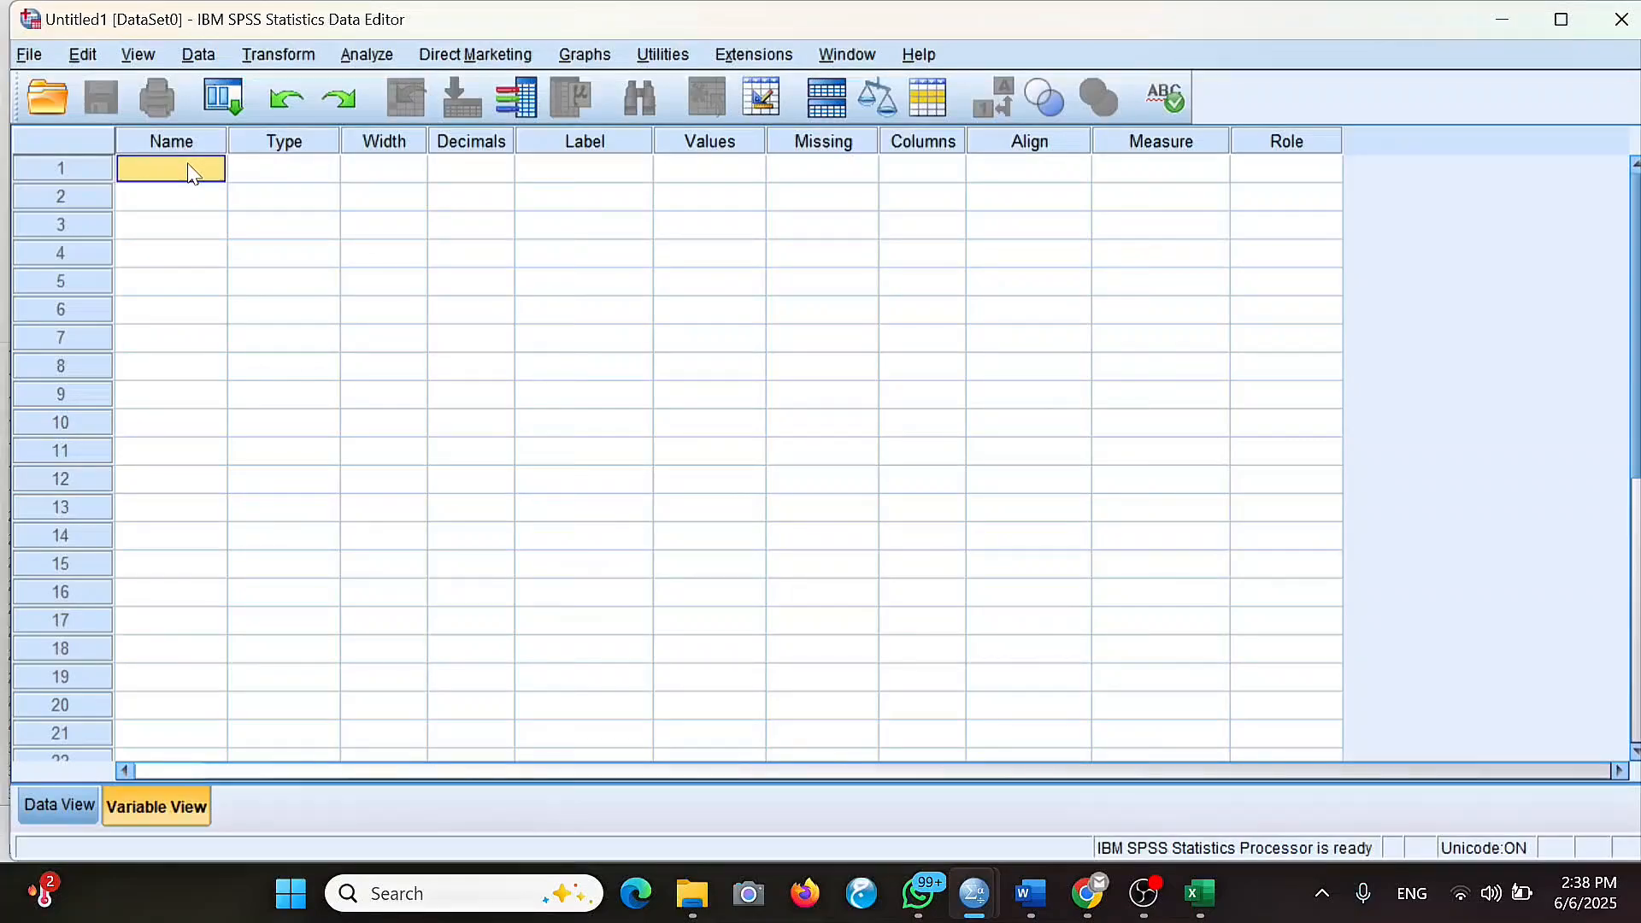
text(x1.1)
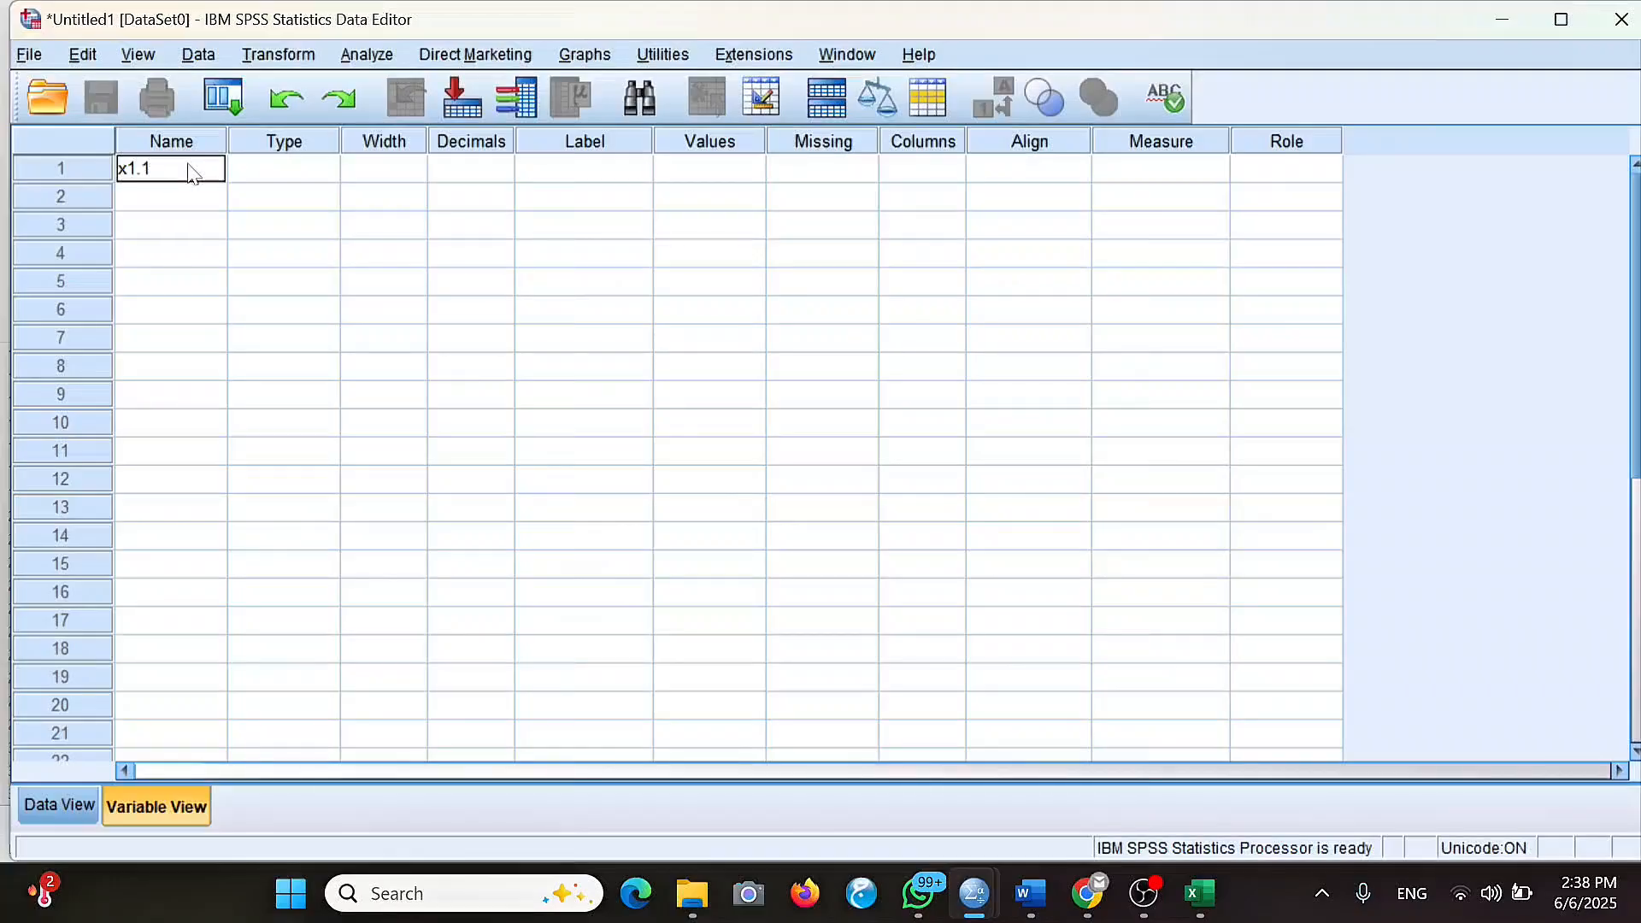
key(Return)
text(x1.2)
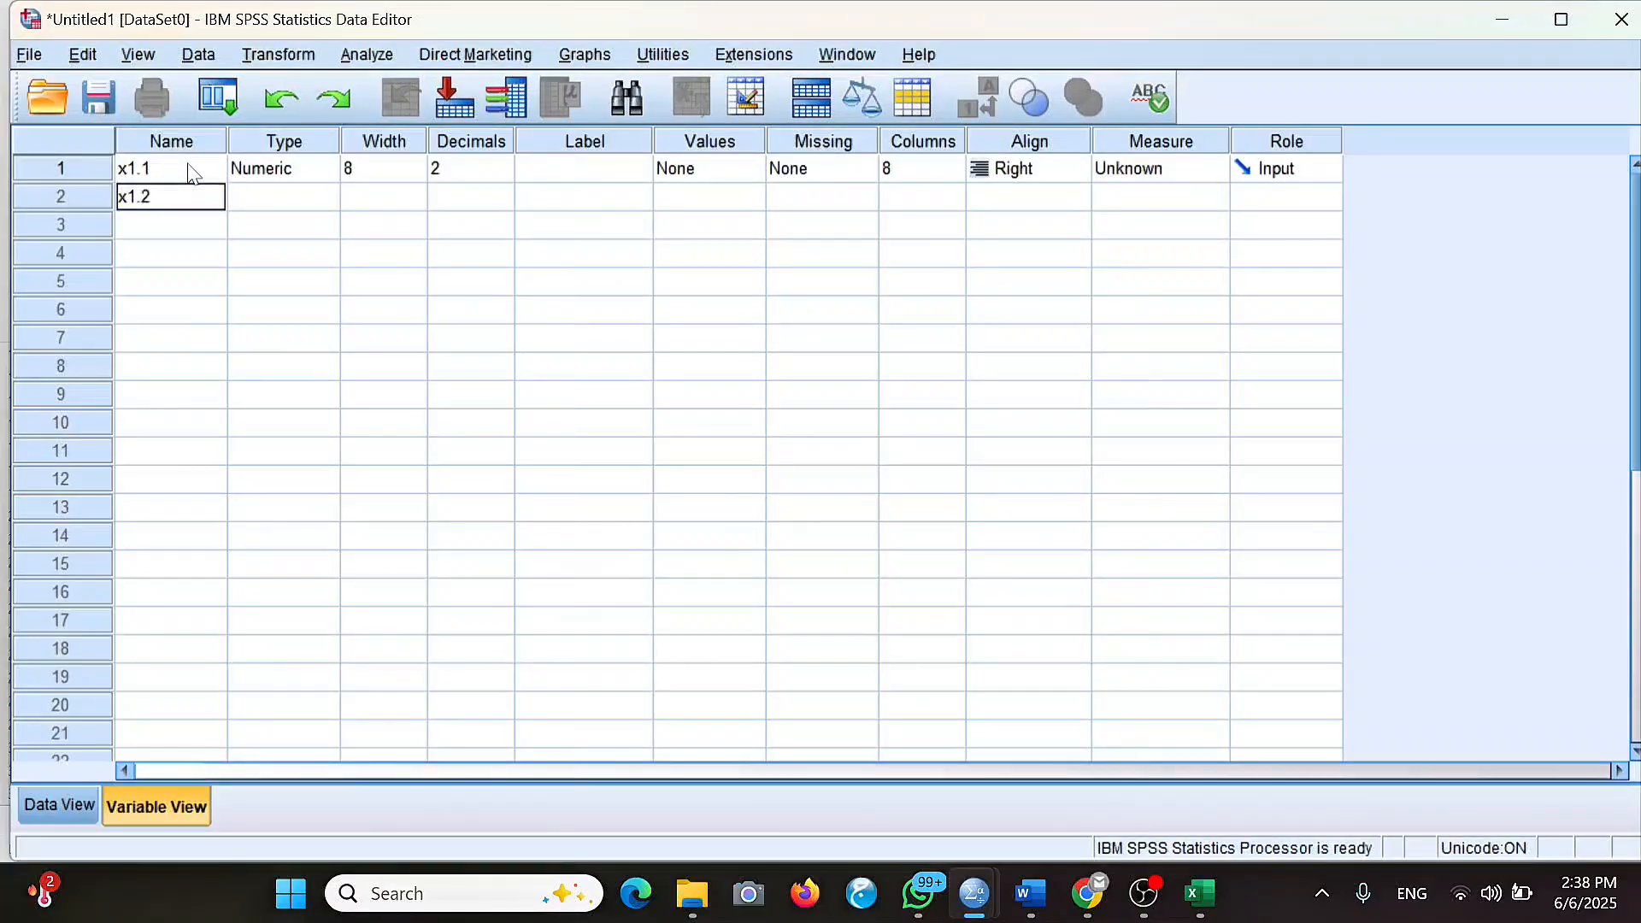
key(Return)
text(x1.3)
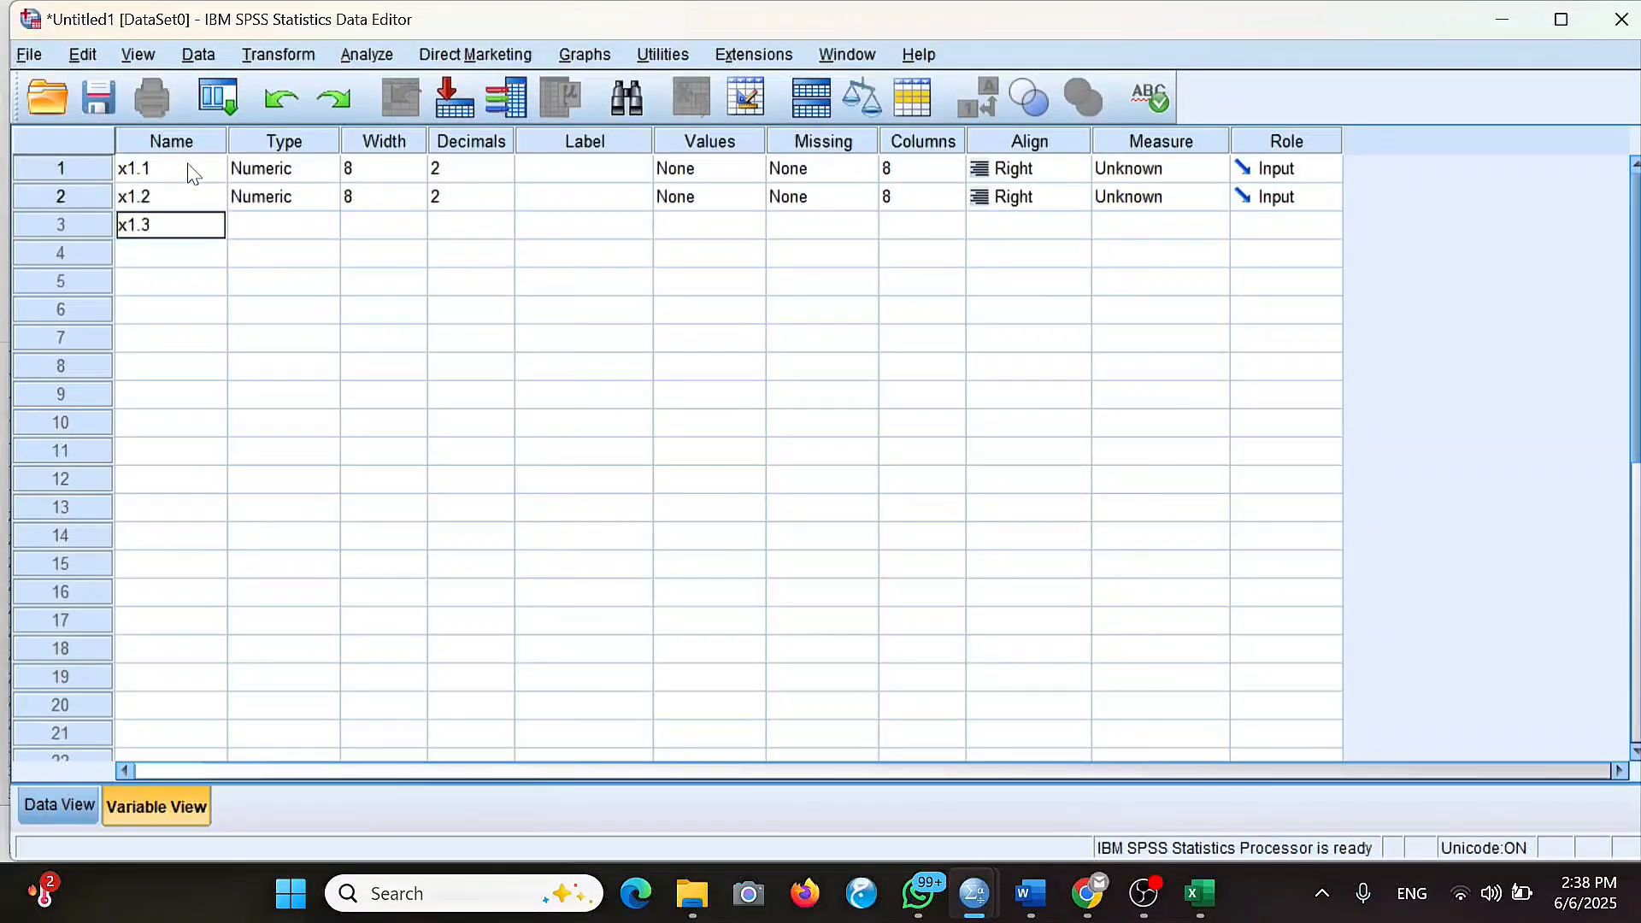
key(Return)
text(x1)
key(Return)
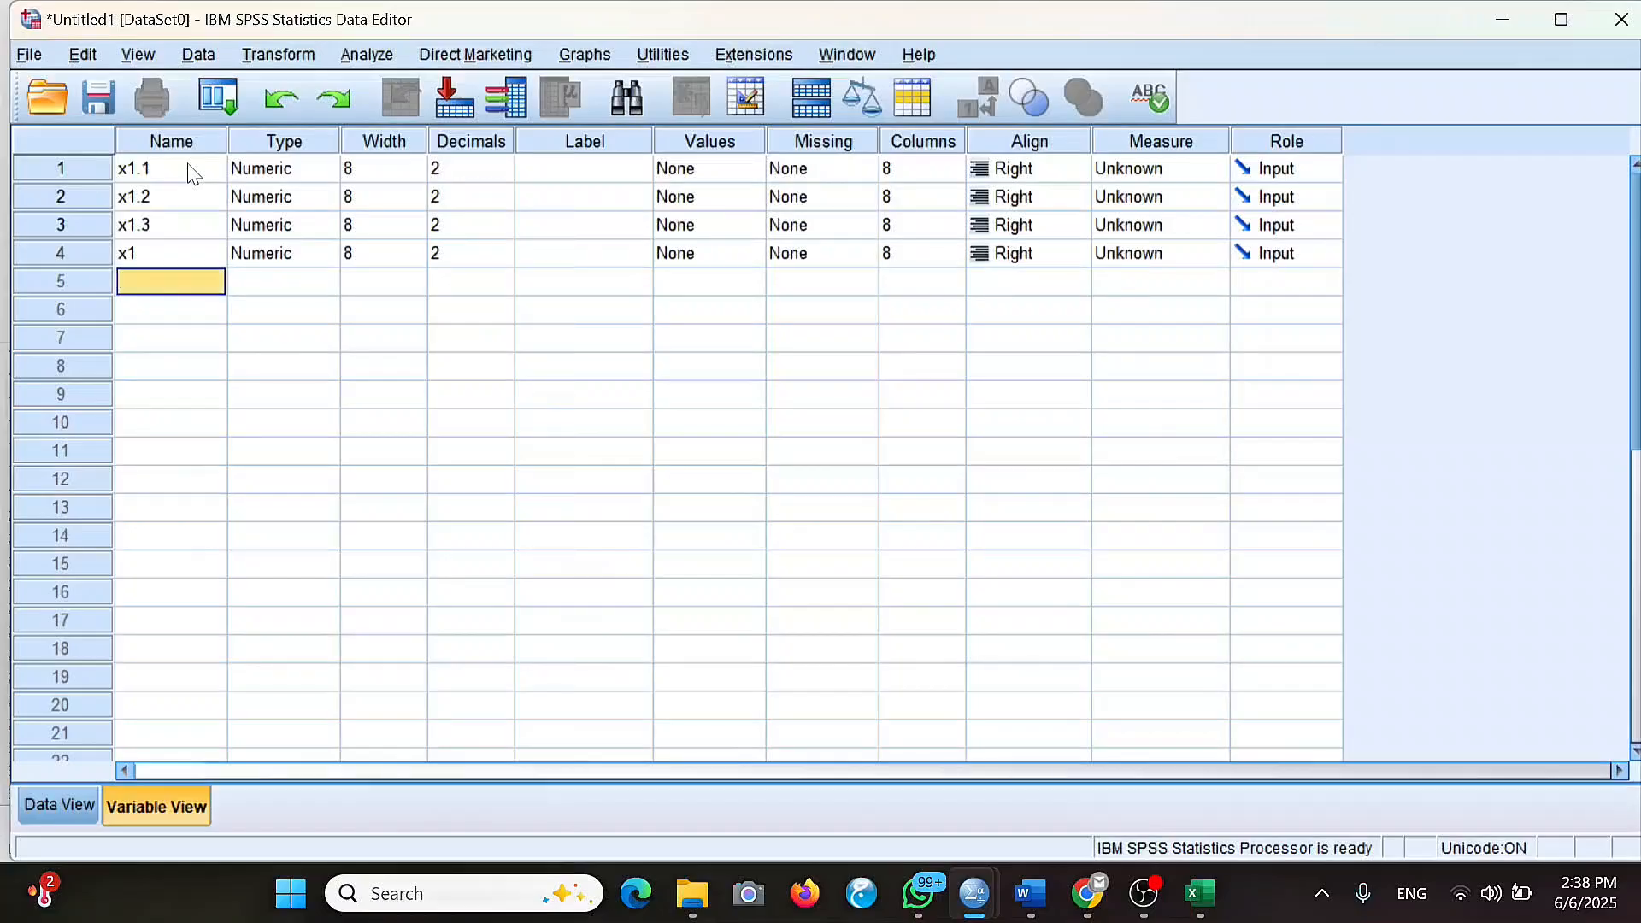
Add the variables X2.1, X2.2, X2.3 and X2 in rows 5 to 8 of the variable list.
text(x)
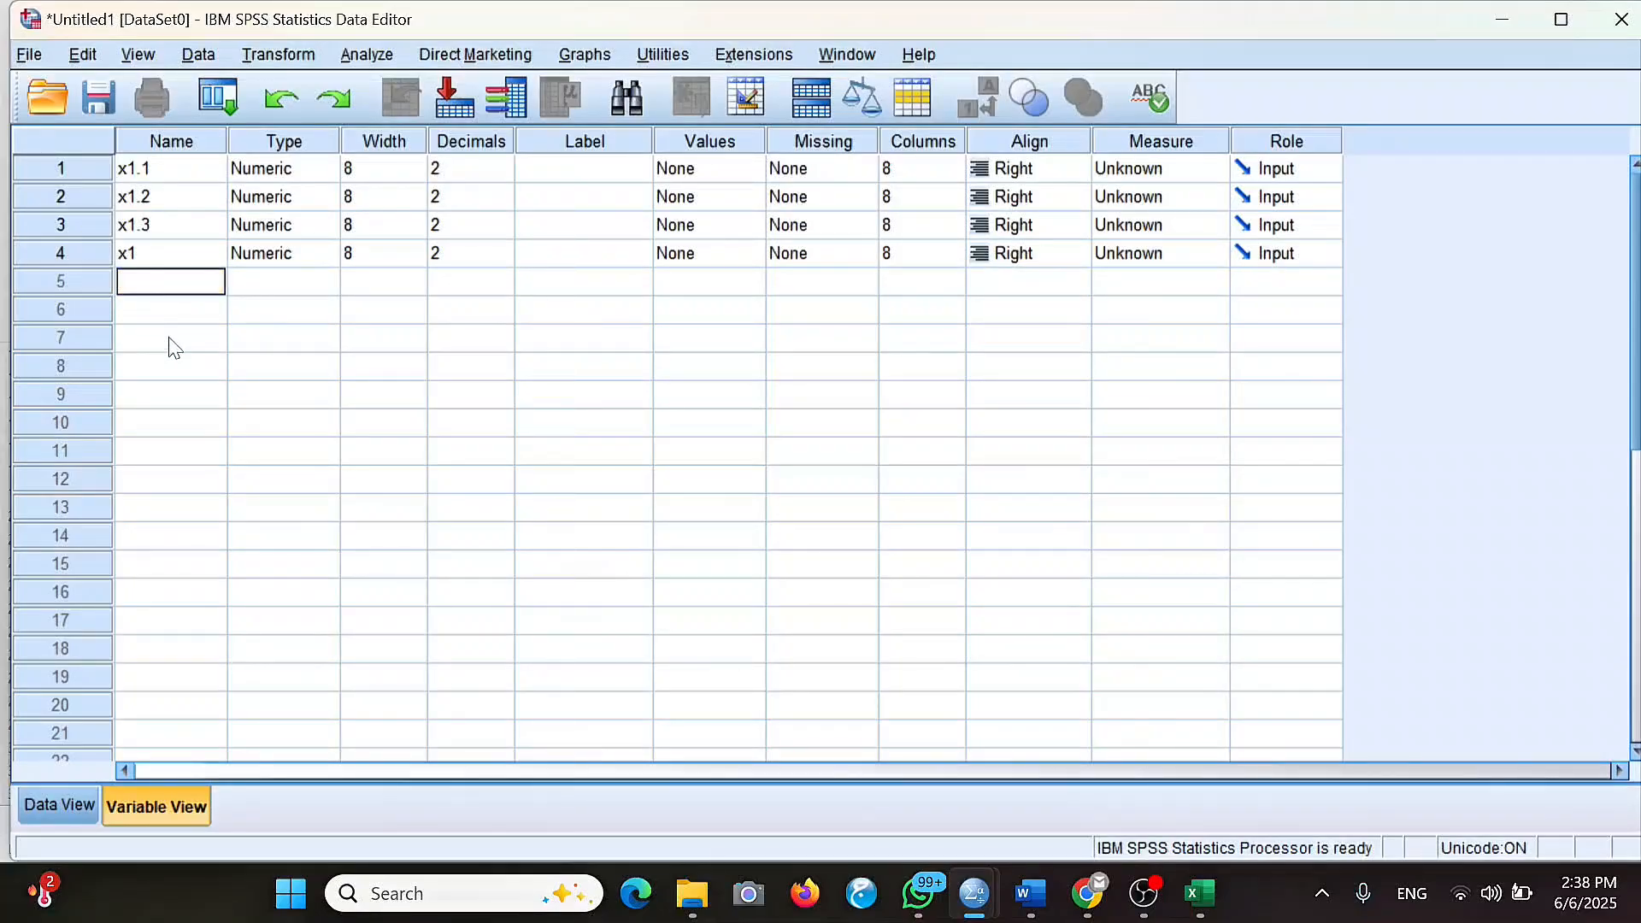
text(2.1)
key(Return)
text(X)
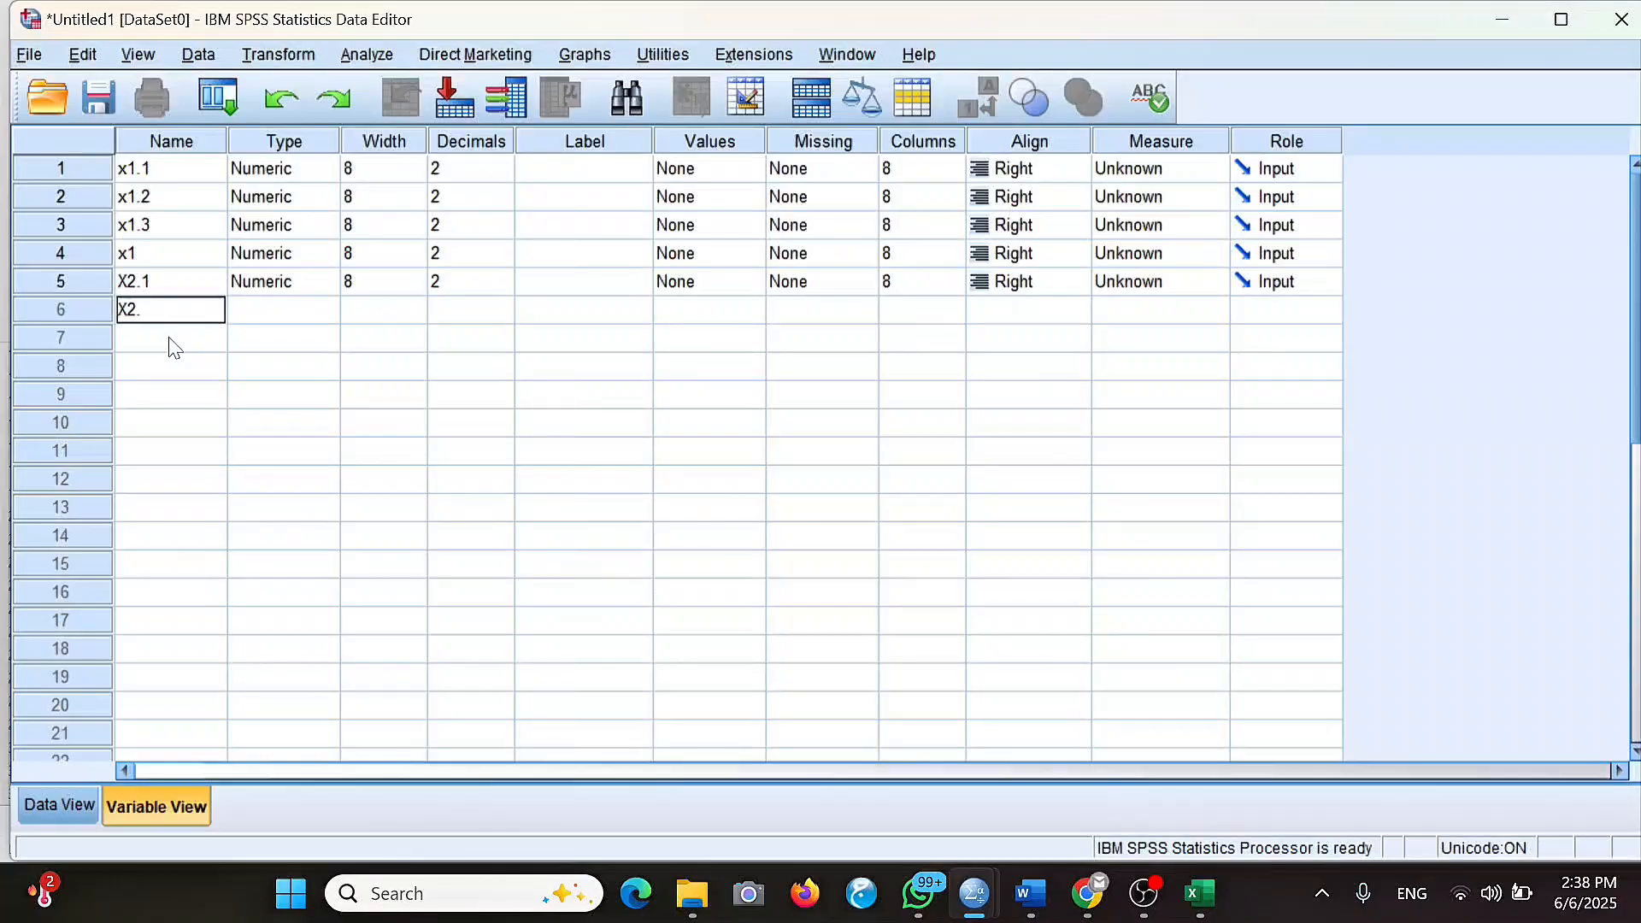
key(Return)
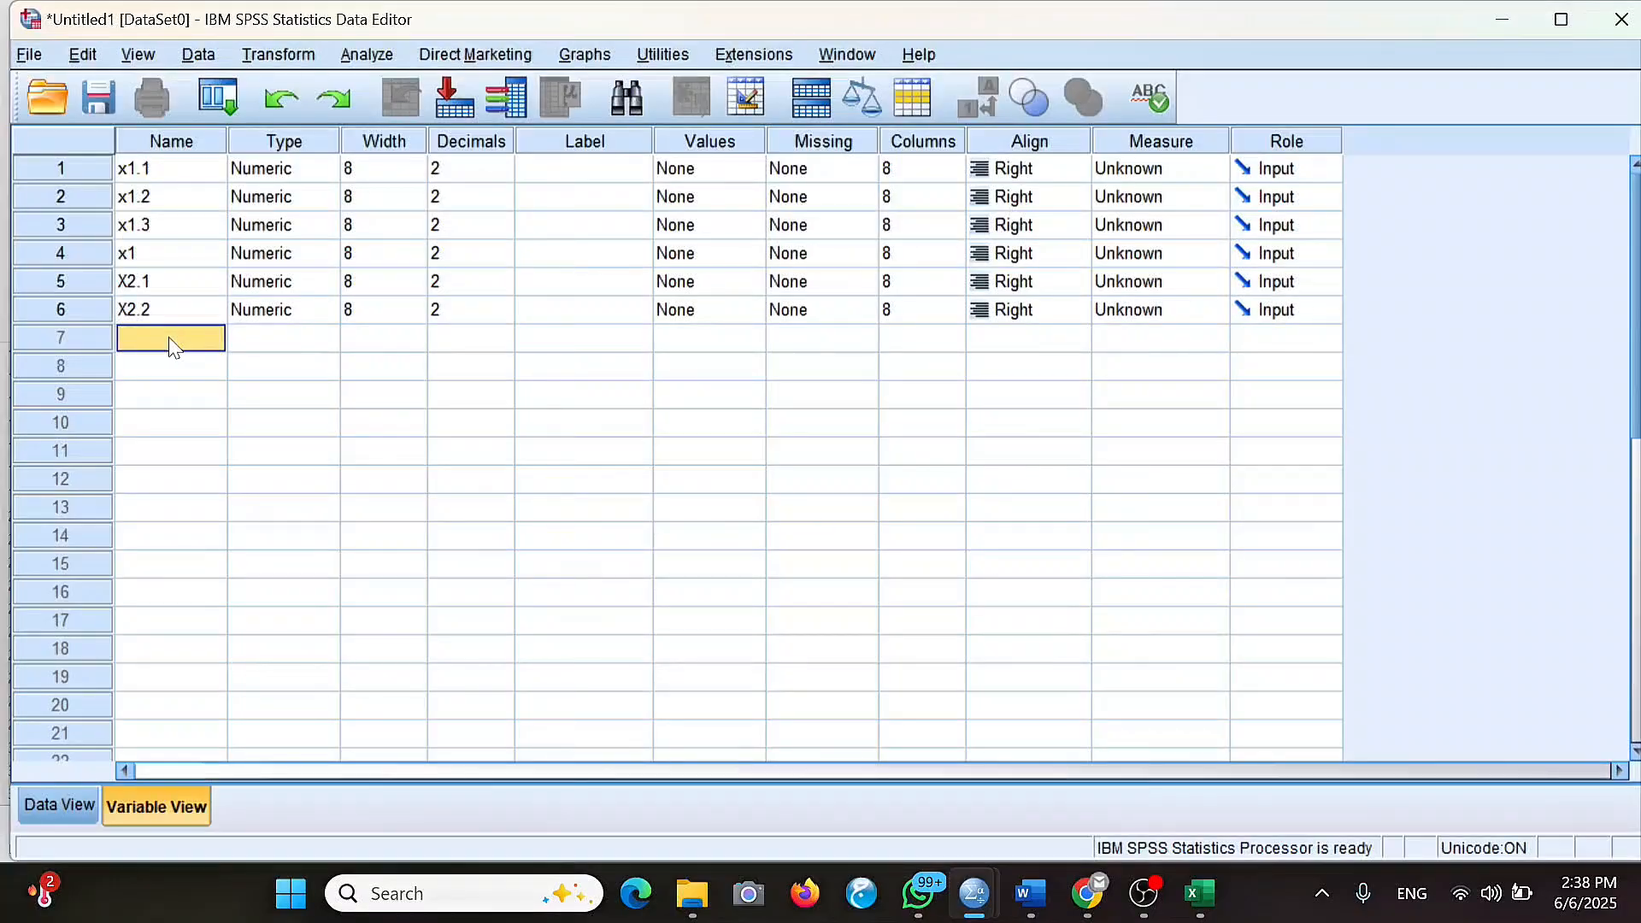
text(X2.3)
key(Return)
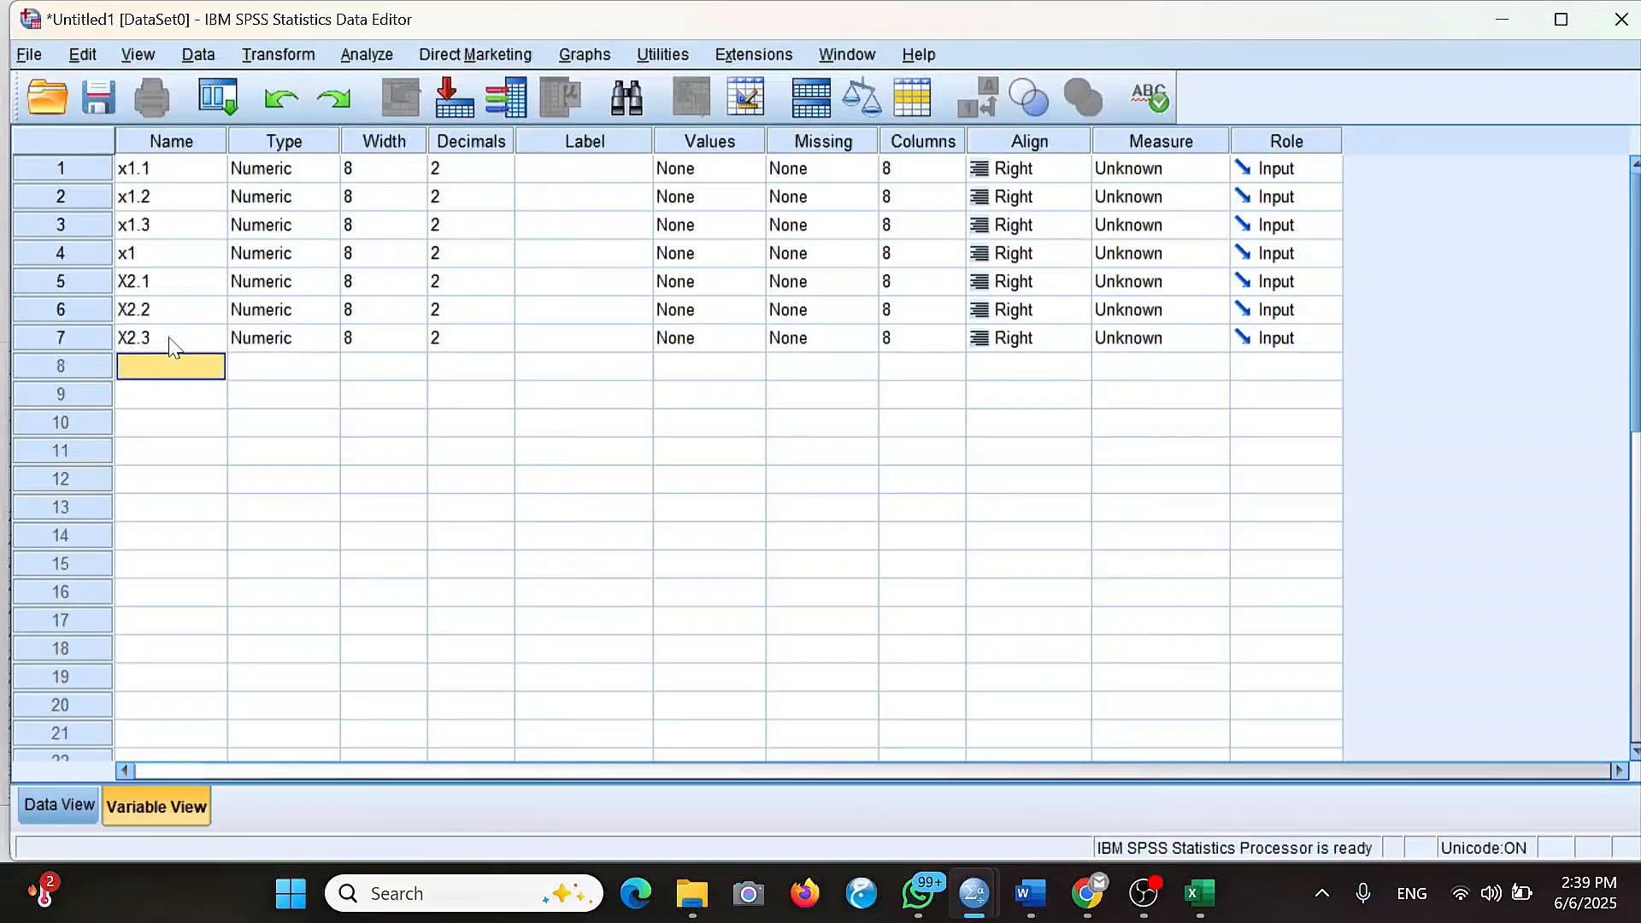
text(X2)
key(Return)
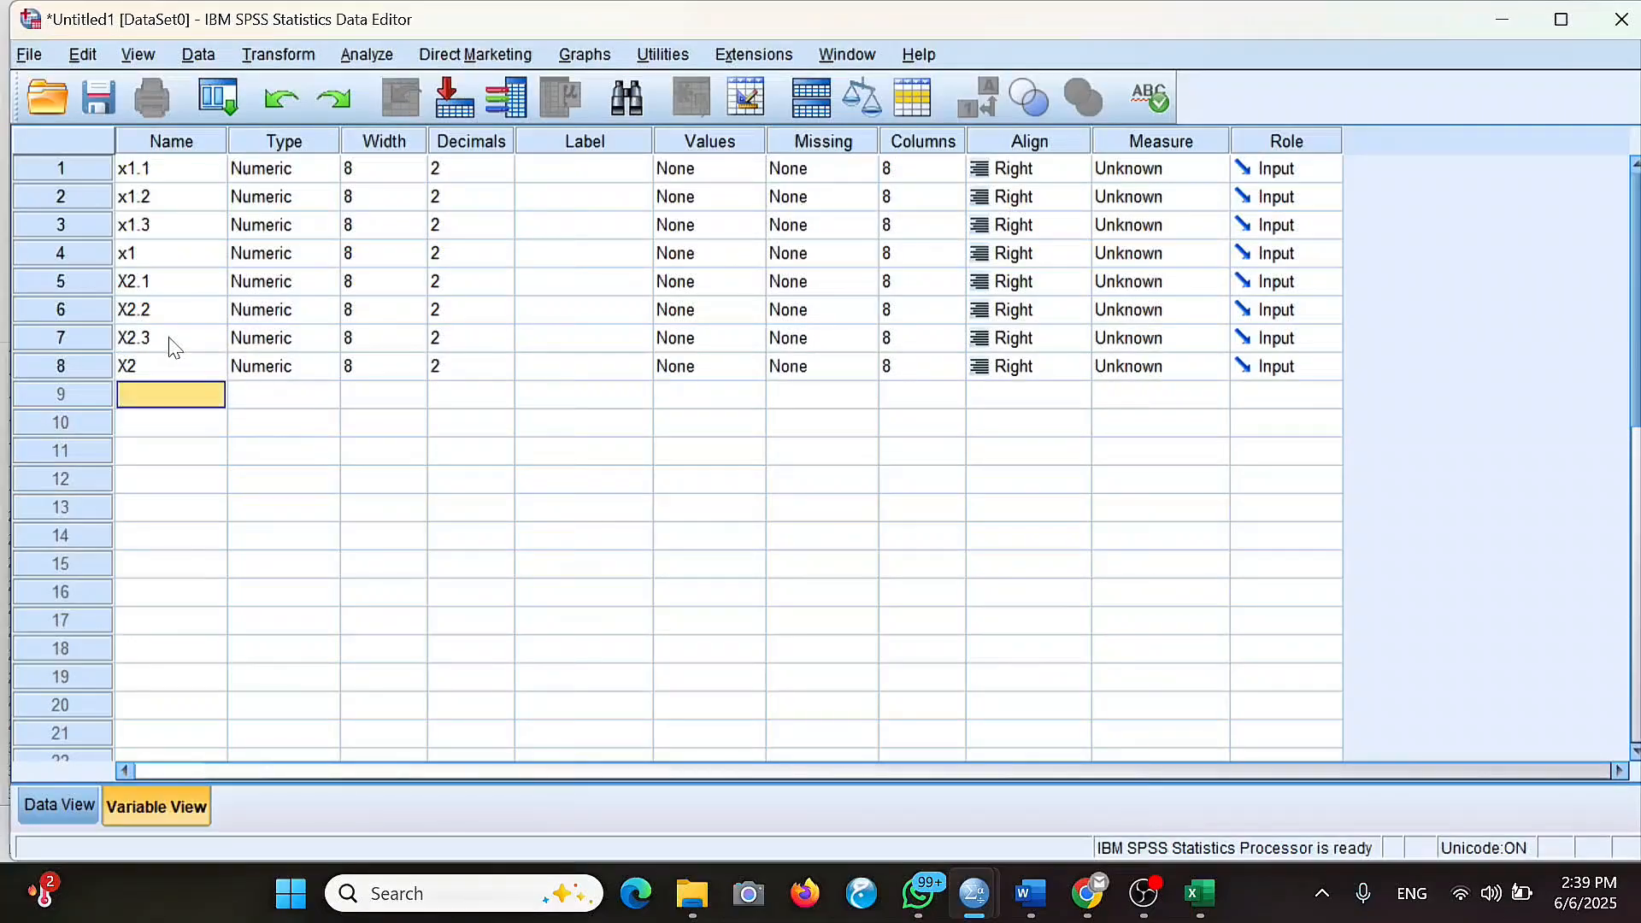
Add the variables X3.1, V3.2, X3.3 and X3 in rows 9 to 12 of the variable list.
text(X)
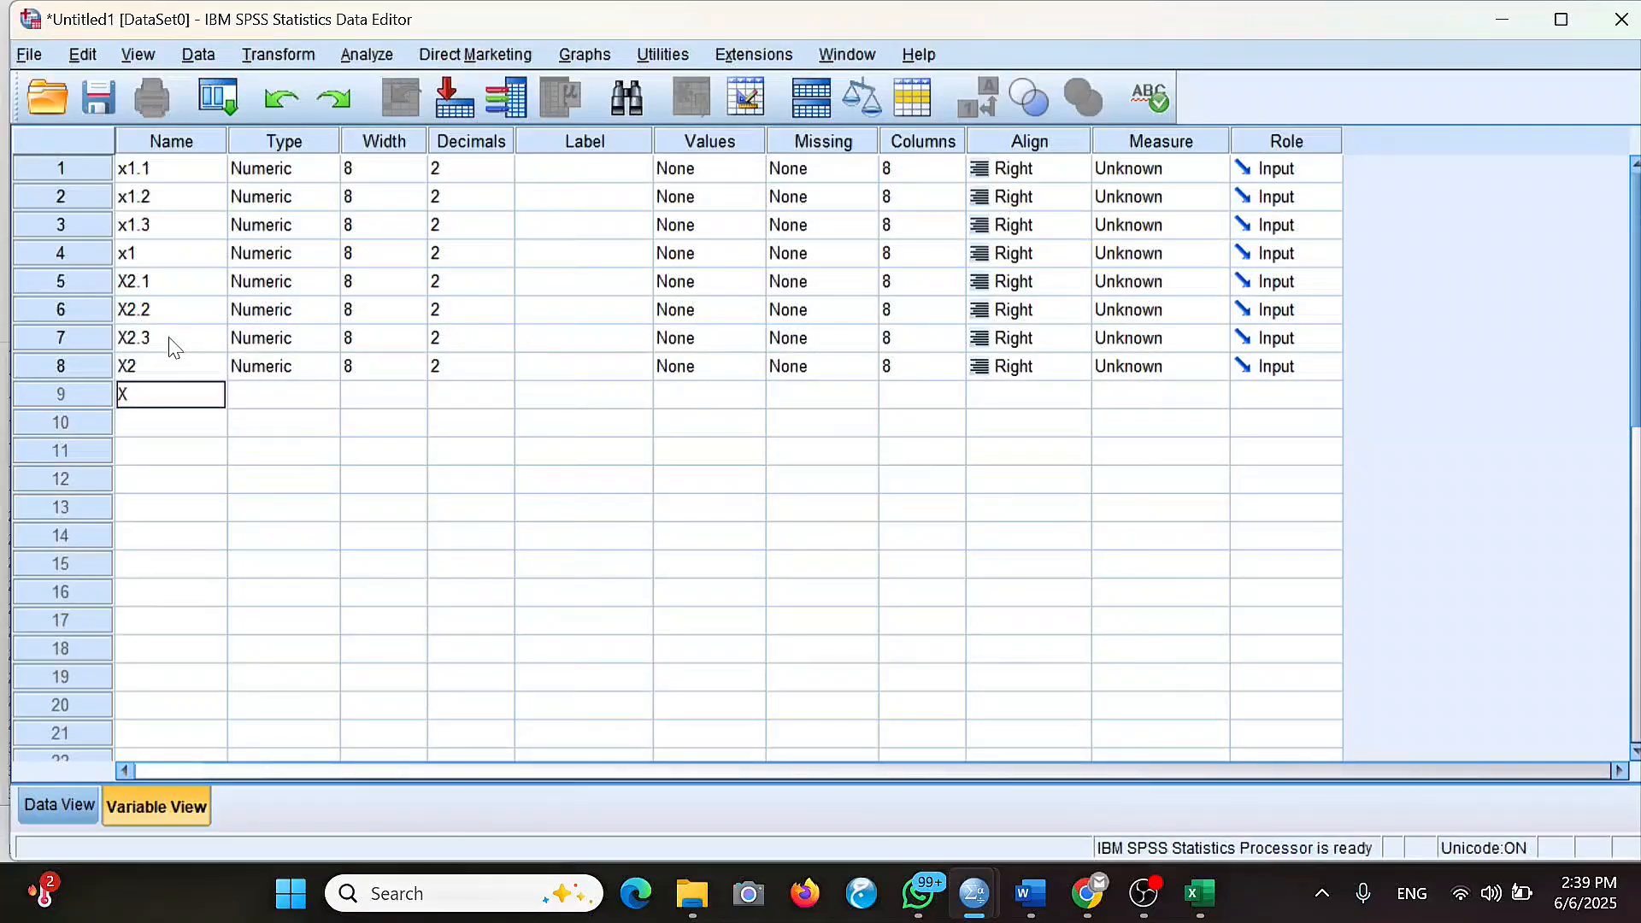
text(3.1)
key(Return)
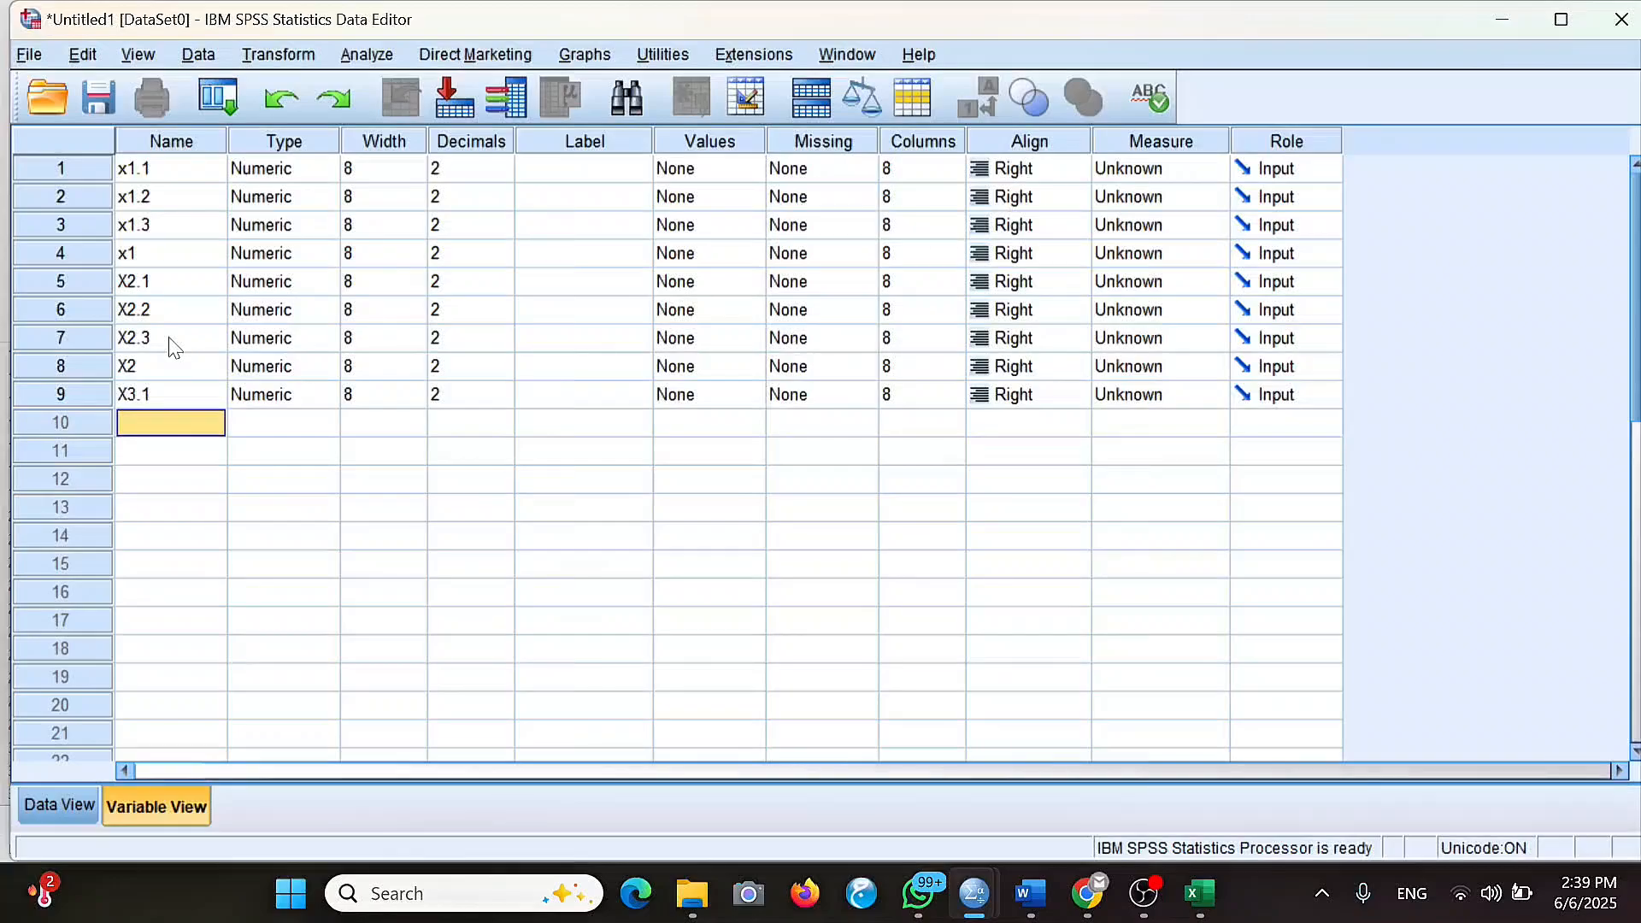
text(V3.2)
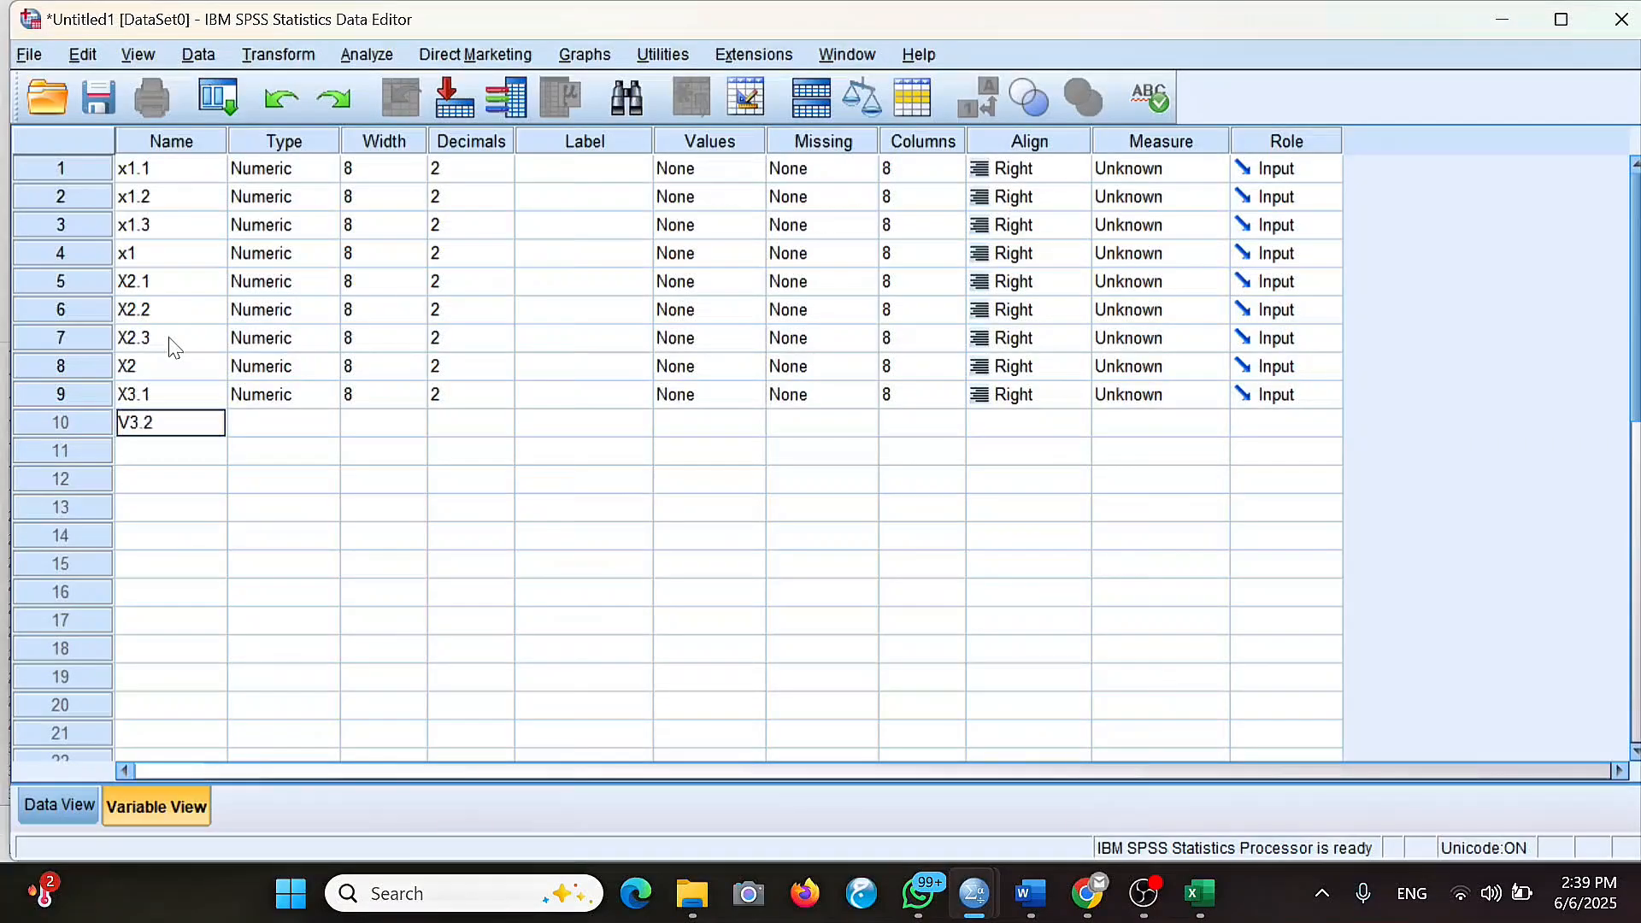
key(Return)
text(X)
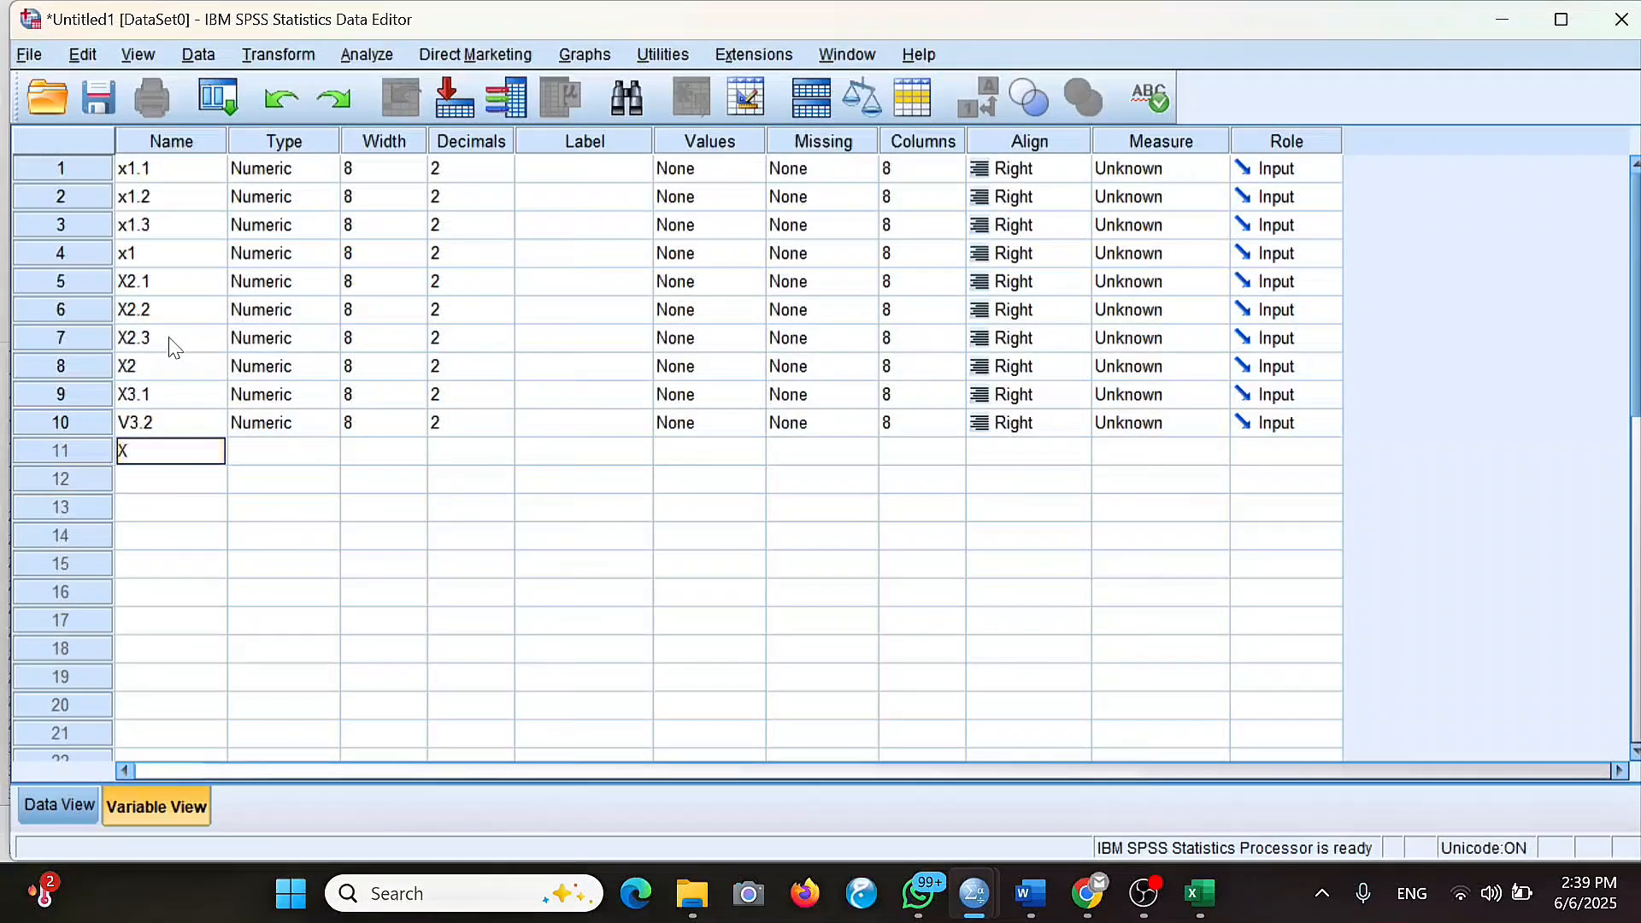
text(3.3)
key(Return)
text(X)
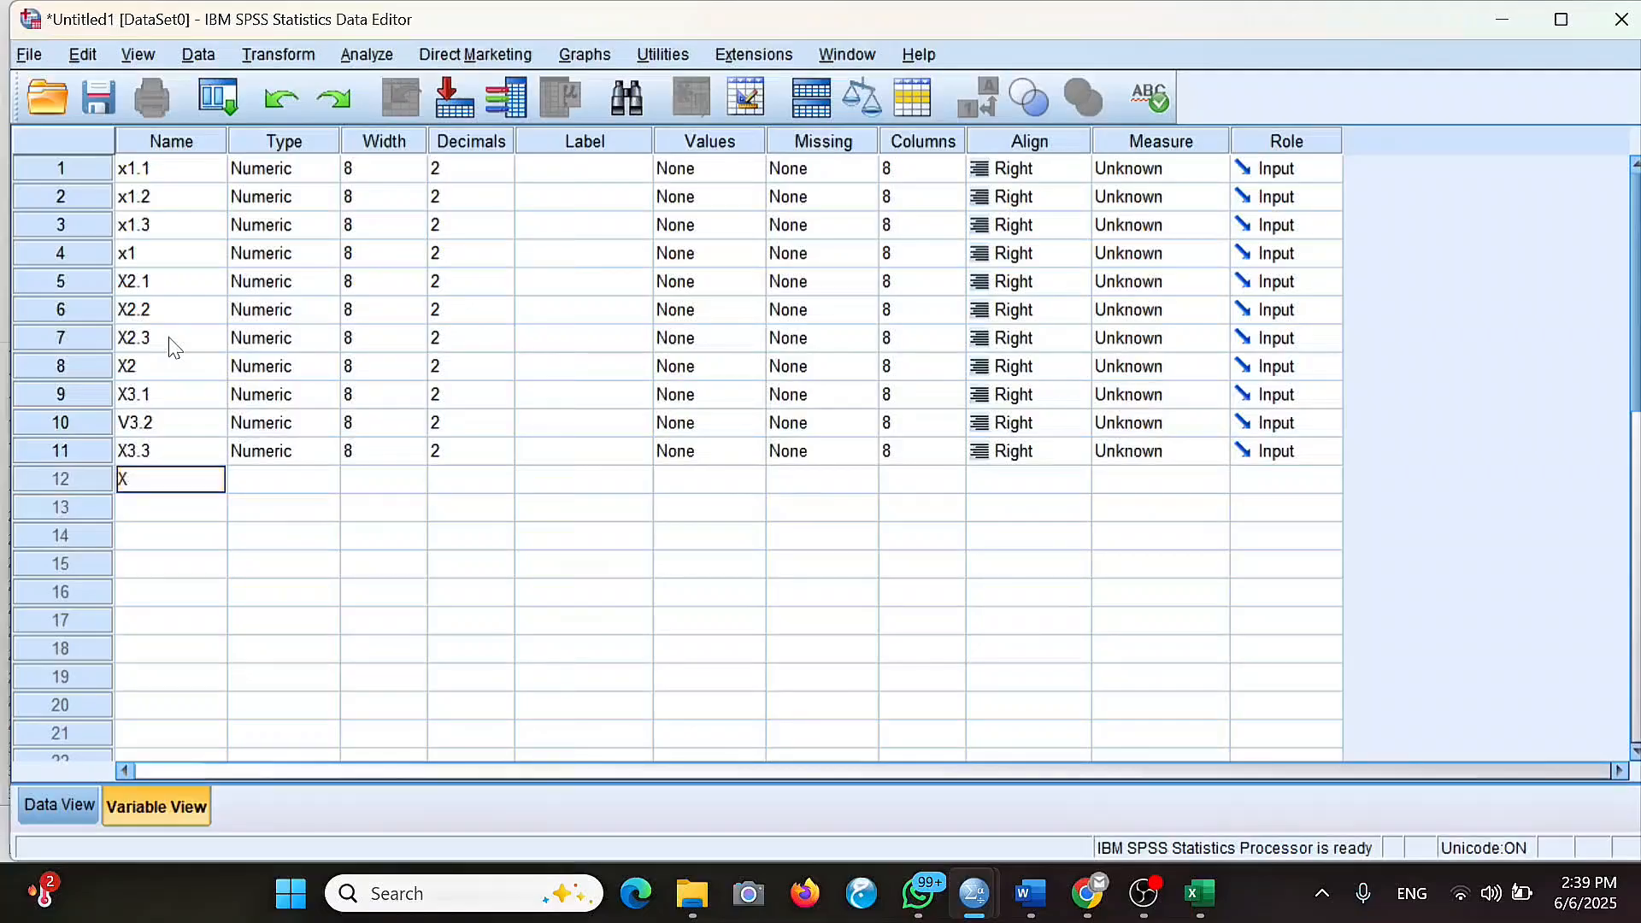
text(3)
key(Return)
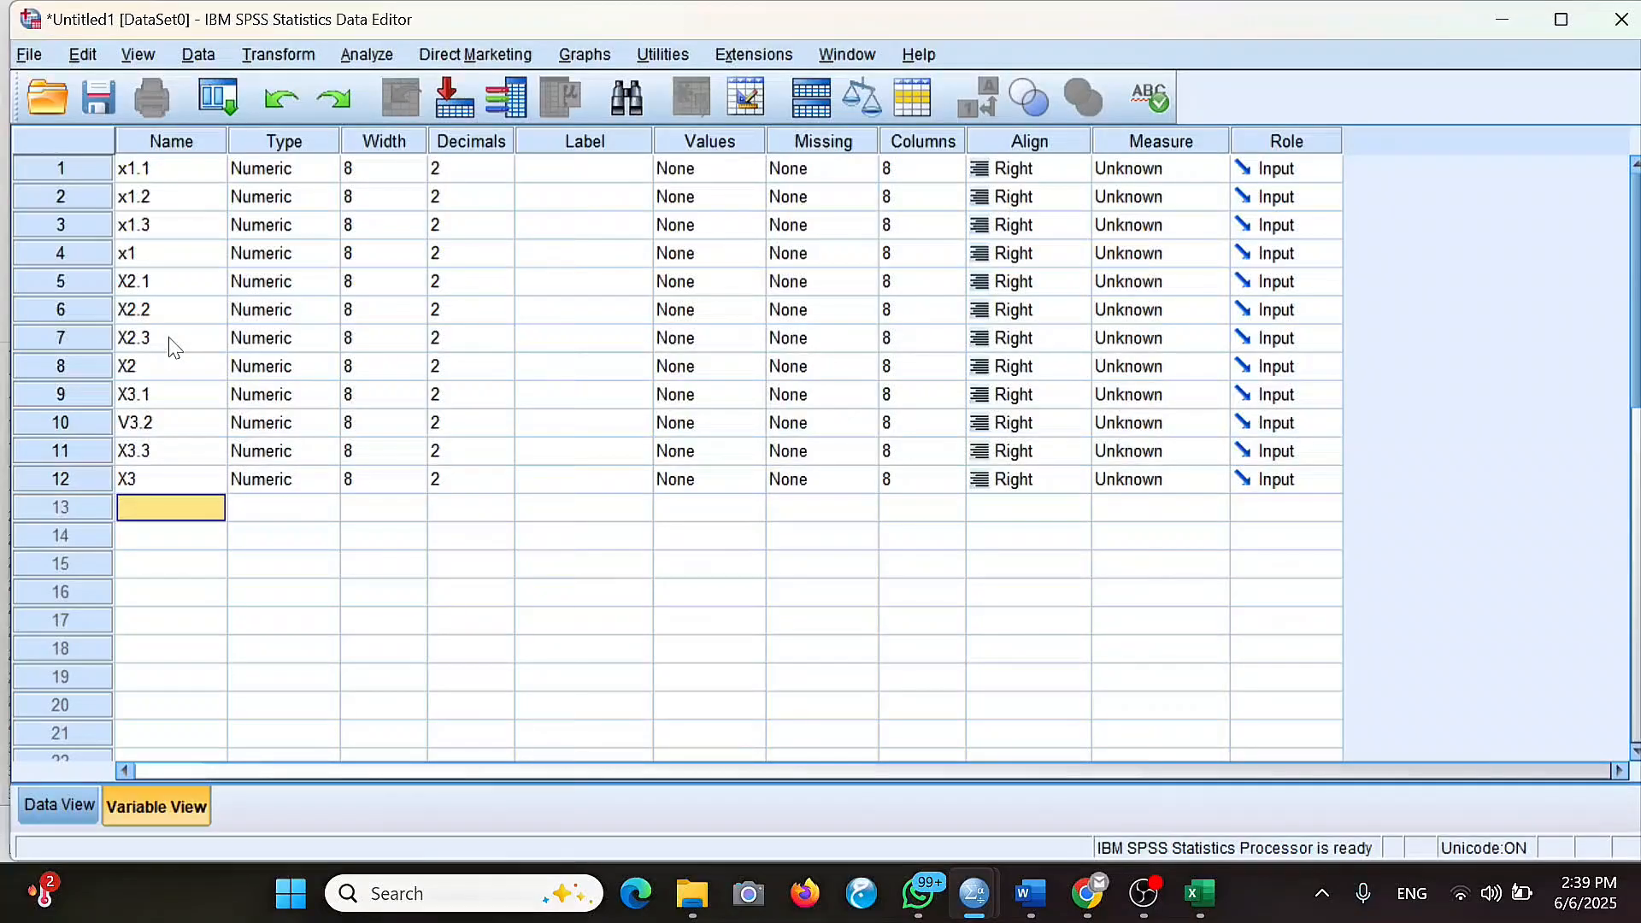
Add the variables Y1, Y2, Y3 and Y in rows 13 to 16 of the variable list.
text(Y1)
key(Return)
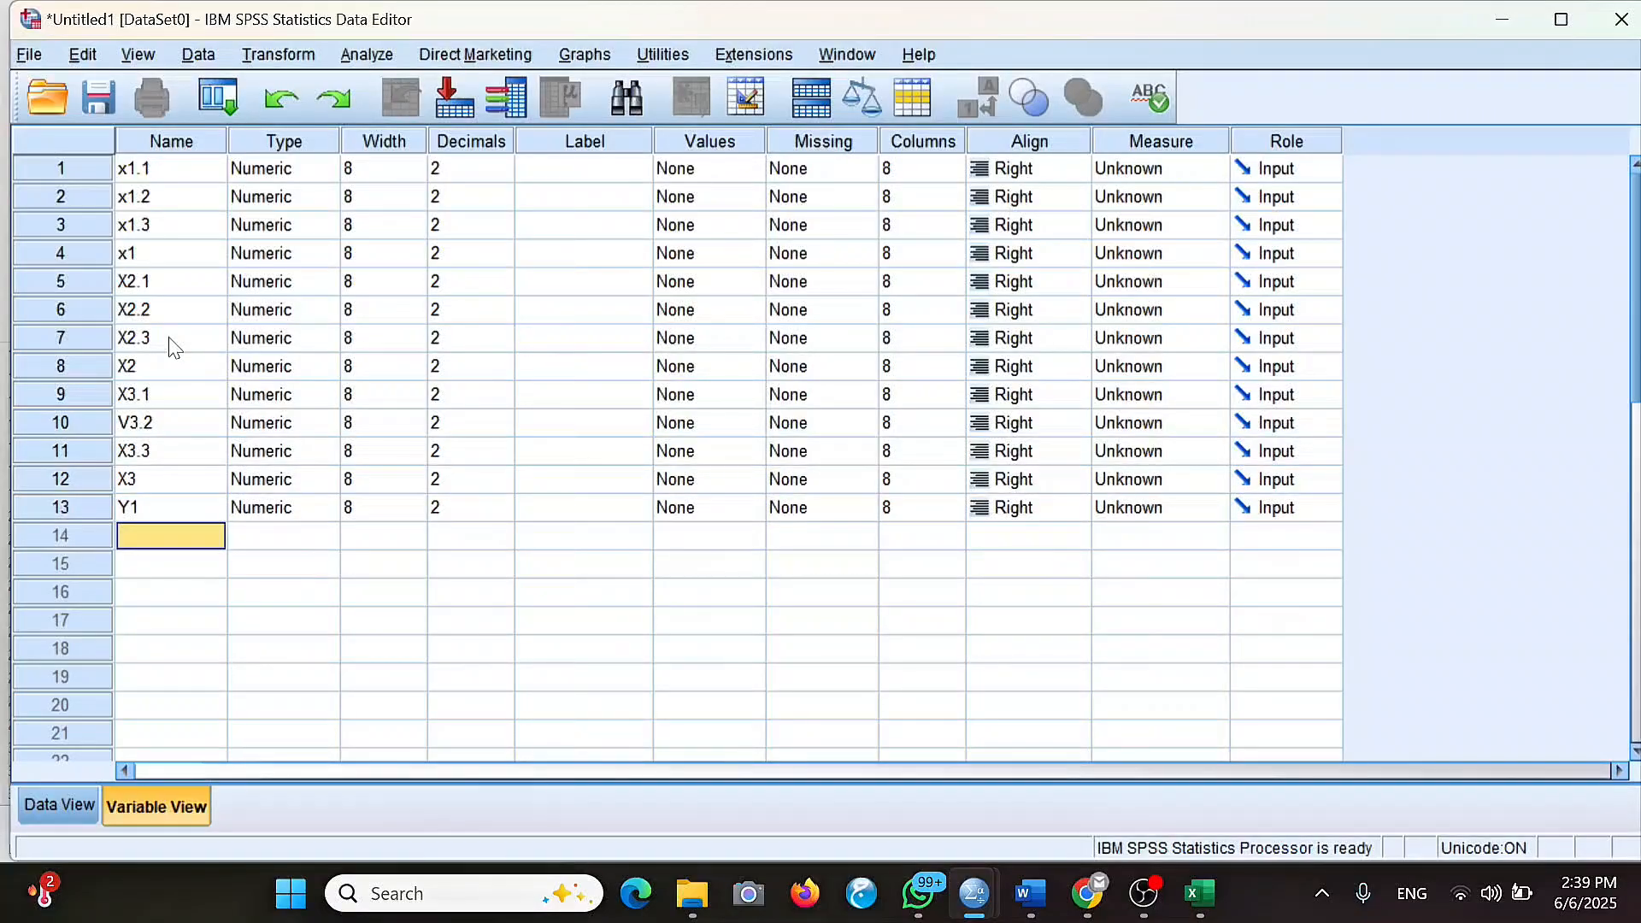
text(Y2)
key(Return)
text(Y)
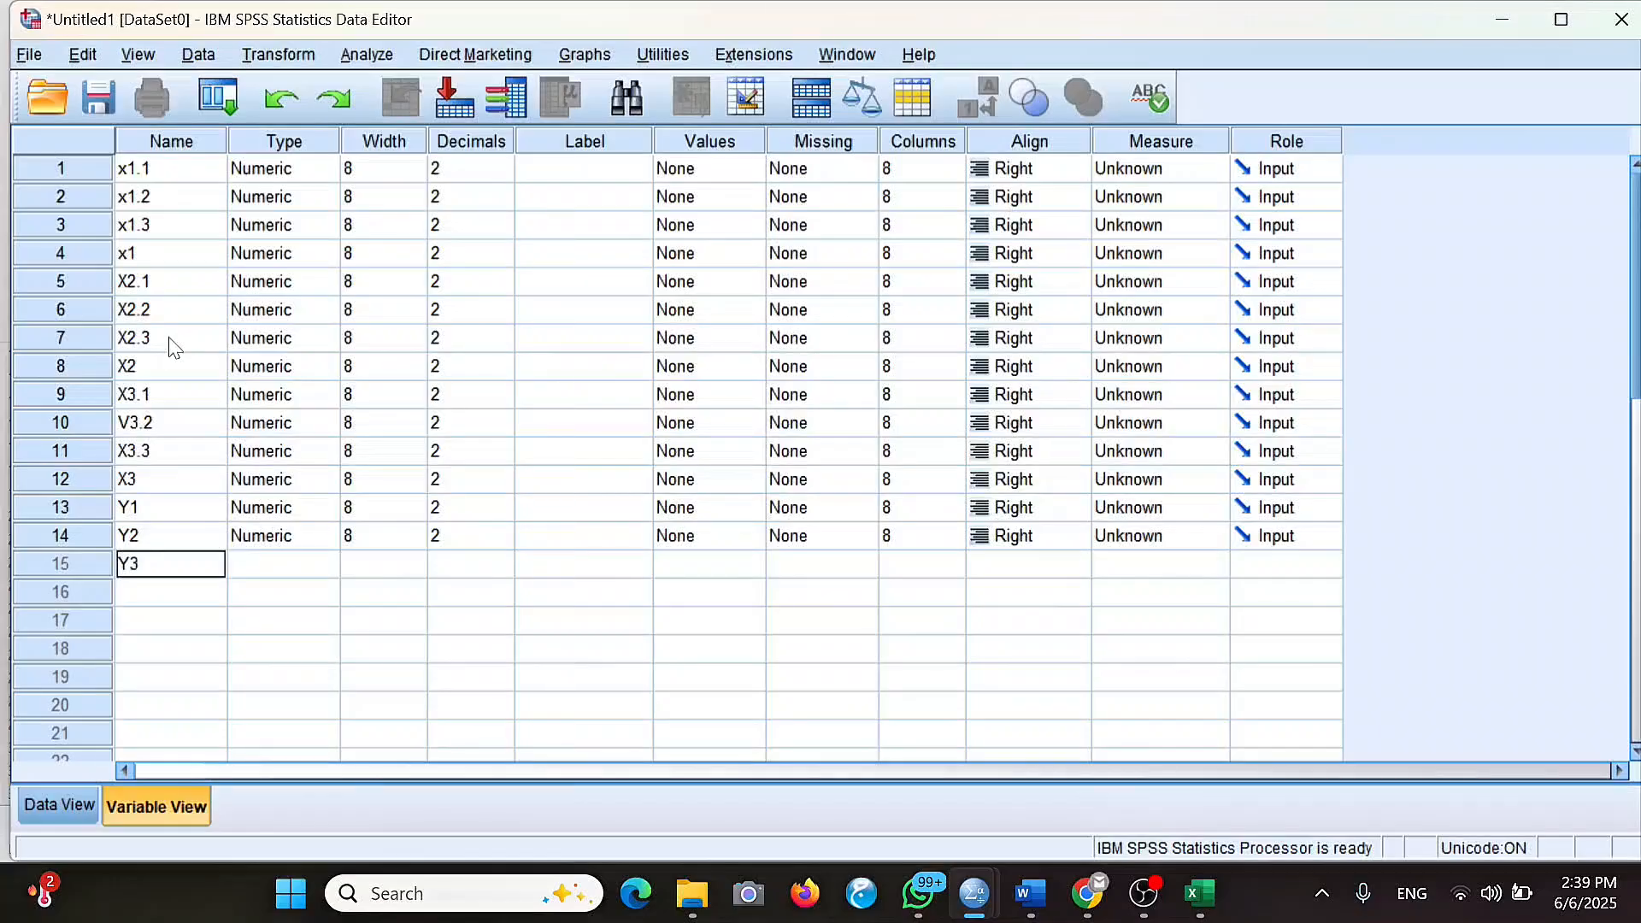
text(3)
key(Return)
text(Y)
key(Return)
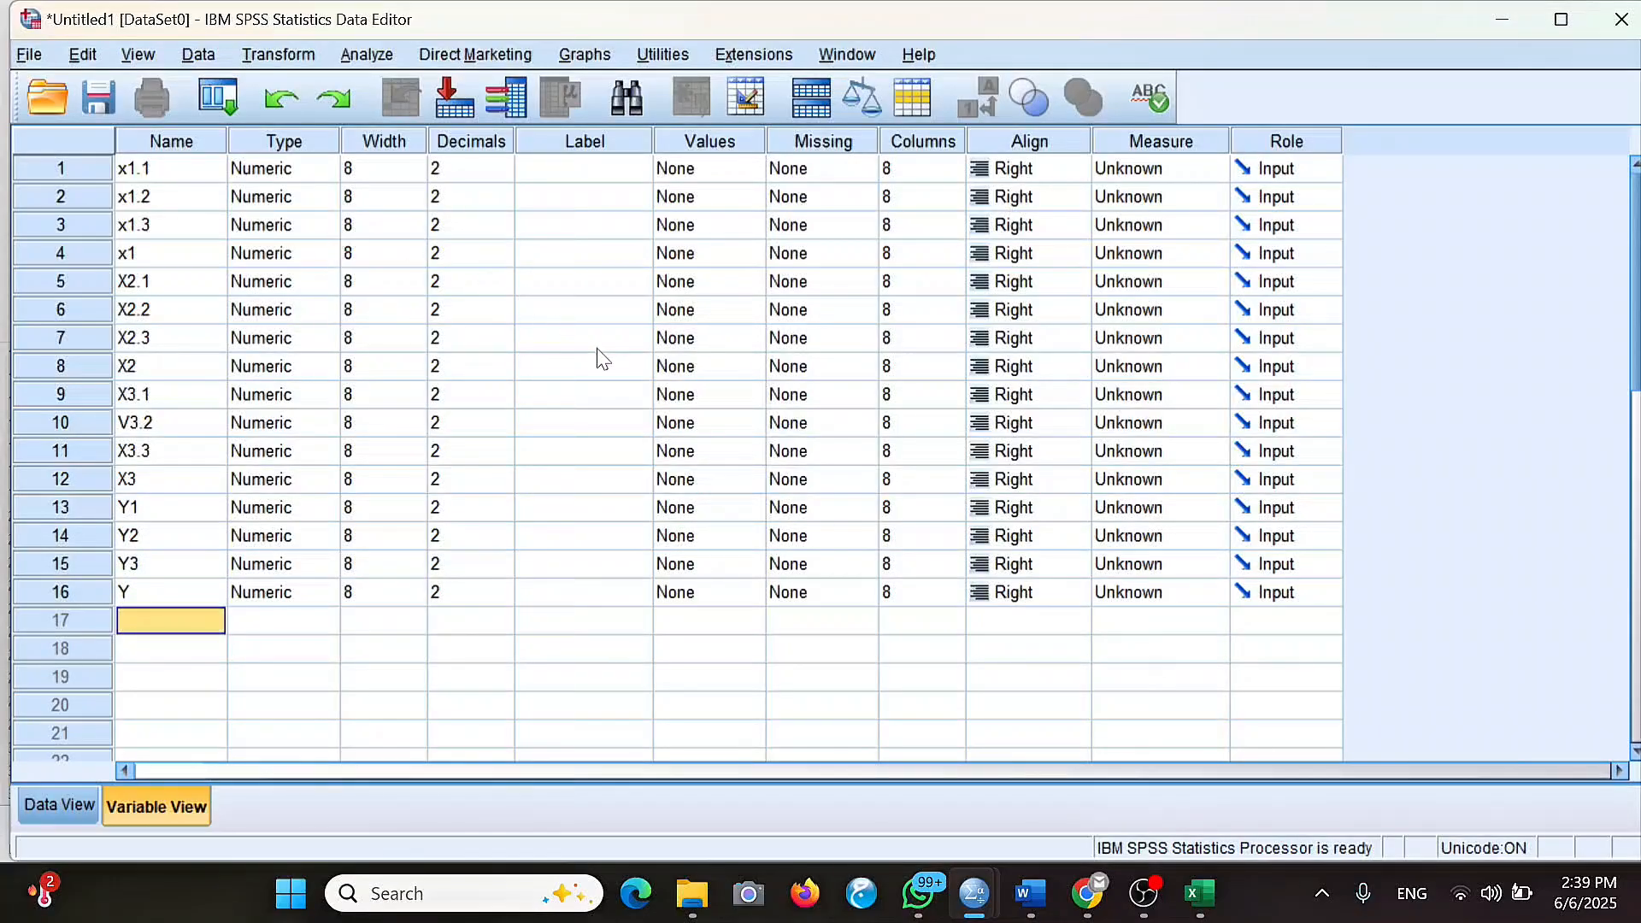
click(142, 225)
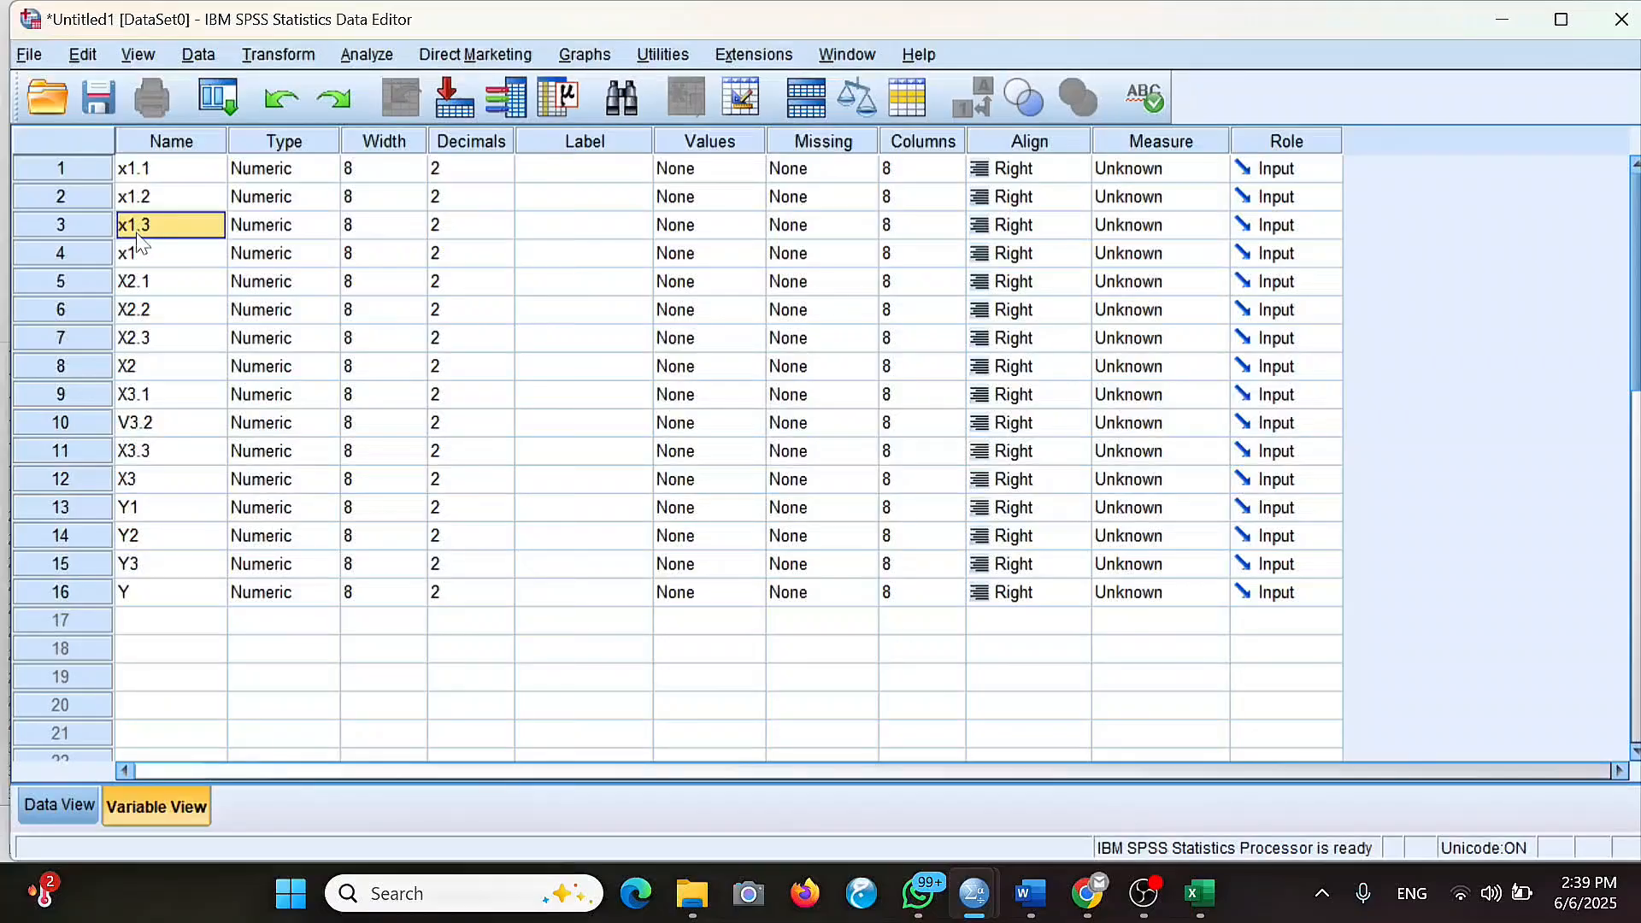
click(359, 254)
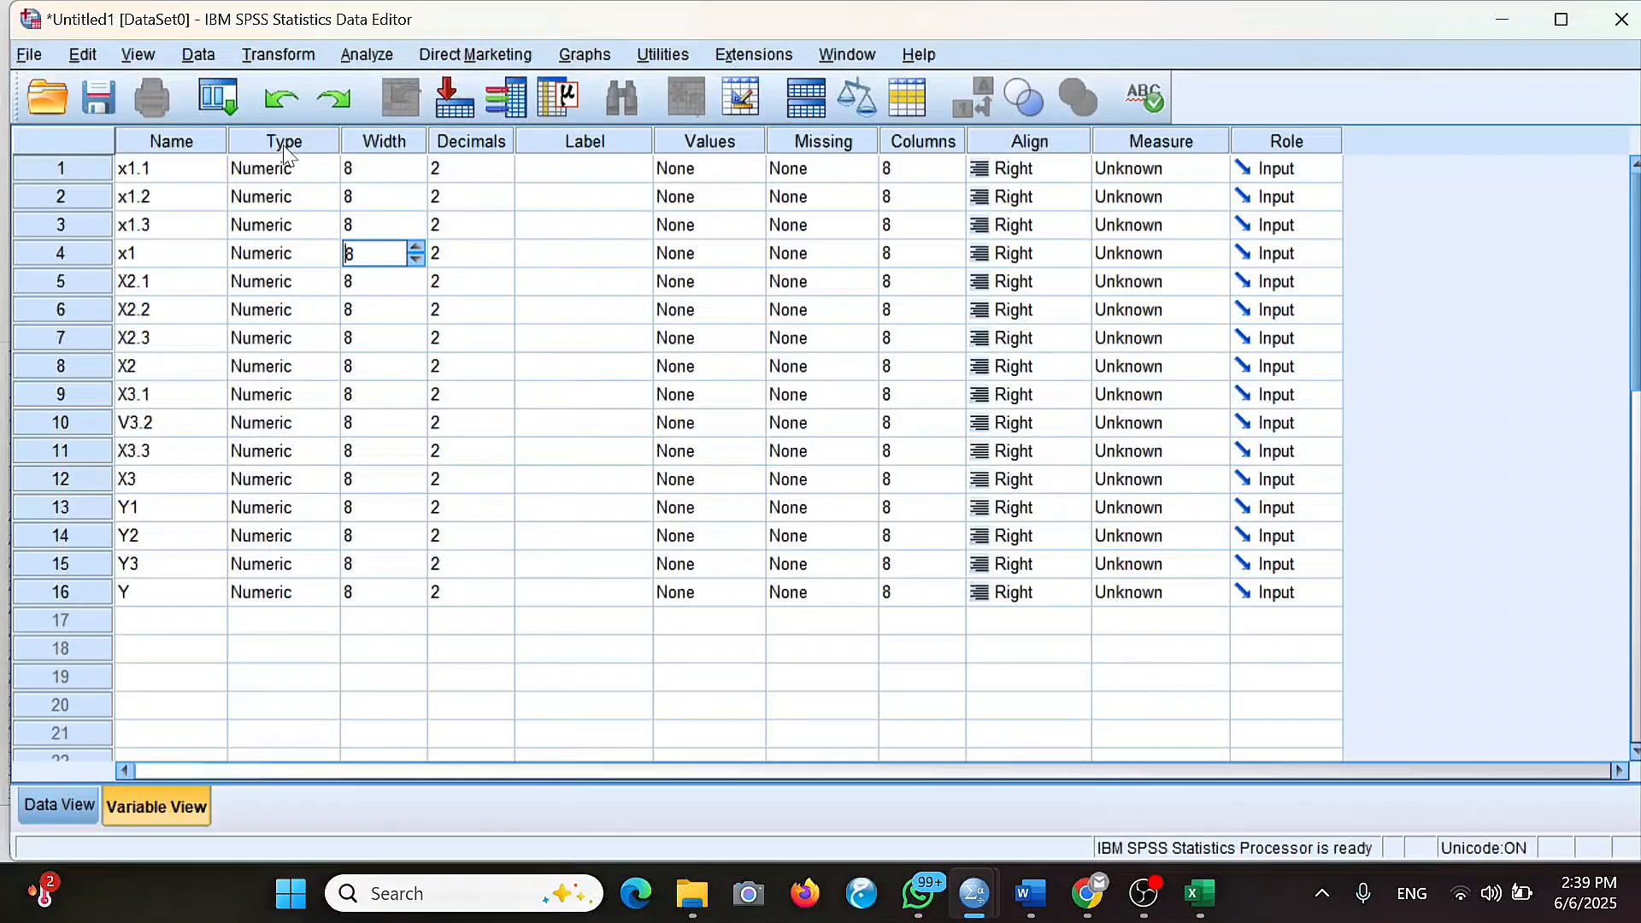
click(303, 198)
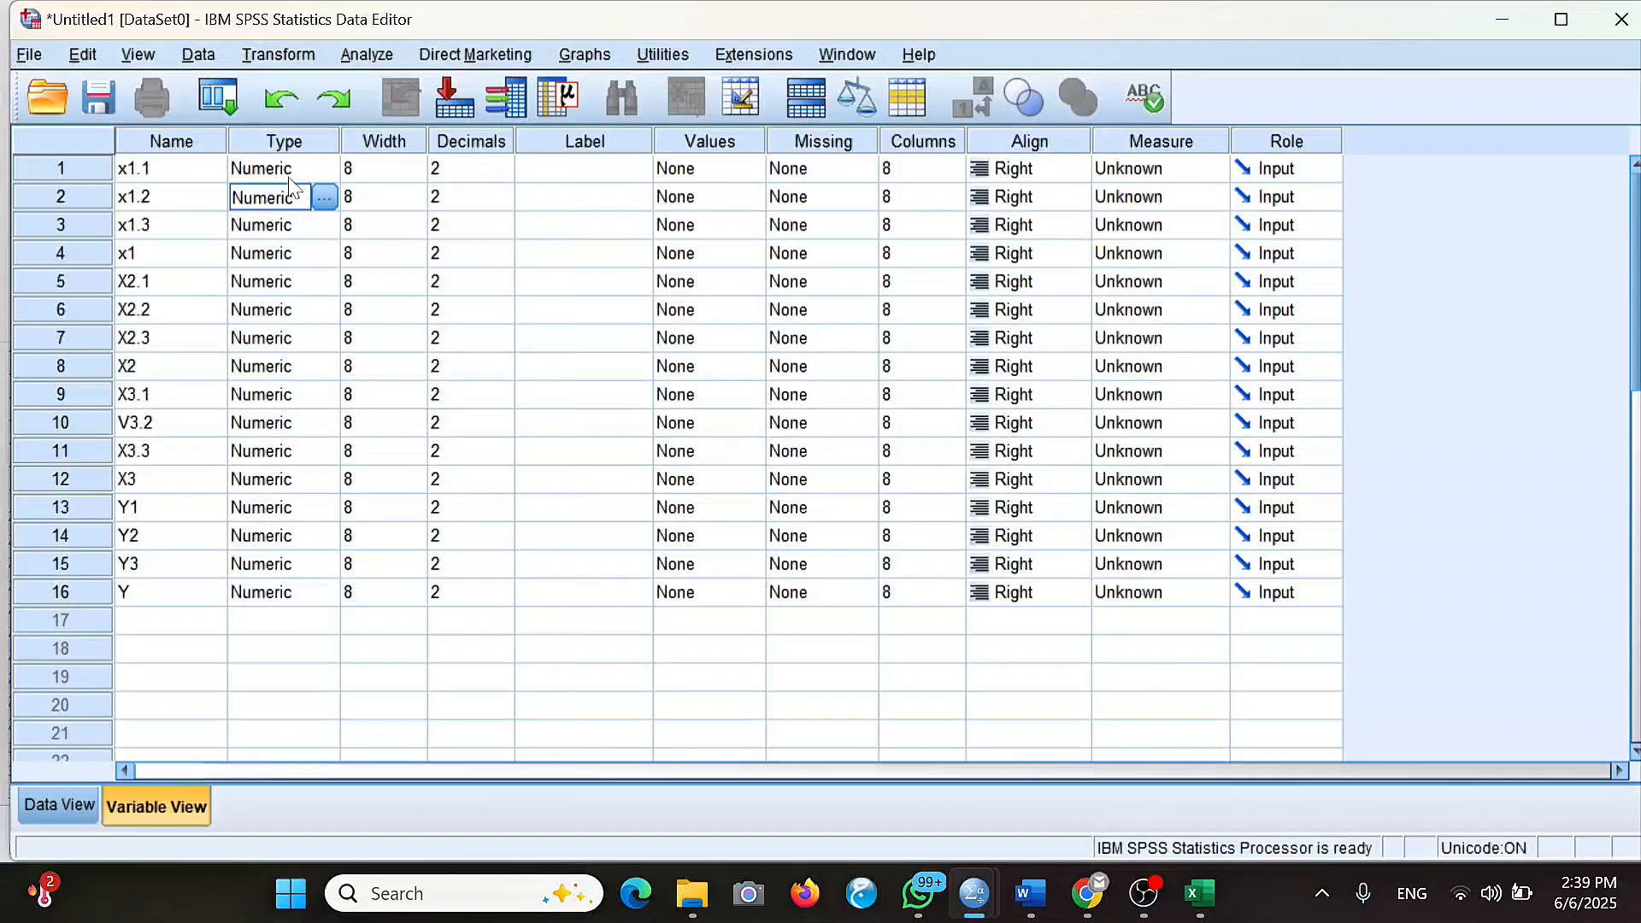
click(290, 177)
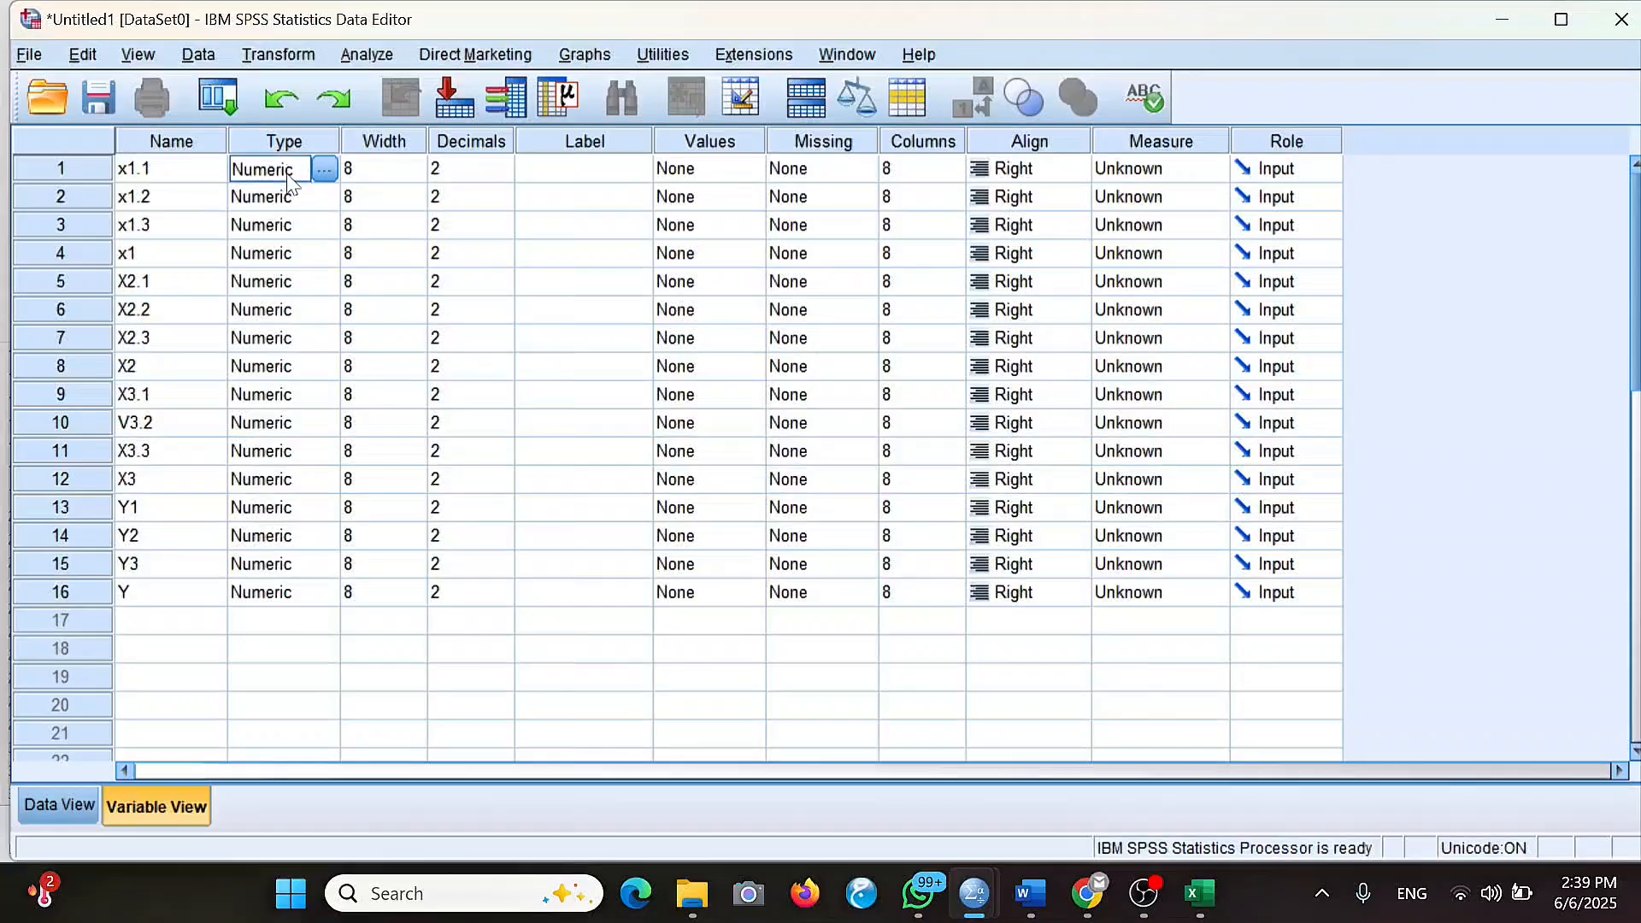
click(684, 177)
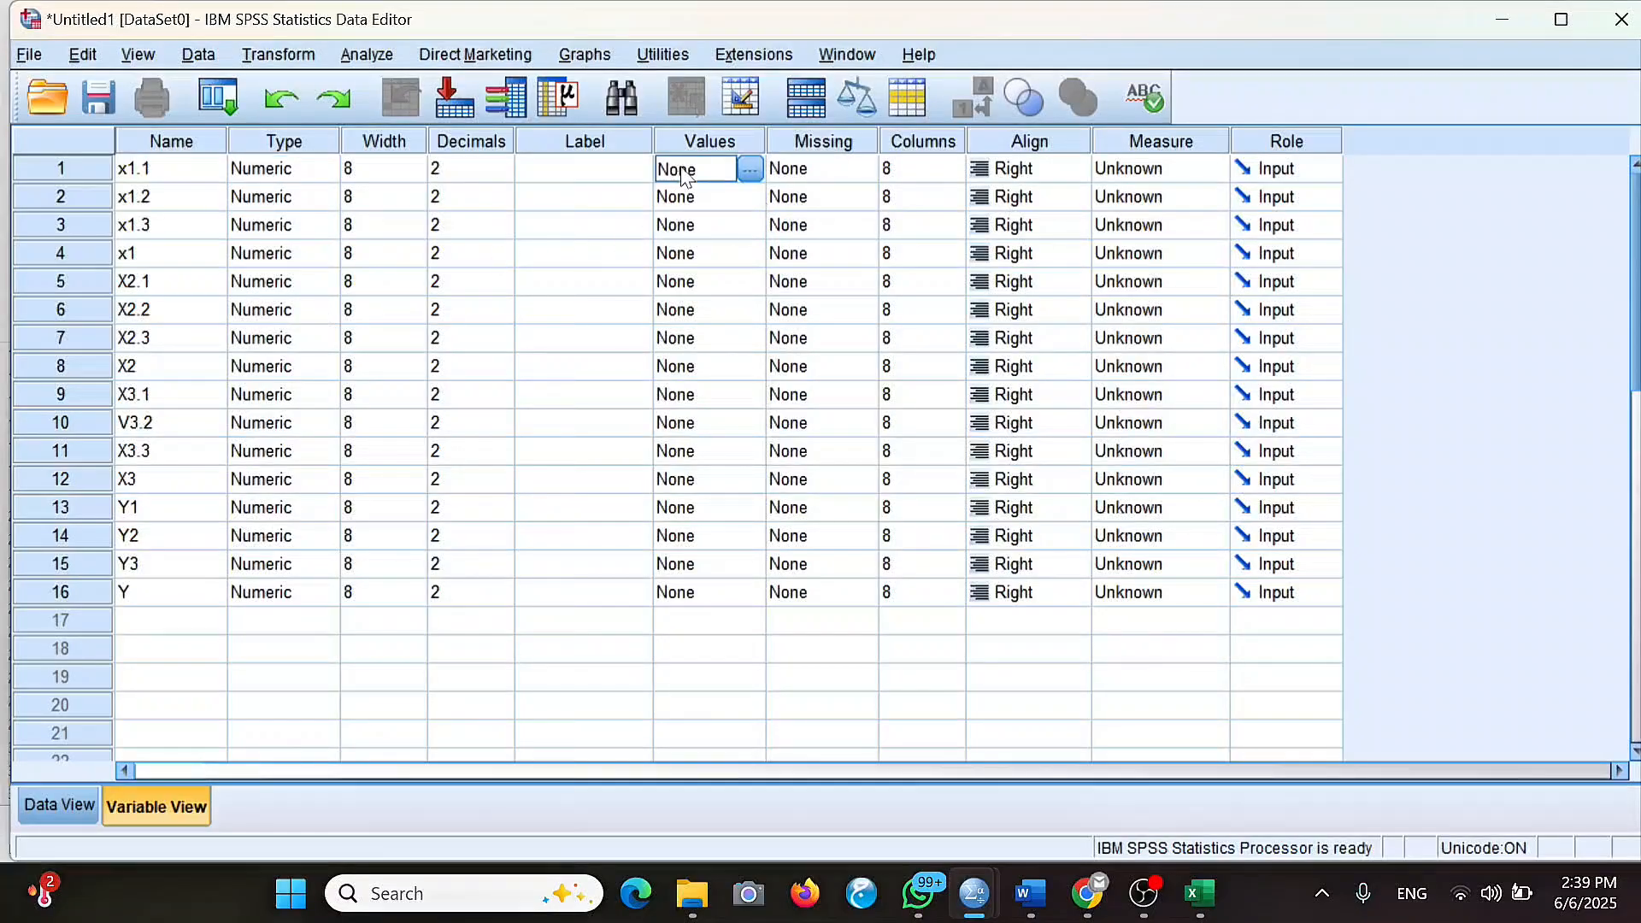
click(750, 171)
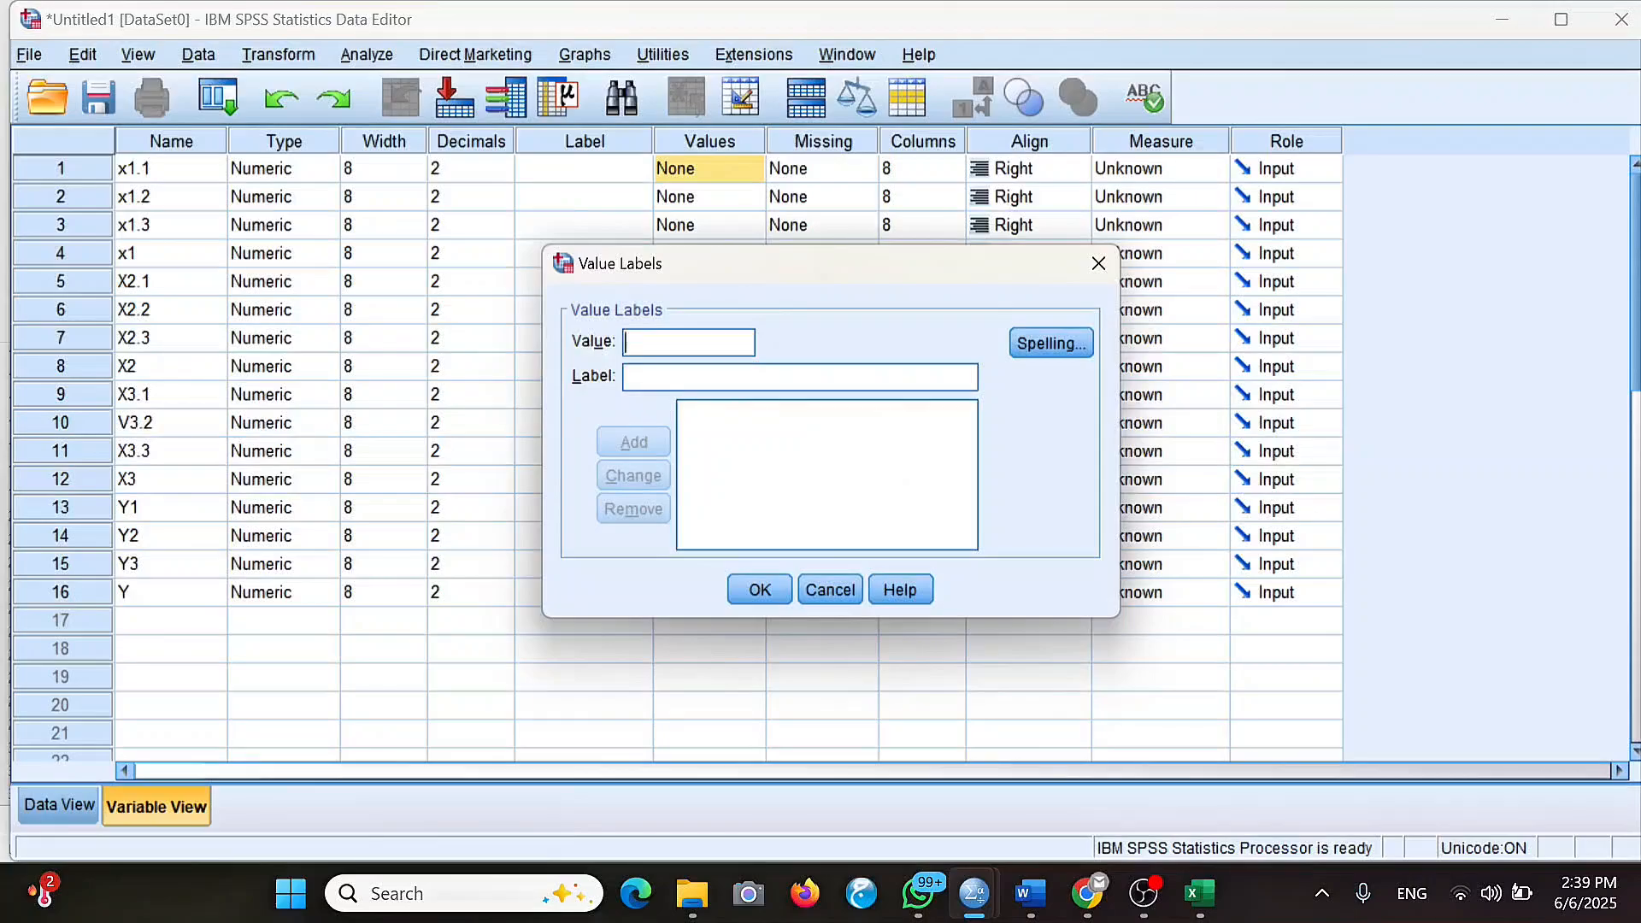
click(1099, 264)
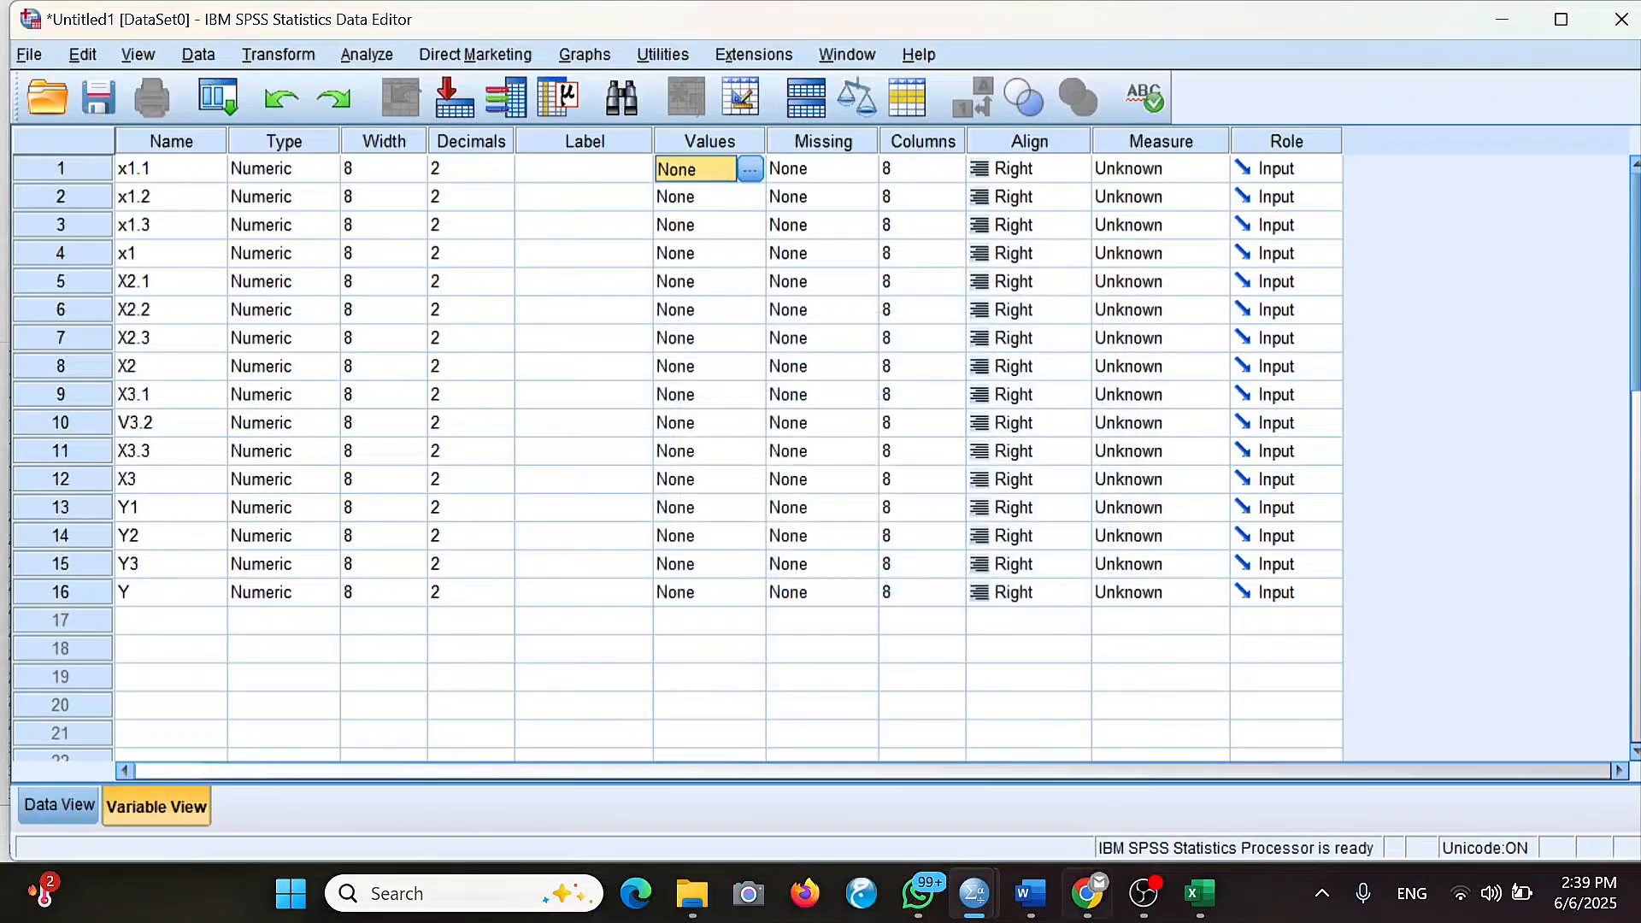
Switch to the Excel workbook, read the 1 to 5 answer-scale legend above the score table, and return to the untitled SPSS dataset.
mouse_move(1200, 893)
click(1200, 827)
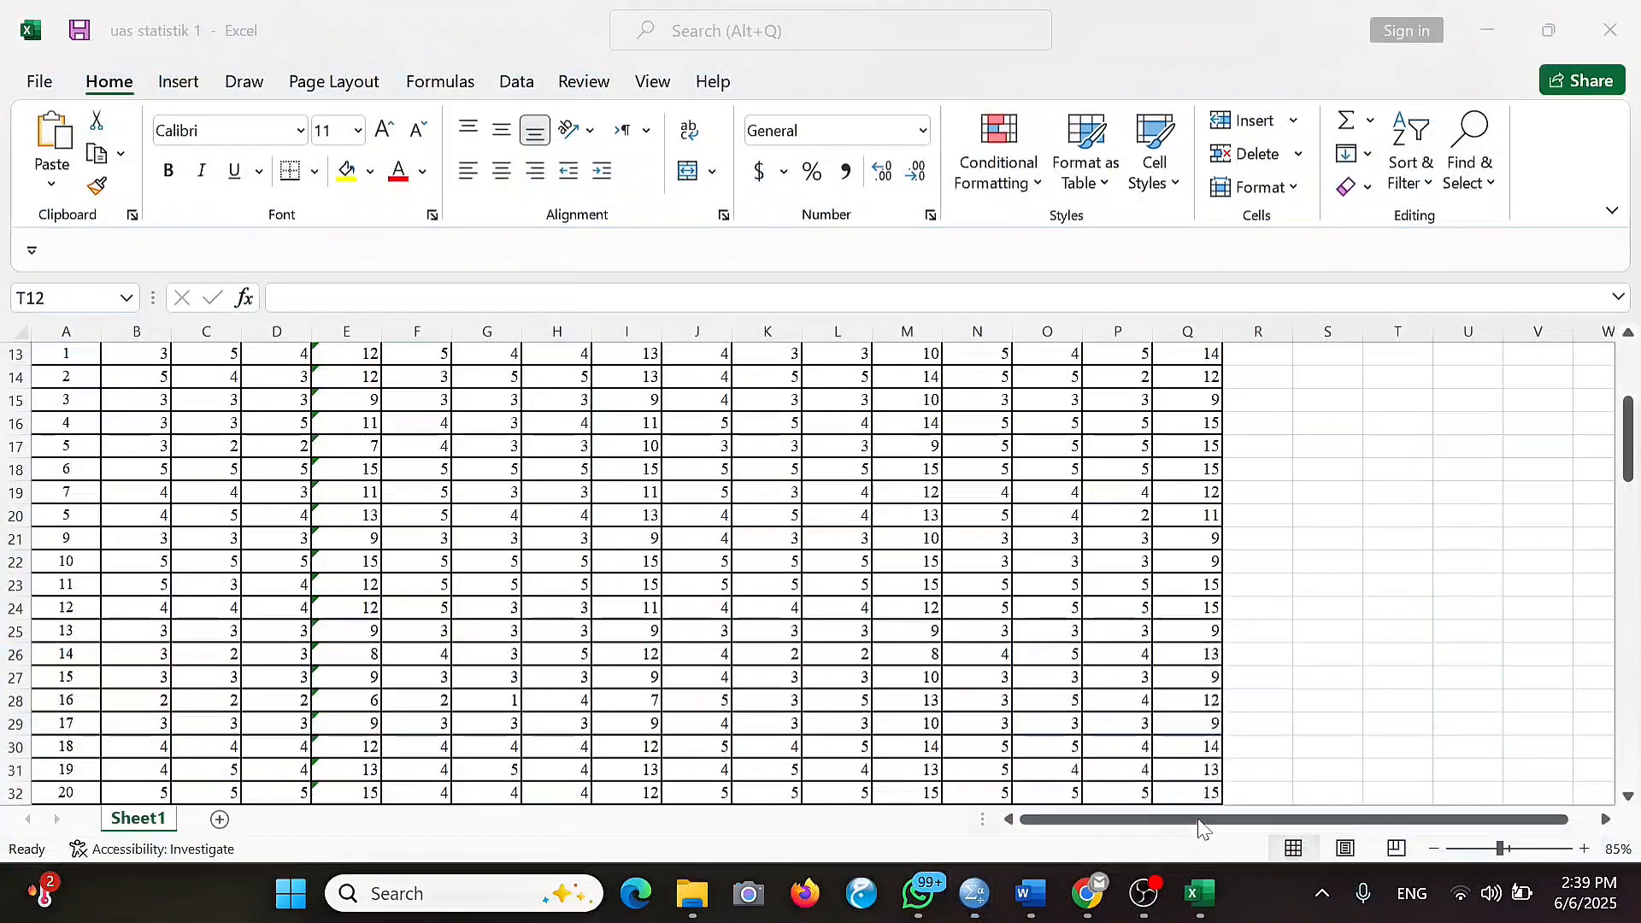
scroll(696, 579, up, 3)
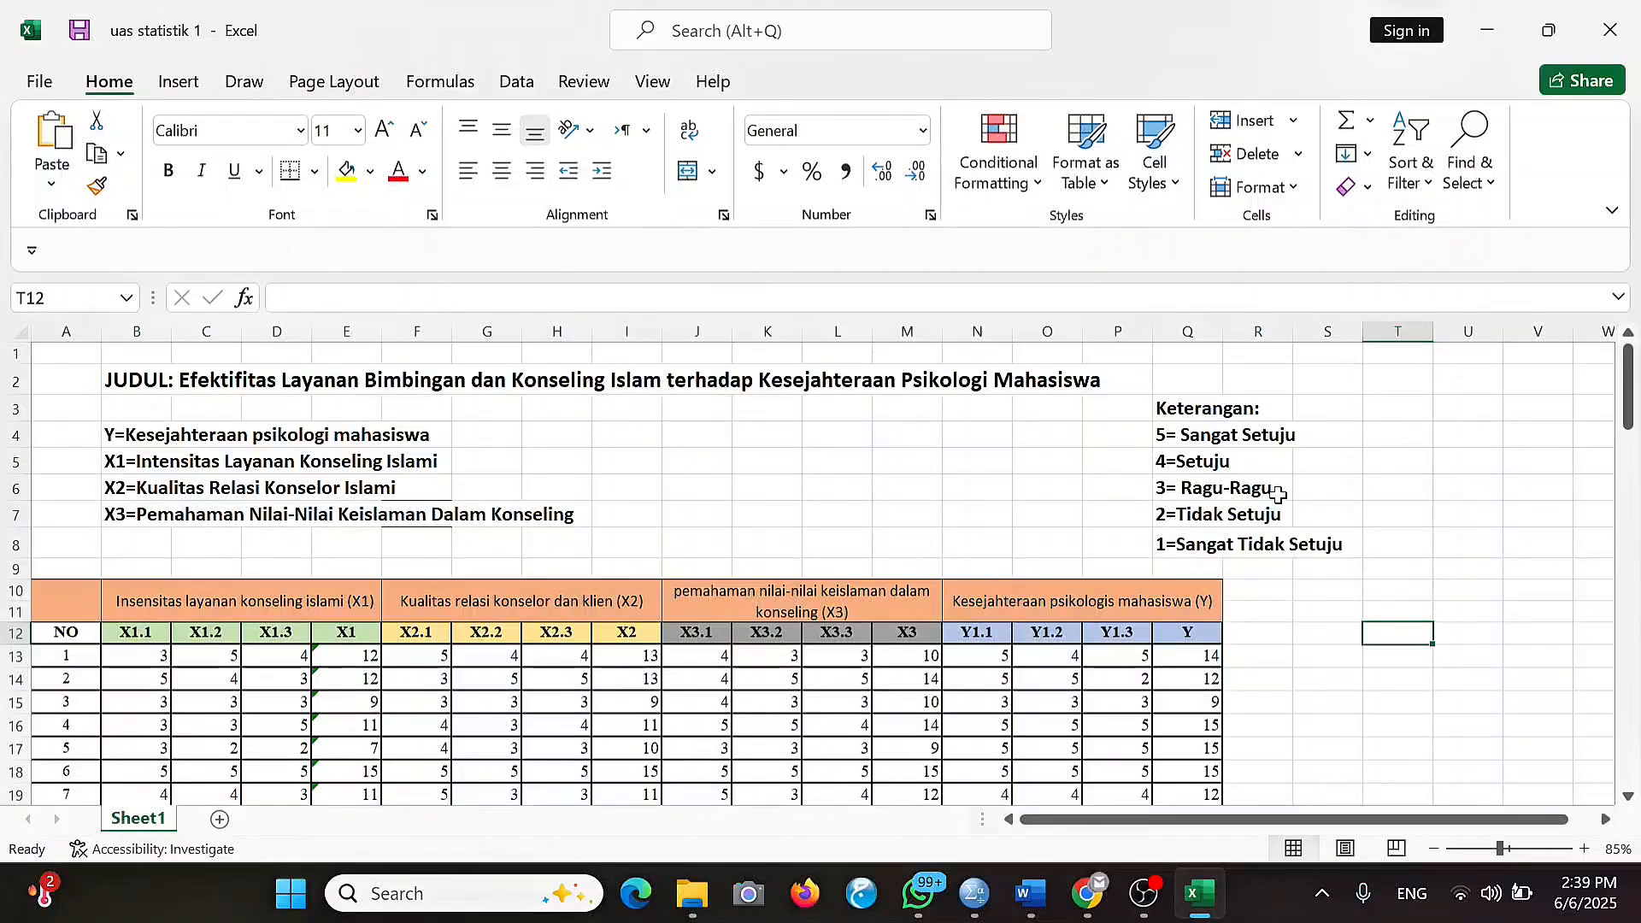
mouse_move(974, 893)
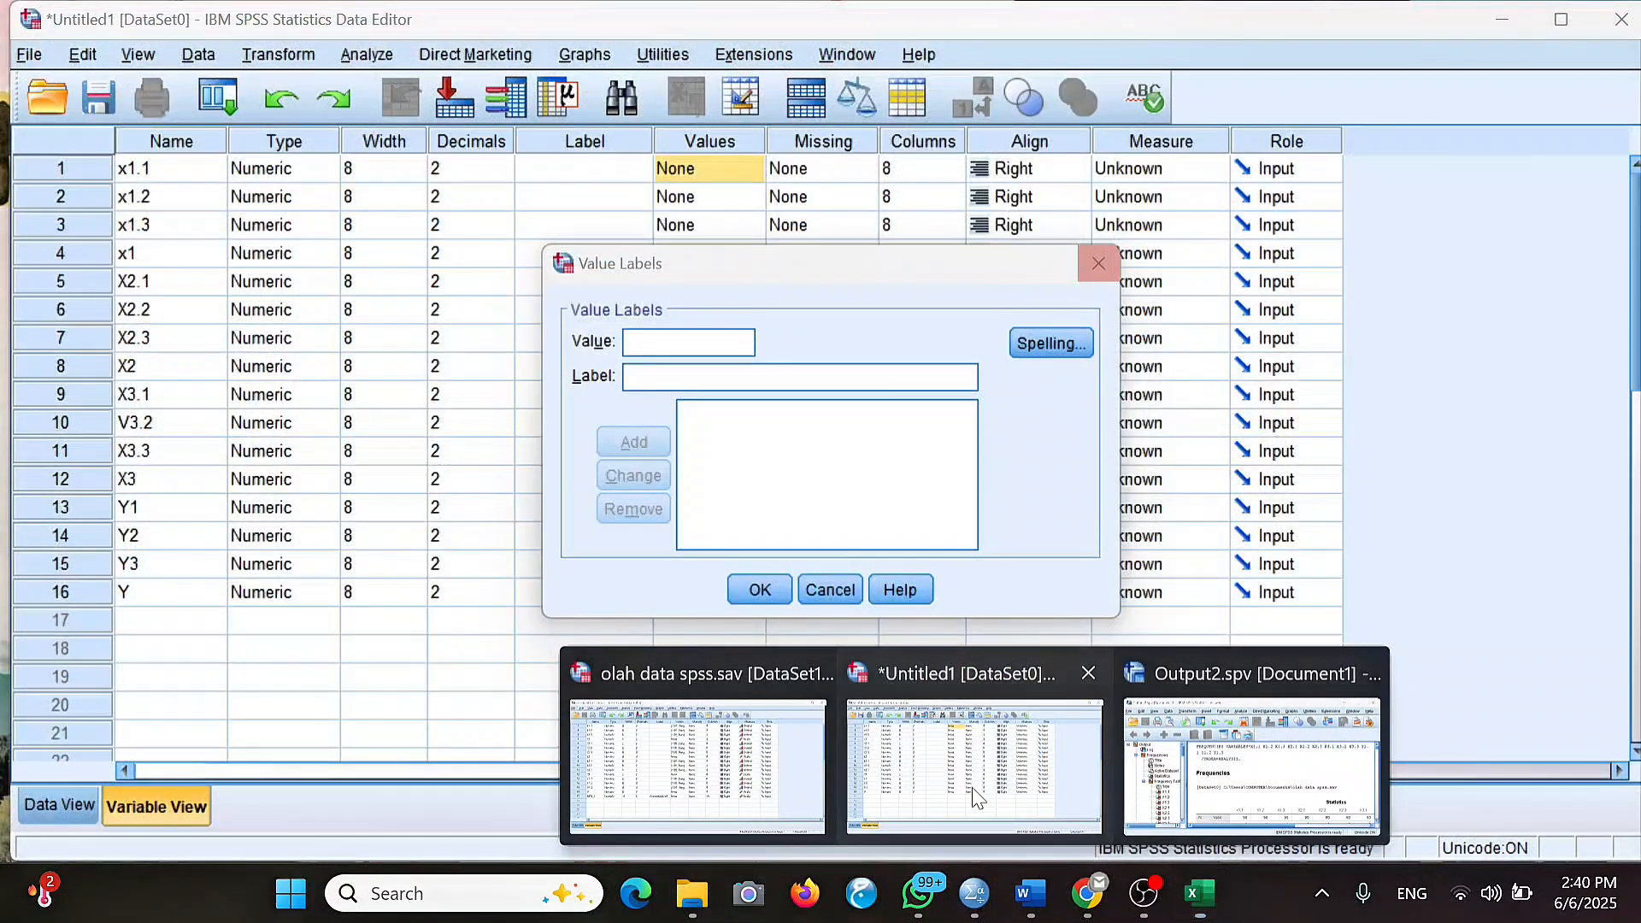
click(976, 798)
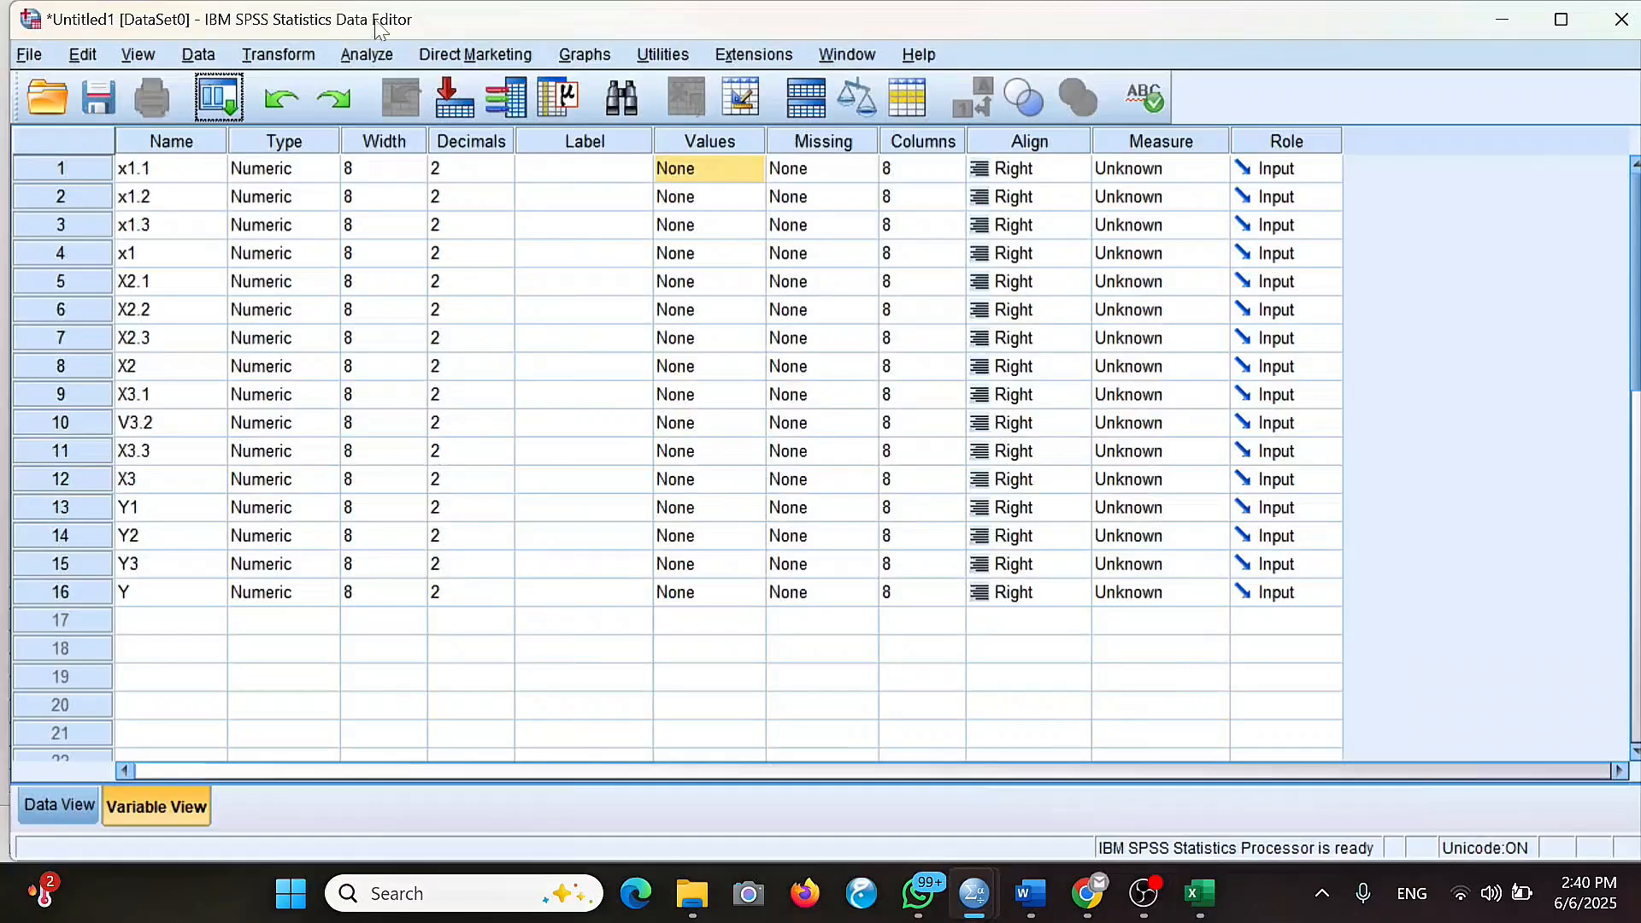
Add value labels for x1.1: 1 = "Sangat tidak setuju" and 2 = "tidak setuju".
click(750, 168)
click(751, 168)
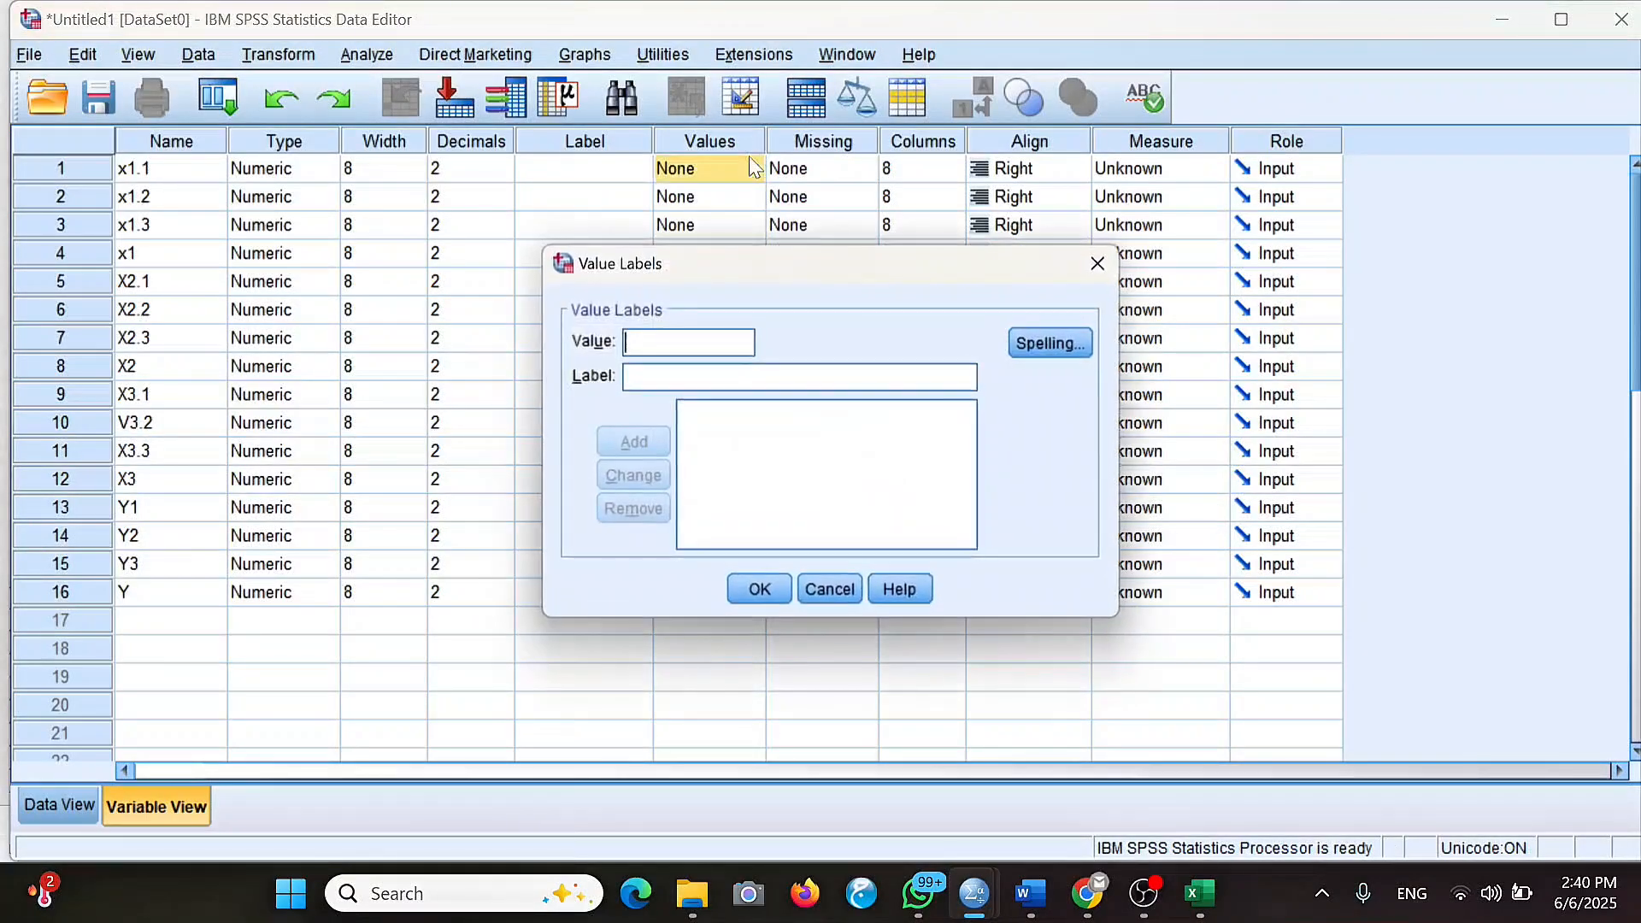
key(Tab)
text(S)
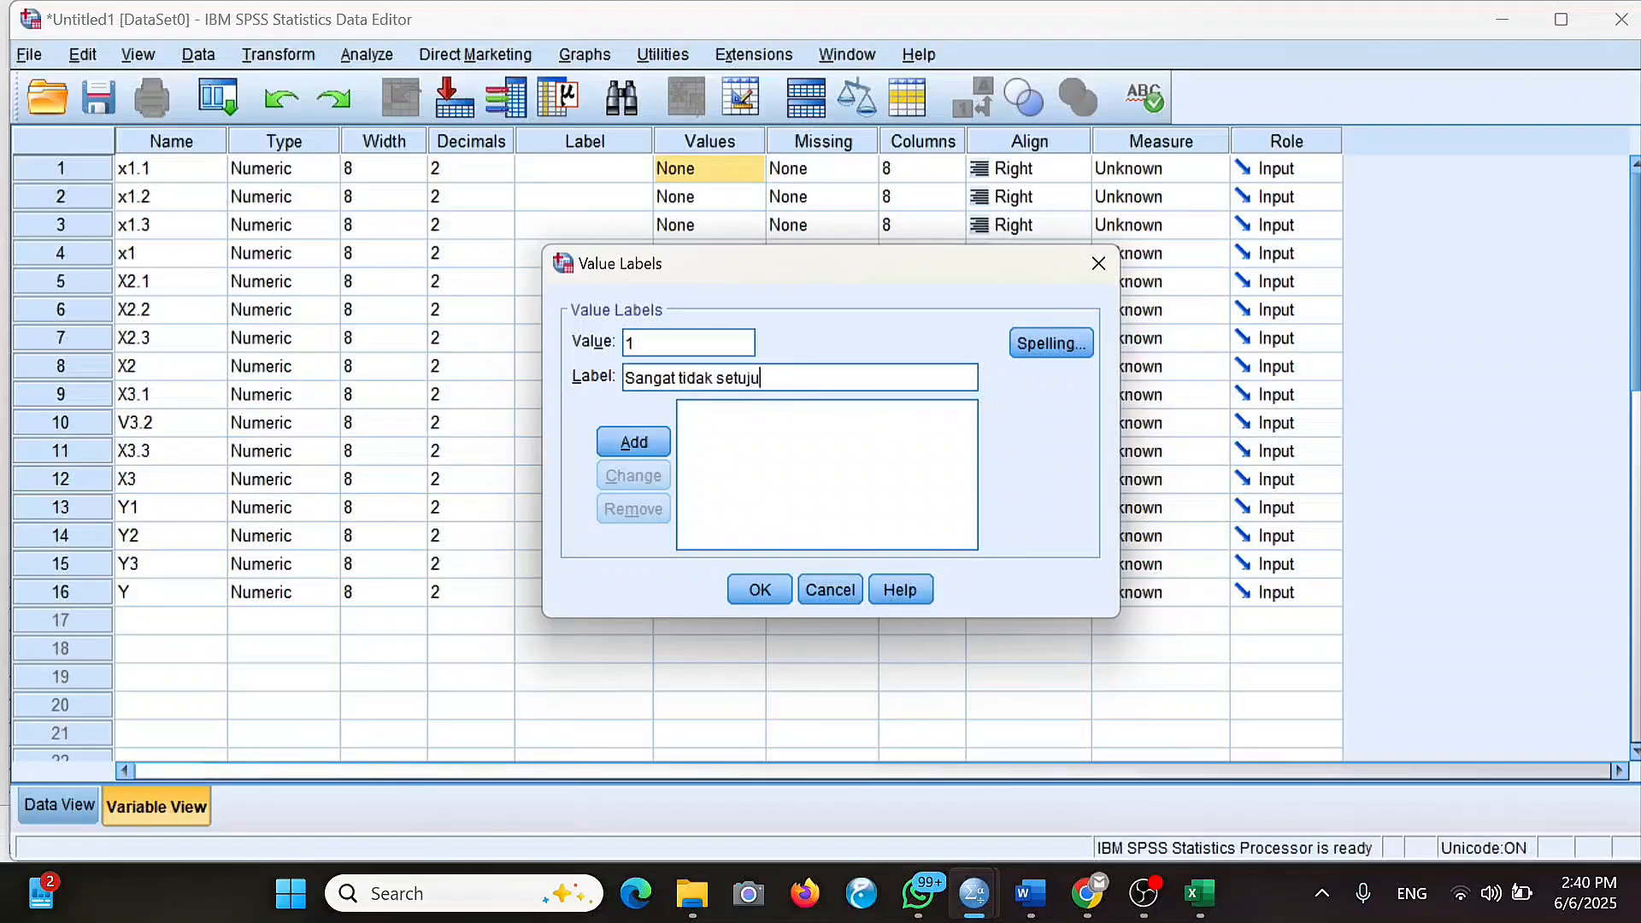
click(605, 445)
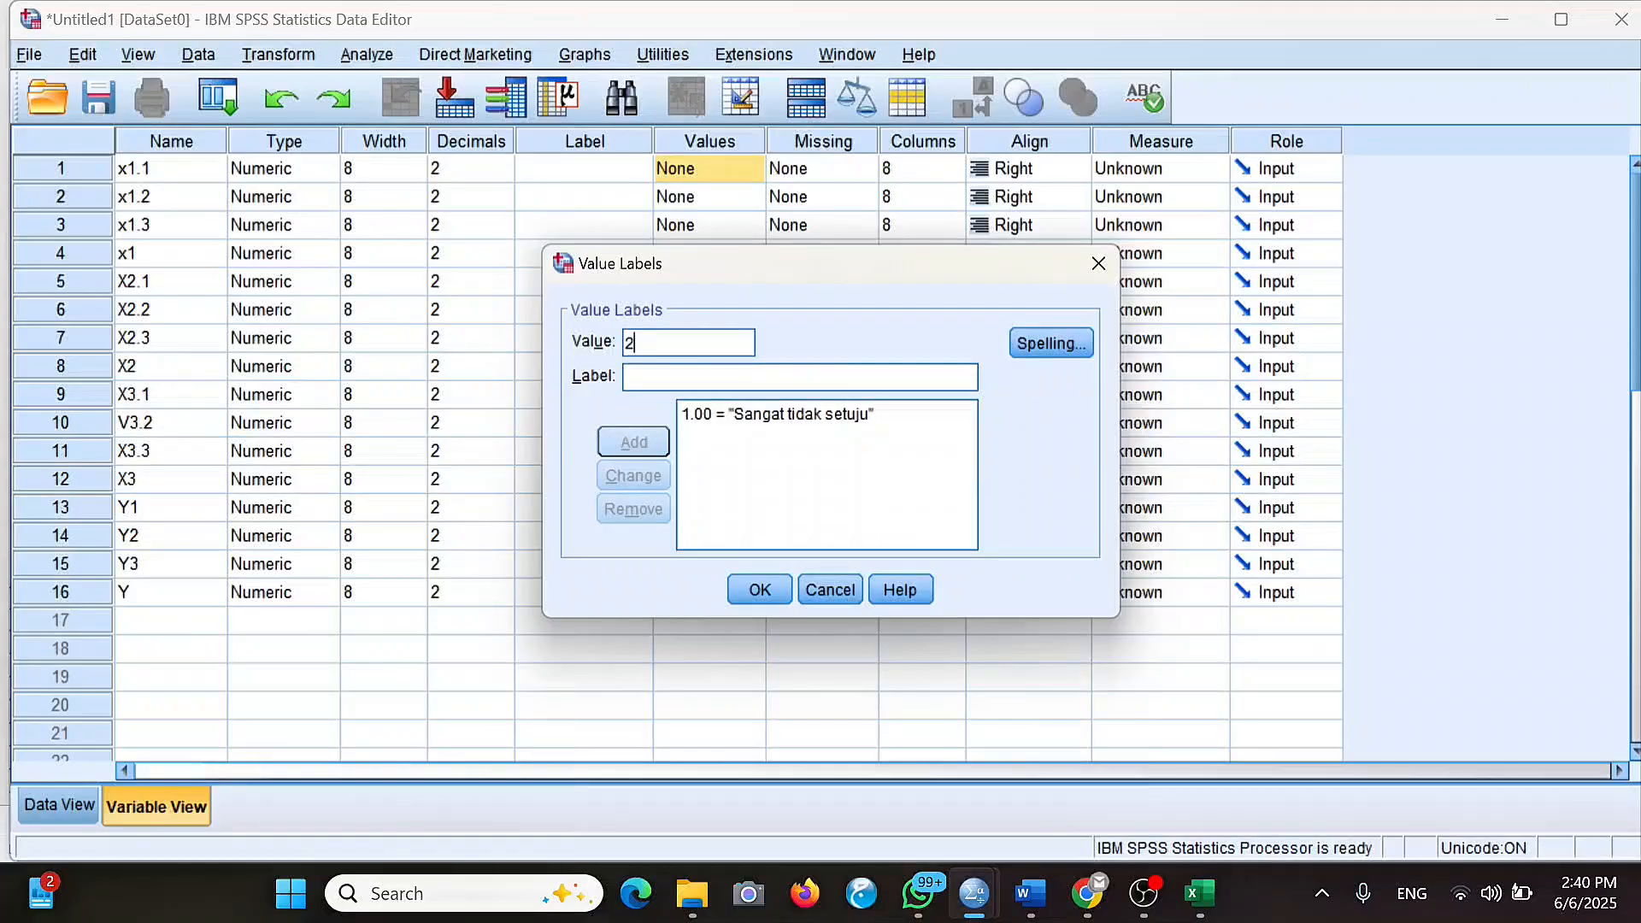
text(tidak setuju)
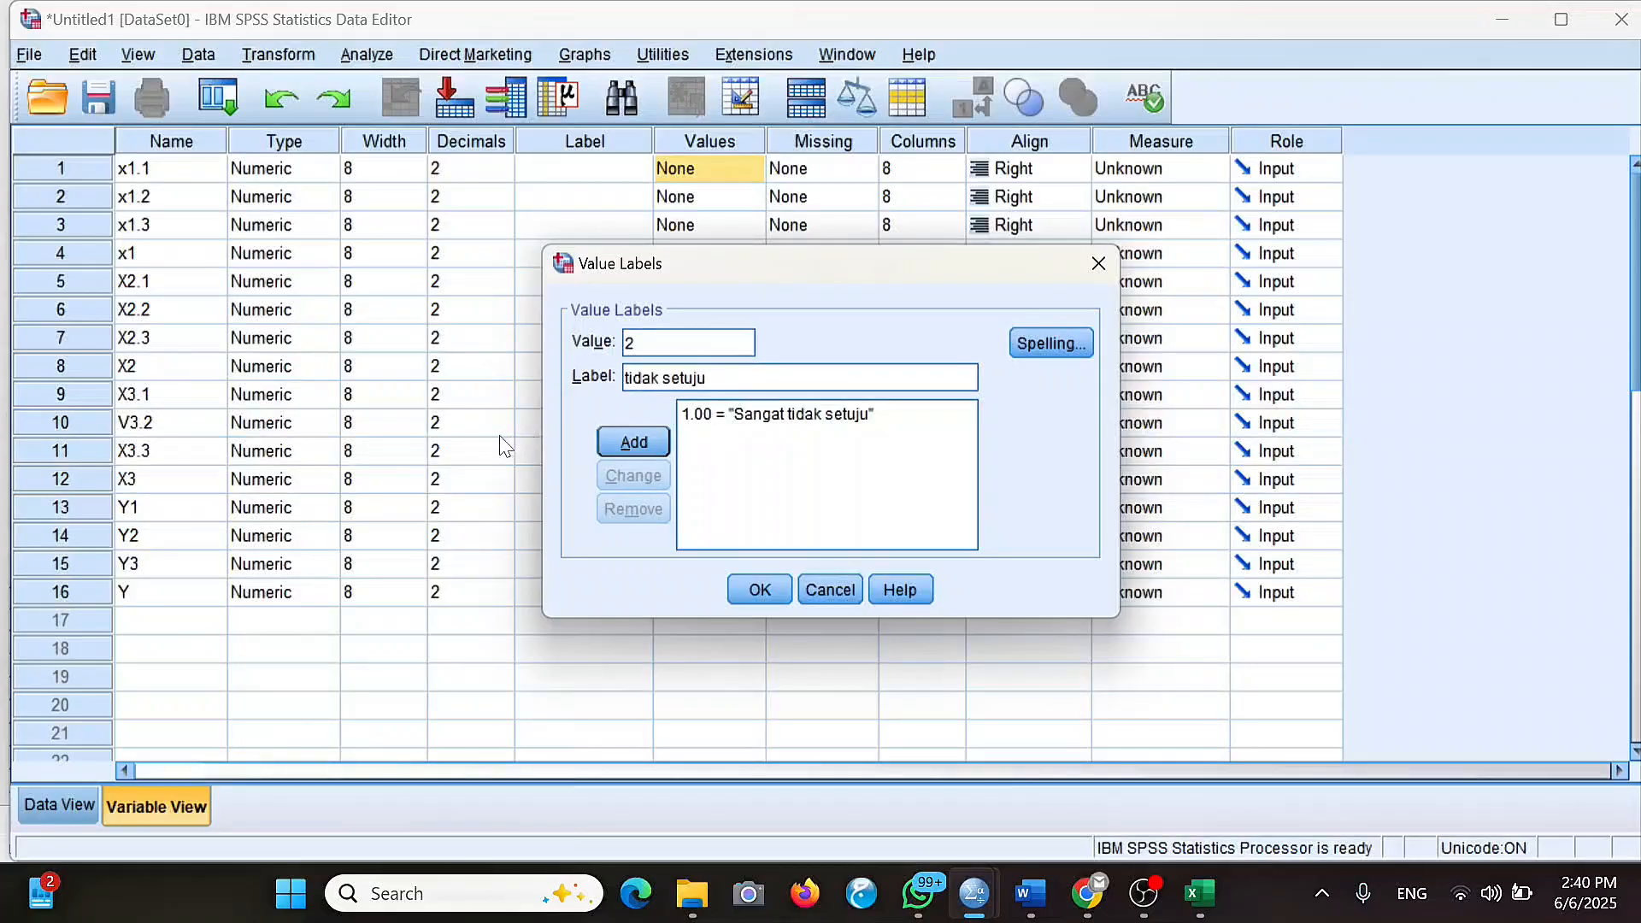
click(647, 443)
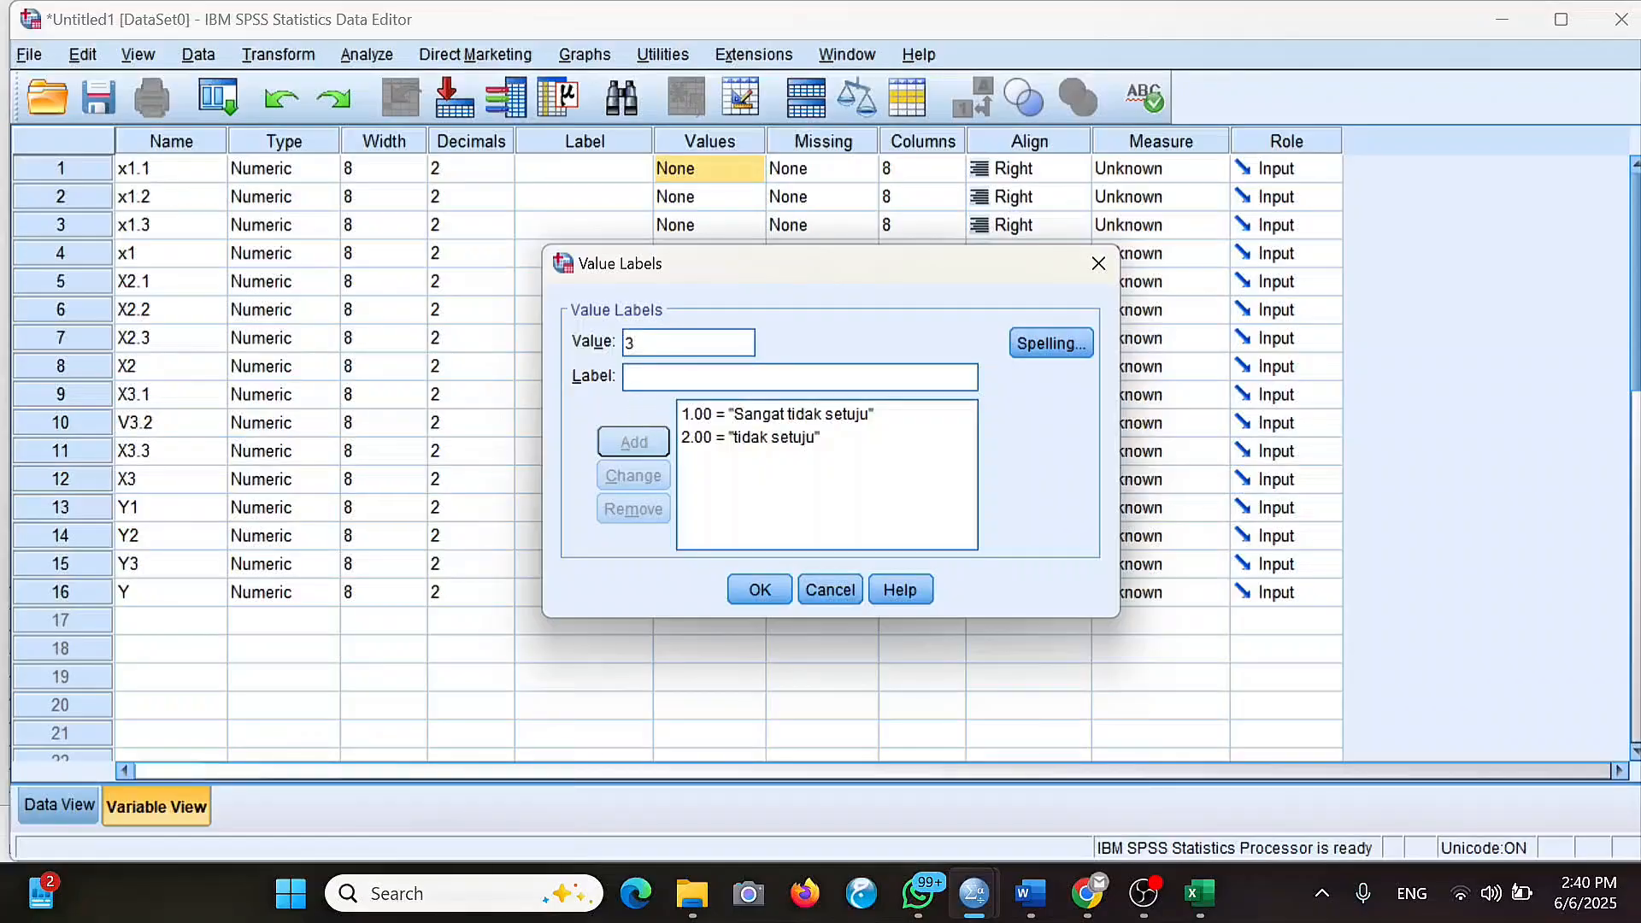
Add the x1.1 value labels 3 = "ragu-ragu", 4 = "setuju" and 5 = "sangat setuju", and apply the label set.
text(ragu)
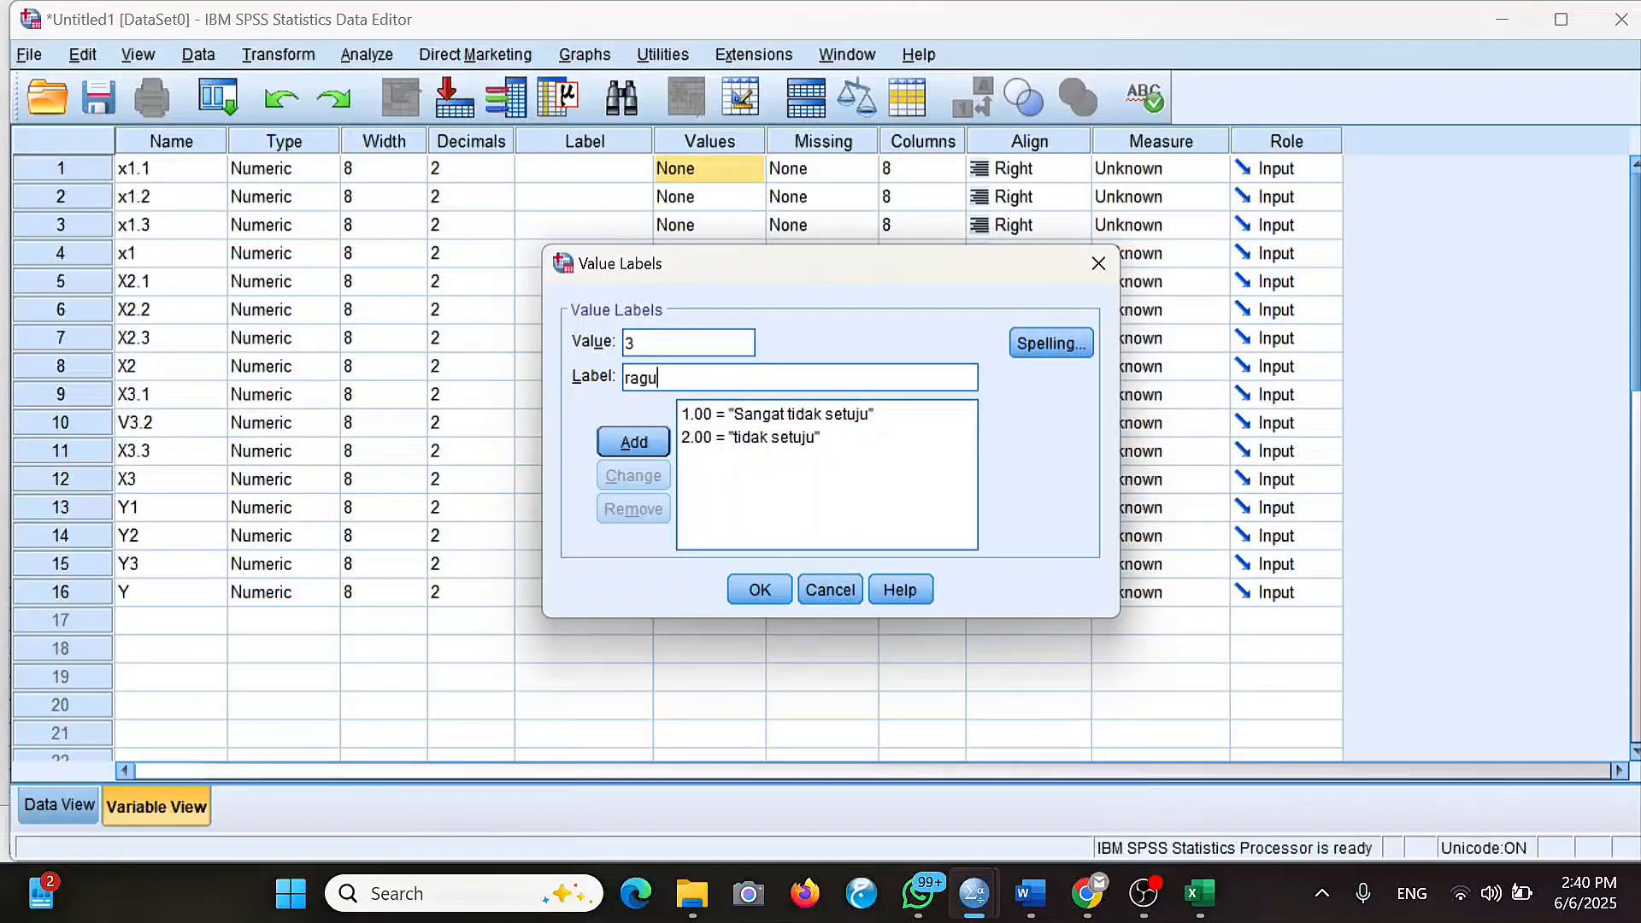
text(-ragu)
click(653, 441)
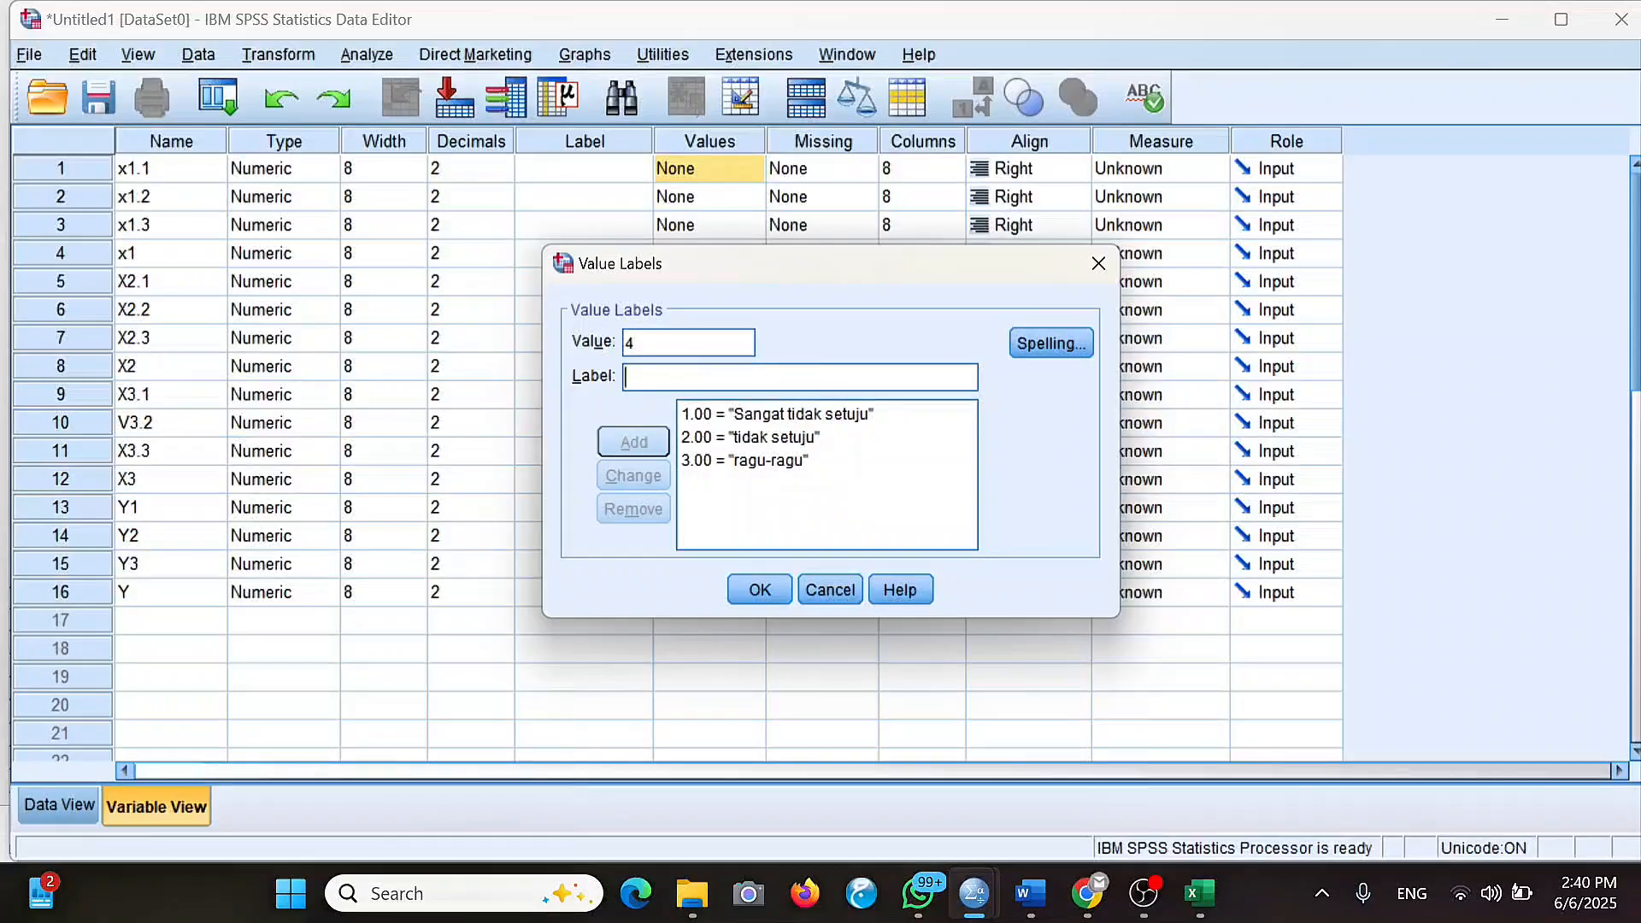
text(setuju)
click(651, 451)
key(Tab)
text(san)
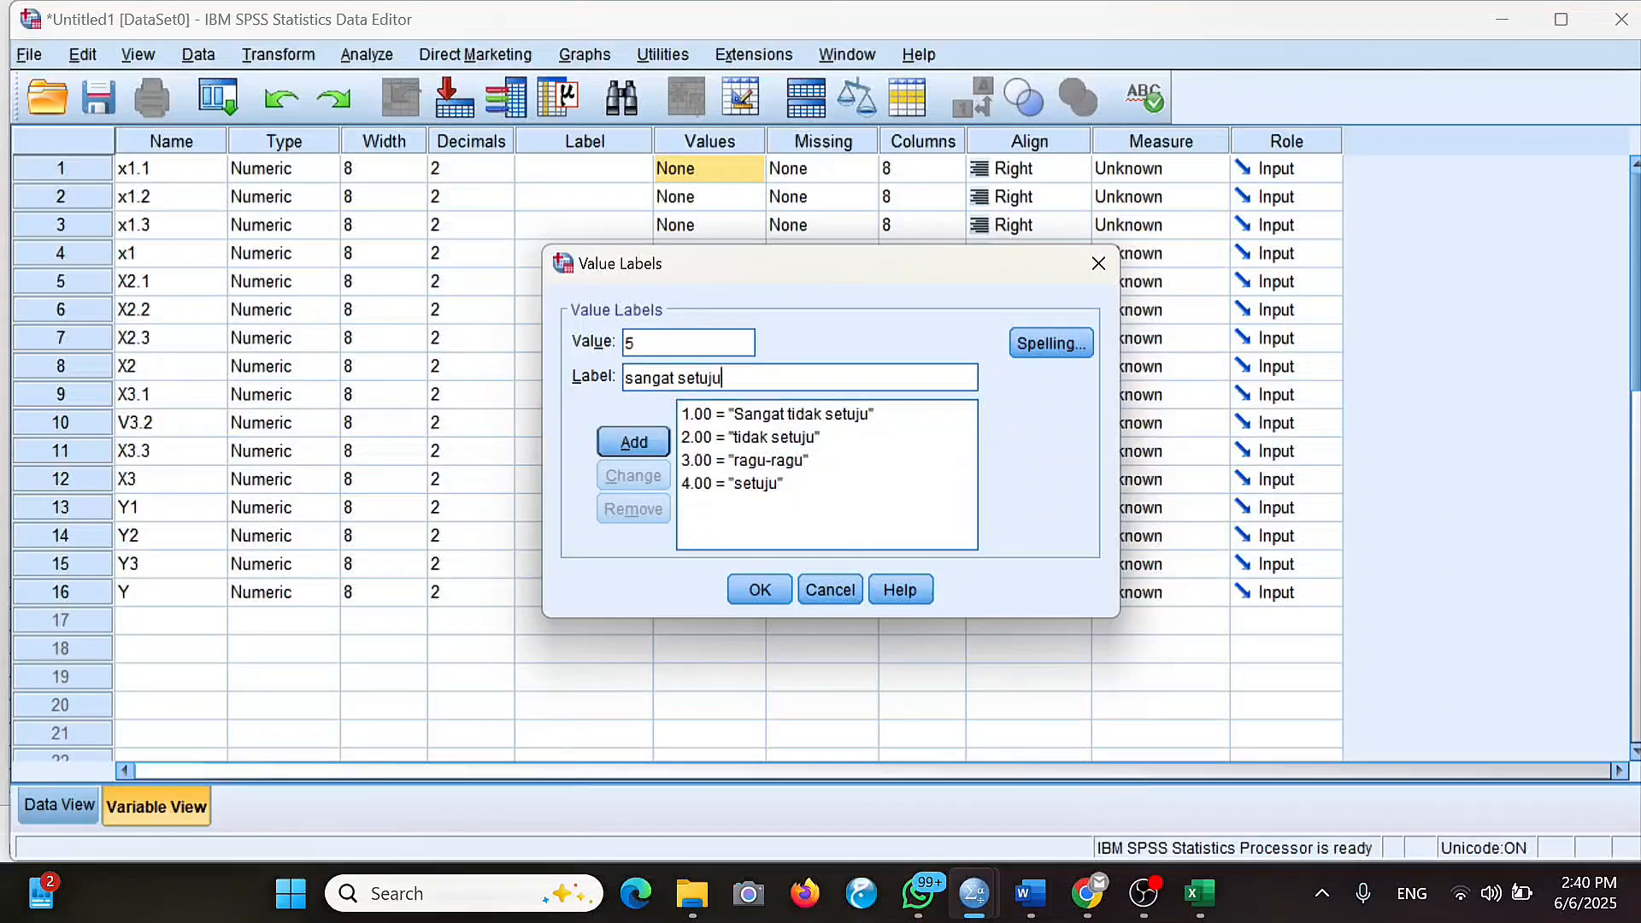
click(638, 438)
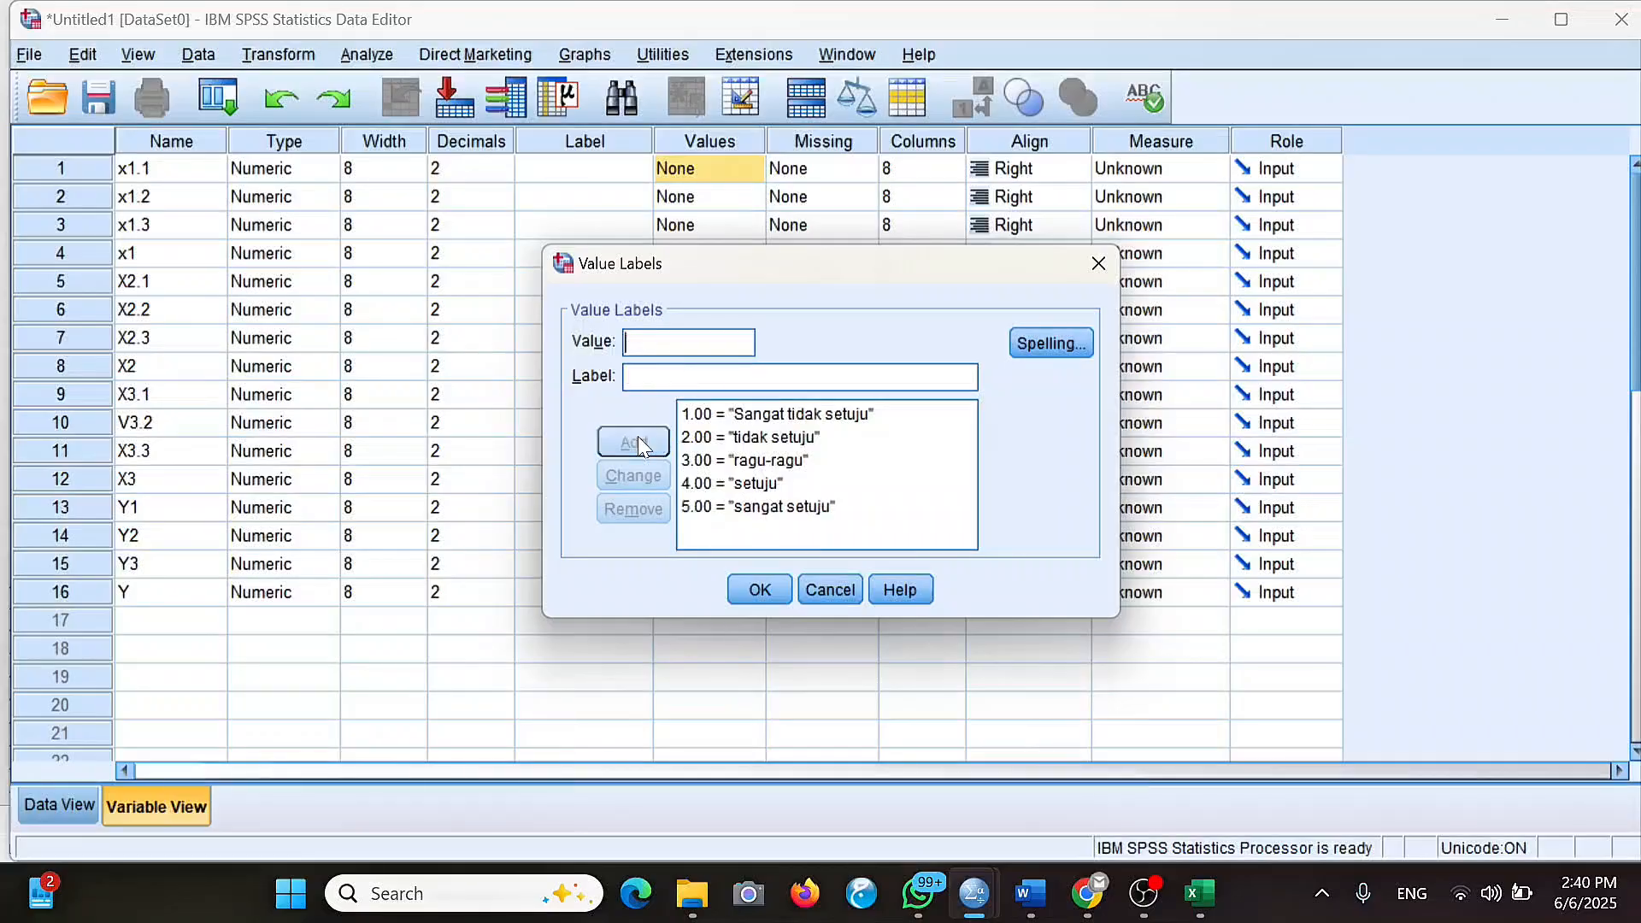
click(759, 590)
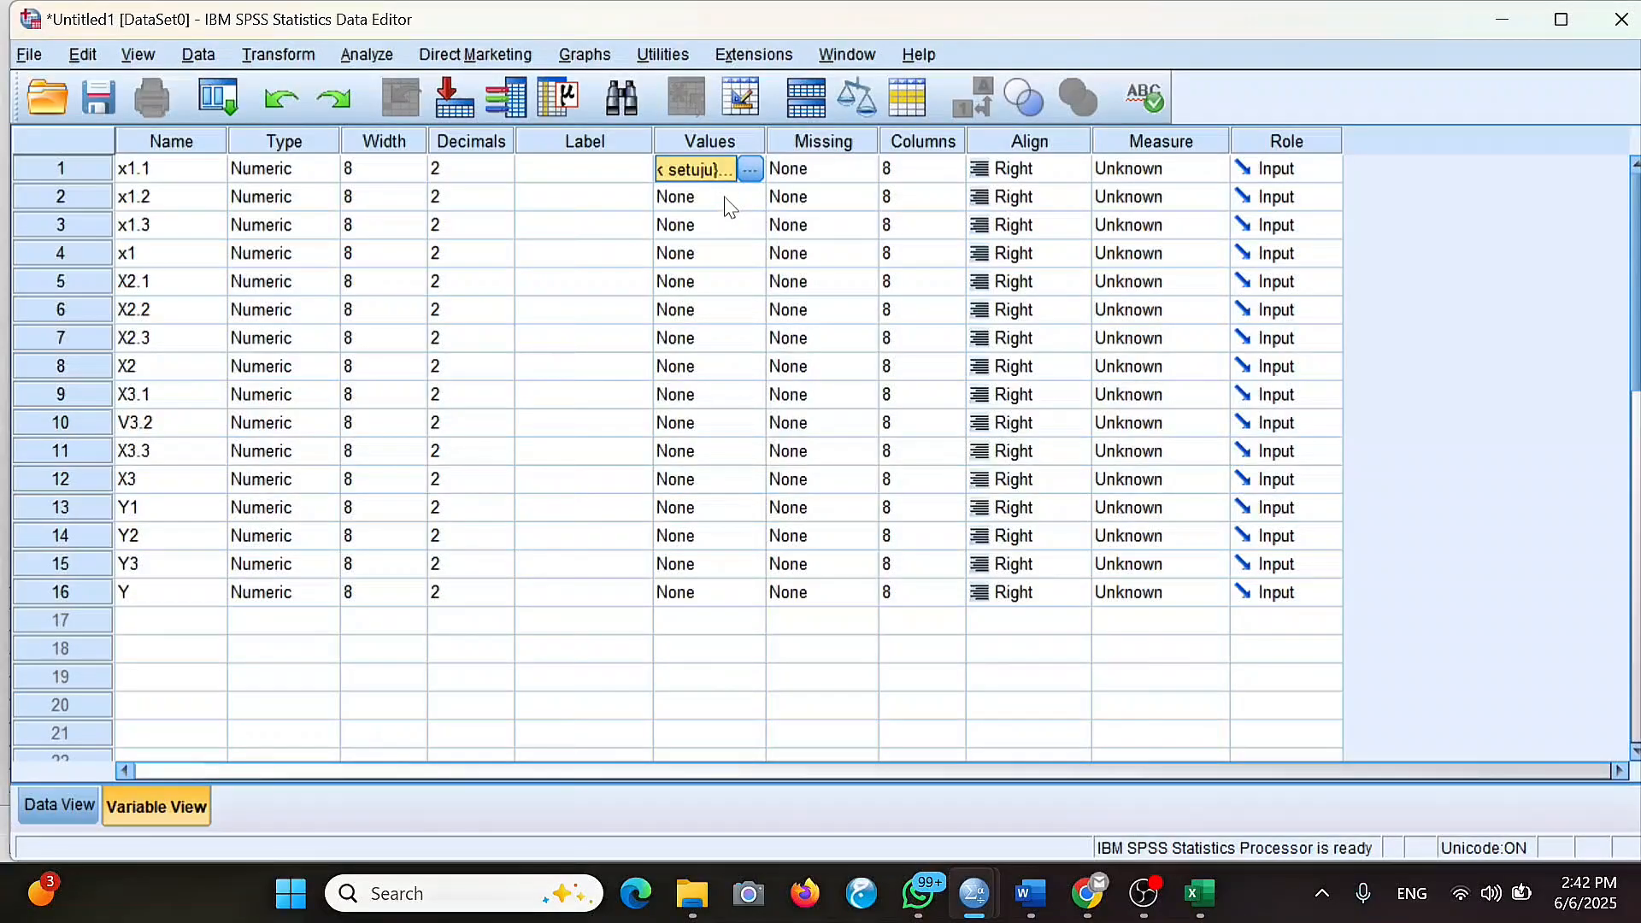
Copy the value labels of x1.1 to x1.2 and x1.3.
click(680, 197)
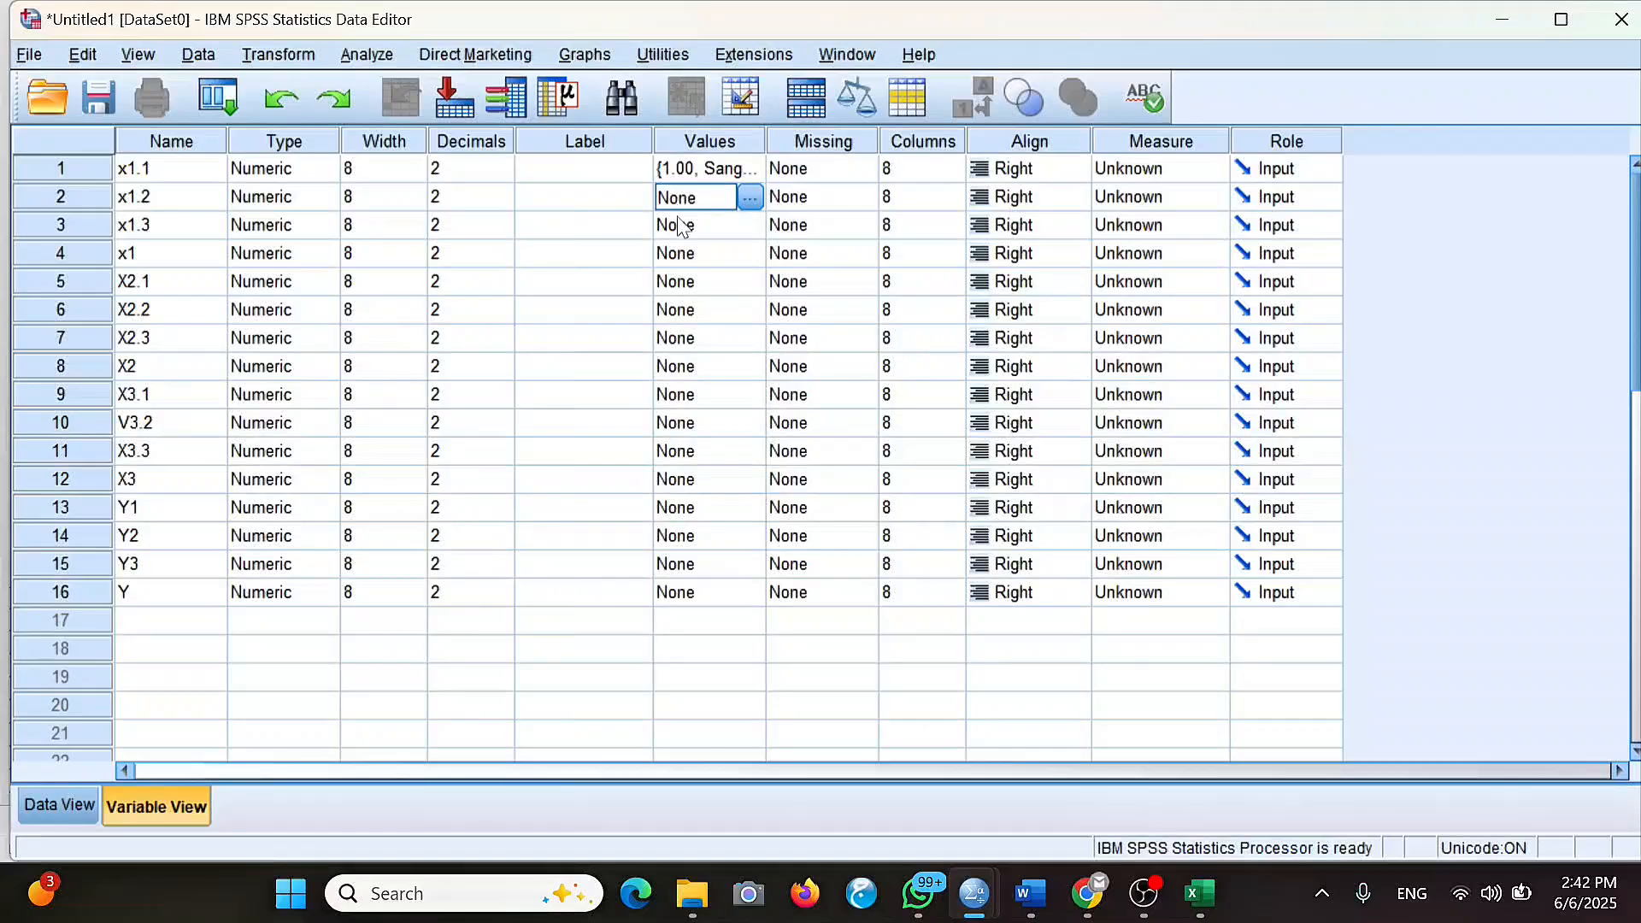
click(686, 224)
click(688, 205)
key(ctrl+v)
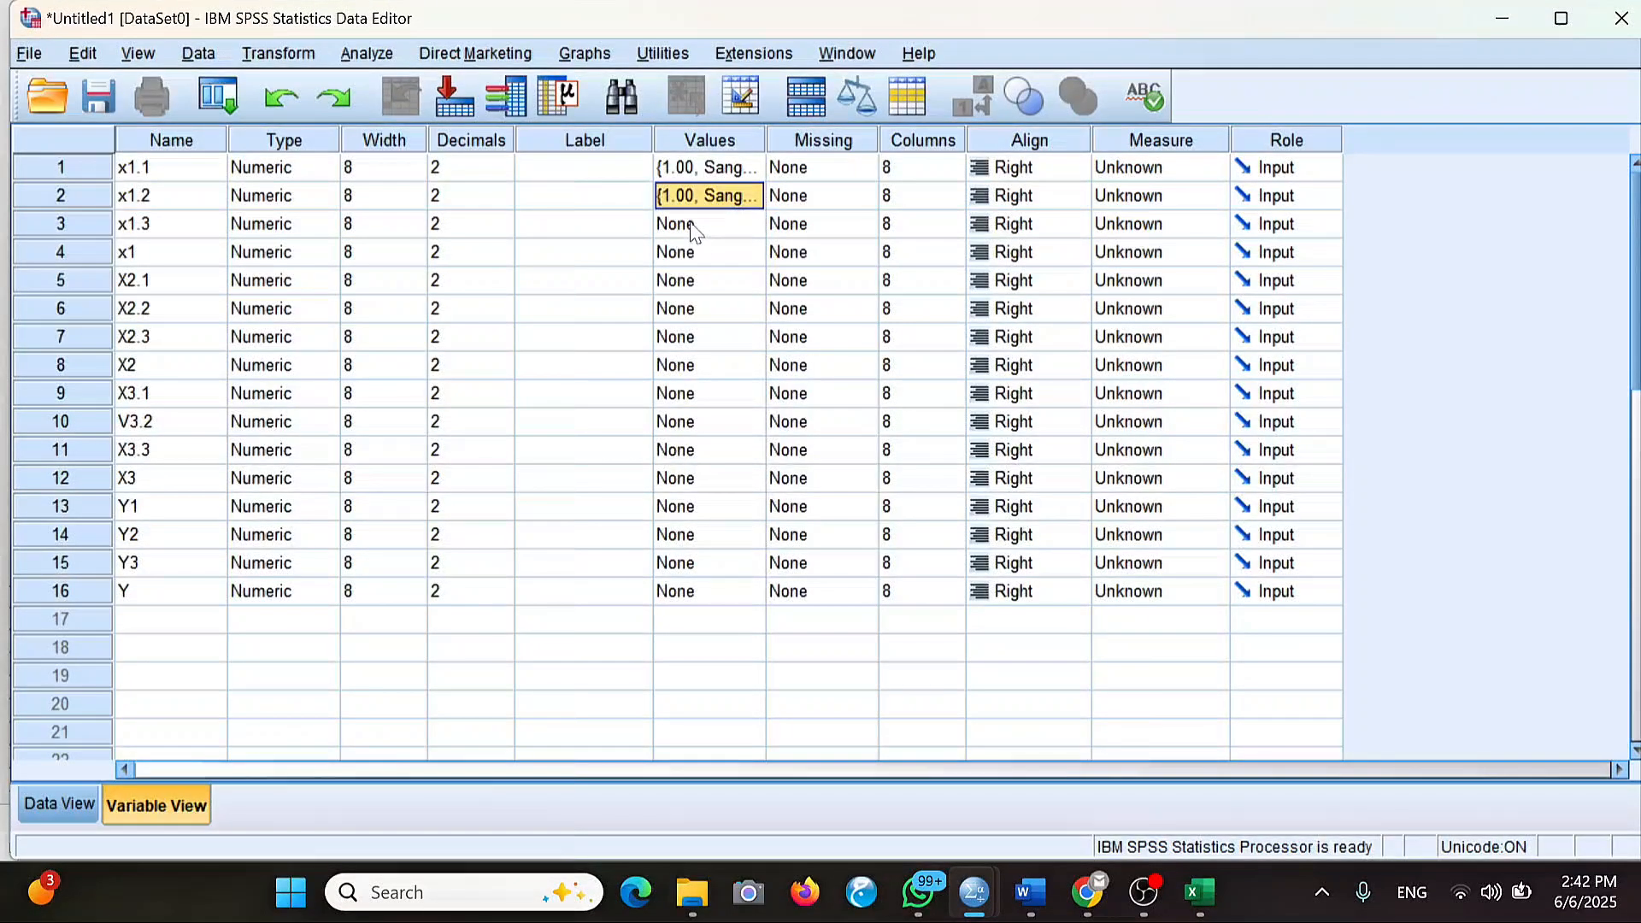
click(693, 231)
key(ctrl+v)
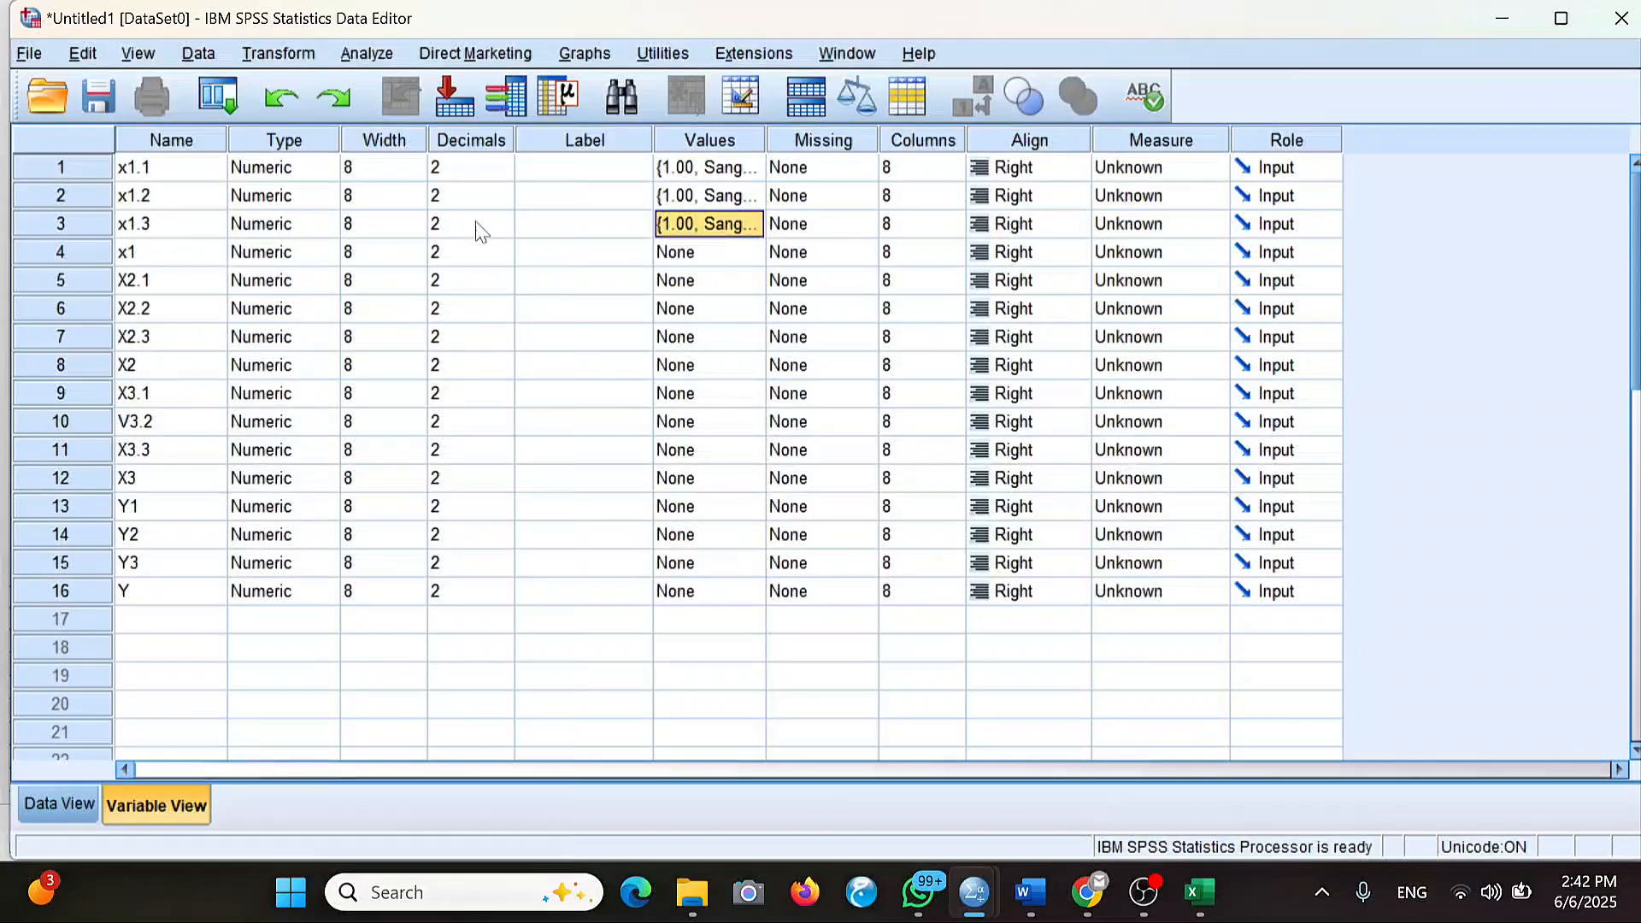
Paste the same value labels onto X2.1, X2.2 and X2.3, skipping the total x1.
click(717, 284)
key(ctrl+v)
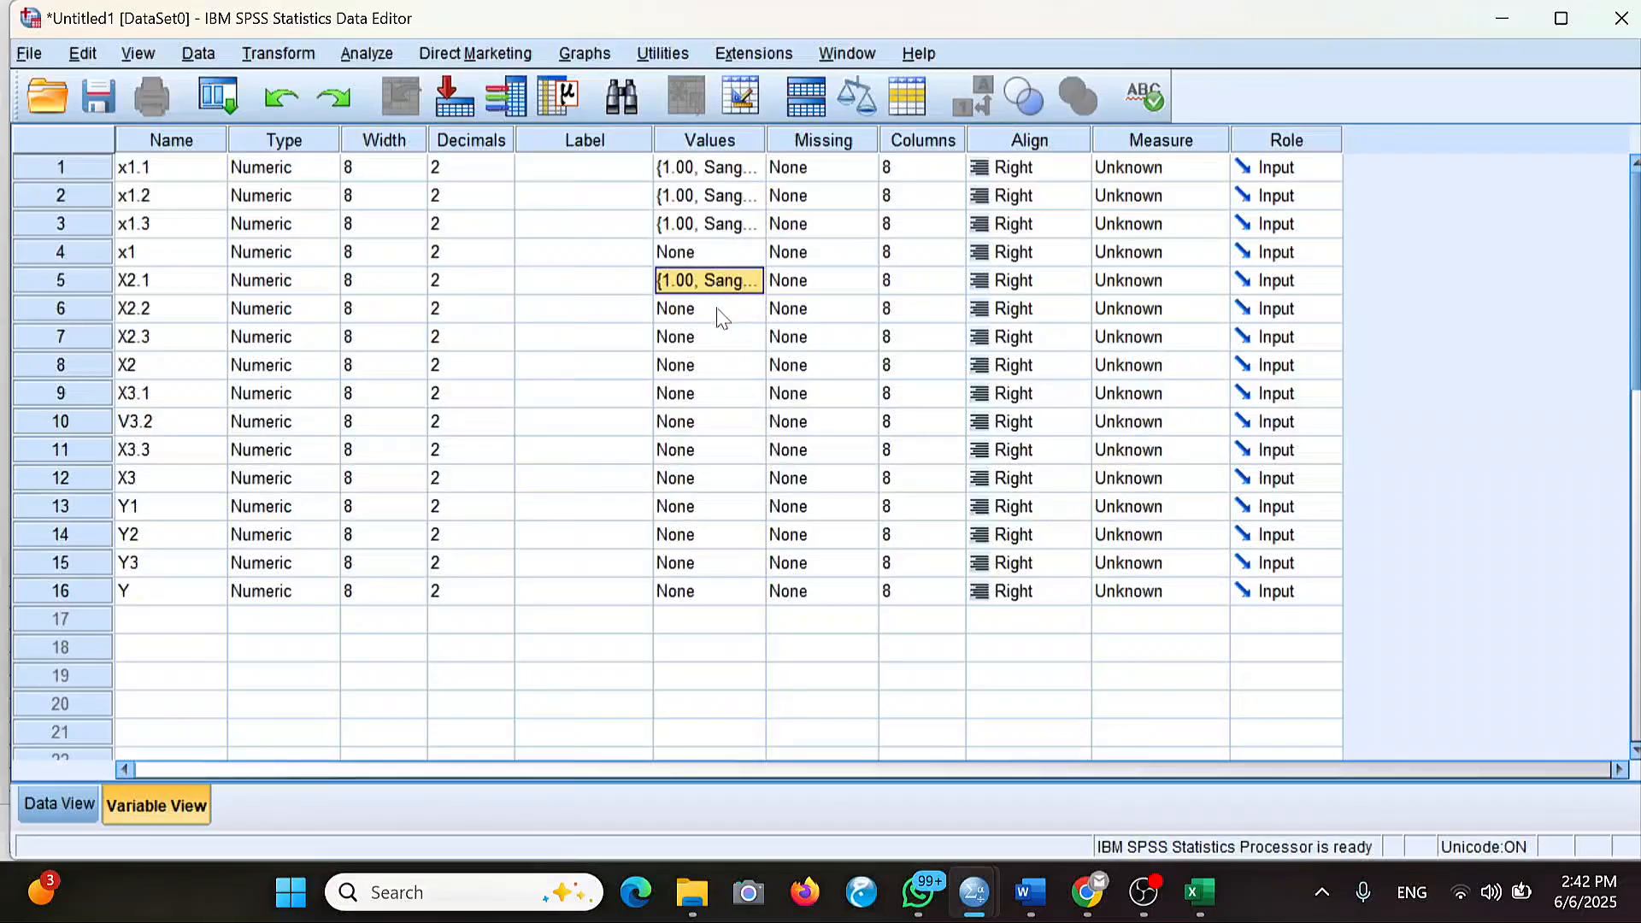
click(718, 314)
key(ctrl+v)
click(725, 342)
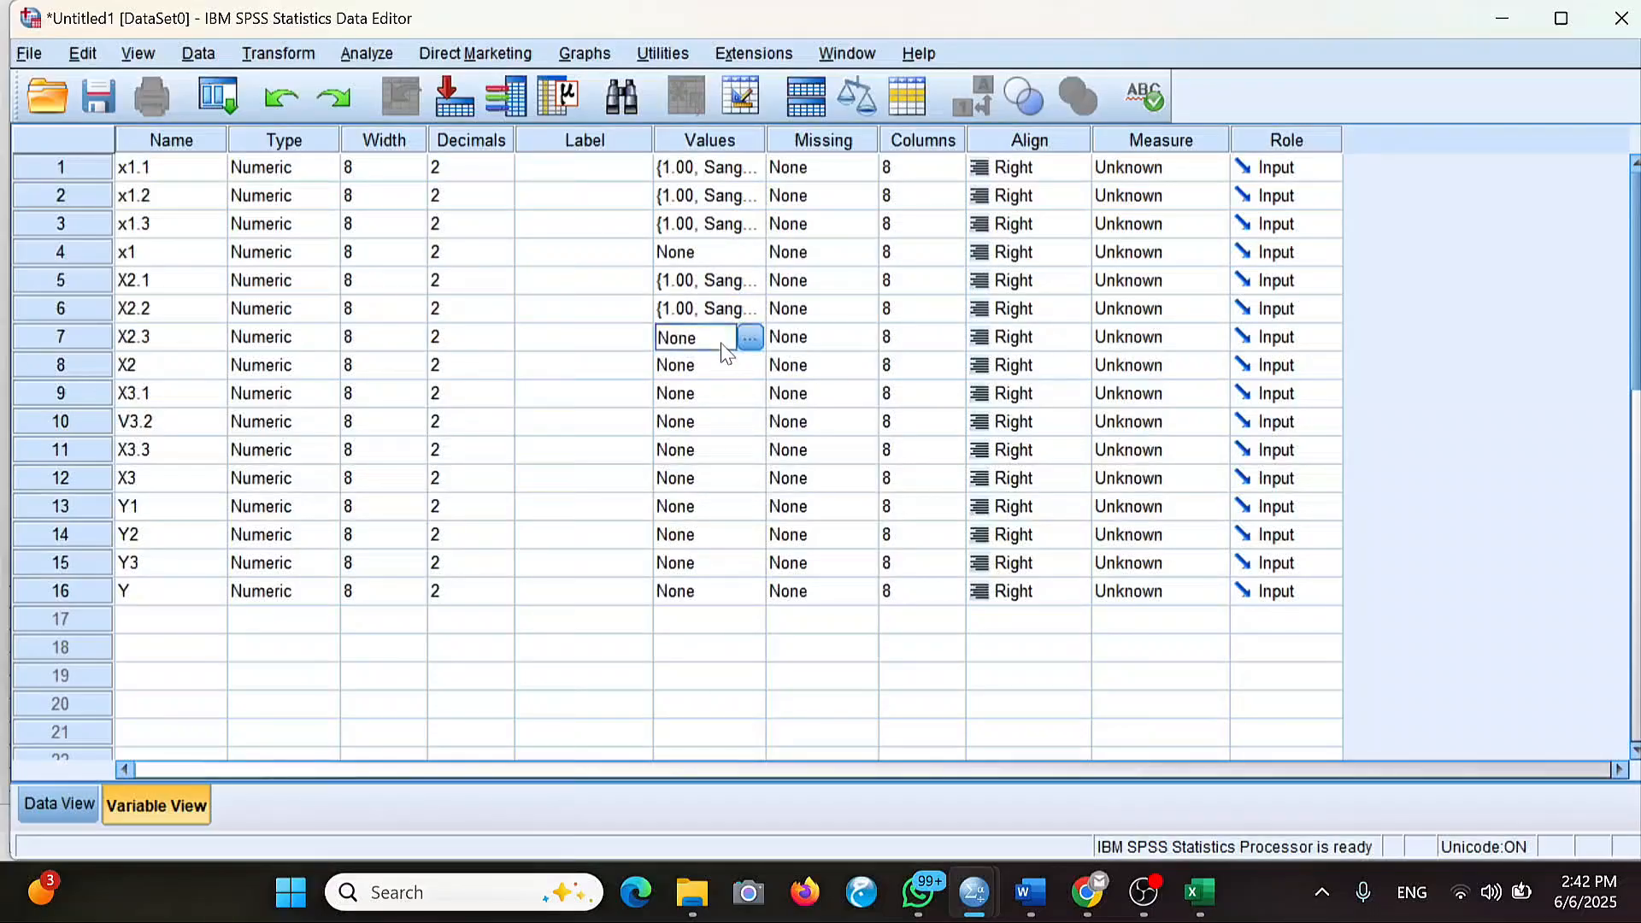
key(ctrl+v)
Paste the same value labels onto X3.1, V3.2 and X3.3, skipping the total X2.
click(725, 382)
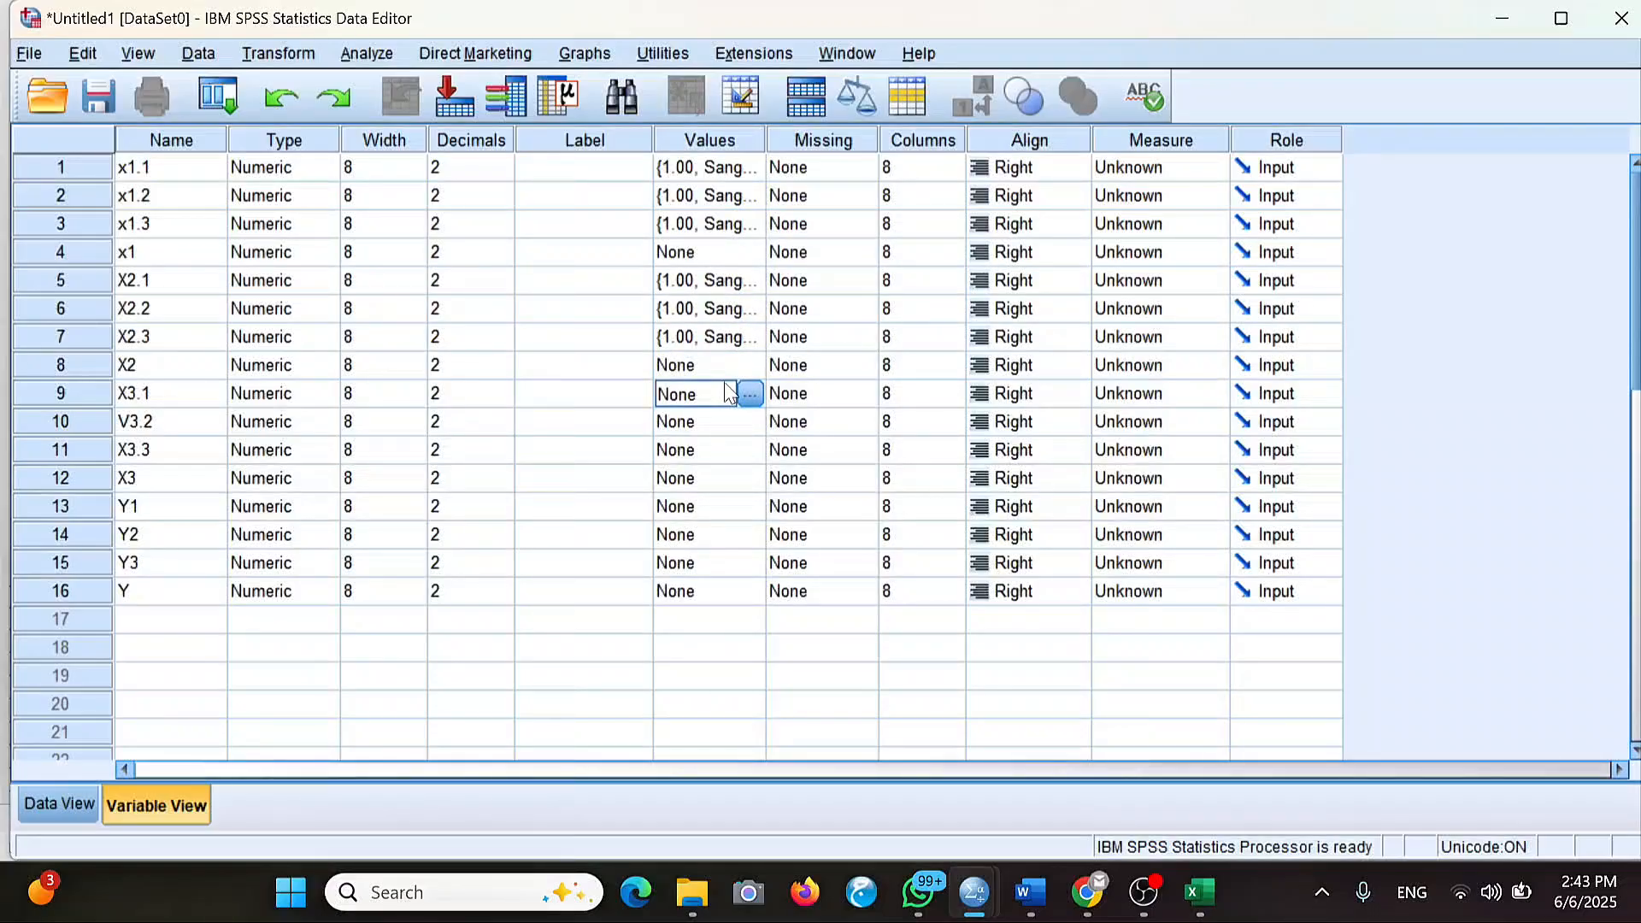
key(ctrl+v)
click(726, 422)
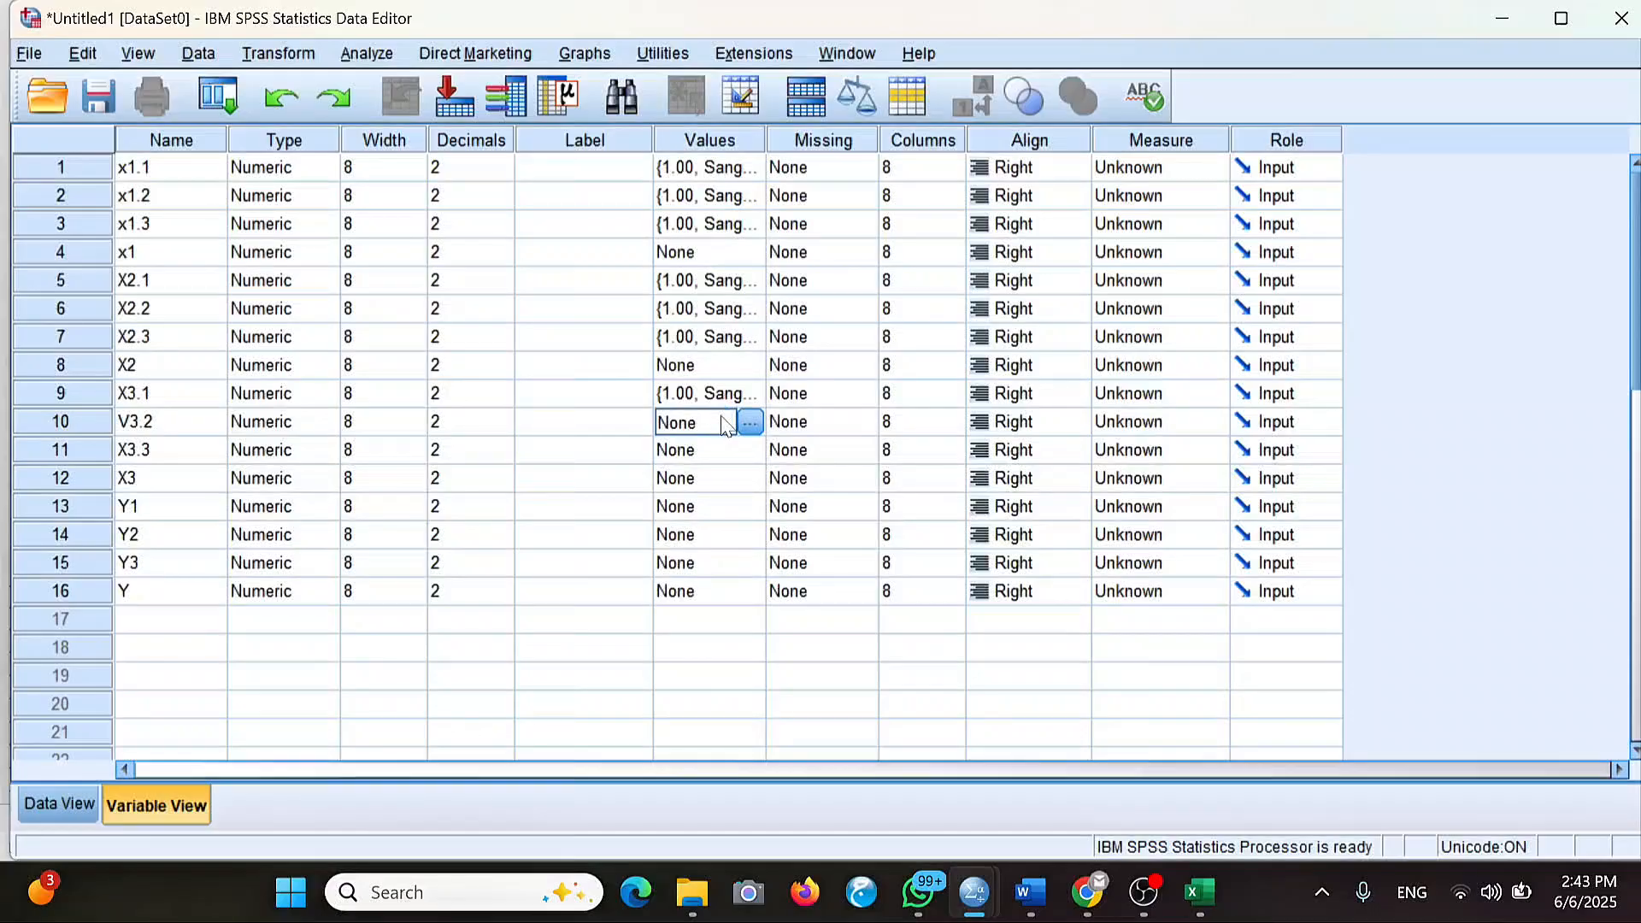
key(ctrl+v)
click(707, 451)
key(ctrl+v)
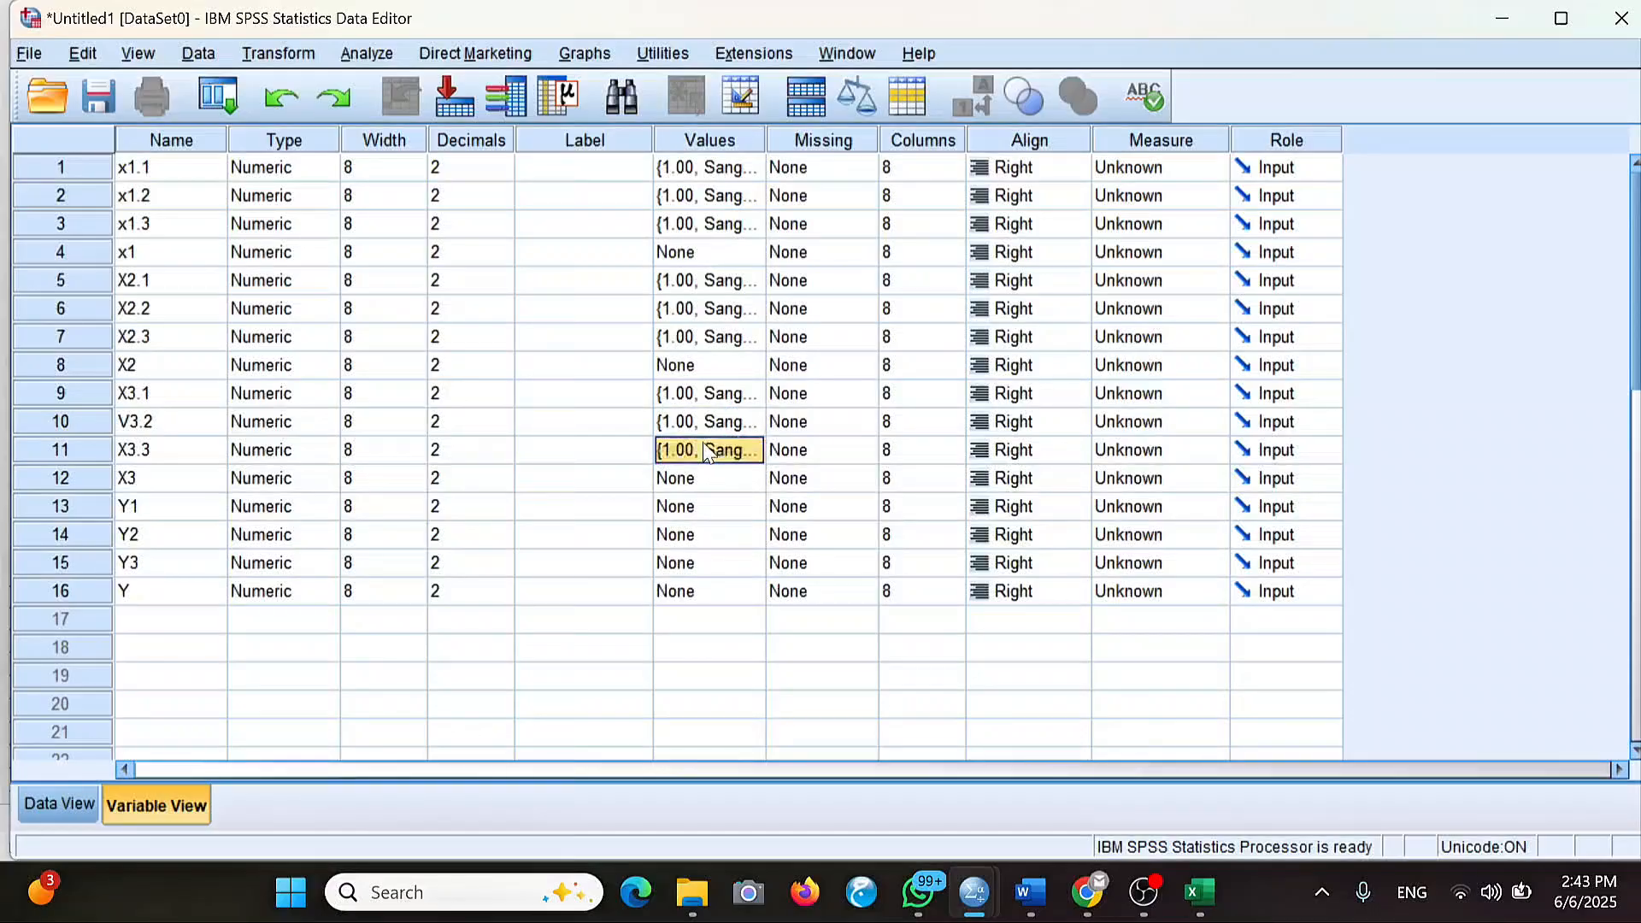
Paste the same value labels onto Y1, Y2 and Y3, skipping the total X3.
click(697, 509)
key(ctrl+v)
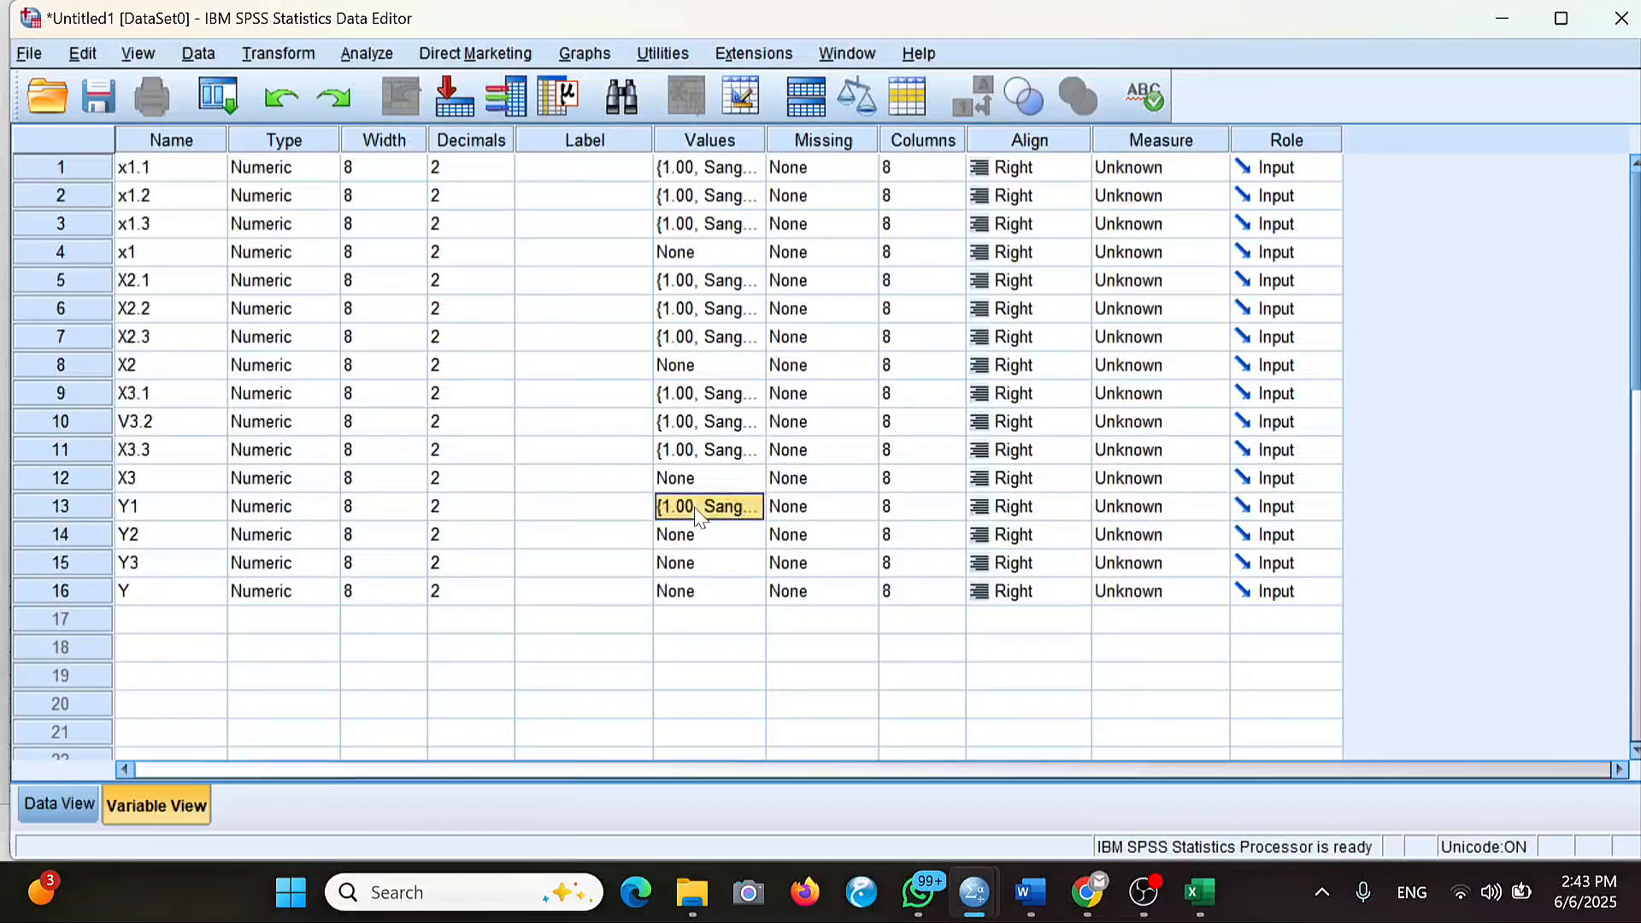
click(702, 537)
key(ctrl+v)
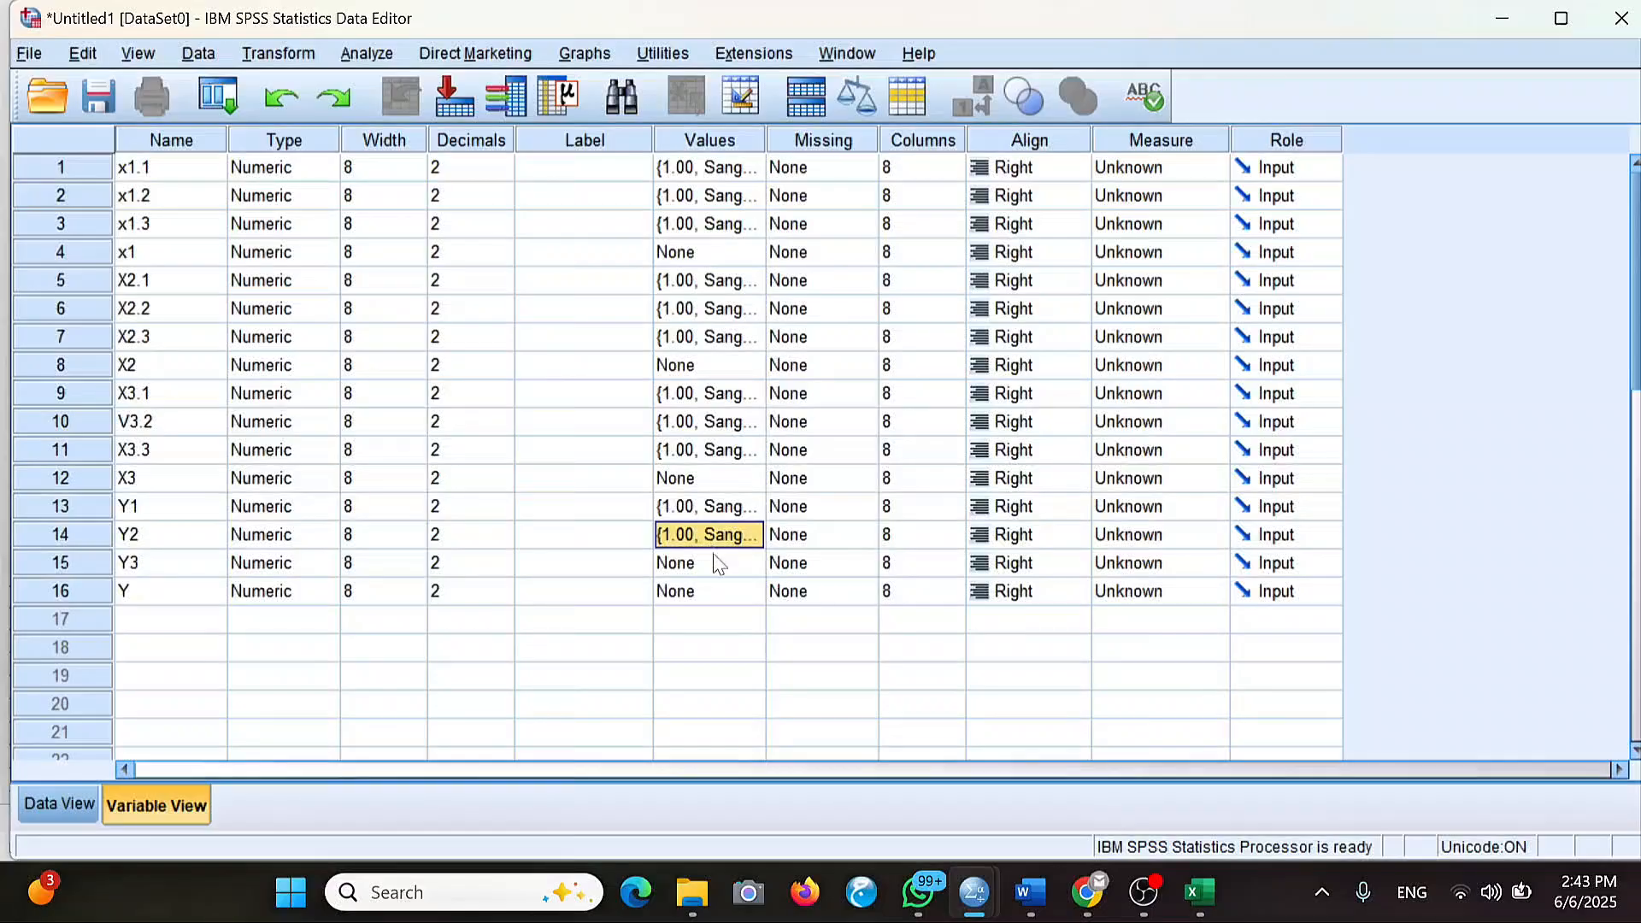
click(714, 565)
key(ctrl+v)
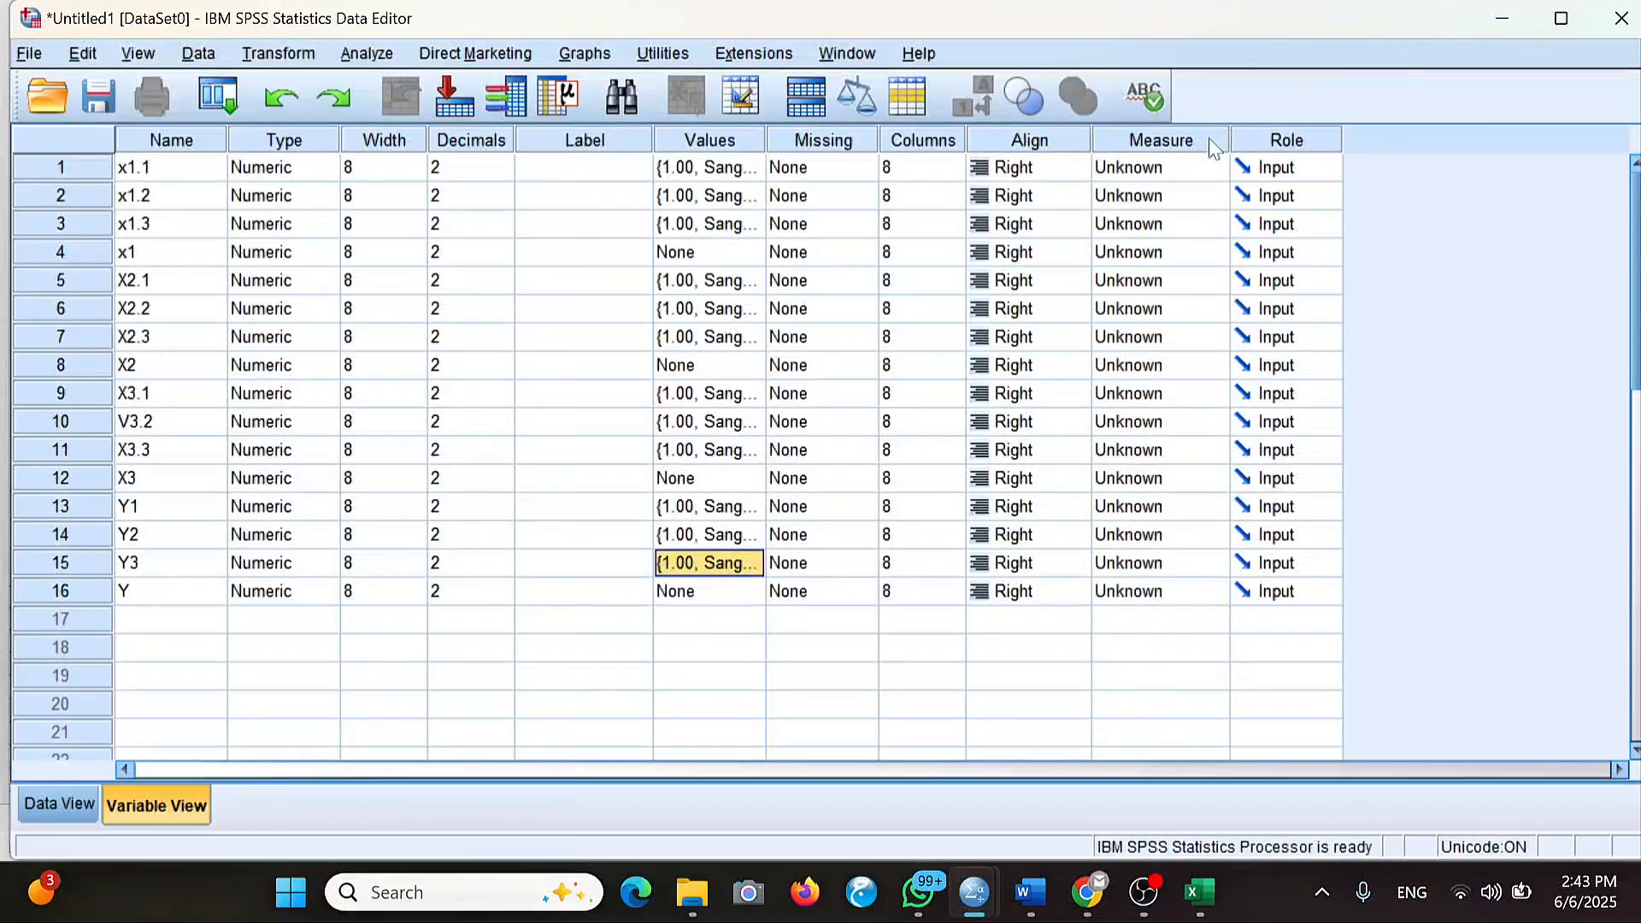
Set the measurement level of x1.1, x1.2 and x1.3 to Ordinal and that of x1 to Scale.
click(1192, 167)
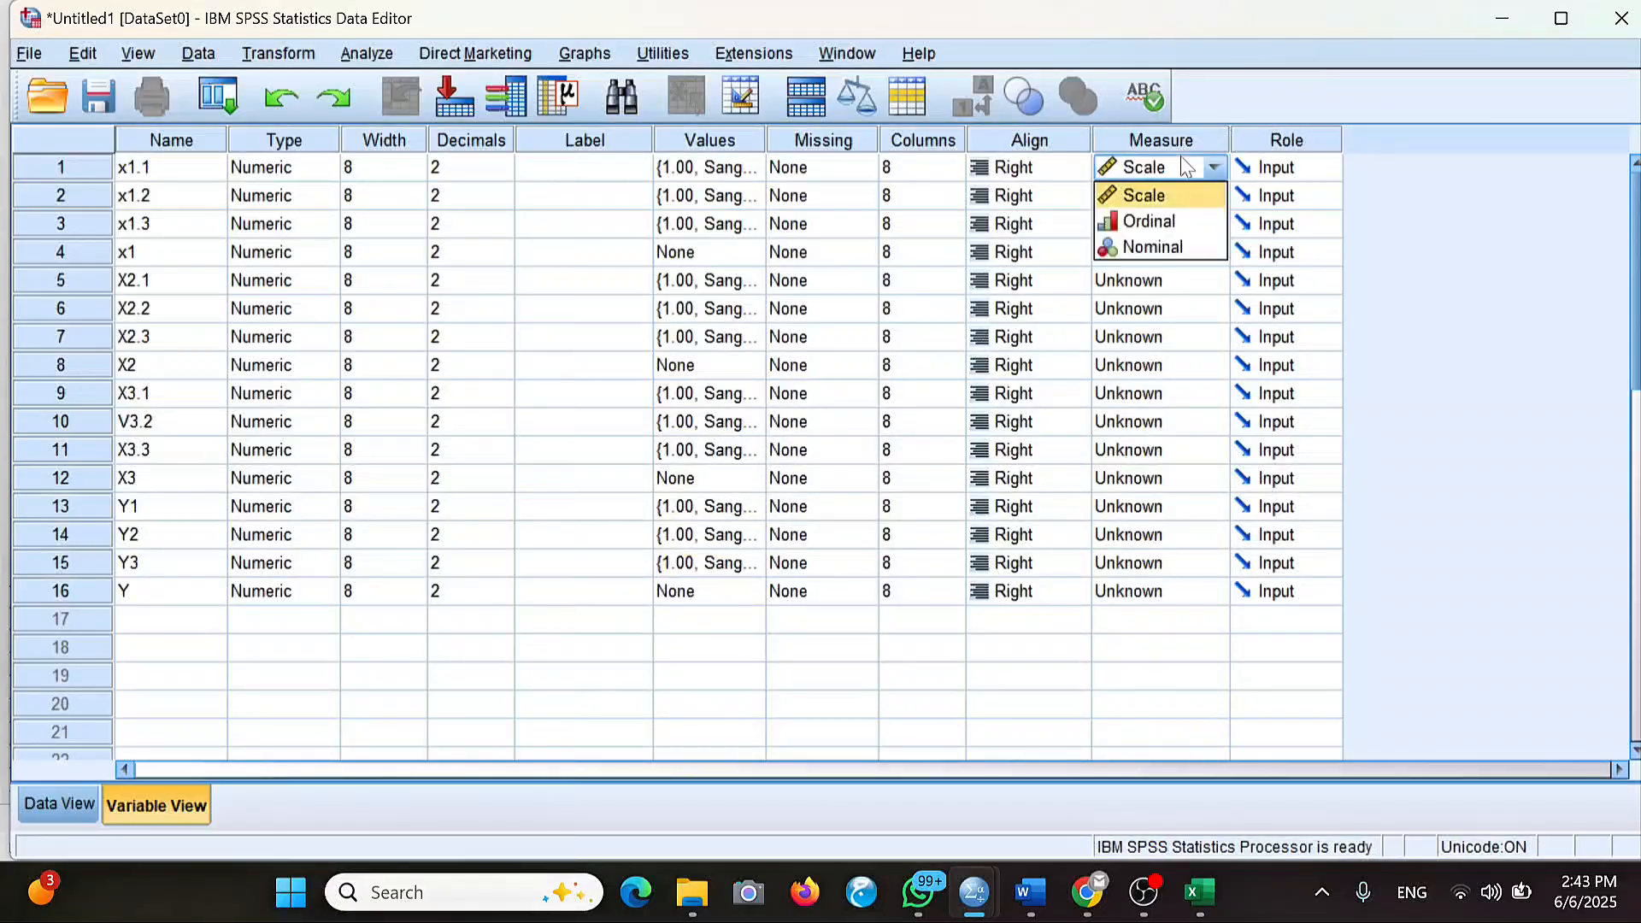
click(1213, 221)
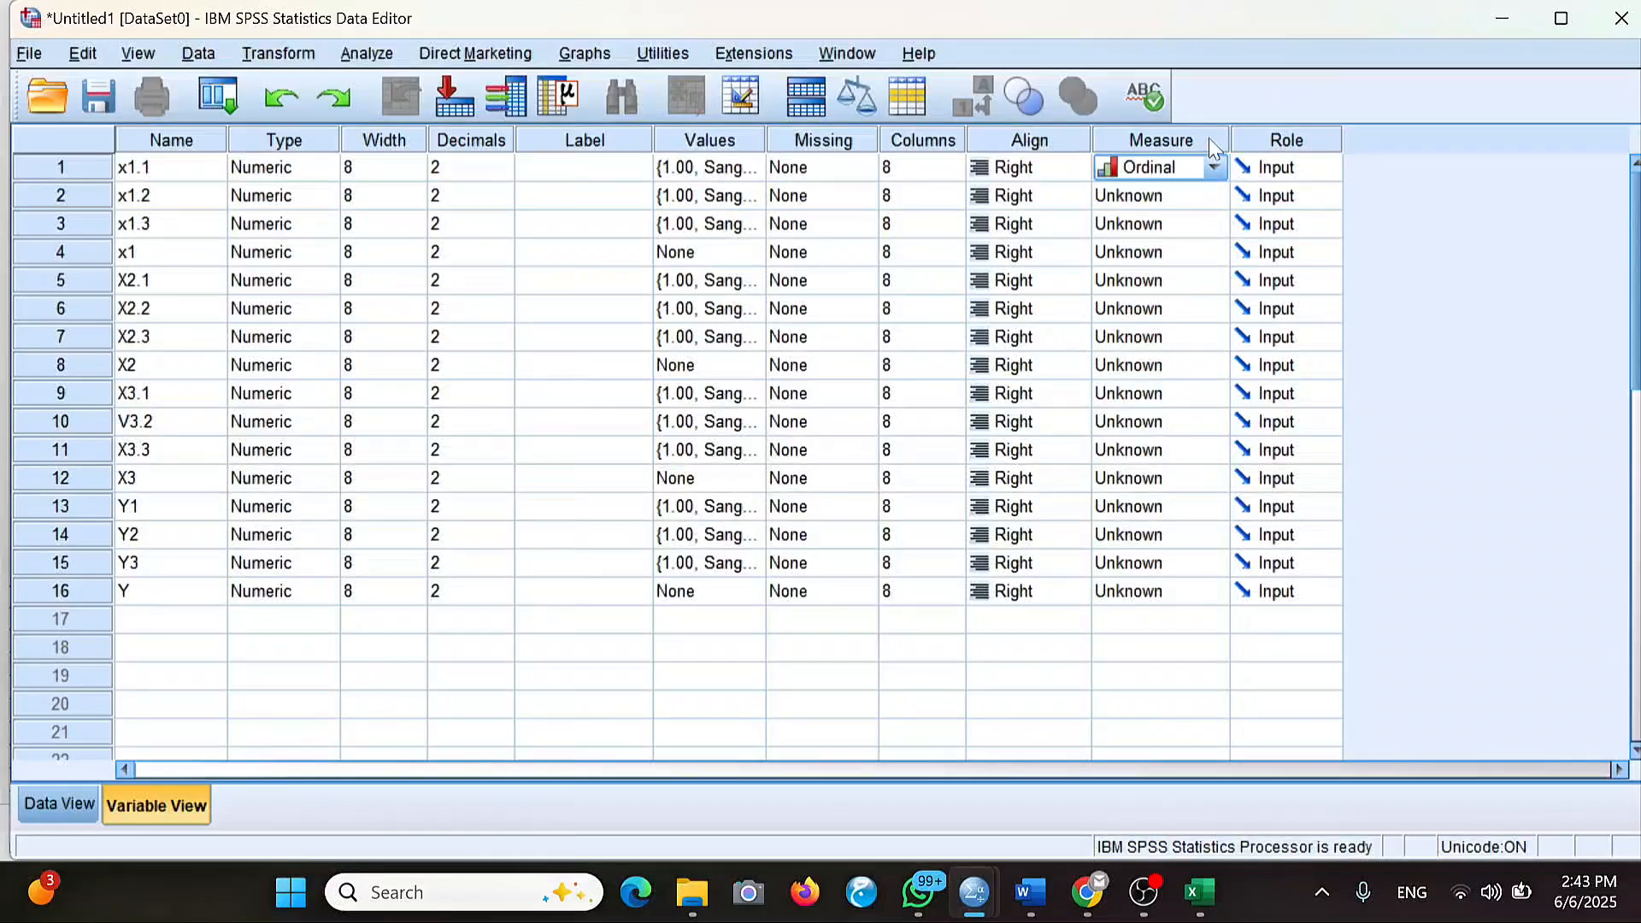
click(1208, 204)
click(1193, 248)
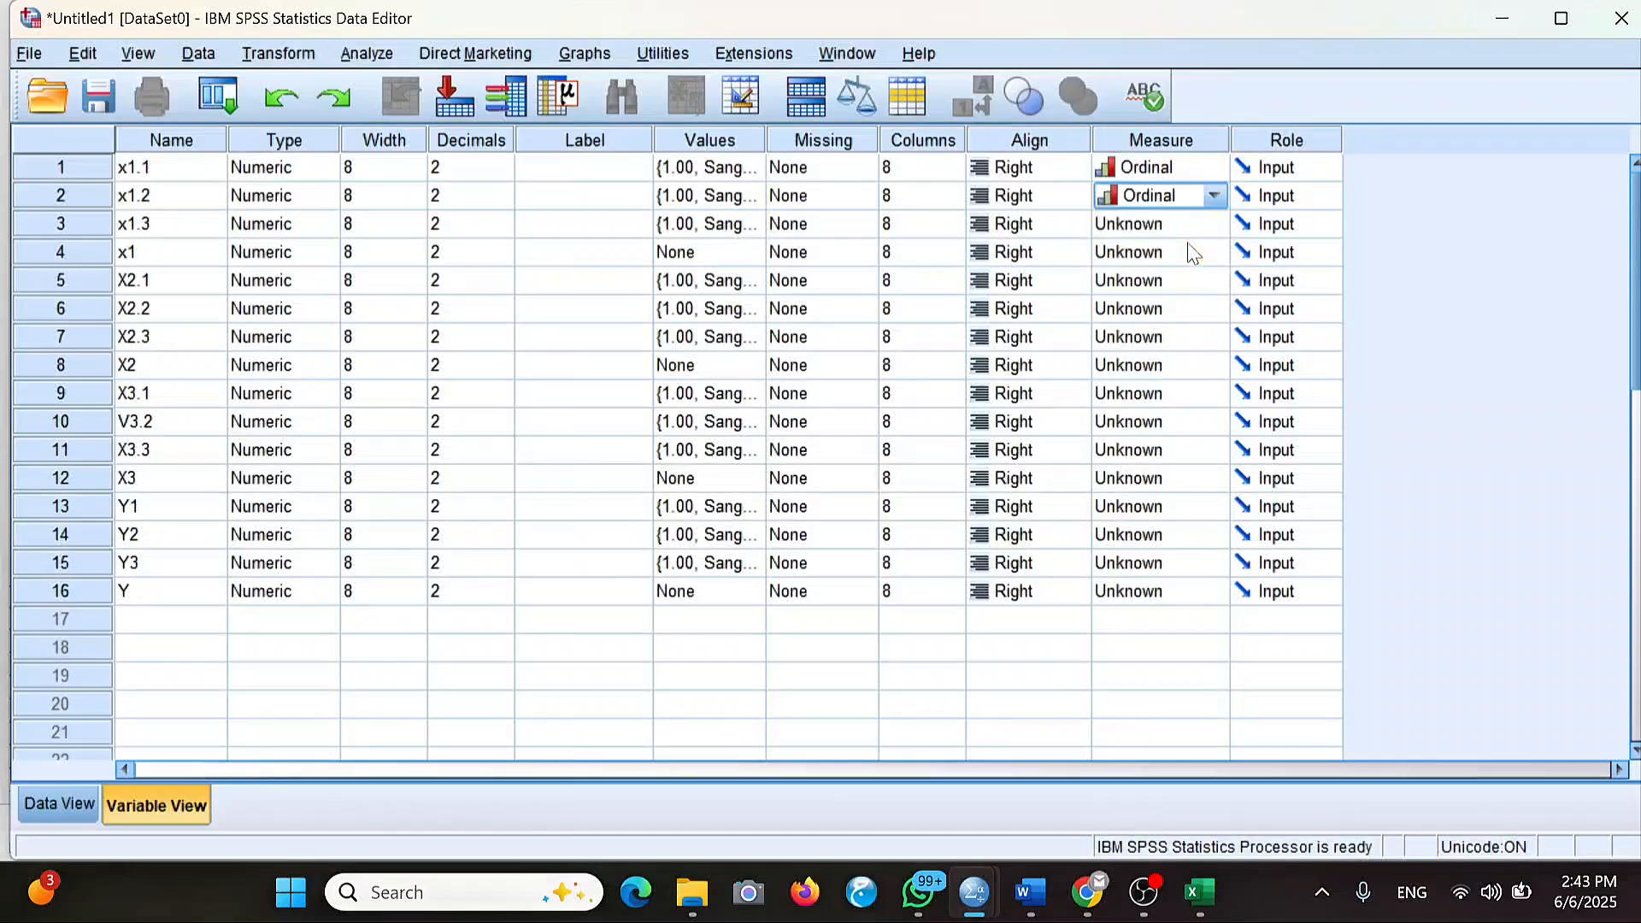
click(1190, 246)
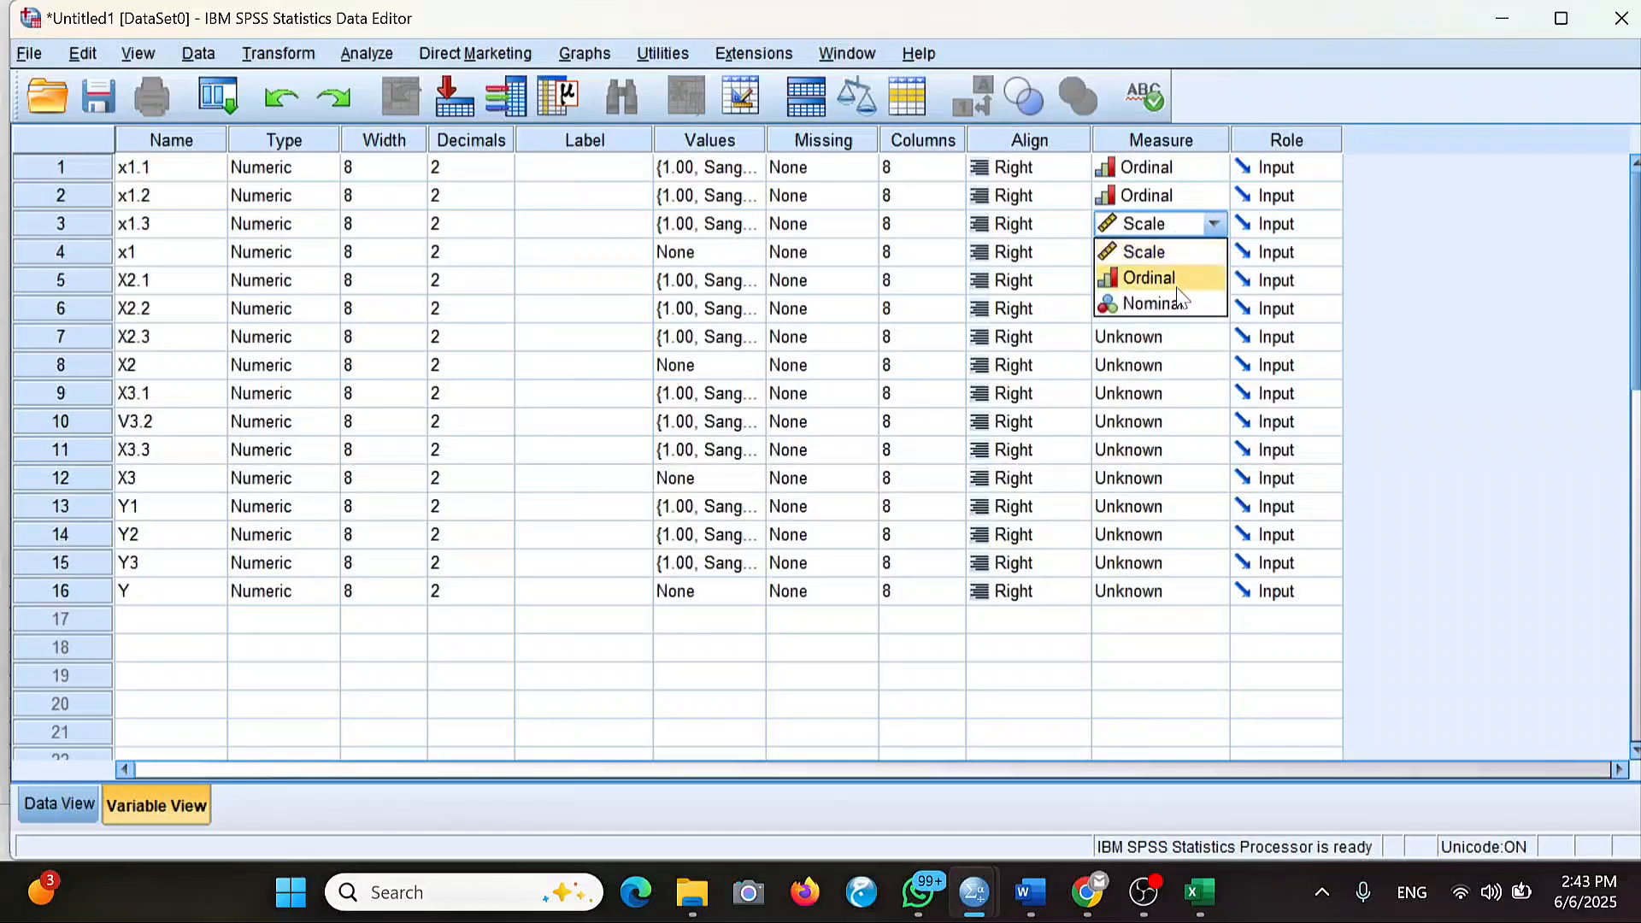
click(1176, 287)
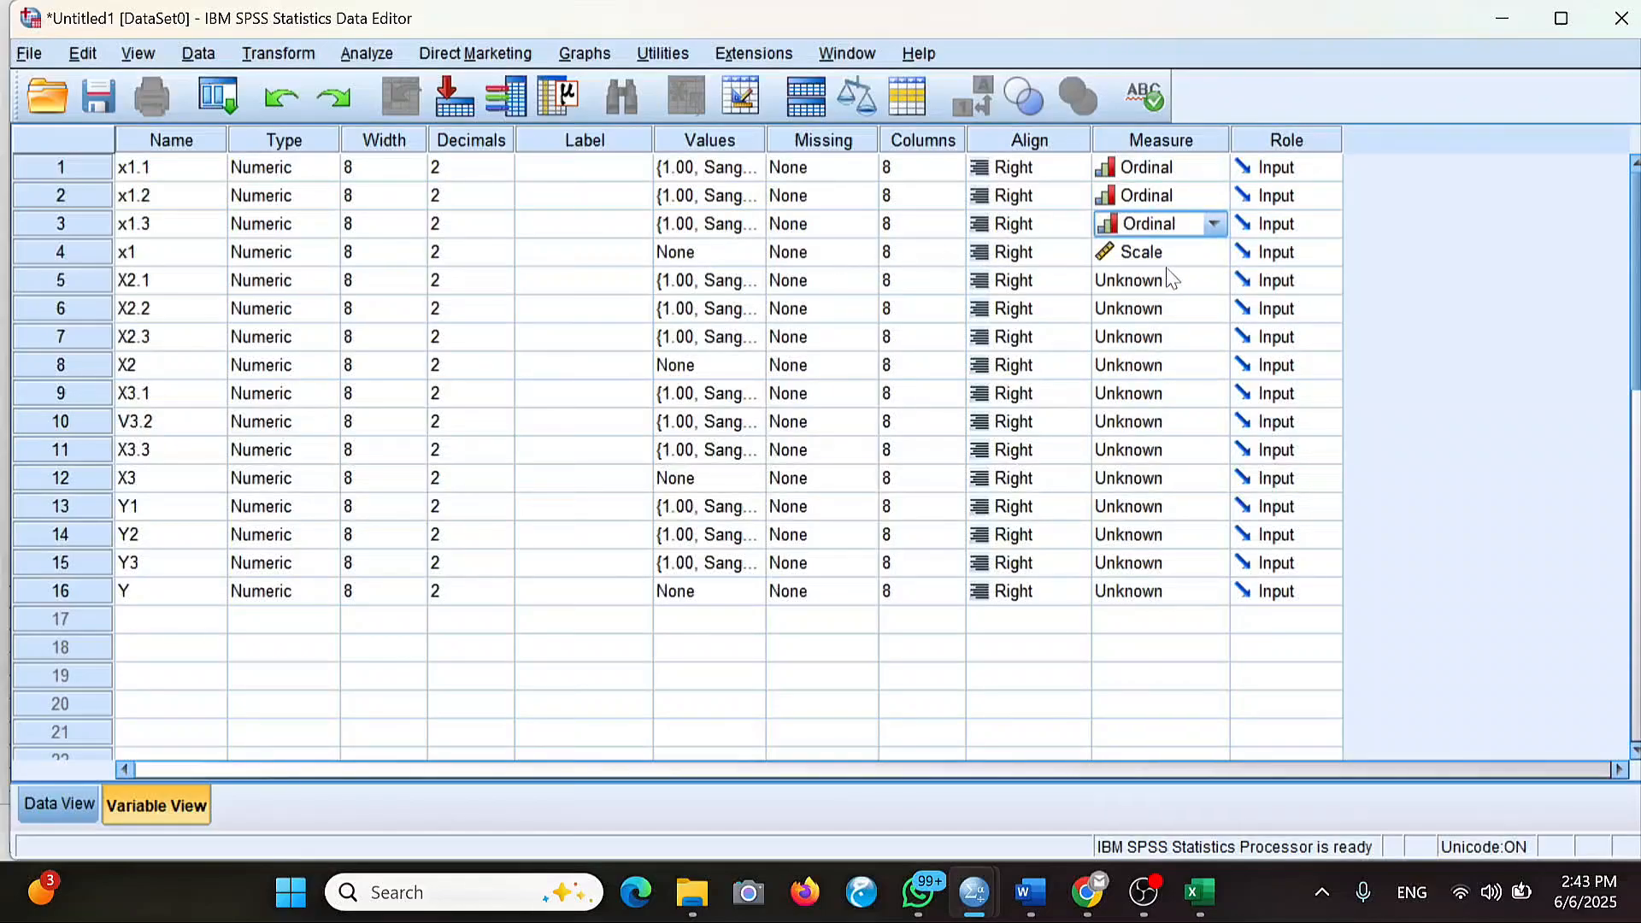
Set the measurement level of X2.1, X2.2 and X2.3 to Ordinal and that of the total X2 to Scale.
click(1138, 291)
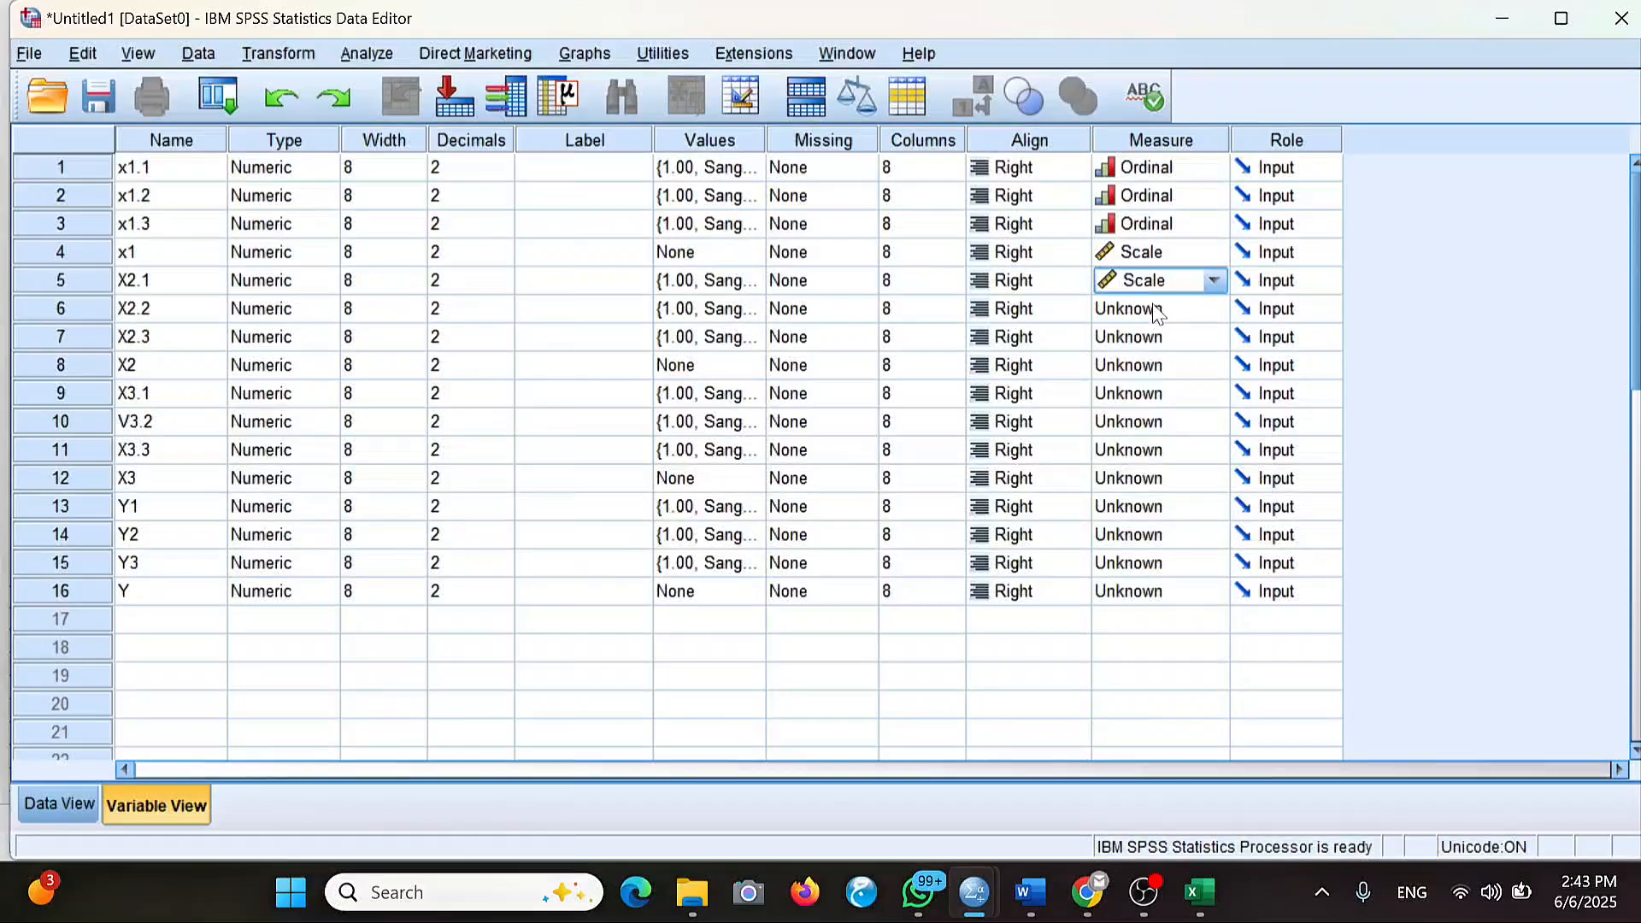
click(1217, 282)
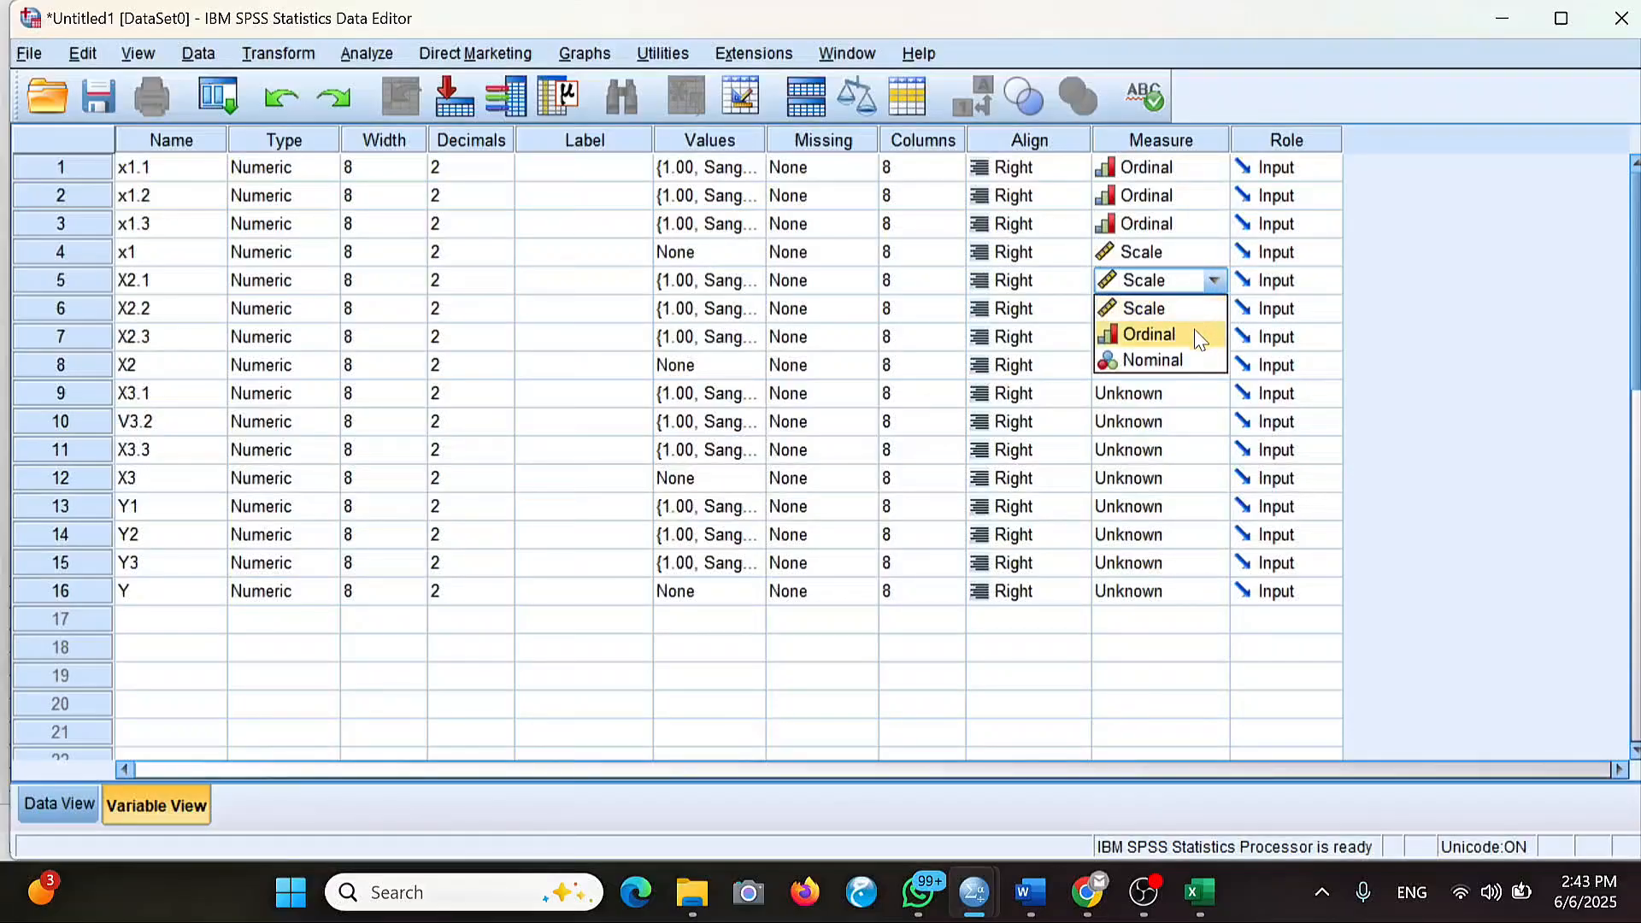
click(1200, 334)
click(1149, 309)
click(1214, 308)
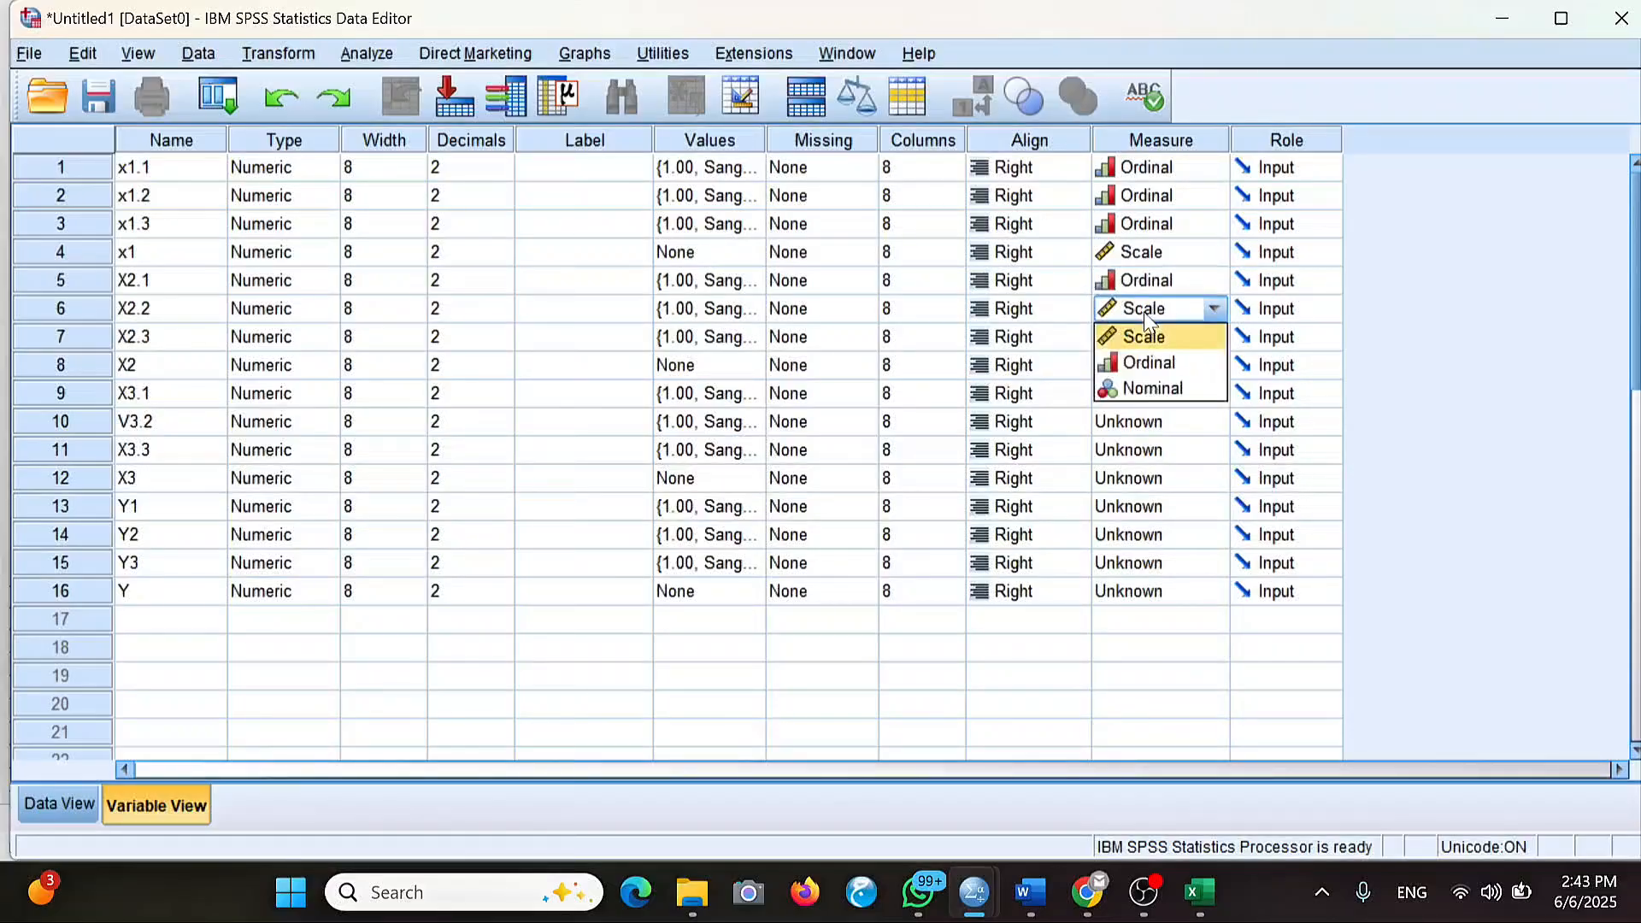
click(1198, 362)
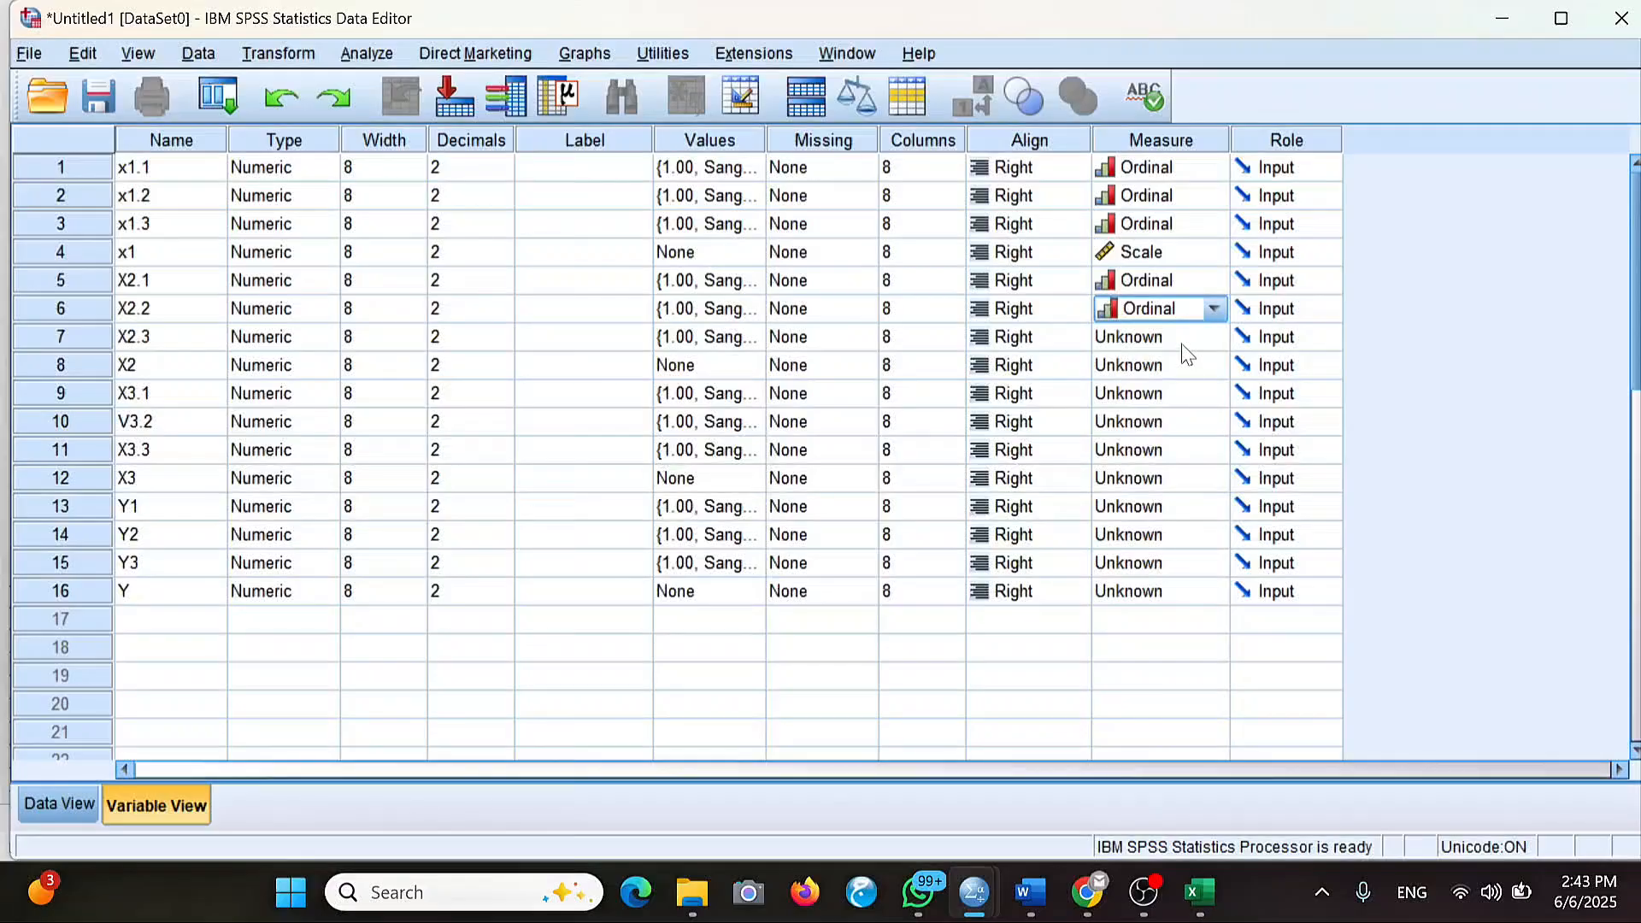
click(1181, 342)
click(1214, 336)
click(1183, 389)
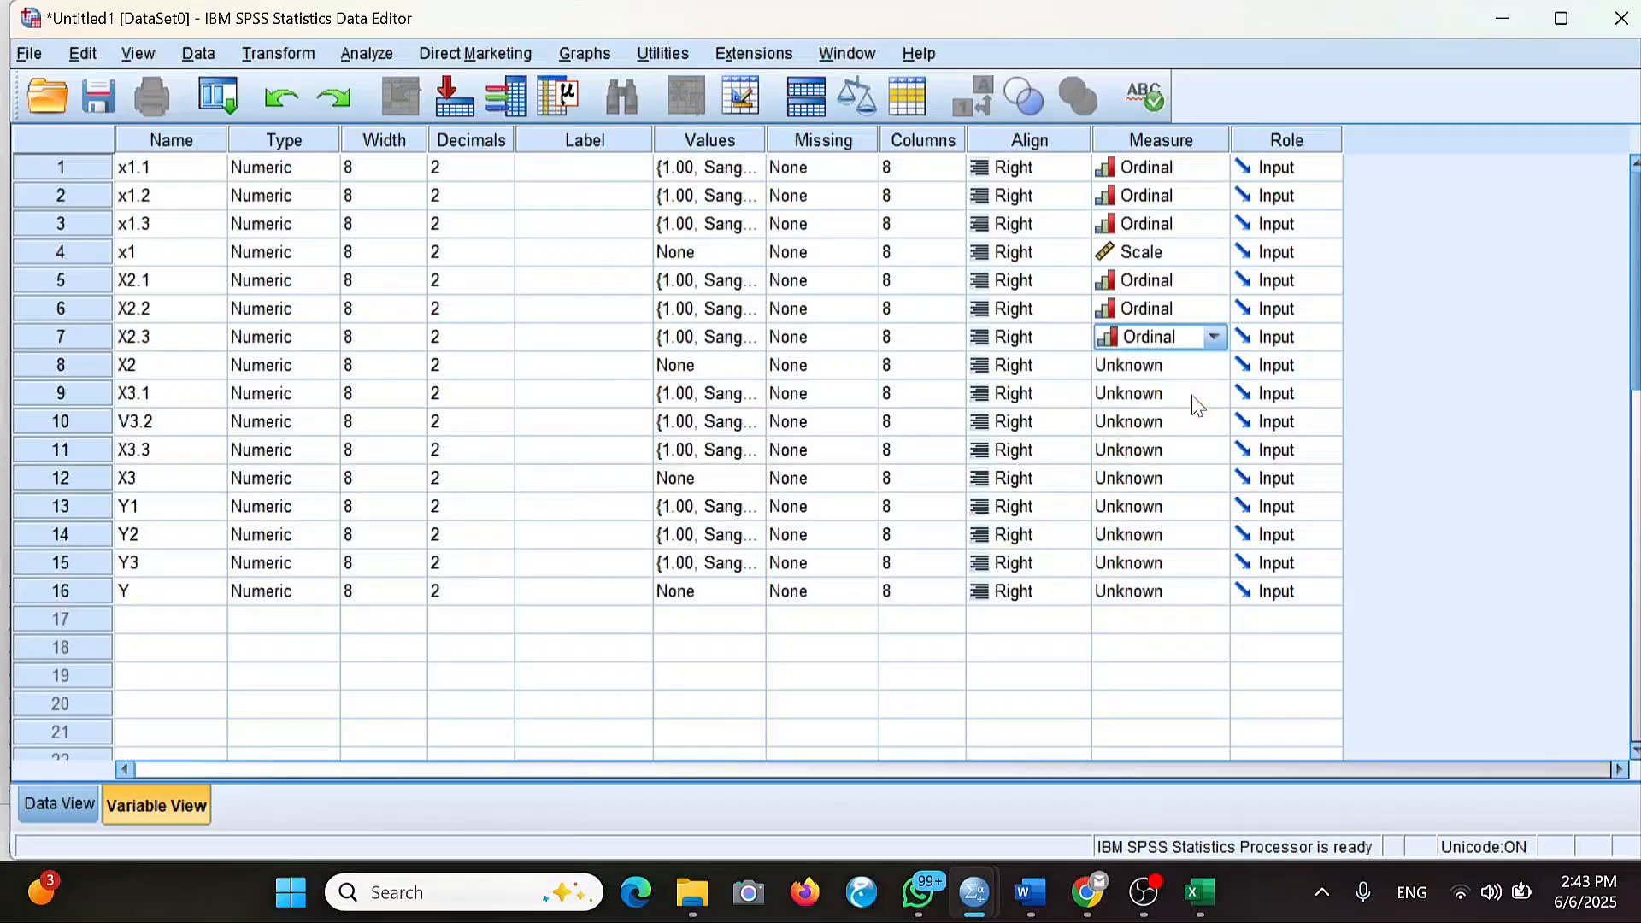
double_click(1175, 369)
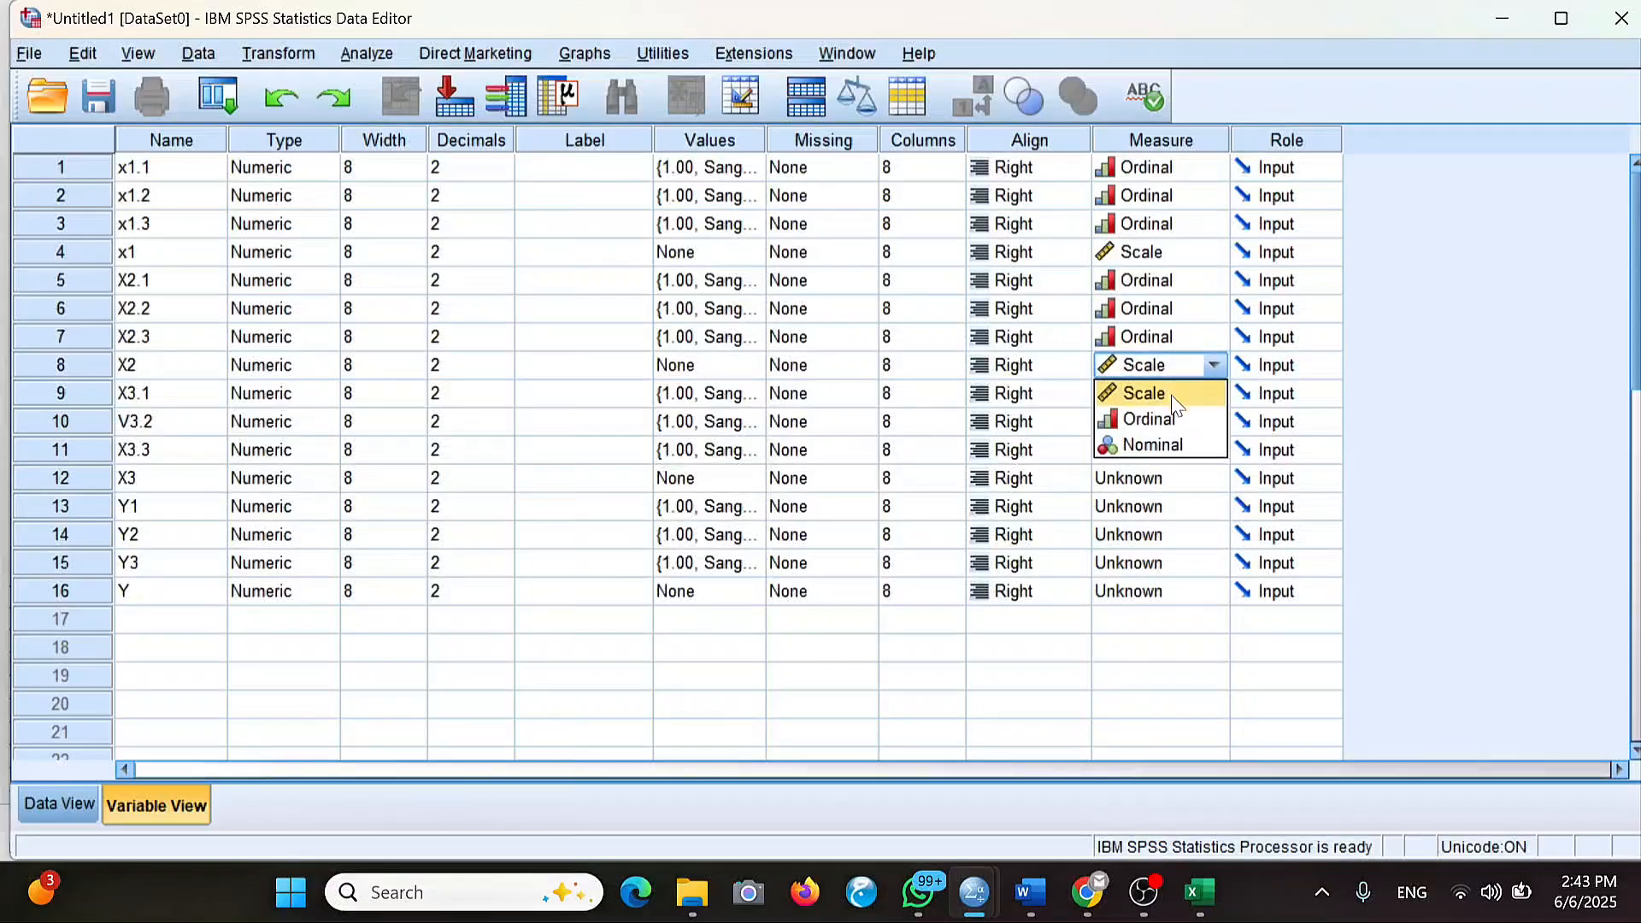
click(1173, 395)
Set the measurement level of X3.1, V3.2 and X3.3 to Ordinal and that of the total X3 to Scale.
double_click(1171, 395)
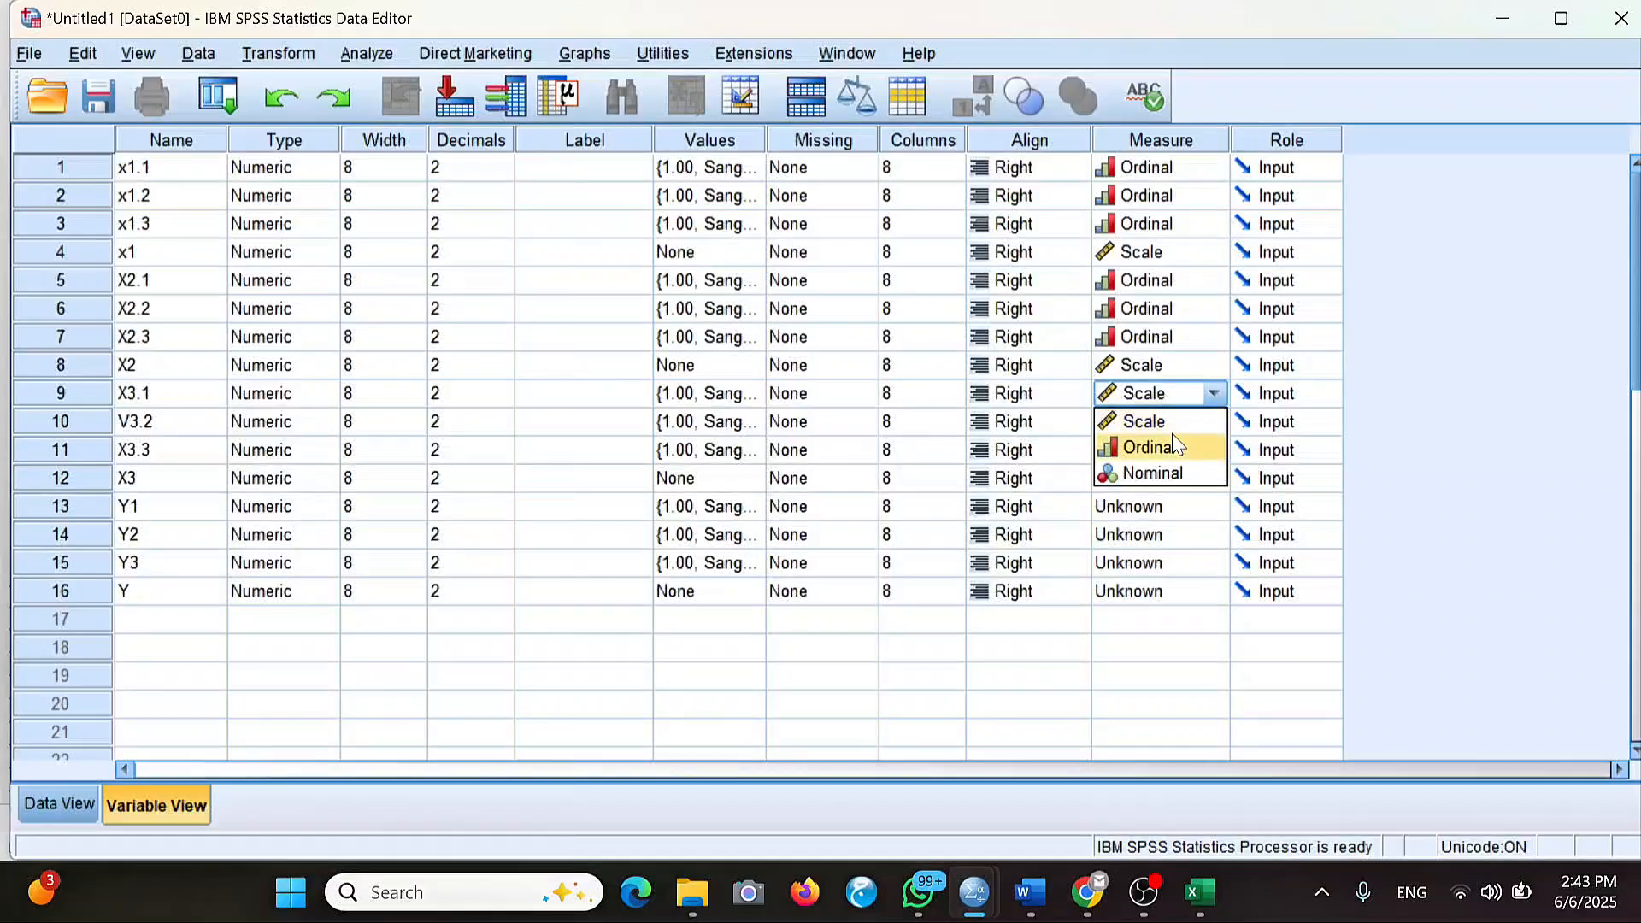
click(1172, 446)
double_click(1160, 423)
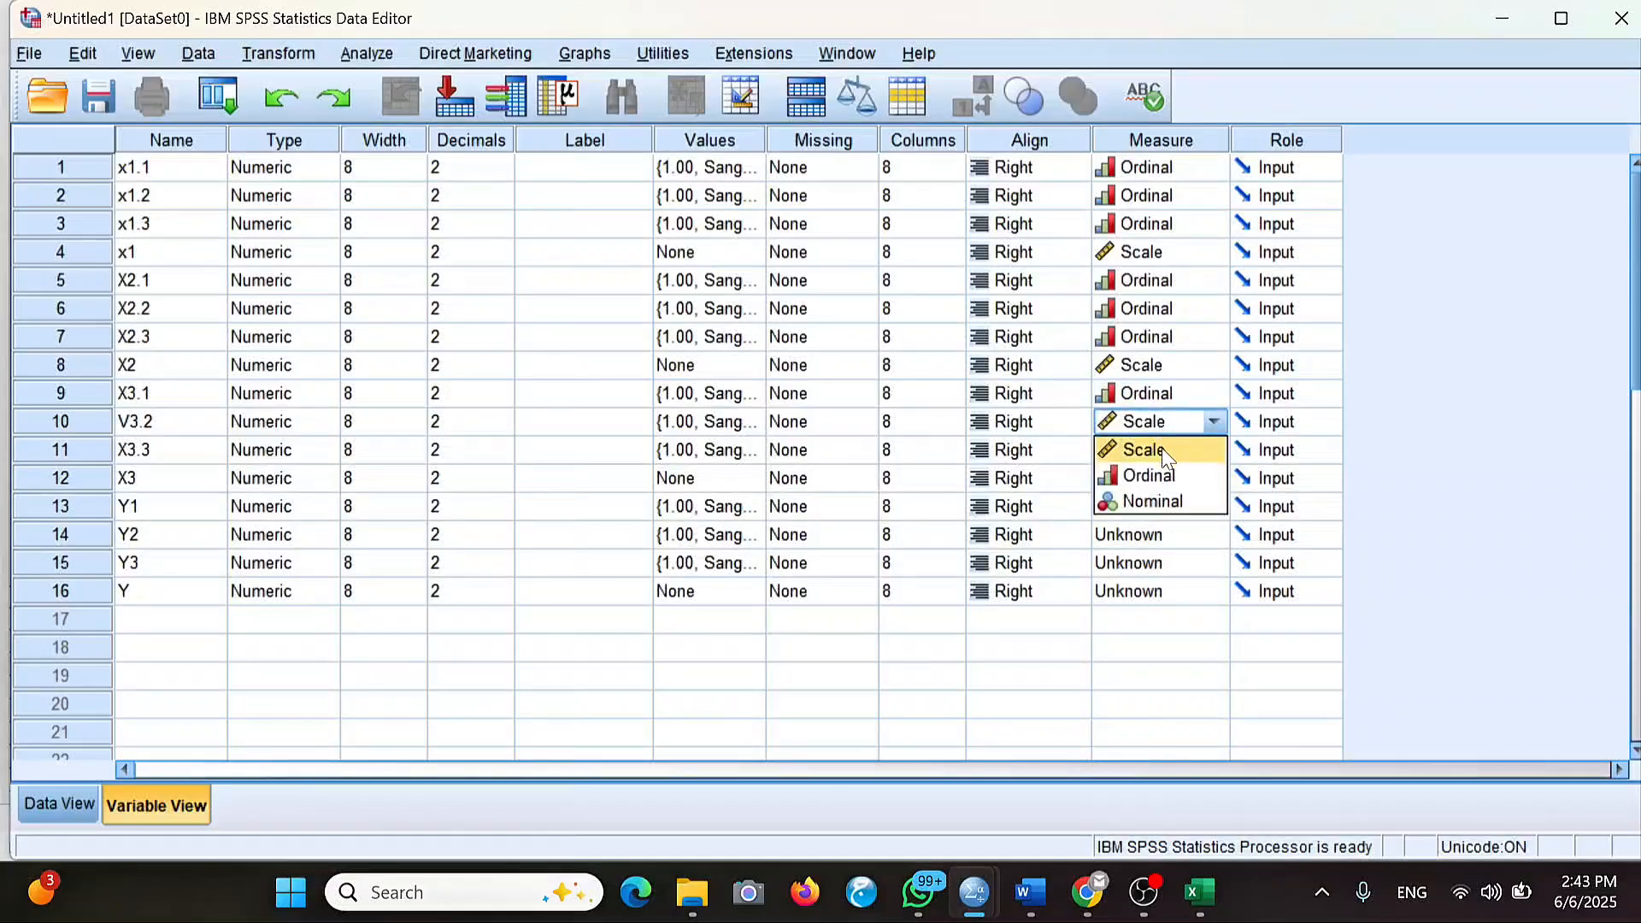
click(1166, 481)
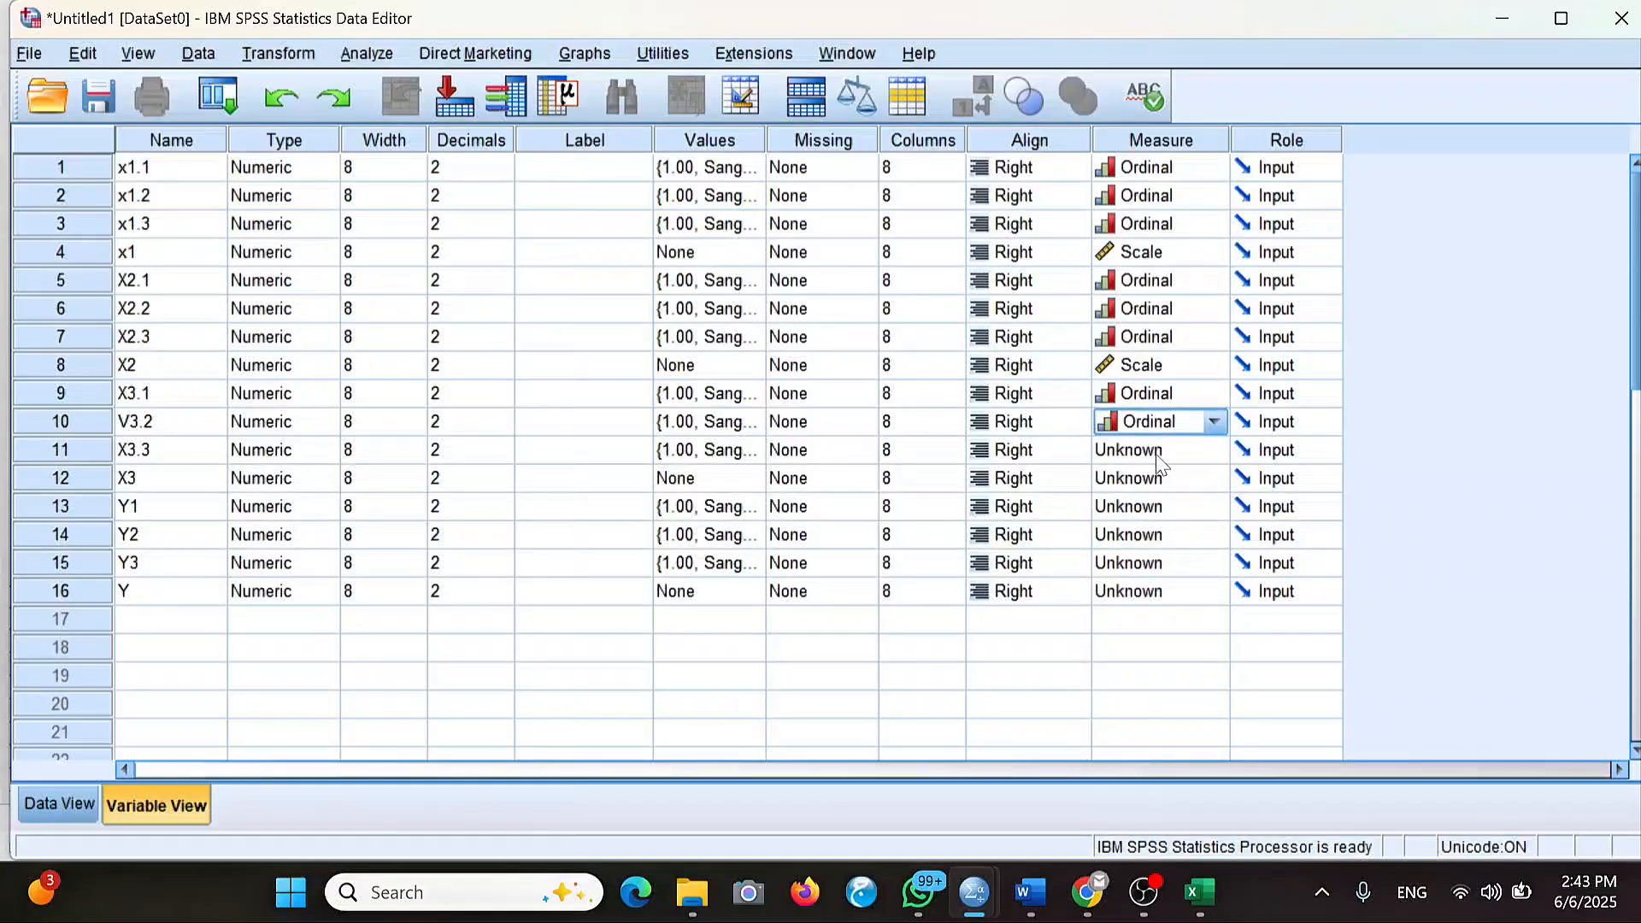
double_click(1155, 454)
click(1162, 504)
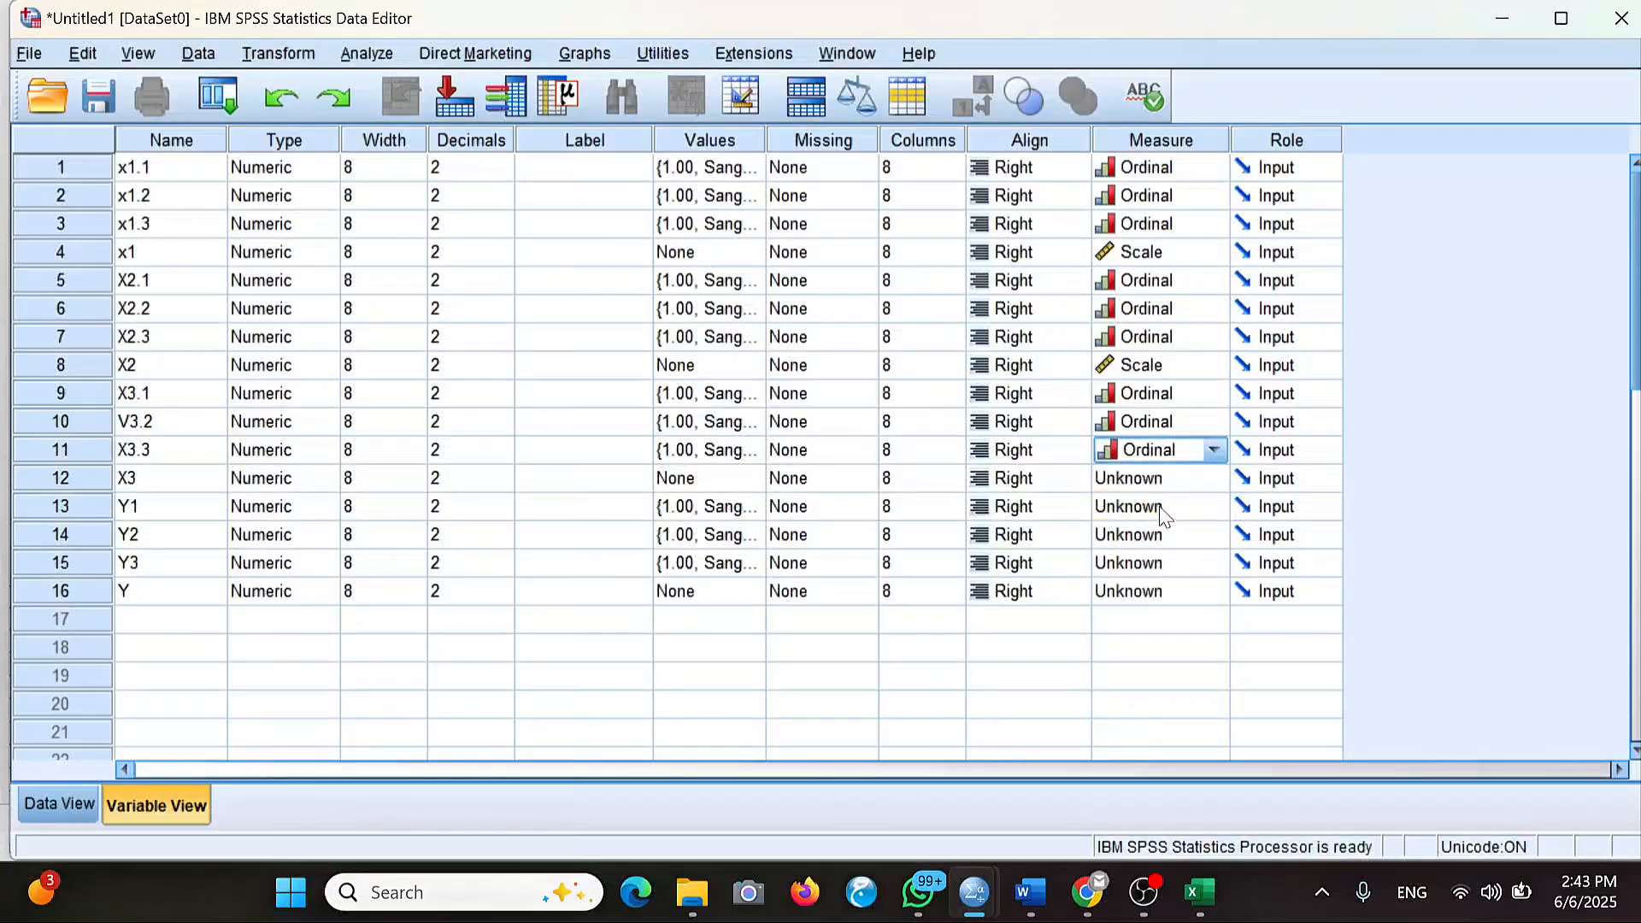
double_click(1129, 484)
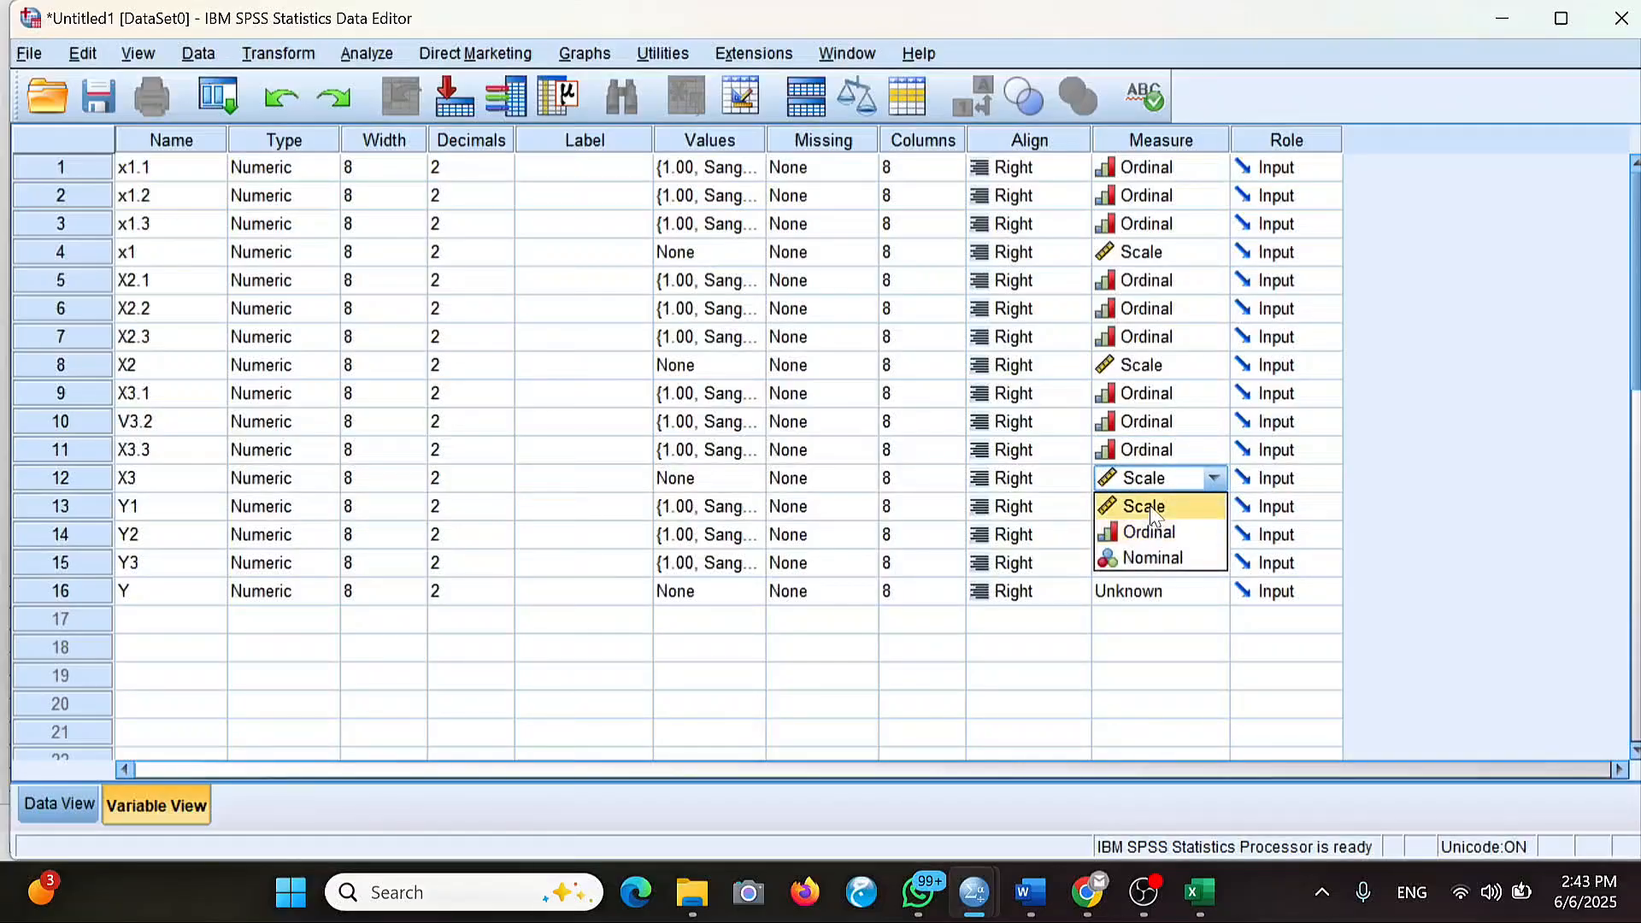
click(1150, 505)
Set the measurement level of Y1, Y2 and Y3 to Ordinal and that of the total Y to Scale.
double_click(1154, 511)
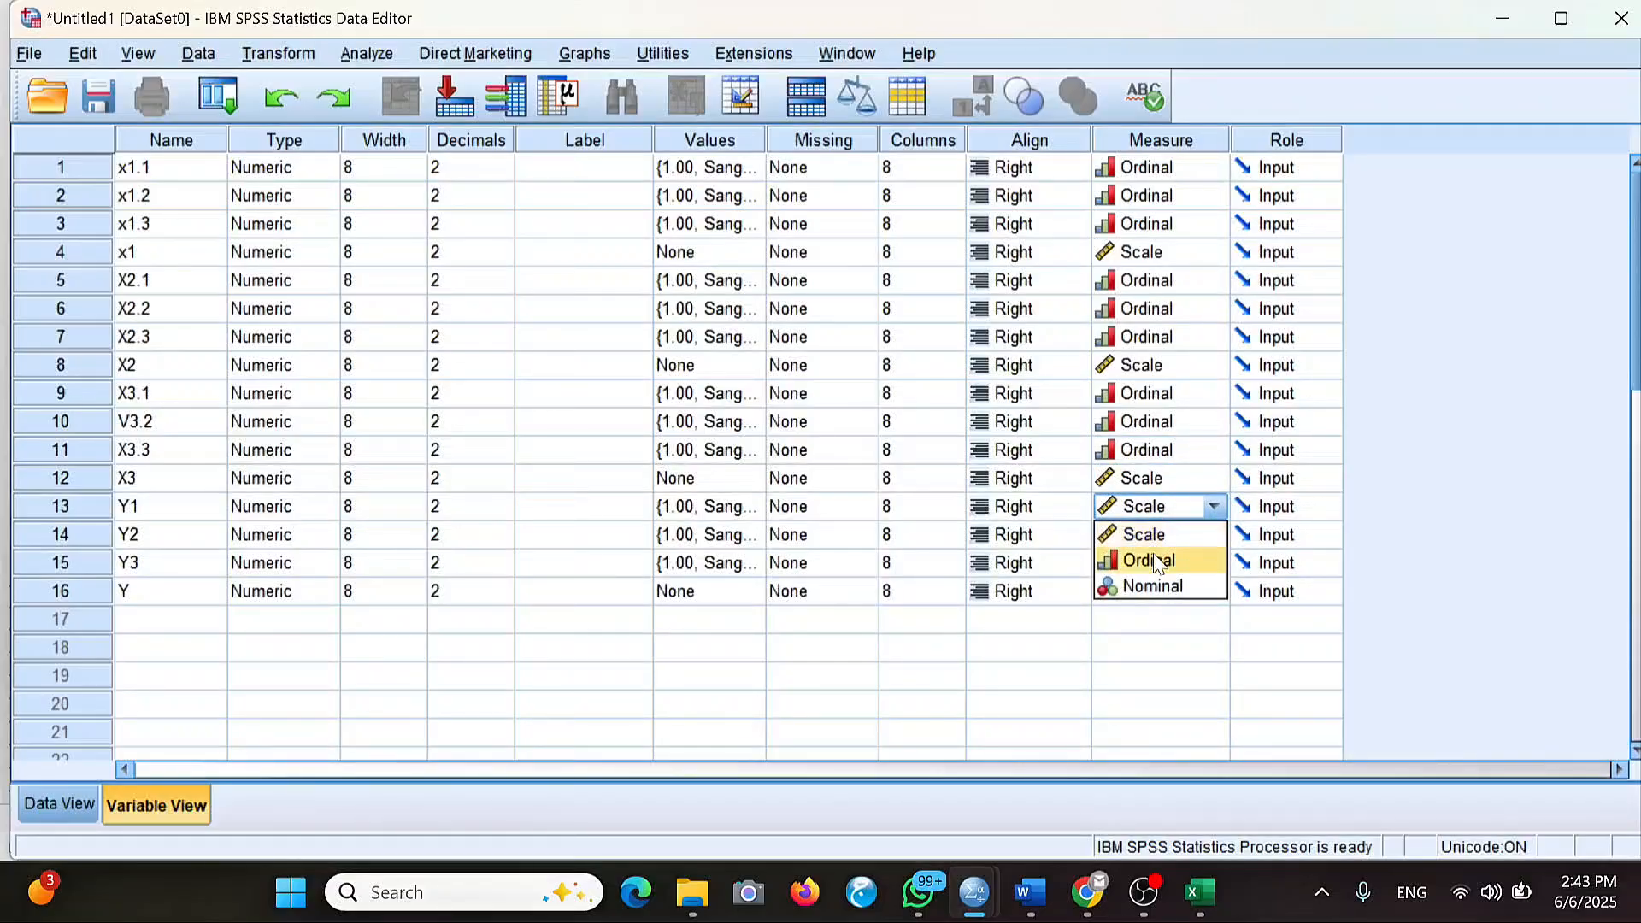
click(1155, 563)
double_click(1147, 537)
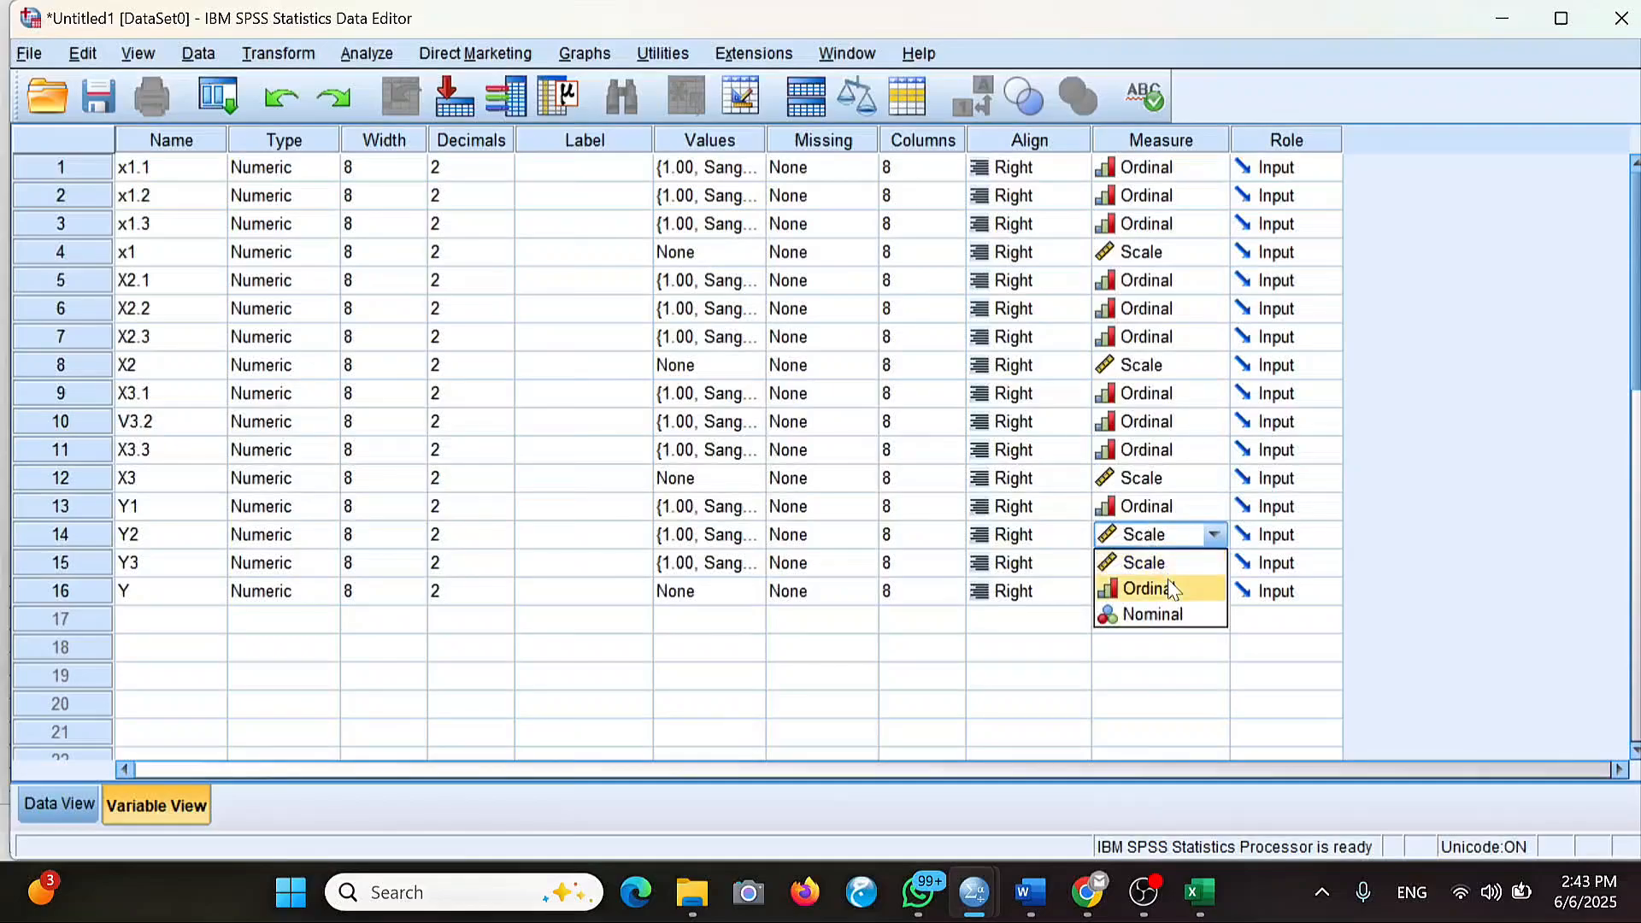
click(1172, 587)
double_click(1151, 564)
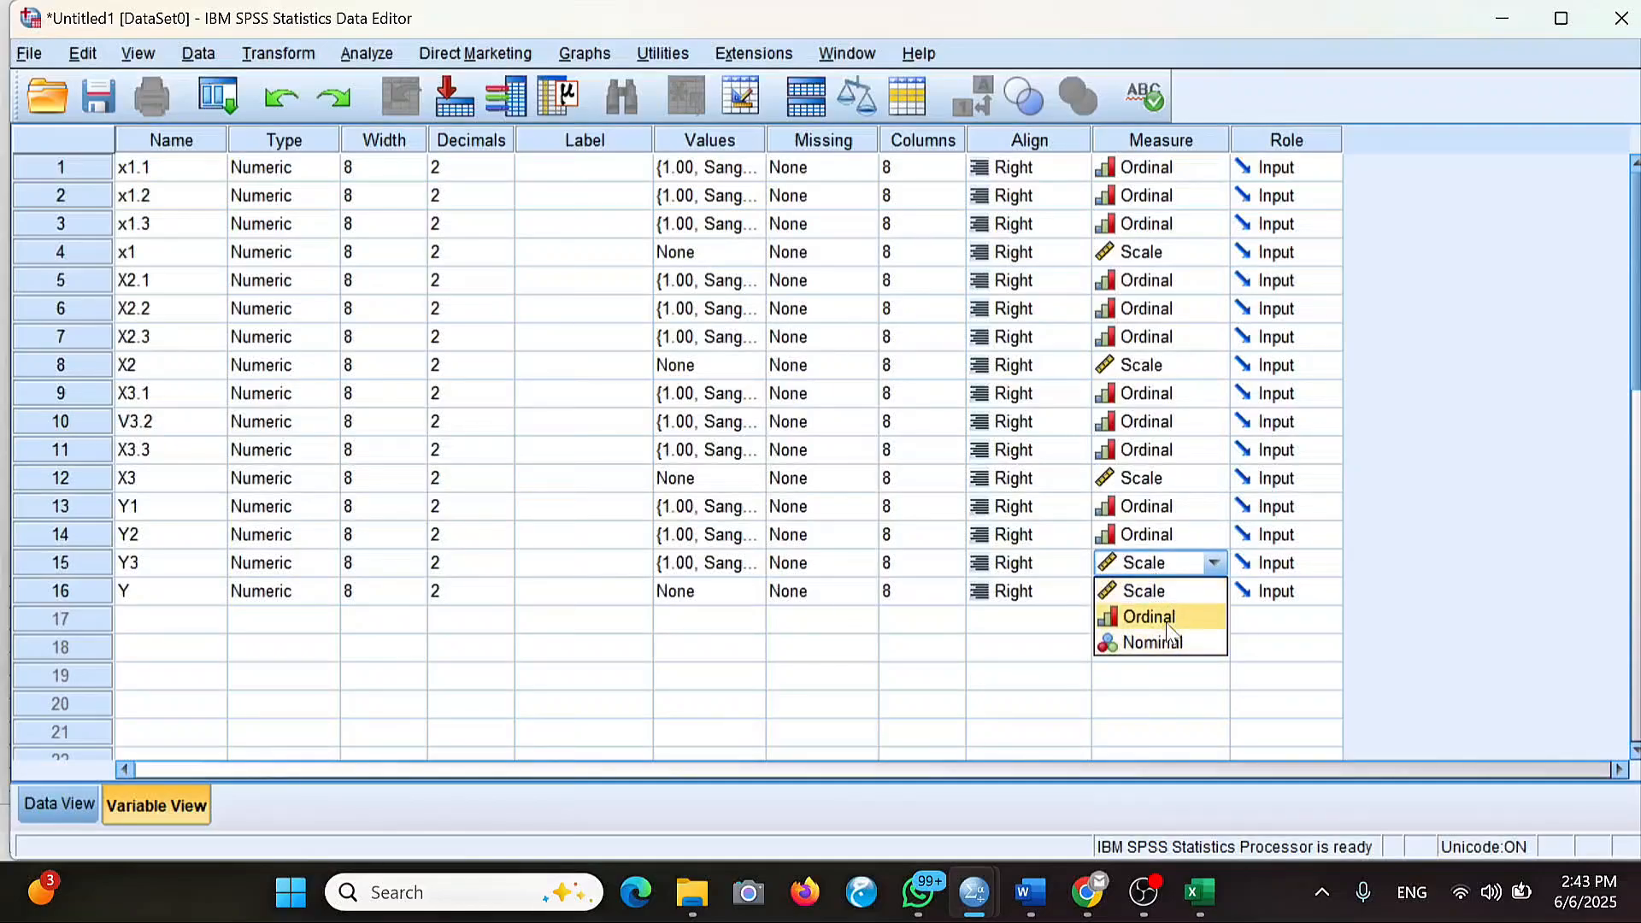
click(1166, 619)
double_click(1152, 593)
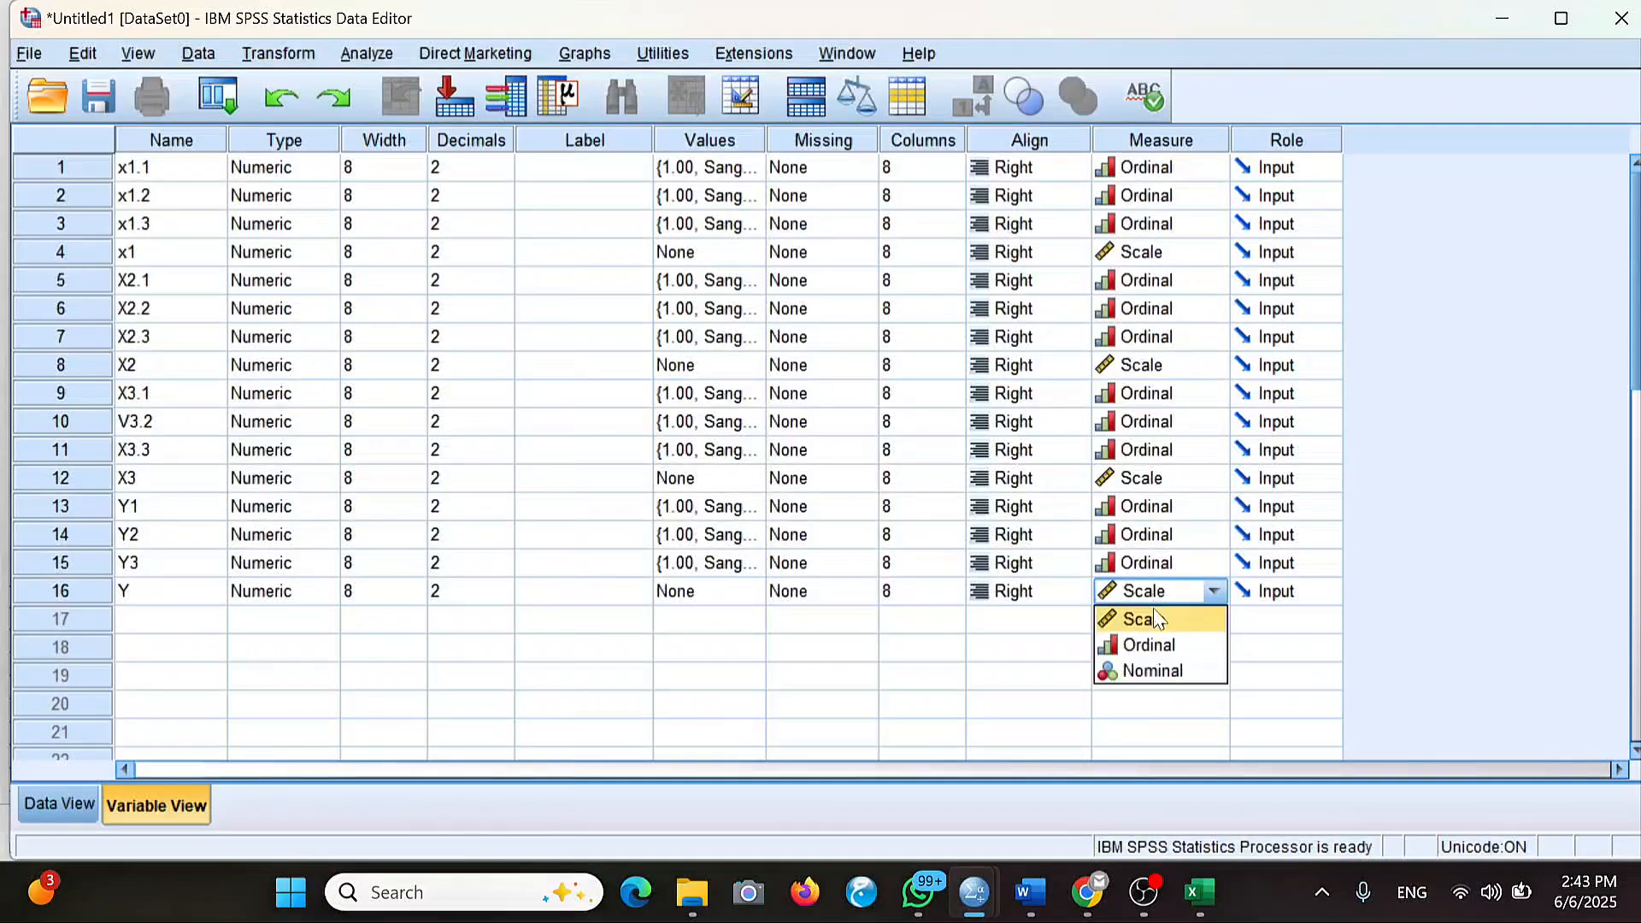
click(1158, 619)
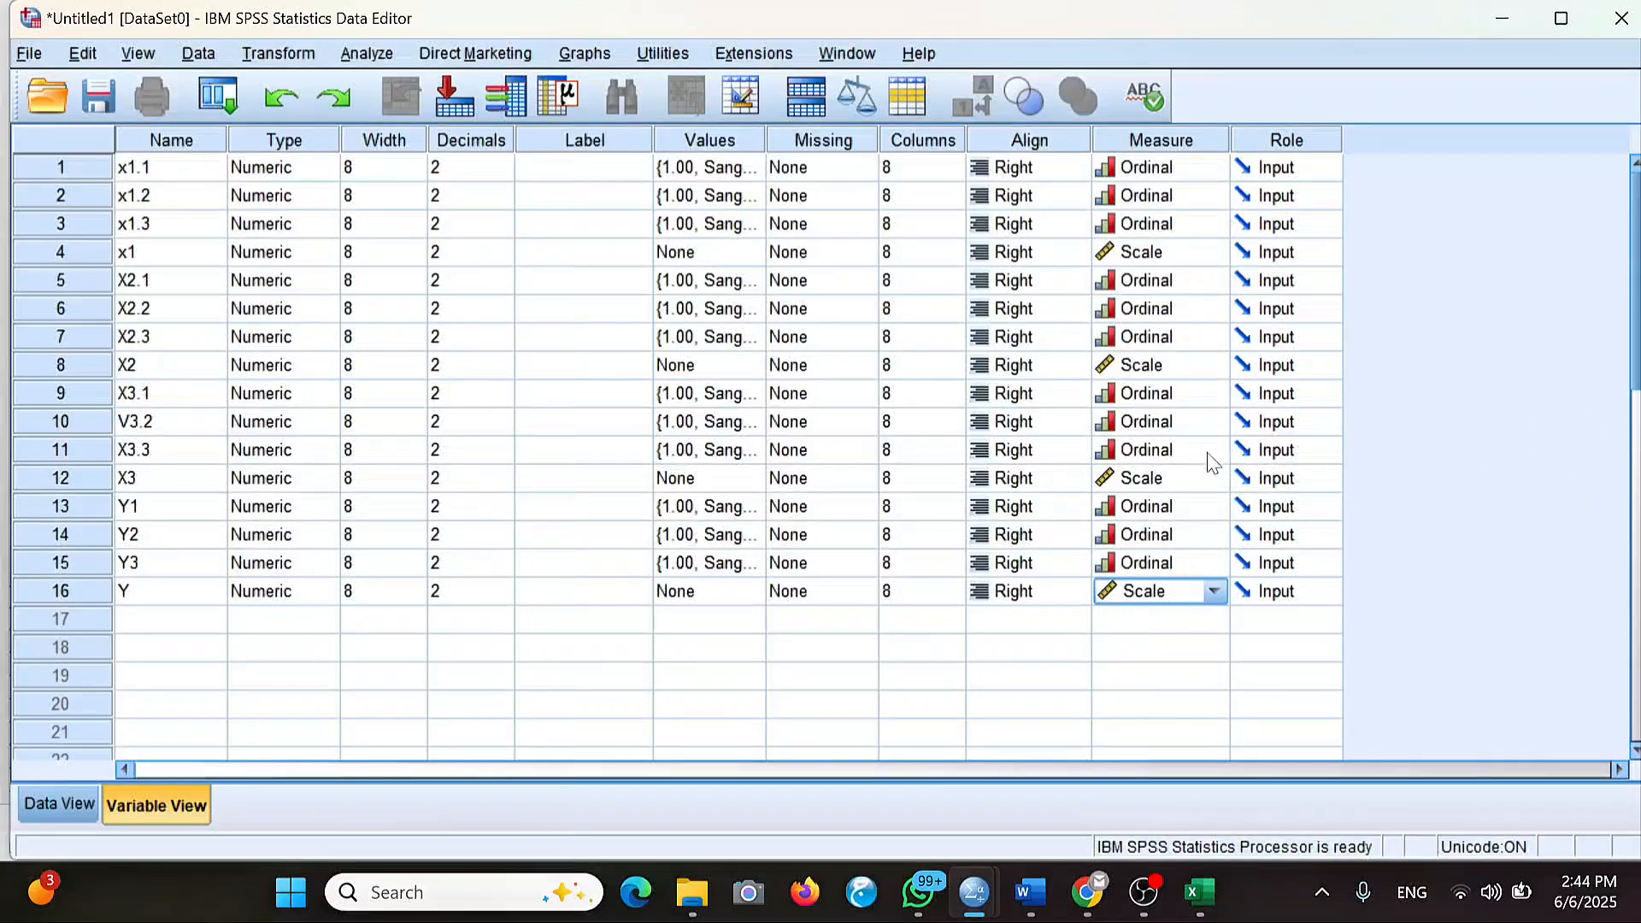
Show the empty SPSS data grid, then in Excel copy the scores from X1.1 through Y for all respondents, B13:Q102.
click(63, 802)
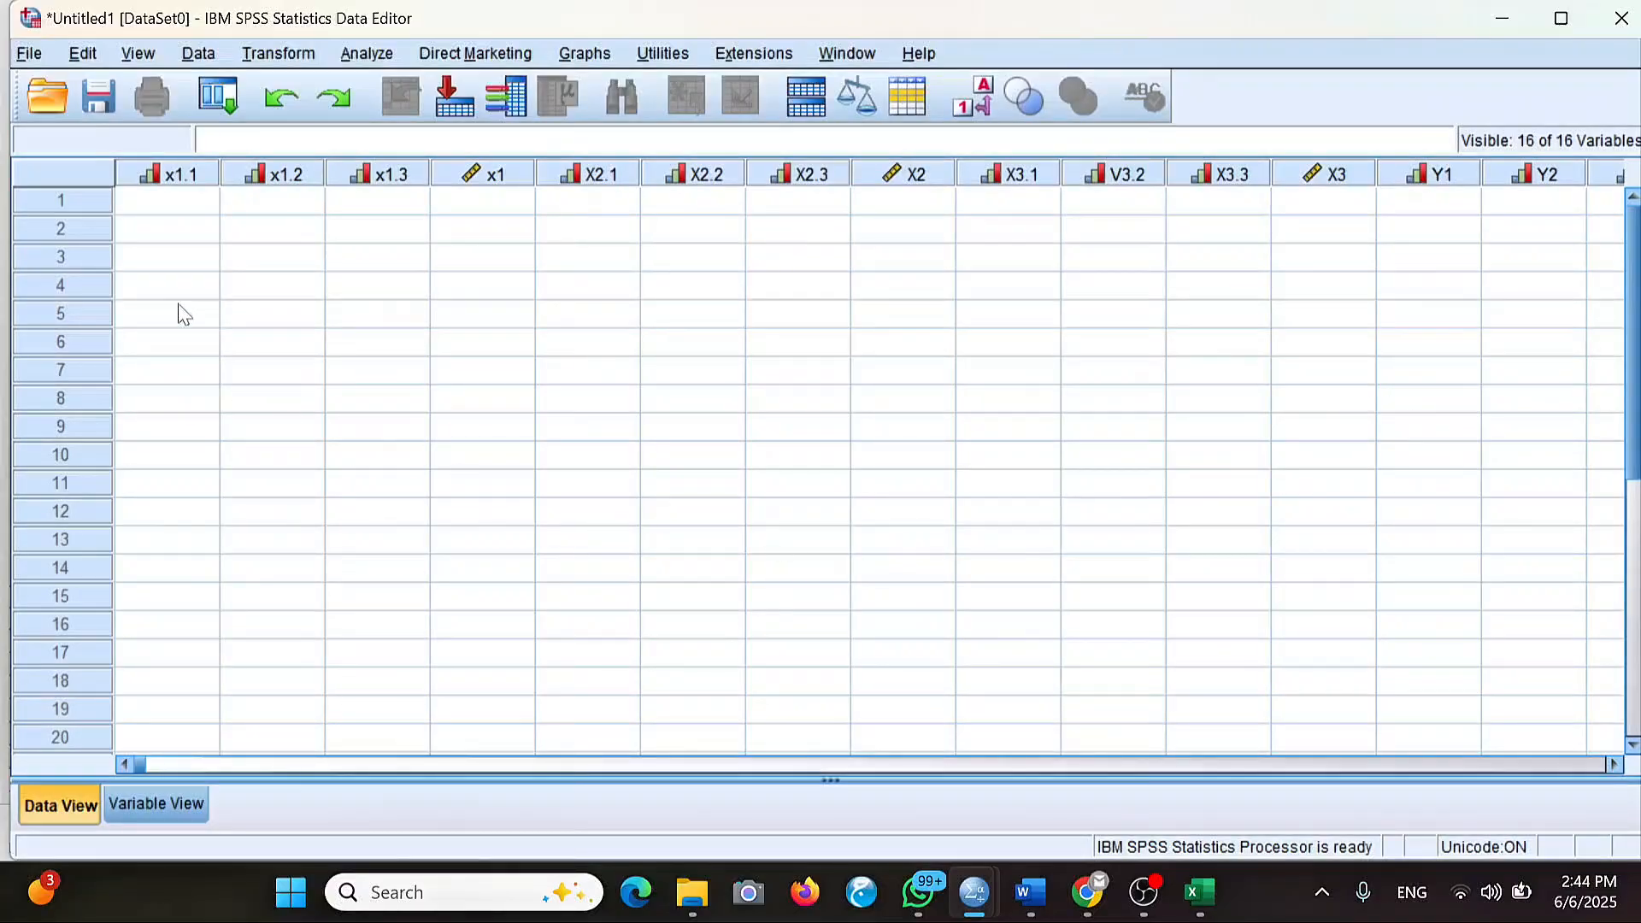
click(1199, 892)
scroll(520, 610, down, 2)
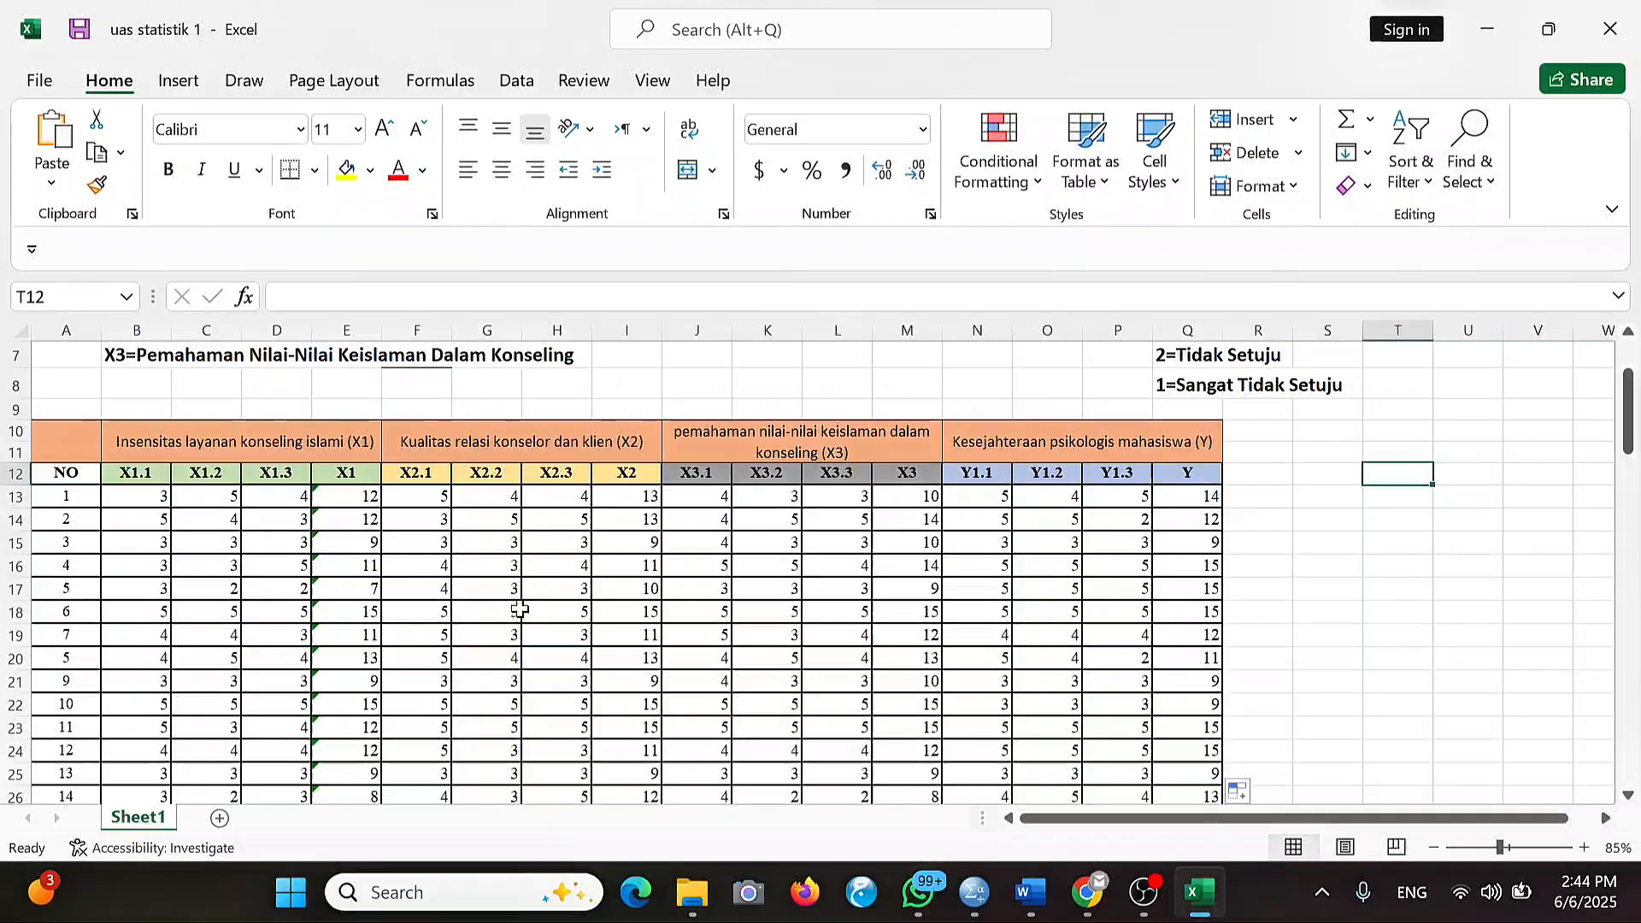
click(121, 494)
drag(120, 495, 1201, 623)
key(ctrl+c)
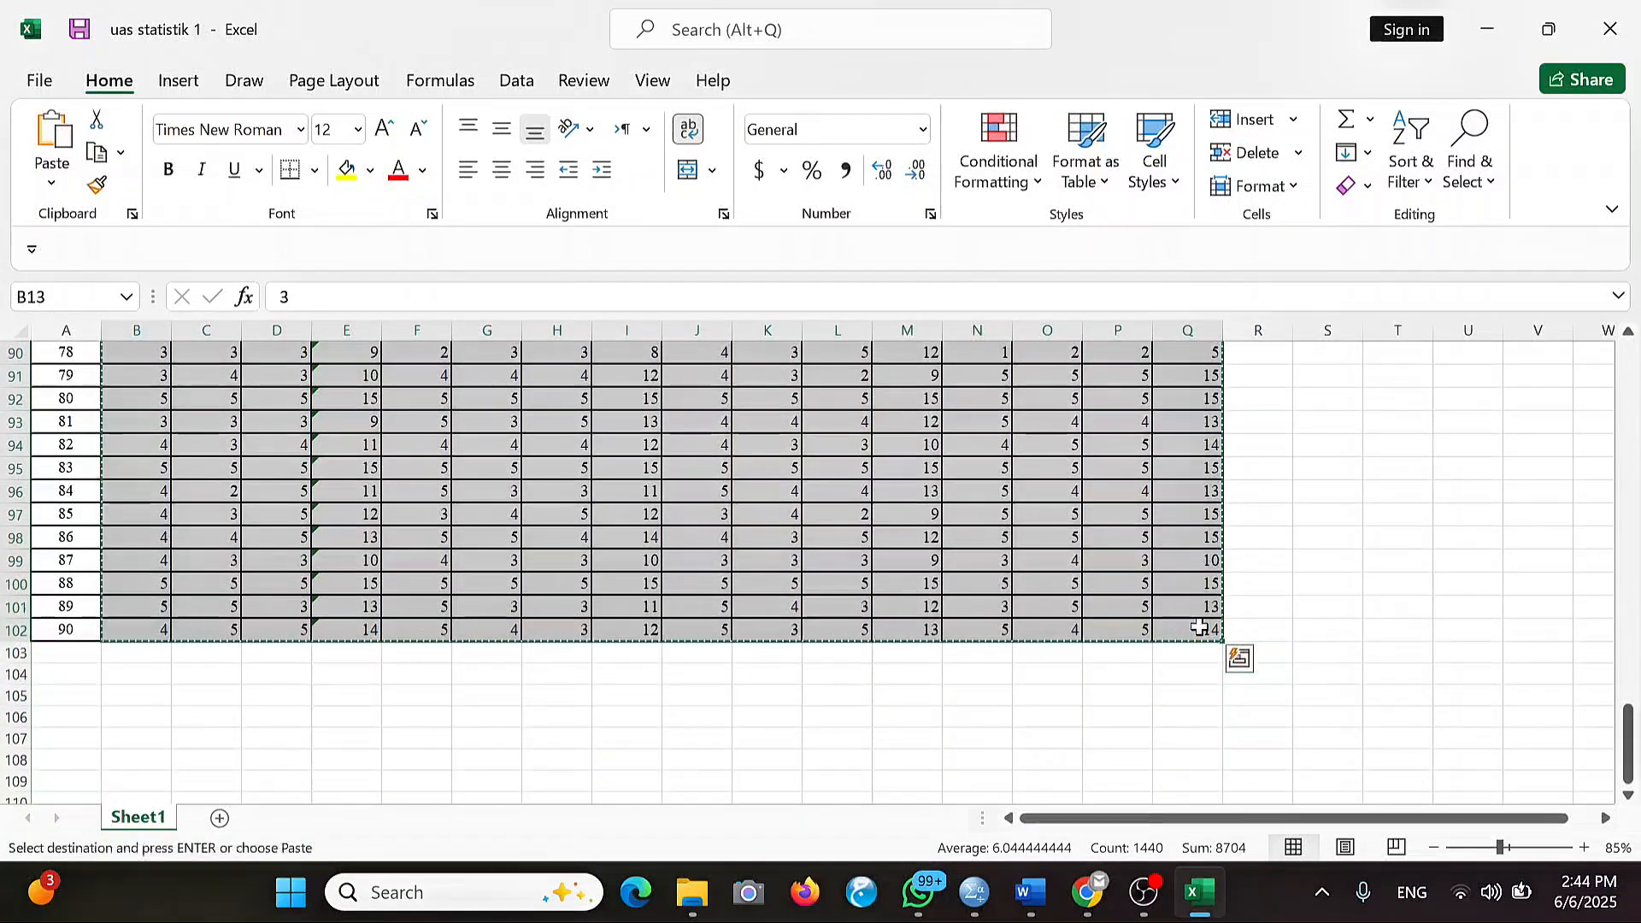
Switch to the untitled SPSS dataset, paste the copied scores starting at case 1 of x1.1, and look through the pasted rows.
mouse_move(965, 889)
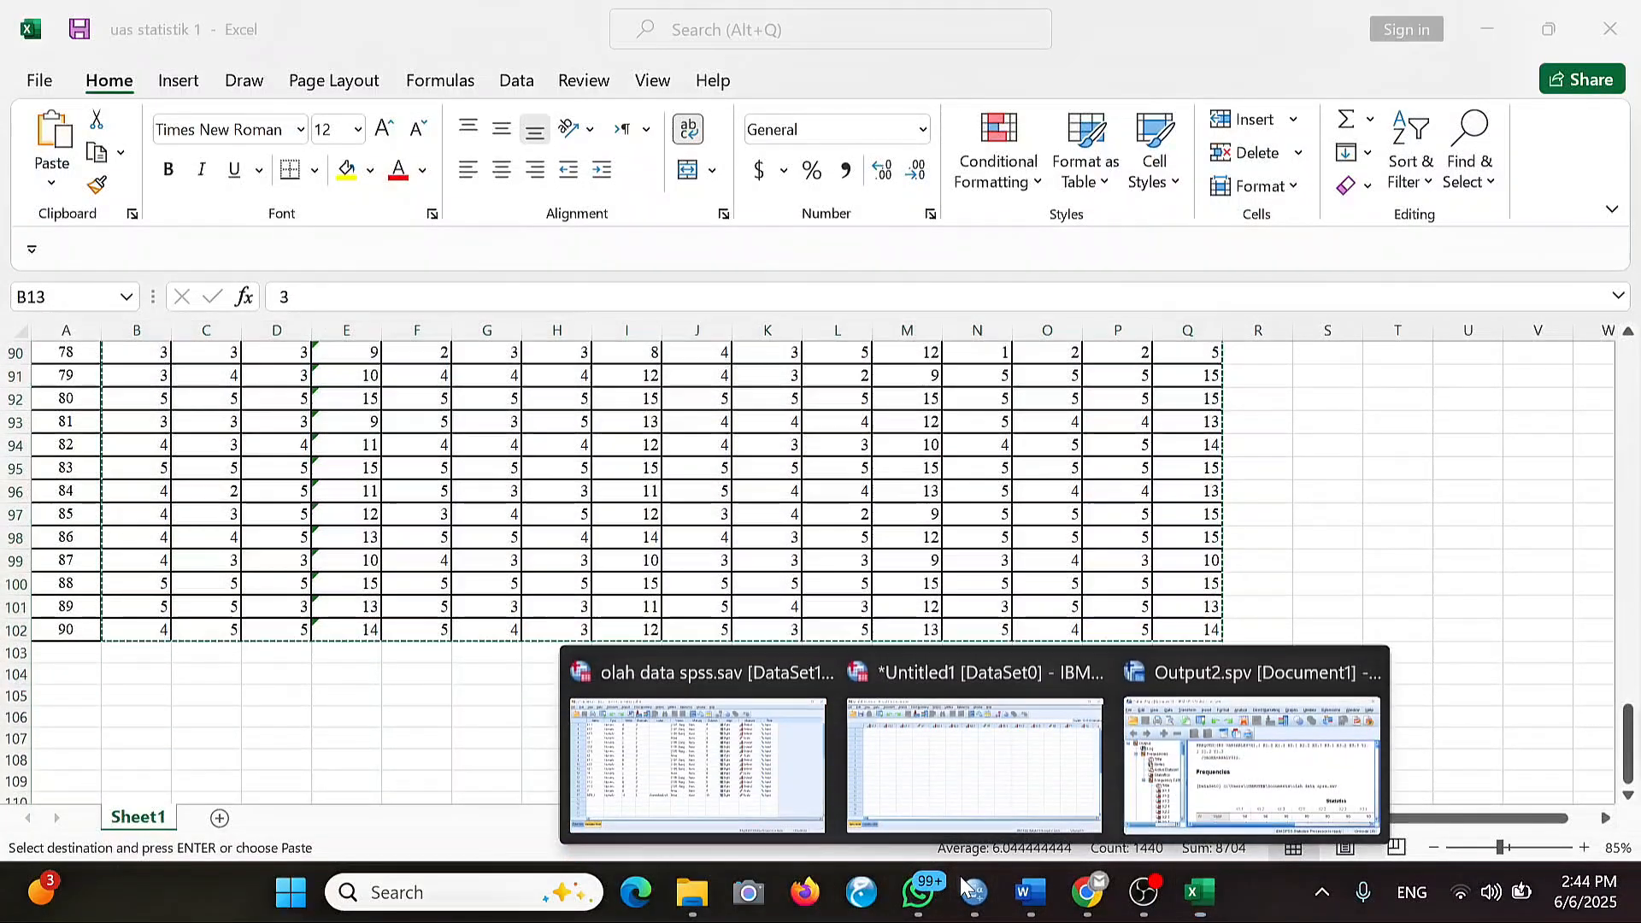
click(974, 761)
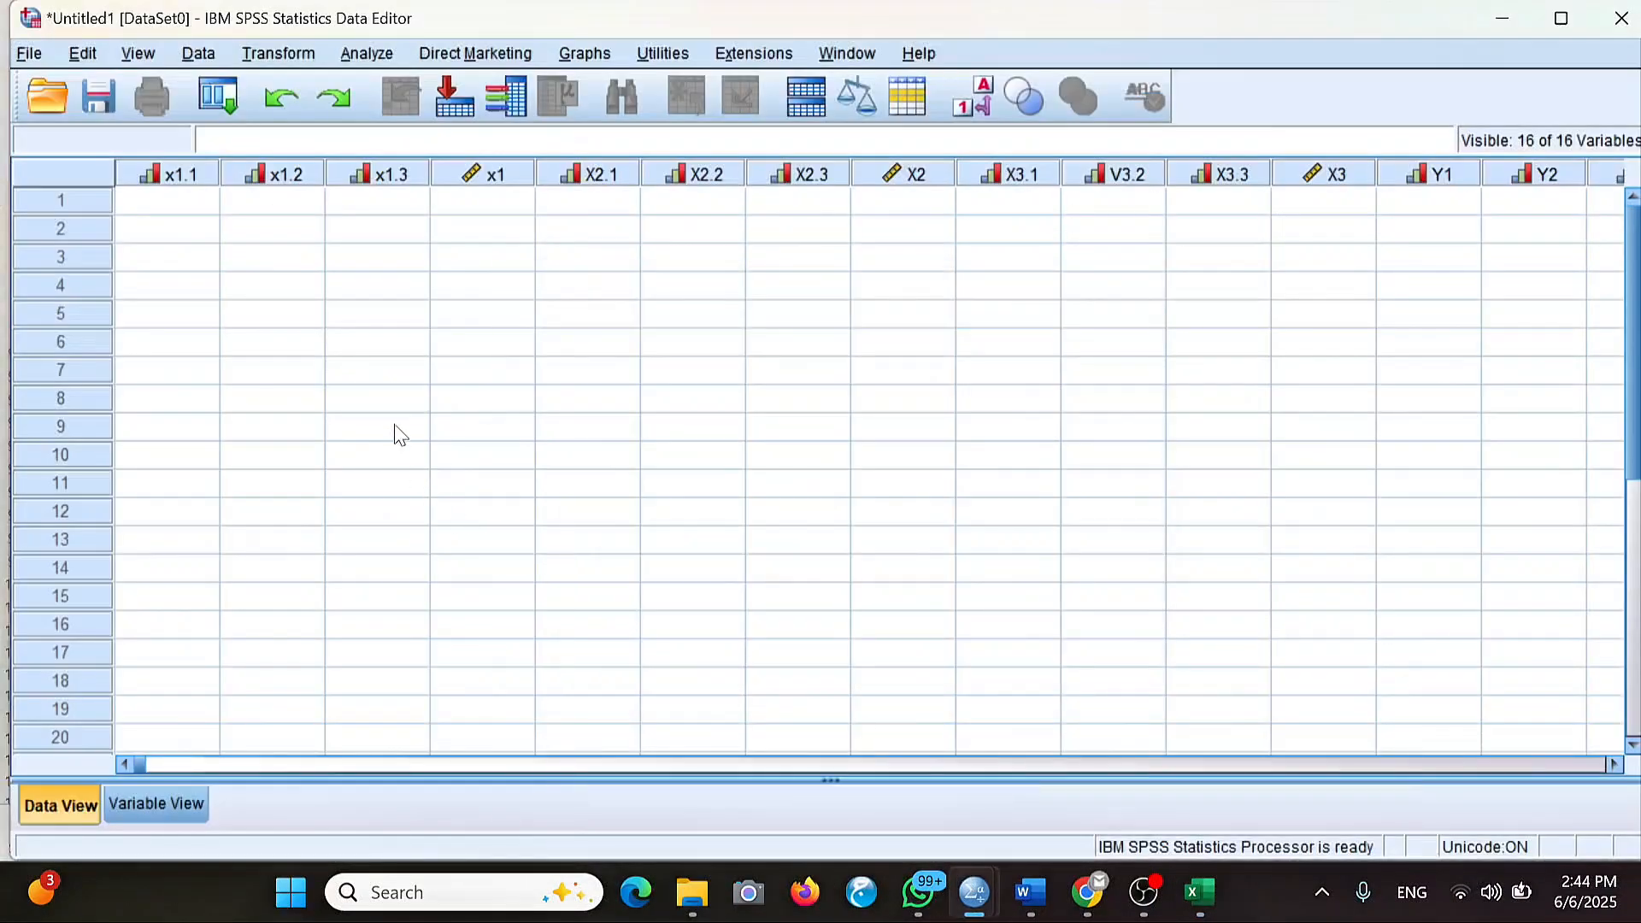
click(187, 209)
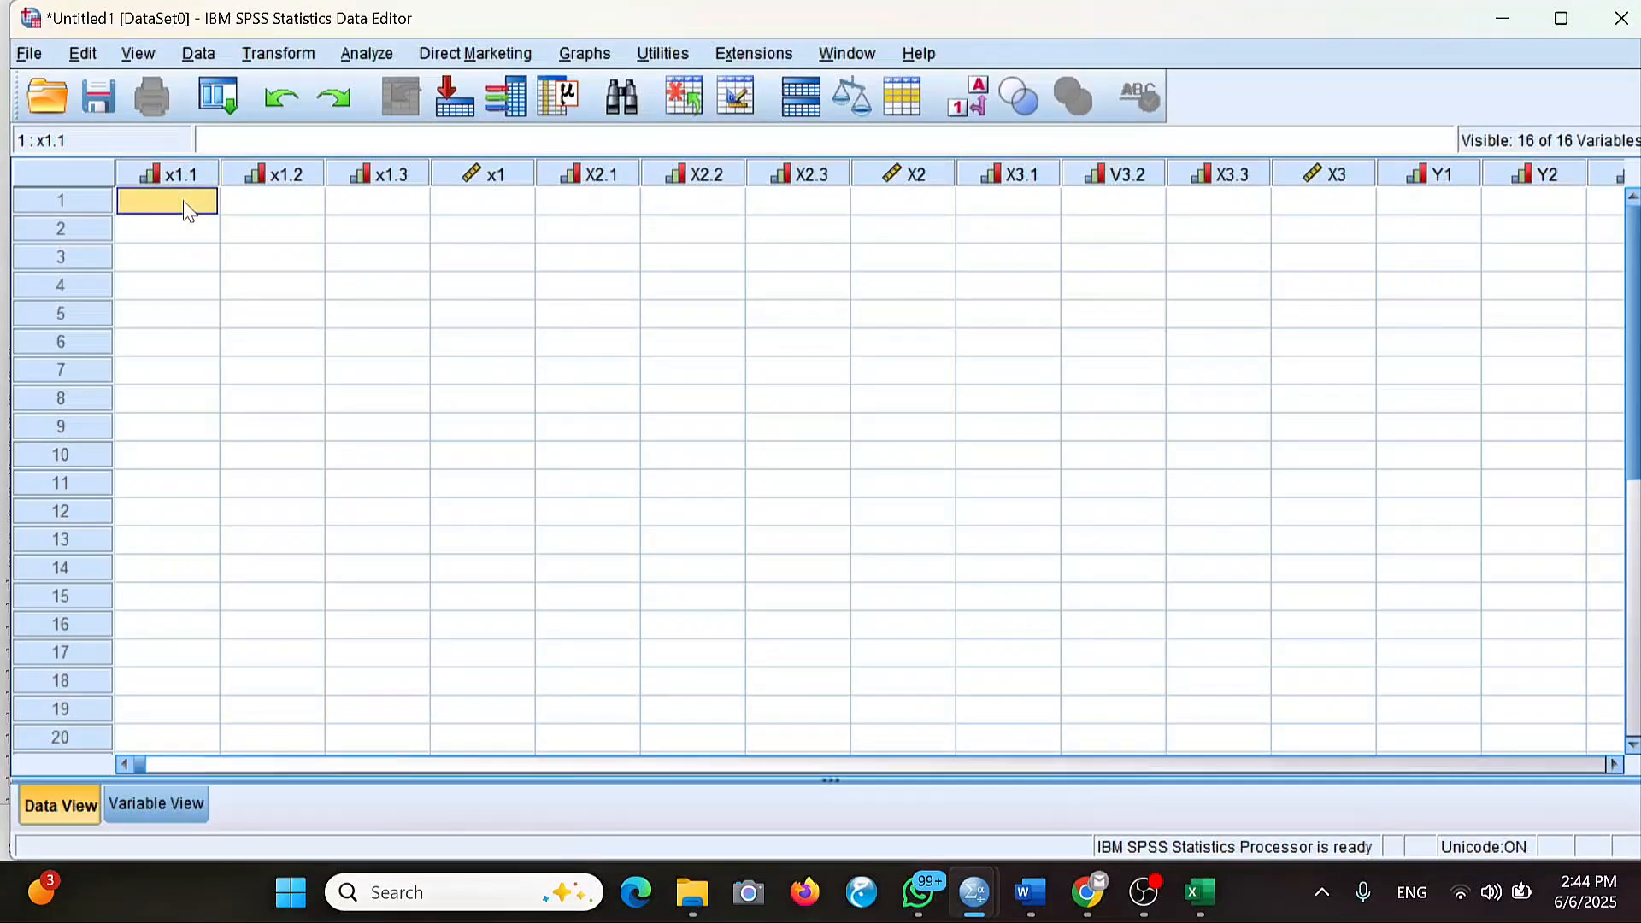
key(ctrl+v)
scroll(812, 453, down, 16)
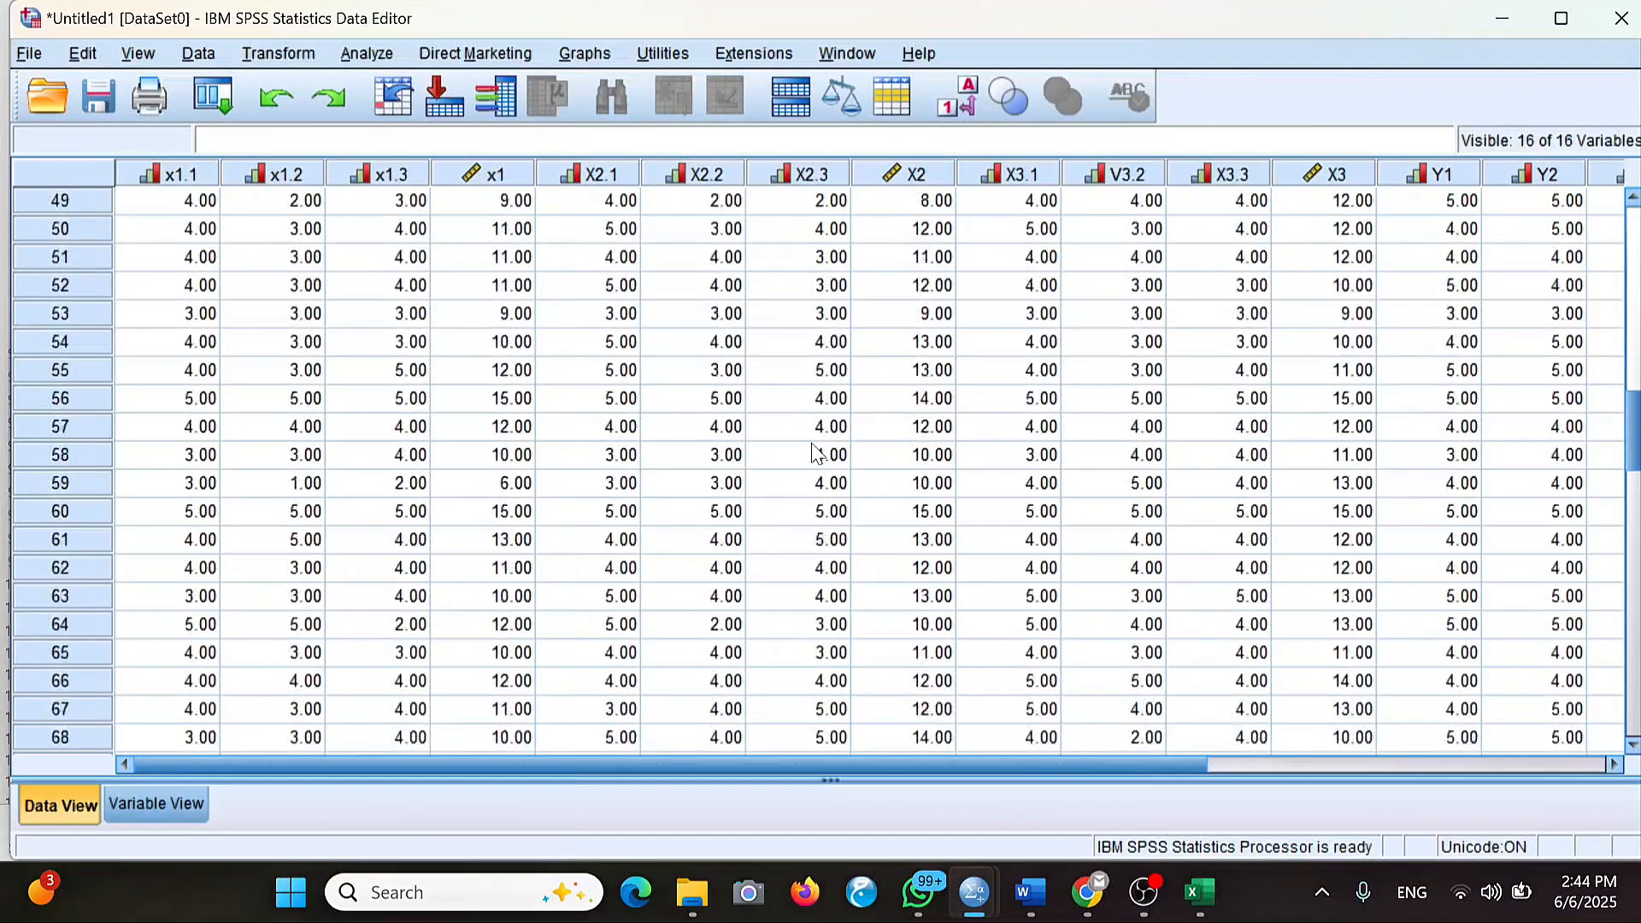
scroll(812, 453, down, 15)
scroll(812, 452, up, 20)
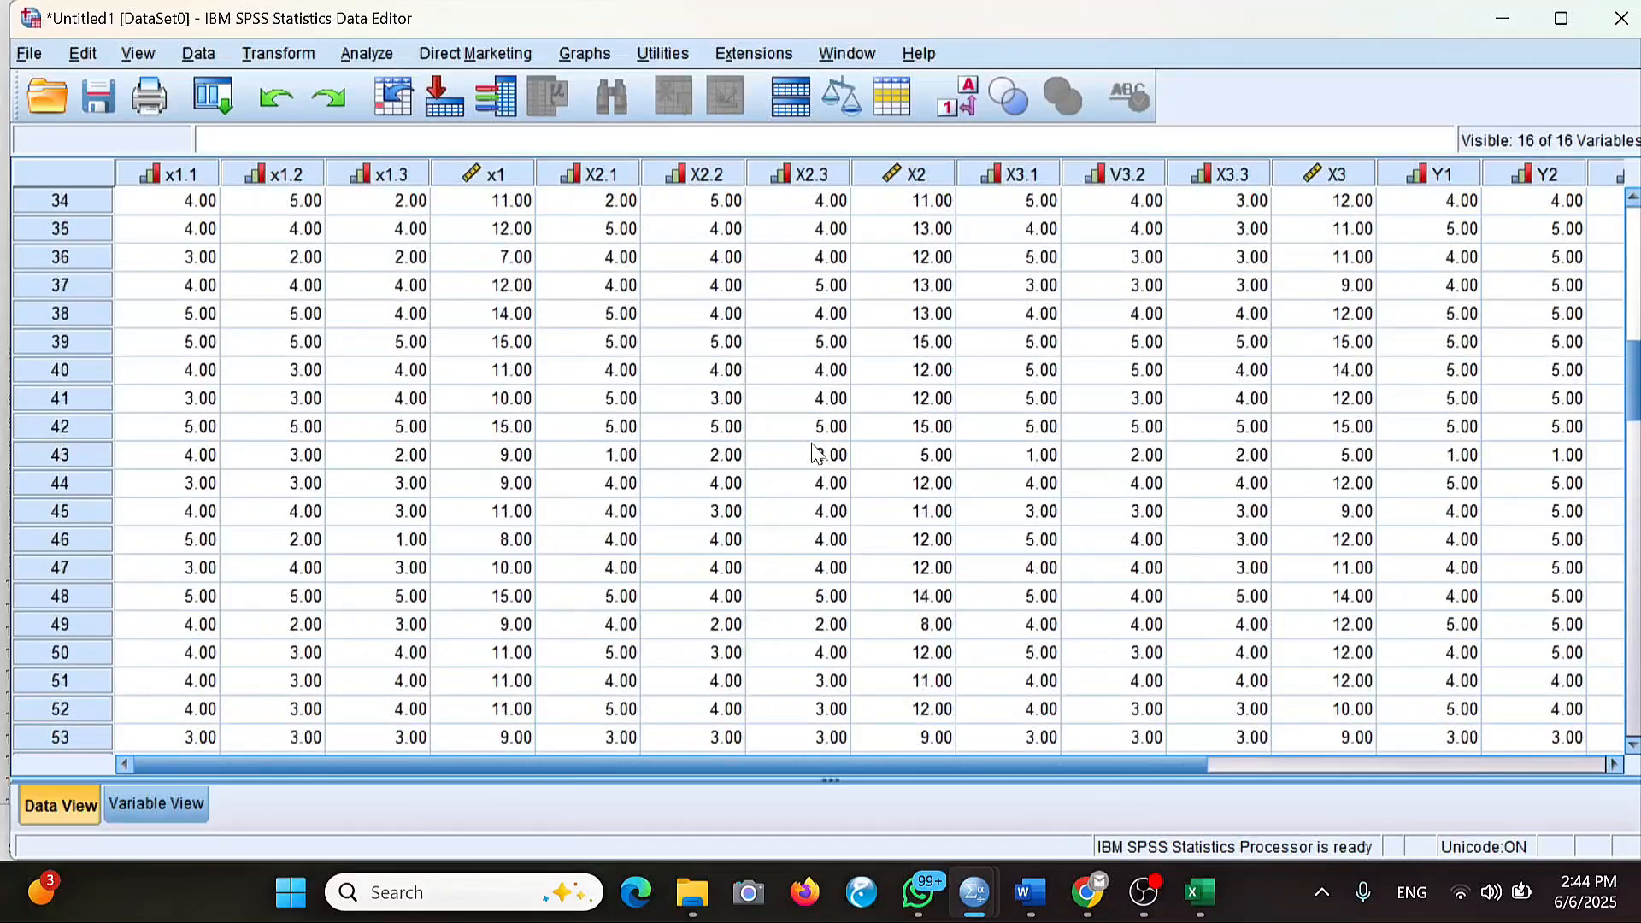
scroll(816, 453, up, 11)
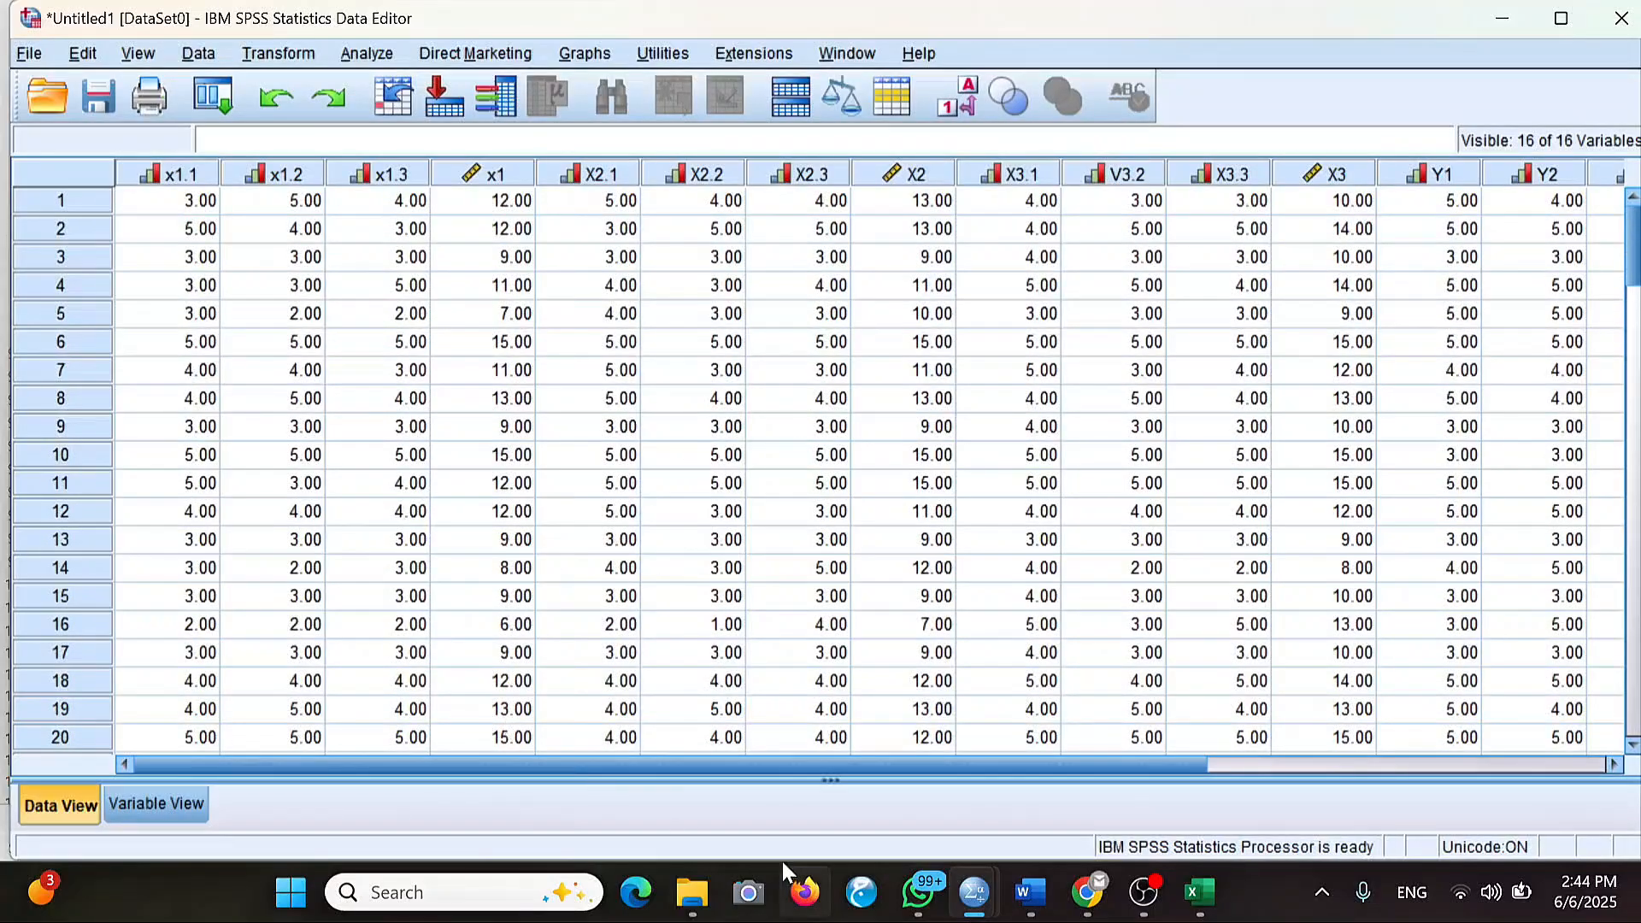
click(941, 711)
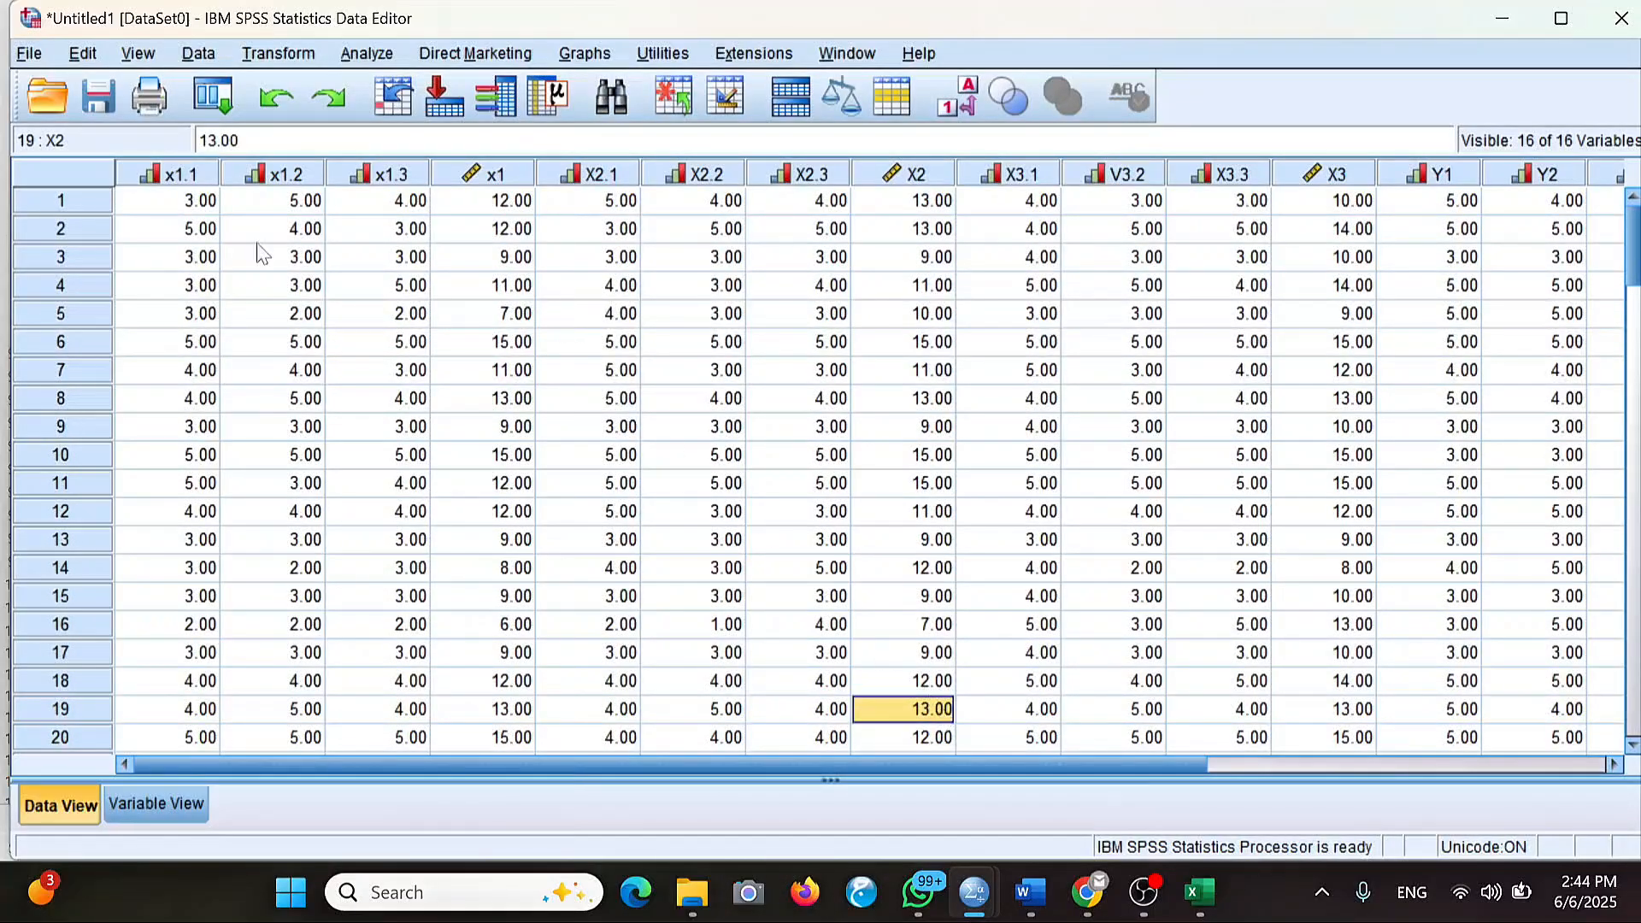
Save the dataset in Documents as an SPSS Statistics file named "data statistik uas".
click(29, 53)
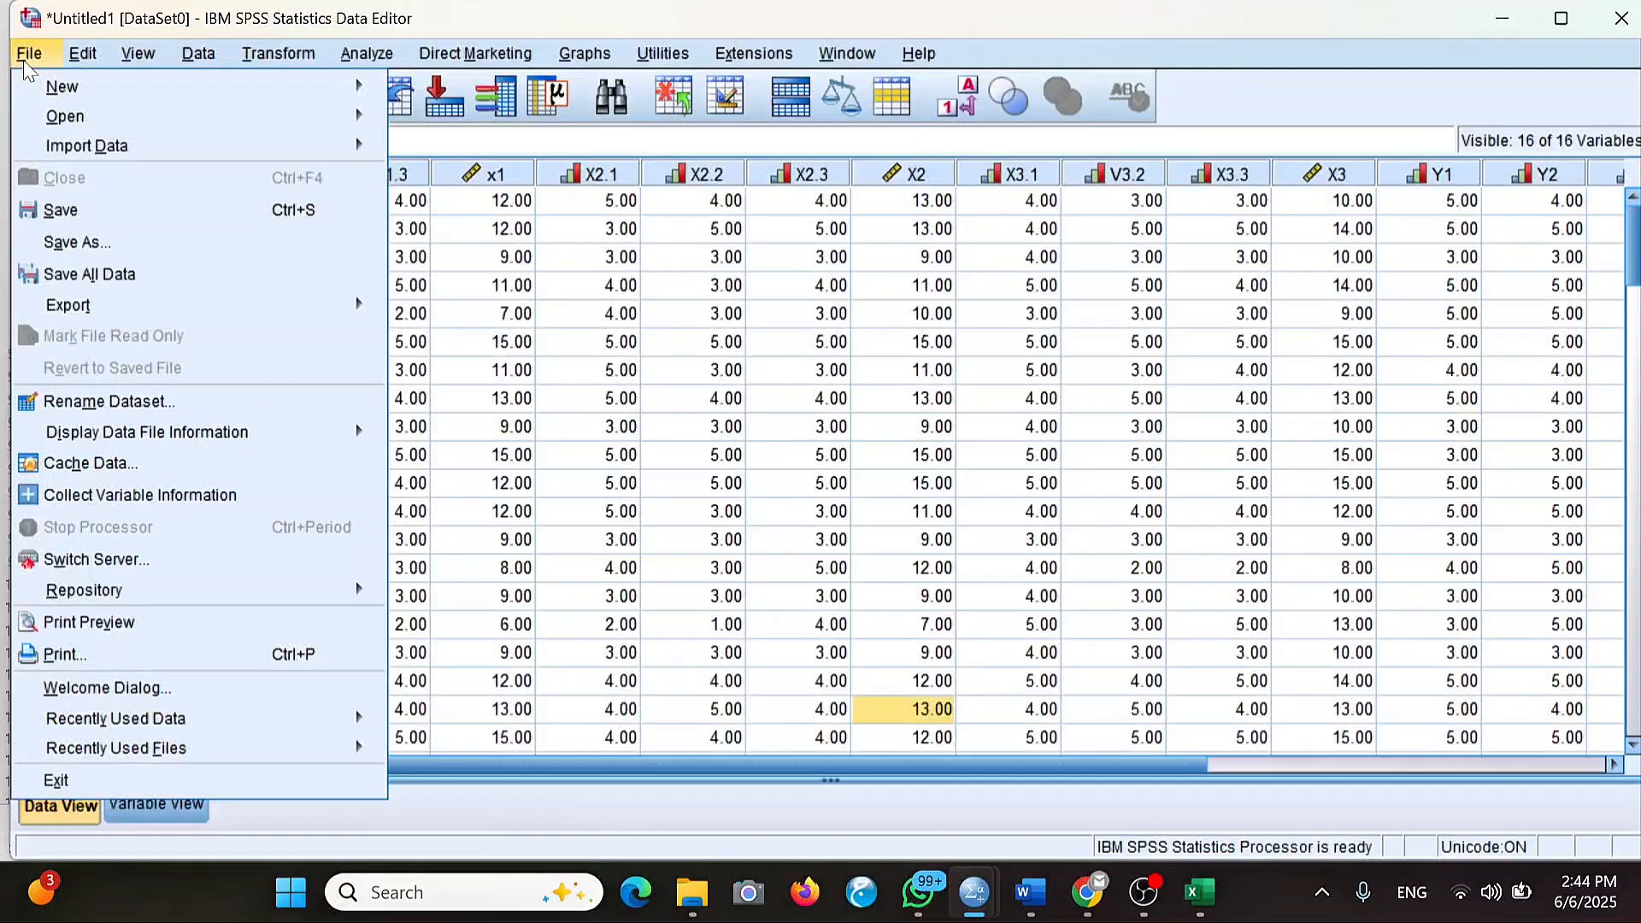
click(180, 243)
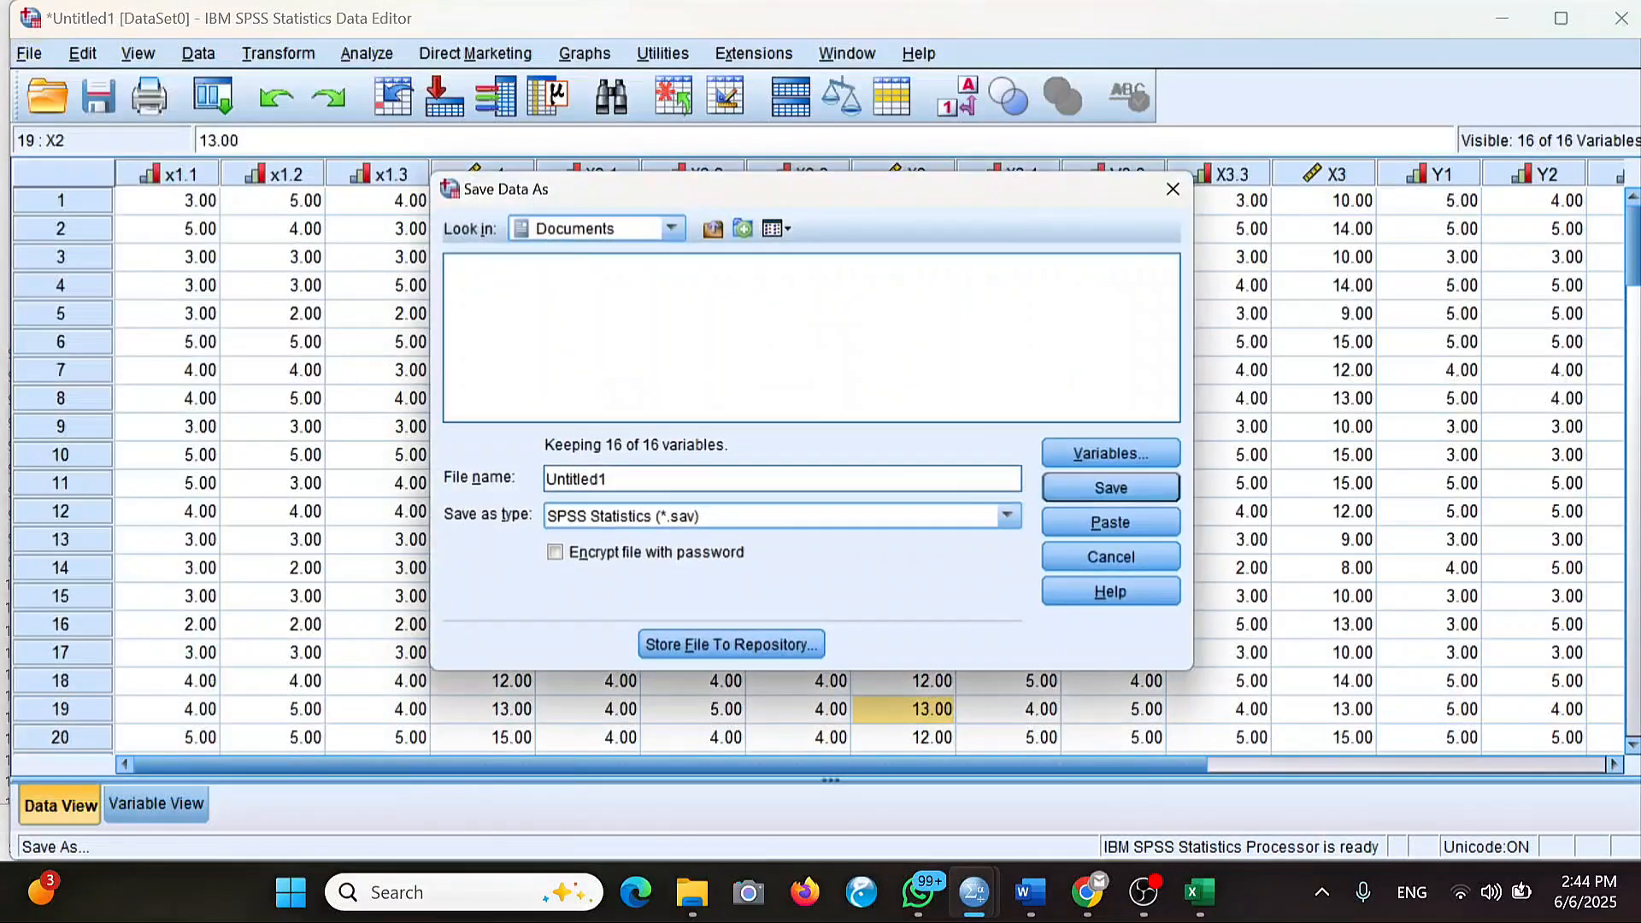
key(BackSpace)
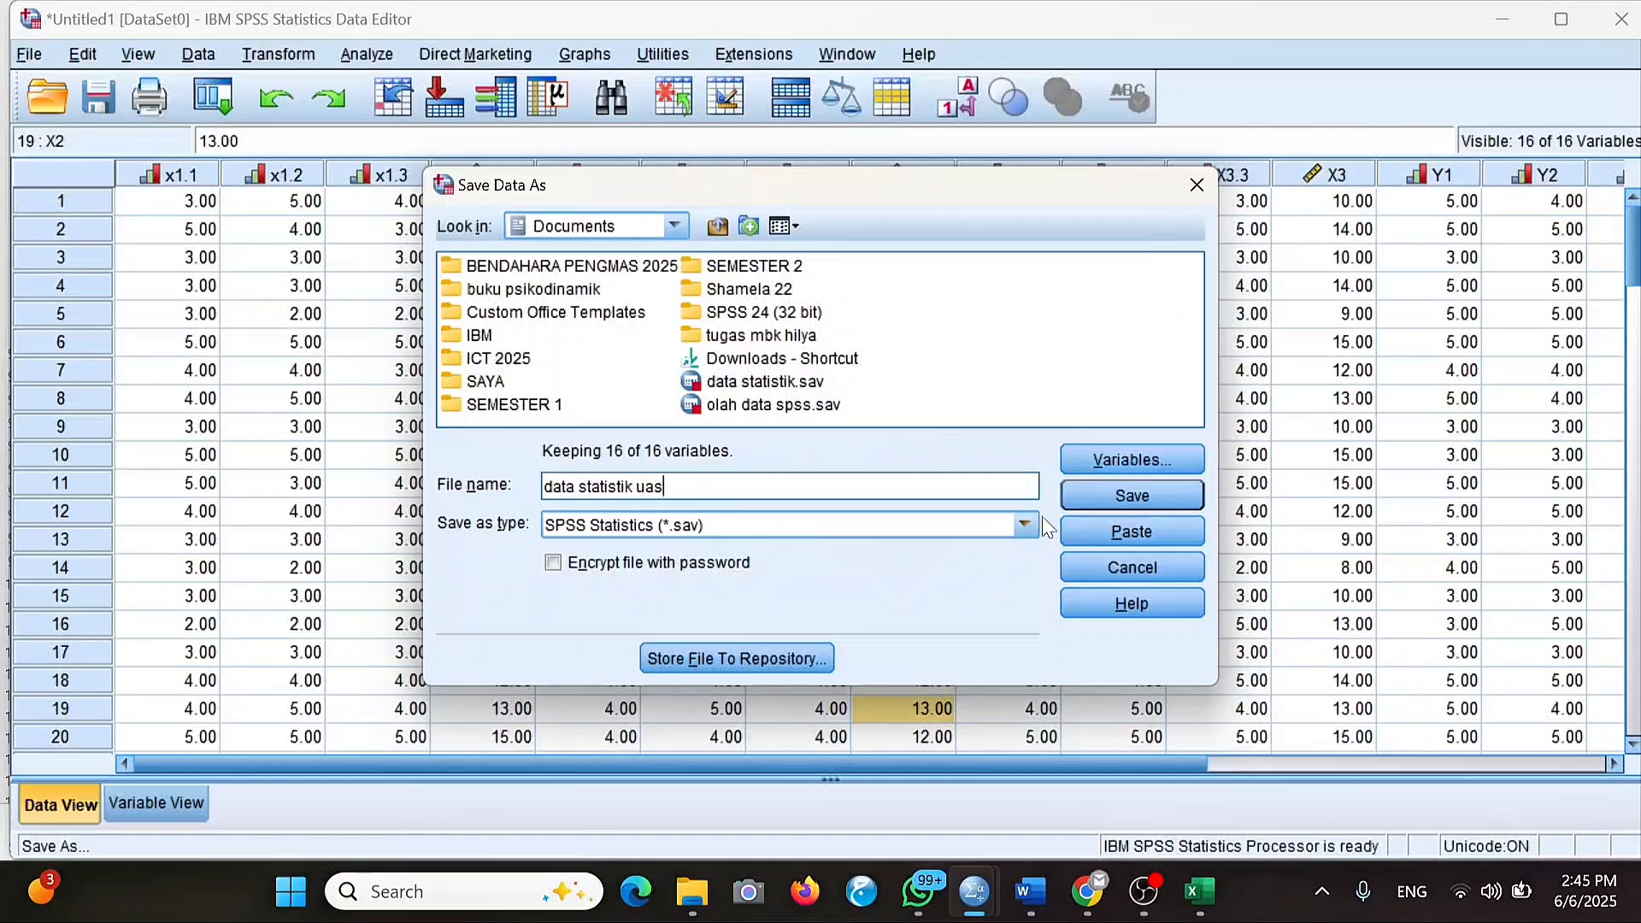
click(1130, 496)
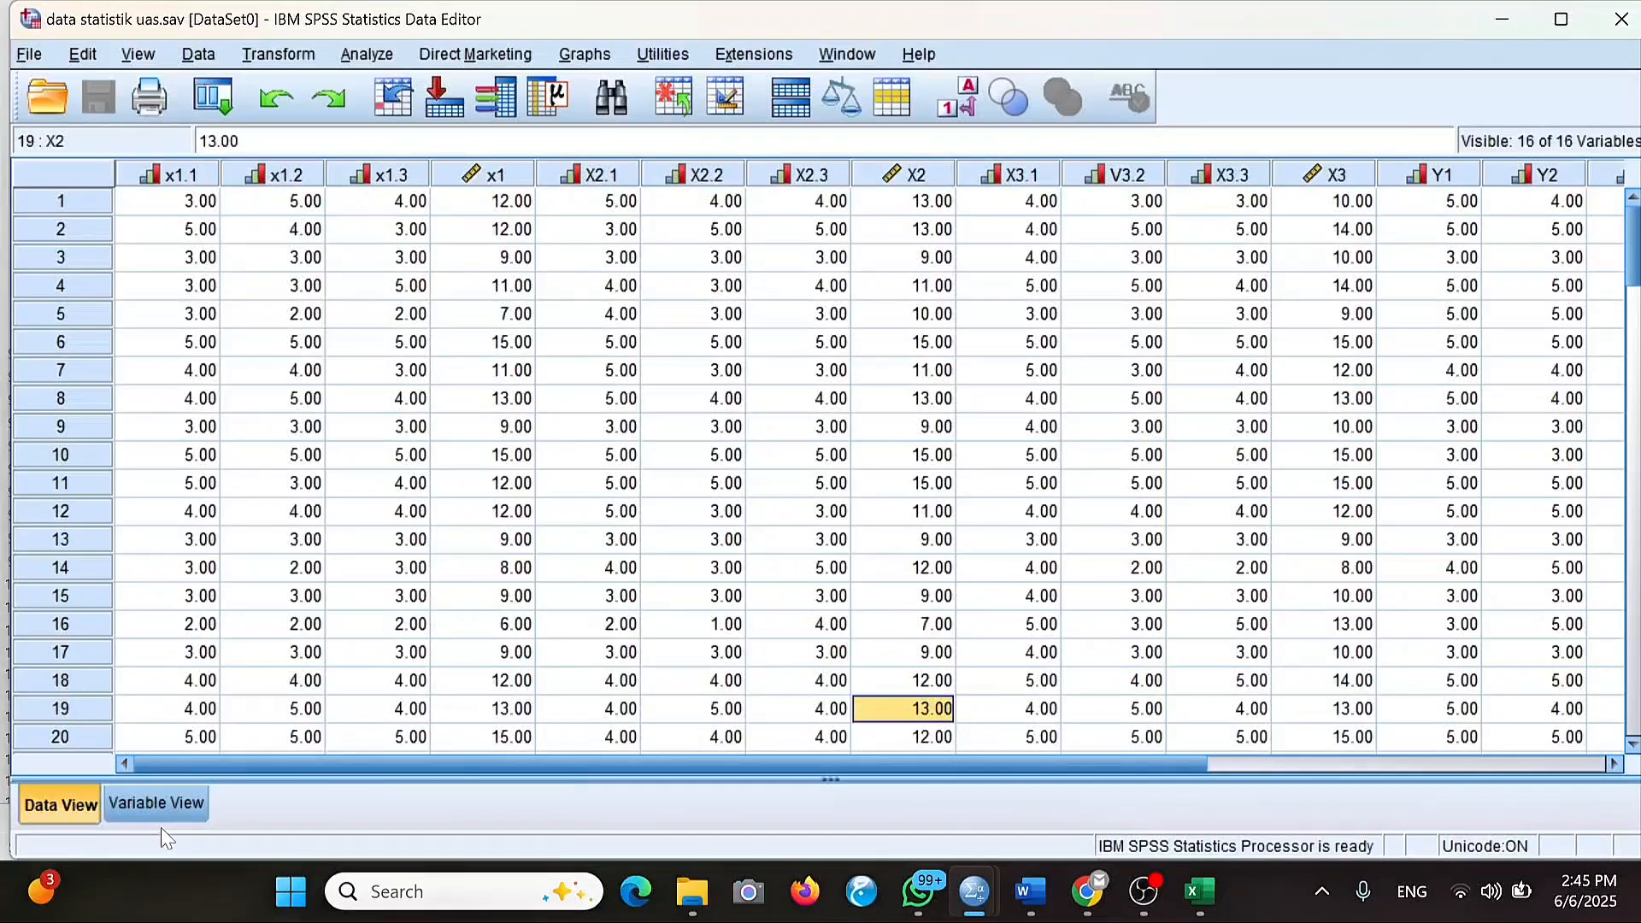
click(181, 808)
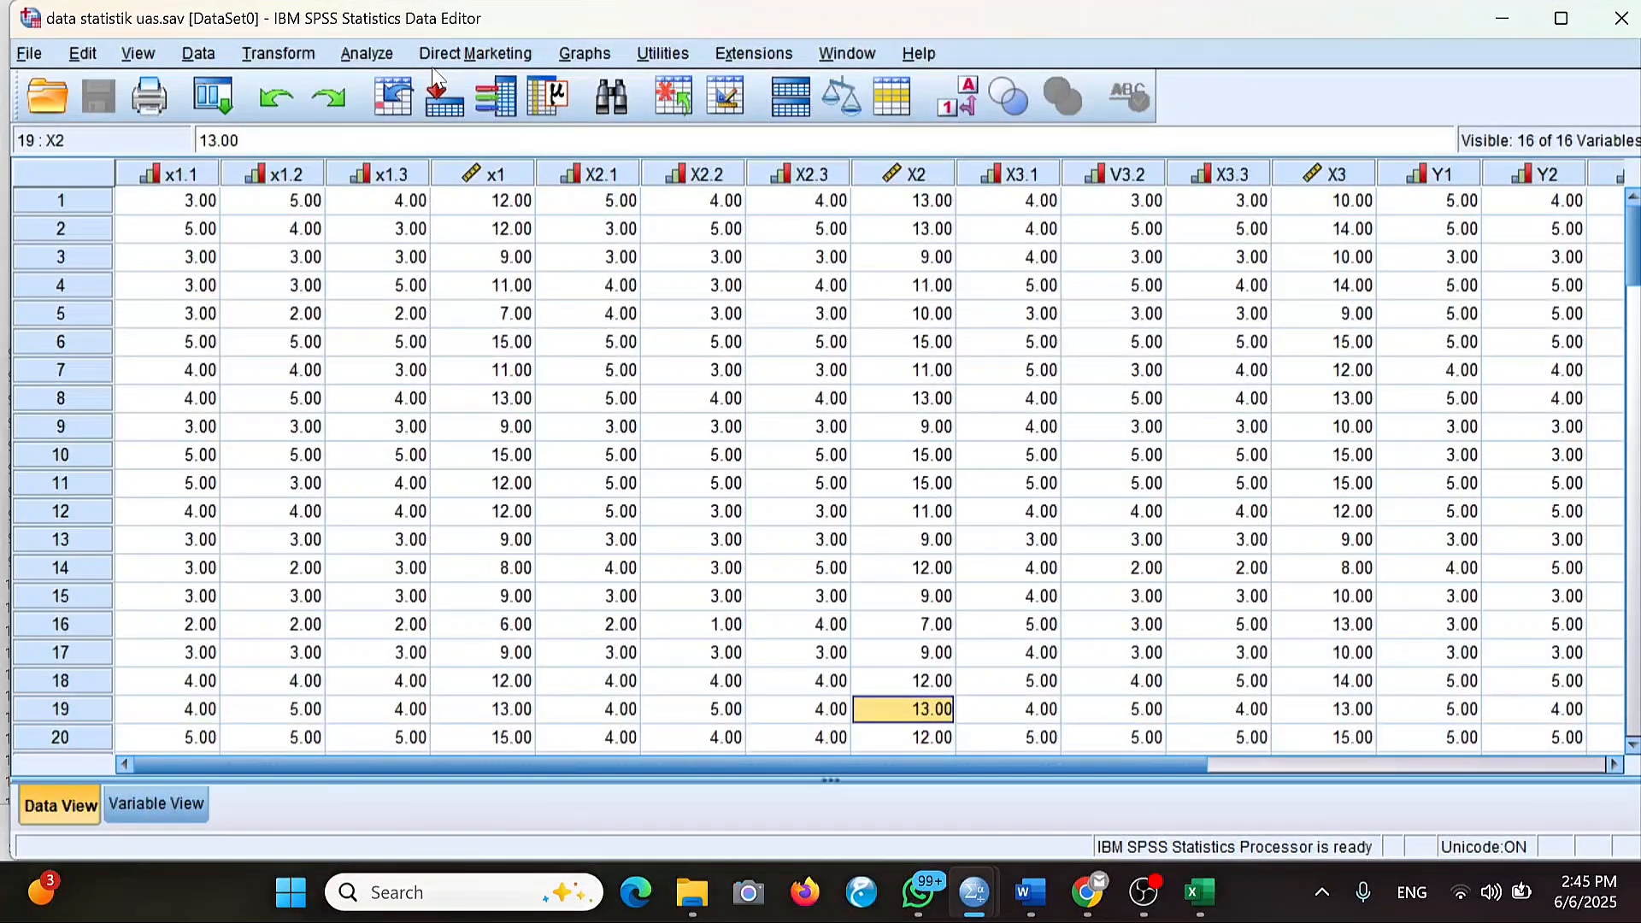
Start a descriptive Frequencies analysis and add x1.1, x1.2 and x1.3 as its variables.
click(366, 54)
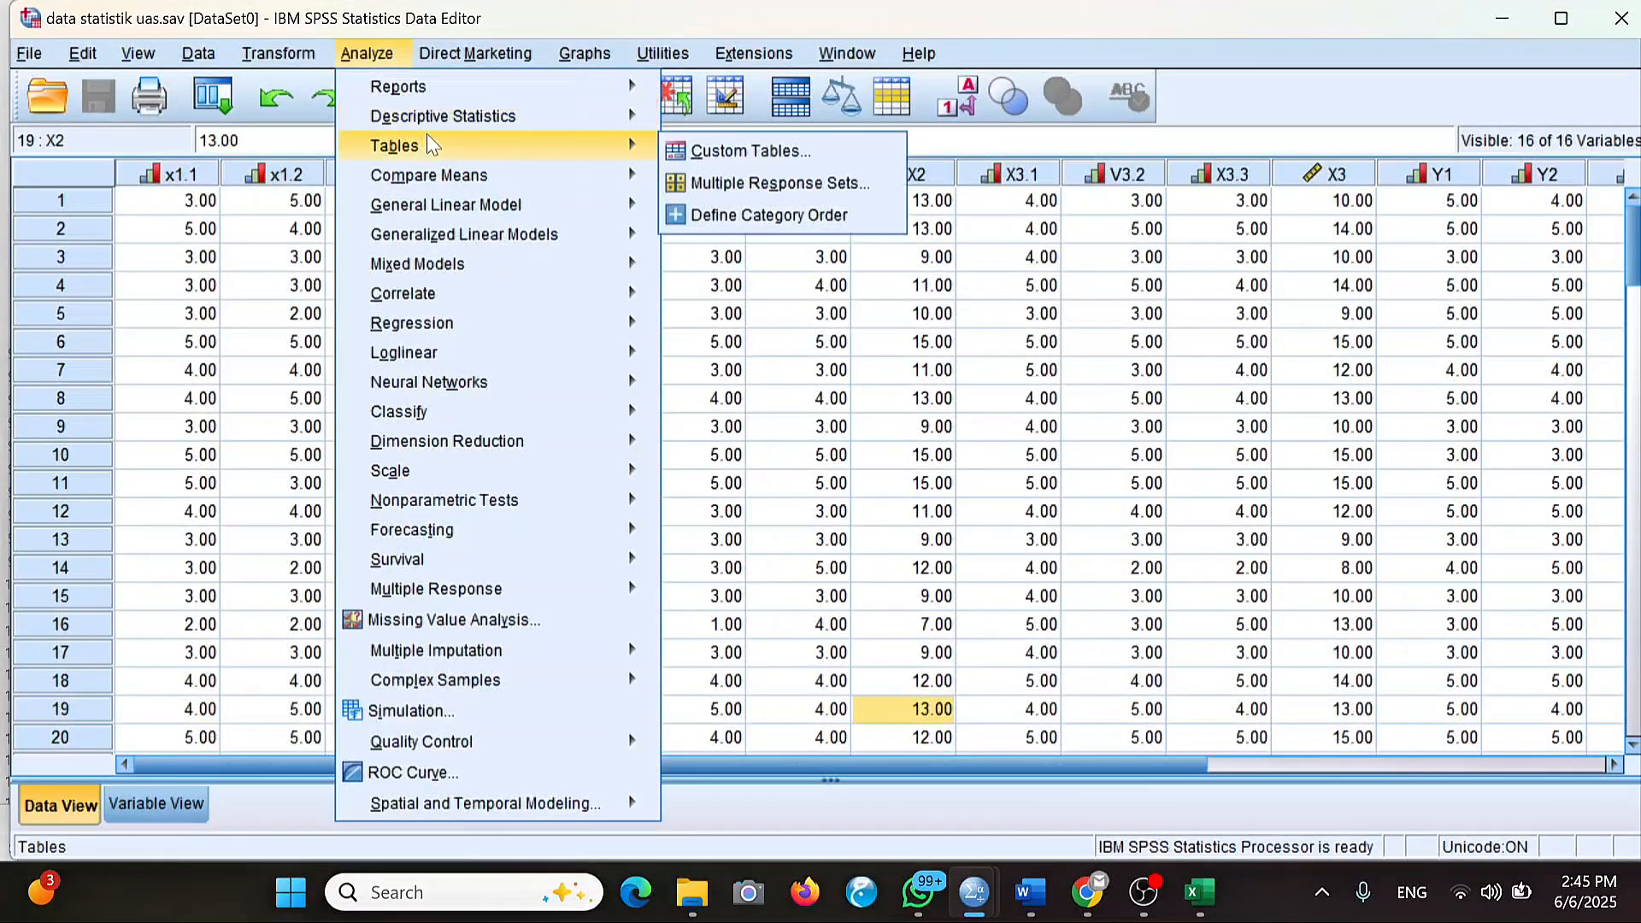
mouse_move(451, 127)
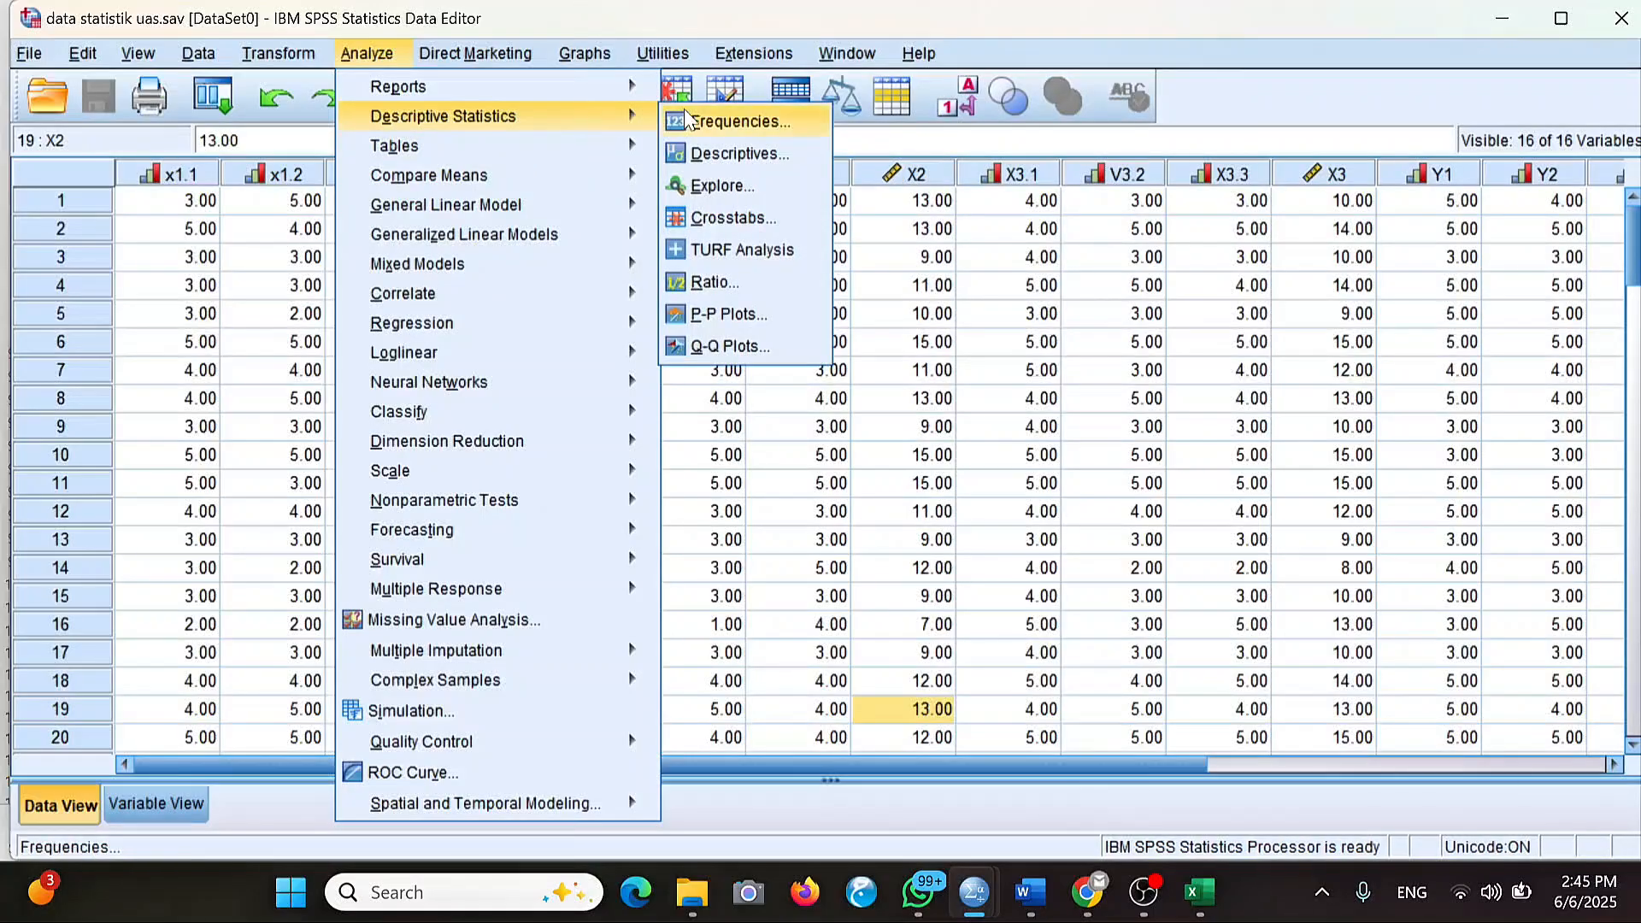
click(714, 123)
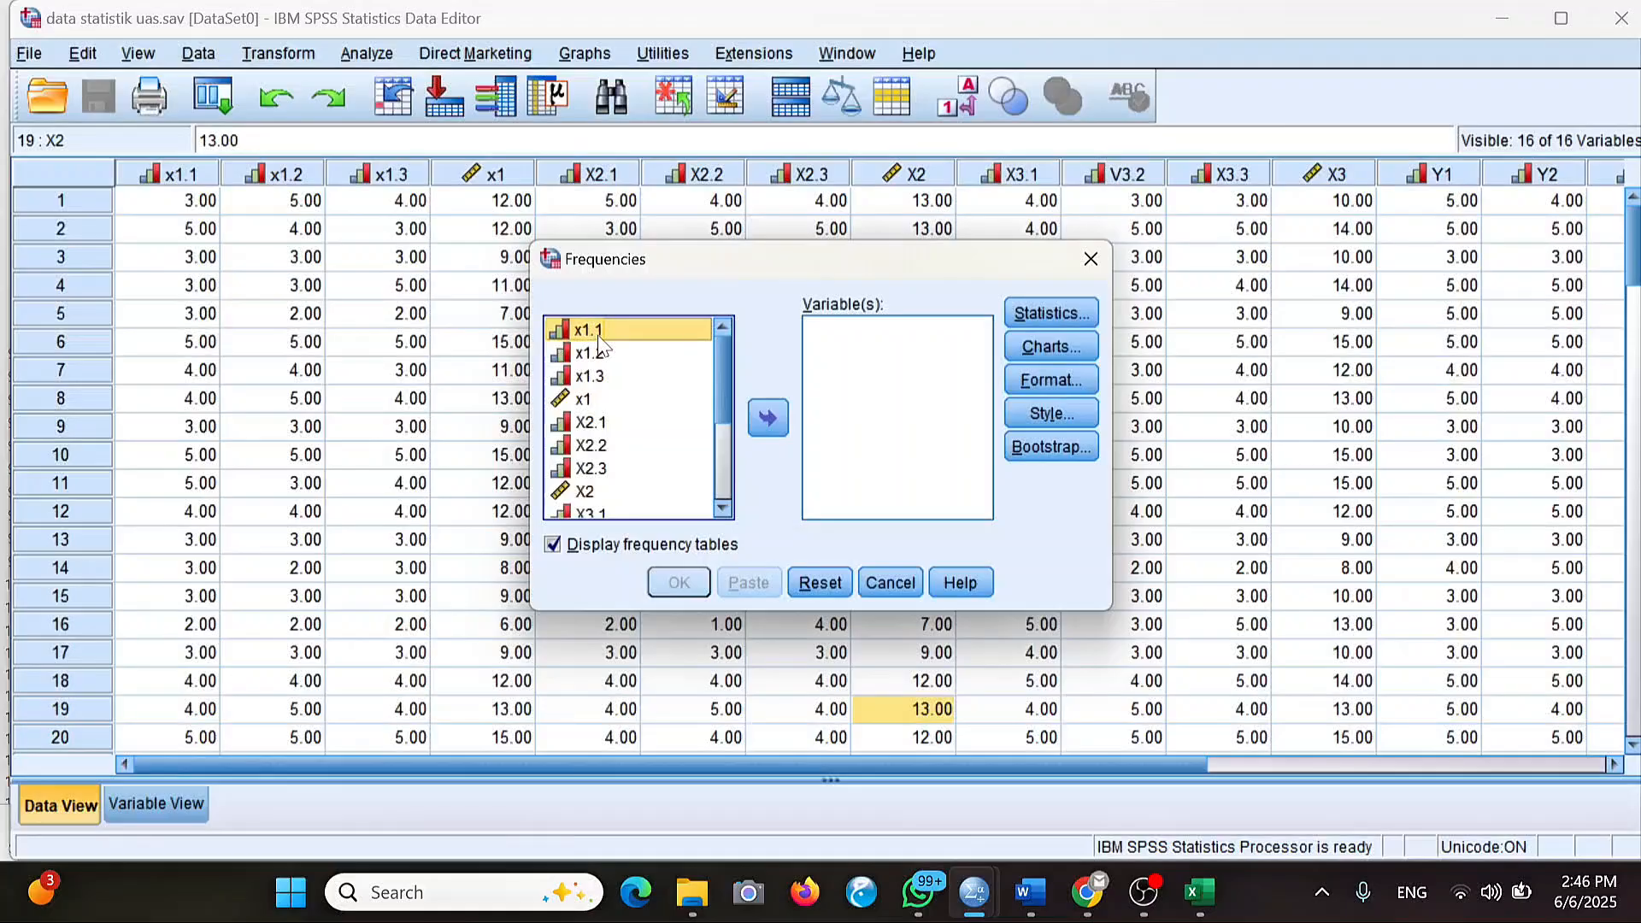
drag(623, 333, 899, 340)
drag(625, 338, 871, 363)
drag(640, 333, 834, 376)
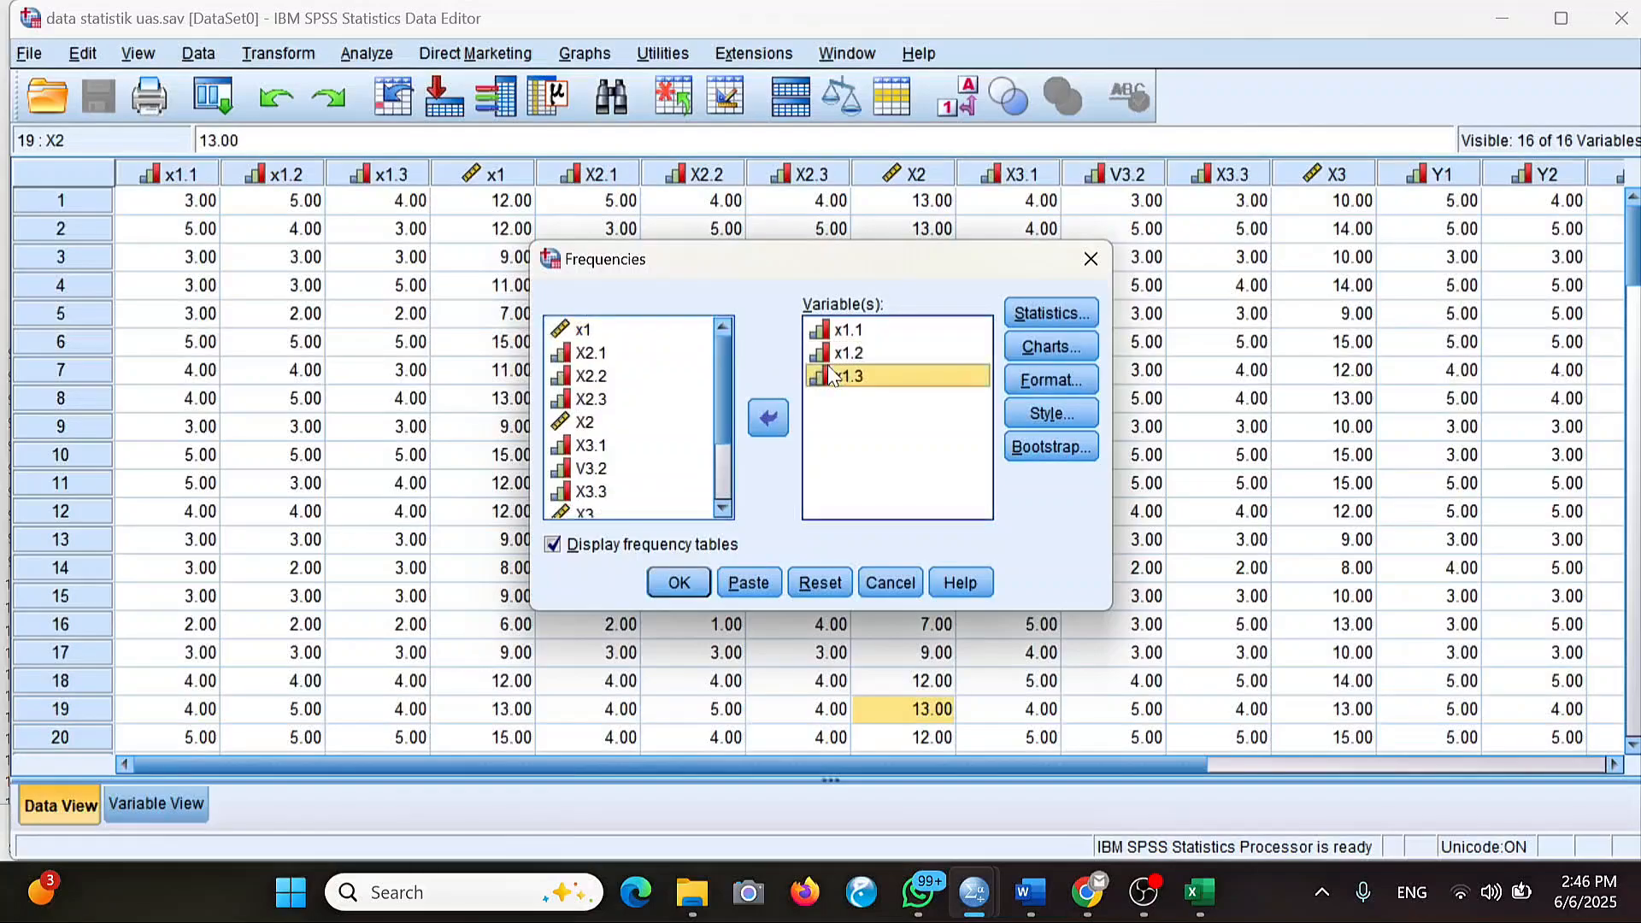
Add X2.1, X2.2 and X2.3 to the variables of the Frequencies analysis.
drag(640, 360, 827, 423)
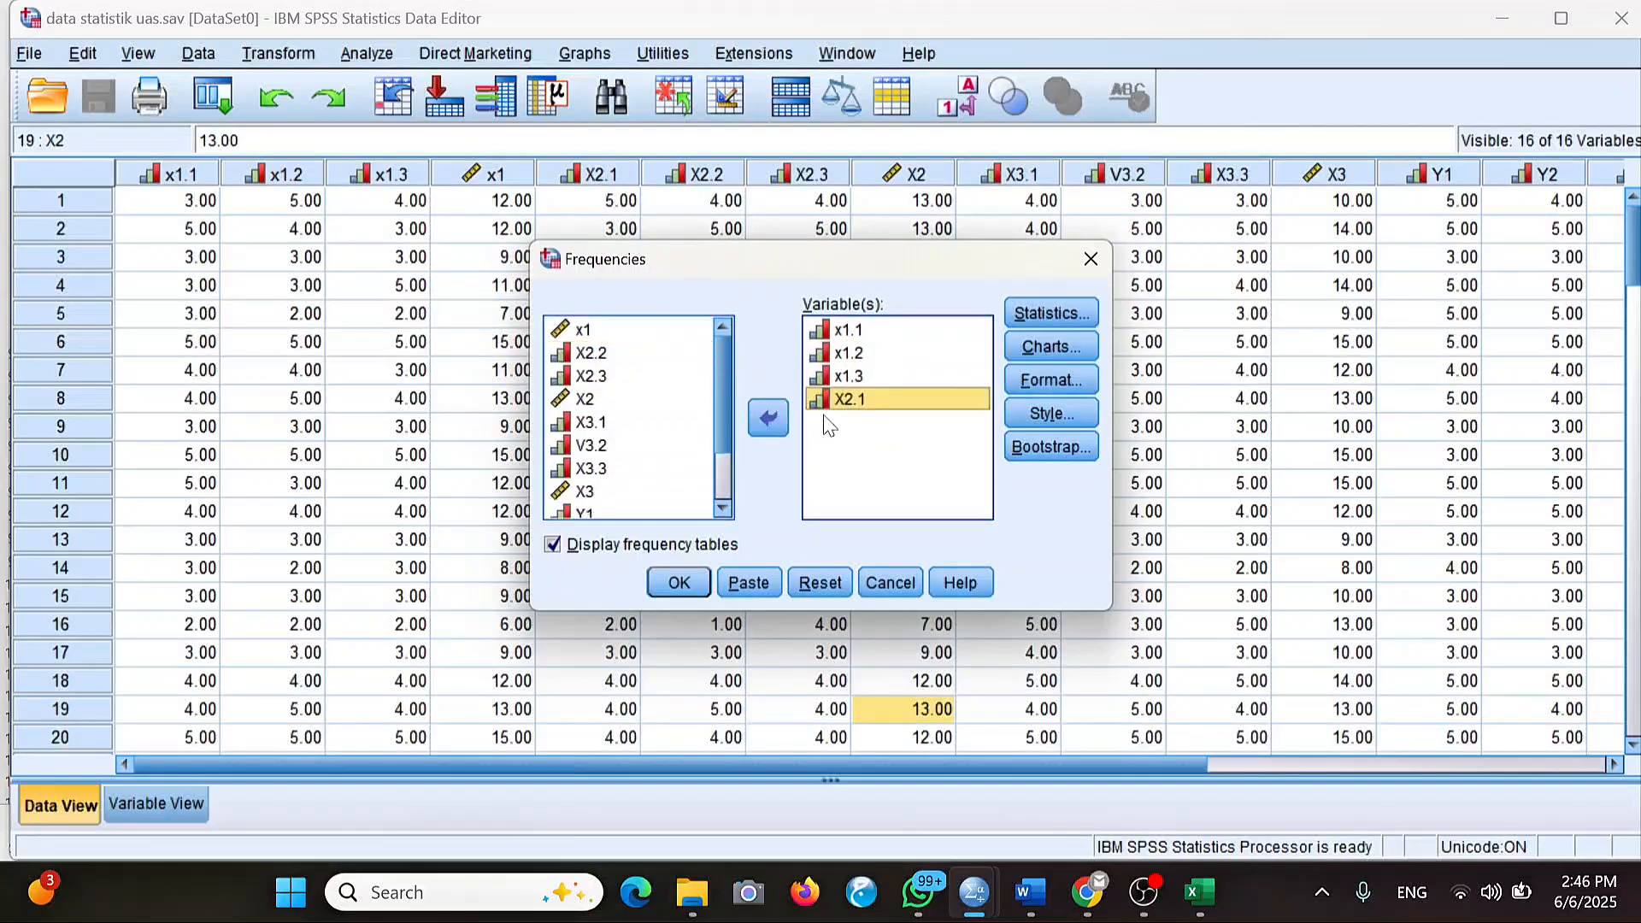
drag(590, 357, 842, 427)
drag(594, 357, 831, 453)
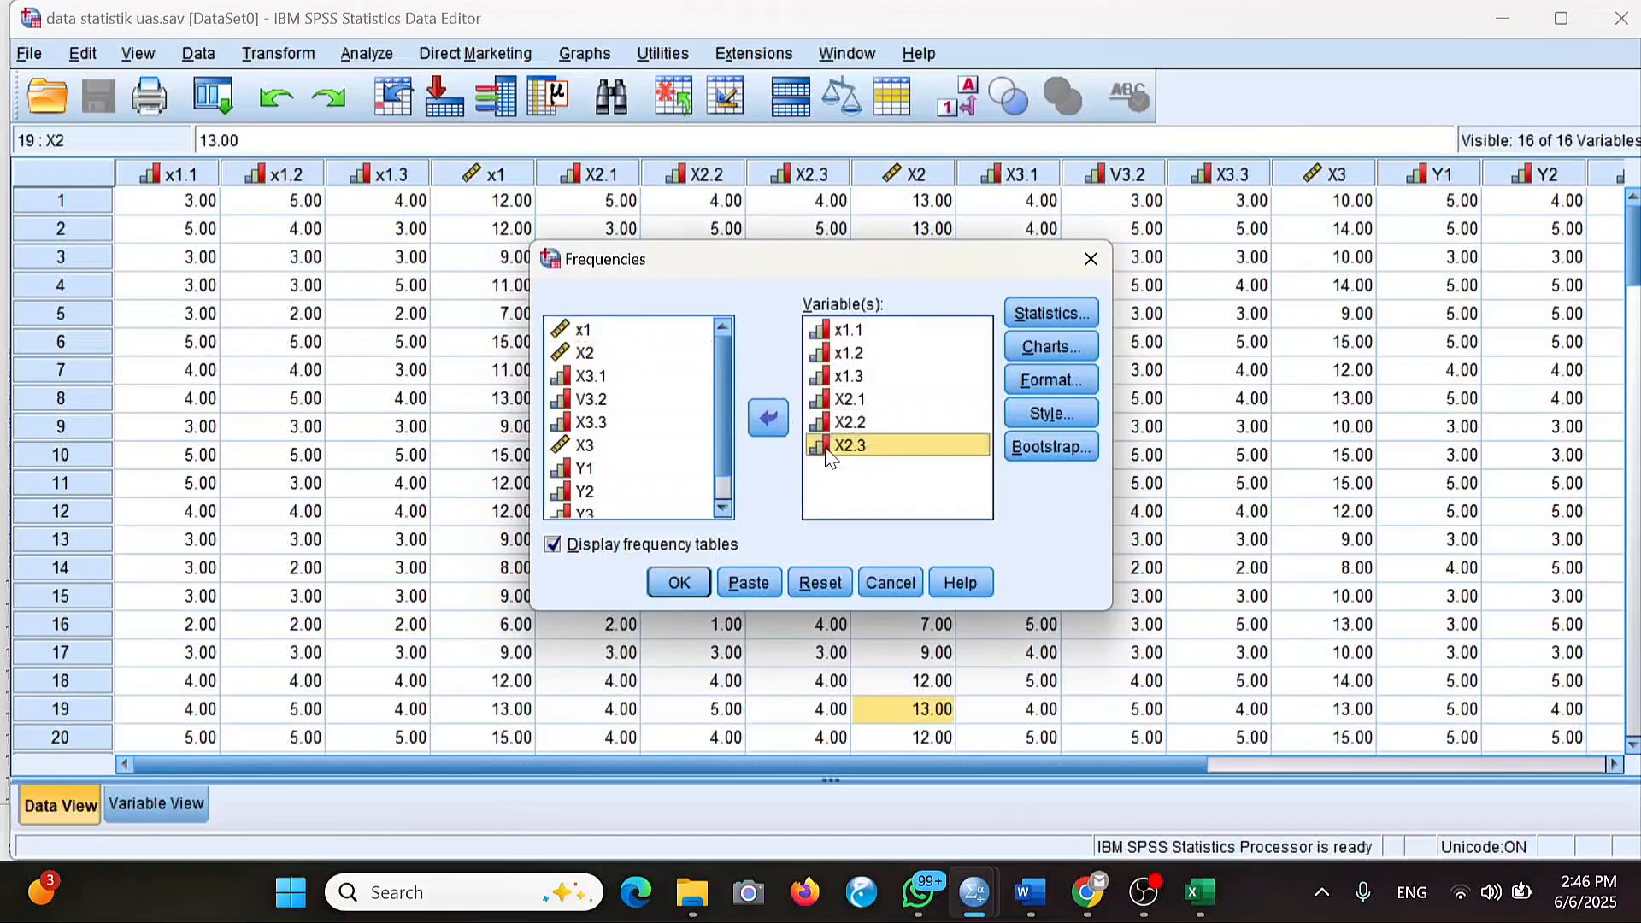
Add X3.1, V3.2 and X3.3 to the variables to analyse, declining Sticky Keys.
drag(635, 384, 851, 483)
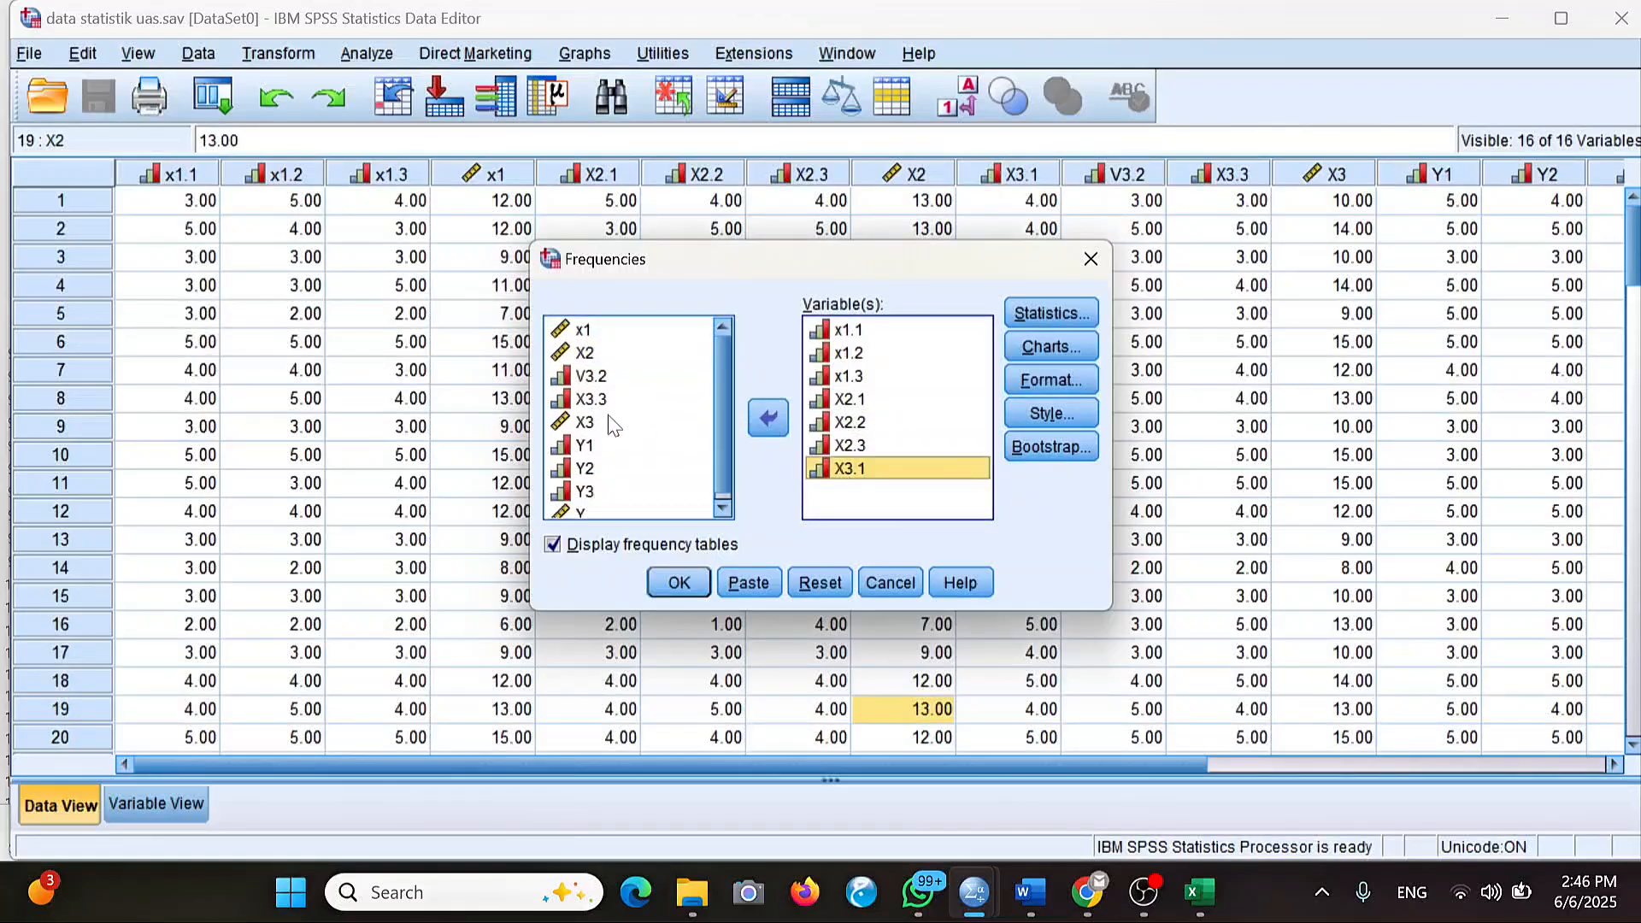
drag(592, 376, 876, 519)
click(621, 374)
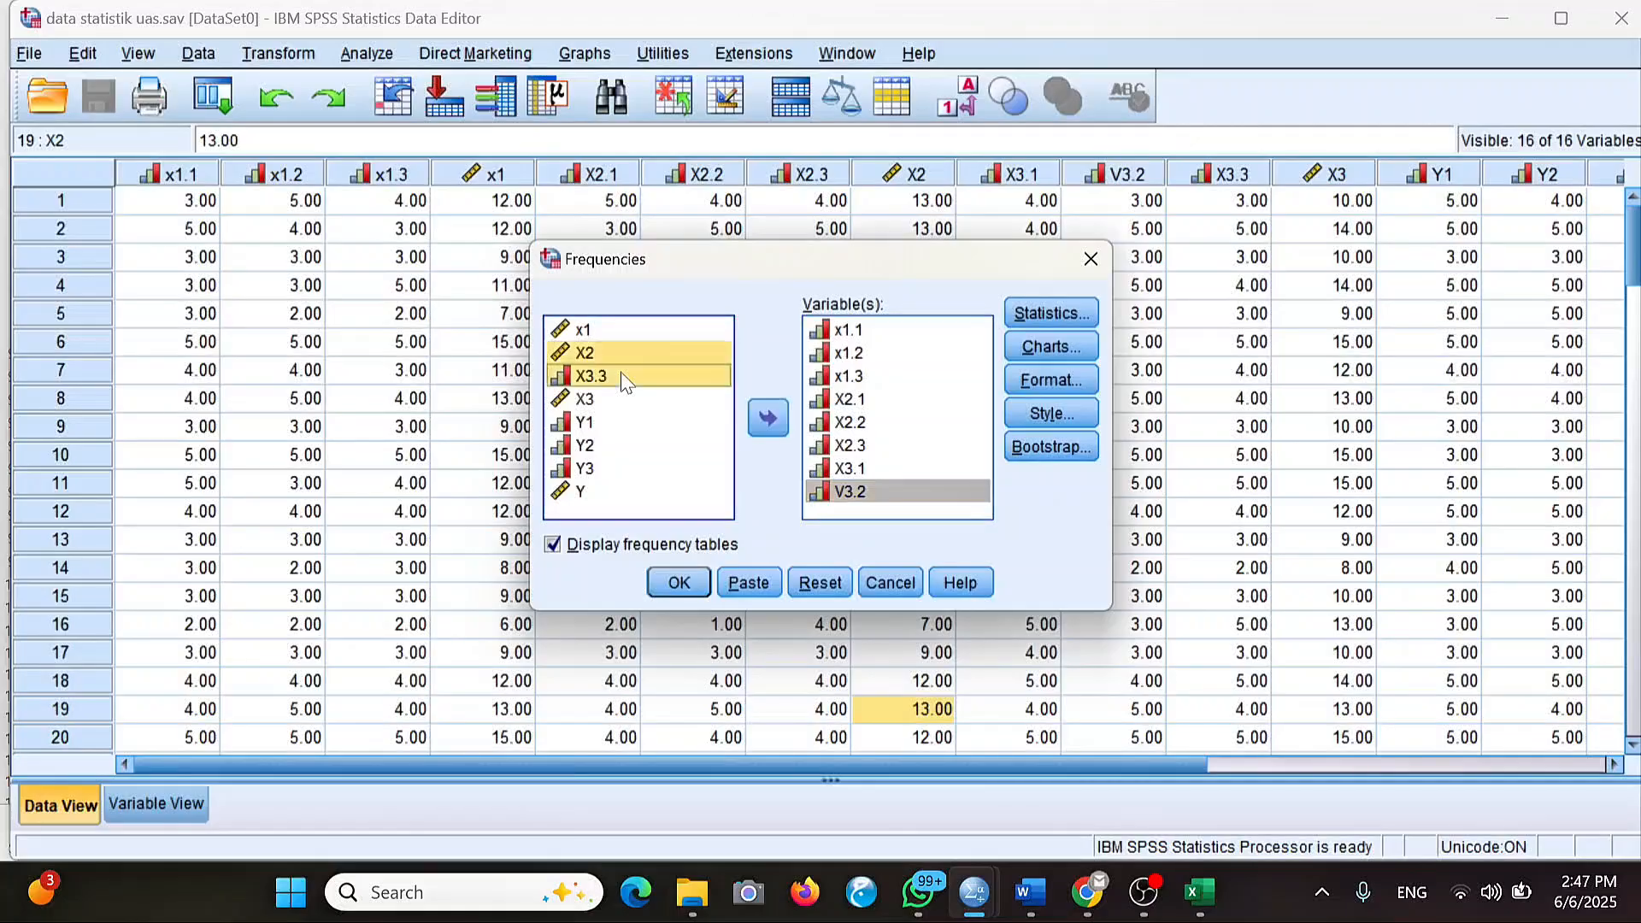
click(623, 377)
double_click(623, 377)
key(shift)
key(shift)
key(shift)
key(shift)
key(shift)
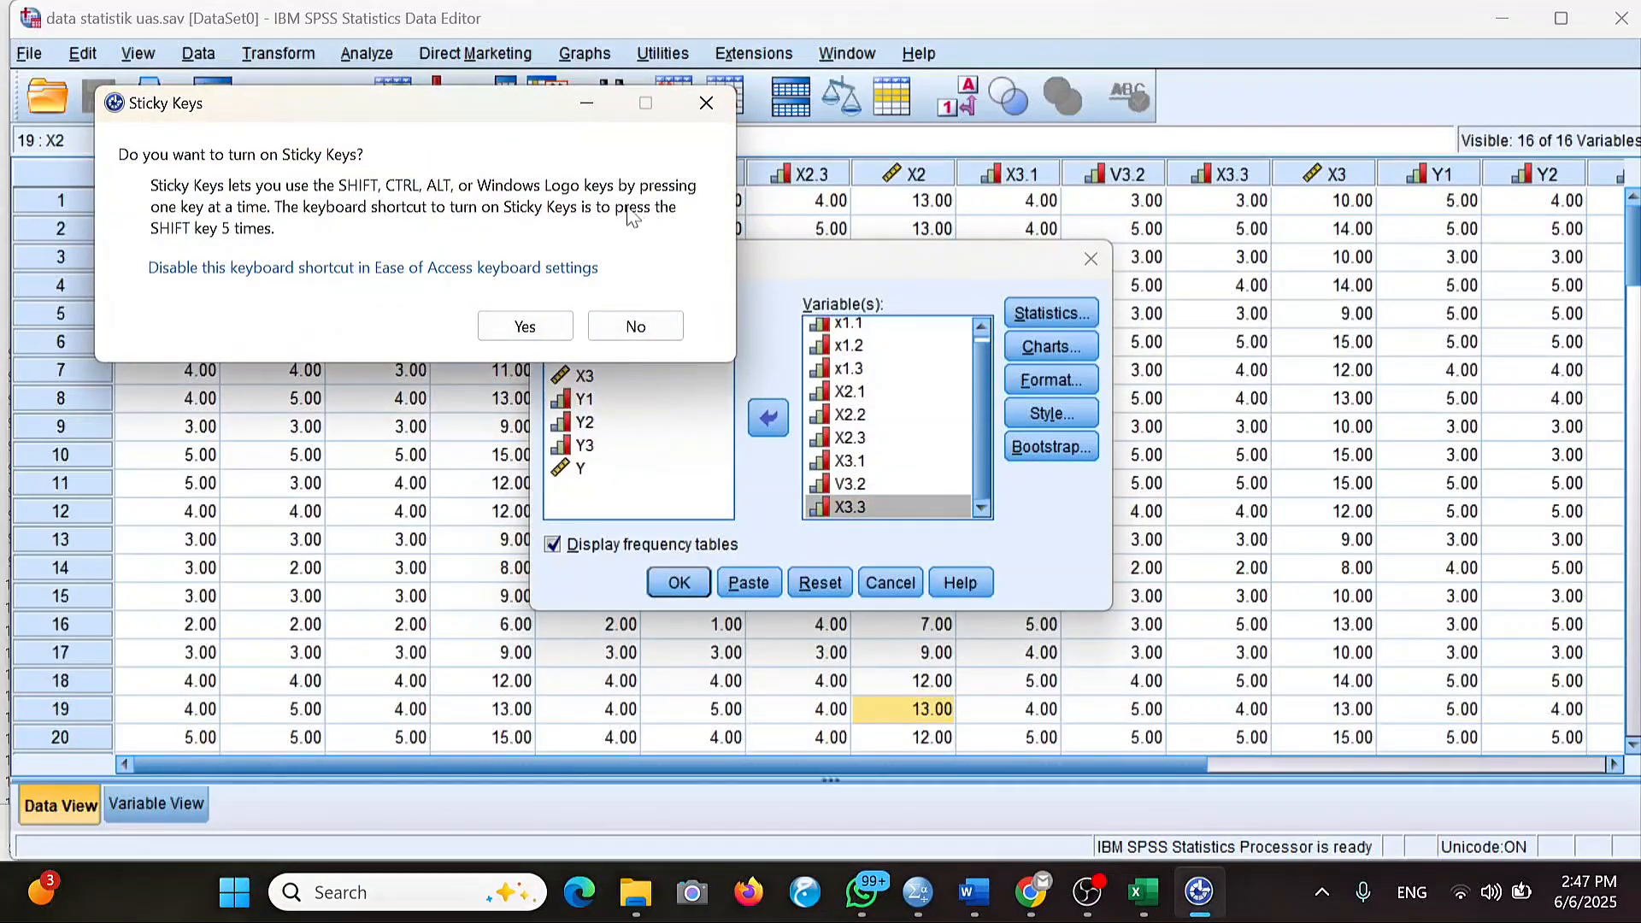
click(636, 325)
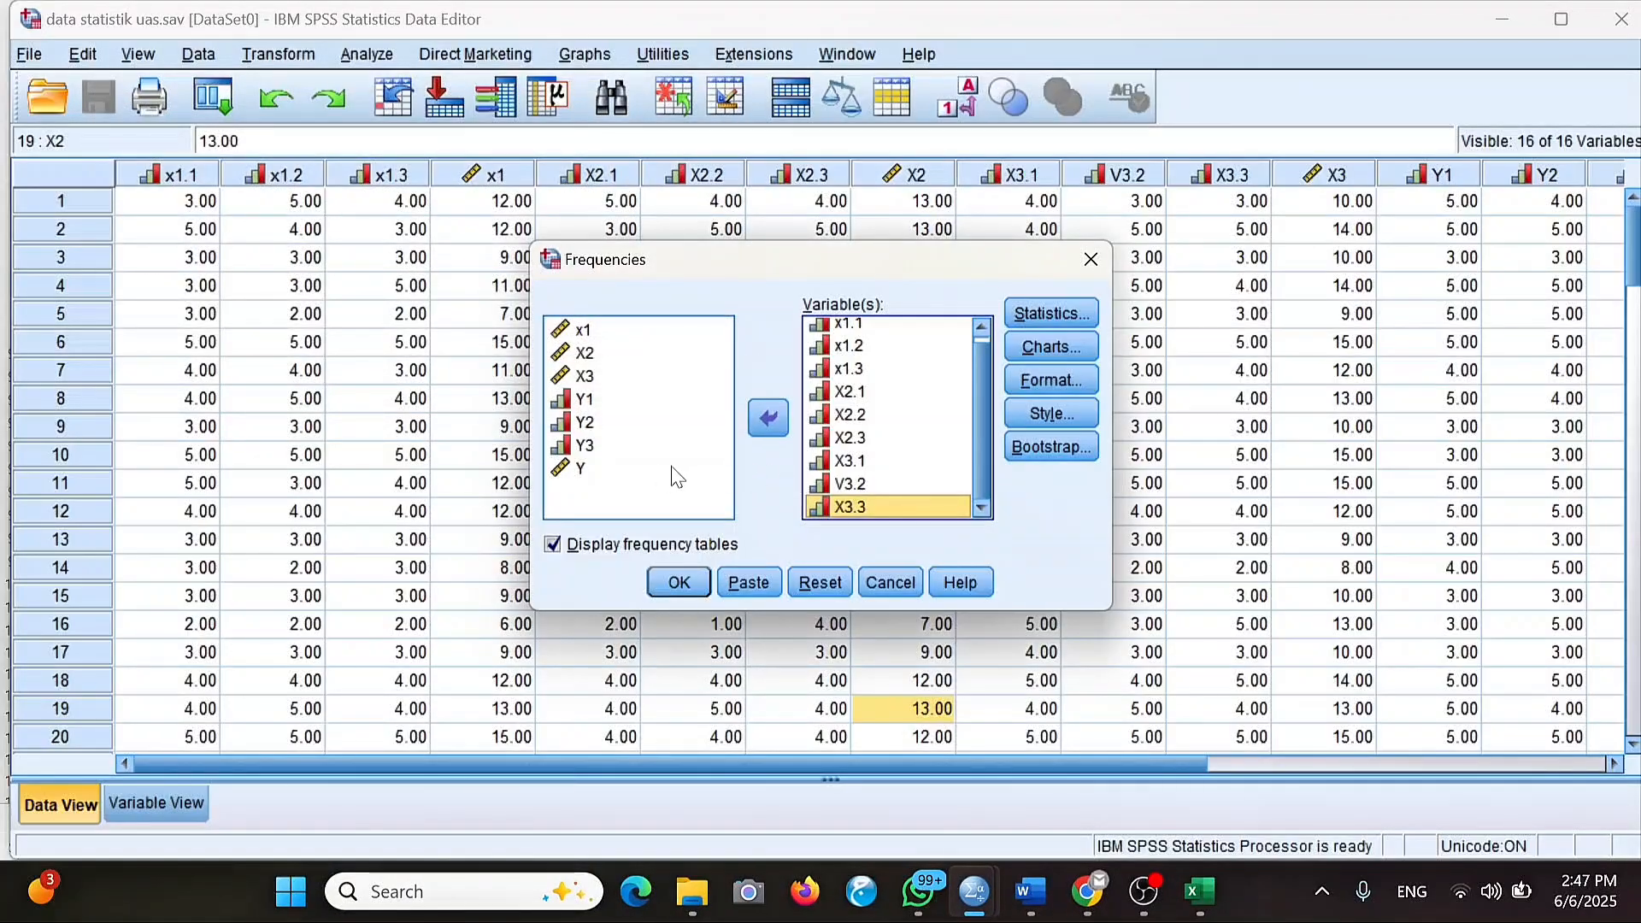
Add Y1, Y2 and Y3 to the analysis variables and run the Frequencies analysis.
click(645, 402)
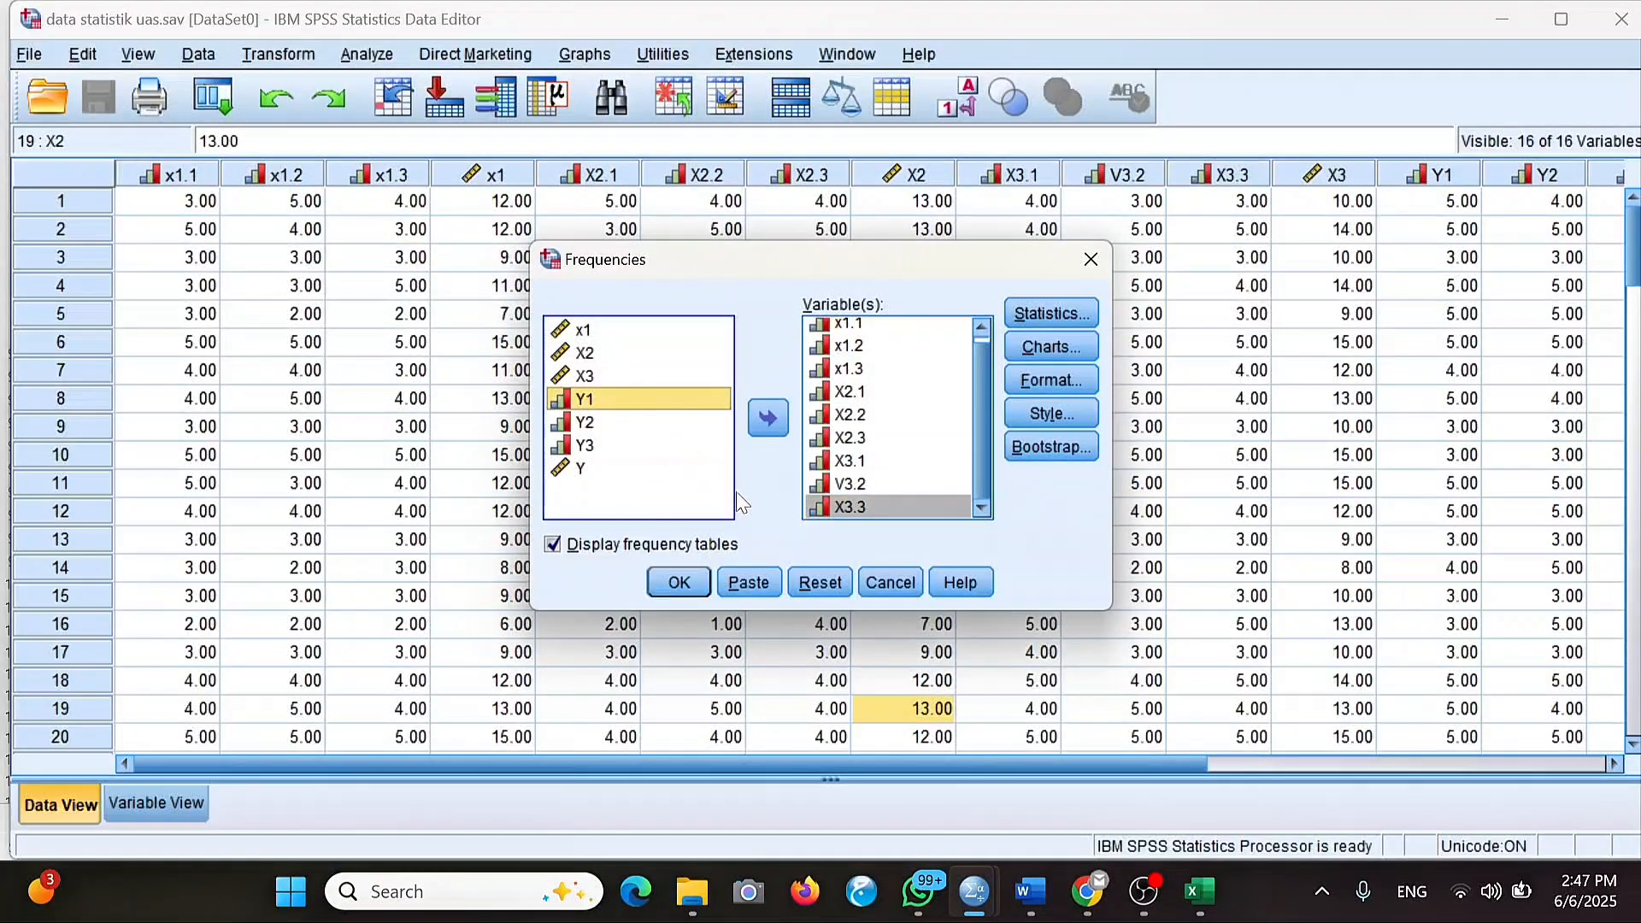
click(751, 417)
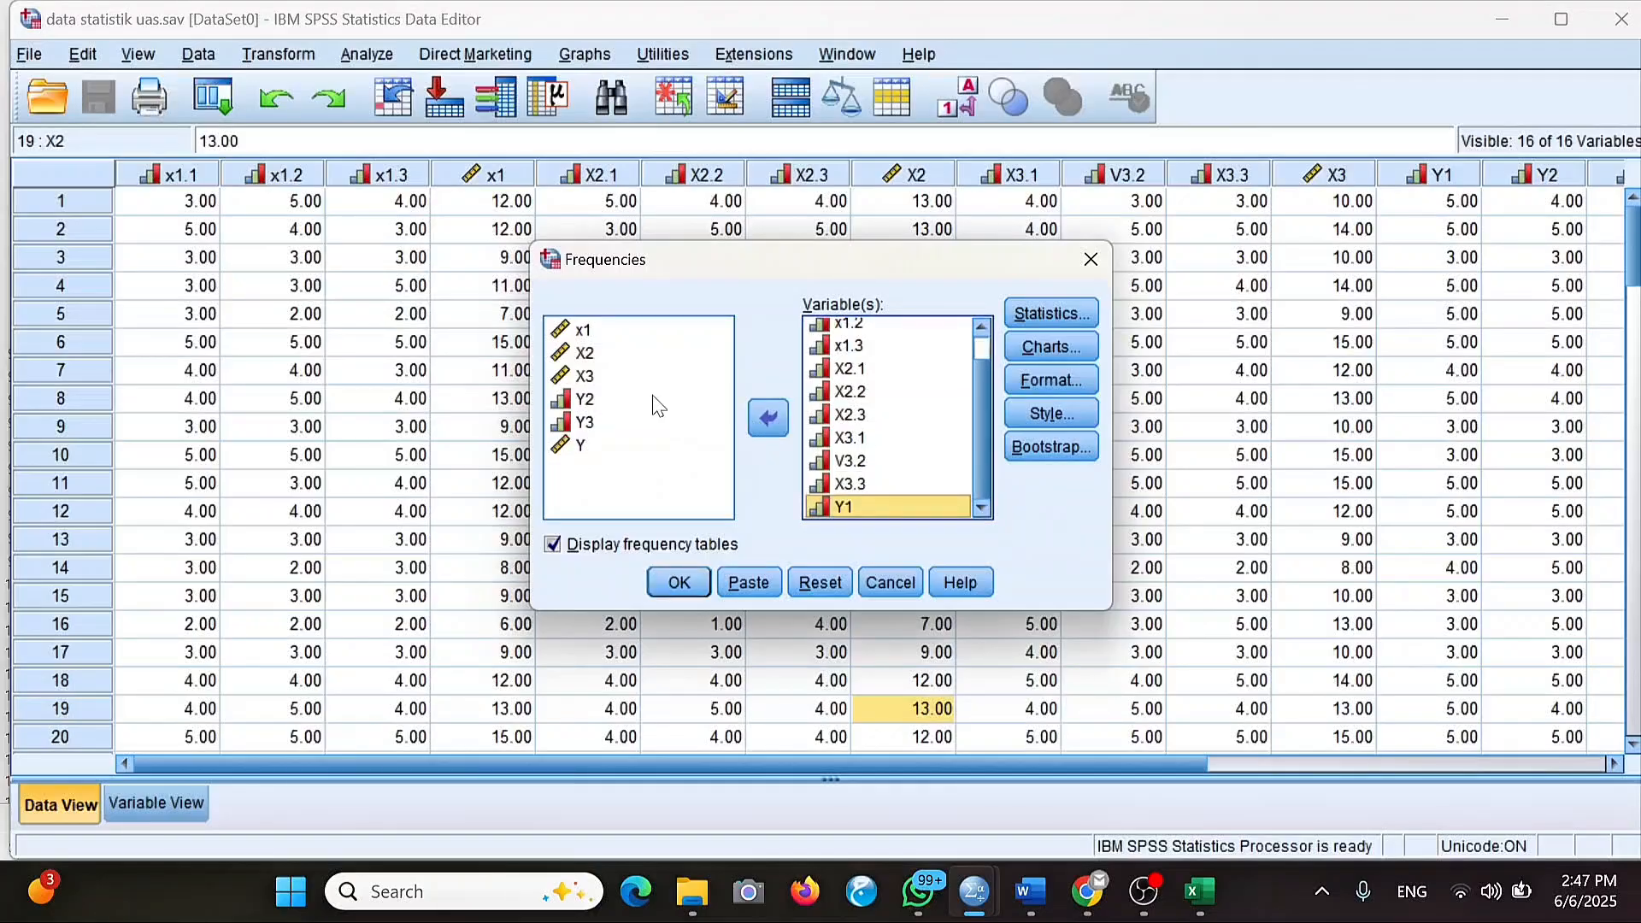
click(655, 403)
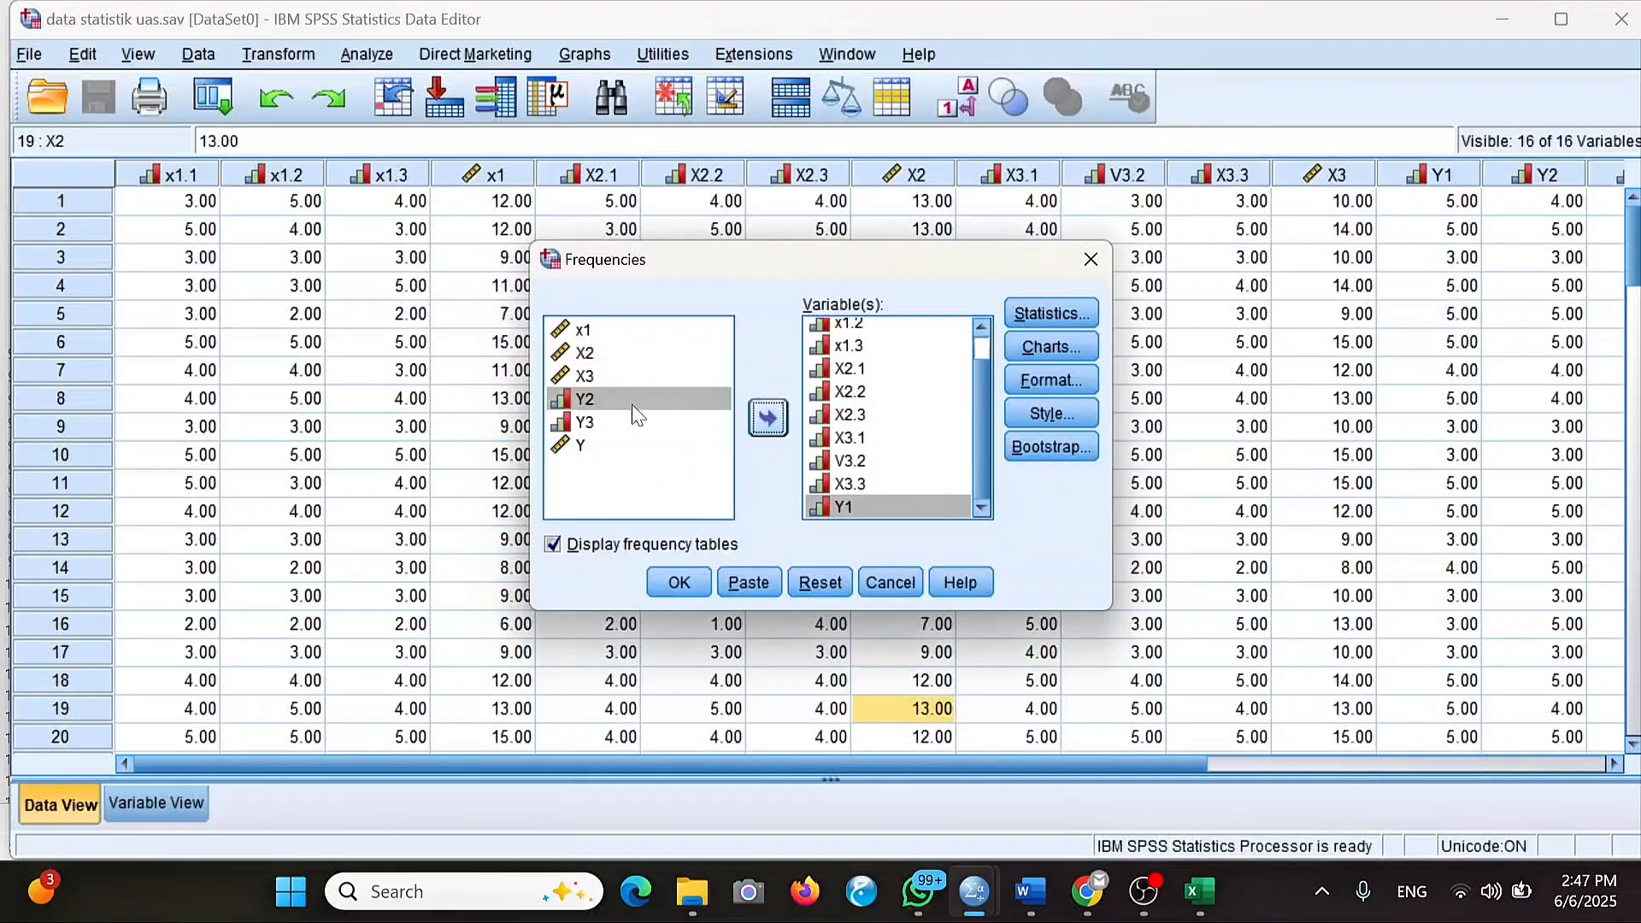
click(764, 419)
click(759, 417)
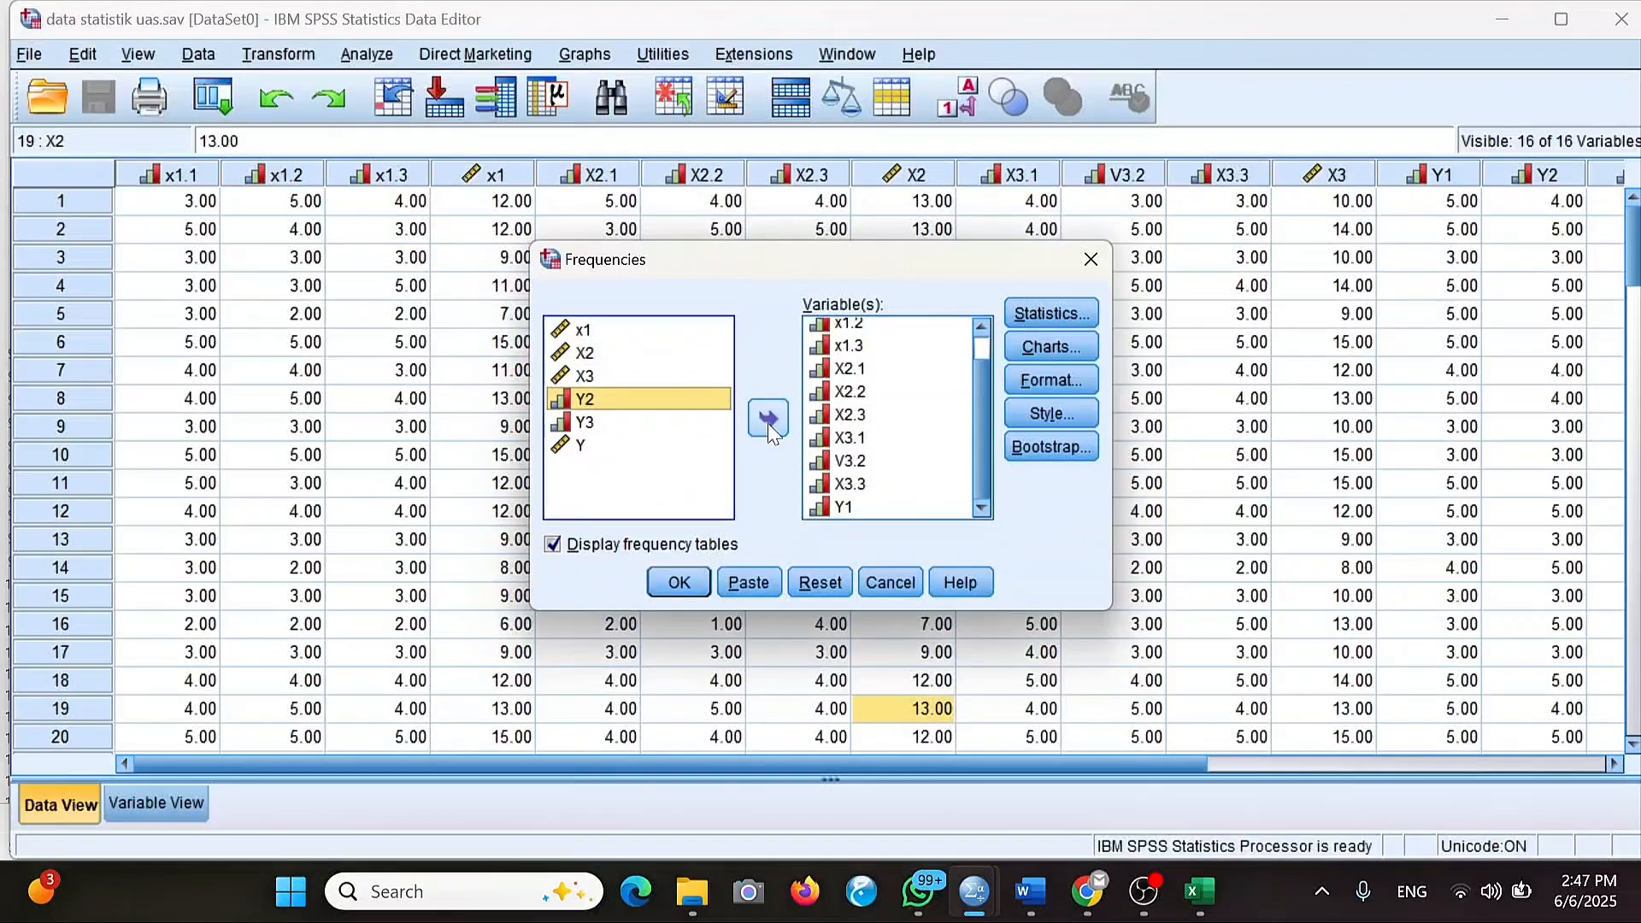
click(765, 418)
click(585, 399)
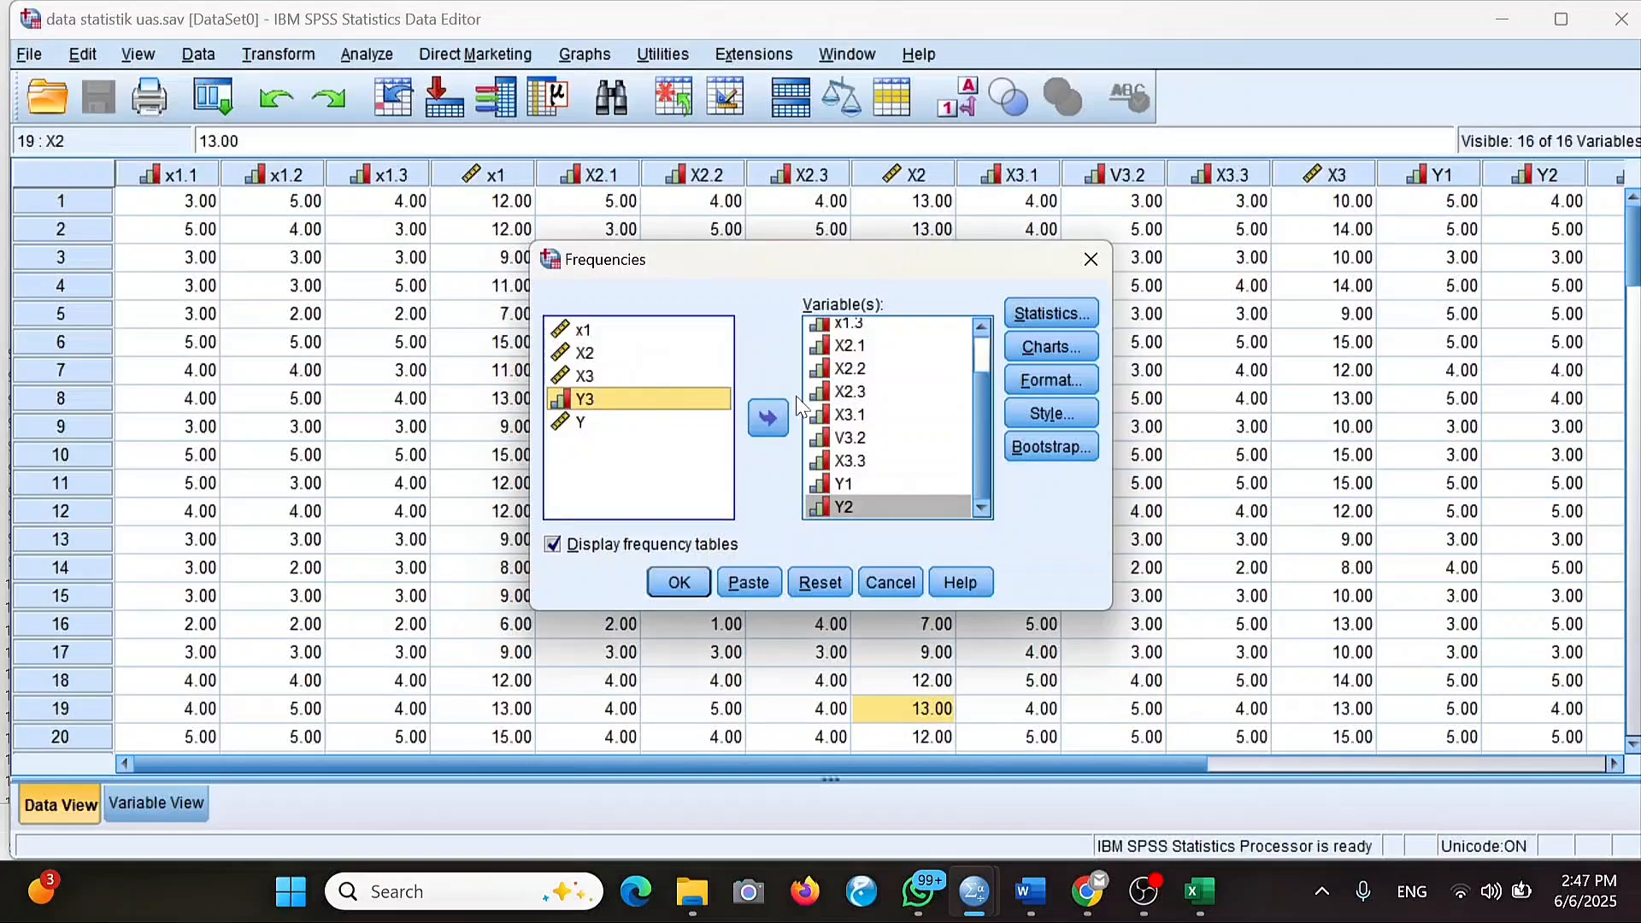
click(774, 416)
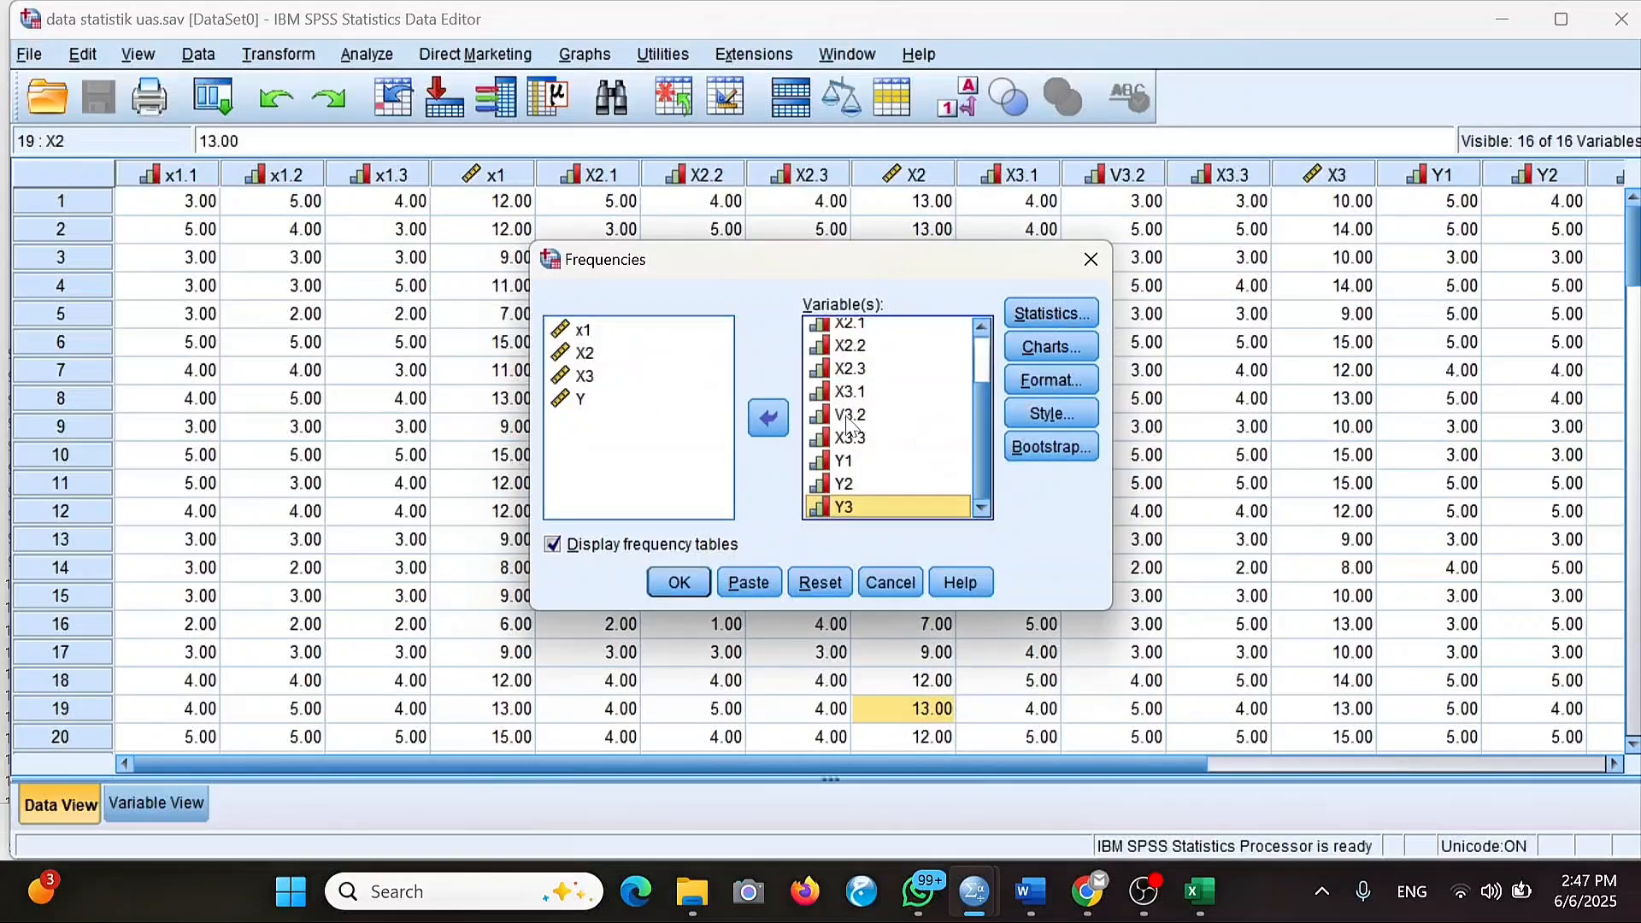
click(678, 583)
Look through the frequency tables in the output, from the x1.1 items to the Y3 table and back to X1.1.
scroll(849, 534, down, 10)
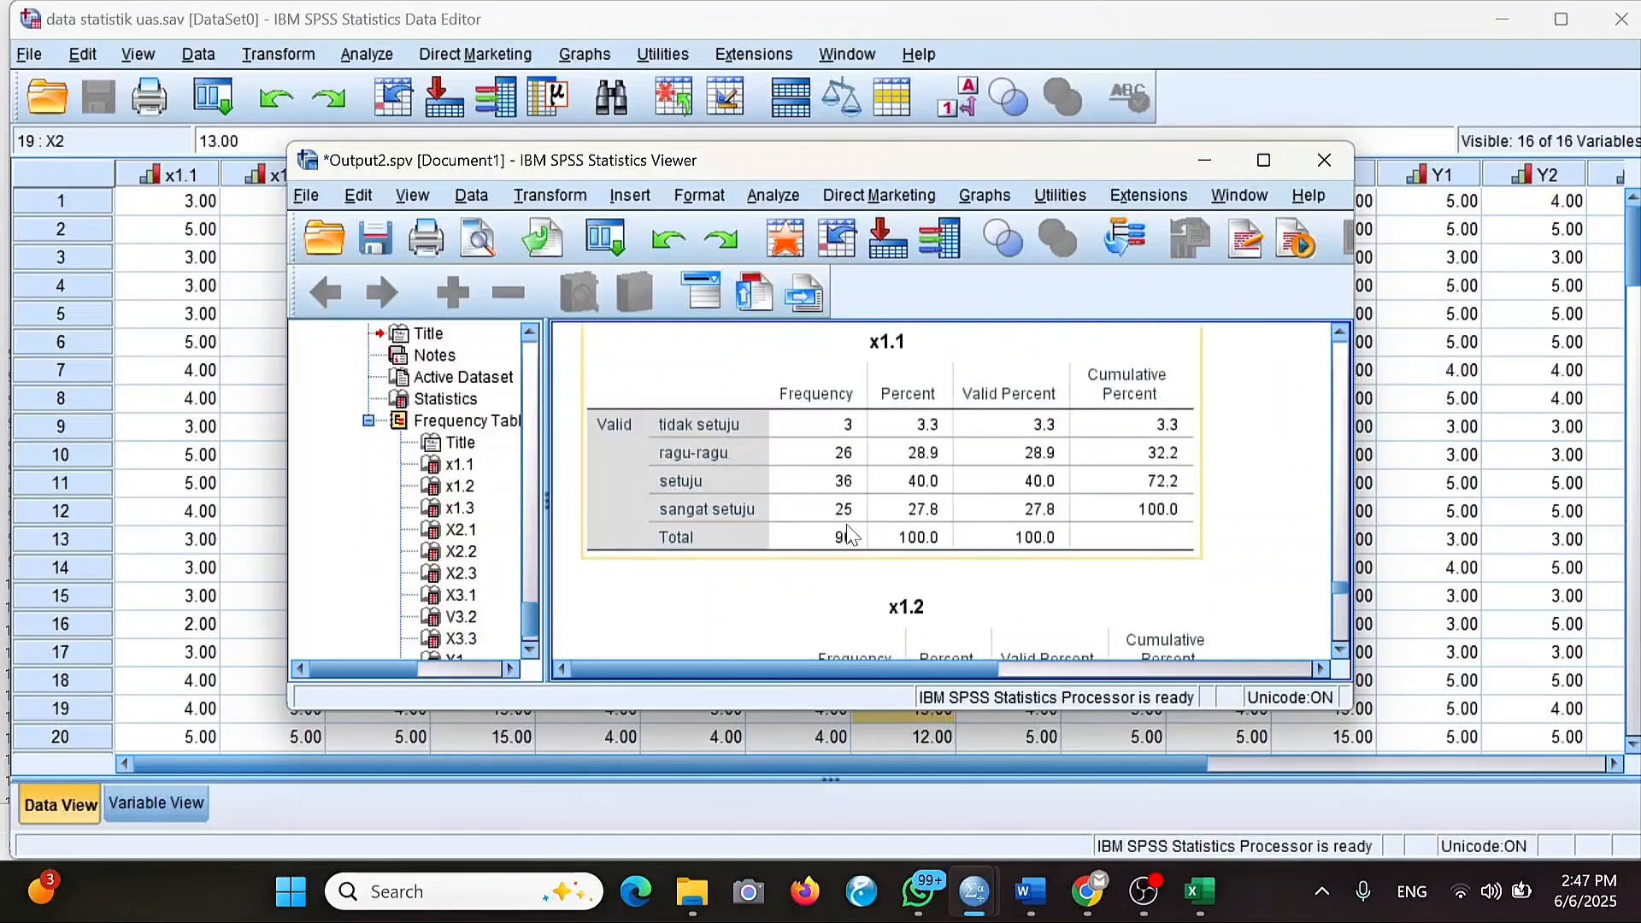
scroll(848, 534, up, 5)
scroll(848, 534, down, 2)
scroll(849, 534, down, 20)
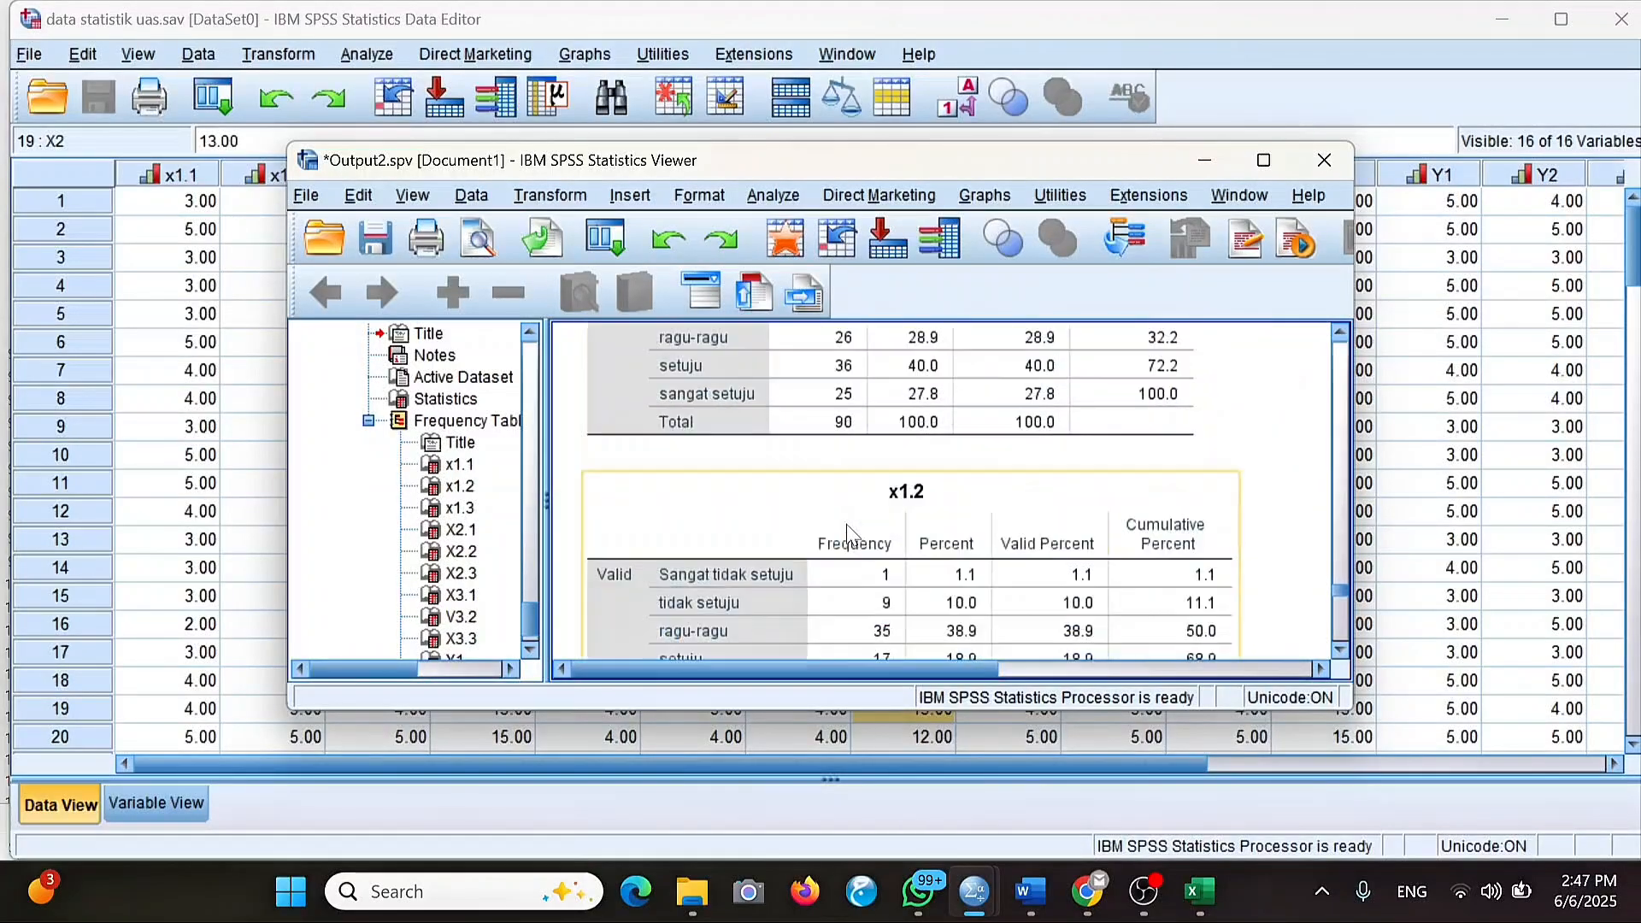
click(849, 532)
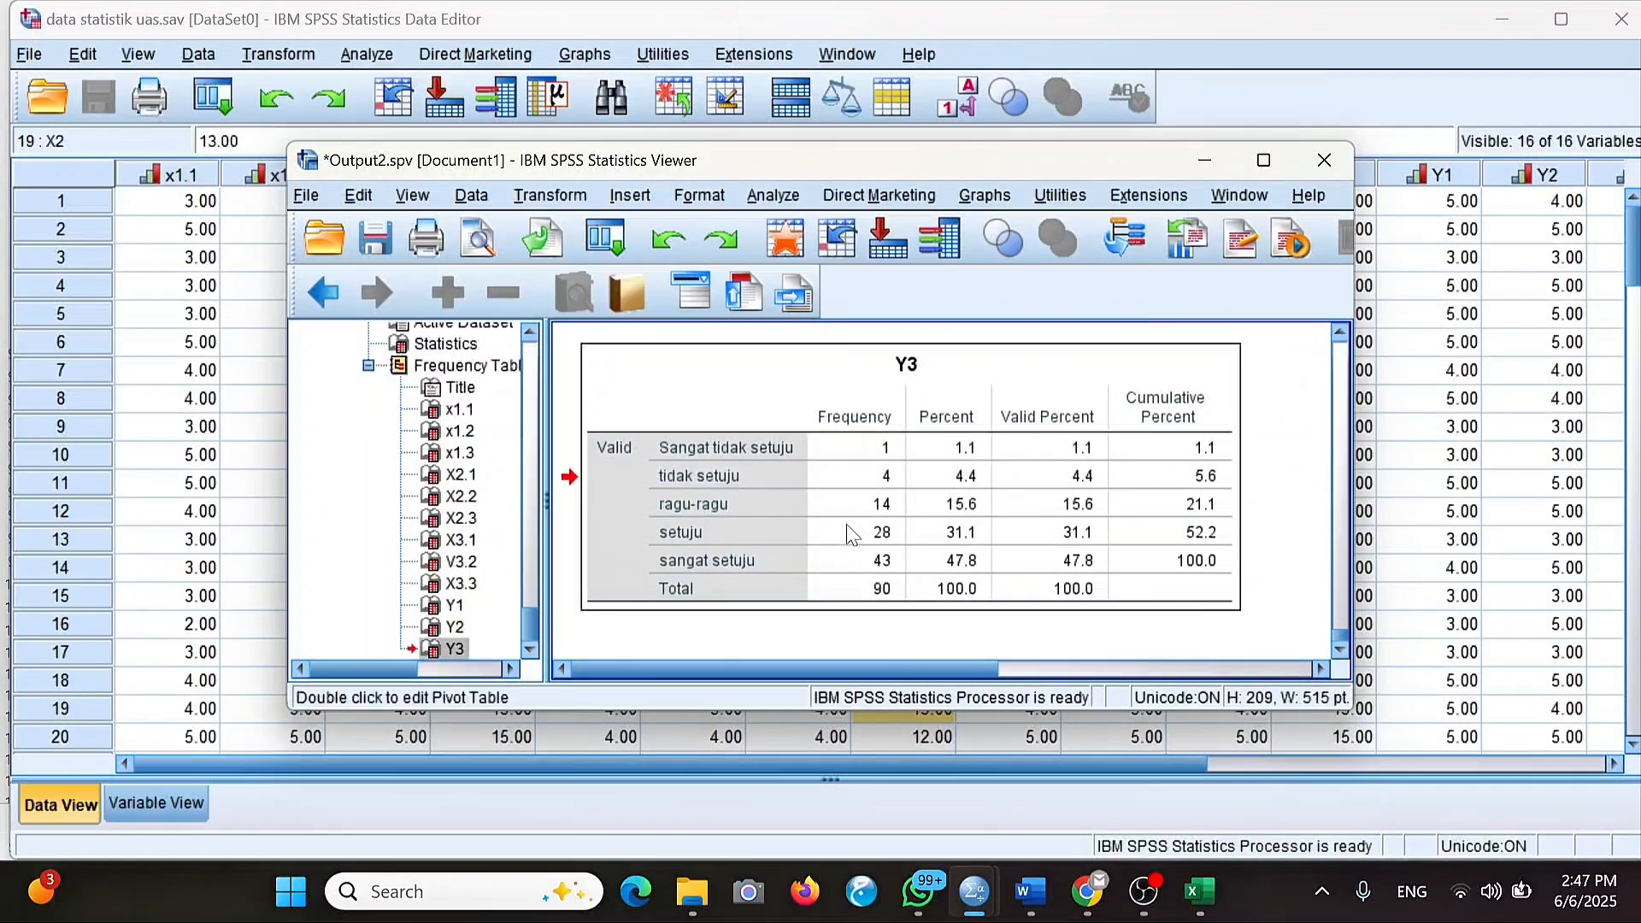
right_click(848, 530)
scroll(1115, 406, up, 20)
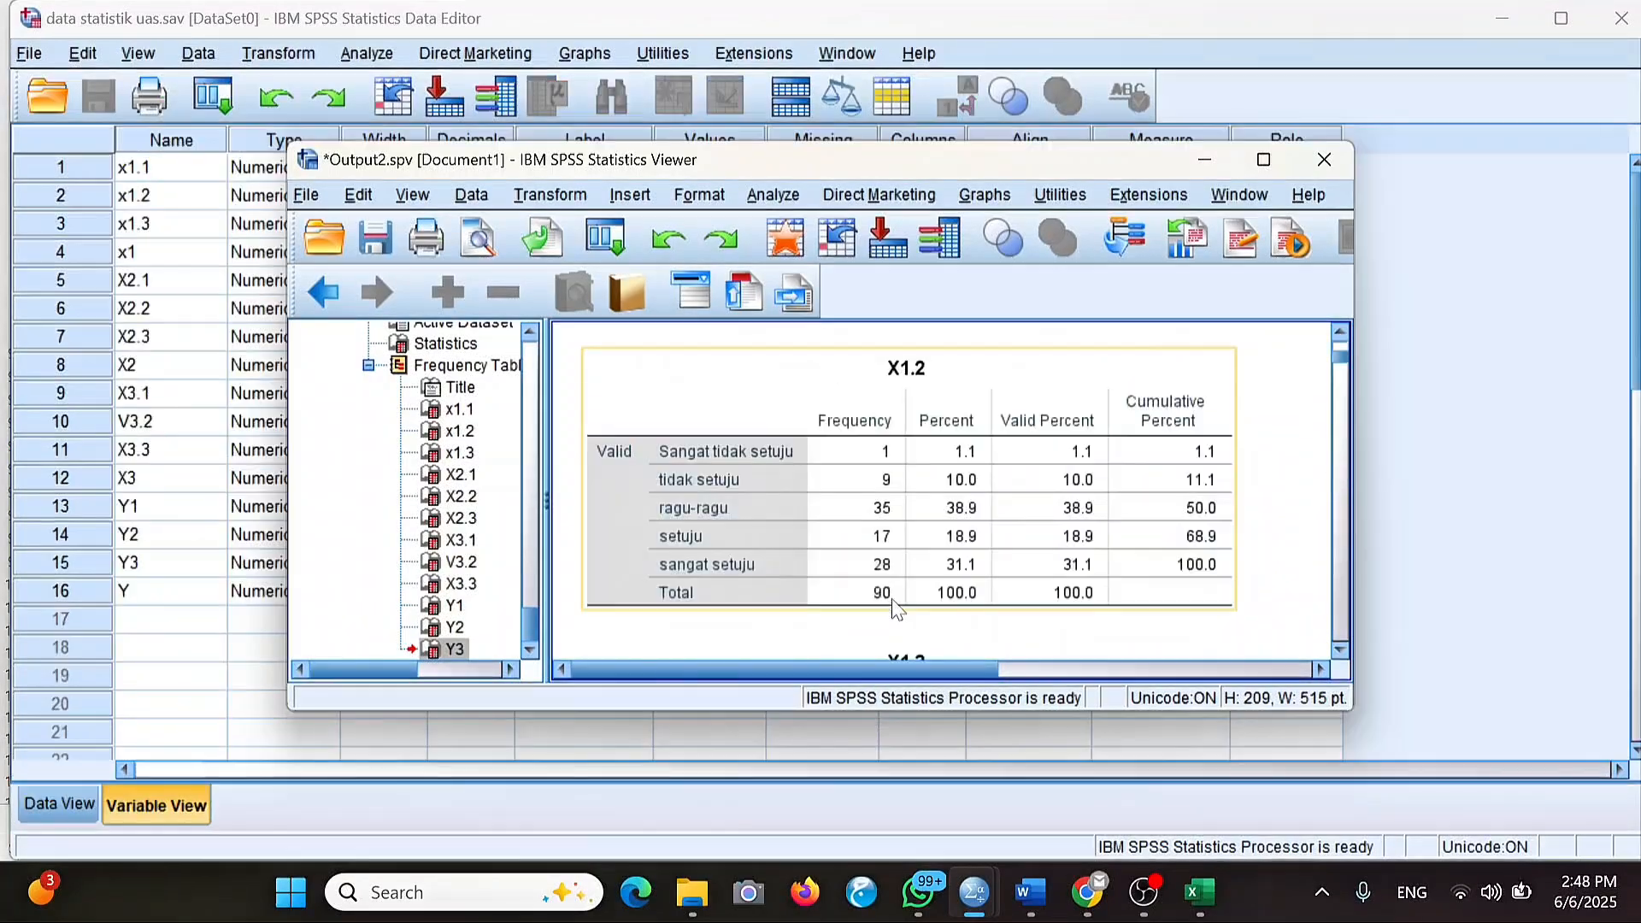
scroll(893, 609, up, 5)
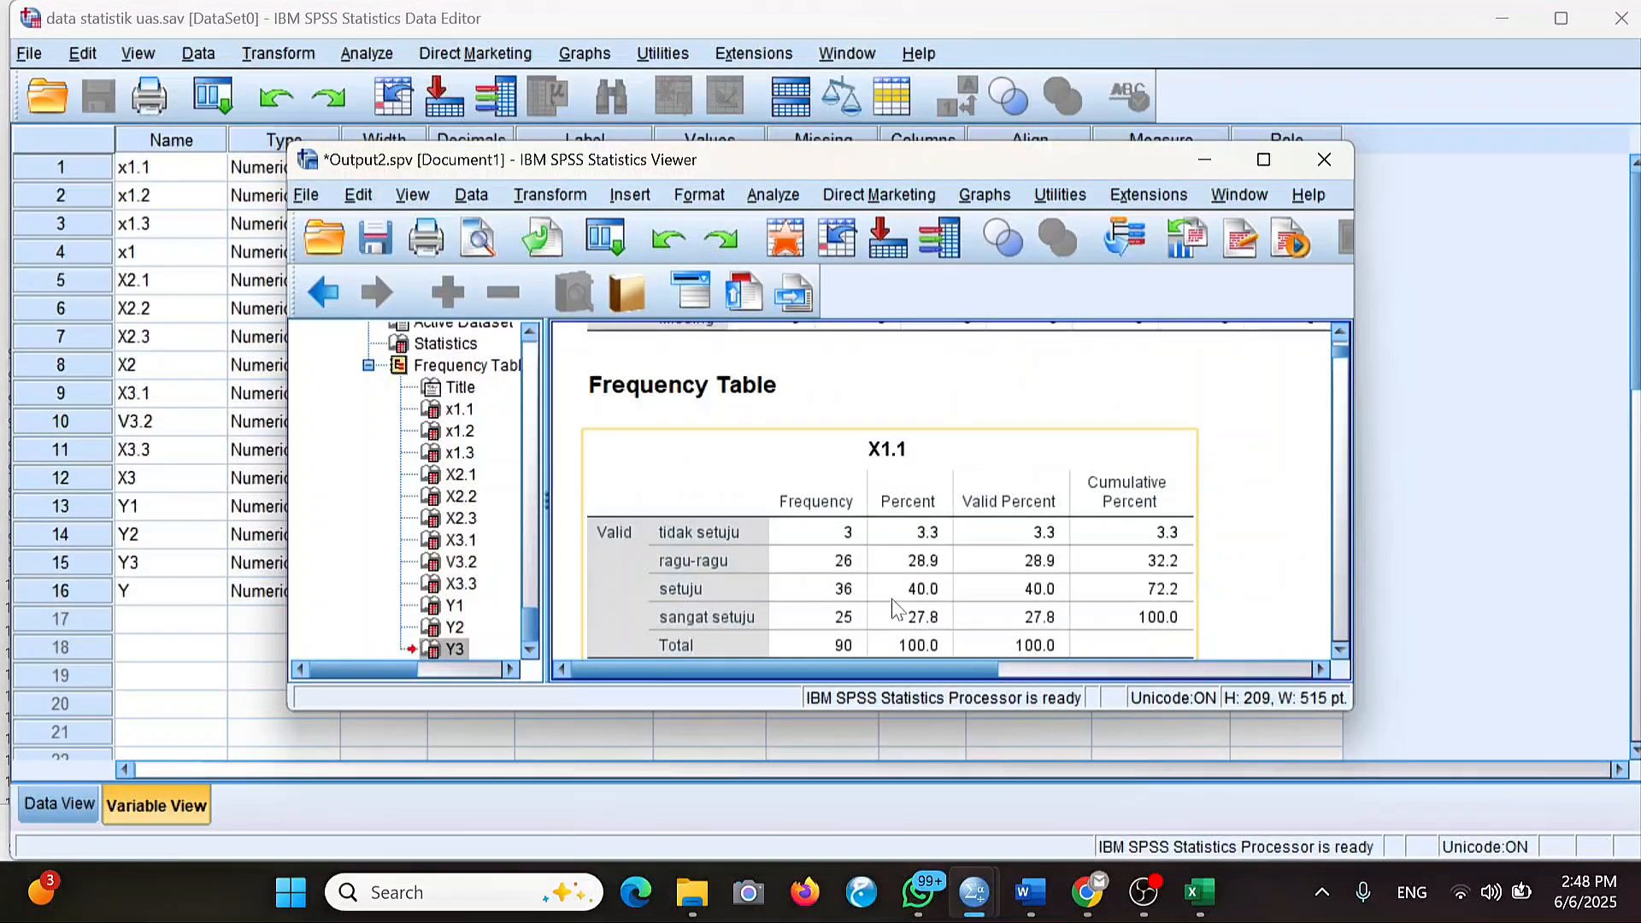
scroll(893, 608, down, 3)
Arrange the SPSS output viewer side by side with the Word document "ANALISIS DATA statistik".
mouse_move(1017, 915)
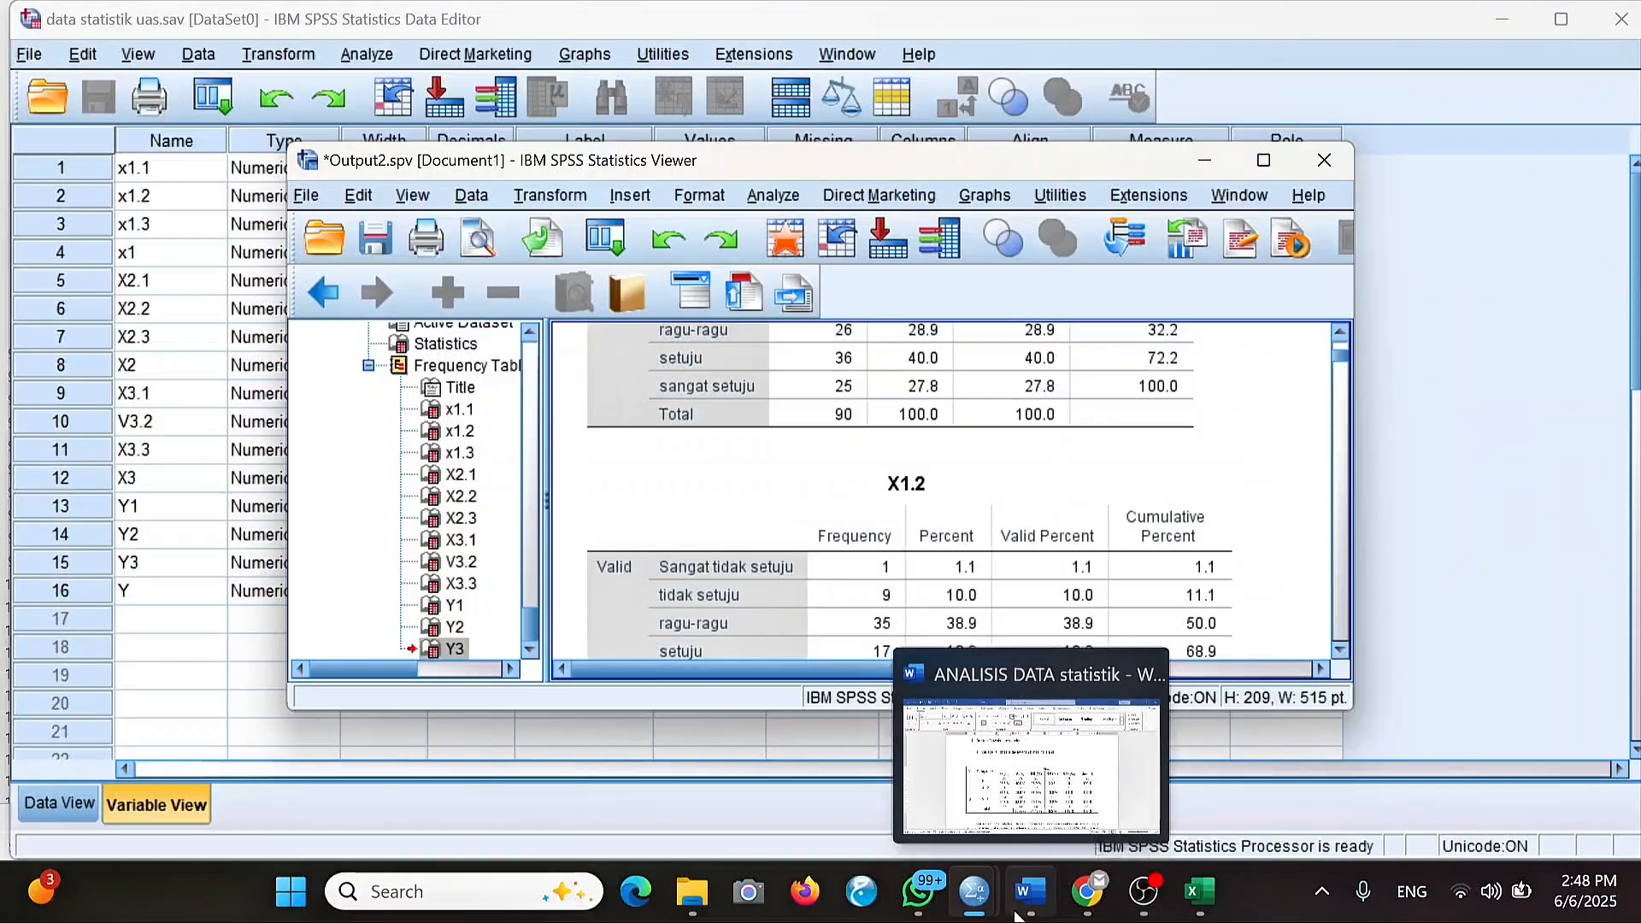
key(super+Right)
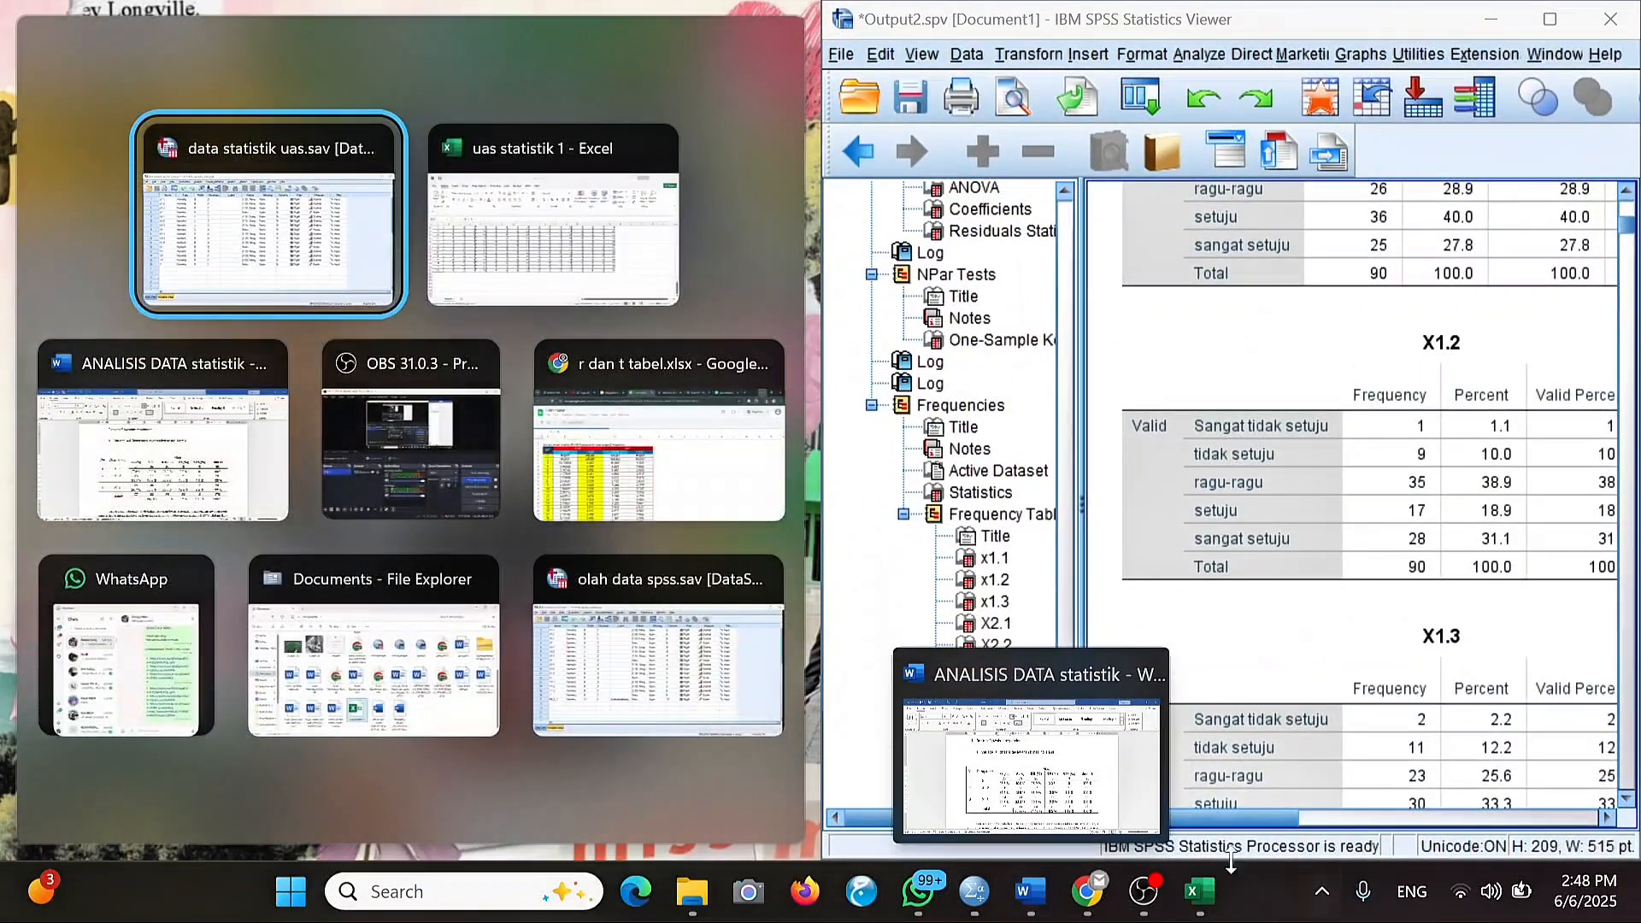
click(163, 435)
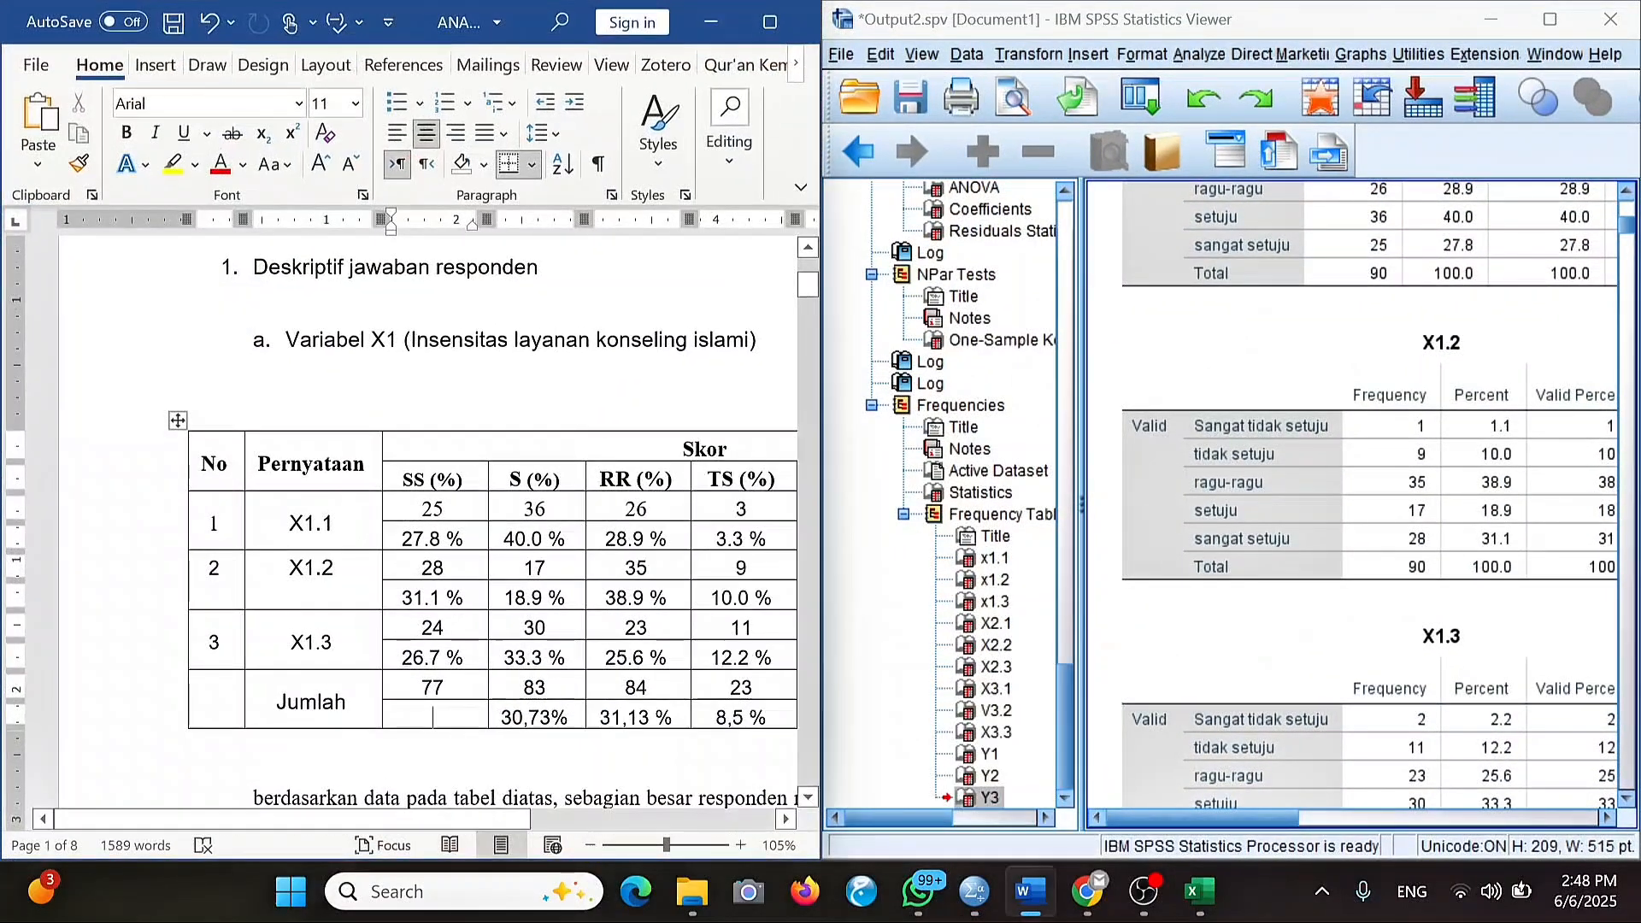
Compare the X1.1 frequency table with Word's Variabel X1 table and enter 28,53 as the Jumlah percentage under SS (%).
scroll(419, 530, down, 3)
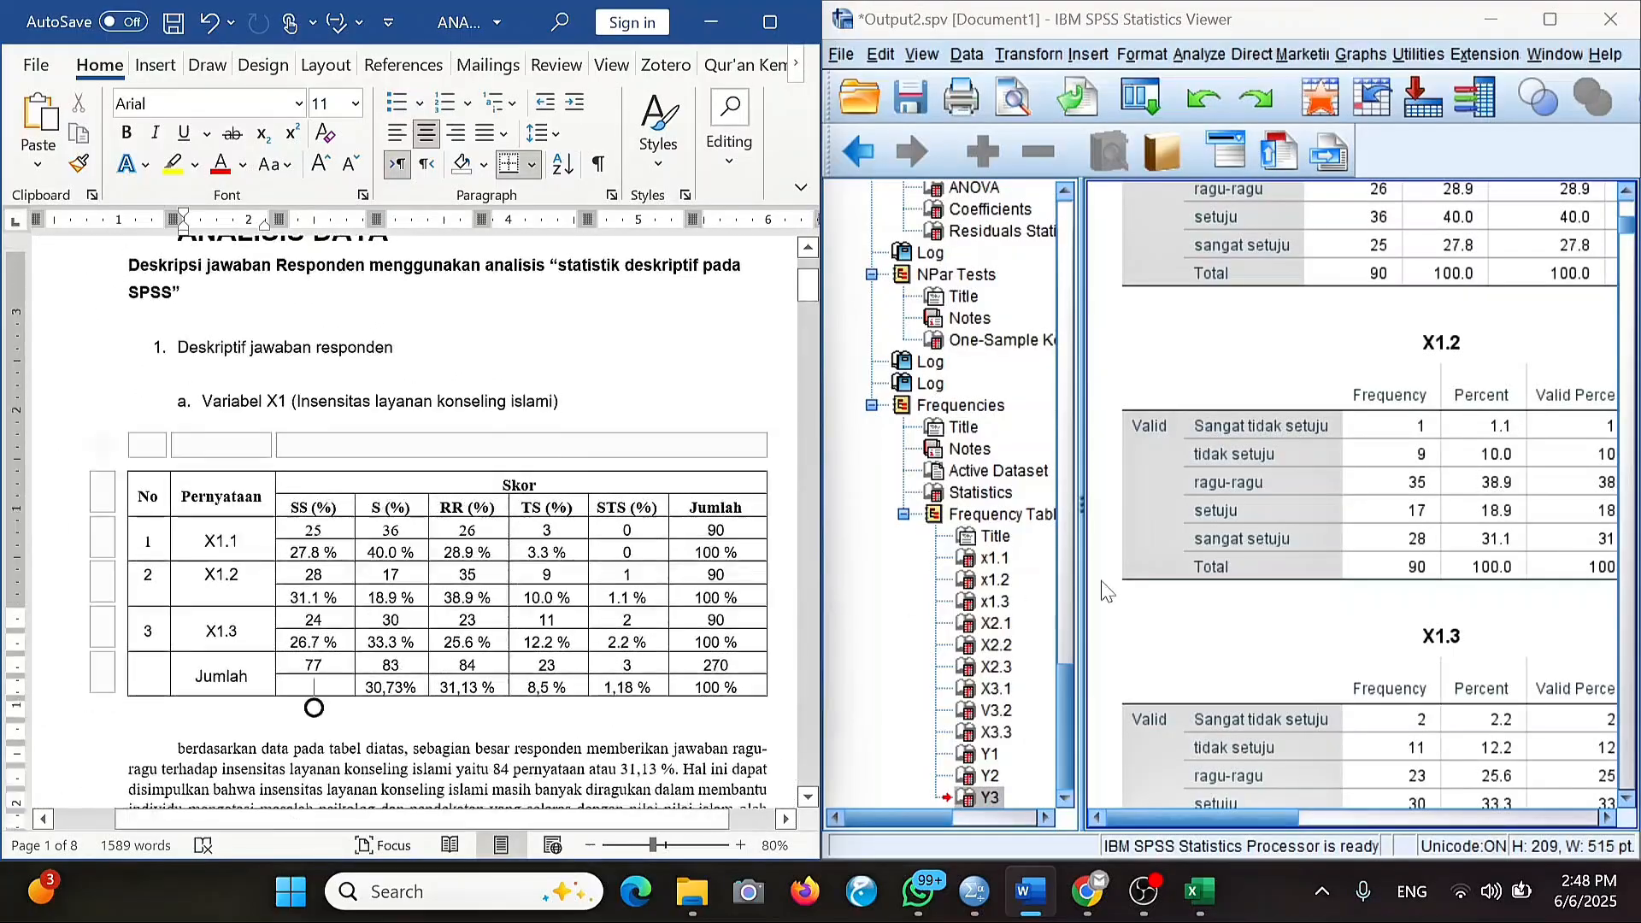
click(1330, 577)
click(269, 498)
scroll(269, 498, down, 2)
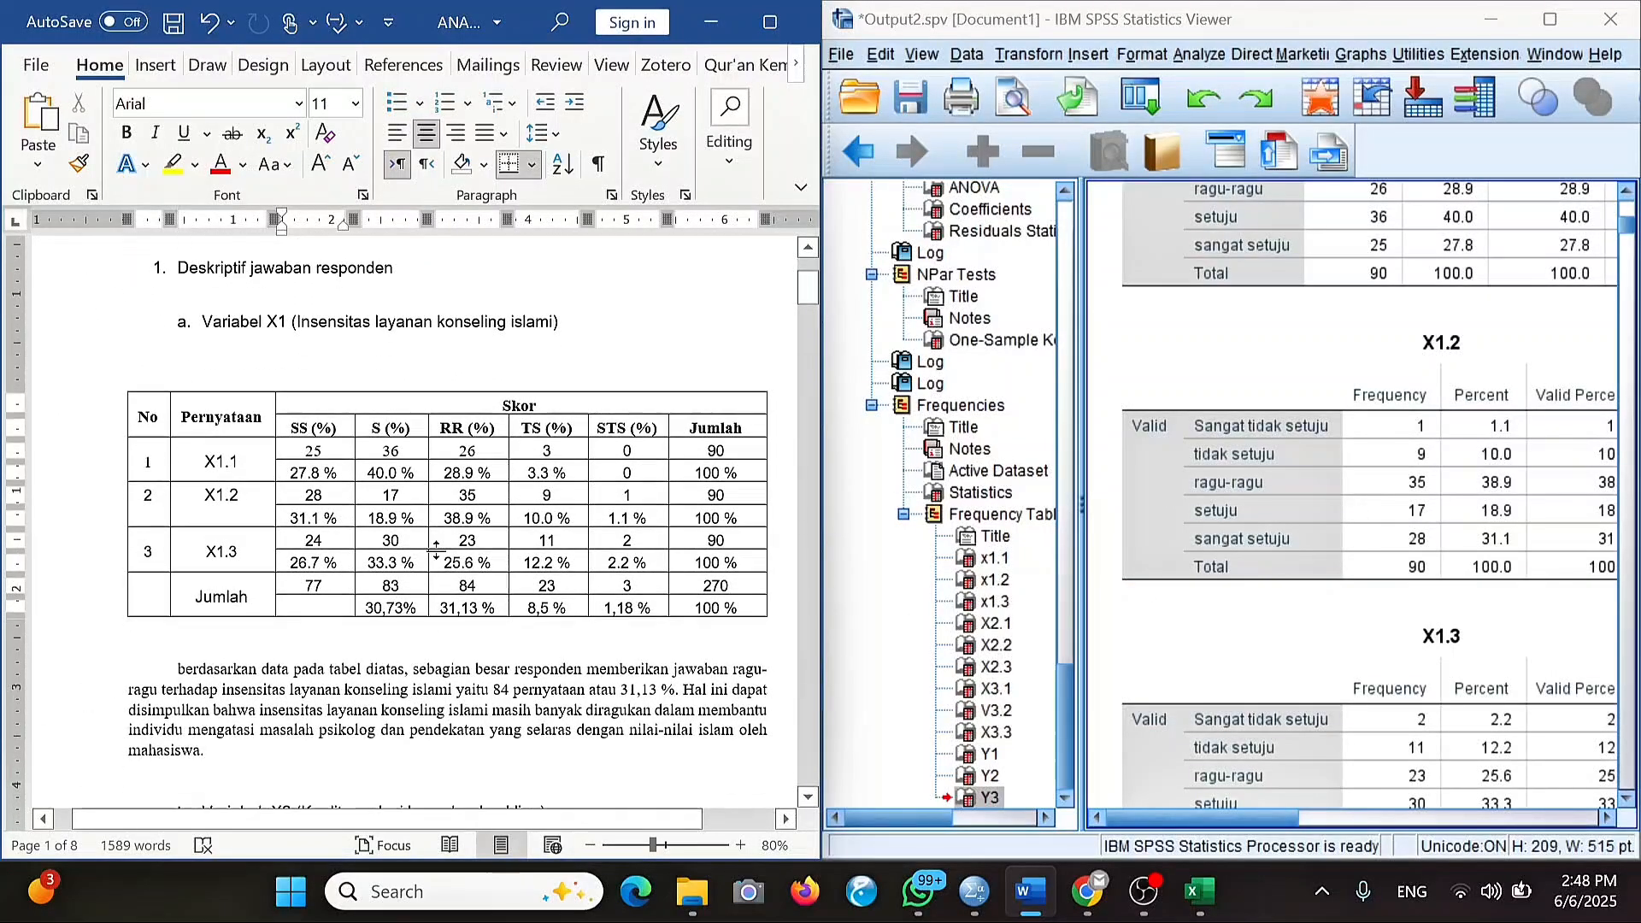
click(1291, 485)
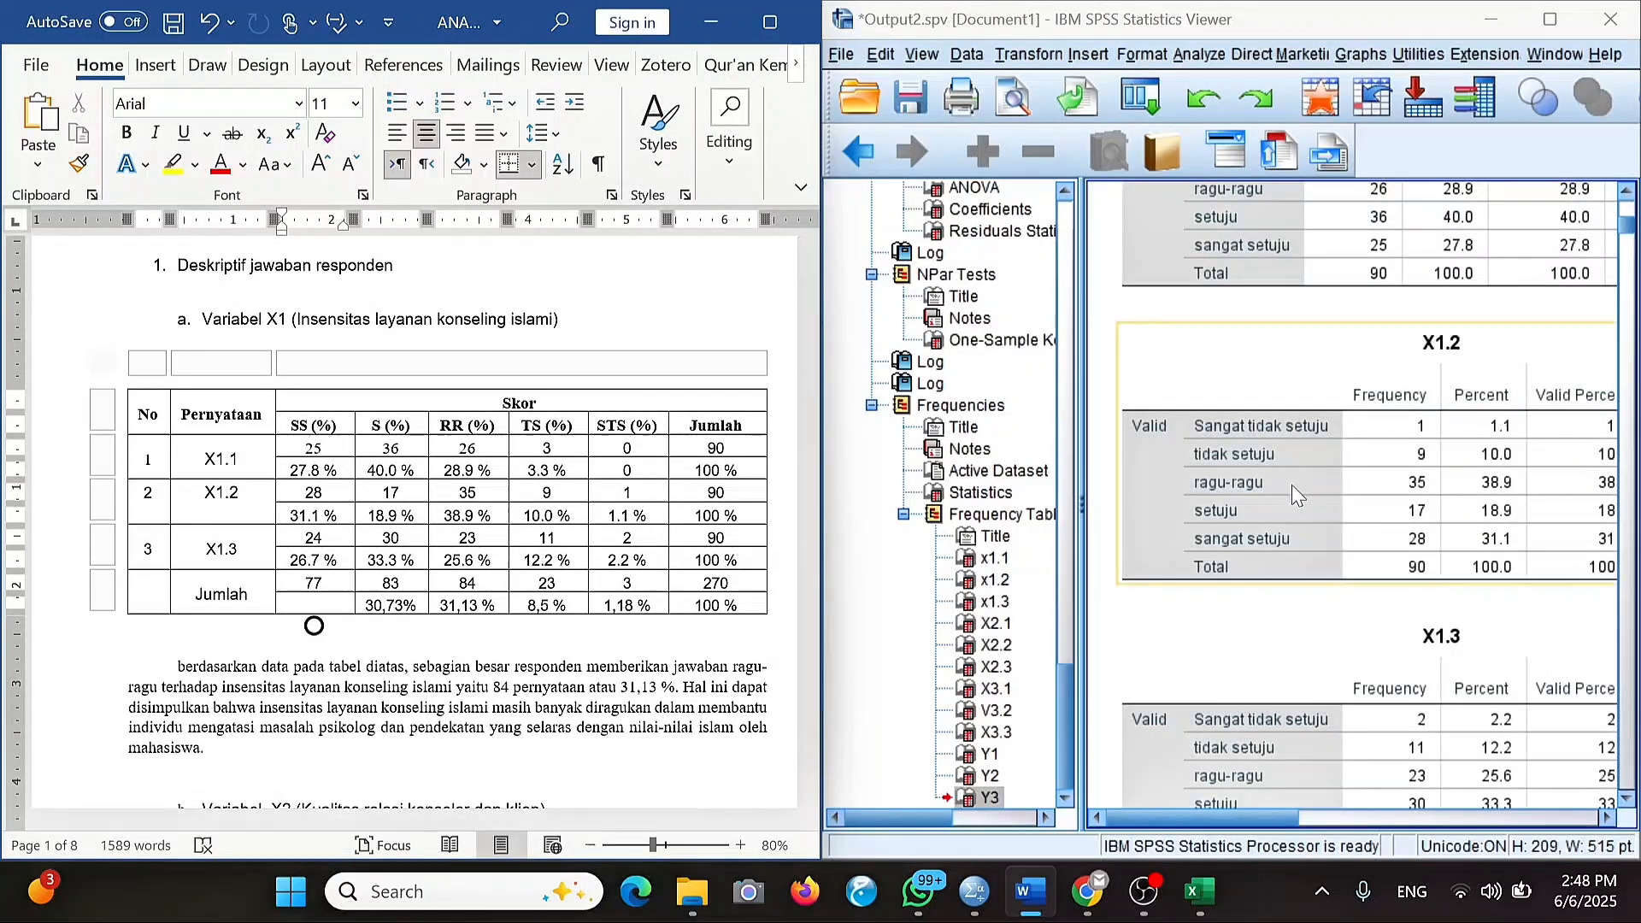
scroll(1290, 484, up, 10)
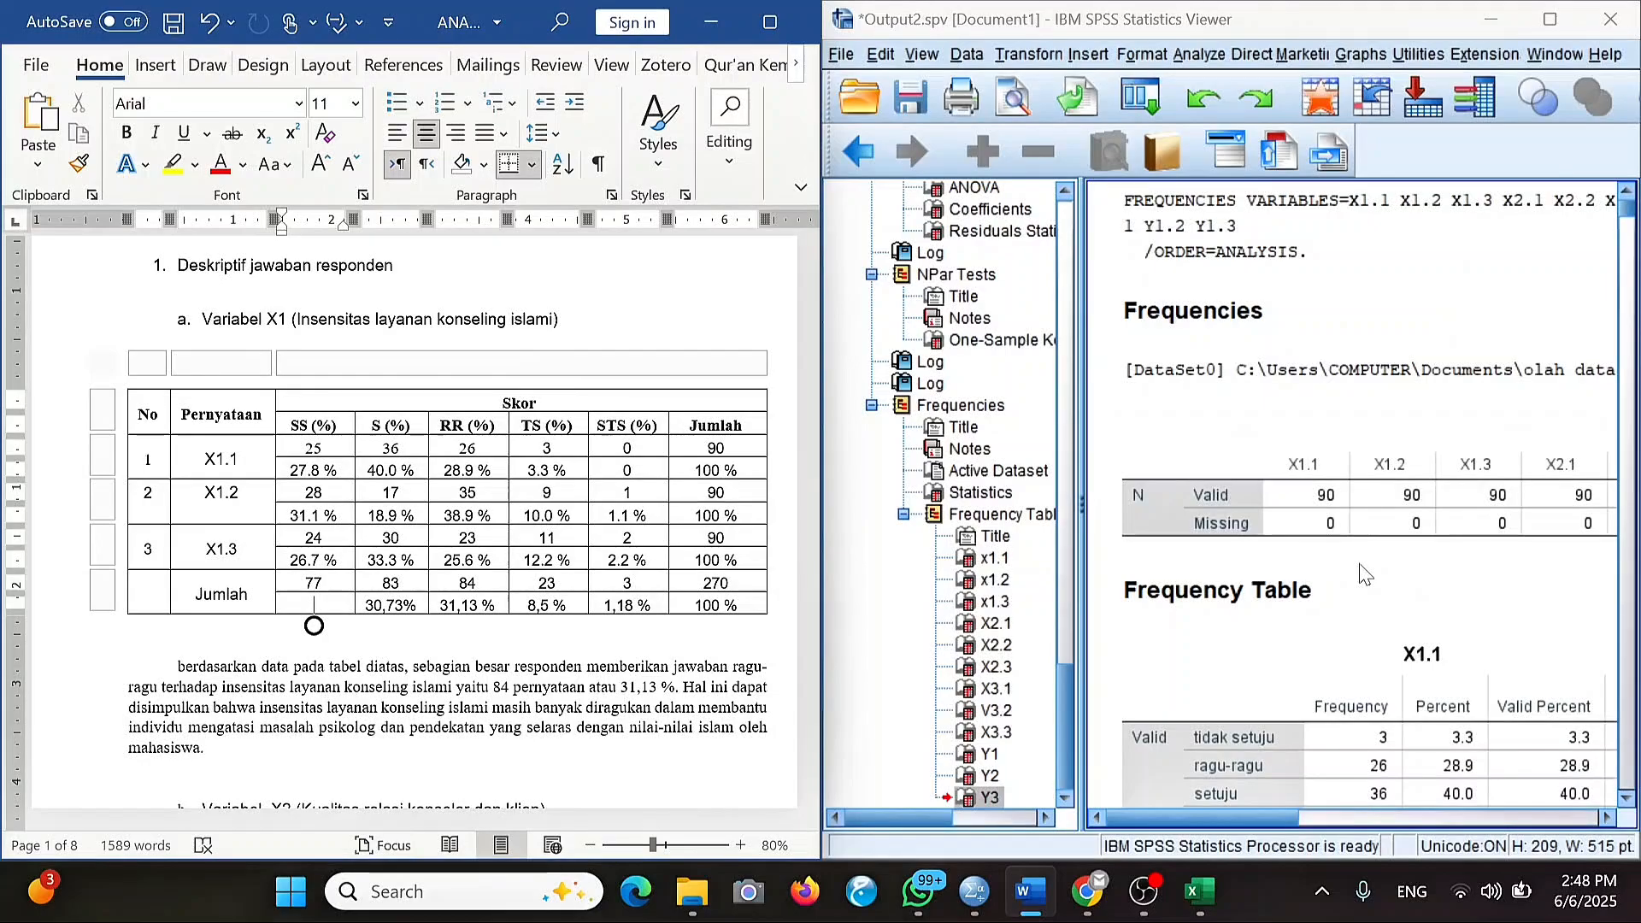
scroll(1438, 301, down, 4)
click(1438, 300)
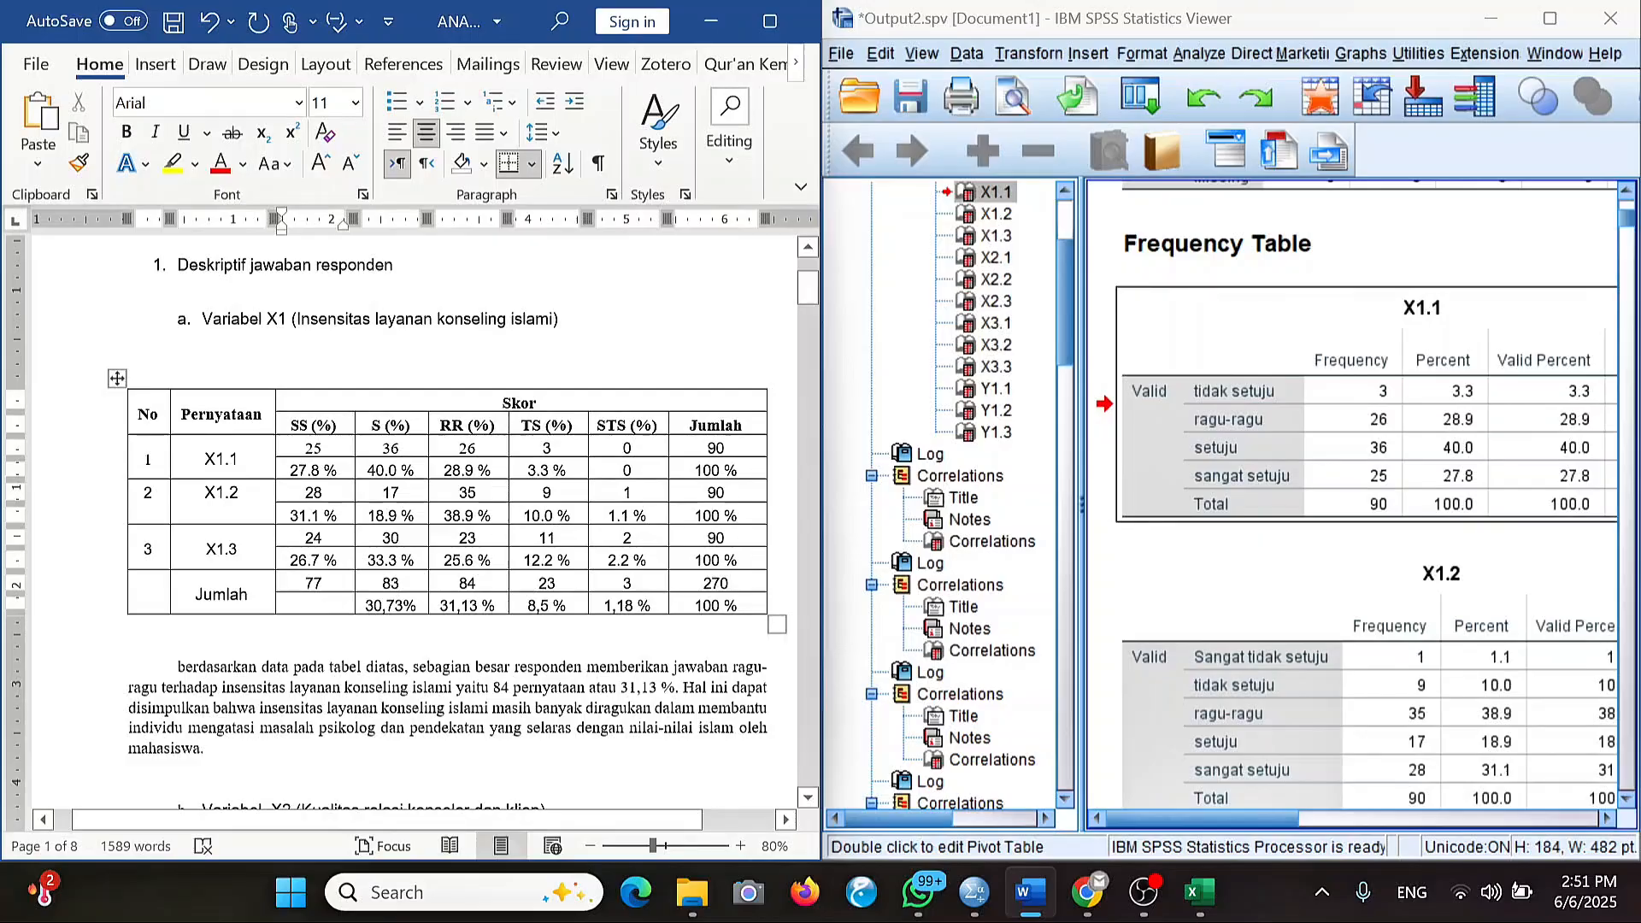
text(28,53)
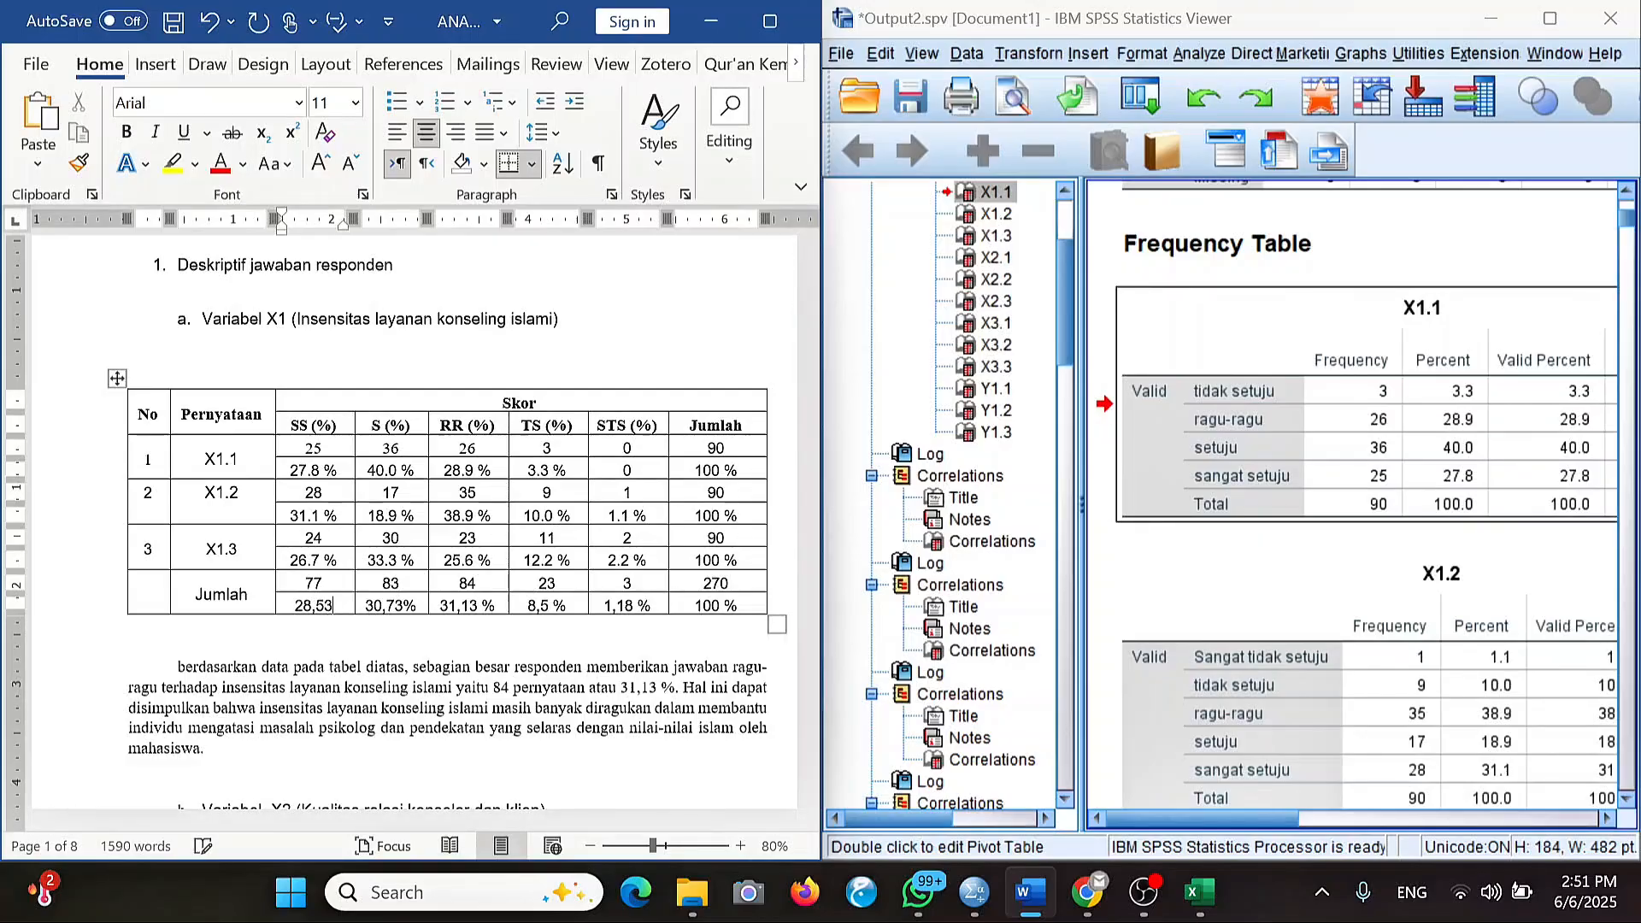
Review the Word report's response tables and interpretations for variables X1, X2, X3 and Y.
scroll(428, 513, down, 4)
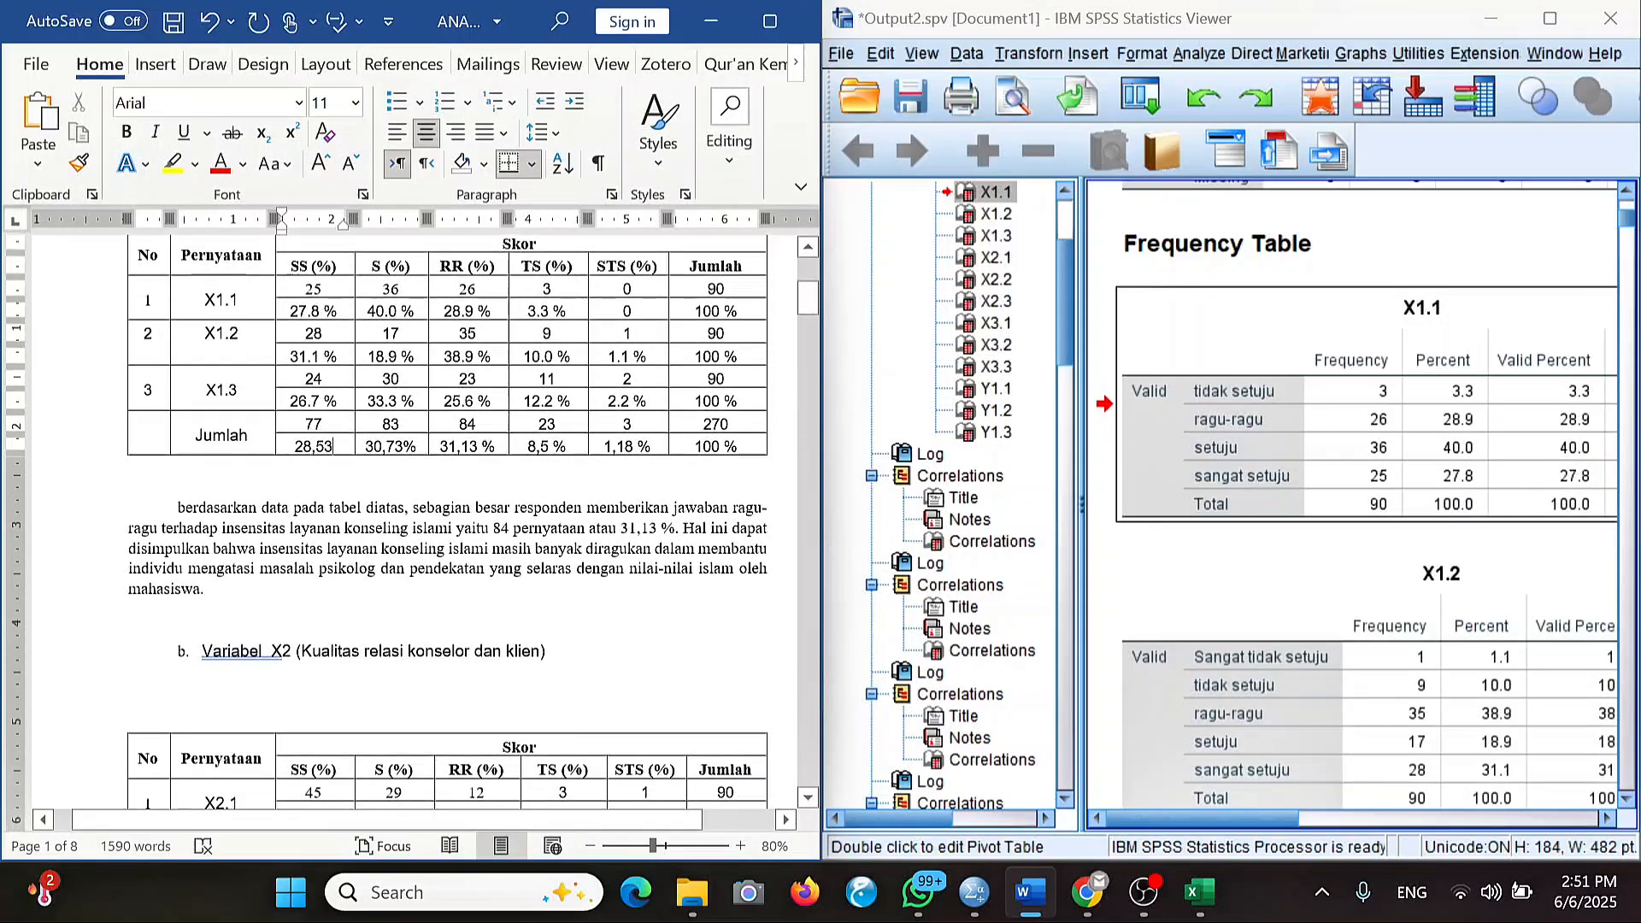
scroll(481, 684, down, 5)
scroll(481, 684, up, 12)
scroll(482, 684, down, 7)
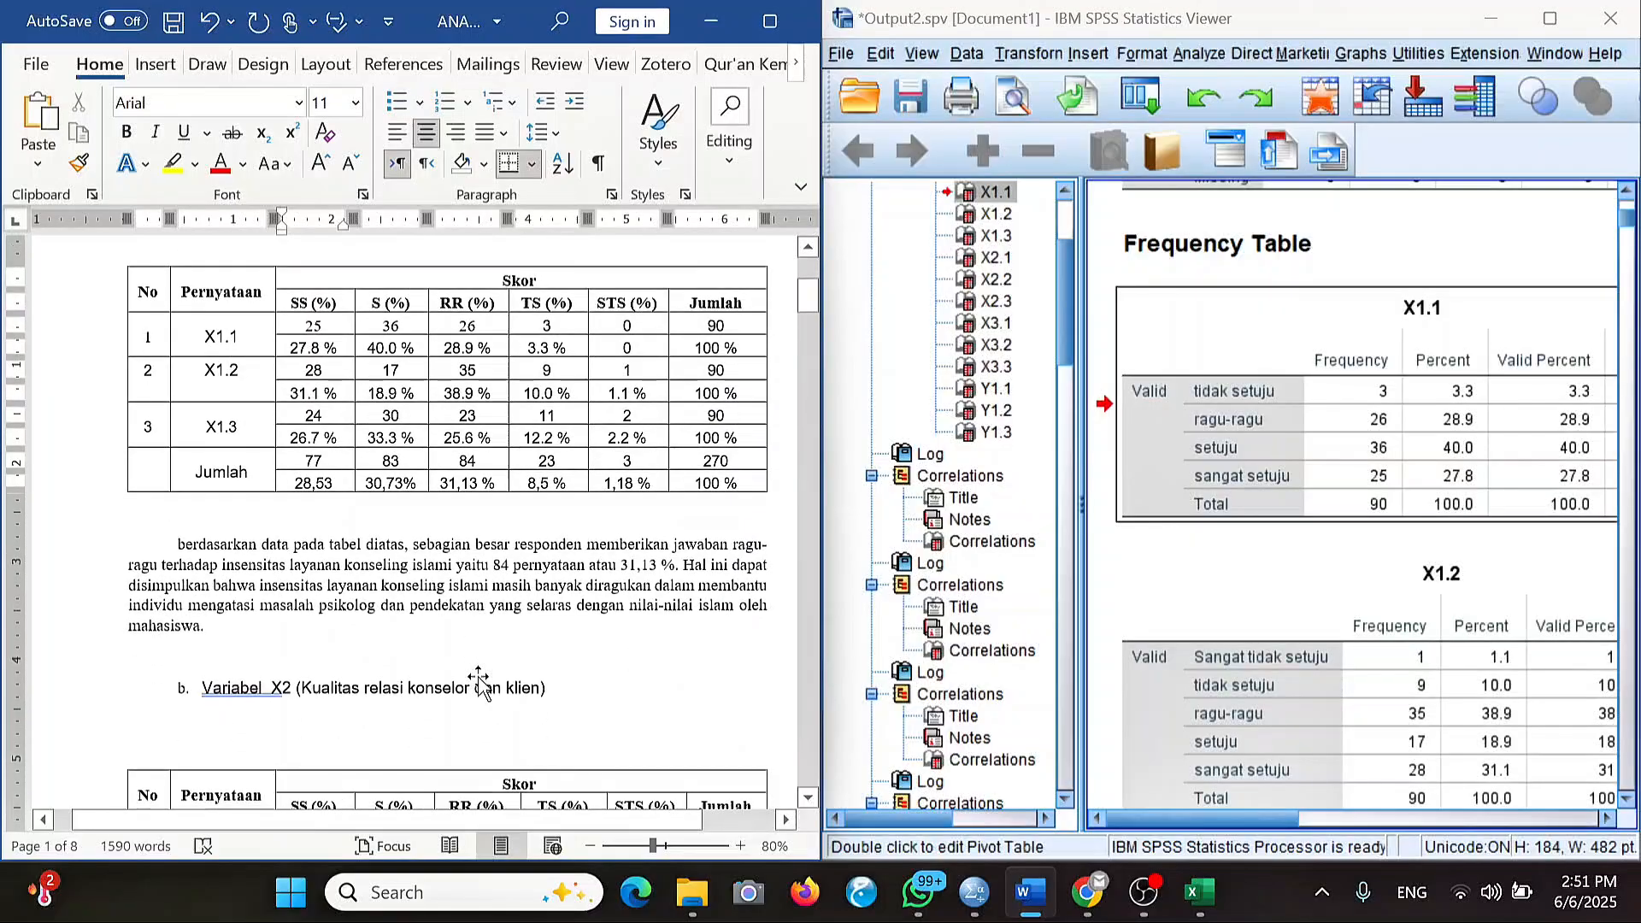
scroll(481, 683, down, 15)
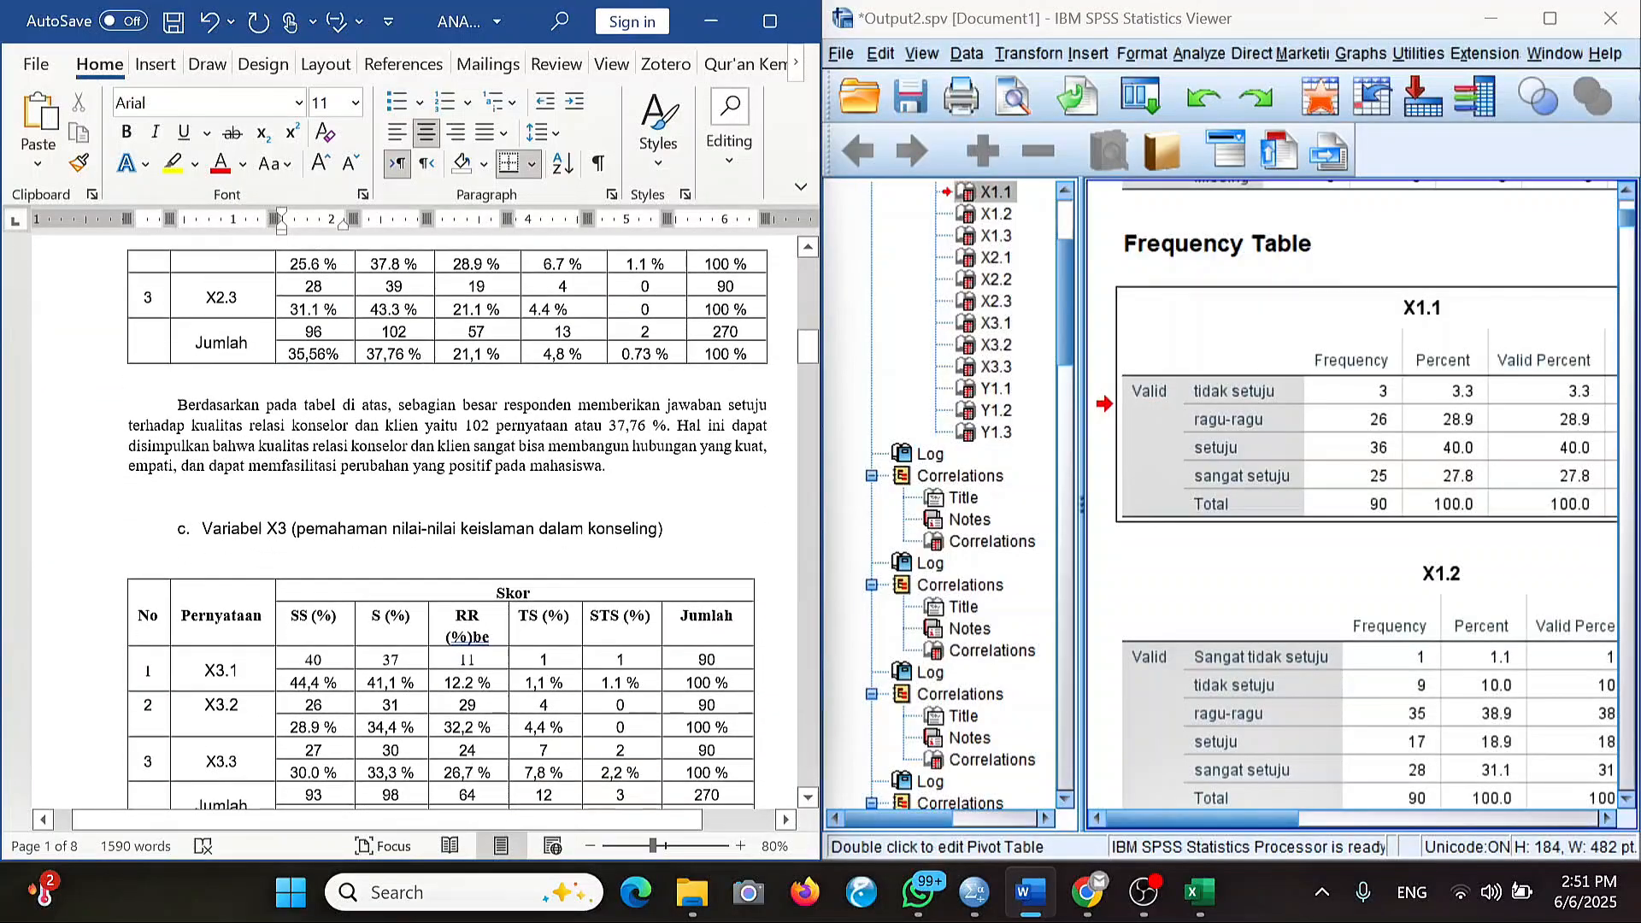
scroll(419, 521, down, 20)
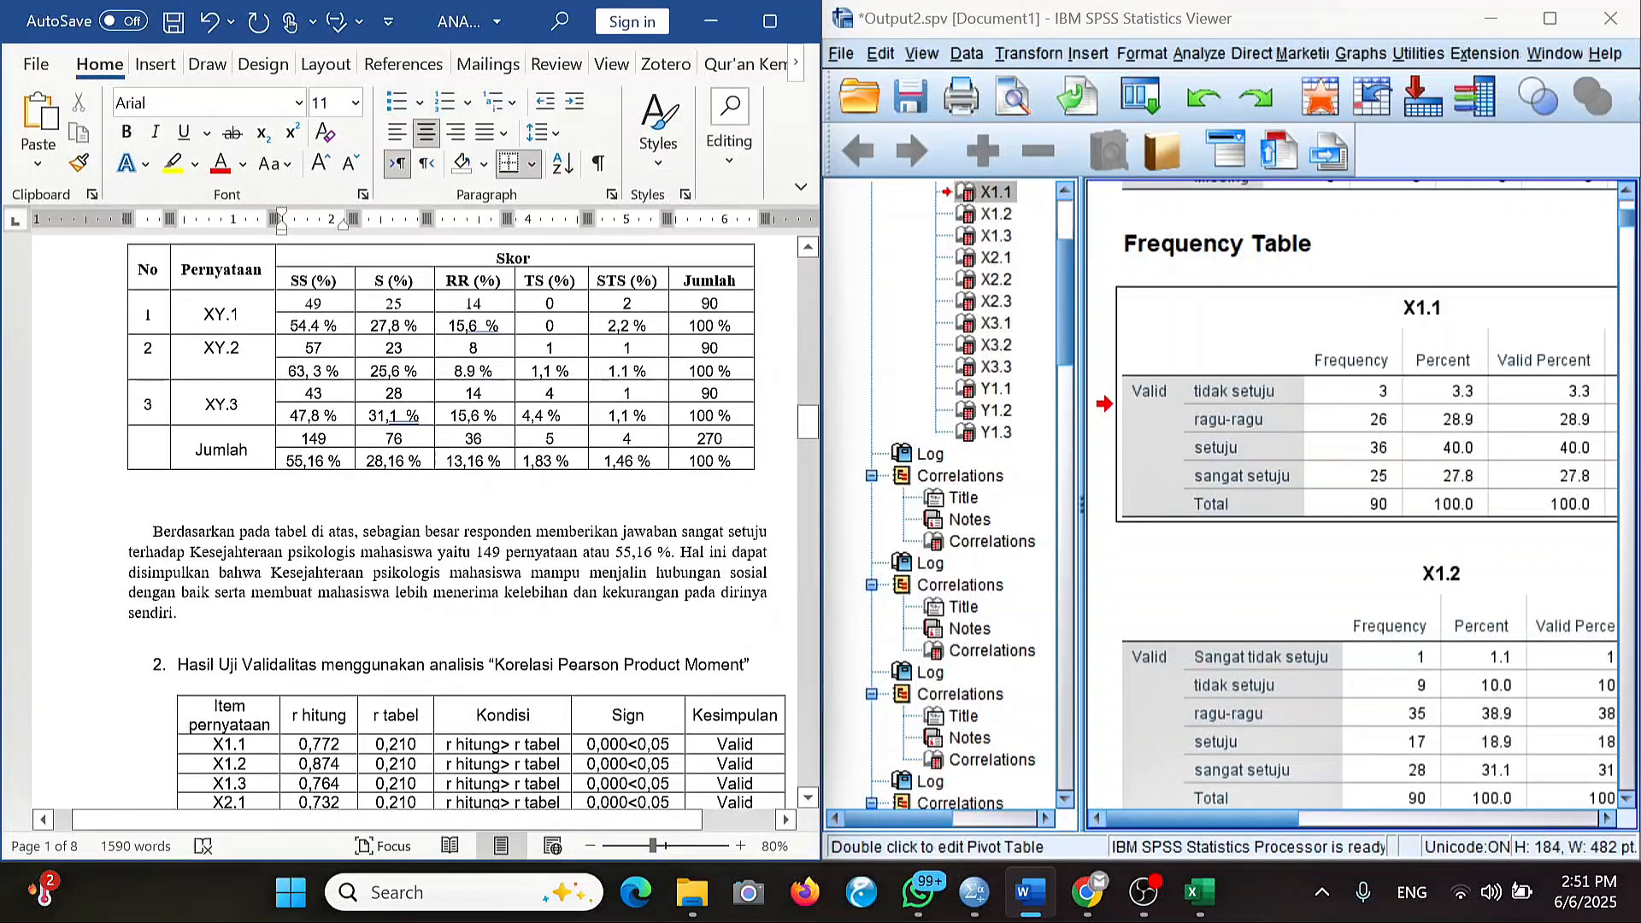
scroll(418, 522, up, 5)
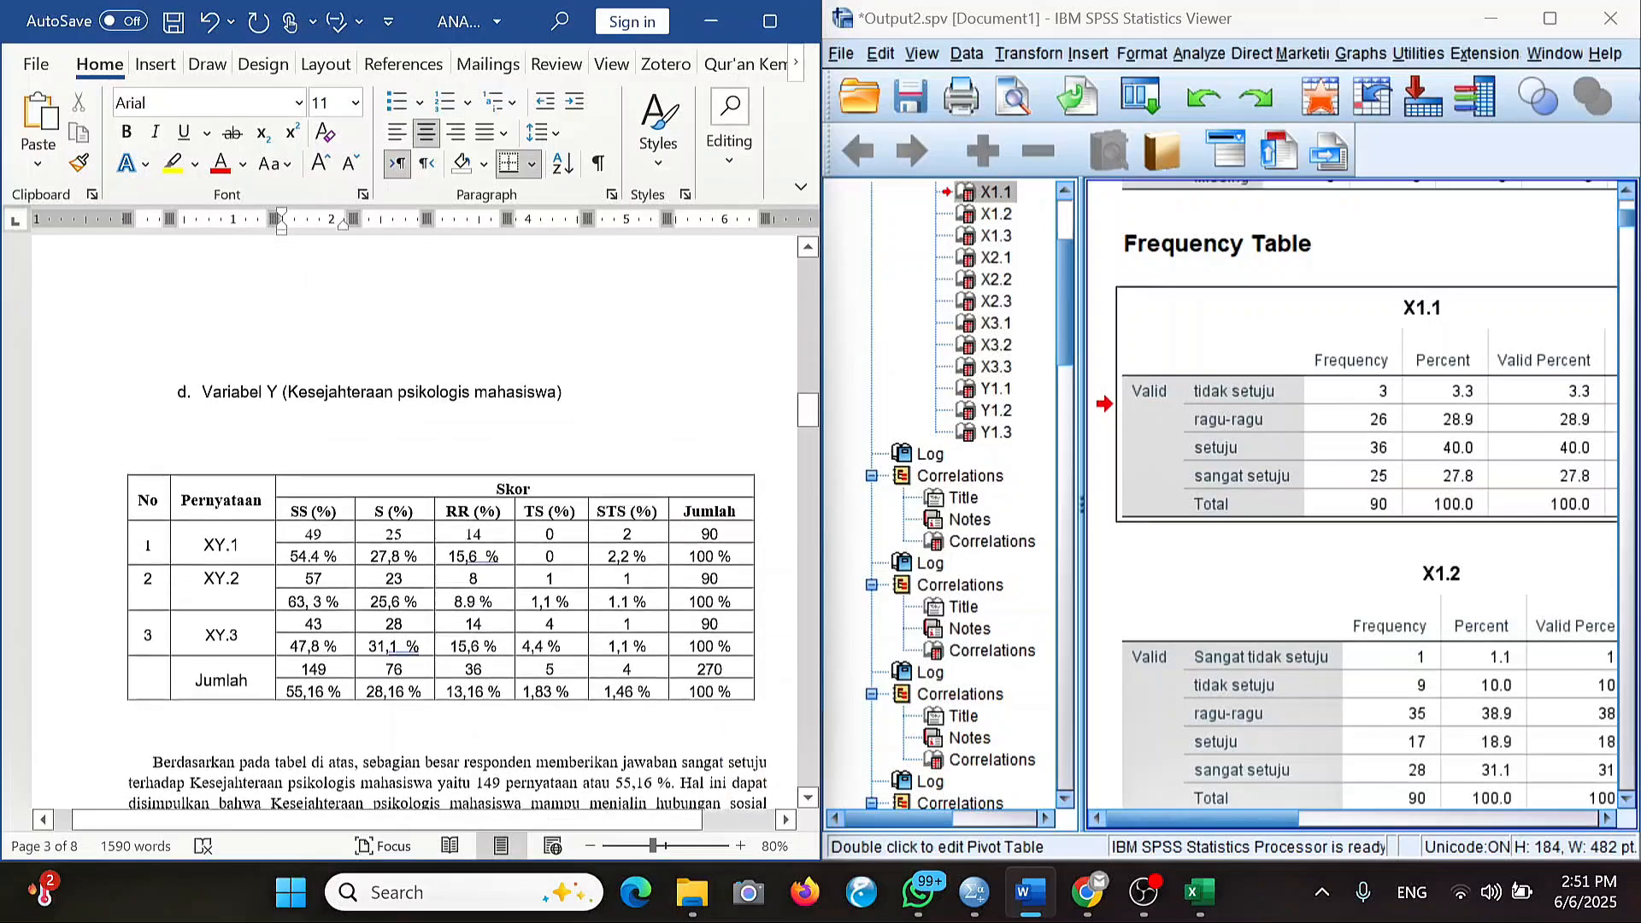
scroll(418, 521, up, 2)
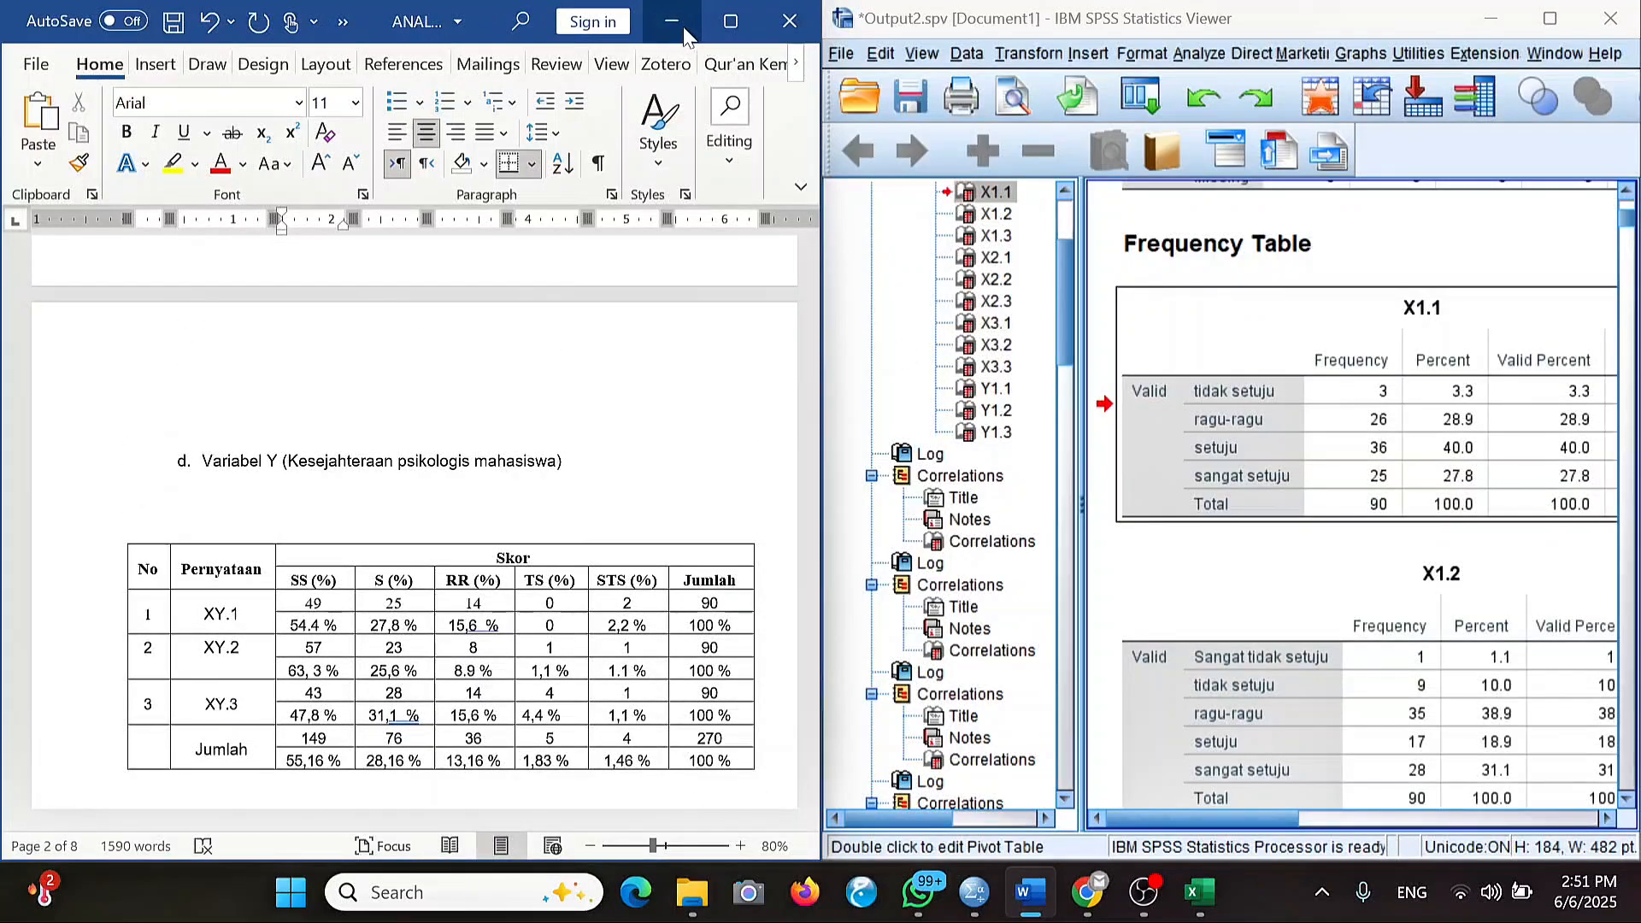
Minimize the Word document and return the SPSS output viewer to a floating window over the Data Editor.
click(675, 26)
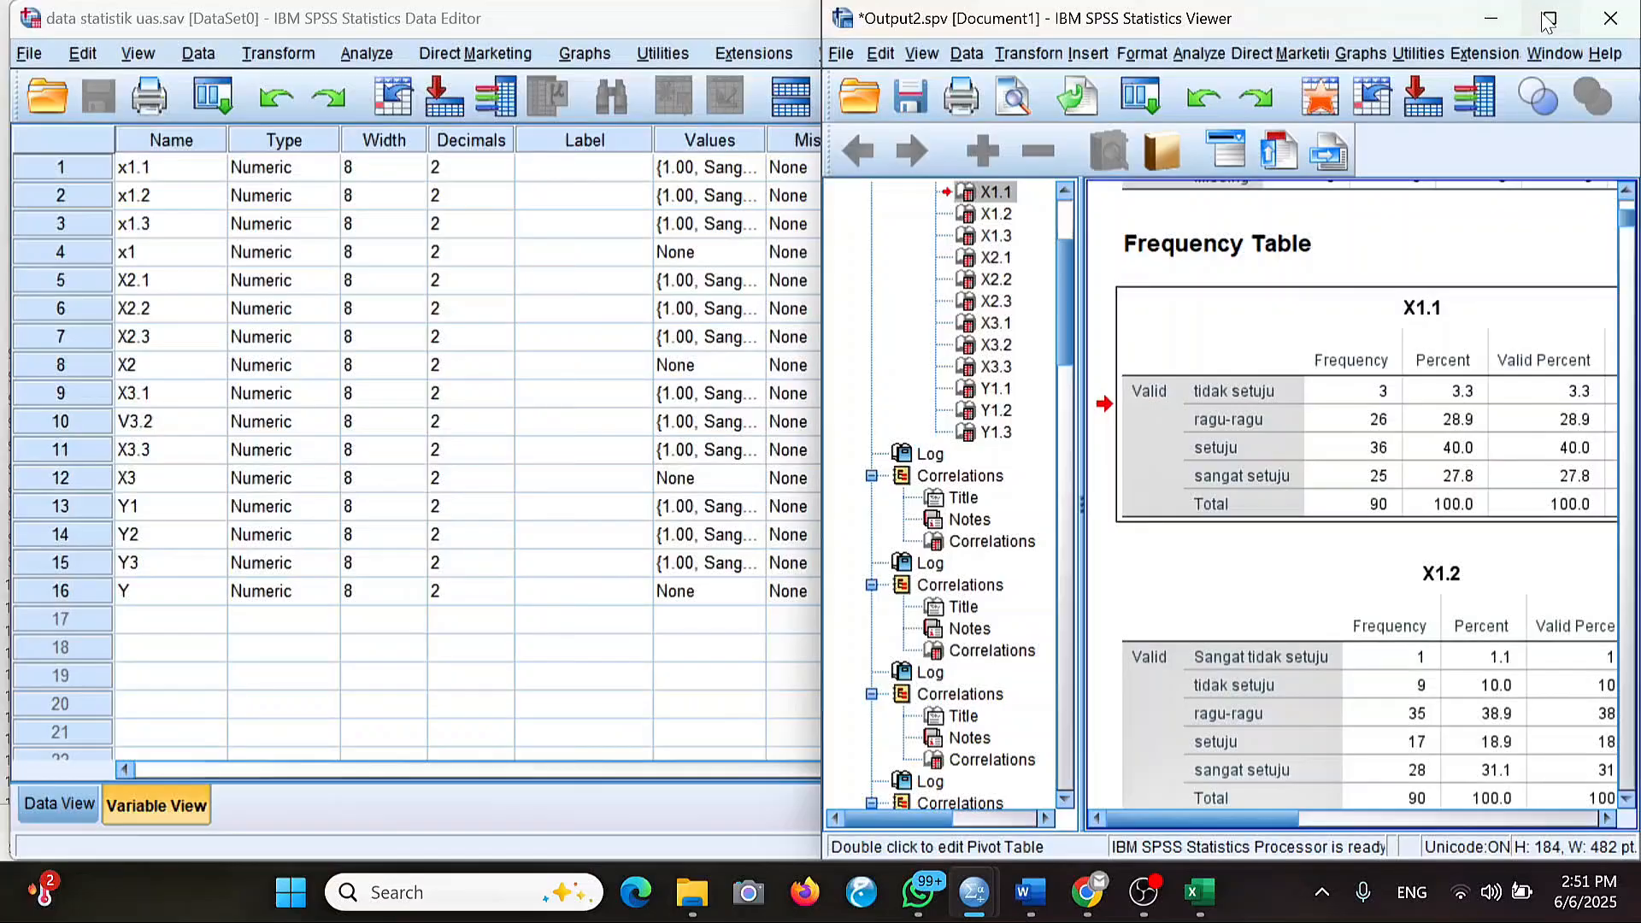
click(1549, 17)
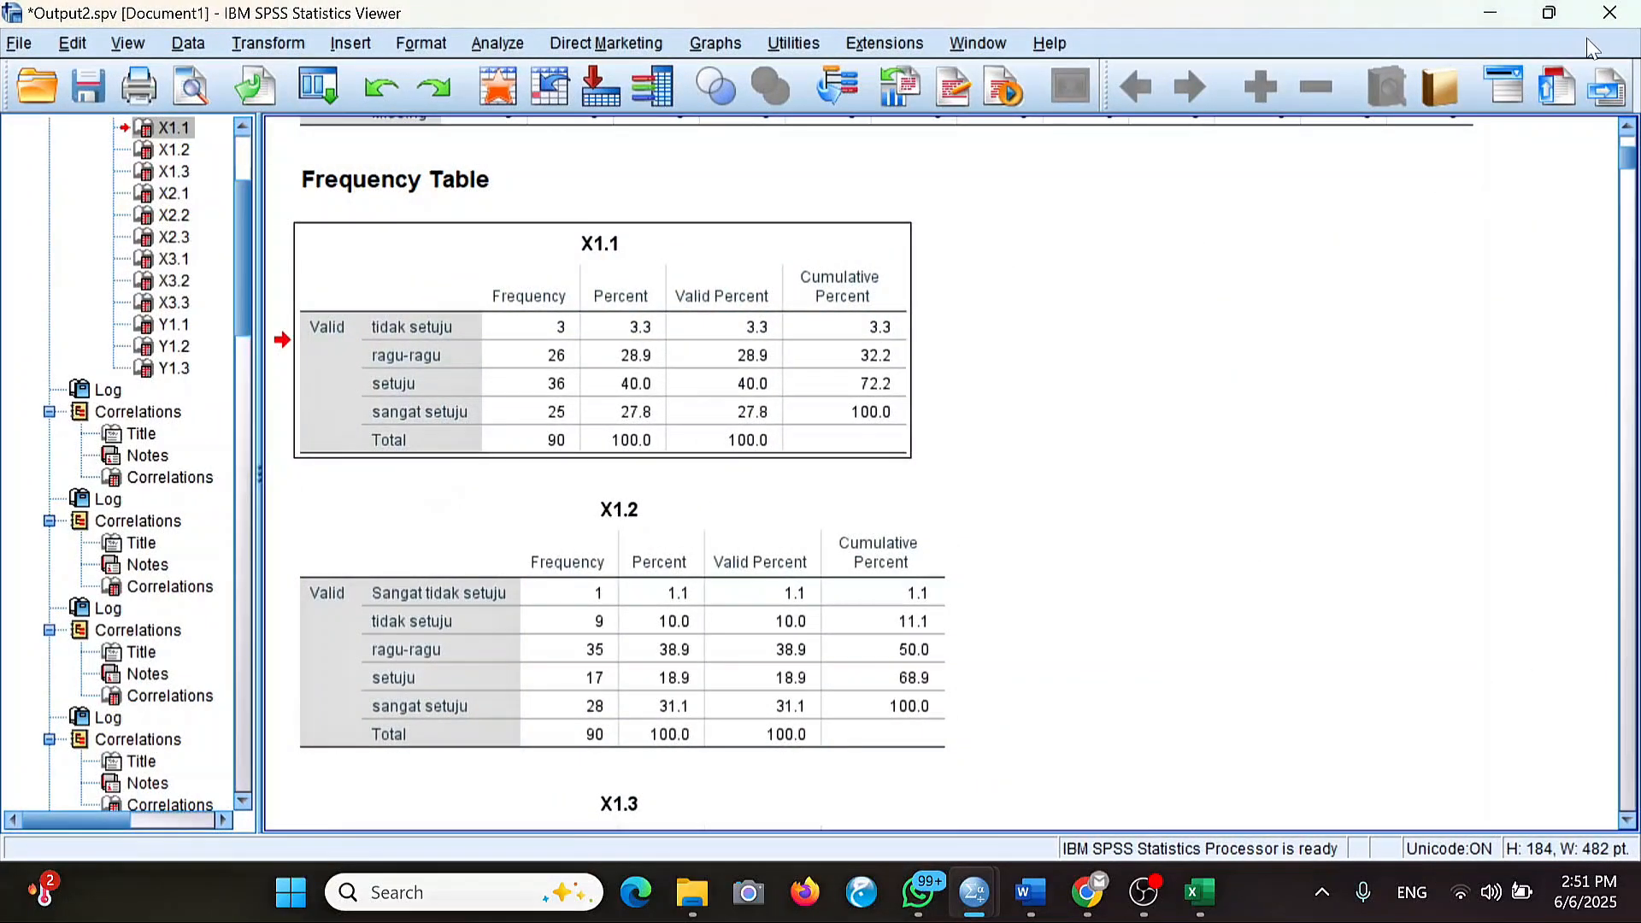
click(1547, 16)
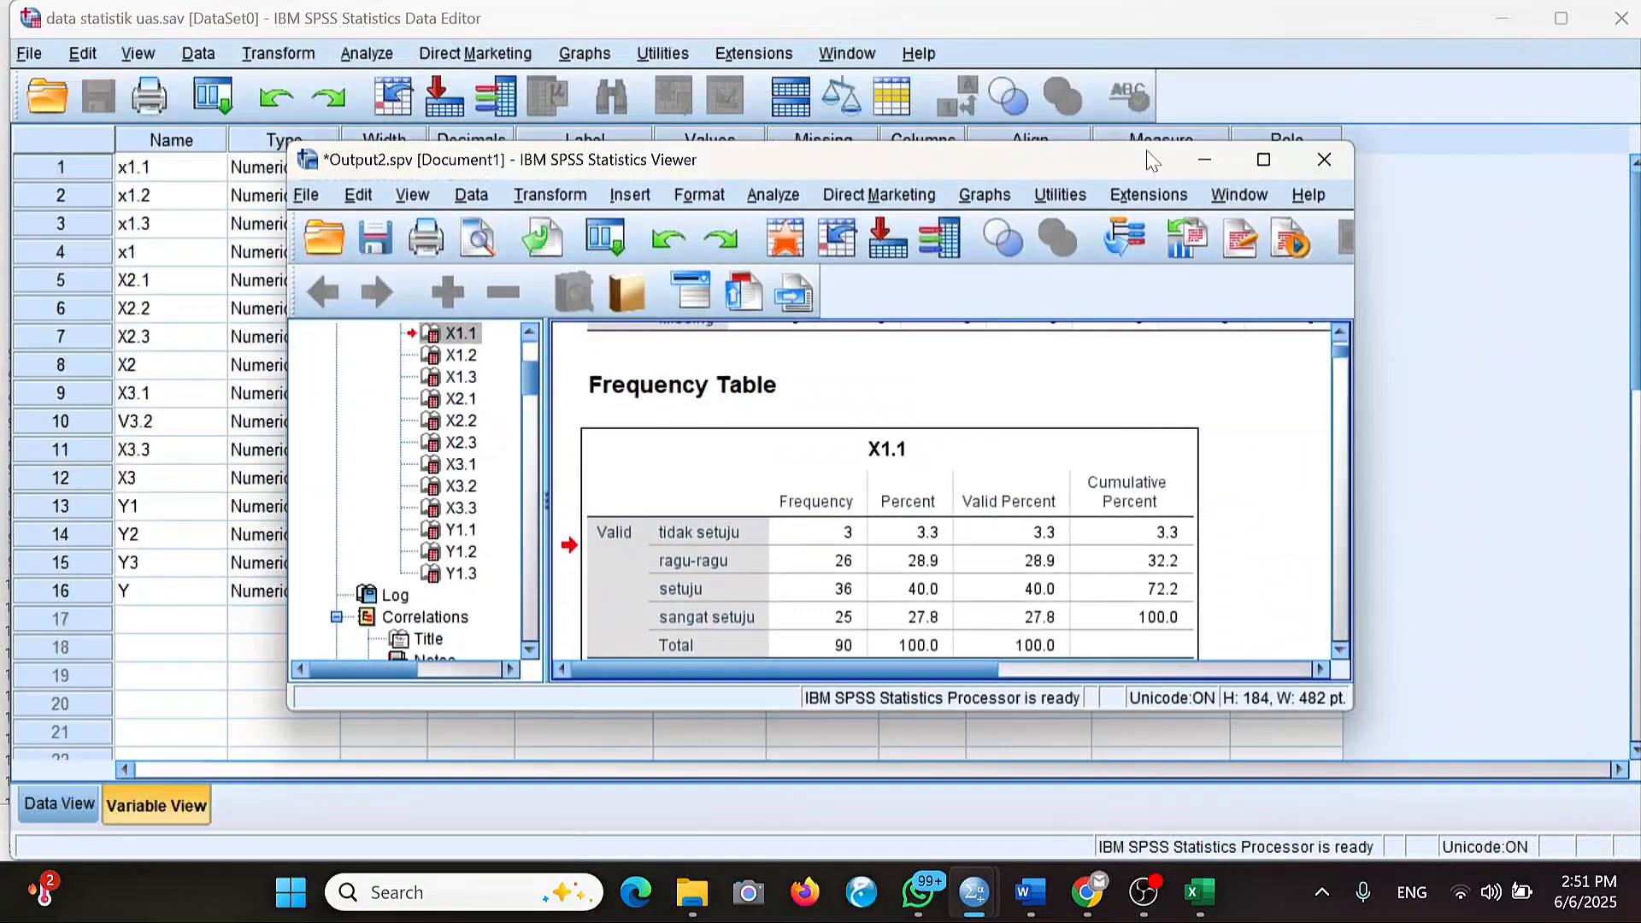
Return to the dataset's data values and run a two-tailed Pearson bivariate correlation on x1.1, x1.2, x1.3 and x1.
click(1206, 161)
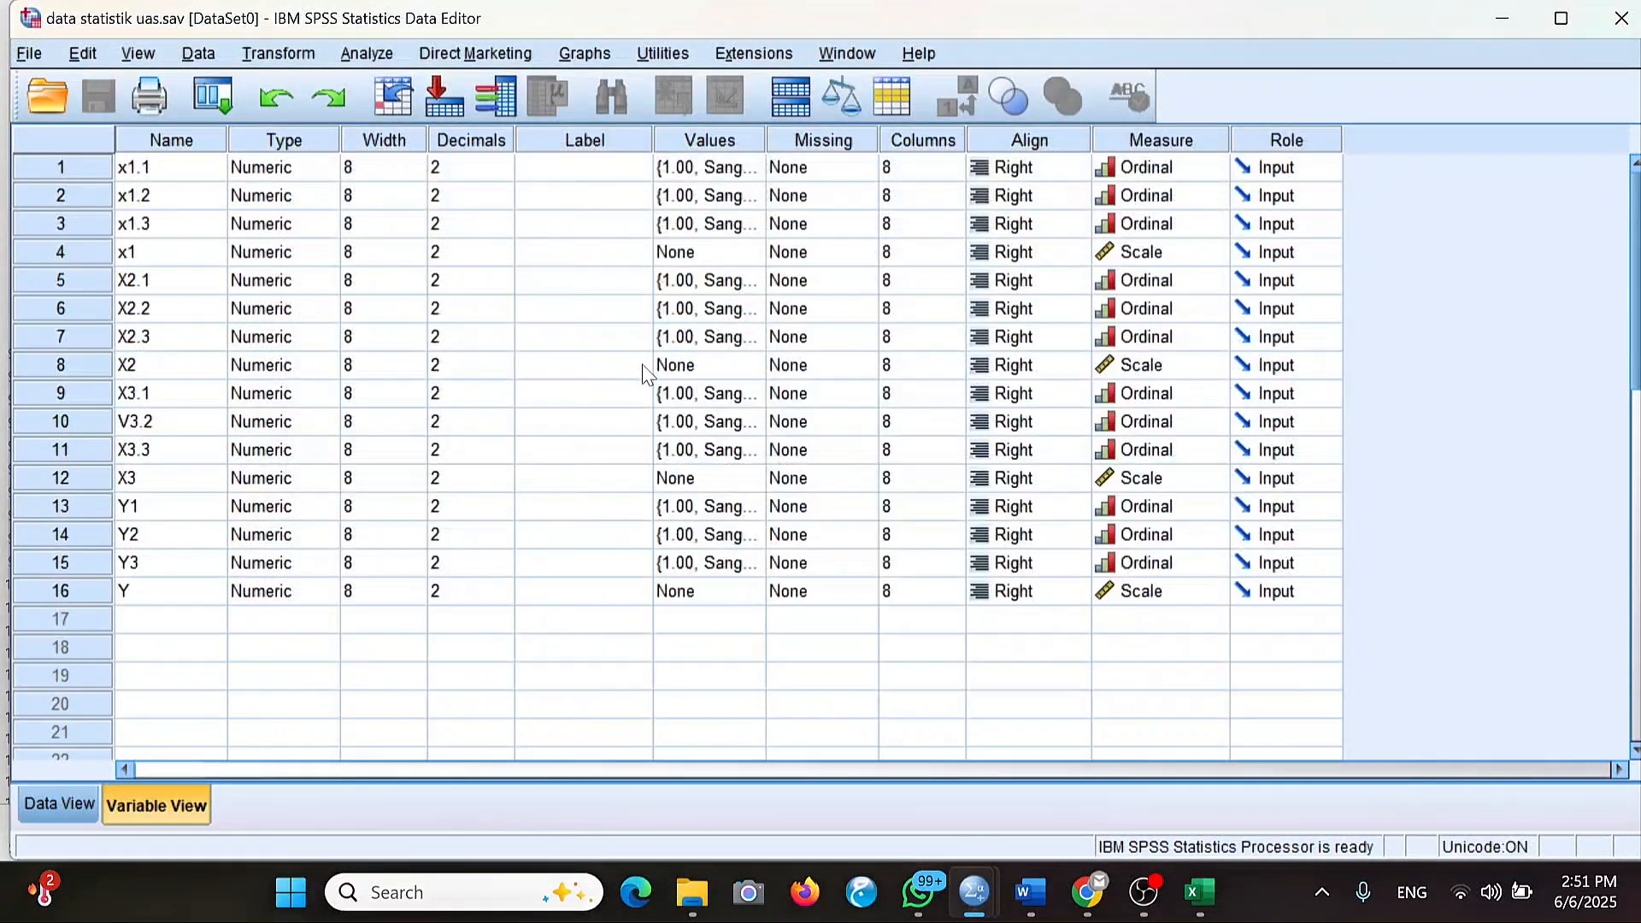
click(61, 810)
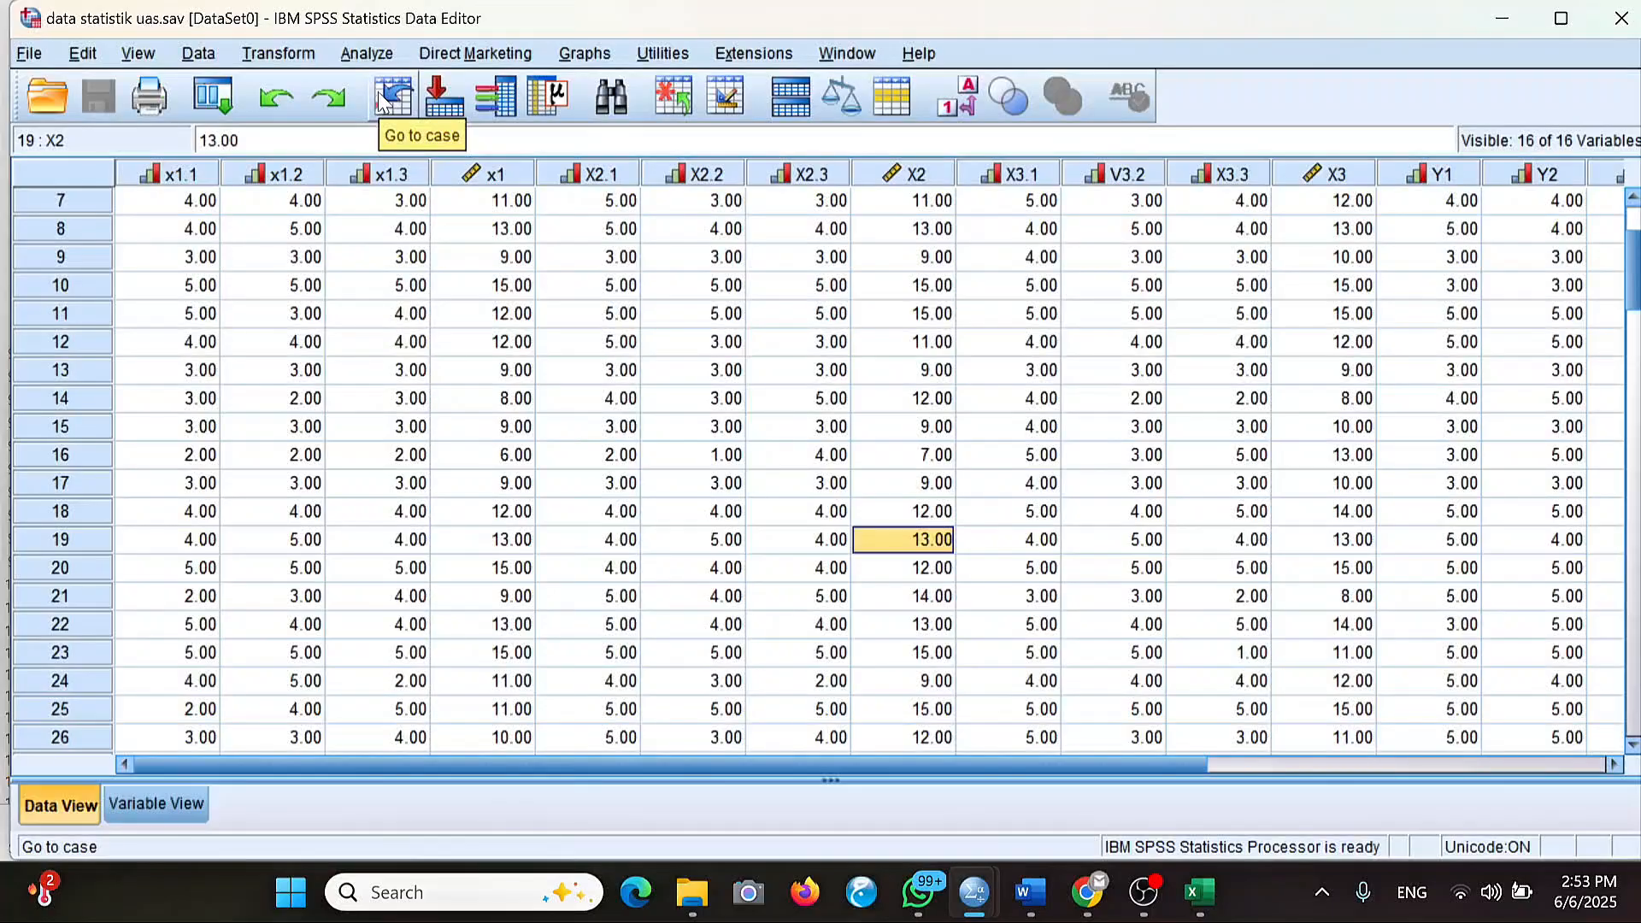
click(382, 101)
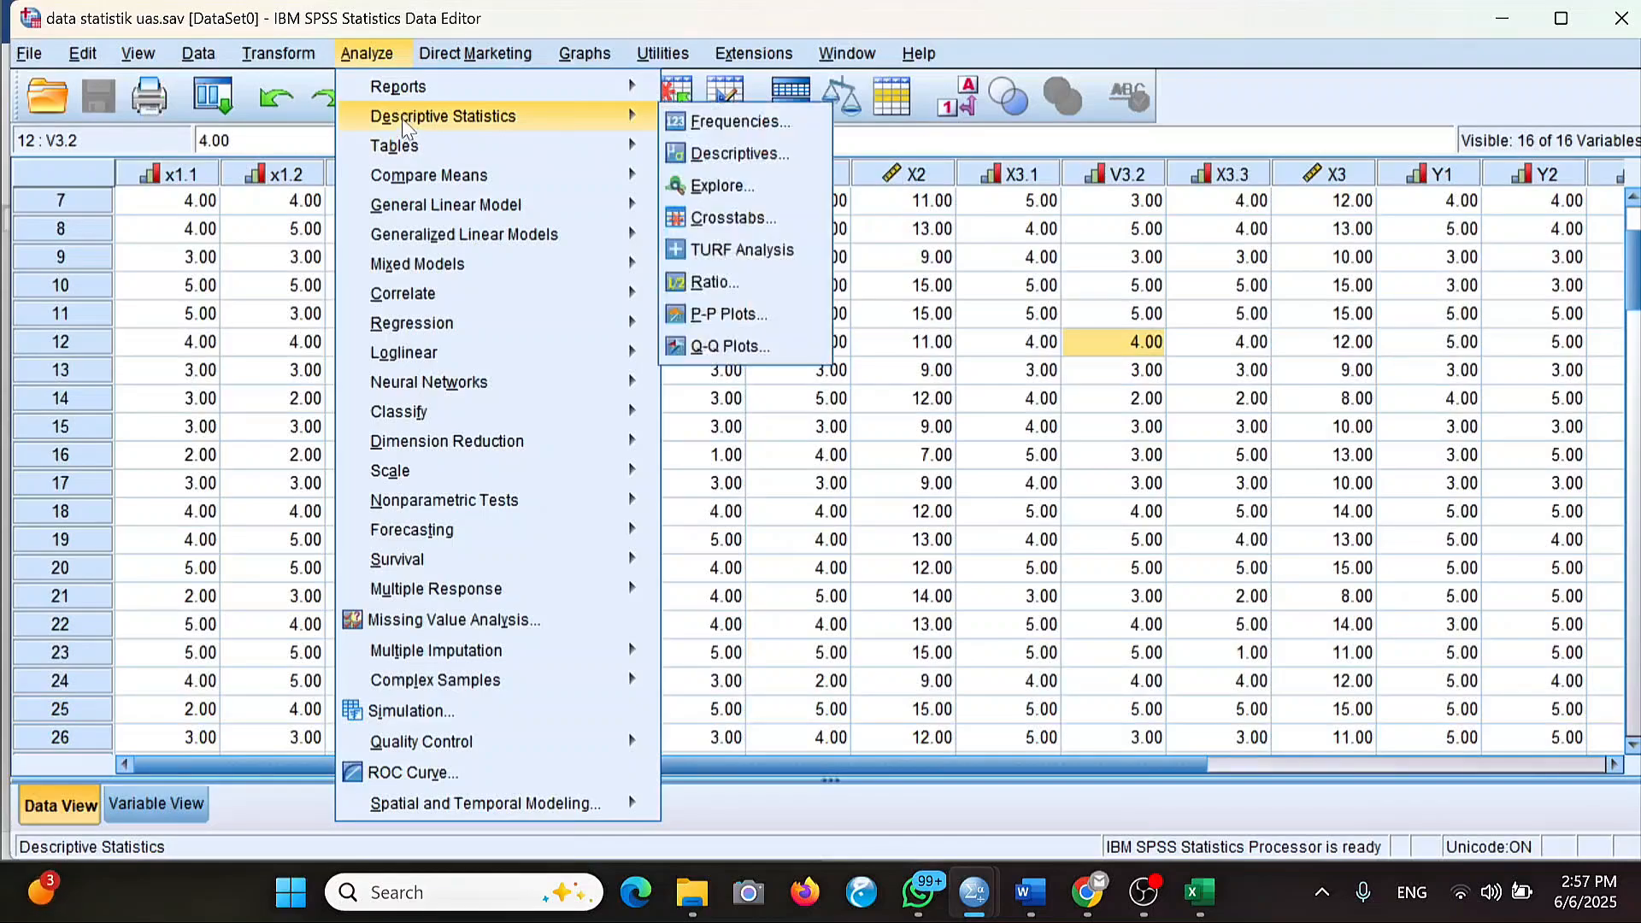
mouse_move(411, 246)
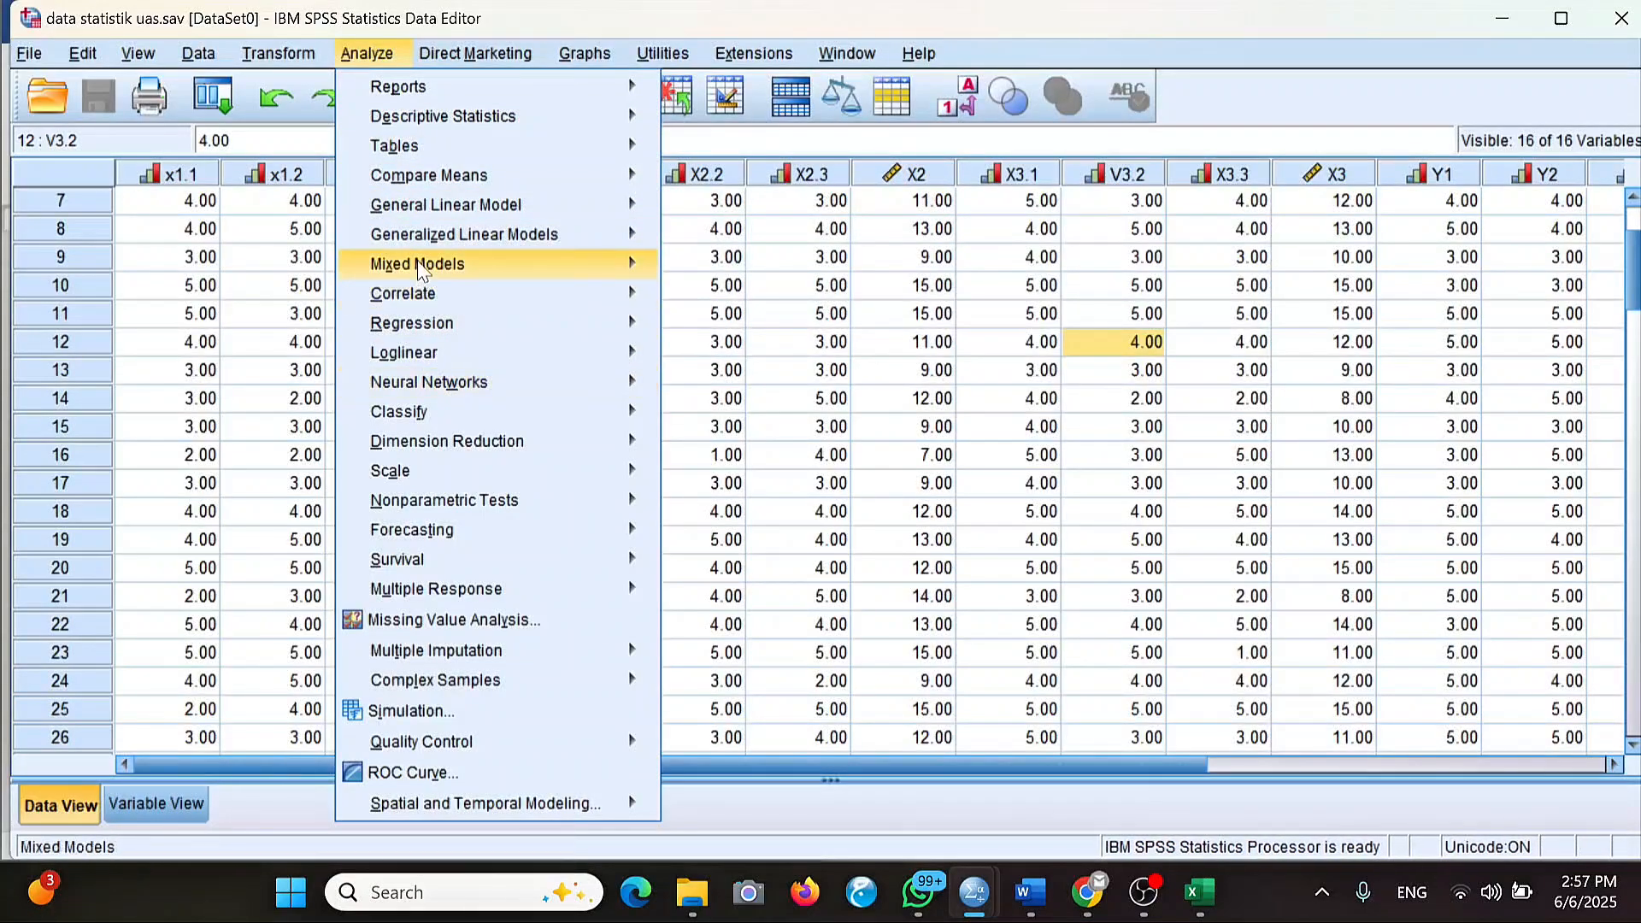
mouse_move(477, 295)
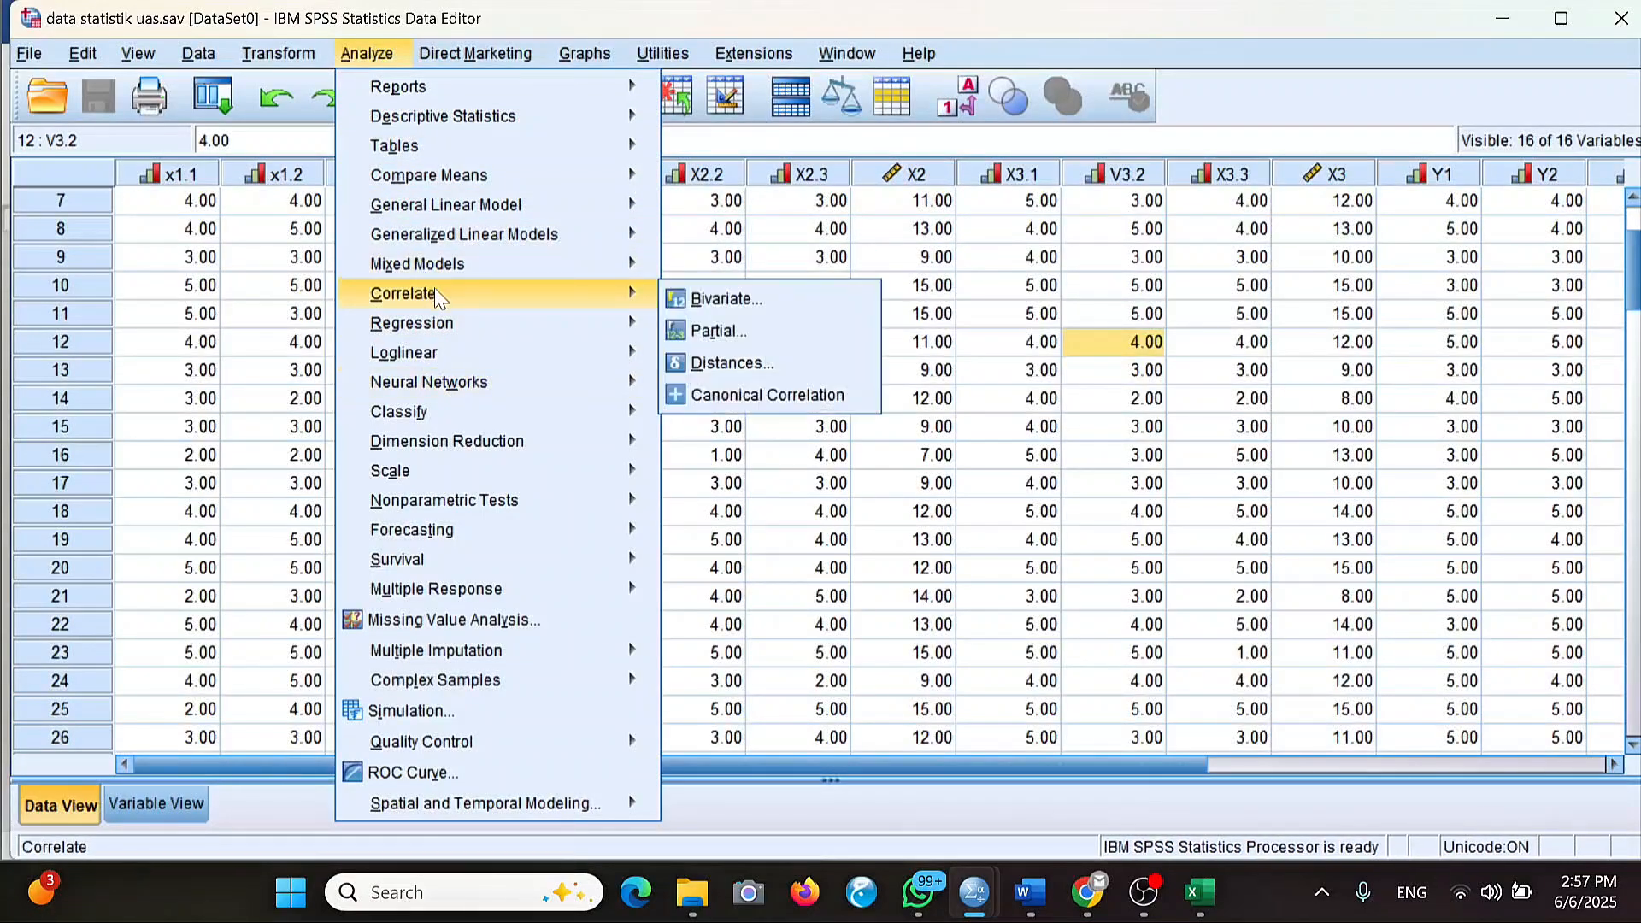
click(692, 301)
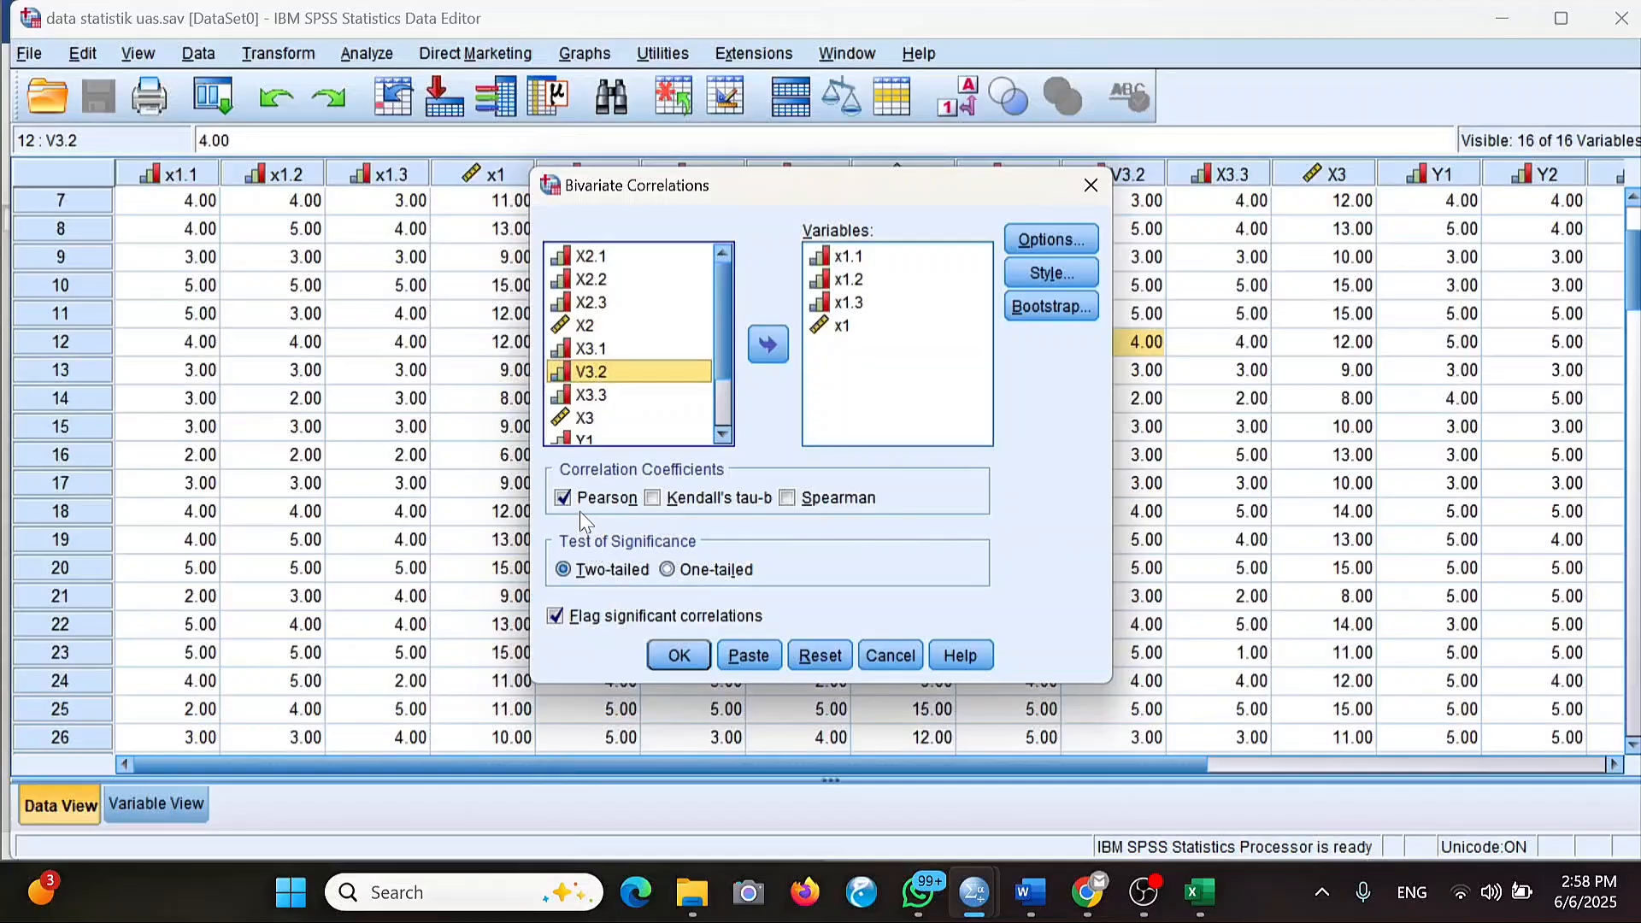
click(676, 655)
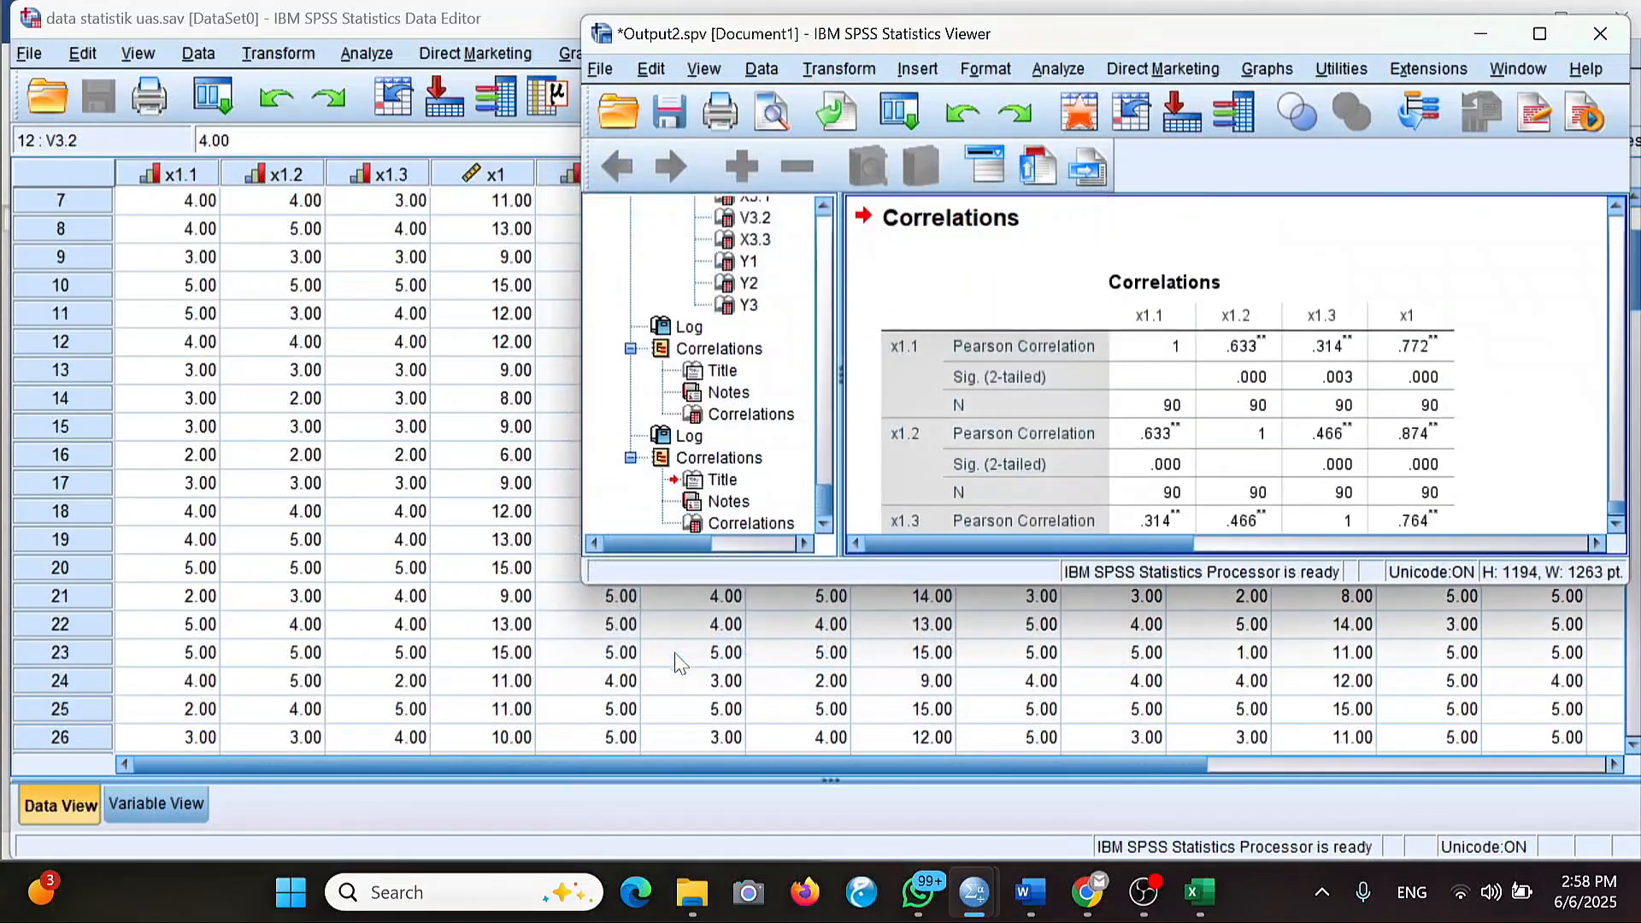
scroll(1164, 436, down, 3)
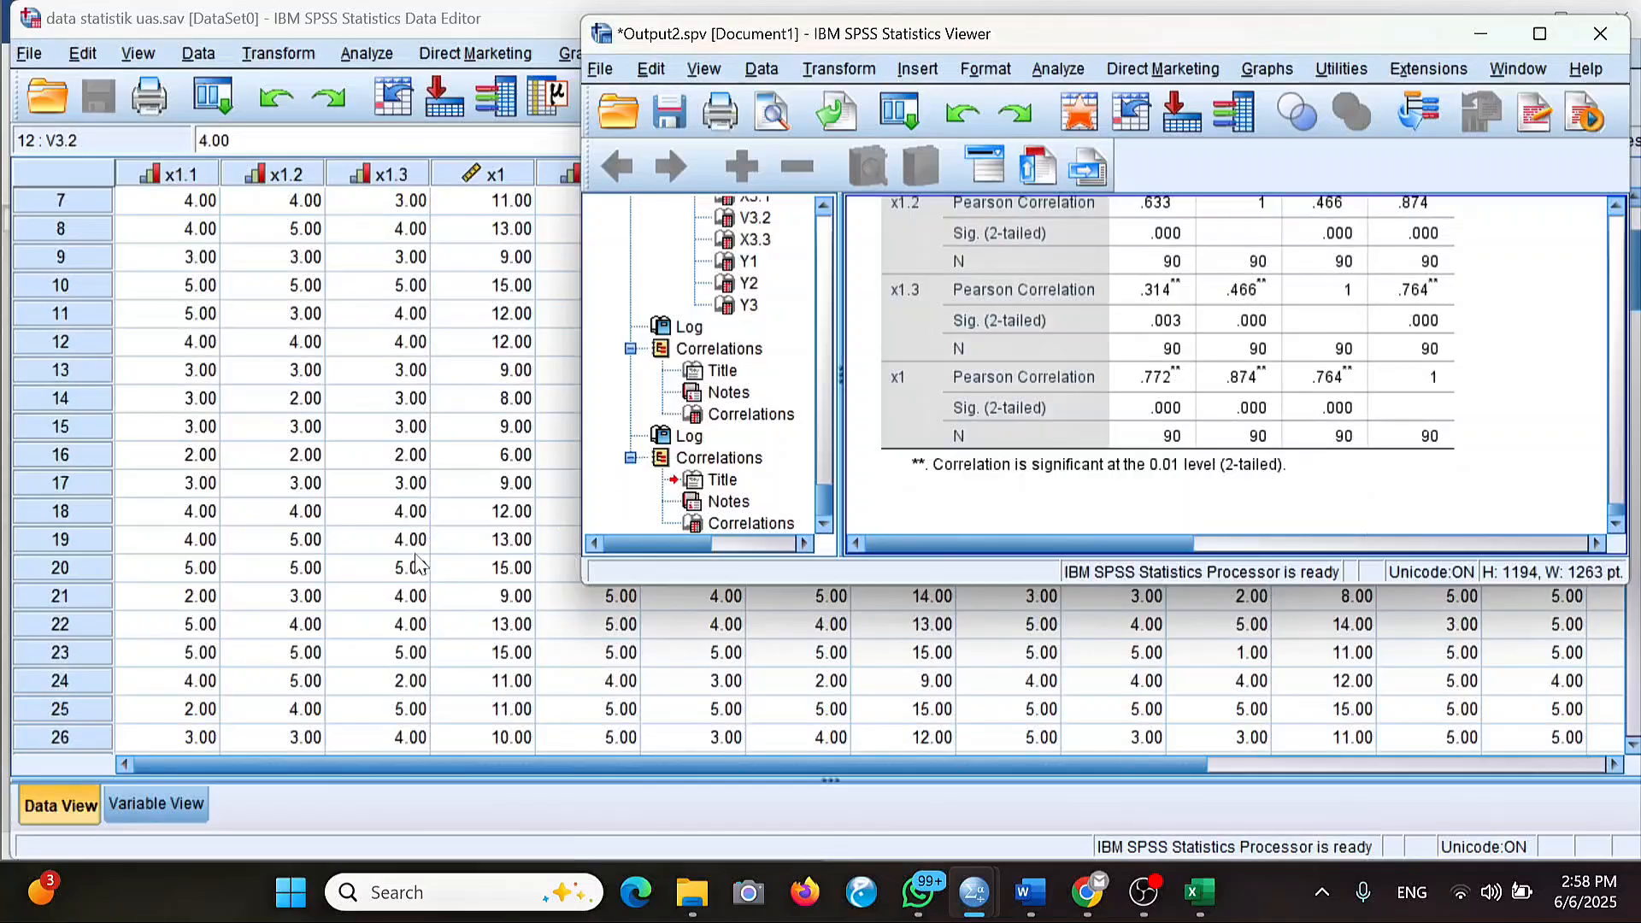
Replace the x1 variables with X2.1, X2.2, X2.3 and X2 in the bivariate correlation and run it.
drag(415, 553, 539, 53)
click(368, 44)
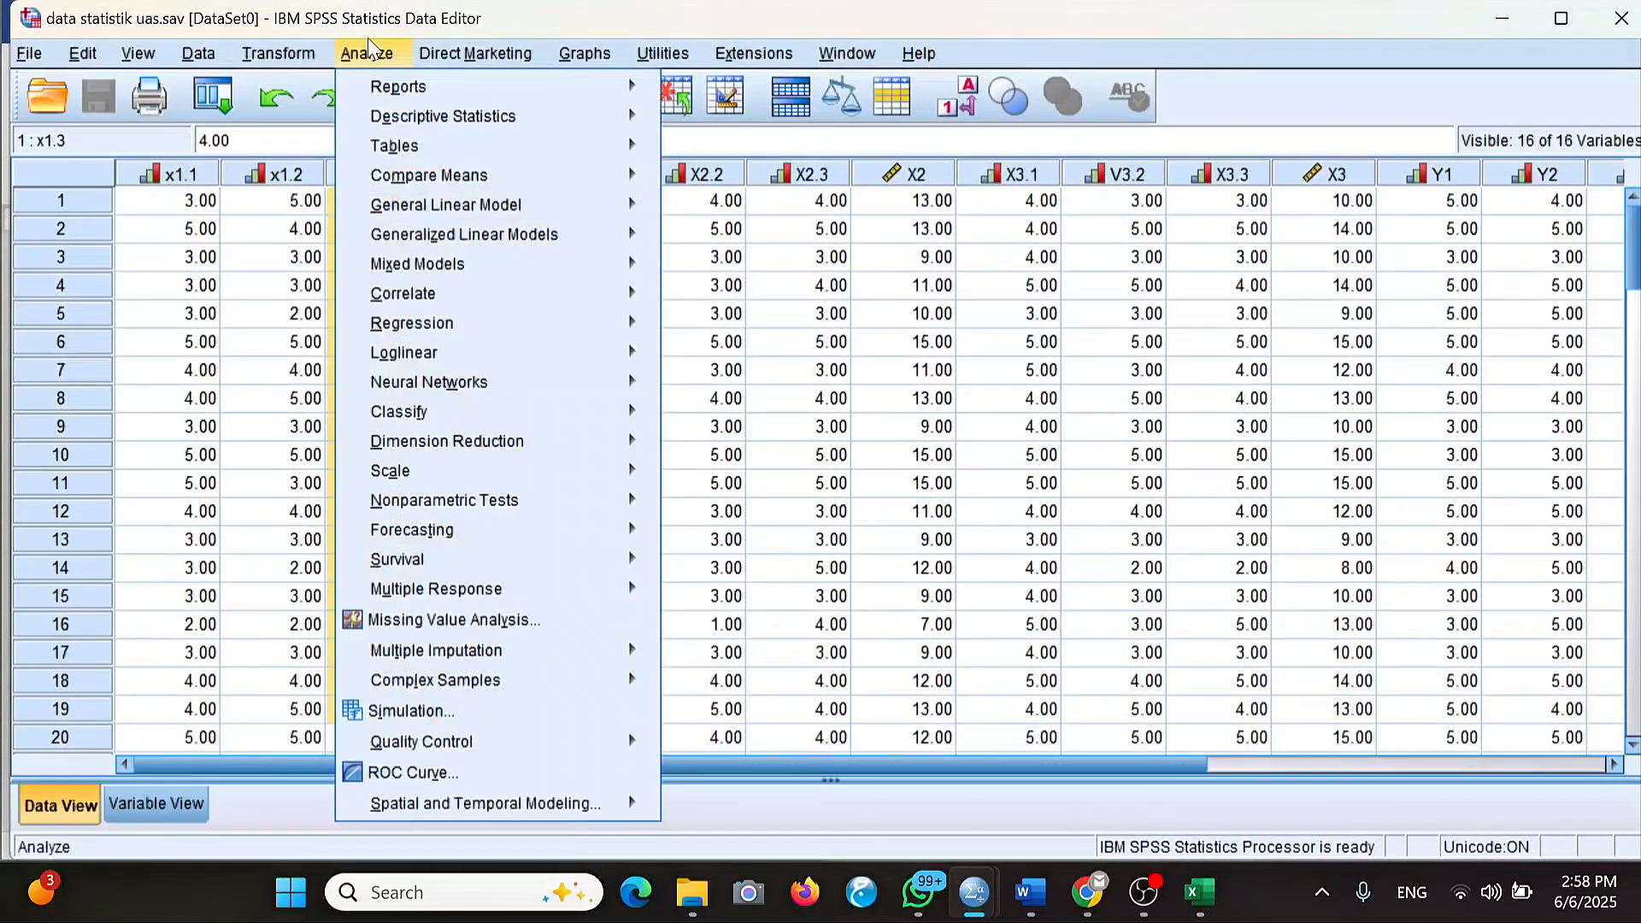
mouse_move(466, 299)
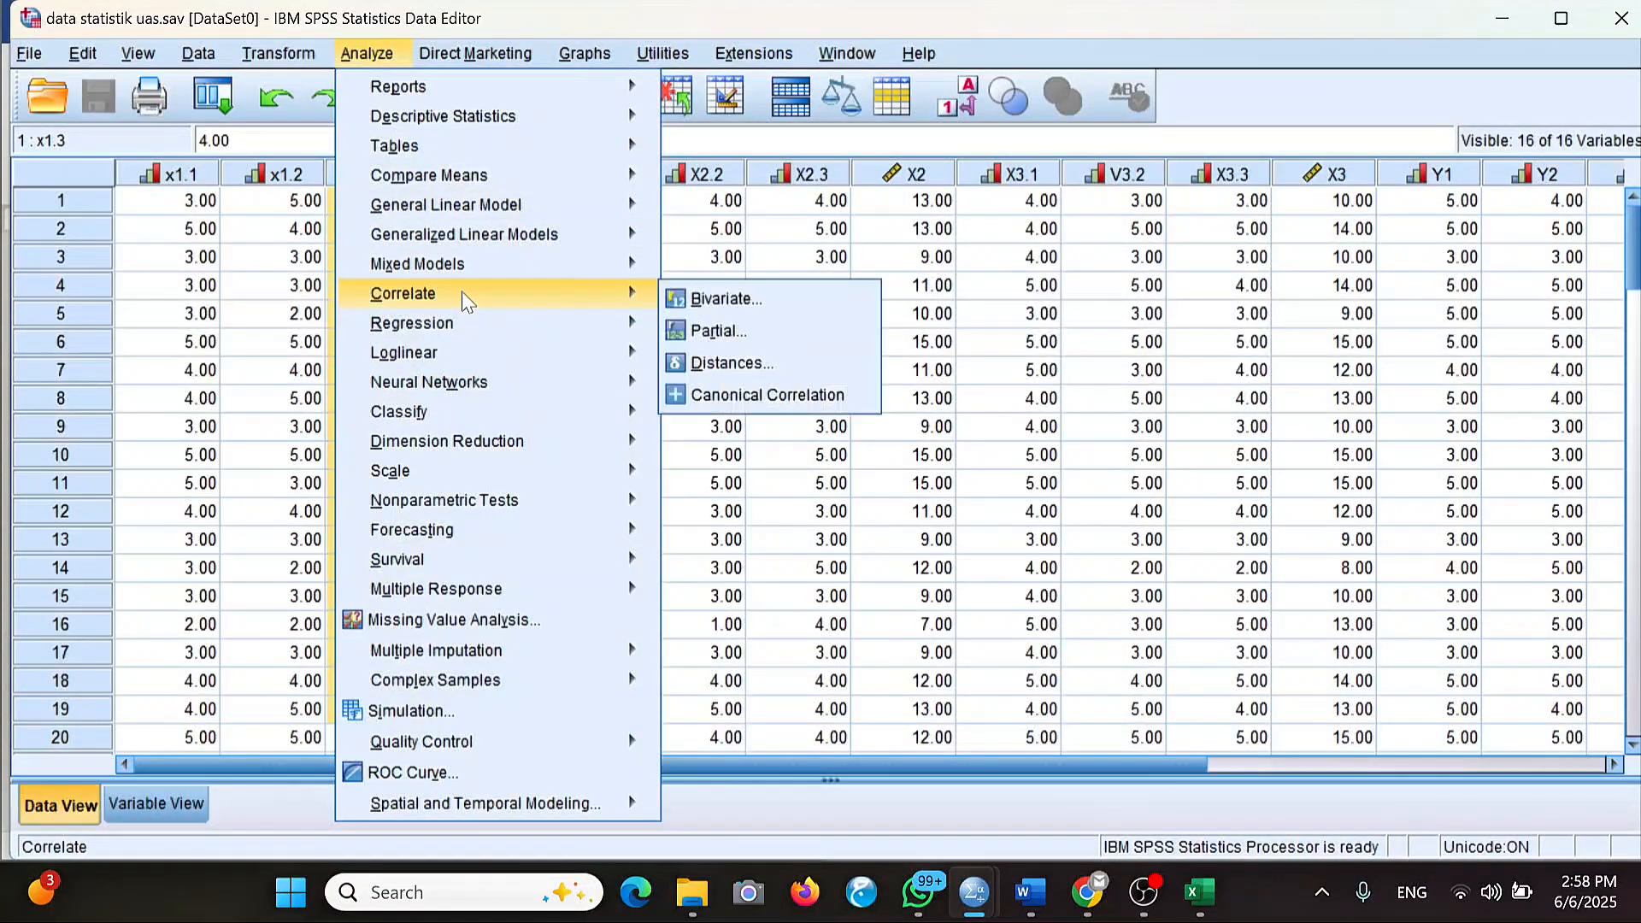
click(718, 300)
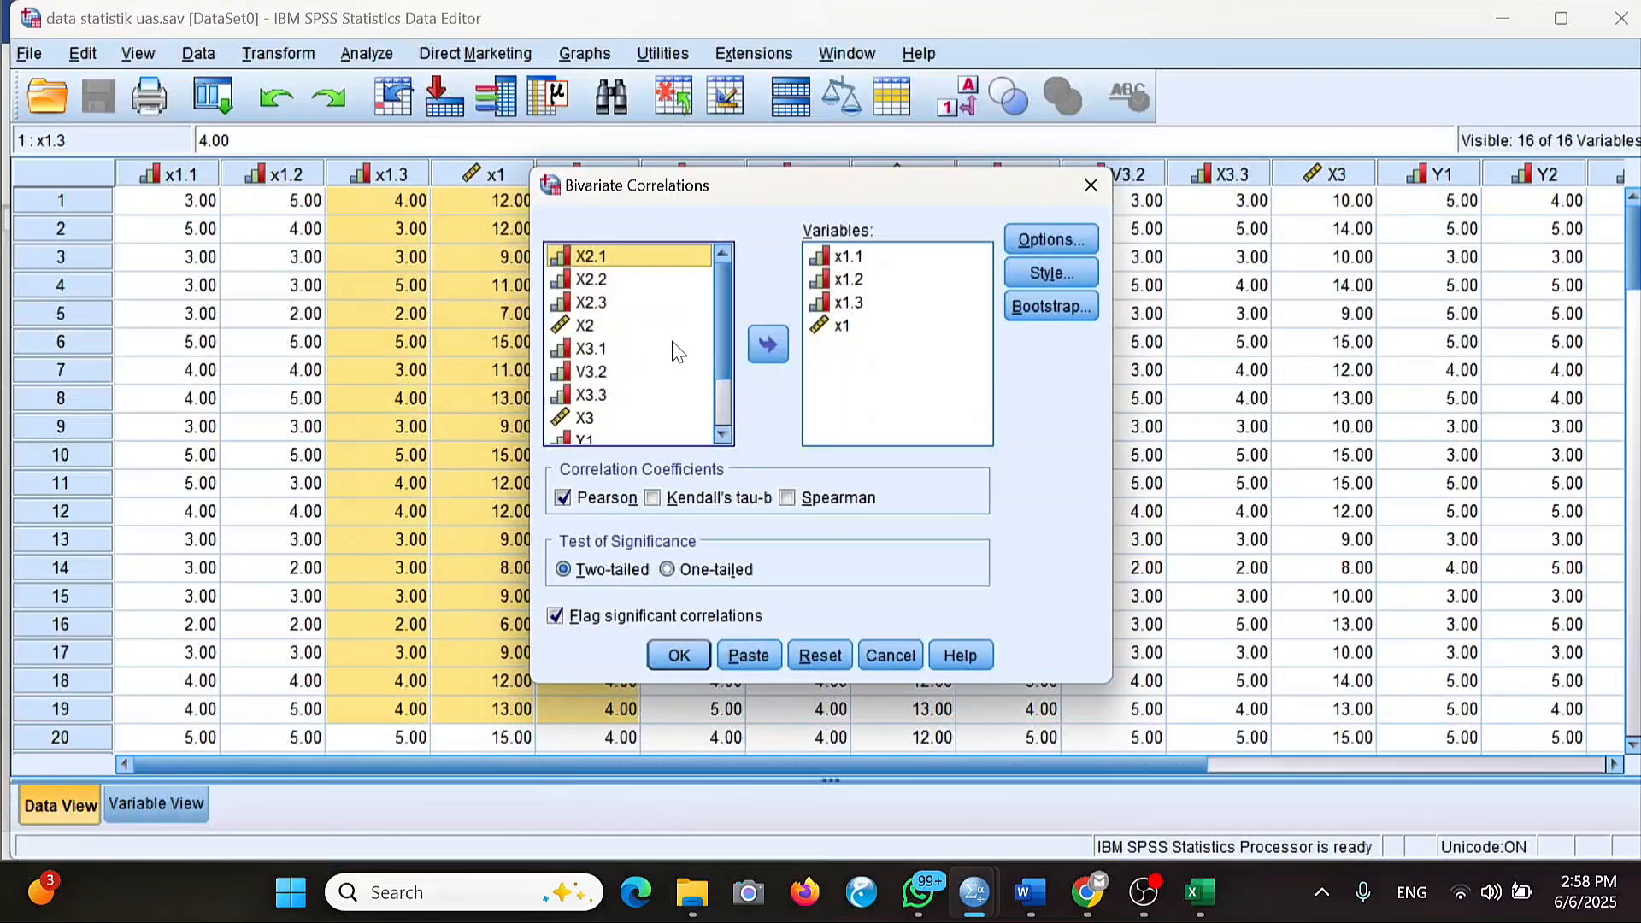
click(844, 256)
shift+click(855, 280)
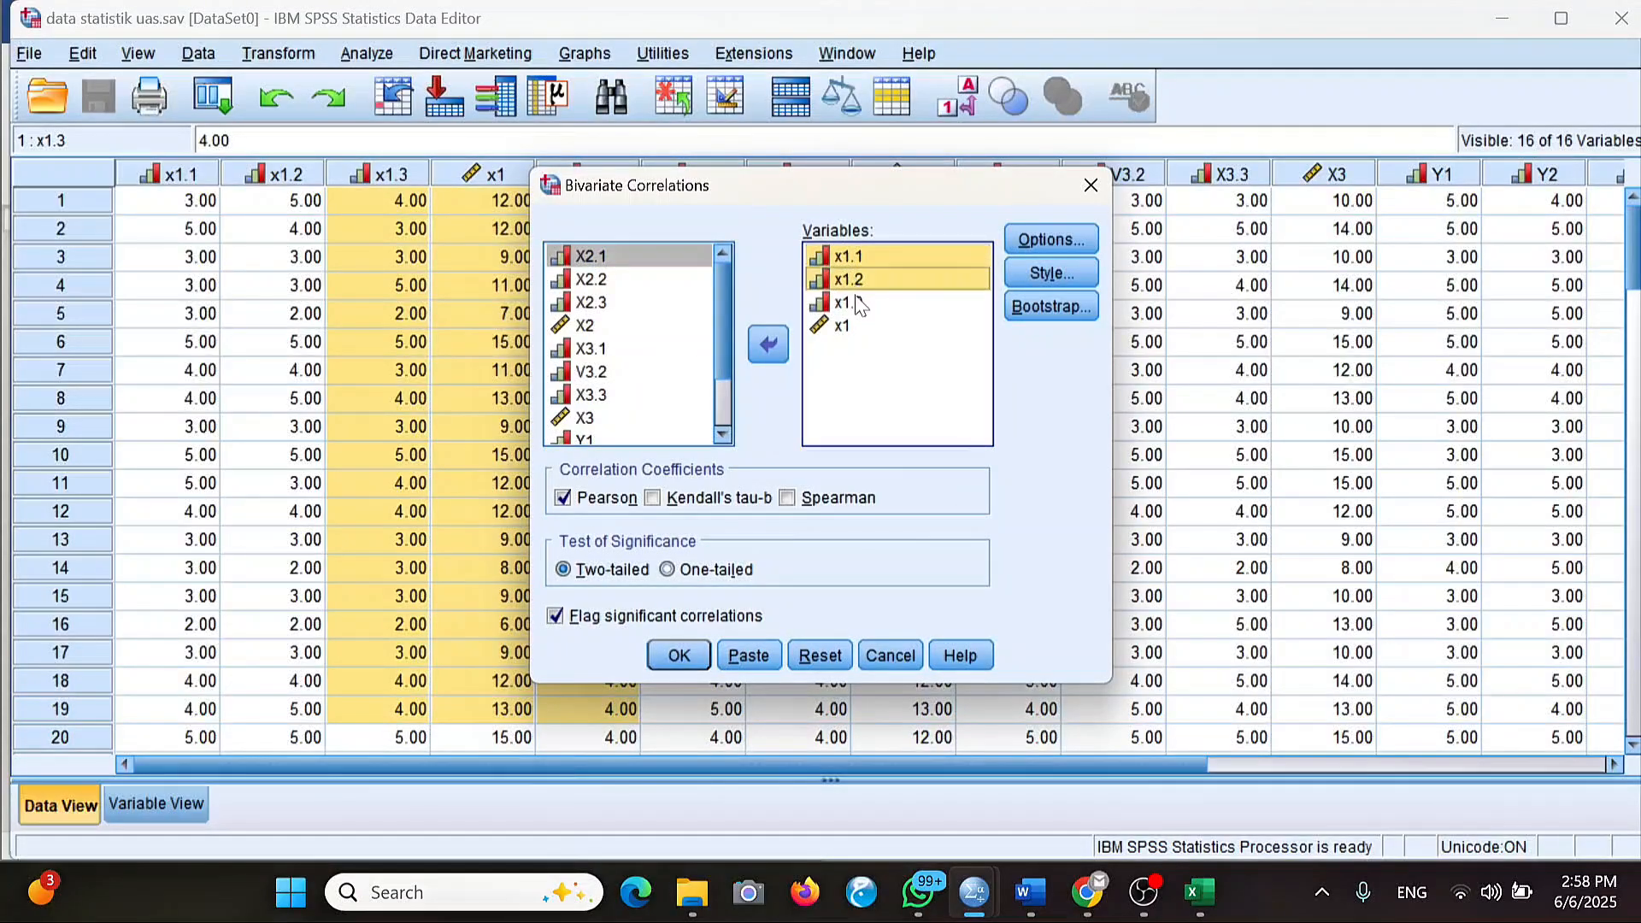
shift+click(858, 304)
shift+click(857, 327)
click(769, 345)
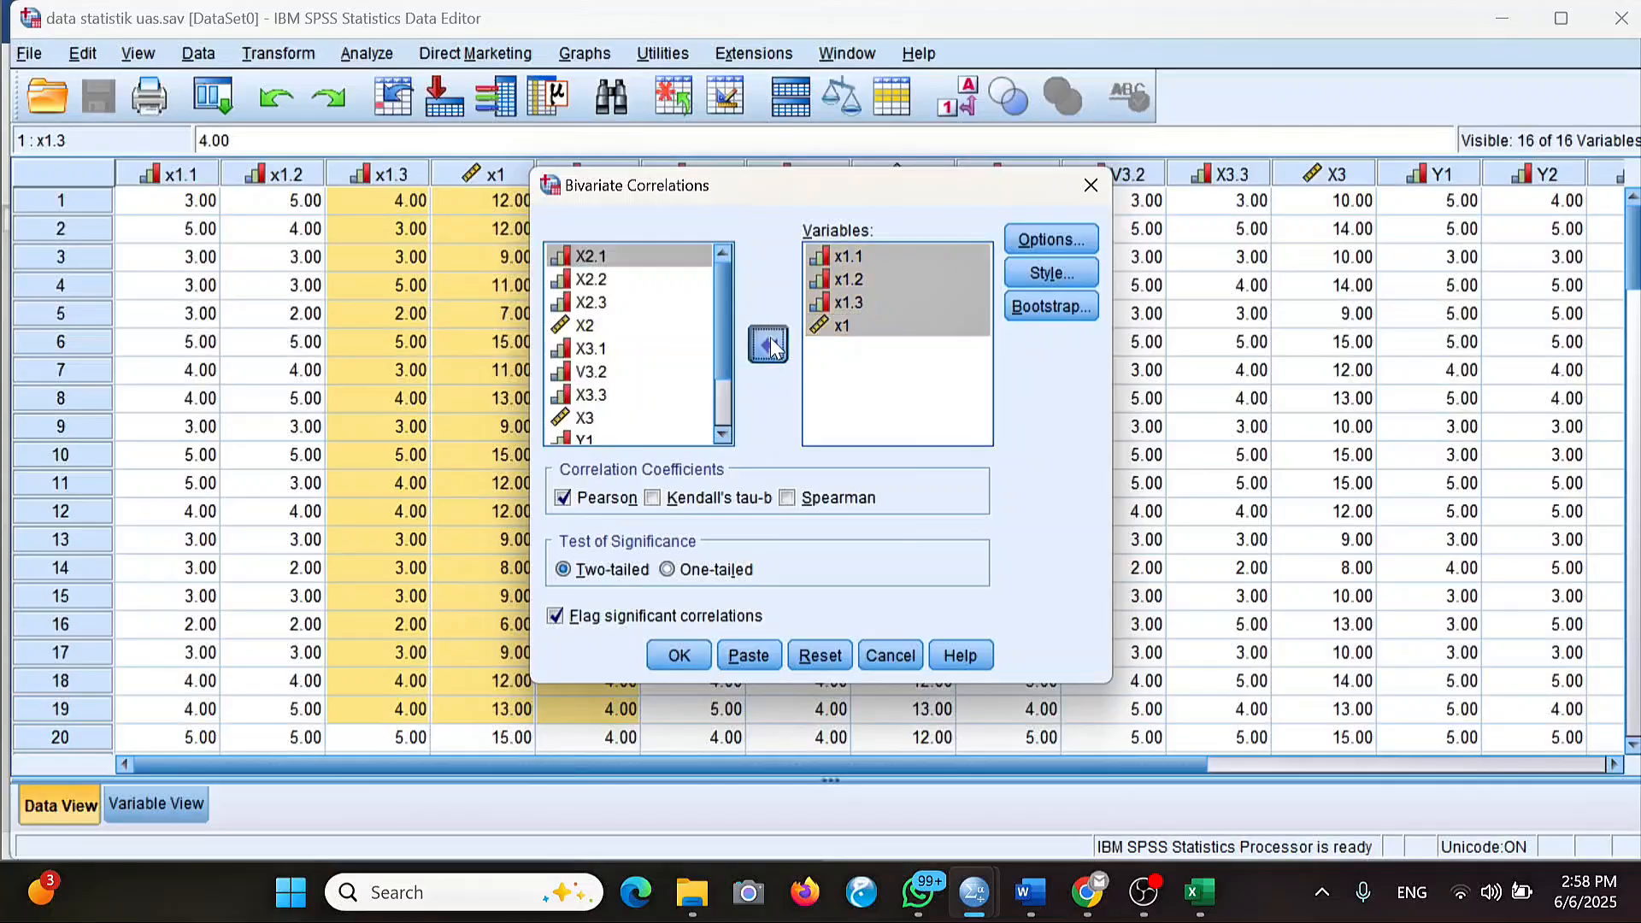
click(765, 340)
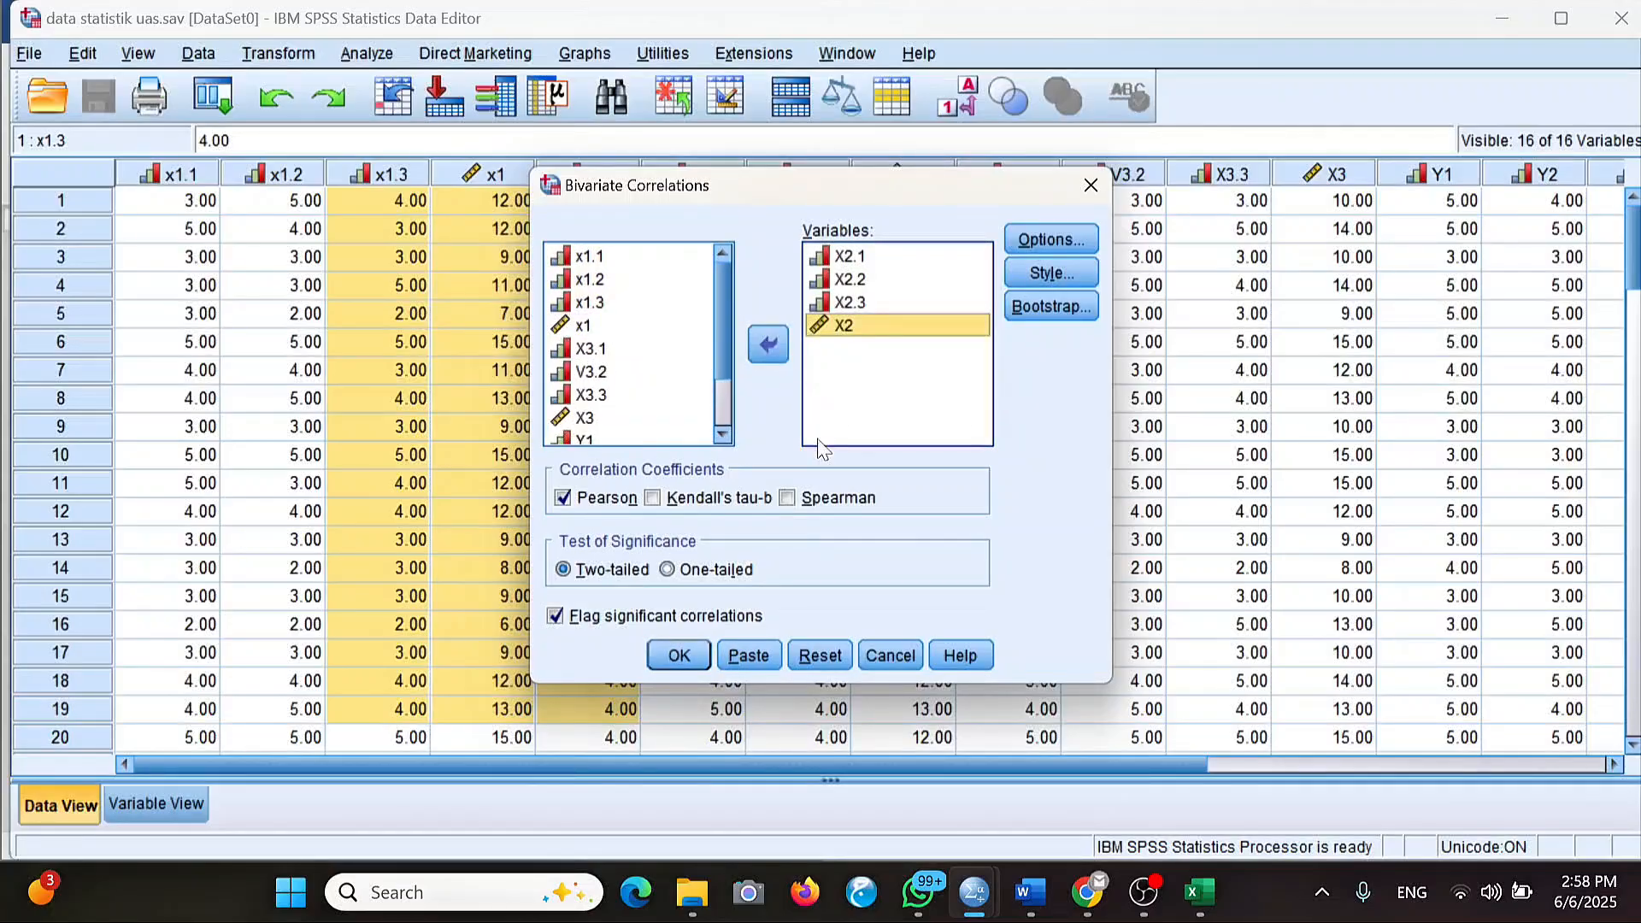
click(679, 656)
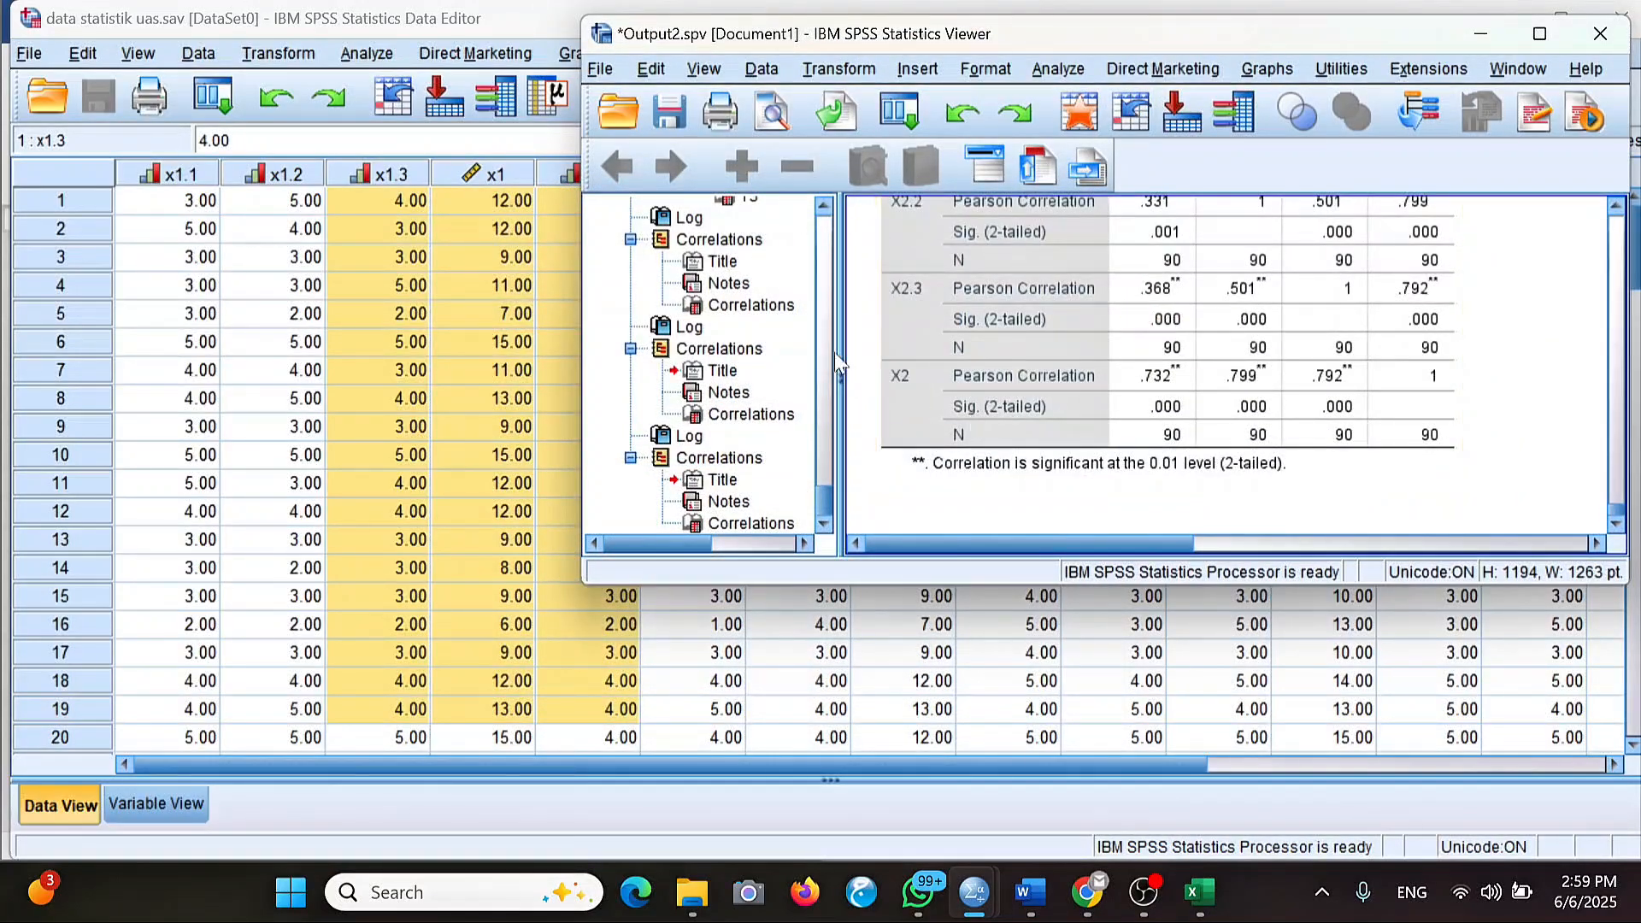
Reopen the bivariate correlation setup and add X3.1, V3.2, X3.3 and X3 to the analysed variables.
click(478, 428)
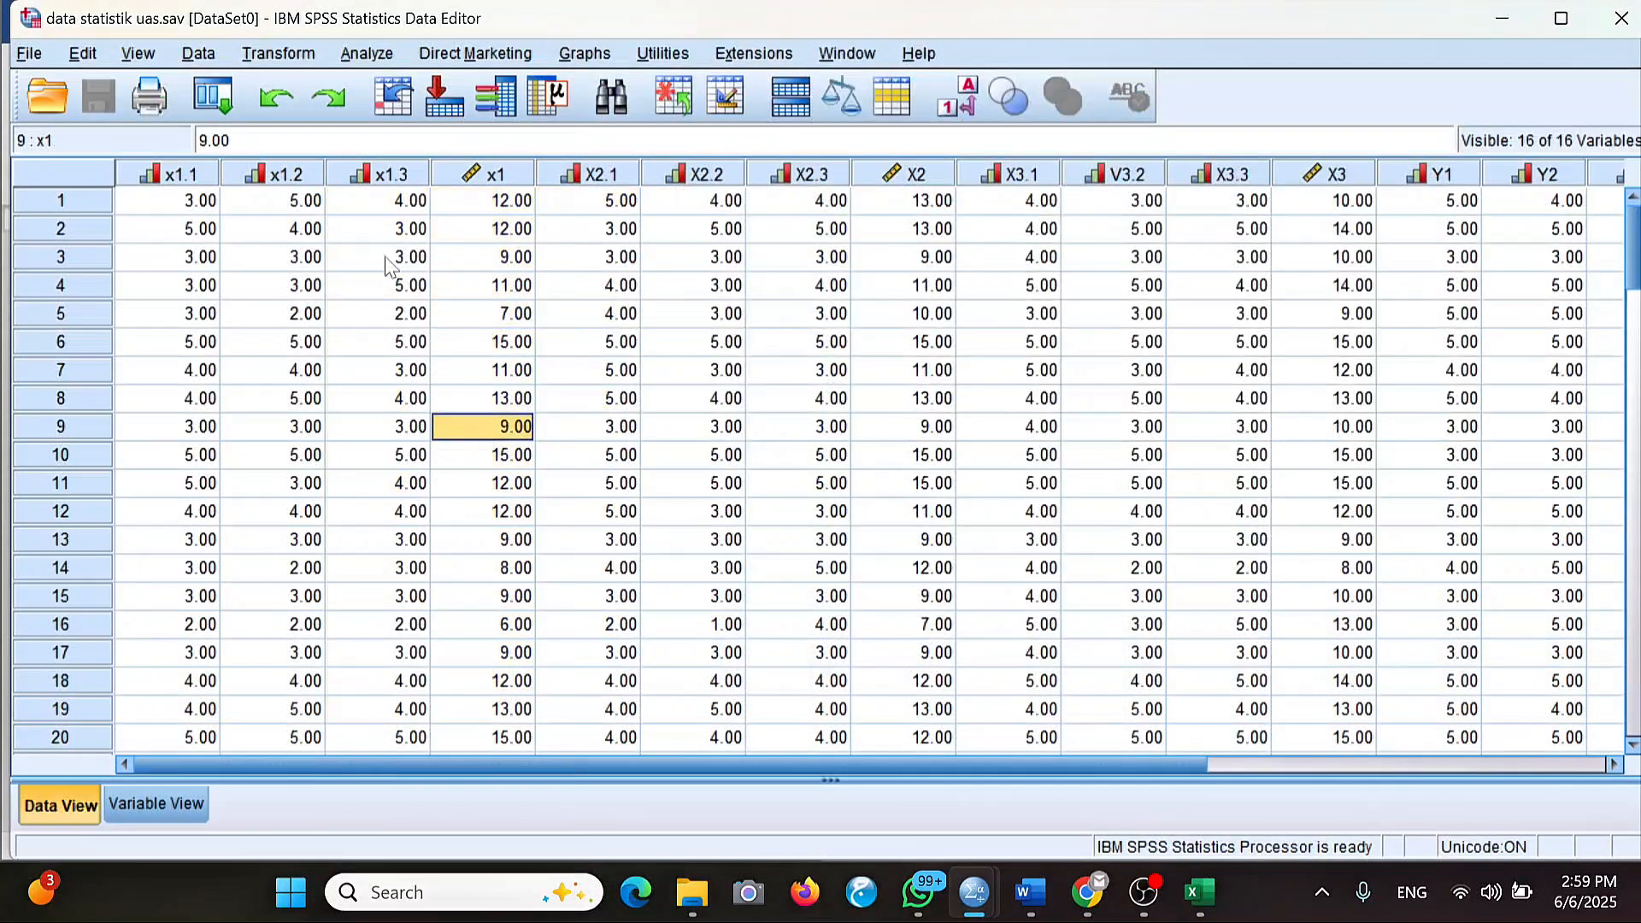
click(380, 57)
mouse_move(624, 323)
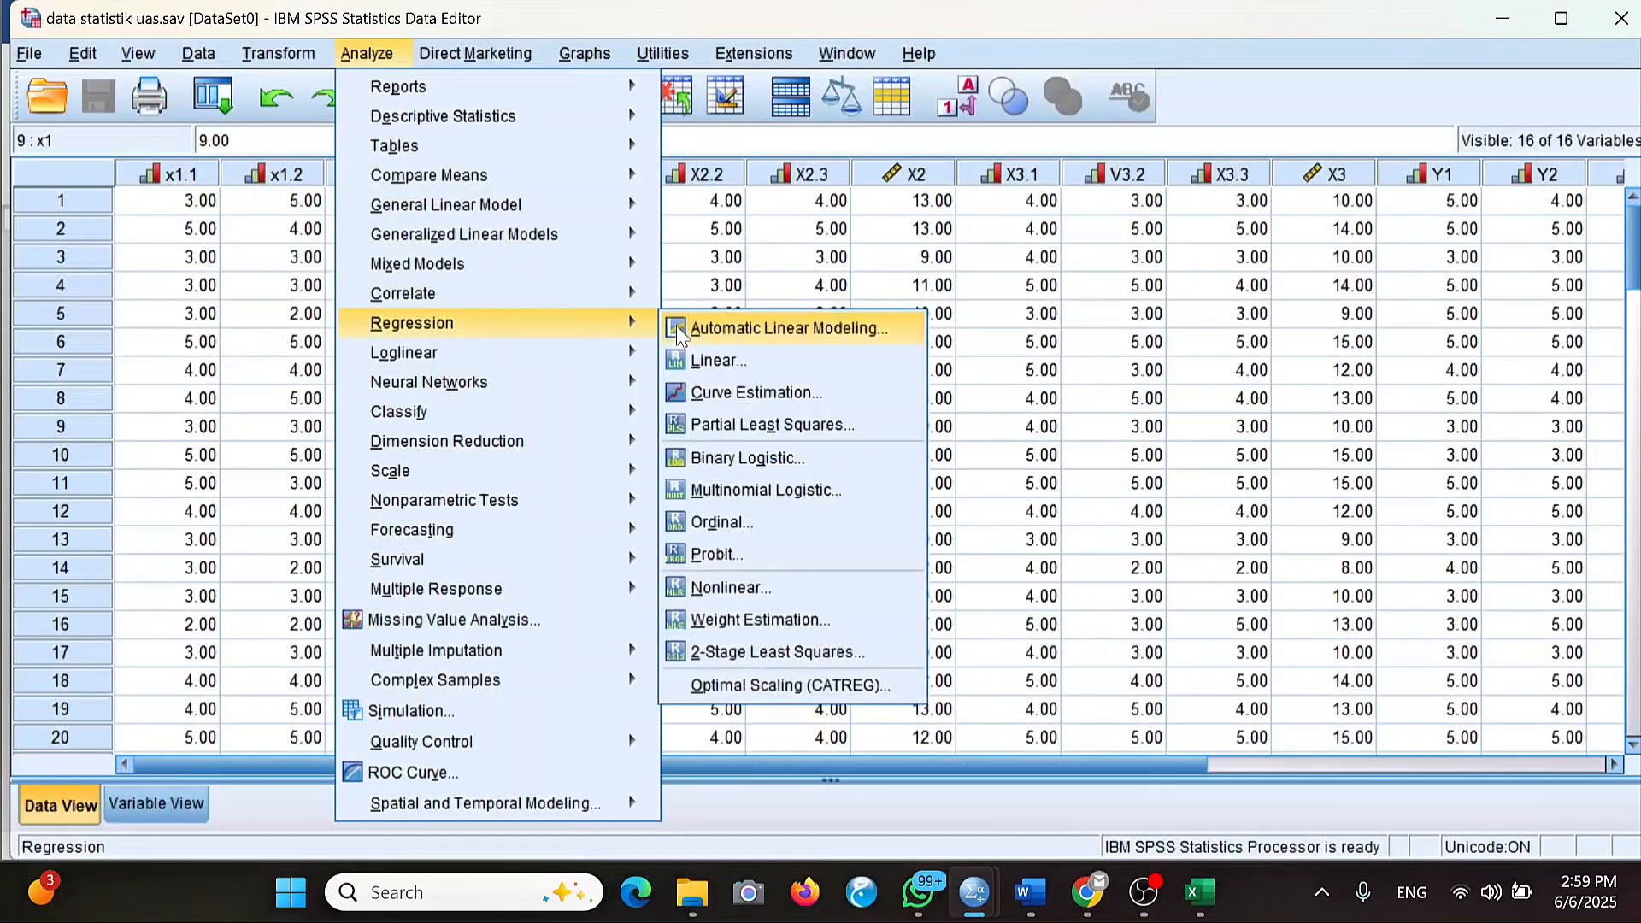
mouse_move(579, 297)
click(680, 300)
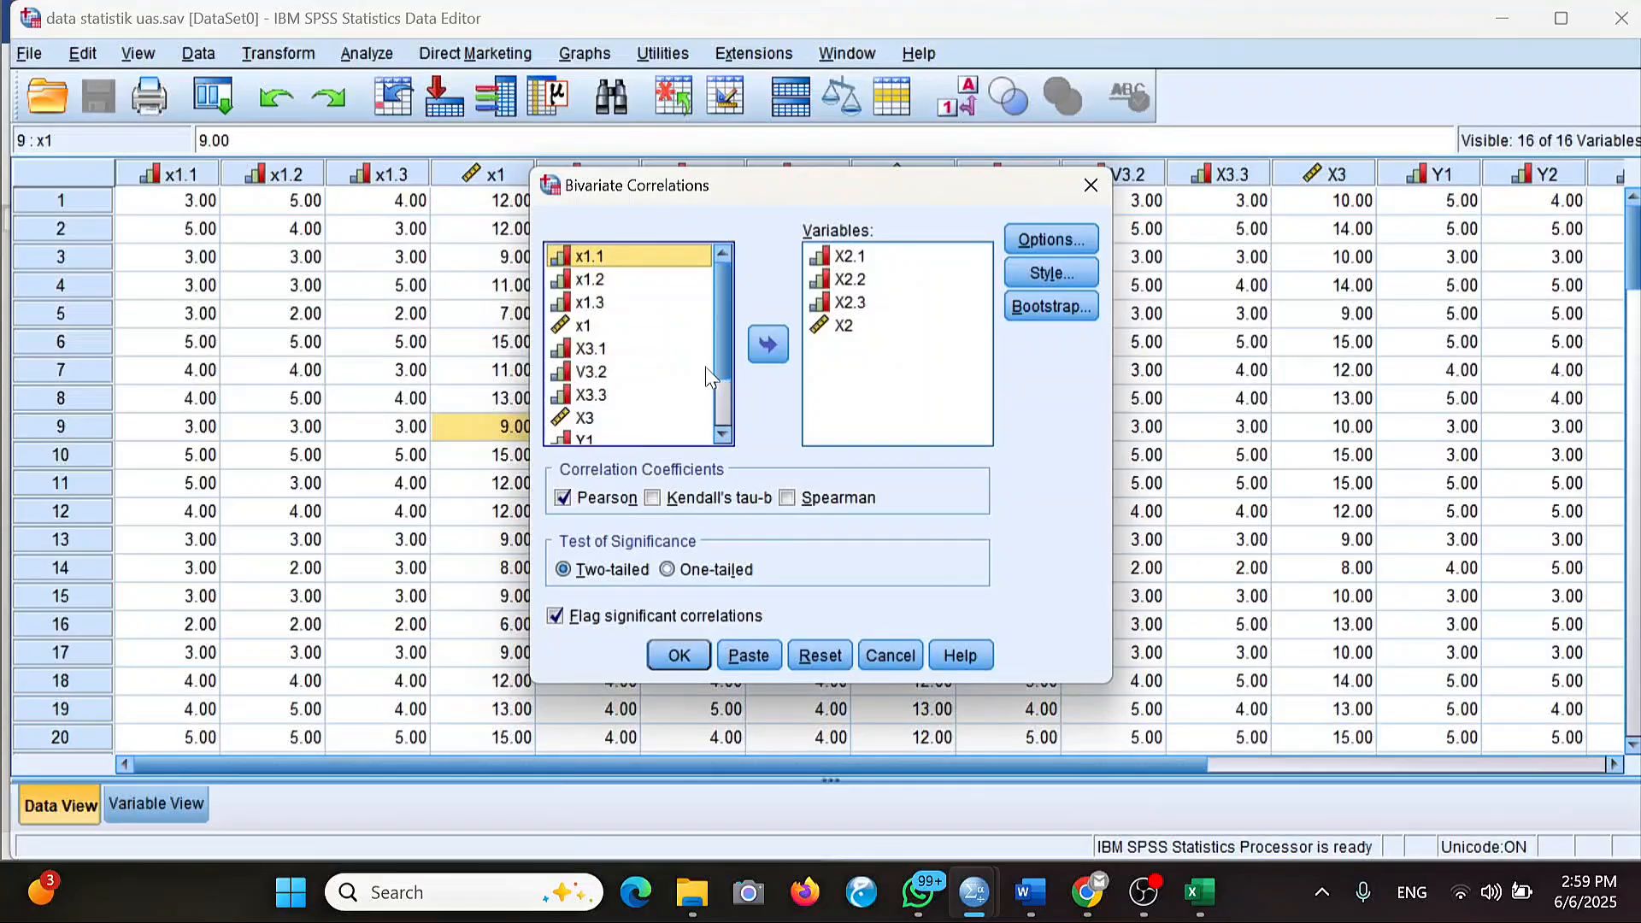
click(629, 348)
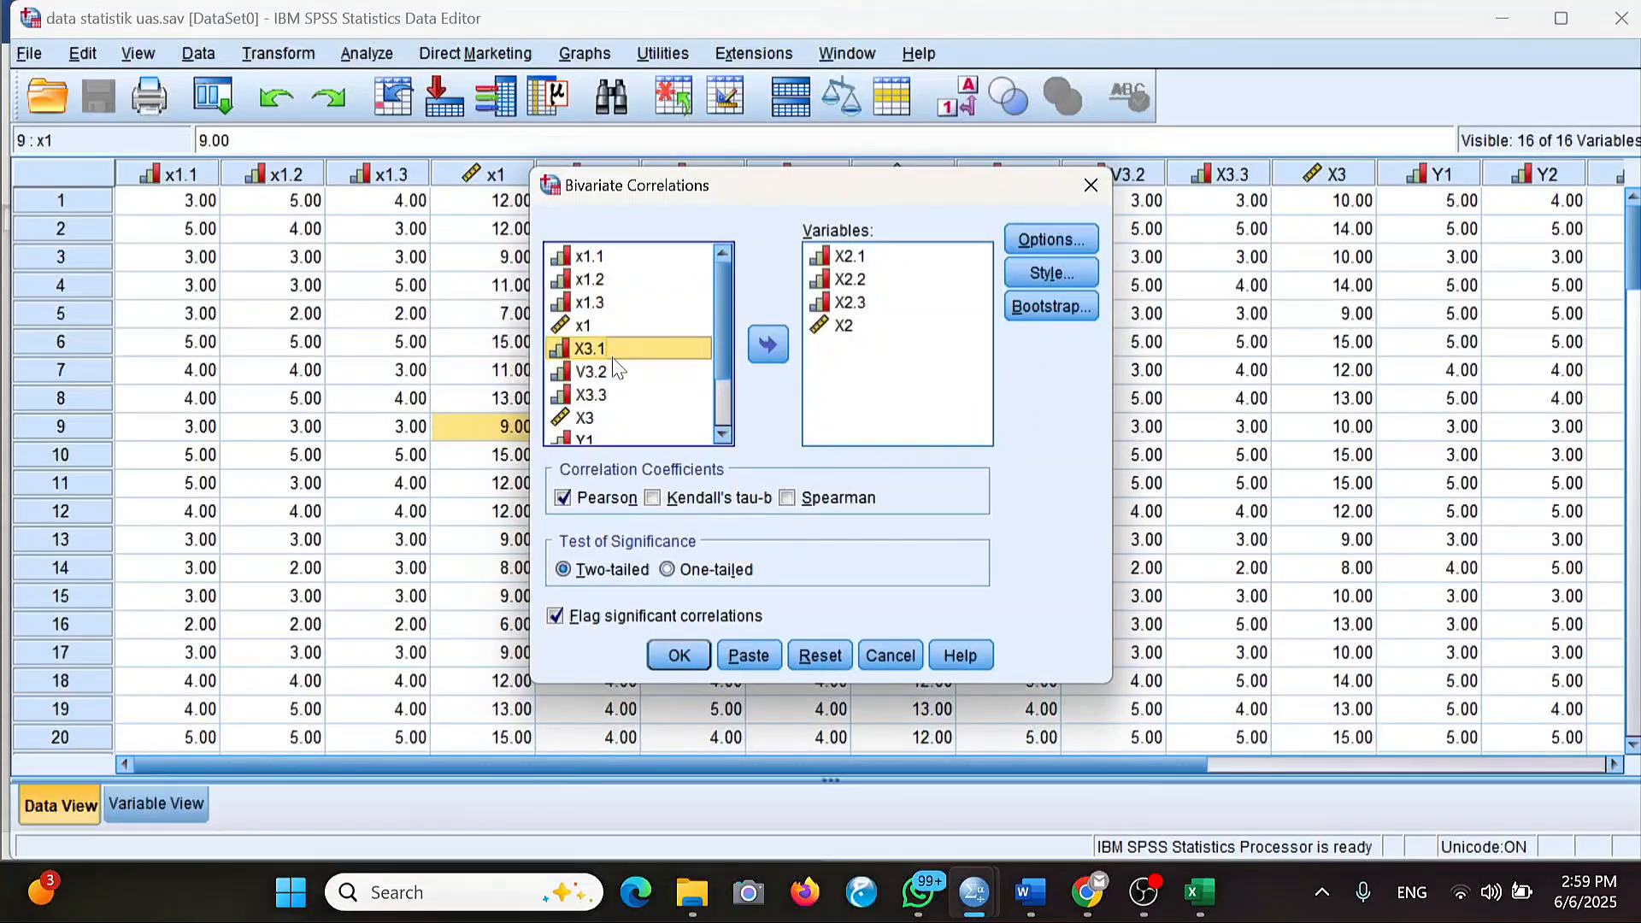
shift+click(617, 372)
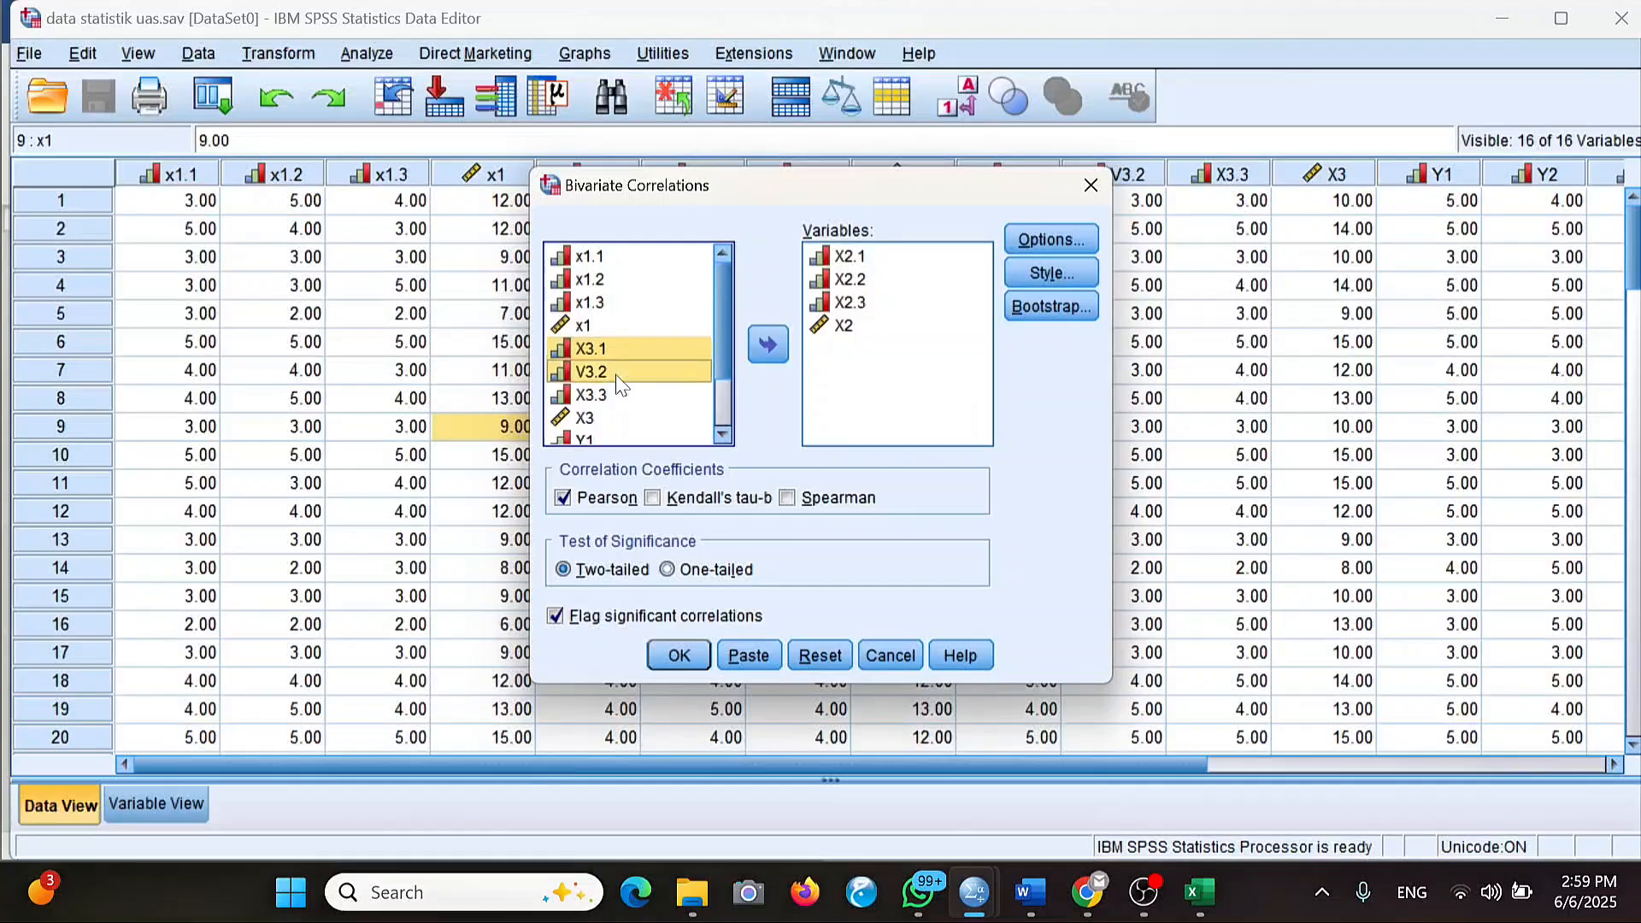
shift+click(620, 395)
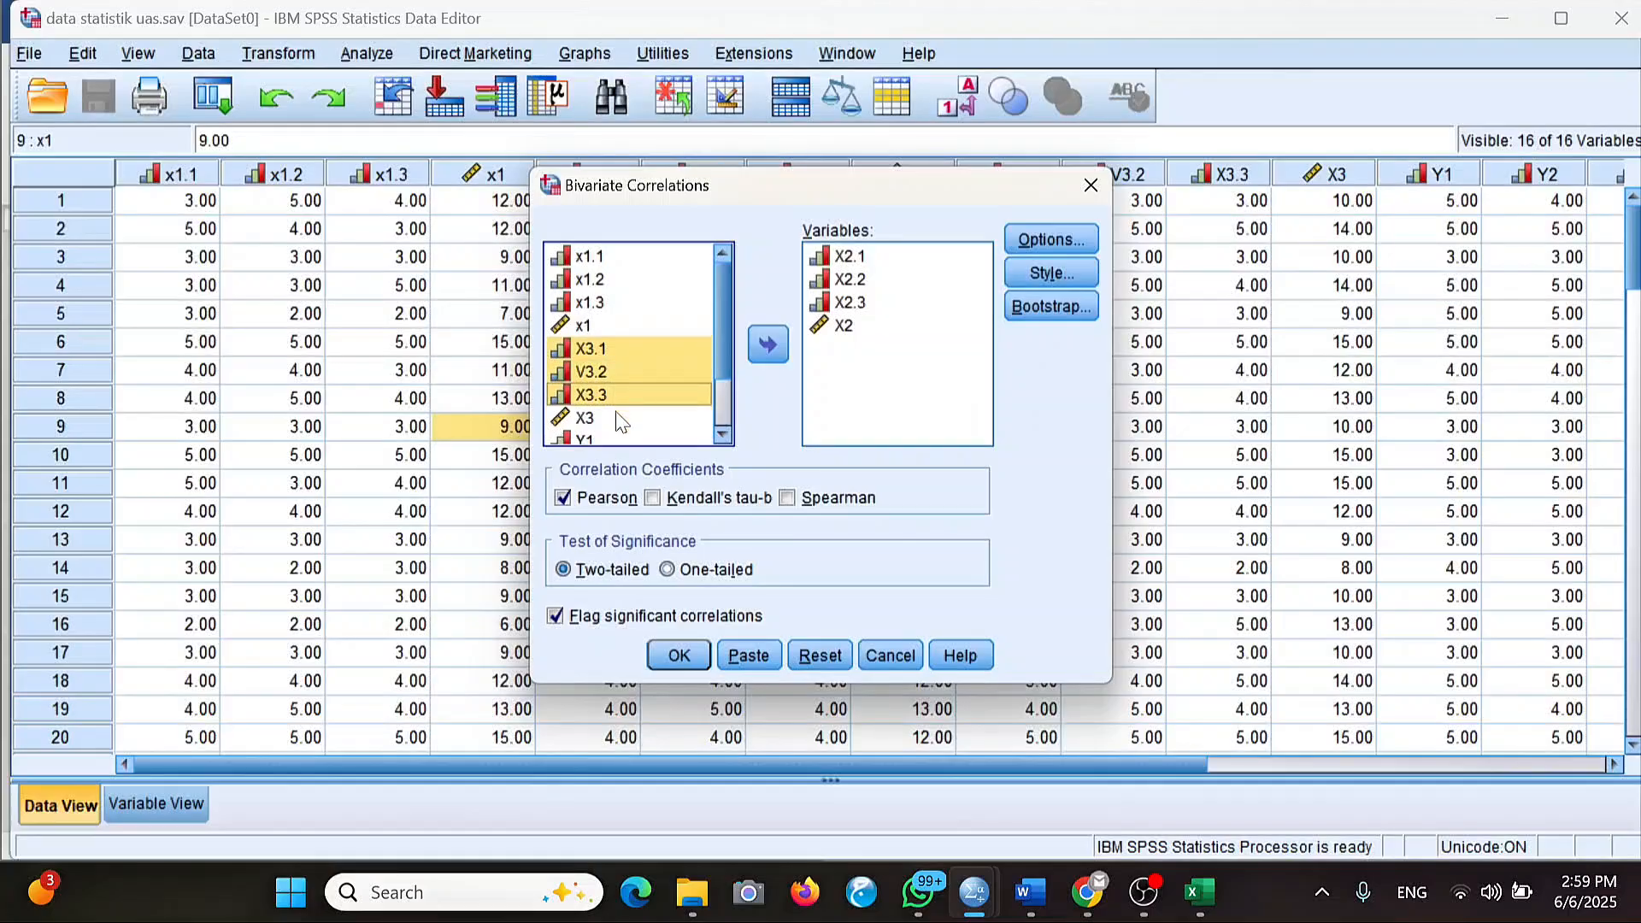
shift+click(622, 419)
click(773, 342)
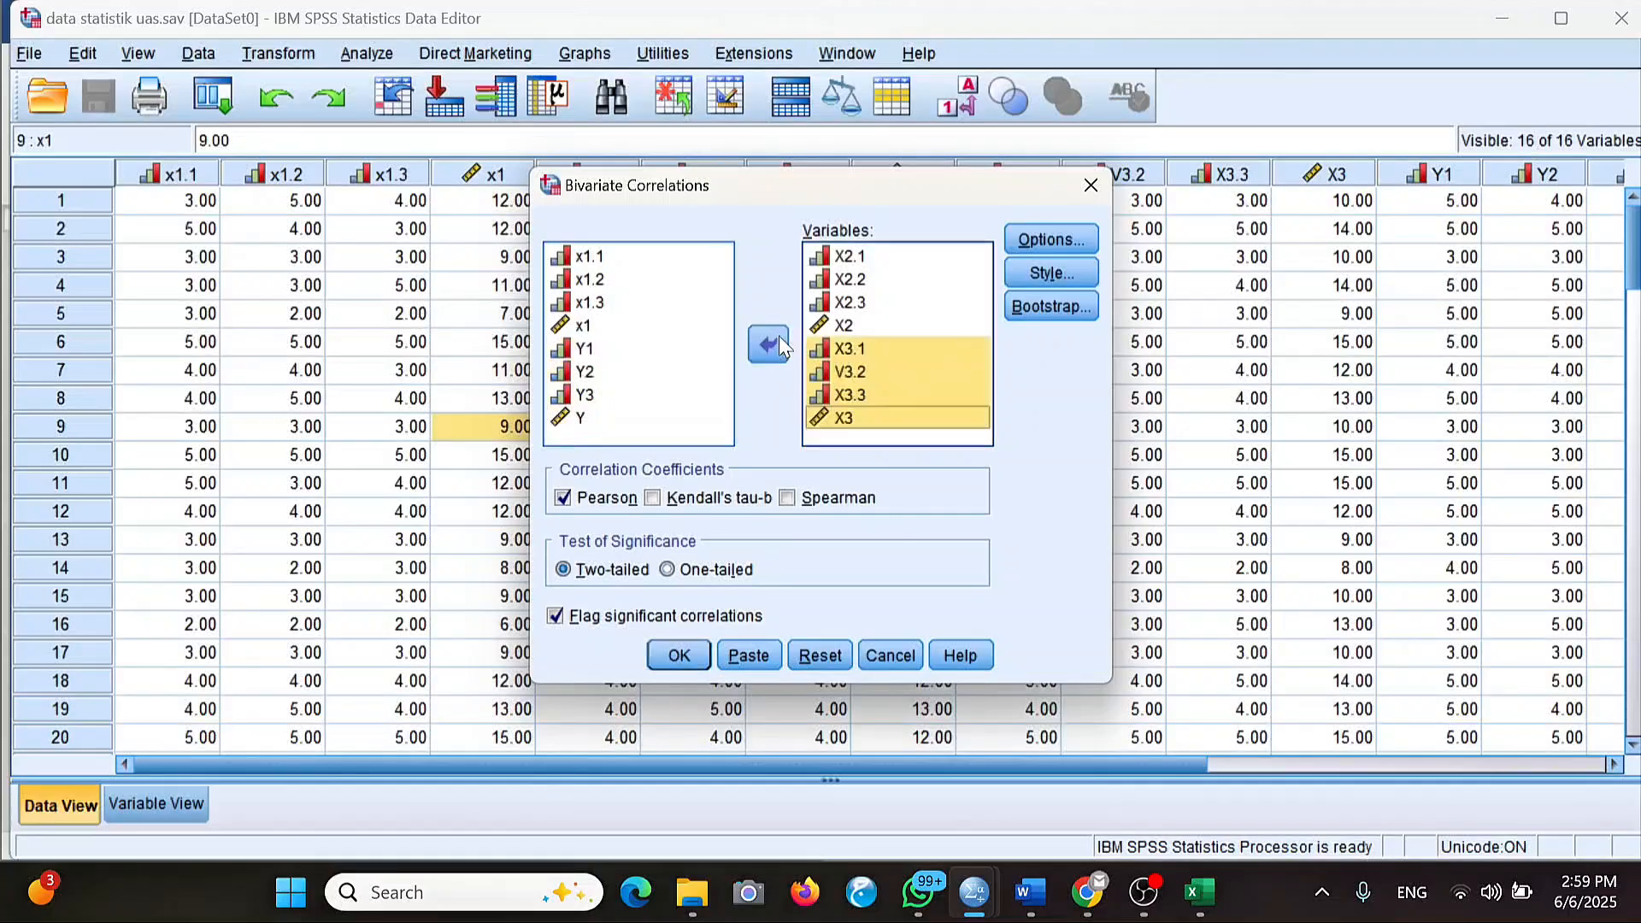
Remove X2.1, X2.2, X2.3 and X2 from the bivariate correlation's variables.
shift+click(850, 259)
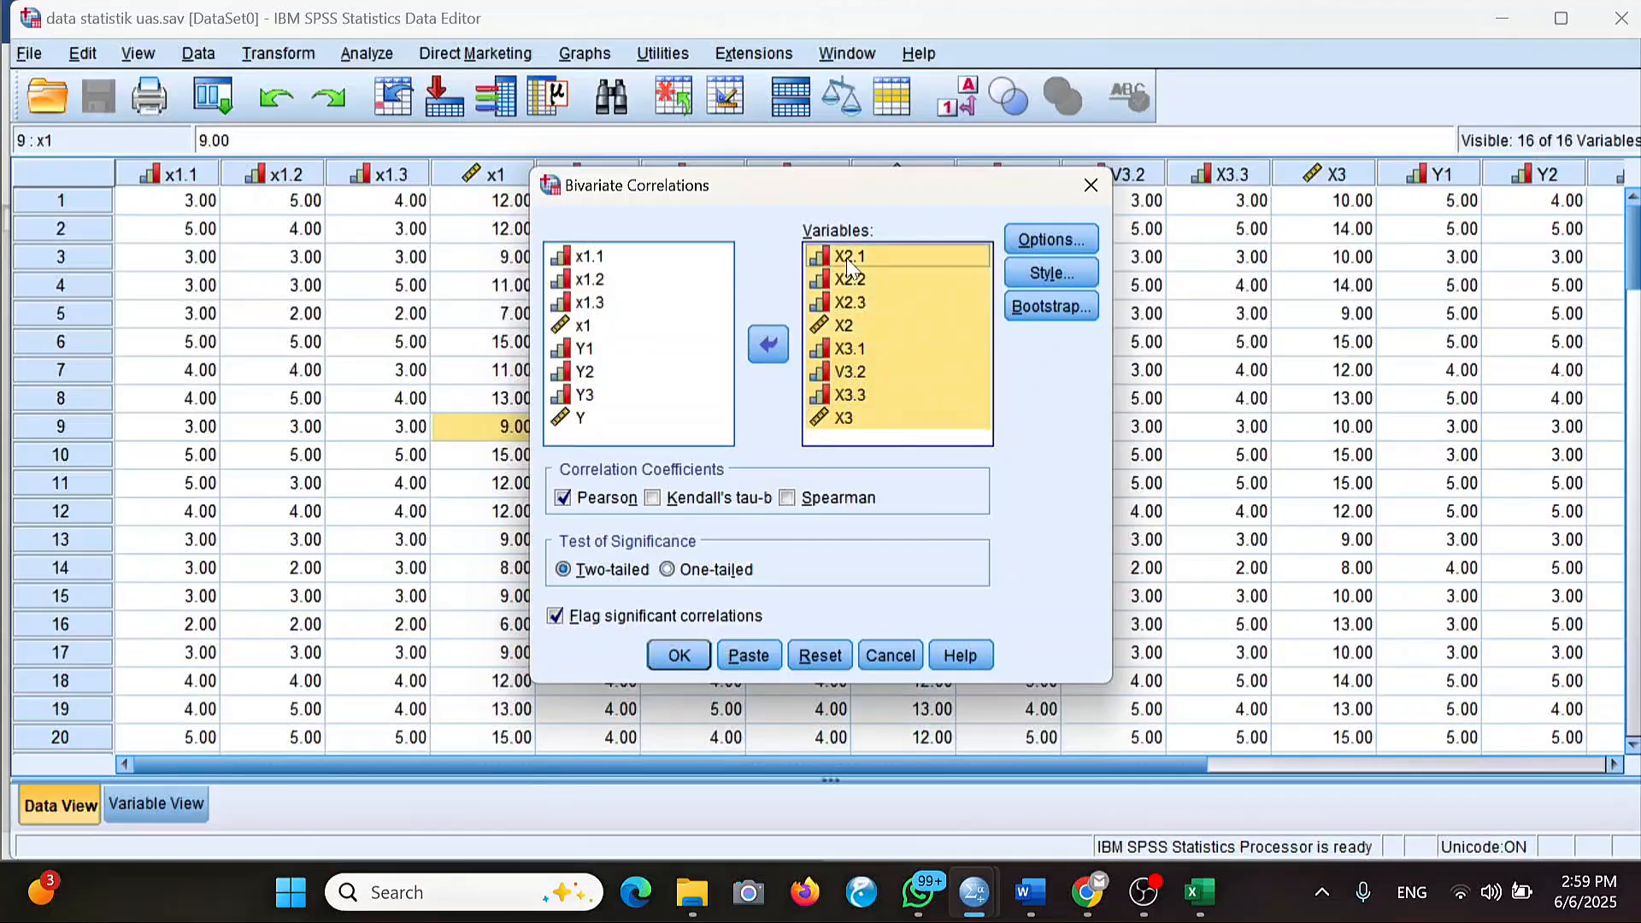
click(855, 281)
shift+click(845, 258)
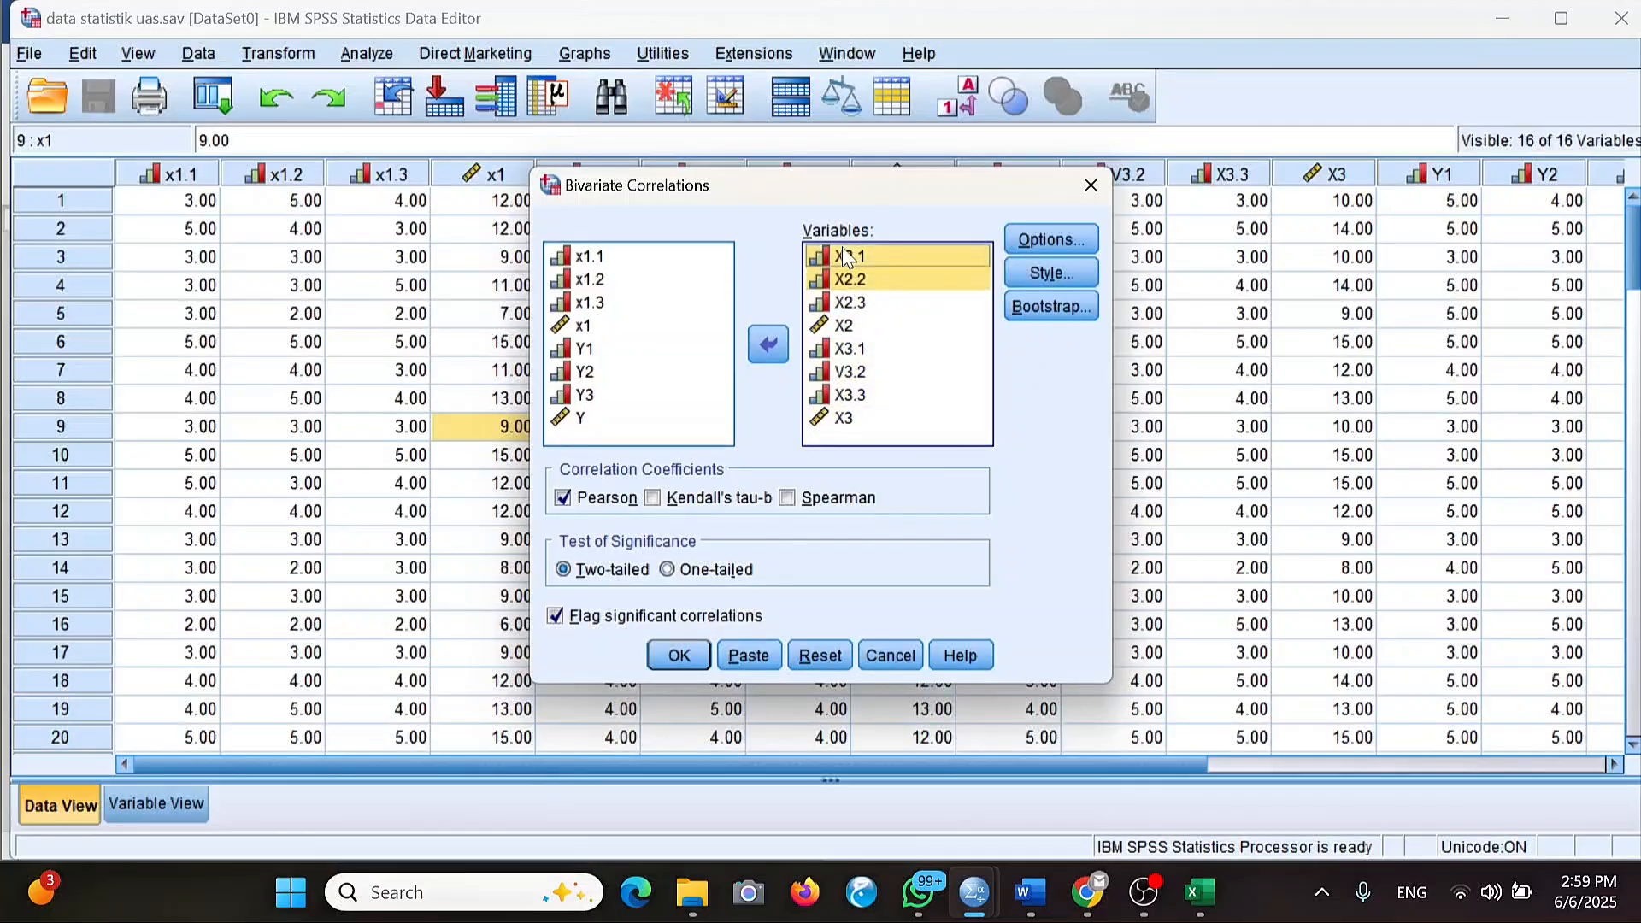
shift+click(849, 303)
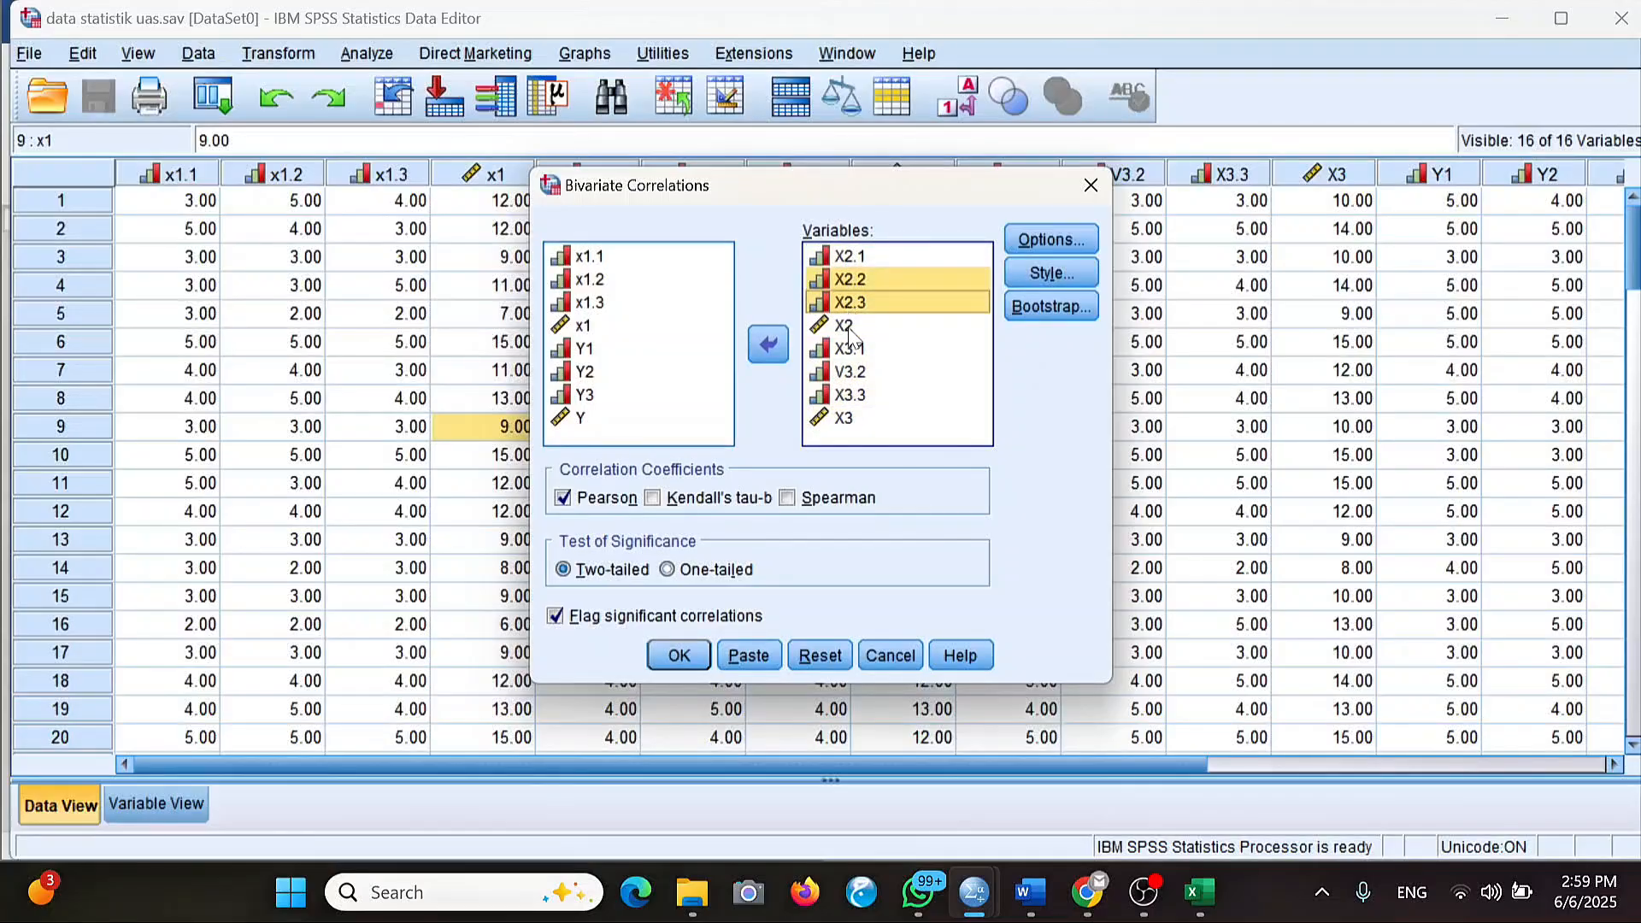
shift+click(851, 326)
click(763, 348)
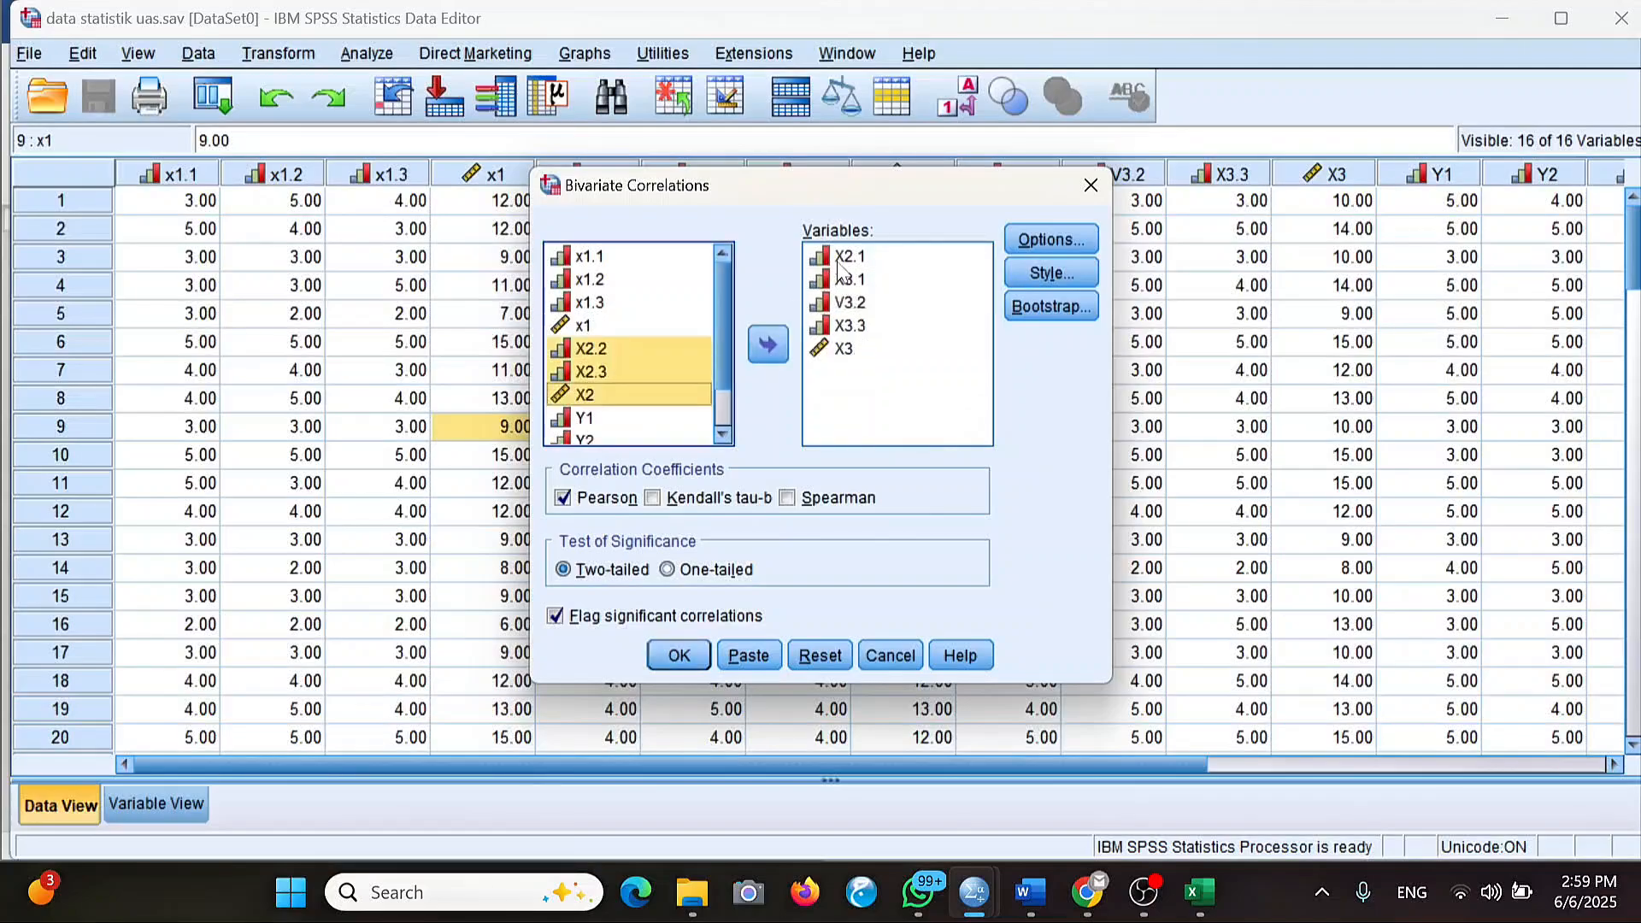
click(773, 345)
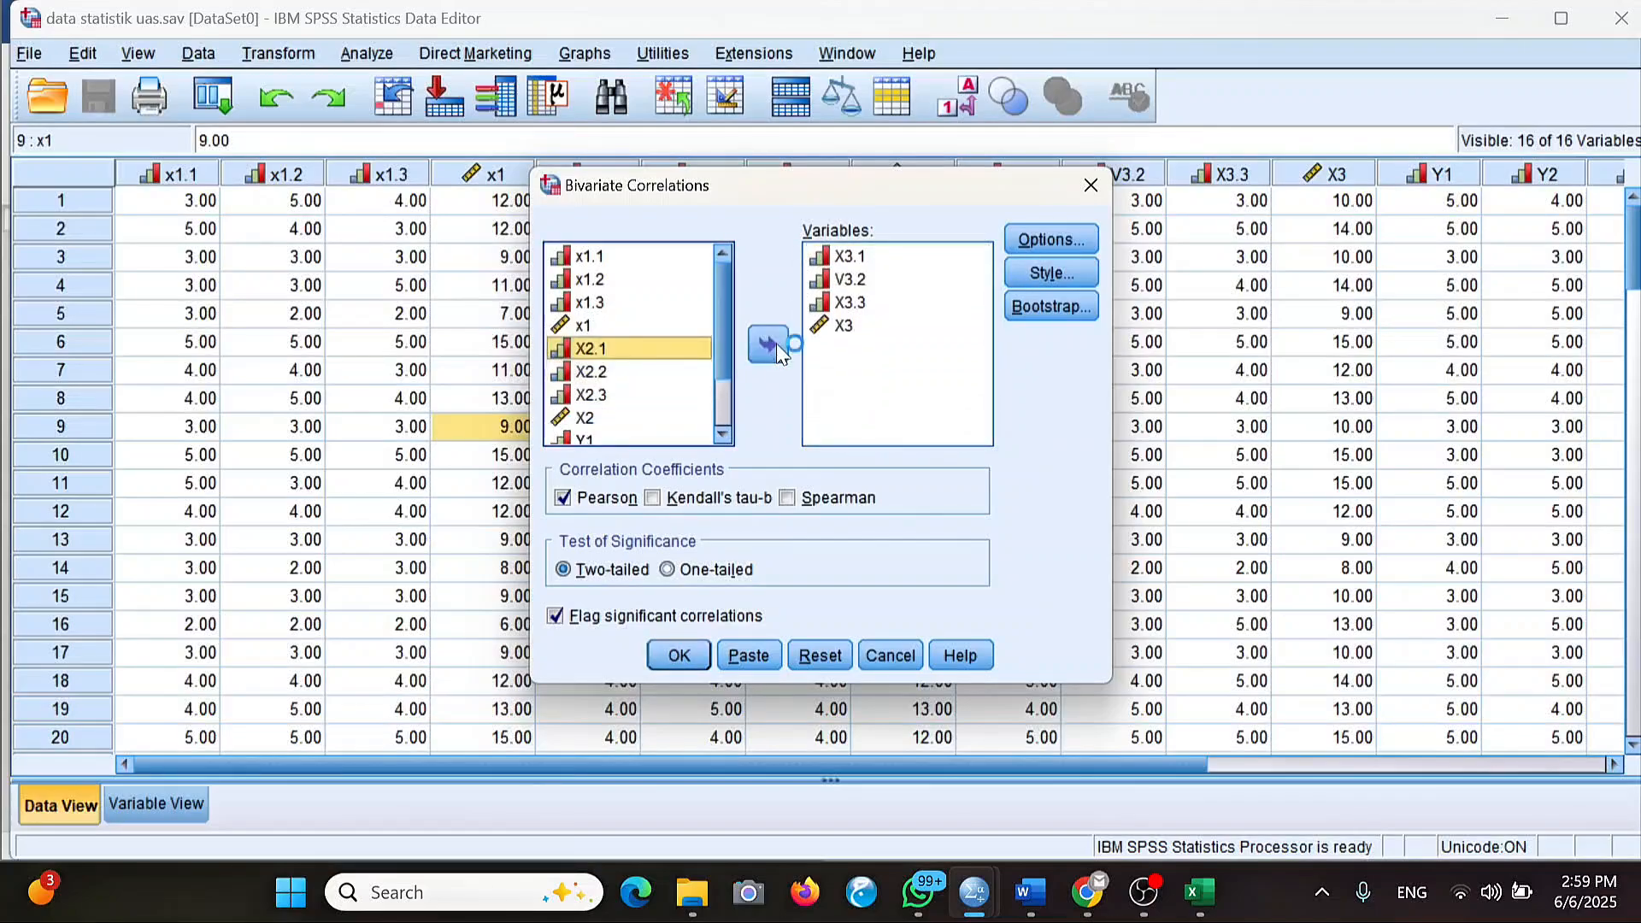
Run the Pearson correlation on X3.1, V3.2, X3.3 and X3 and examine its Correlations table in the output.
key(shift)
key(shift)
key(shift)
key(shift)
key(shift)
click(656, 340)
click(684, 653)
scroll(1229, 349, down, 3)
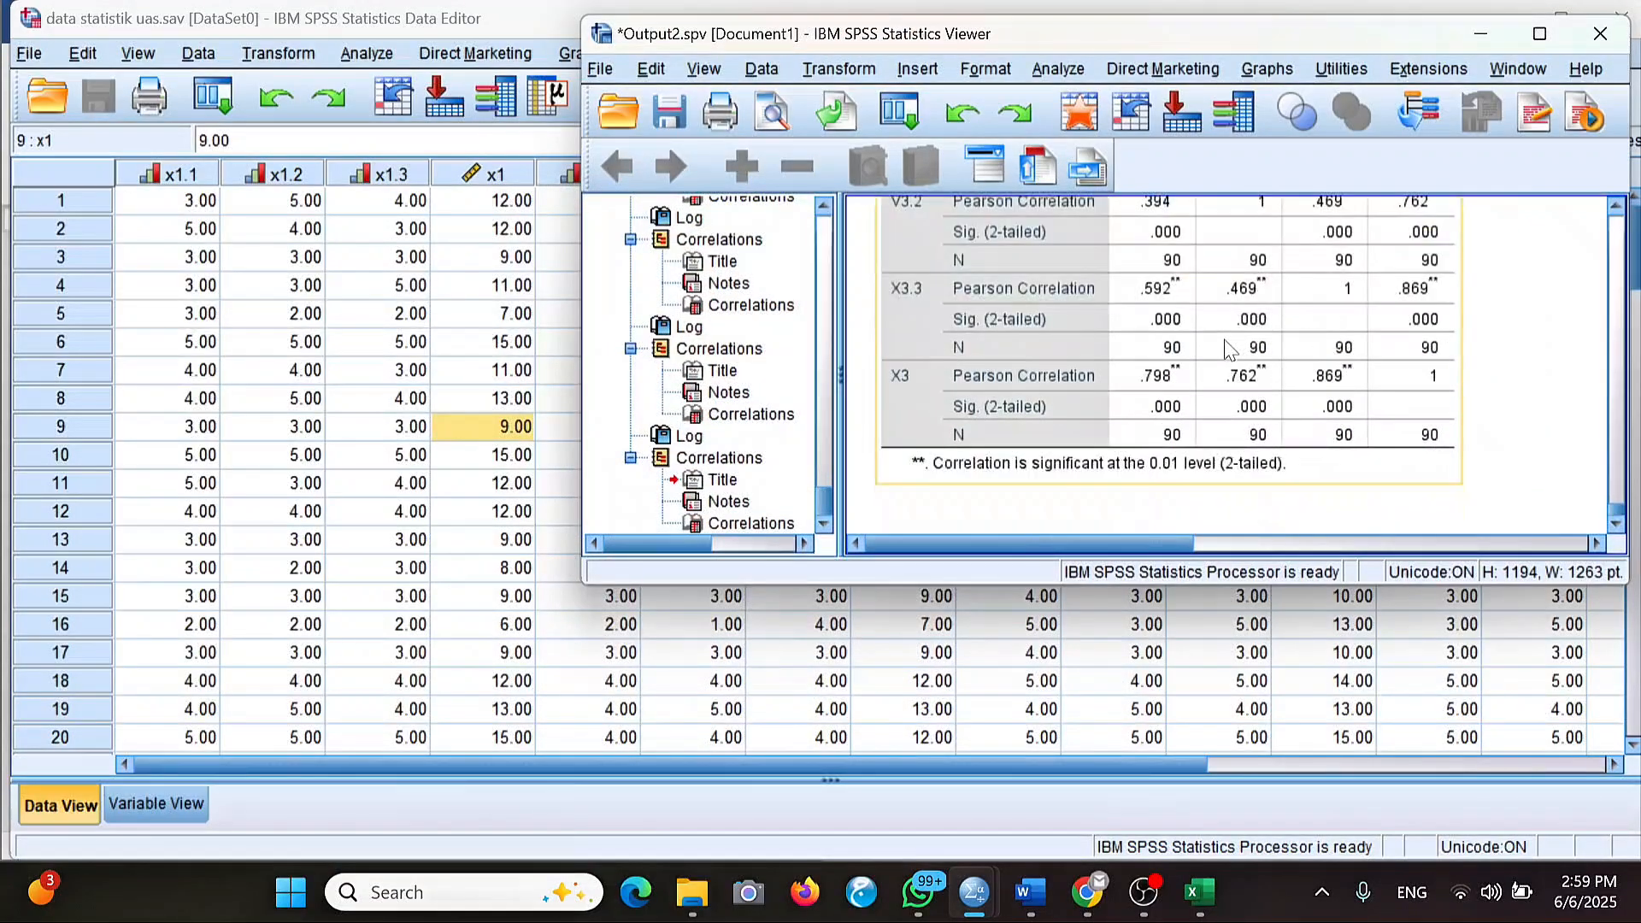
scroll(1228, 348, up, 8)
scroll(1228, 349, down, 6)
Reopen the bivariate correlation setup and remove X3.1, V3.2, X3.3 and X3 from the analysed variables.
click(700, 628)
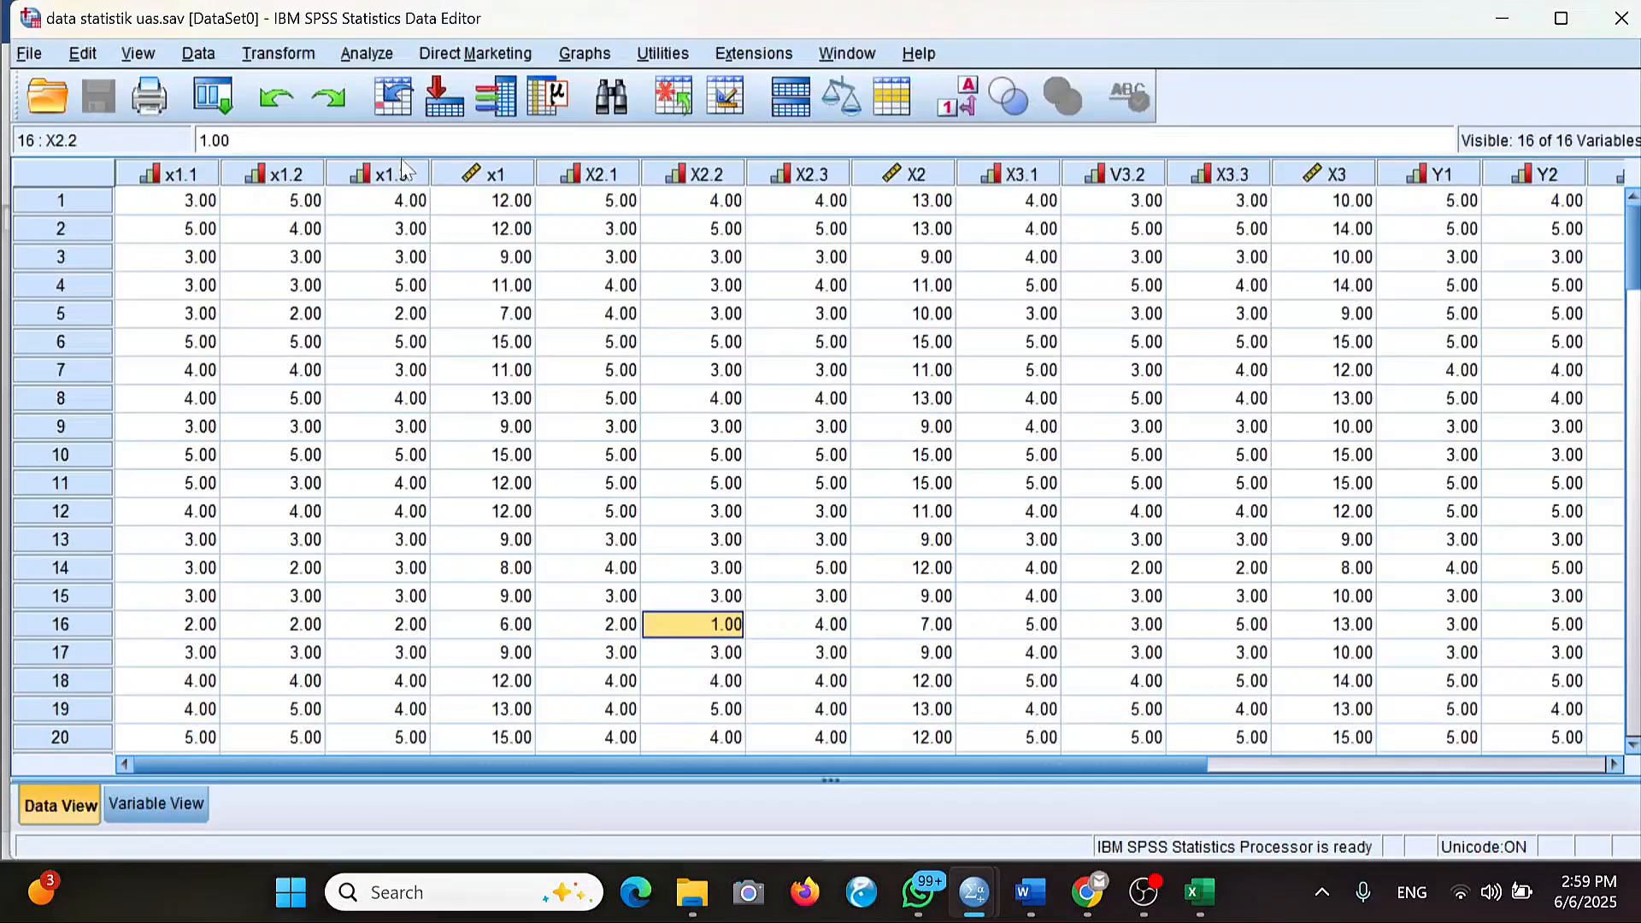
click(377, 56)
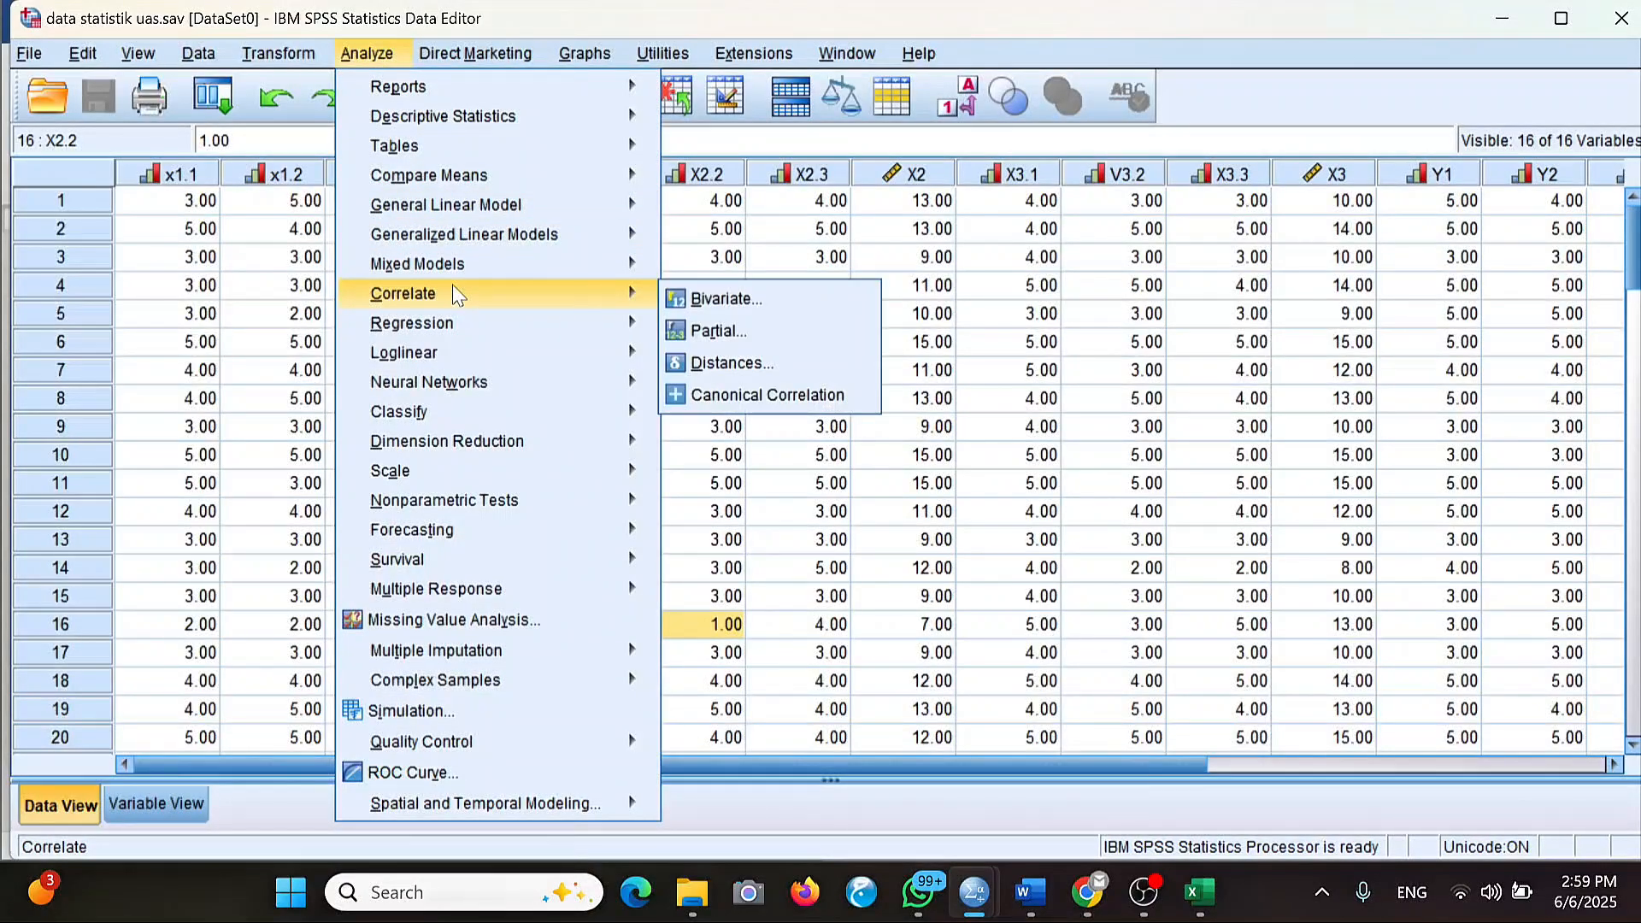
click(683, 299)
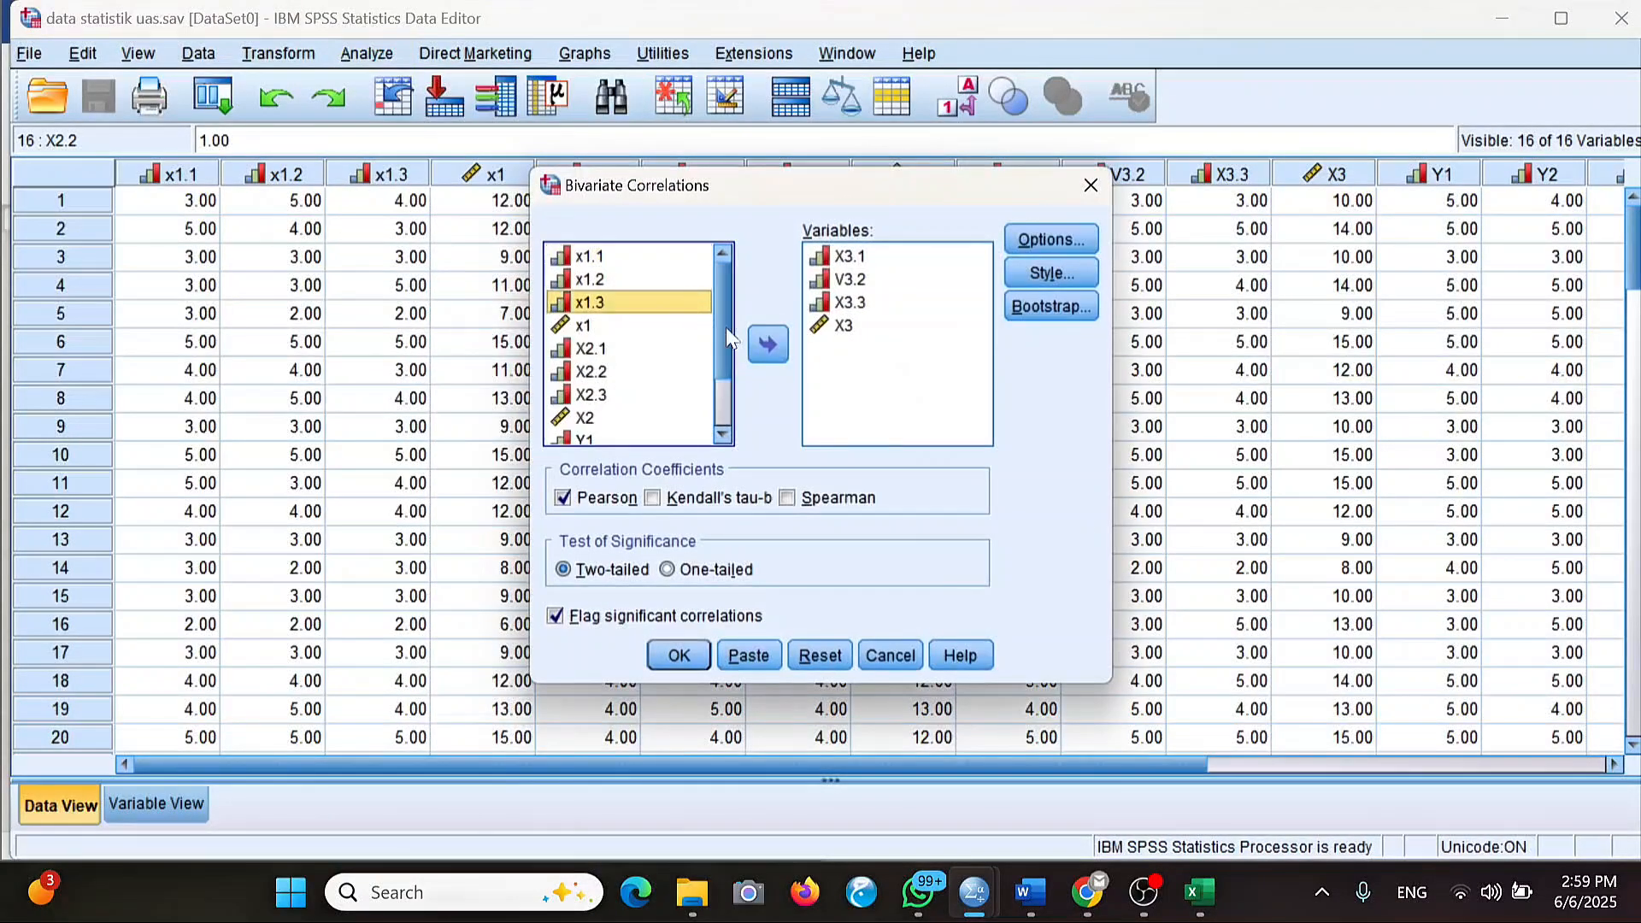
shift+click(829, 312)
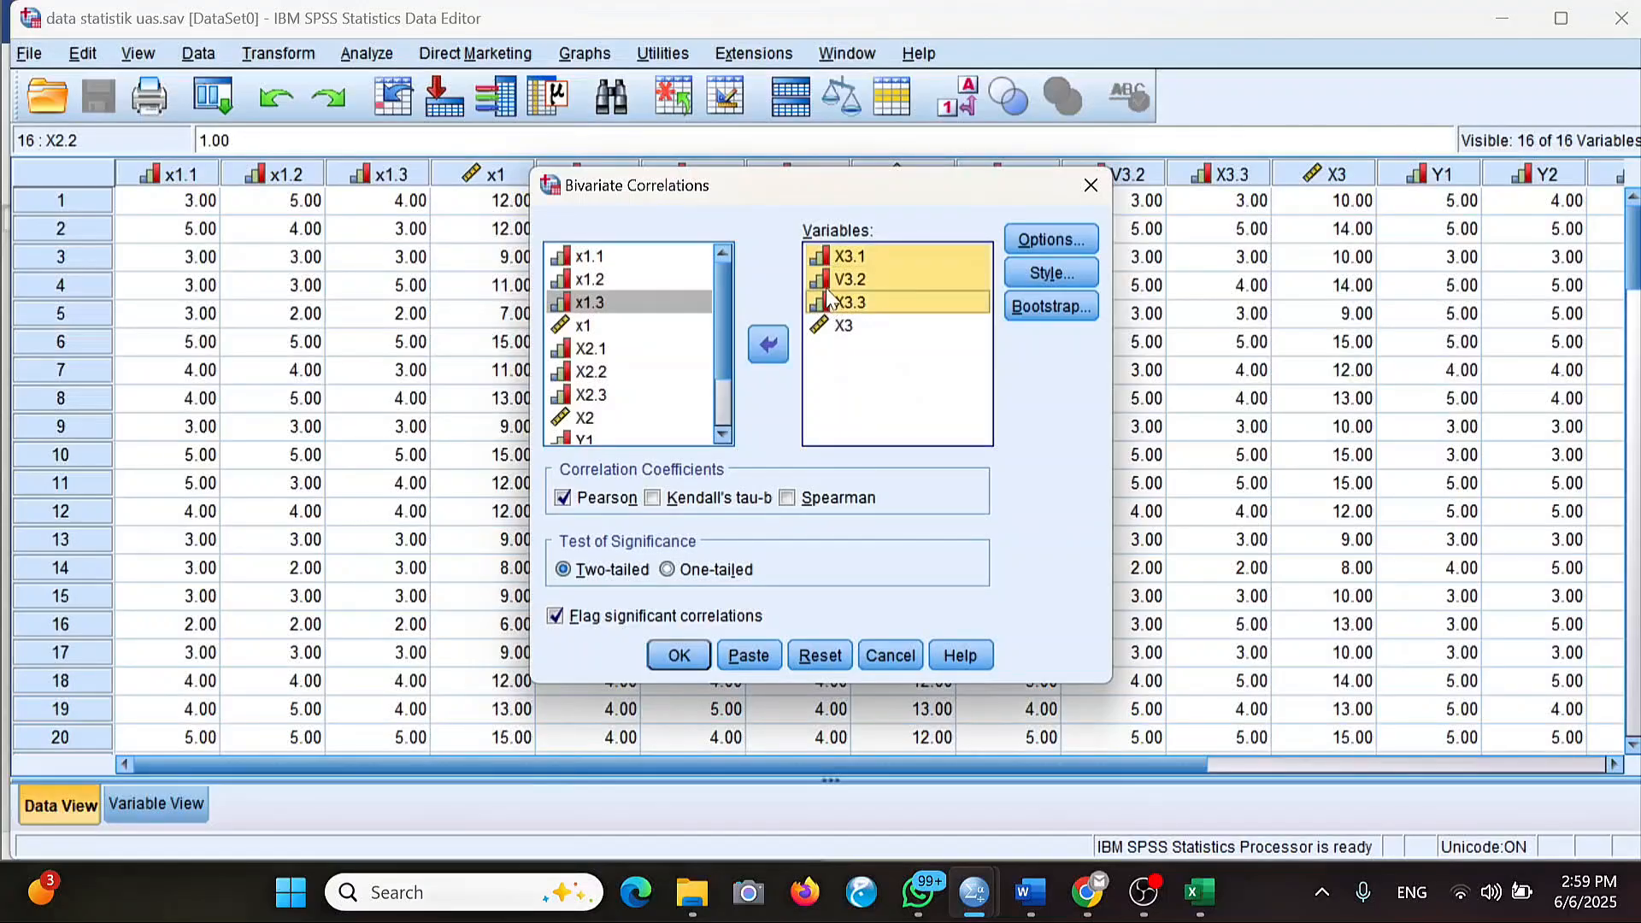
shift+click(844, 328)
click(768, 344)
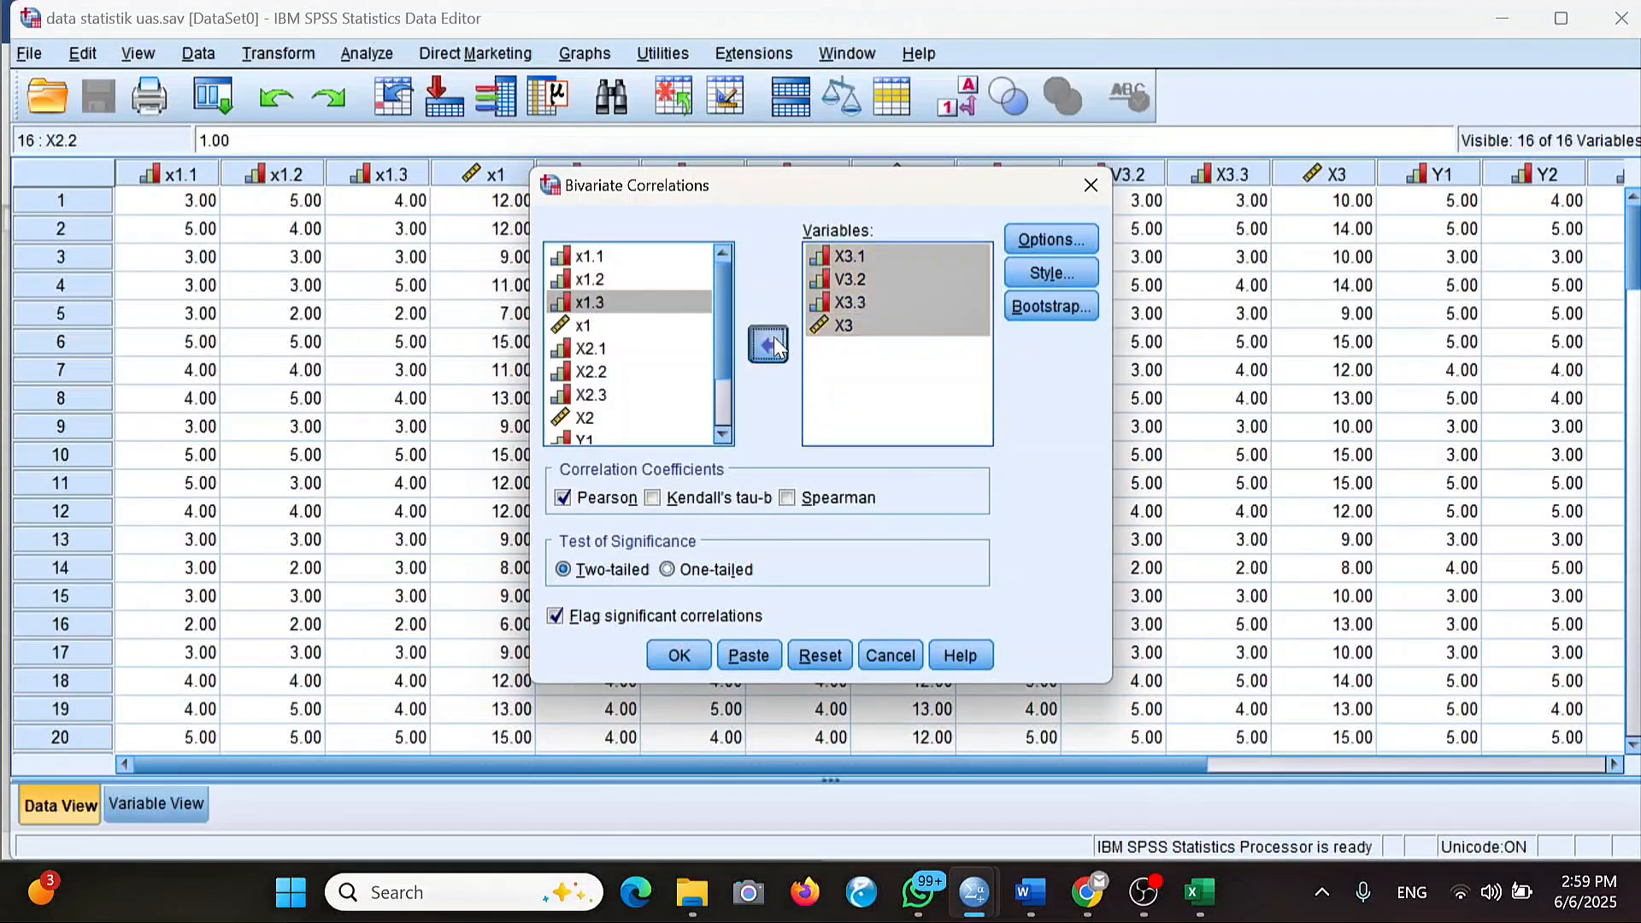
Add Y1, Y2, Y3 and Y to the bivariate correlation's variables and run the two-tailed Pearson analysis.
drag(584, 442, 580, 350)
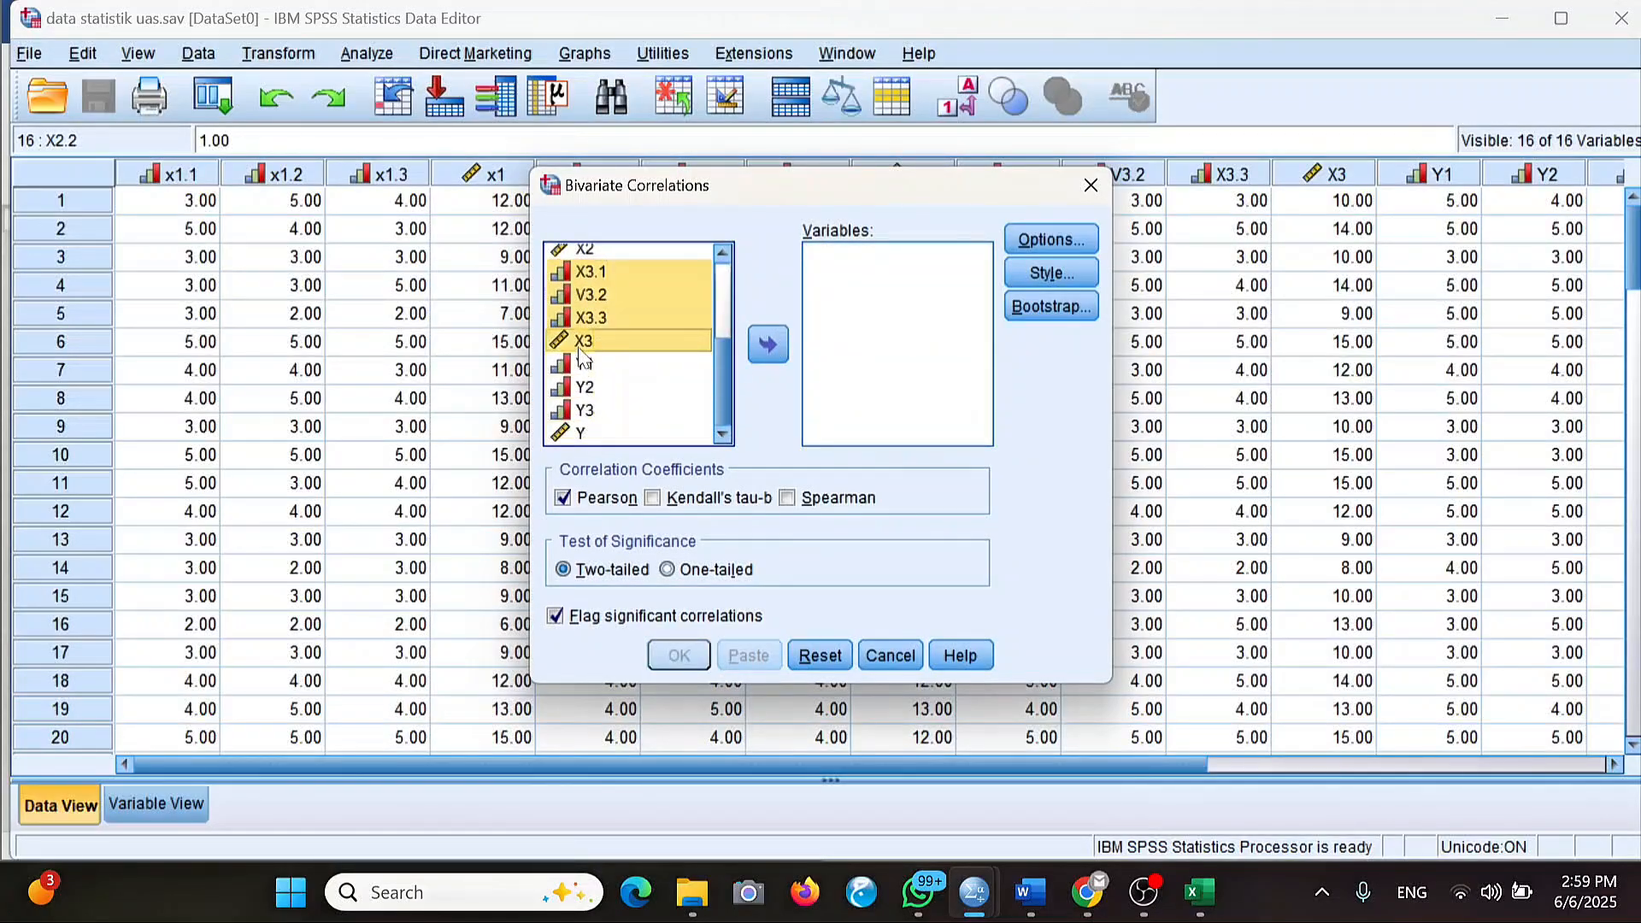
click(584, 363)
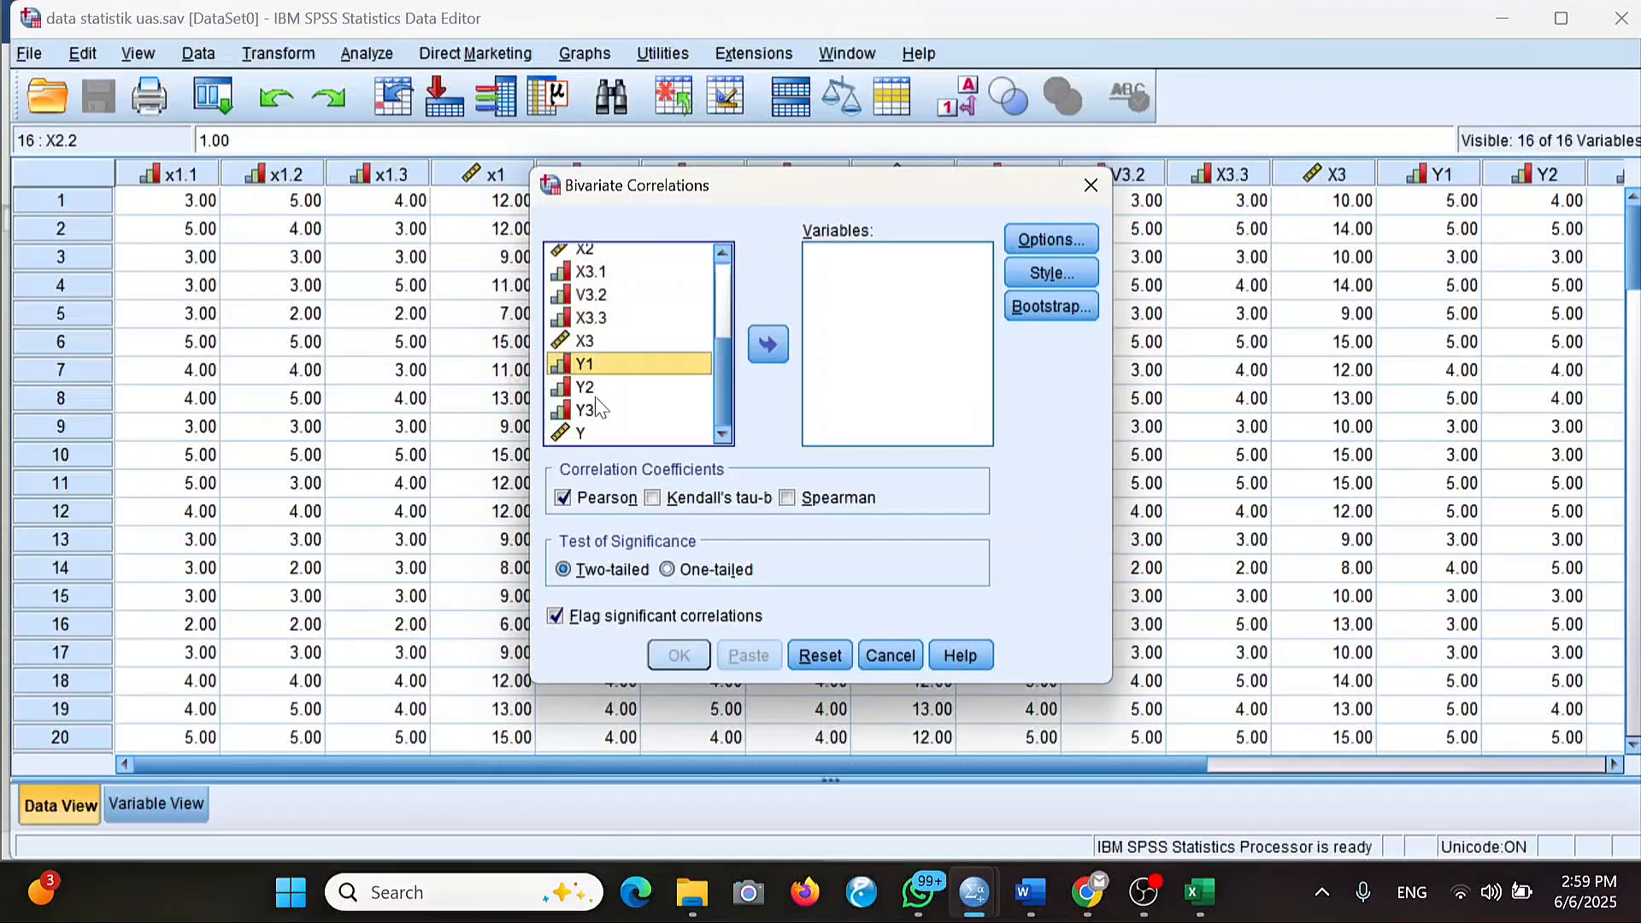
shift+click(596, 395)
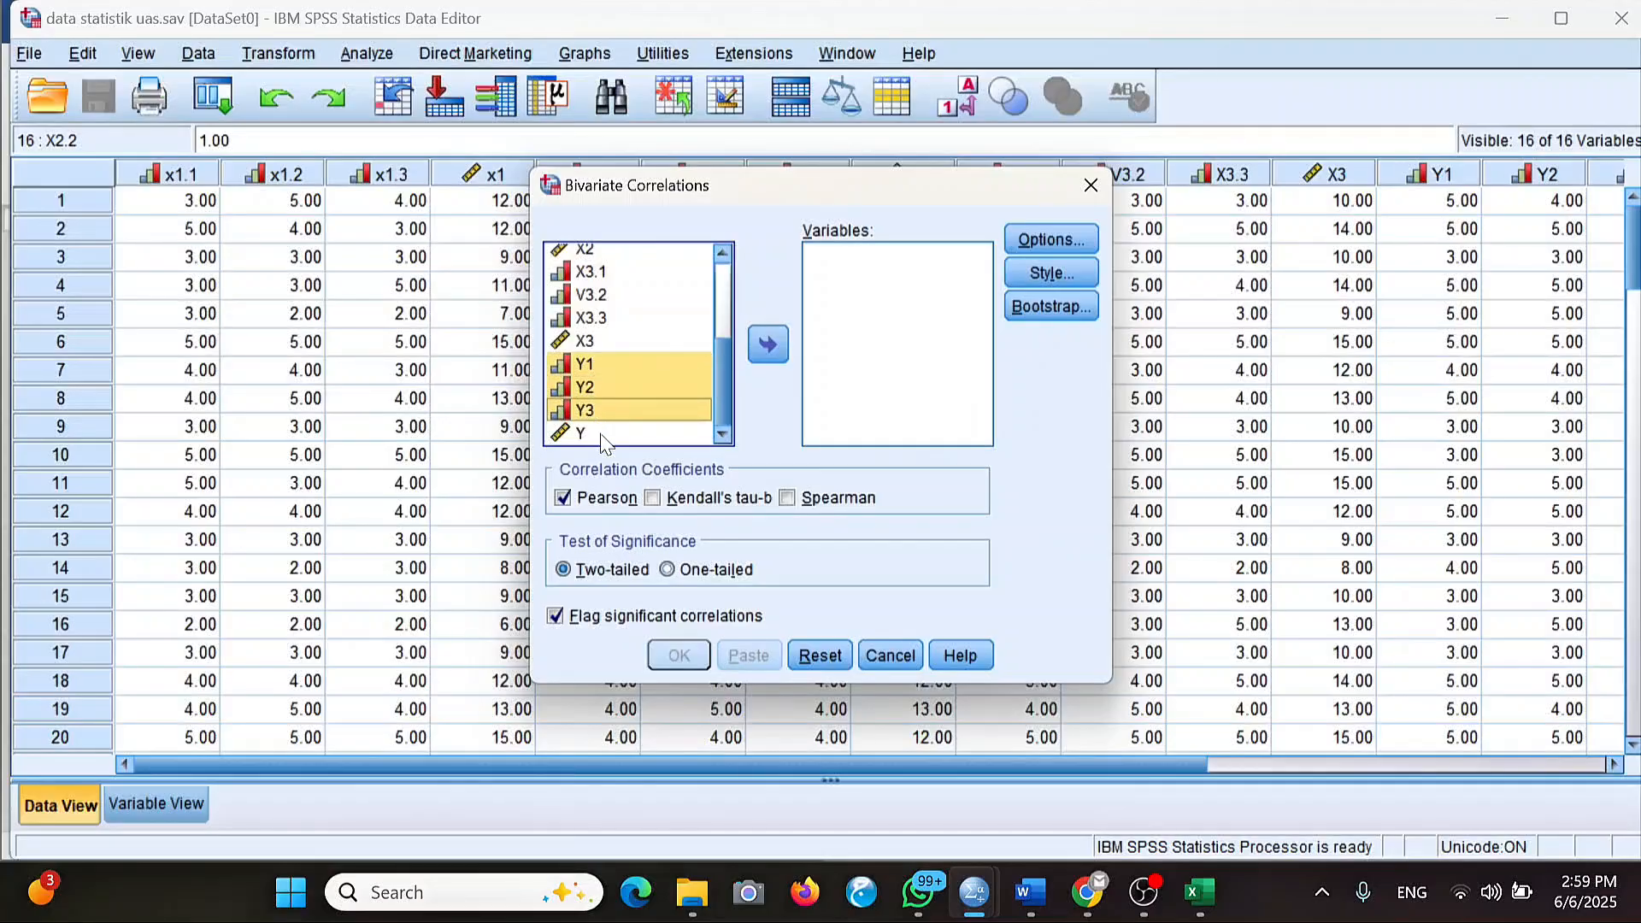
shift+click(604, 438)
click(767, 346)
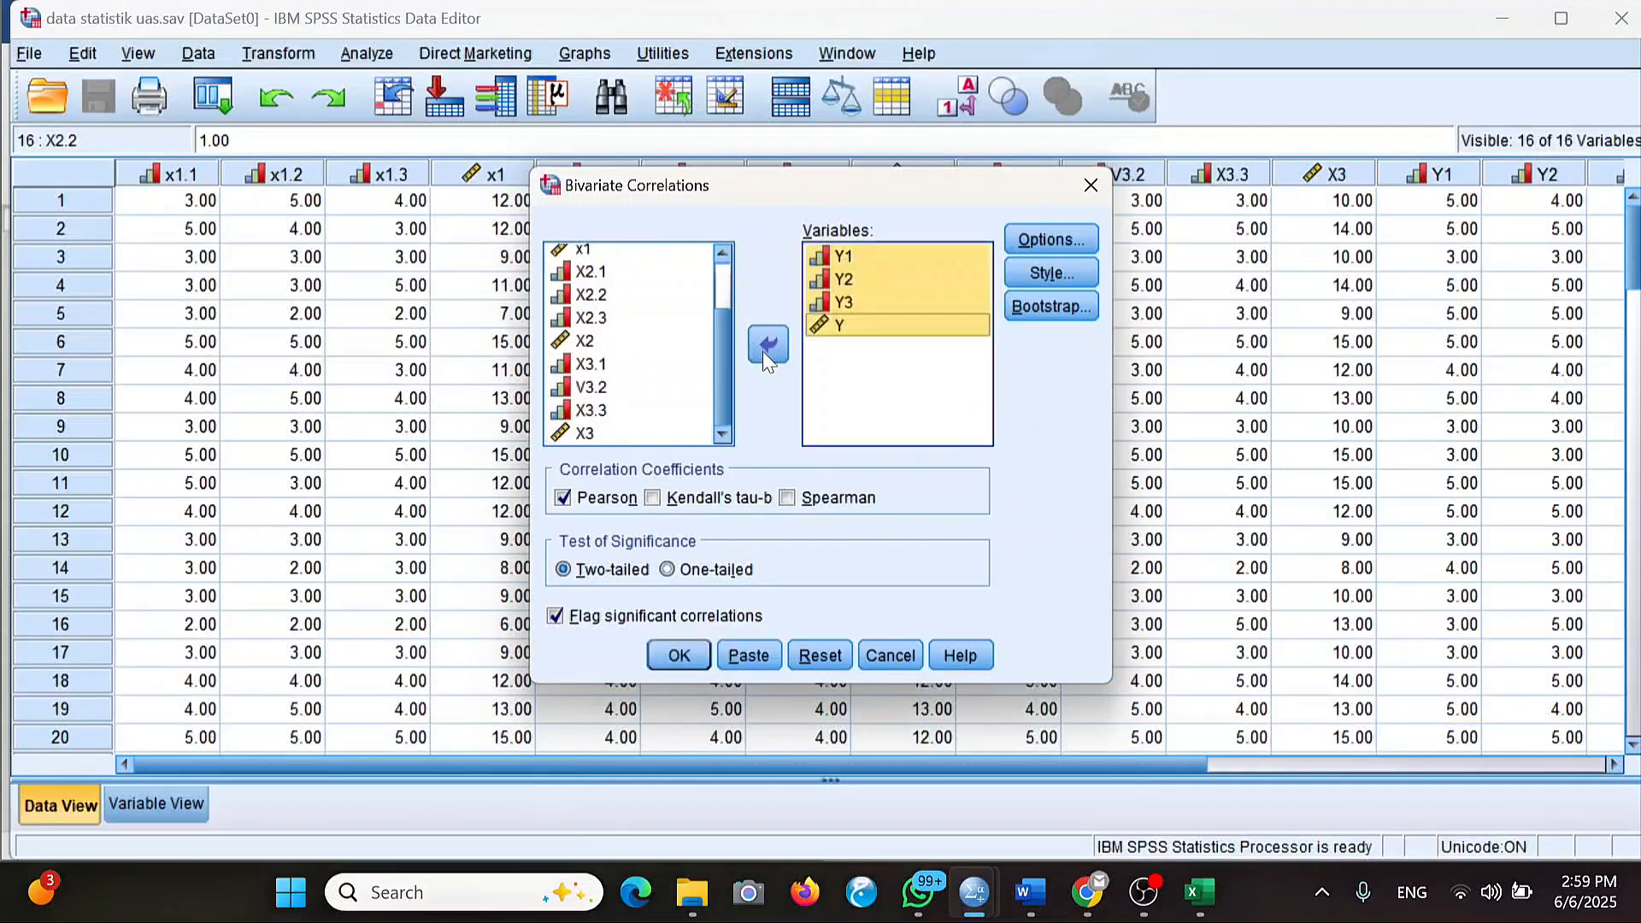
click(672, 657)
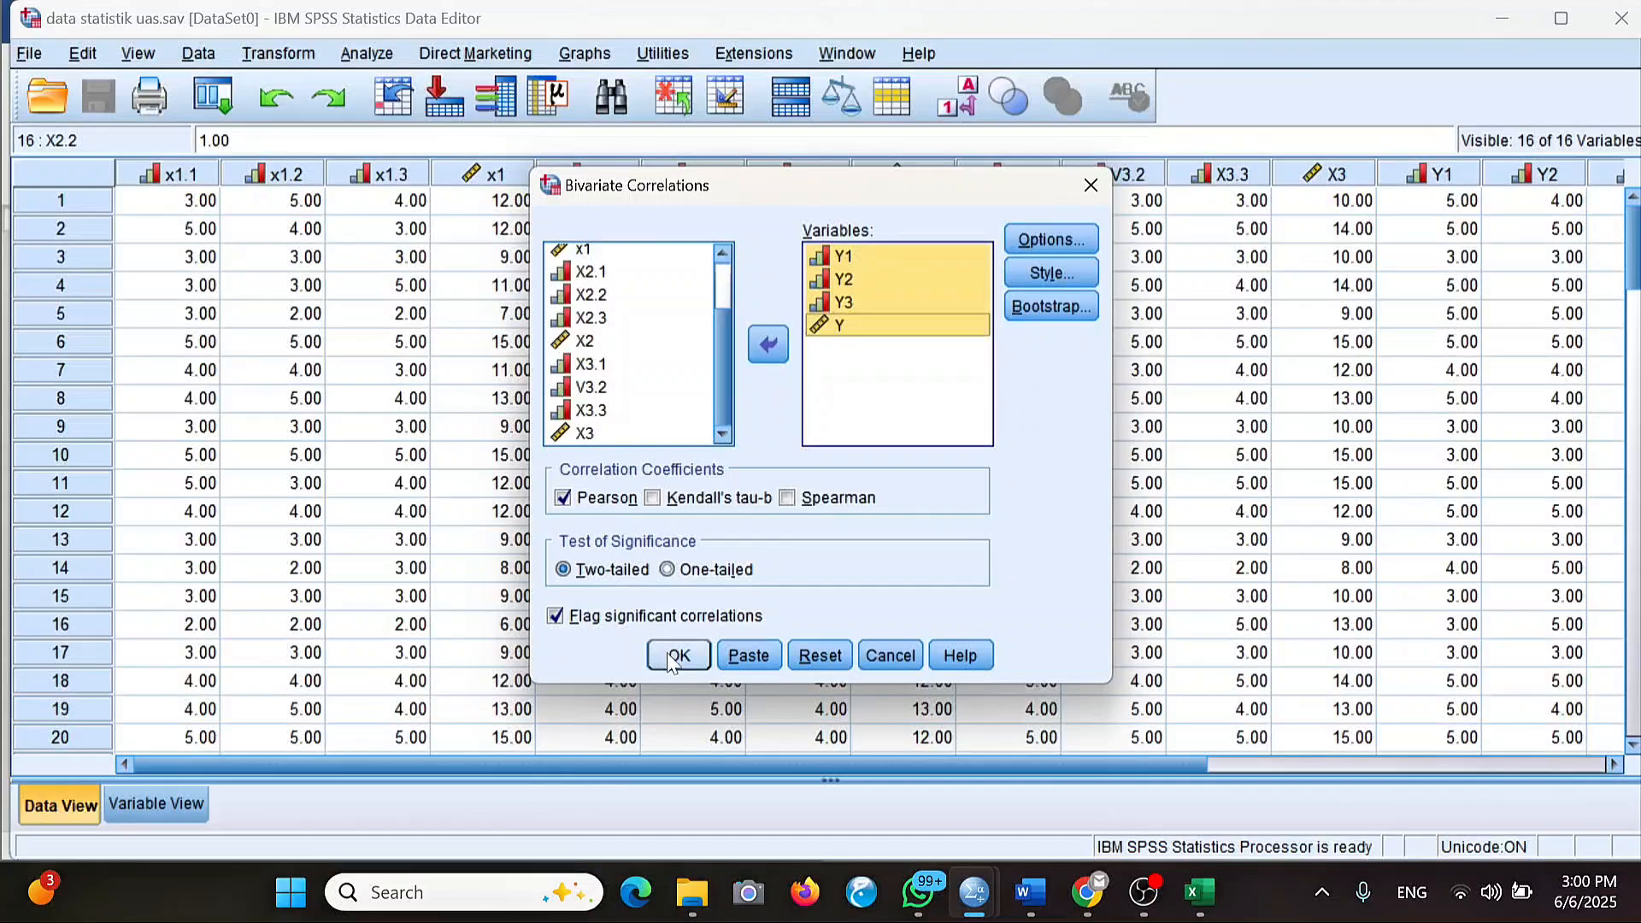
Review the Correlations tables in the output from the Y items back to the x1 items.
scroll(987, 438, down, 3)
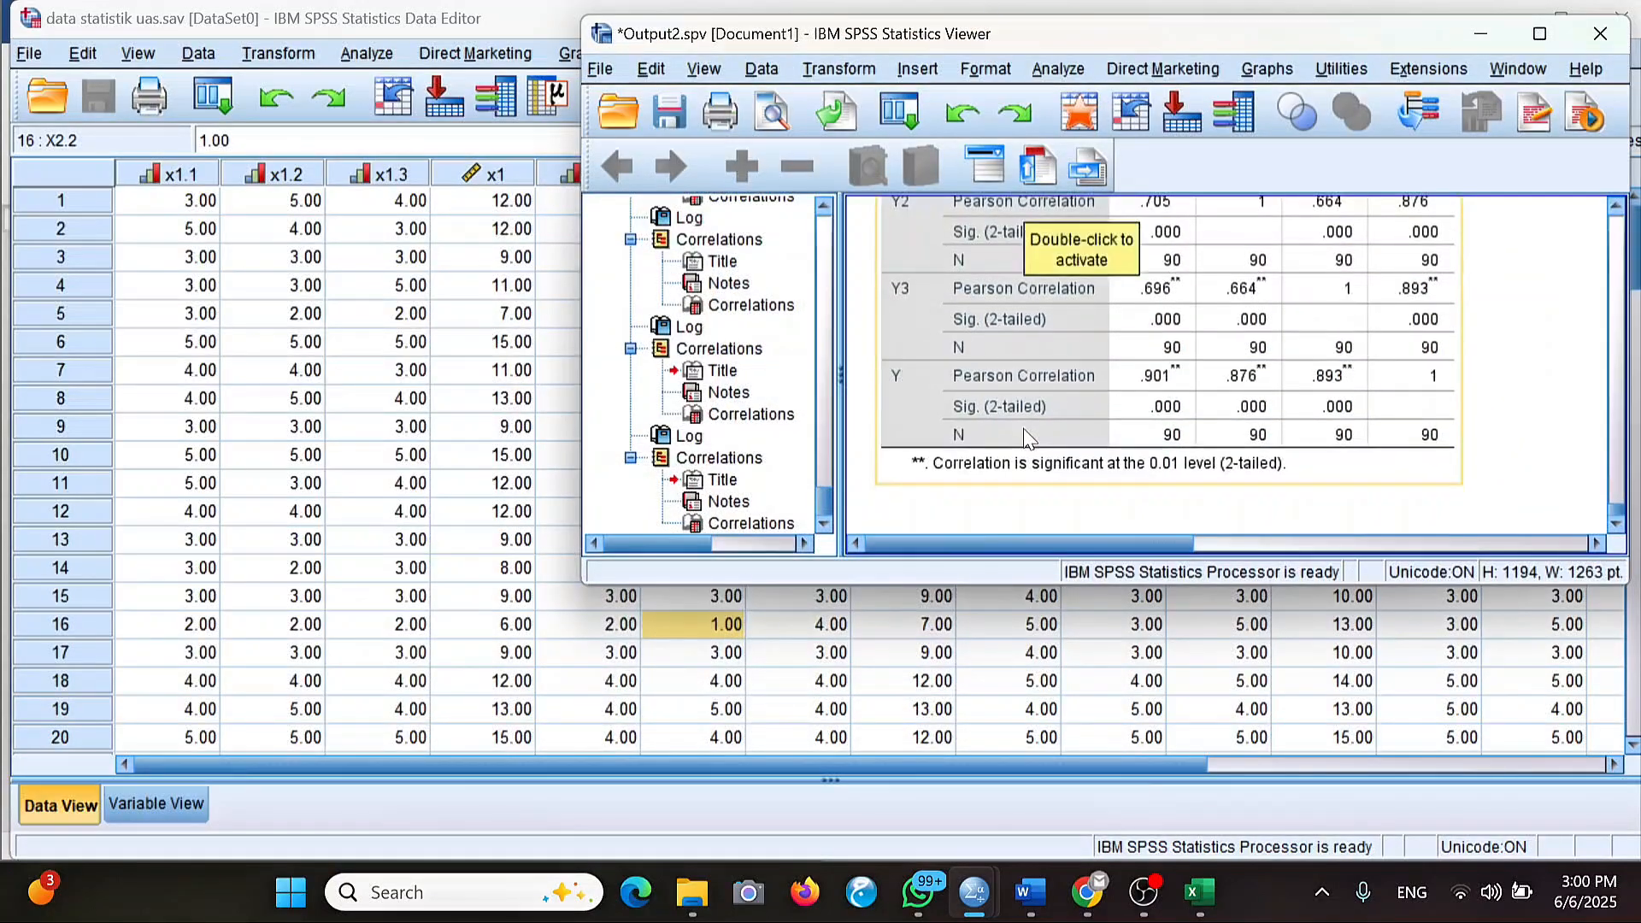
scroll(1023, 437, up, 10)
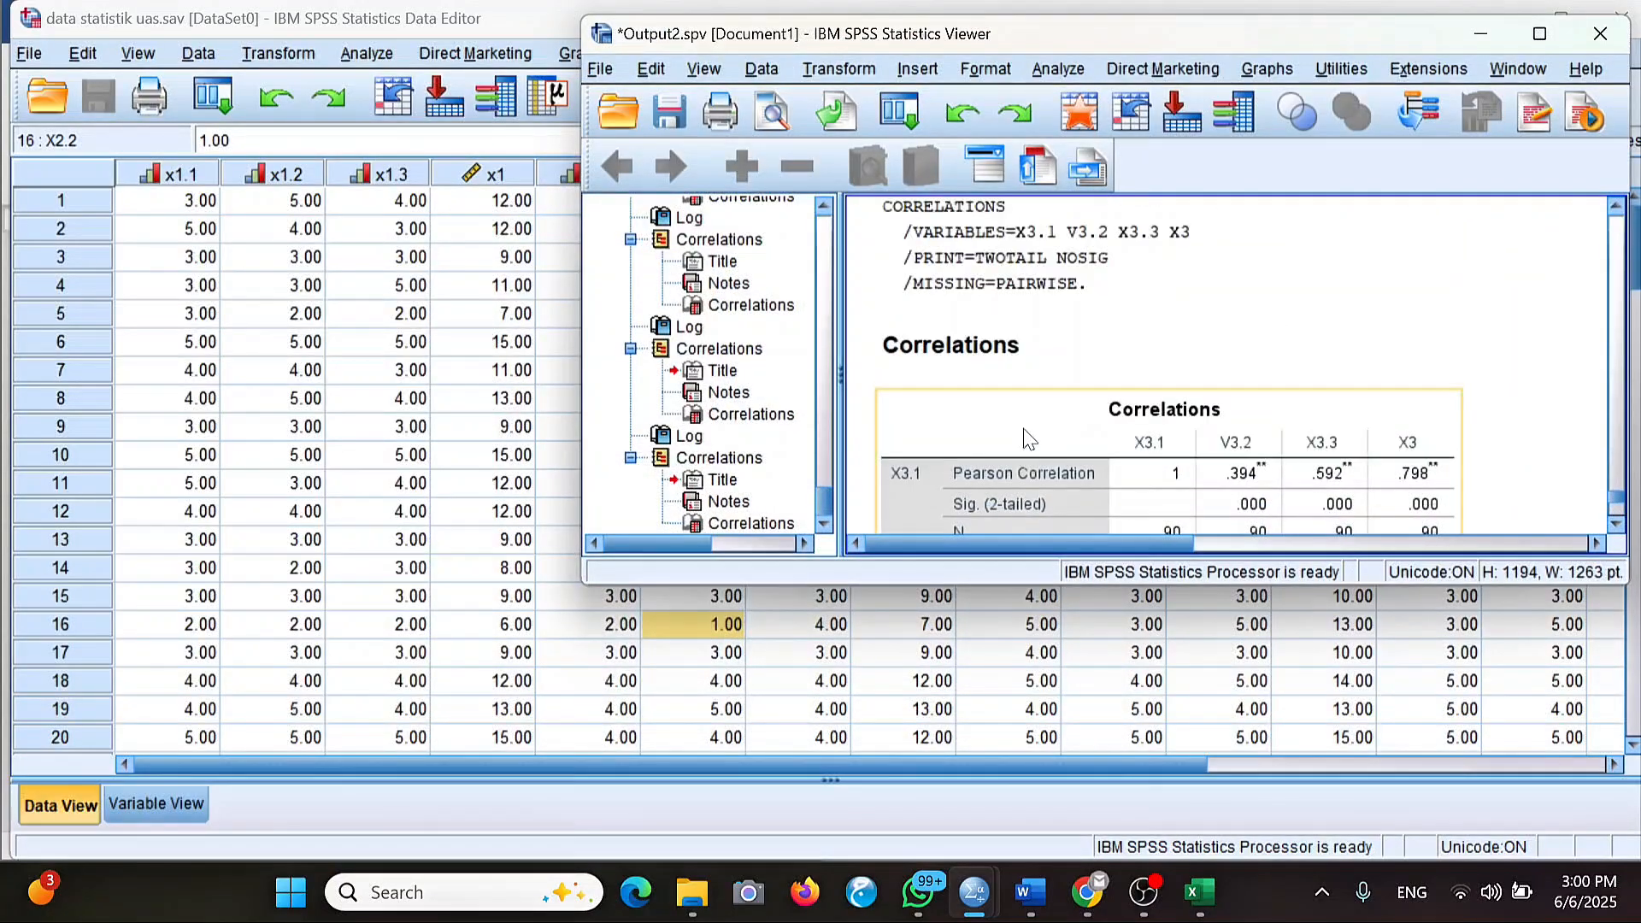
scroll(1028, 438, up, 8)
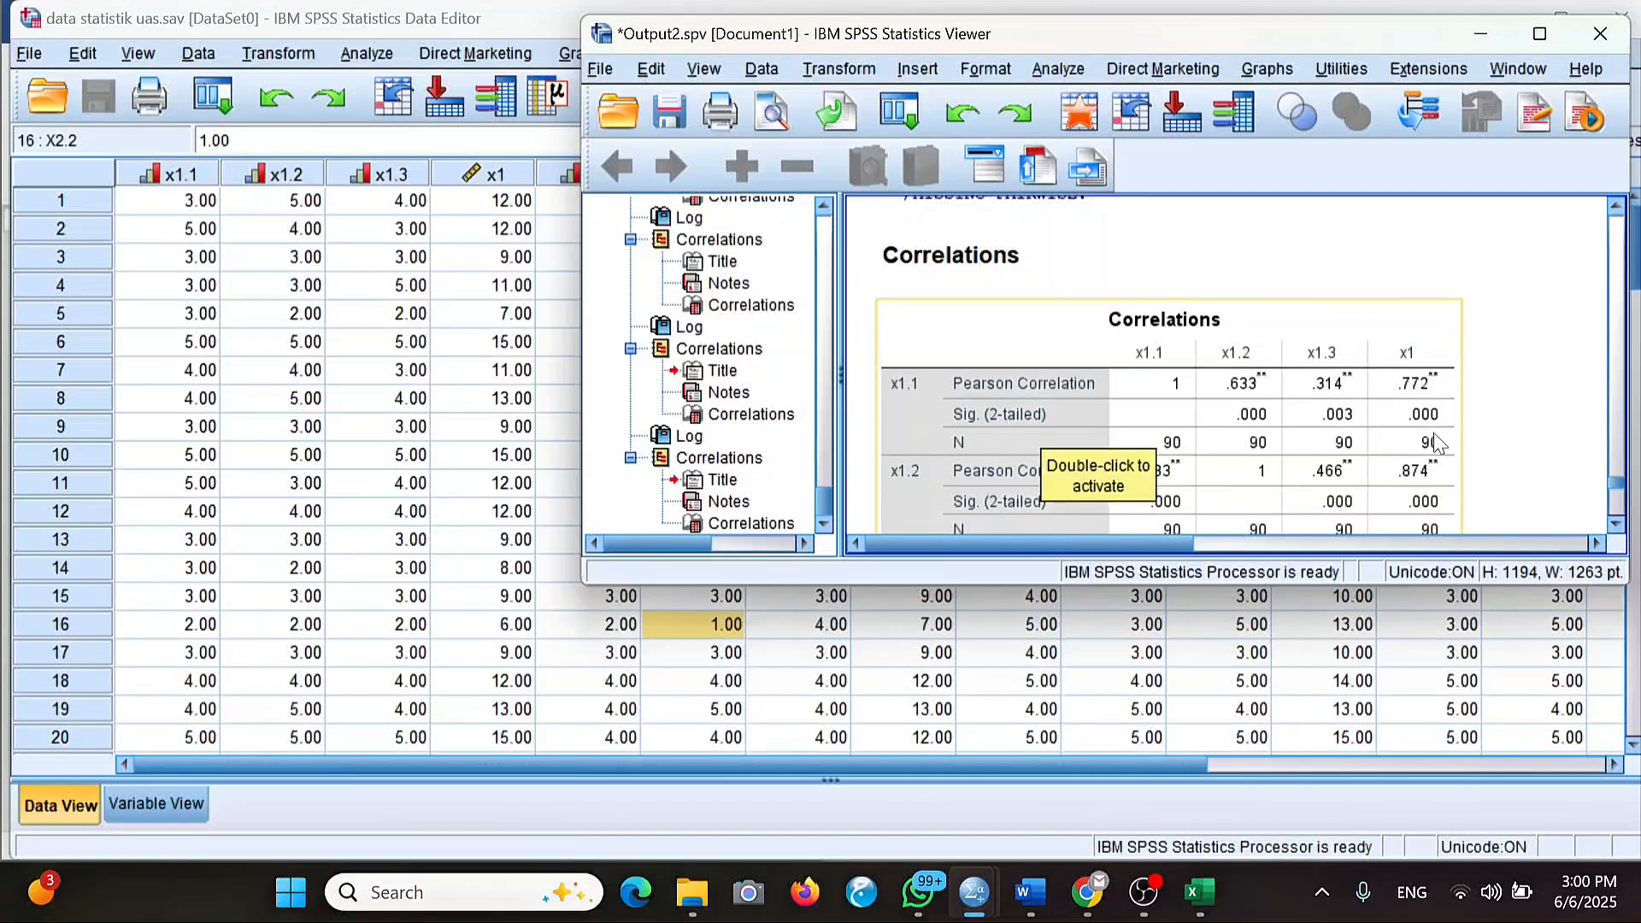
scroll(1423, 421, down, 3)
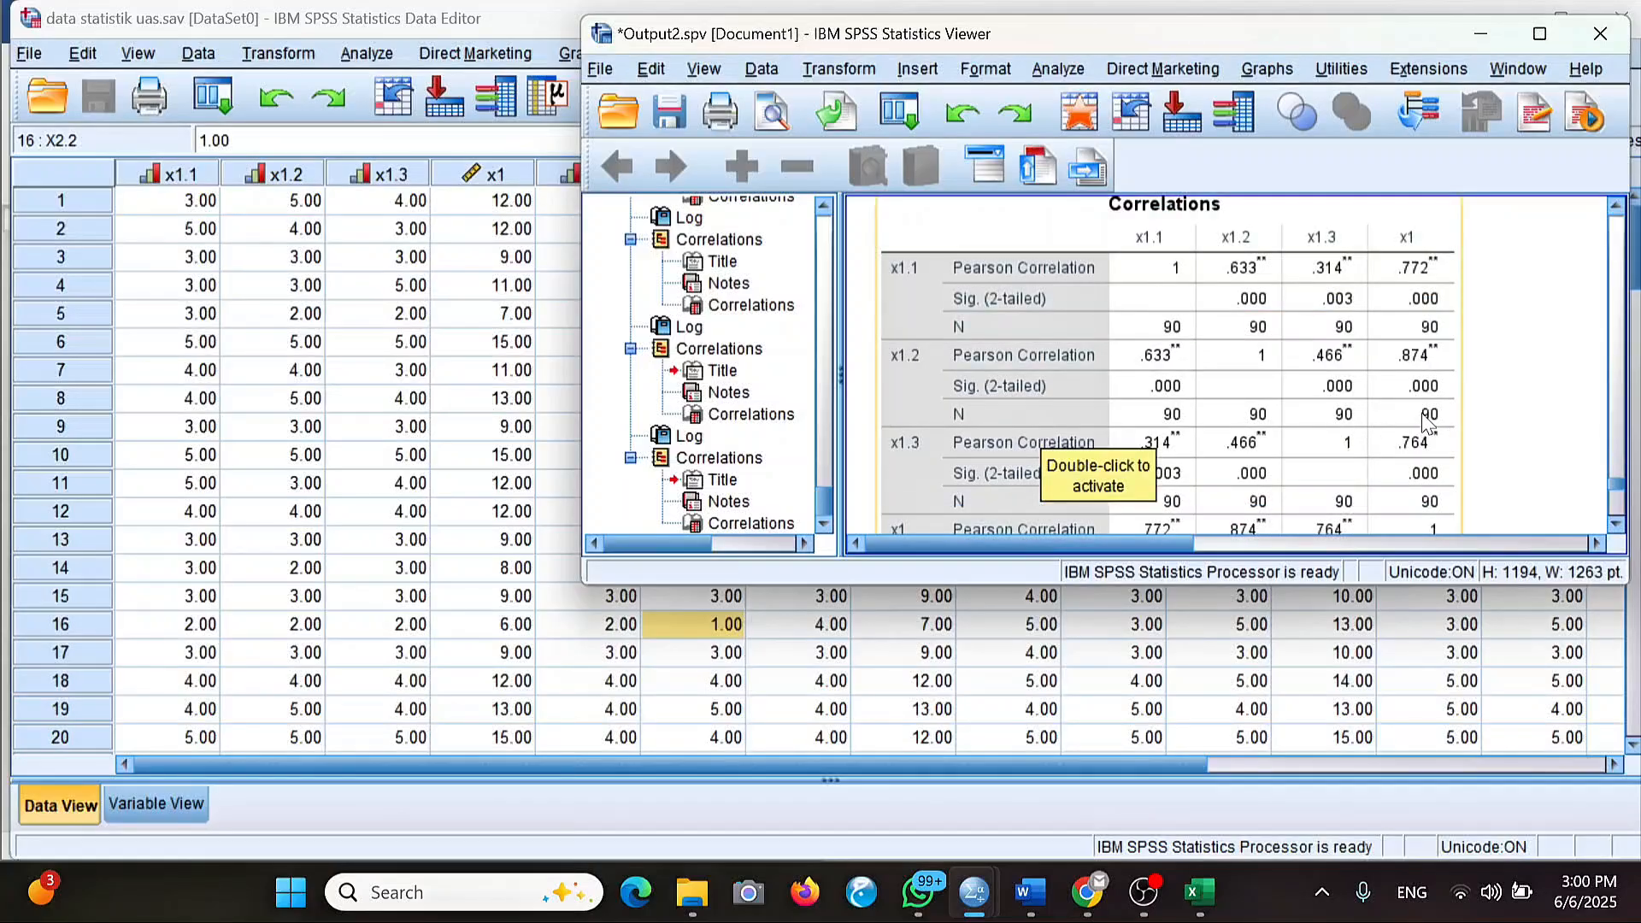
Bring the SPSS output back into view and switch to the Word document's Pearson validity results table beside it.
click(1192, 662)
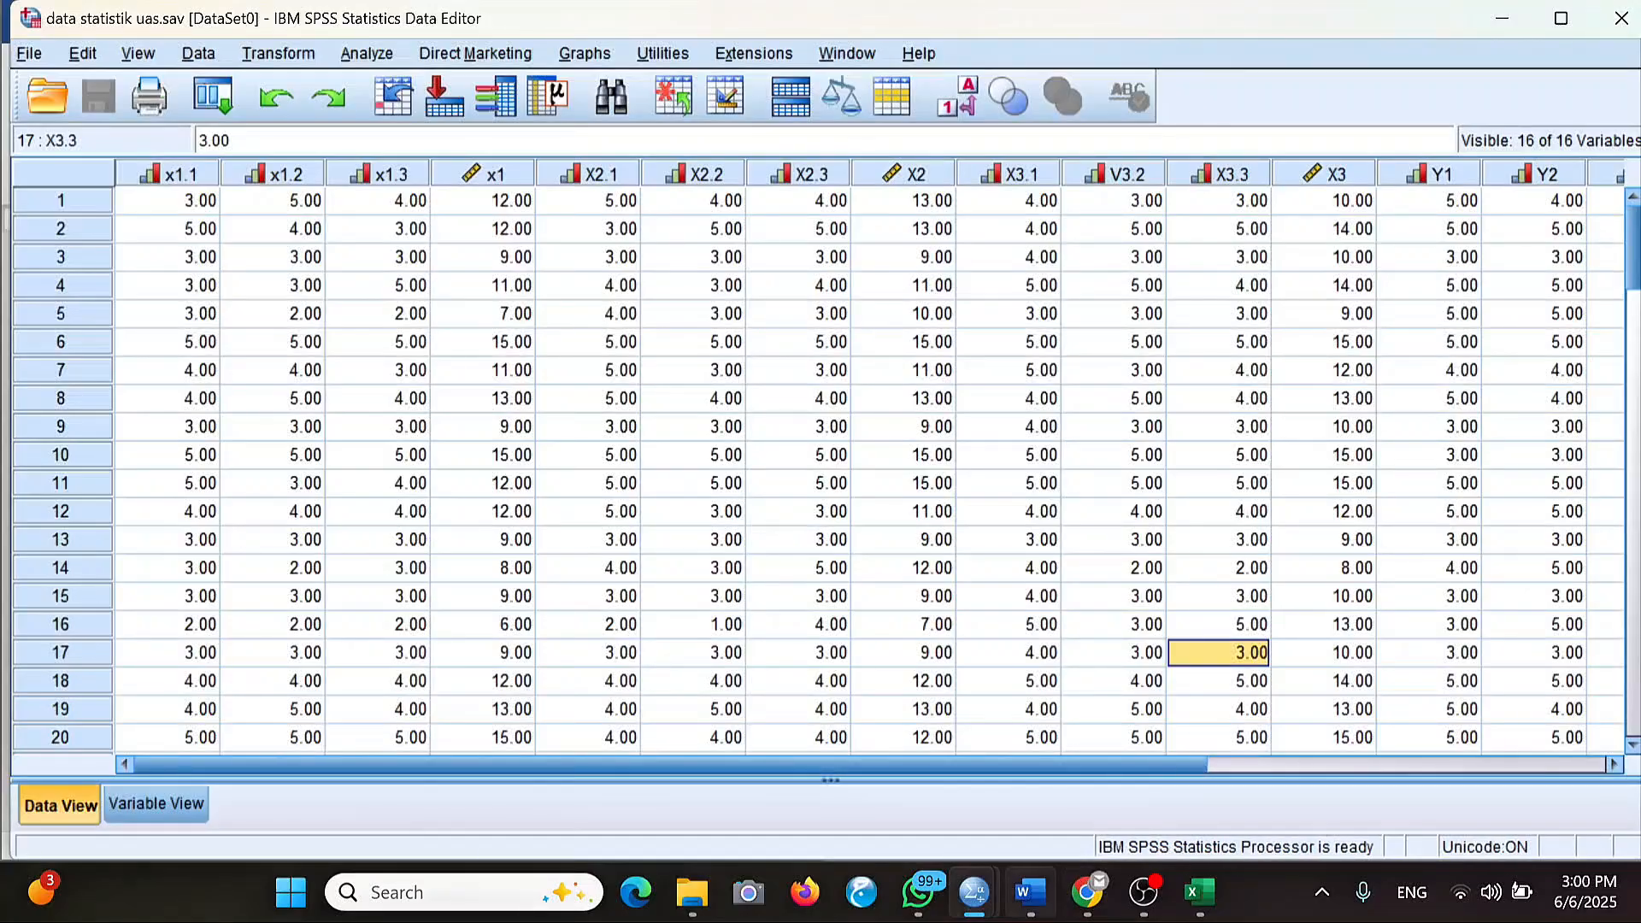
mouse_move(962, 889)
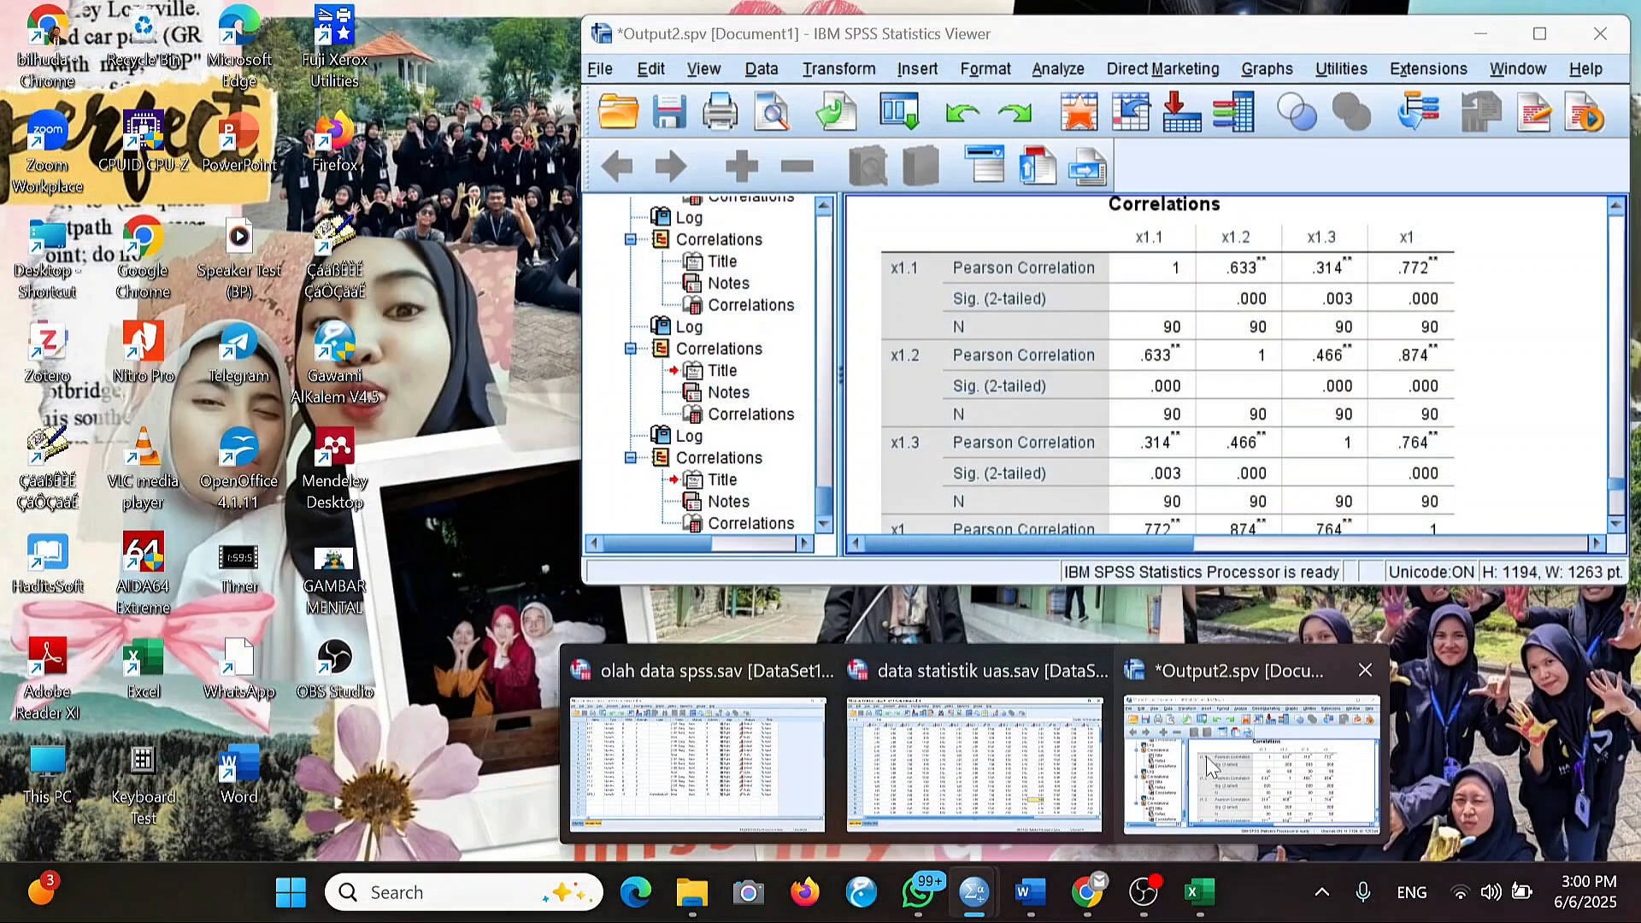
click(1207, 756)
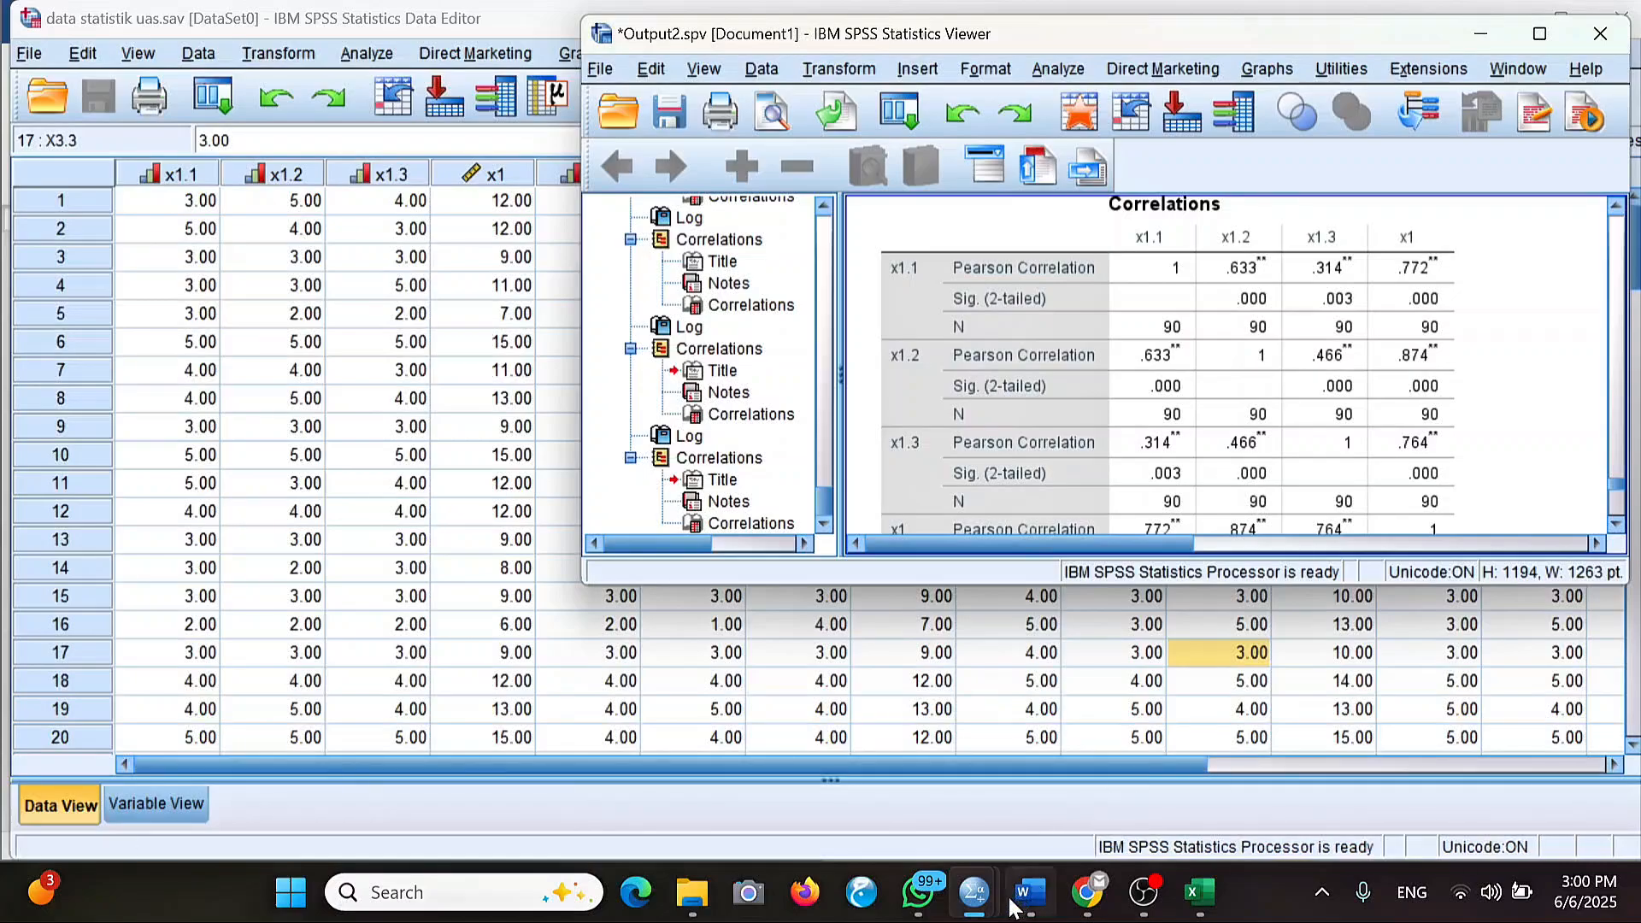
mouse_move(1030, 892)
click(1047, 779)
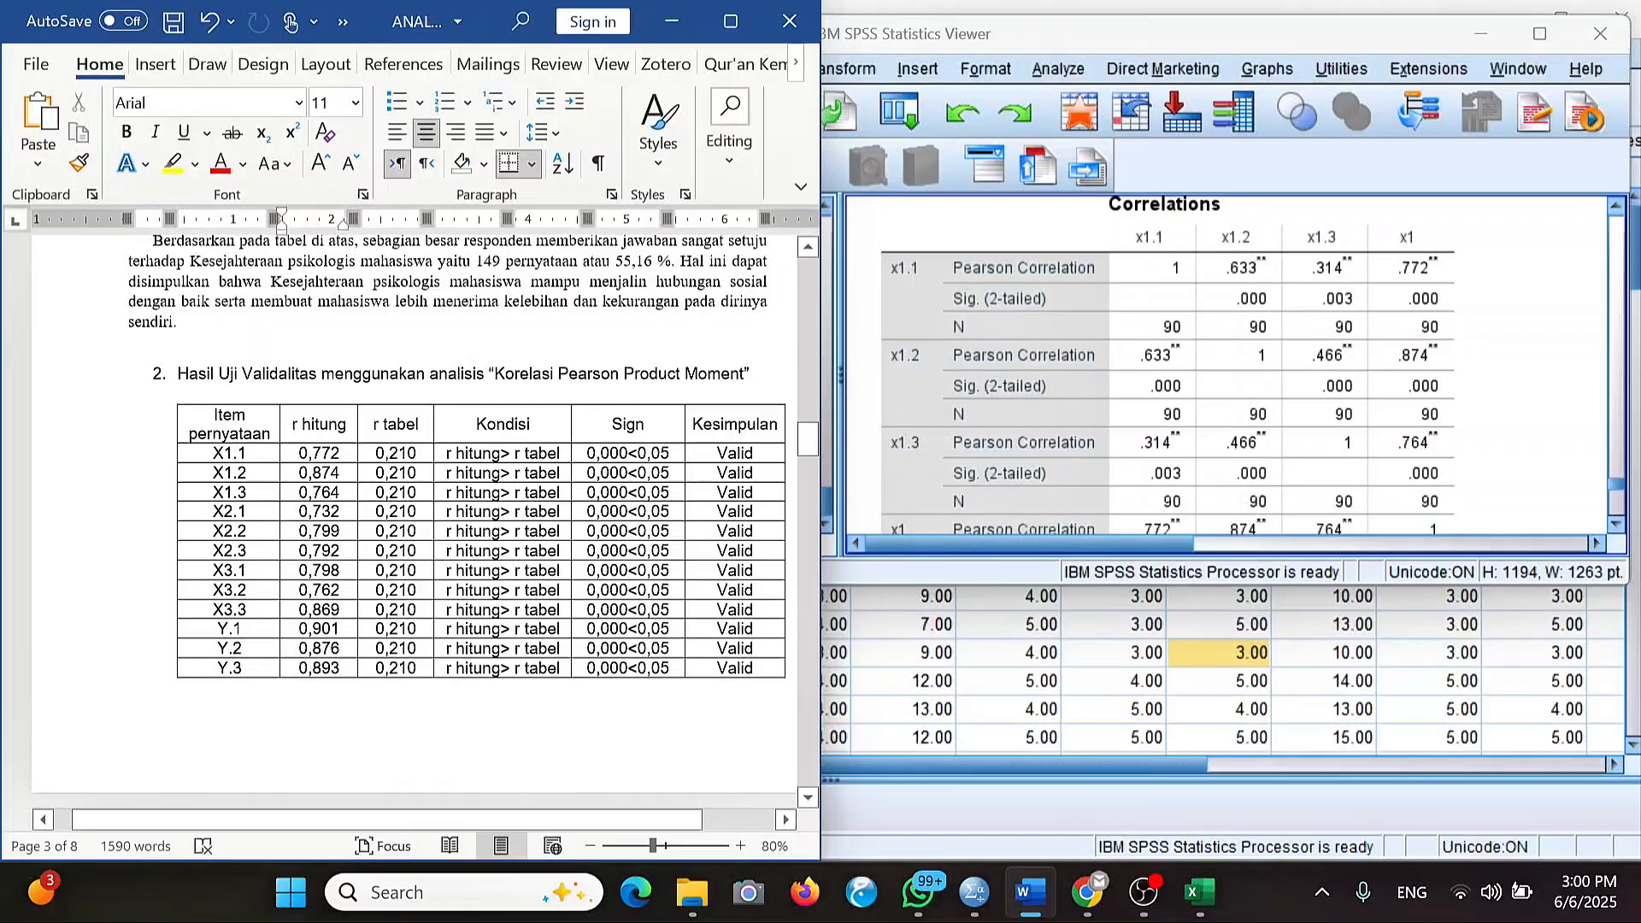
Compare the x1 Correlations table in the SPSS output with the r hitung and Sign values in the Word validity table.
click(1205, 295)
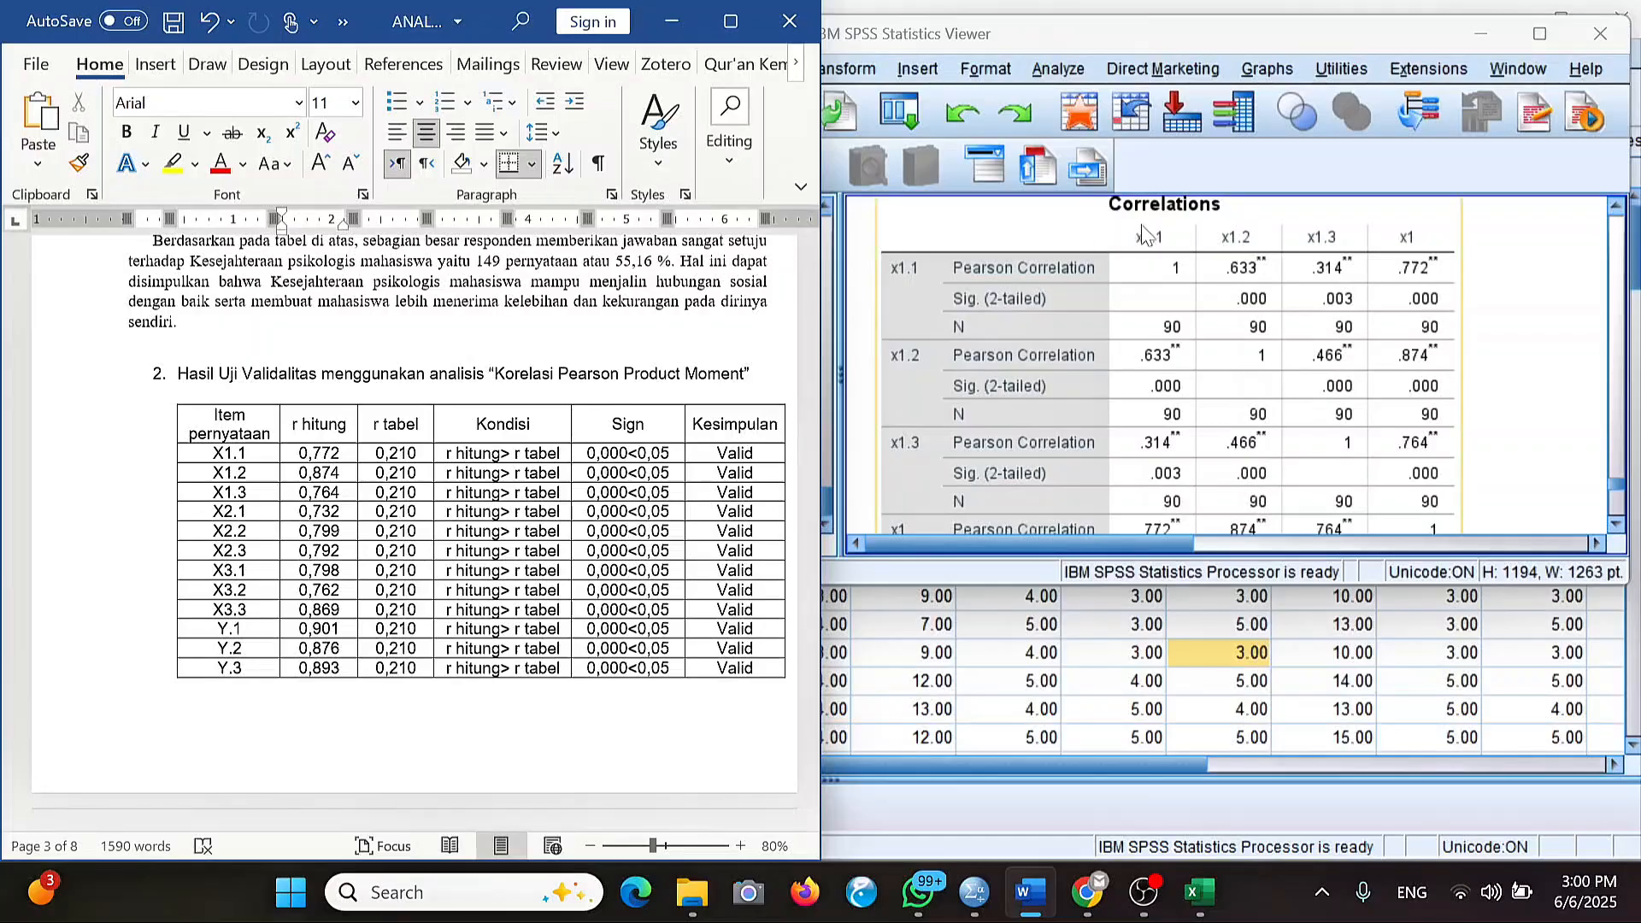
scroll(1205, 295, down, 5)
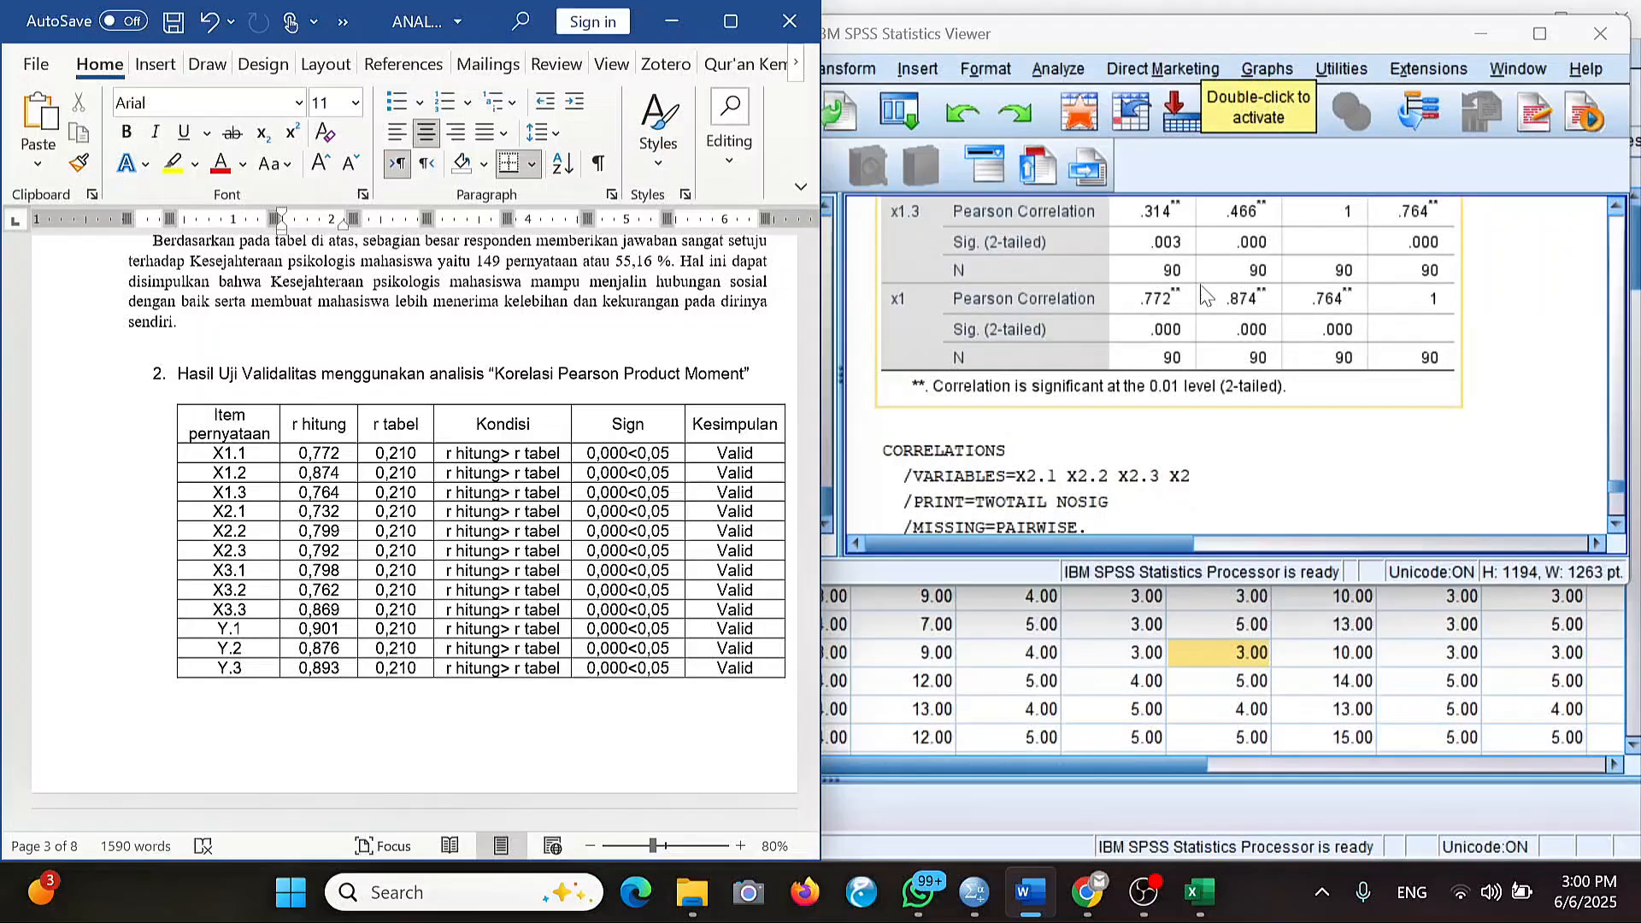
scroll(1205, 295, up, 3)
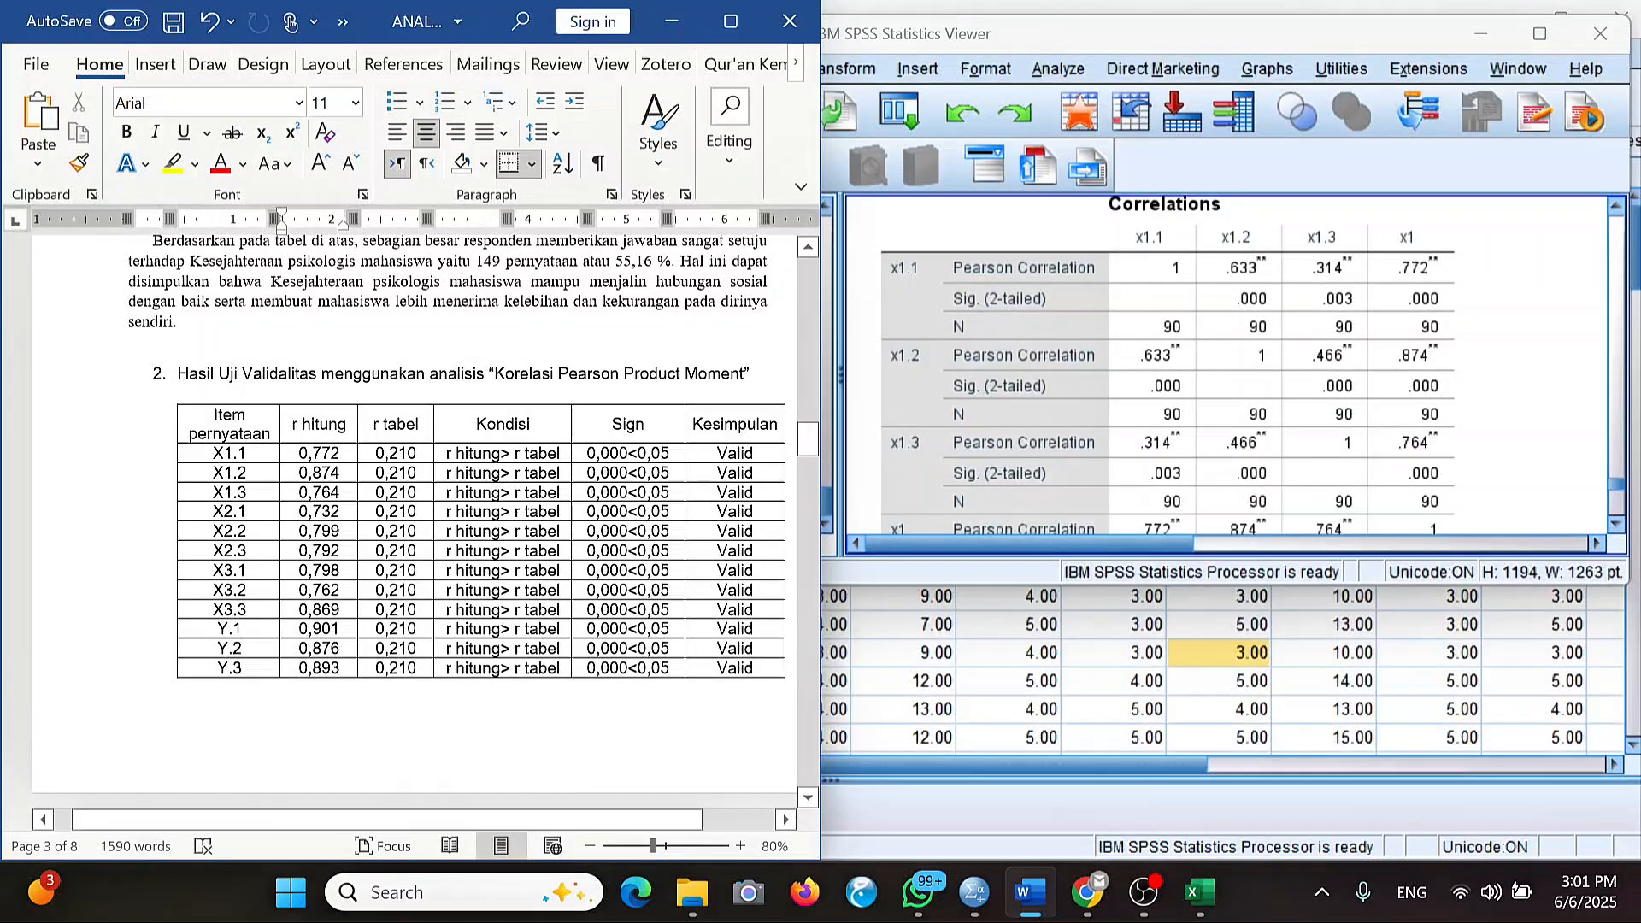
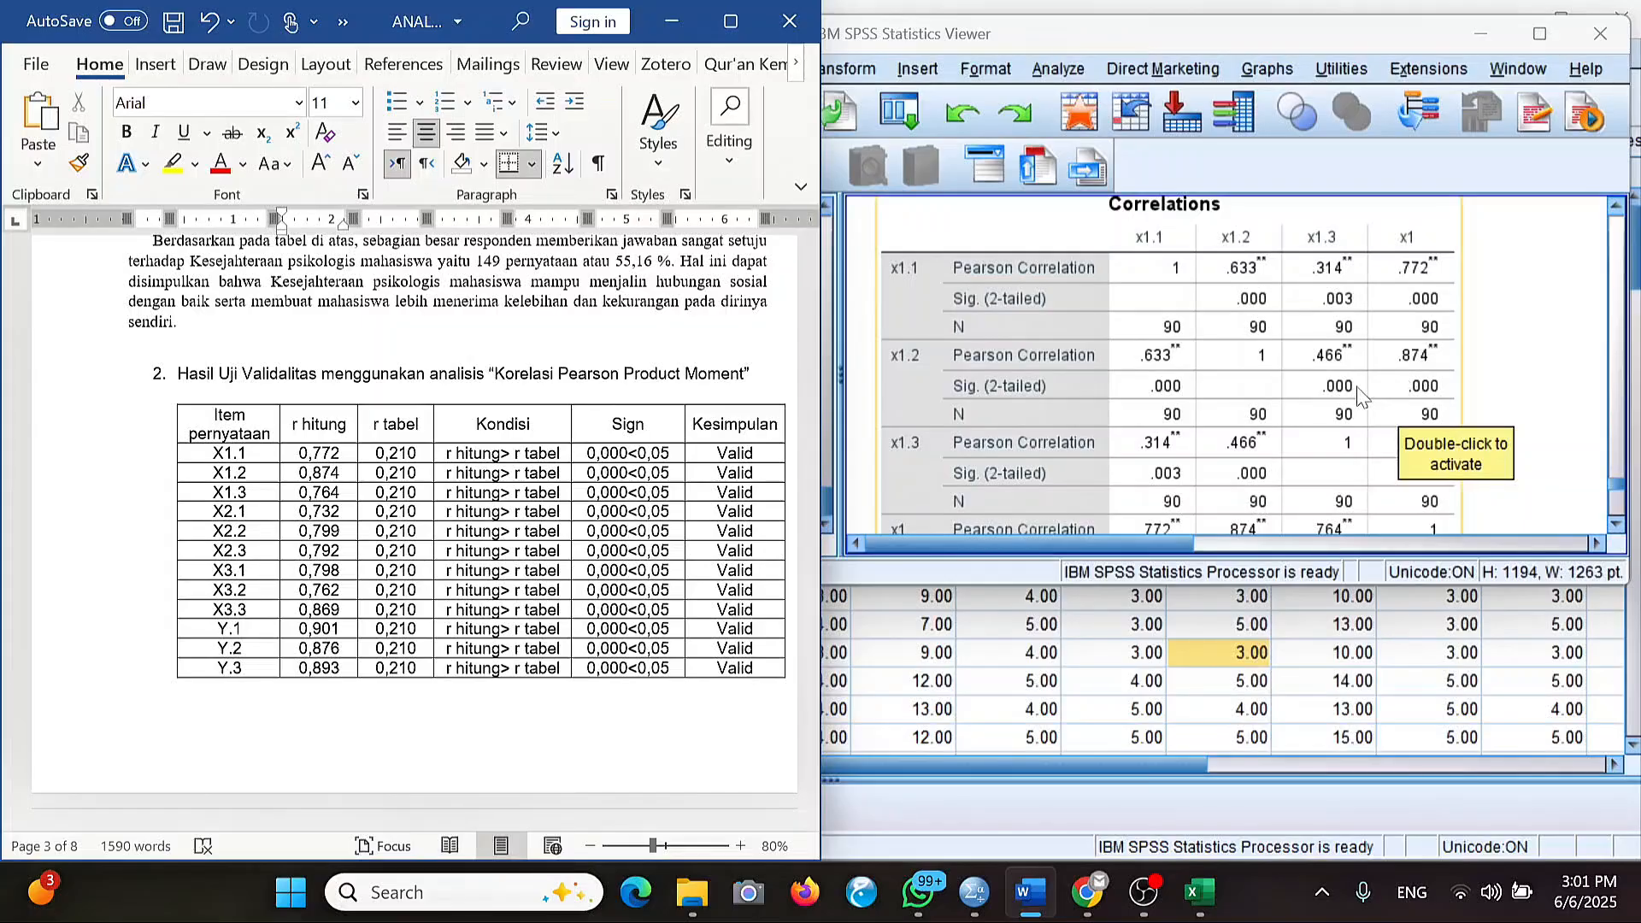
scroll(1361, 395, down, 3)
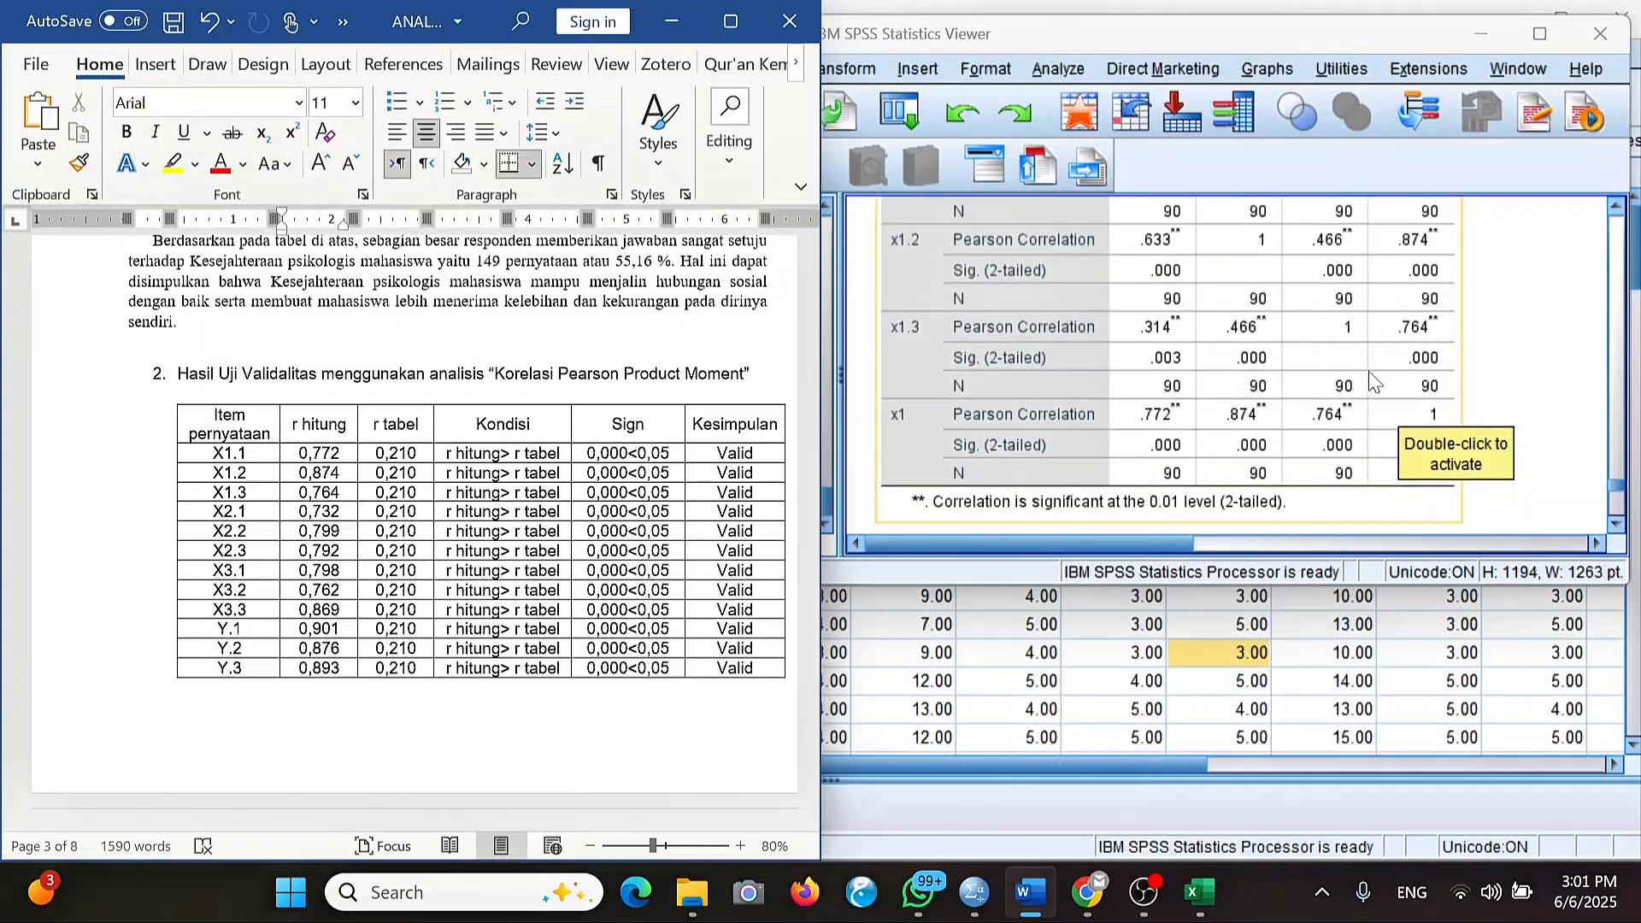
Examine the Pearson correlation output for the X1 and X2 items in the Statistics Viewer, continuing to the X3 section.
scroll(1213, 382, down, 10)
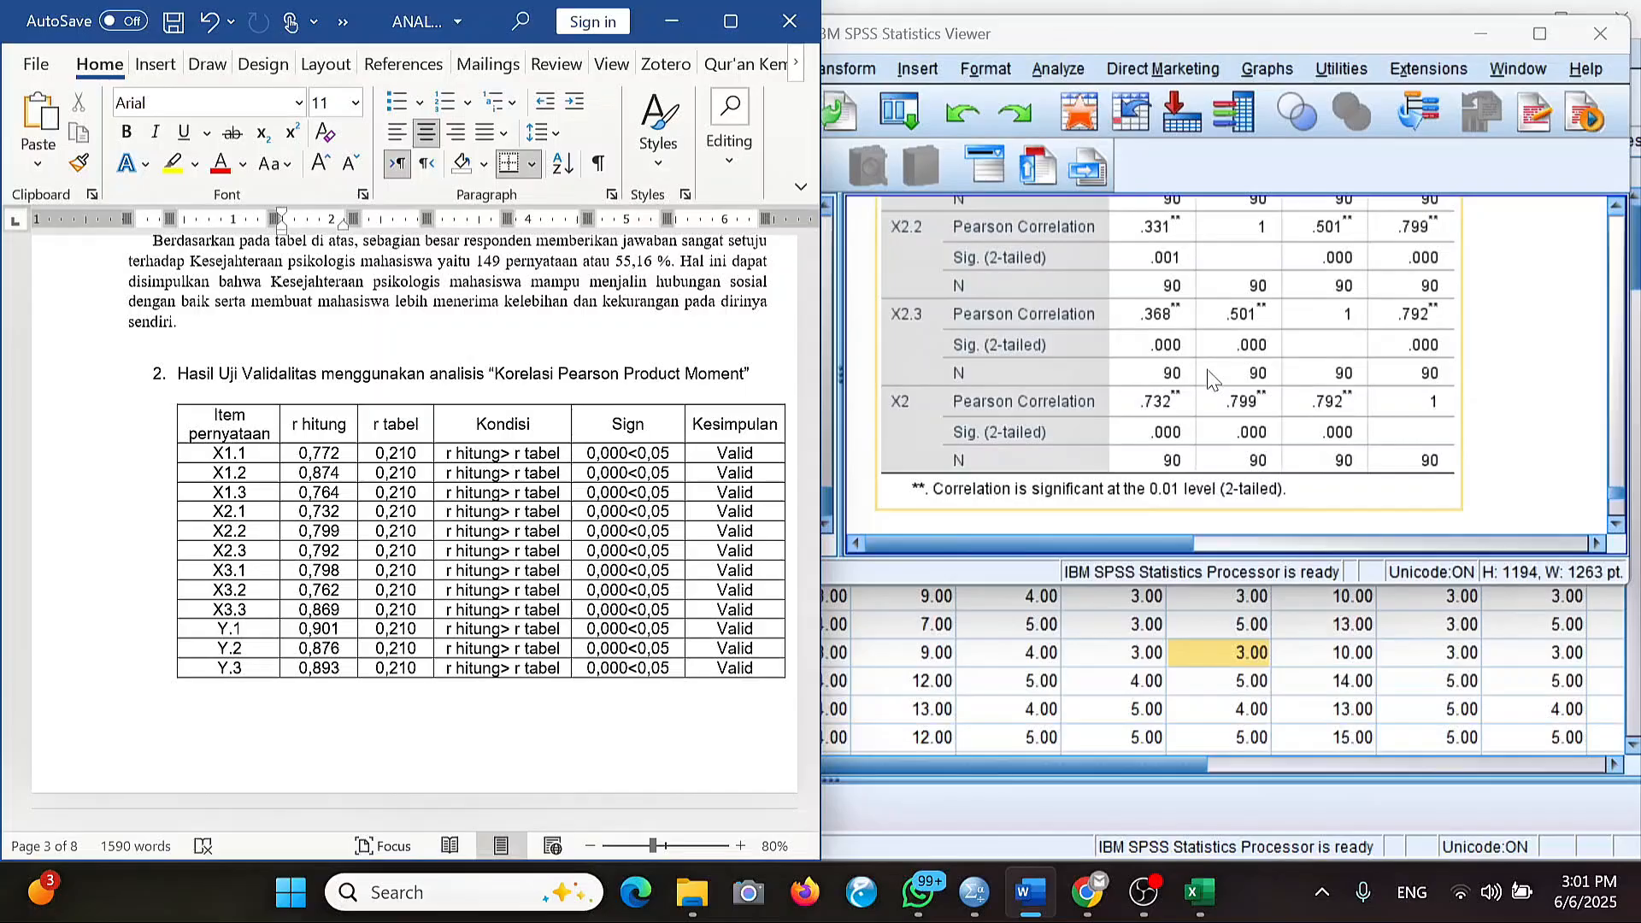
scroll(1212, 379, down, 3)
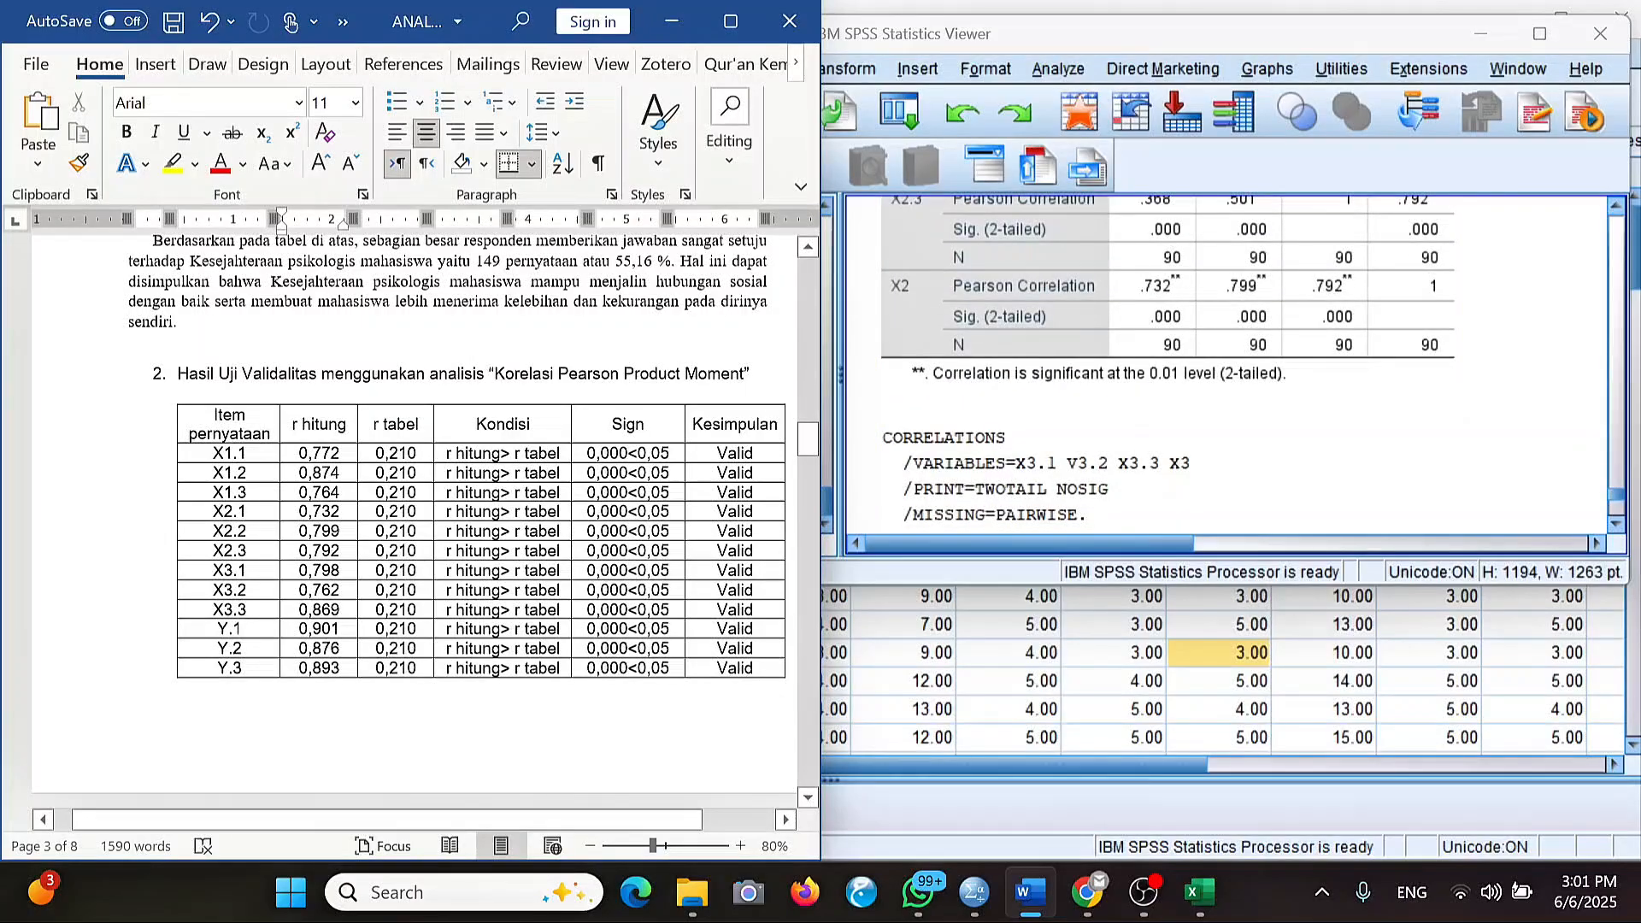
click(1134, 515)
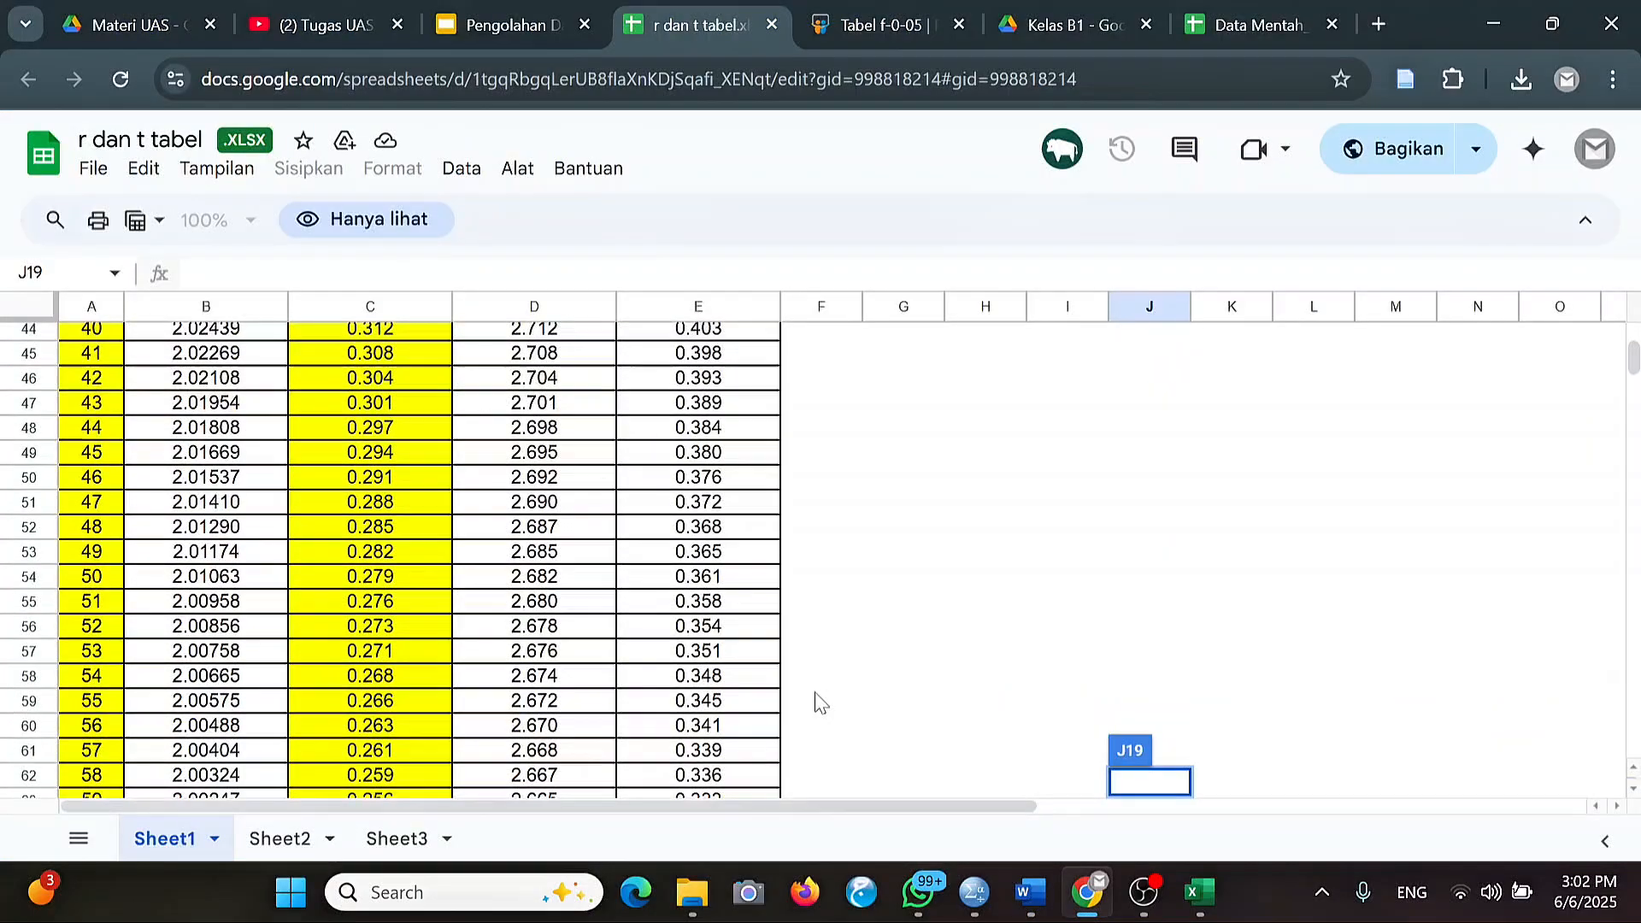
Check the DF = N-2 rule in the r table spreadsheet and read the validity-test explanation in the Word report.
scroll(818, 701, up, 15)
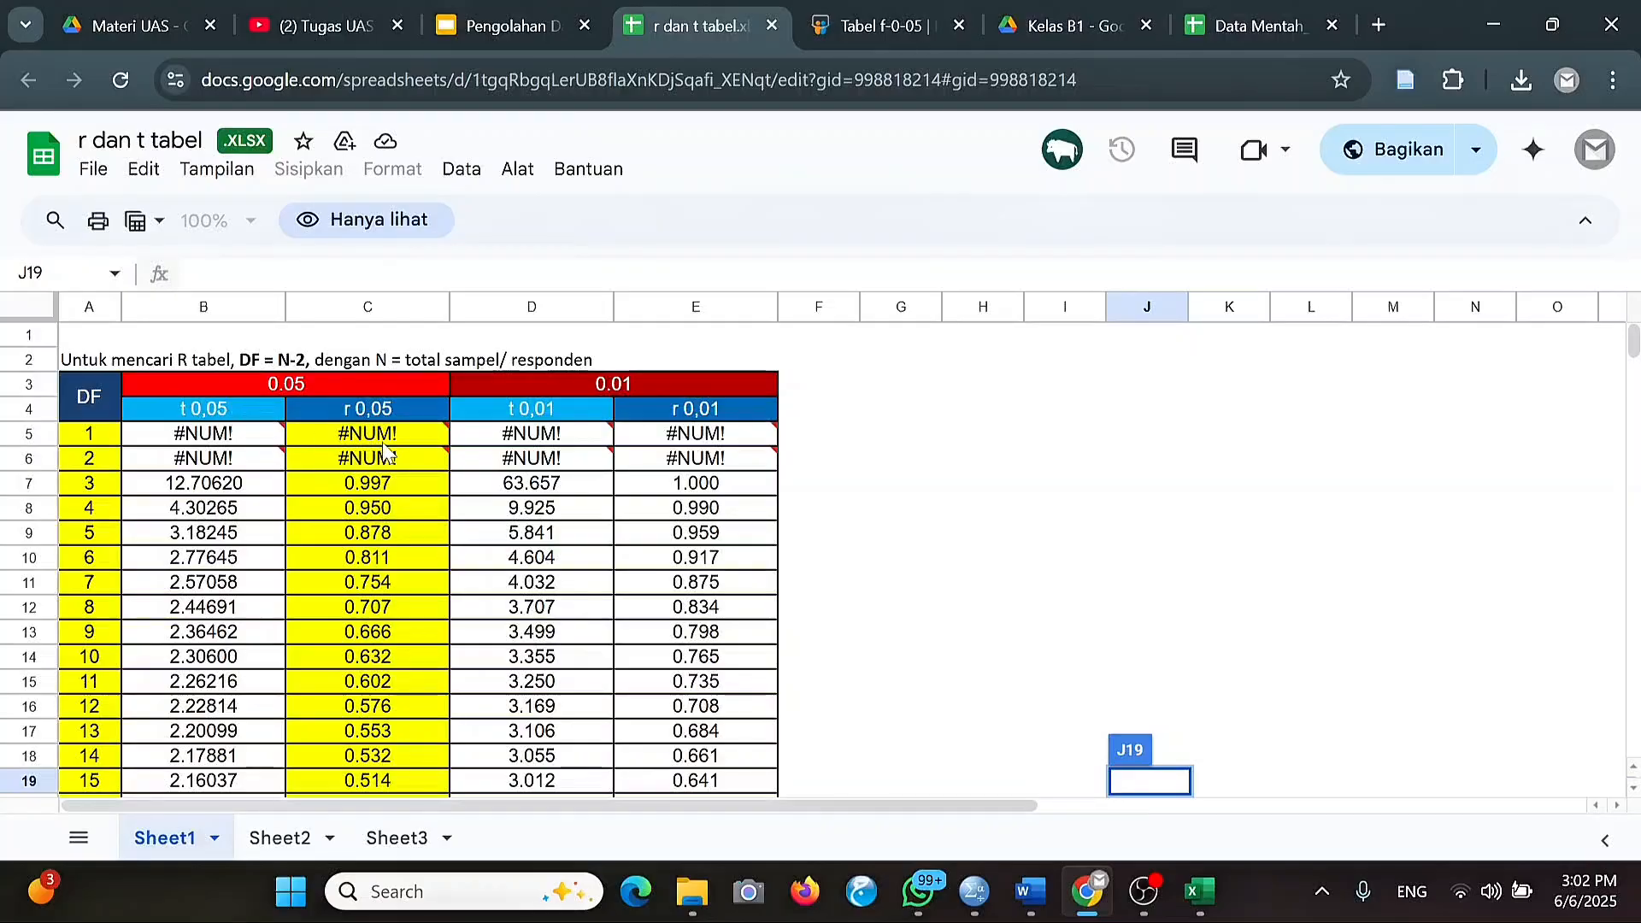
mouse_move(389, 437)
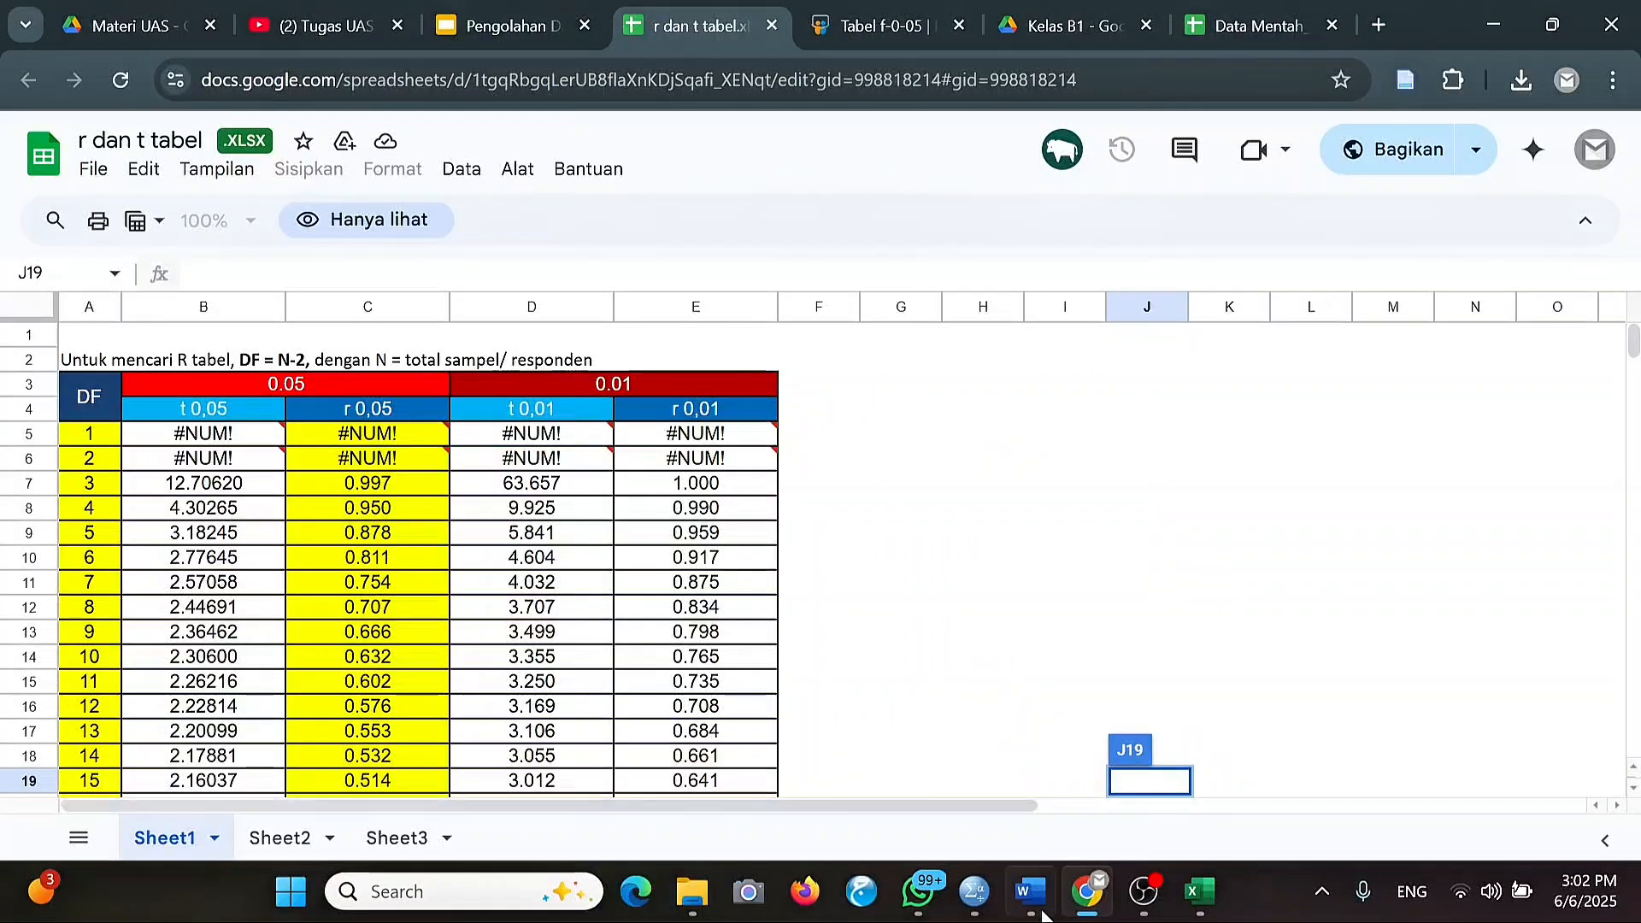
mouse_move(1032, 913)
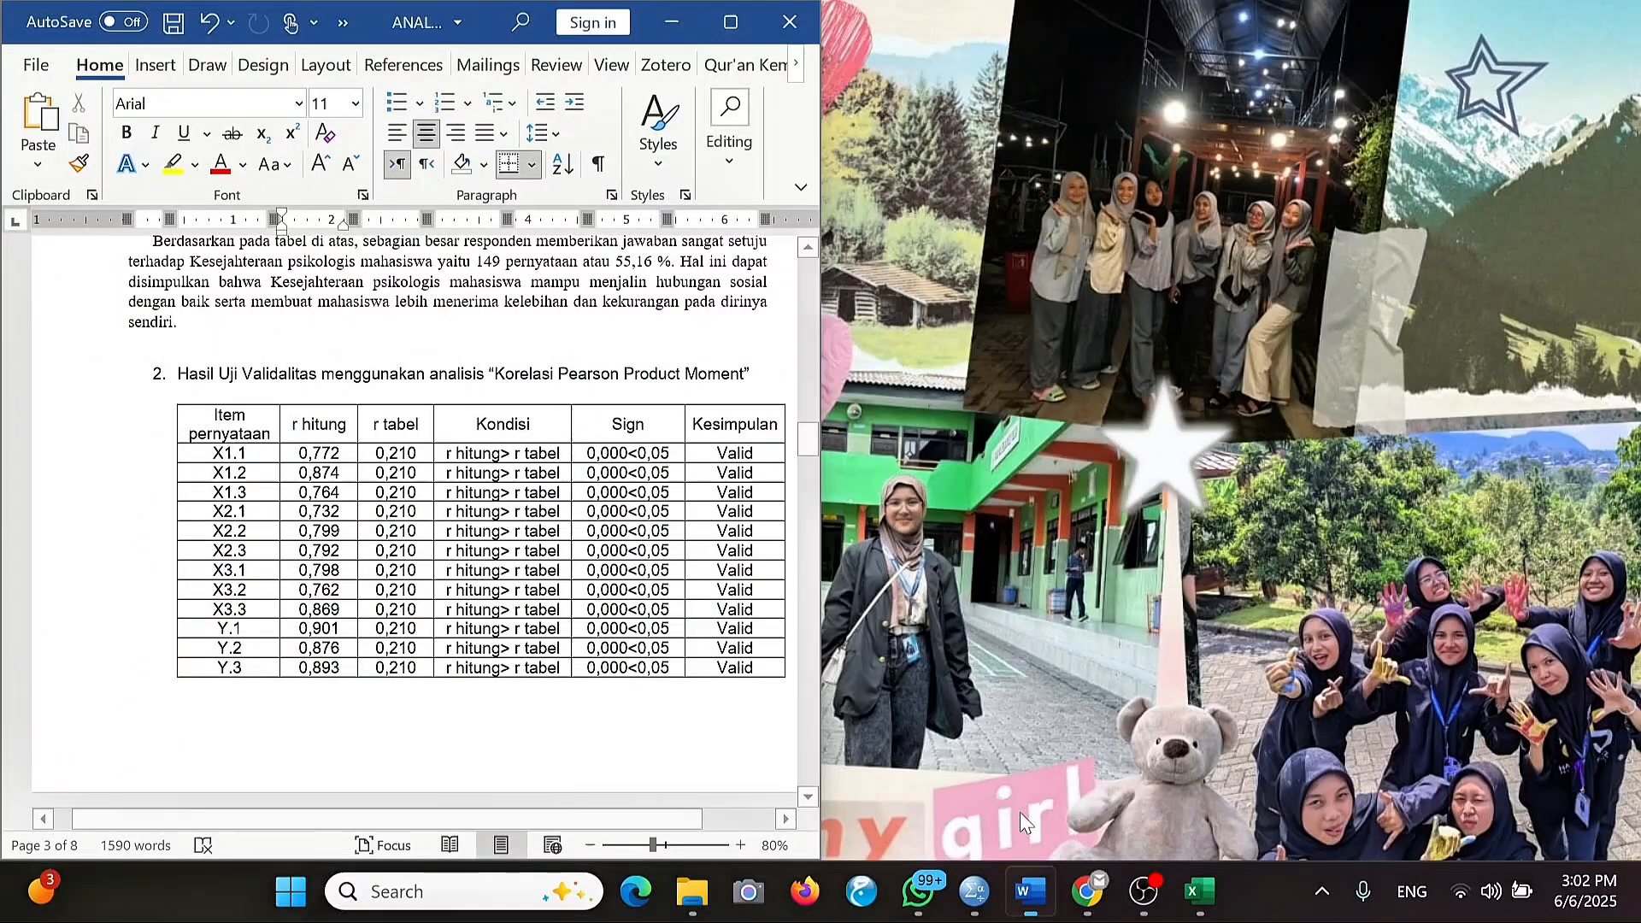
click(1019, 811)
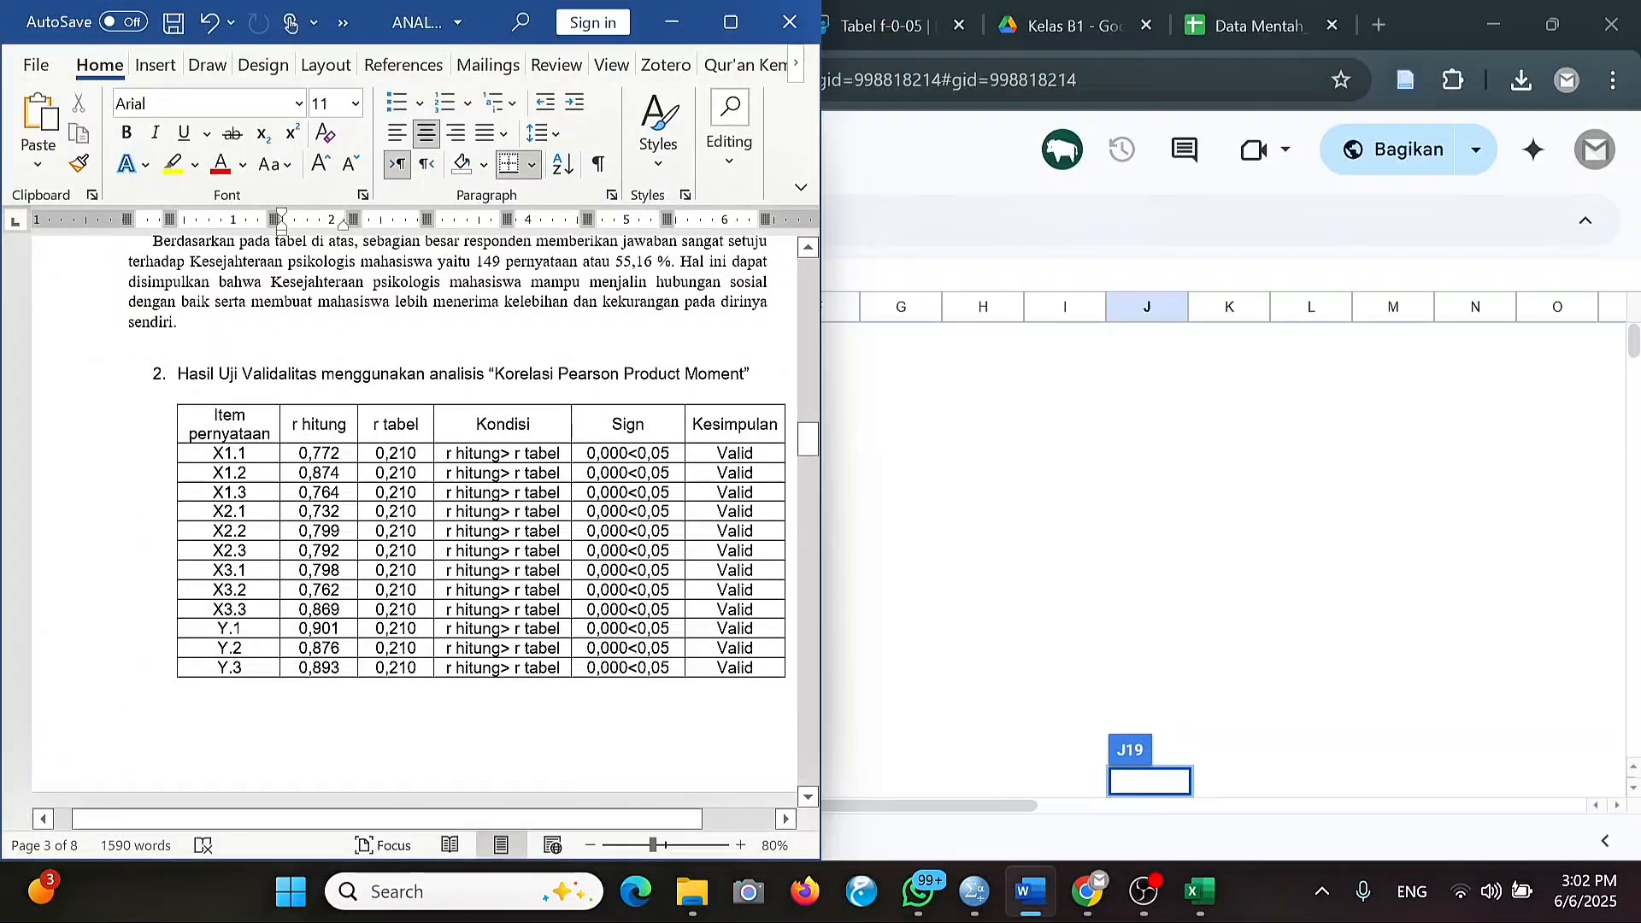
scroll(684, 684, down, 3)
scroll(684, 684, down, 3)
scroll(684, 684, down, 1)
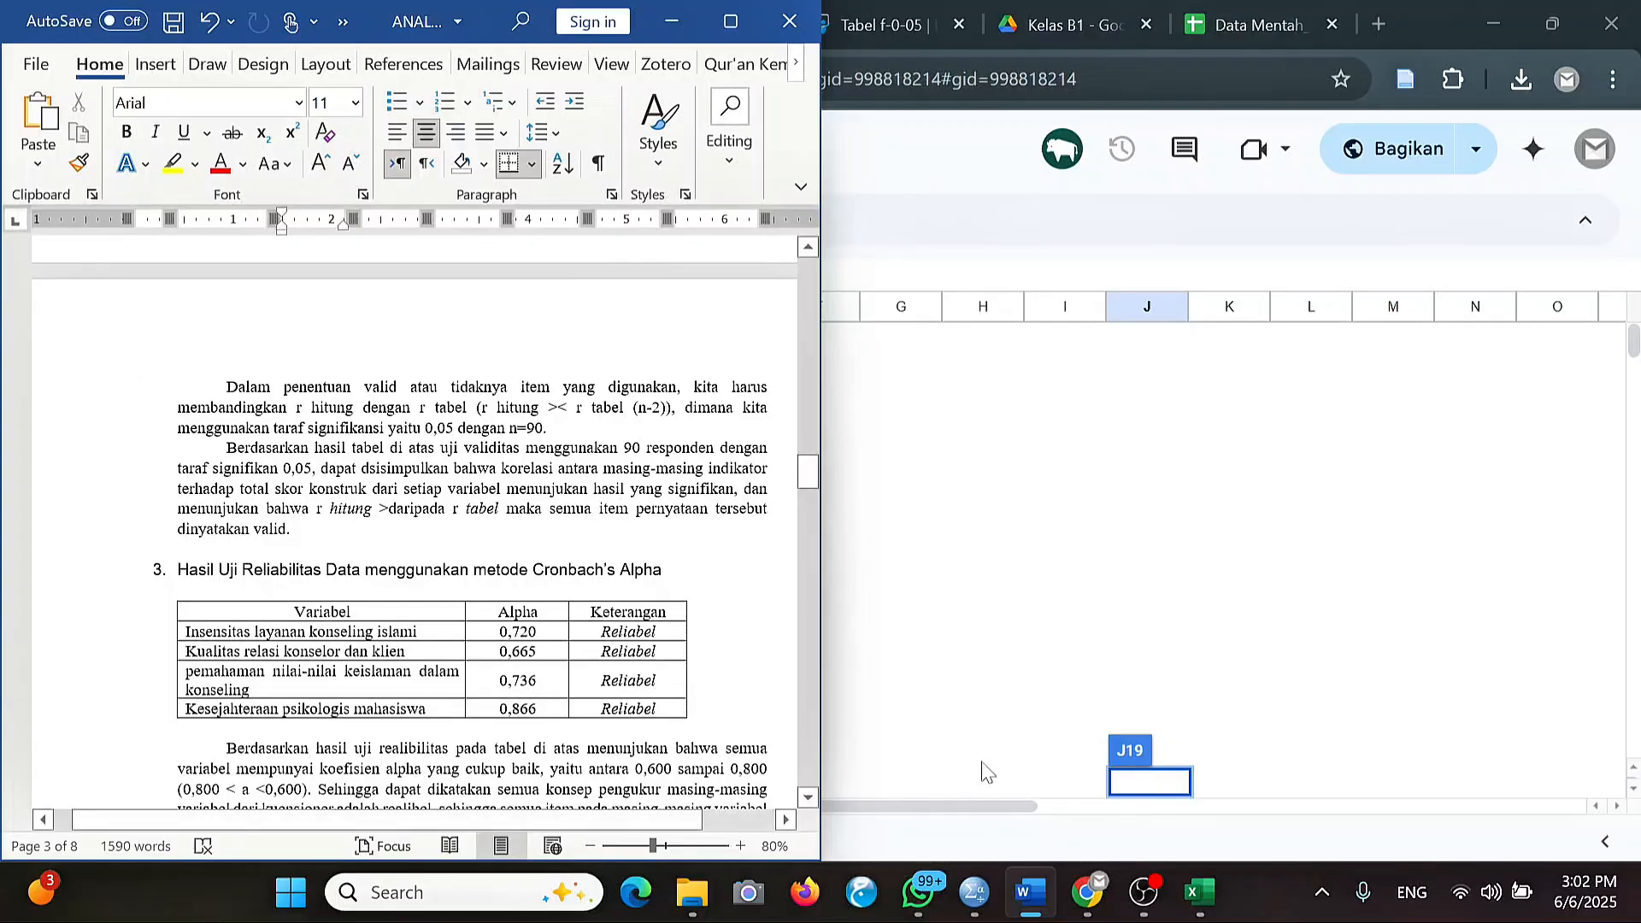
Switch to the "r dan t tabel" spreadsheet in Chrome and look up the r 0,05 value for DF 88.
mouse_move(1087, 892)
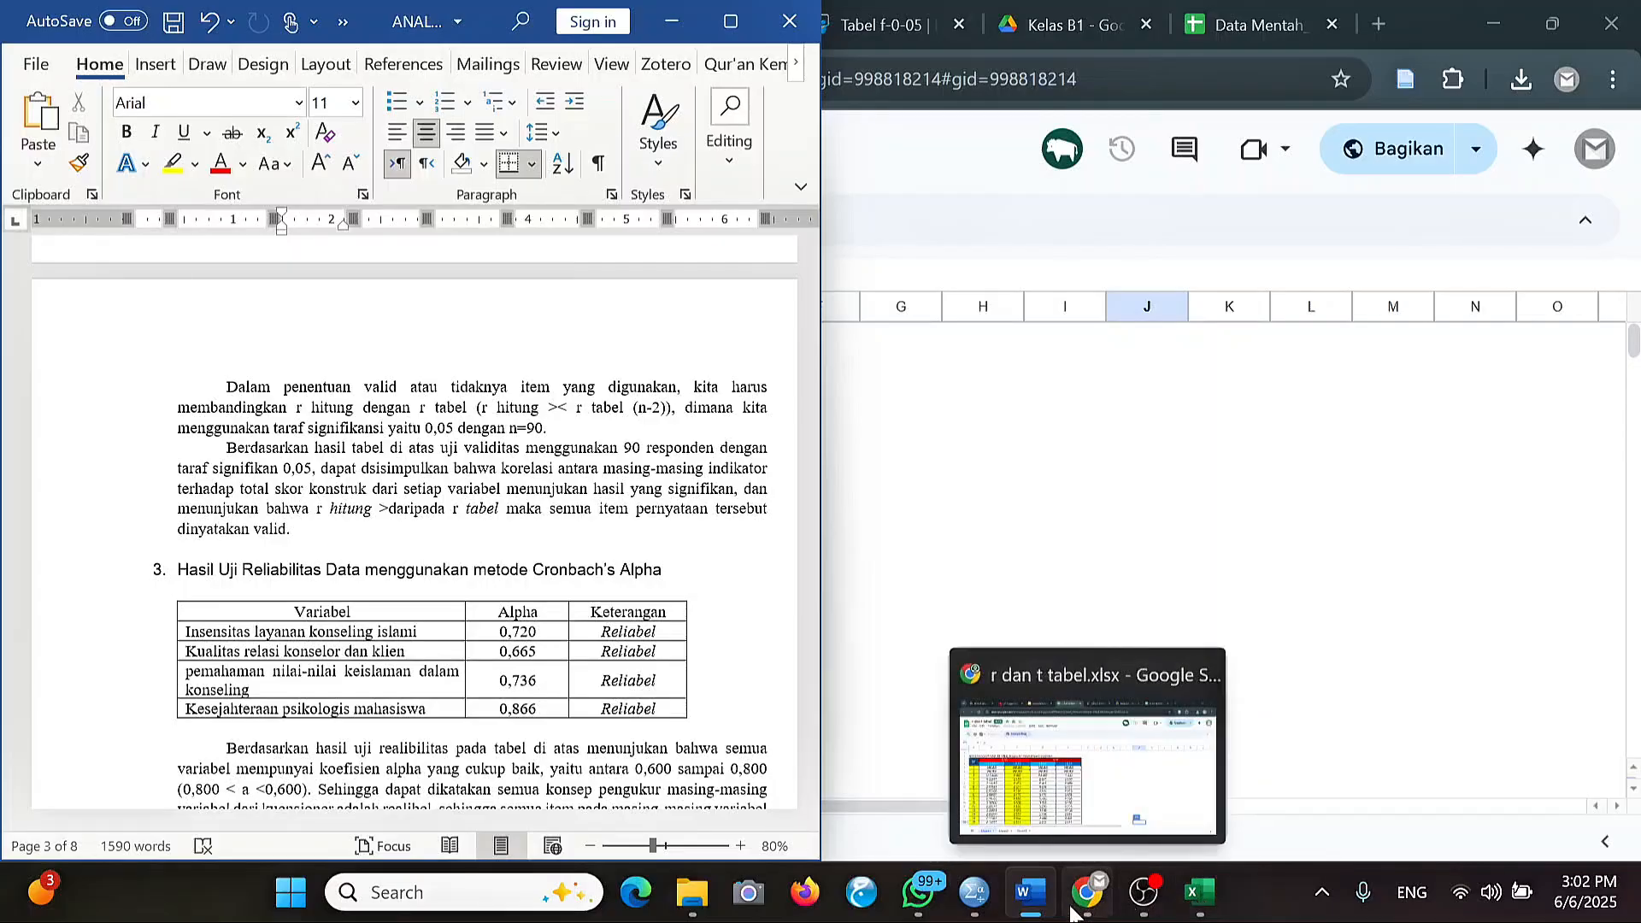
click(1090, 784)
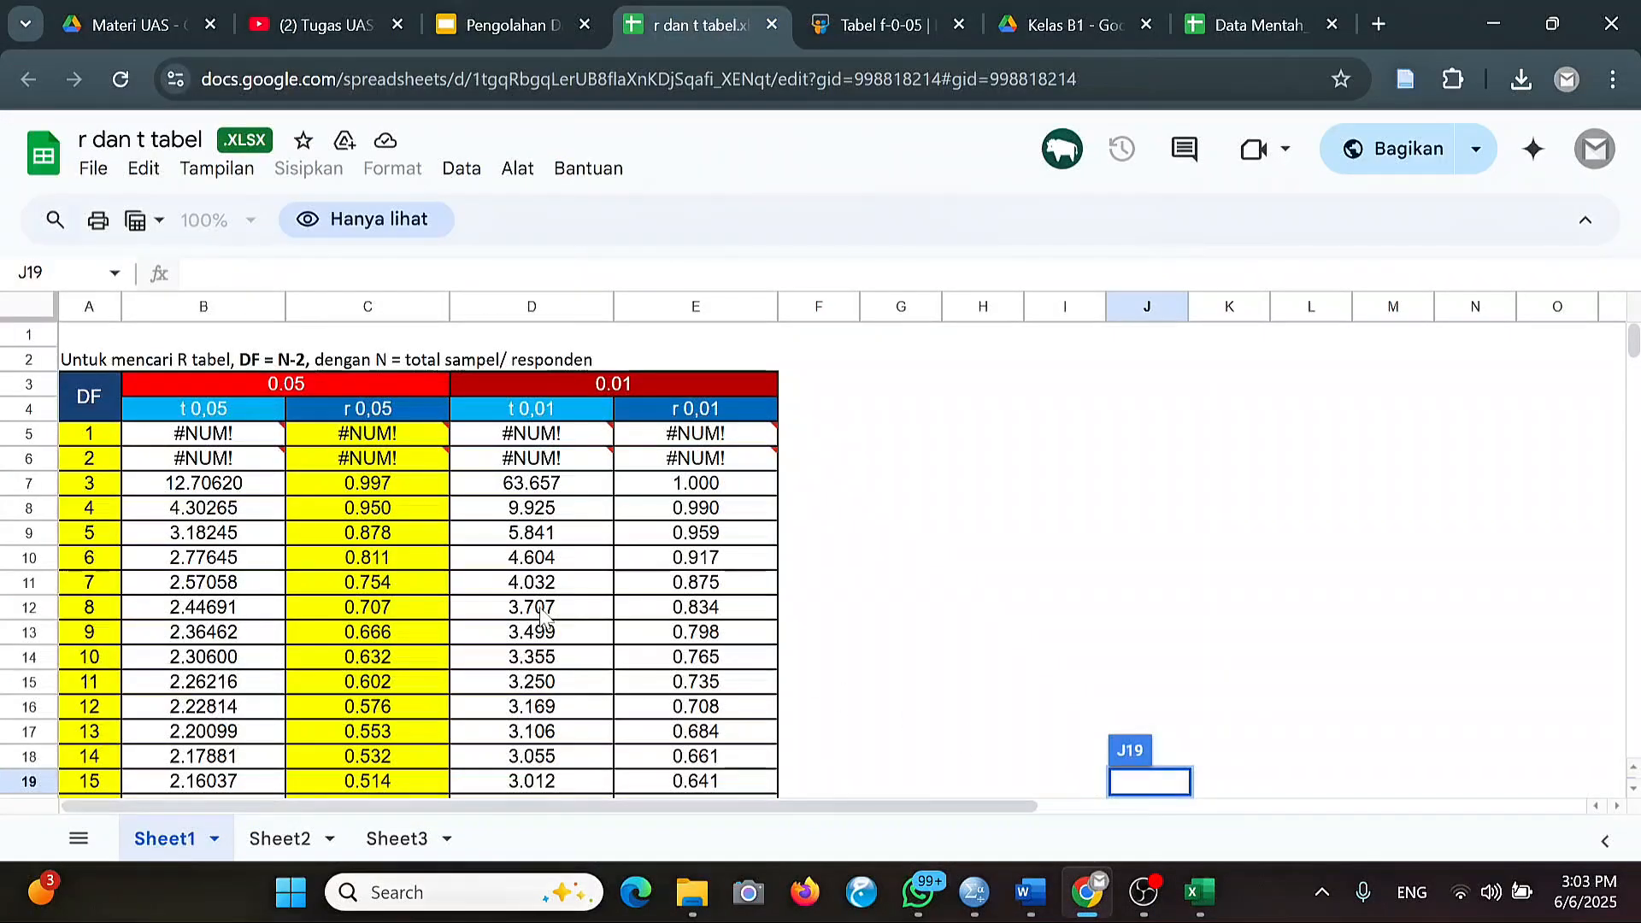
scroll(540, 612, down, 10)
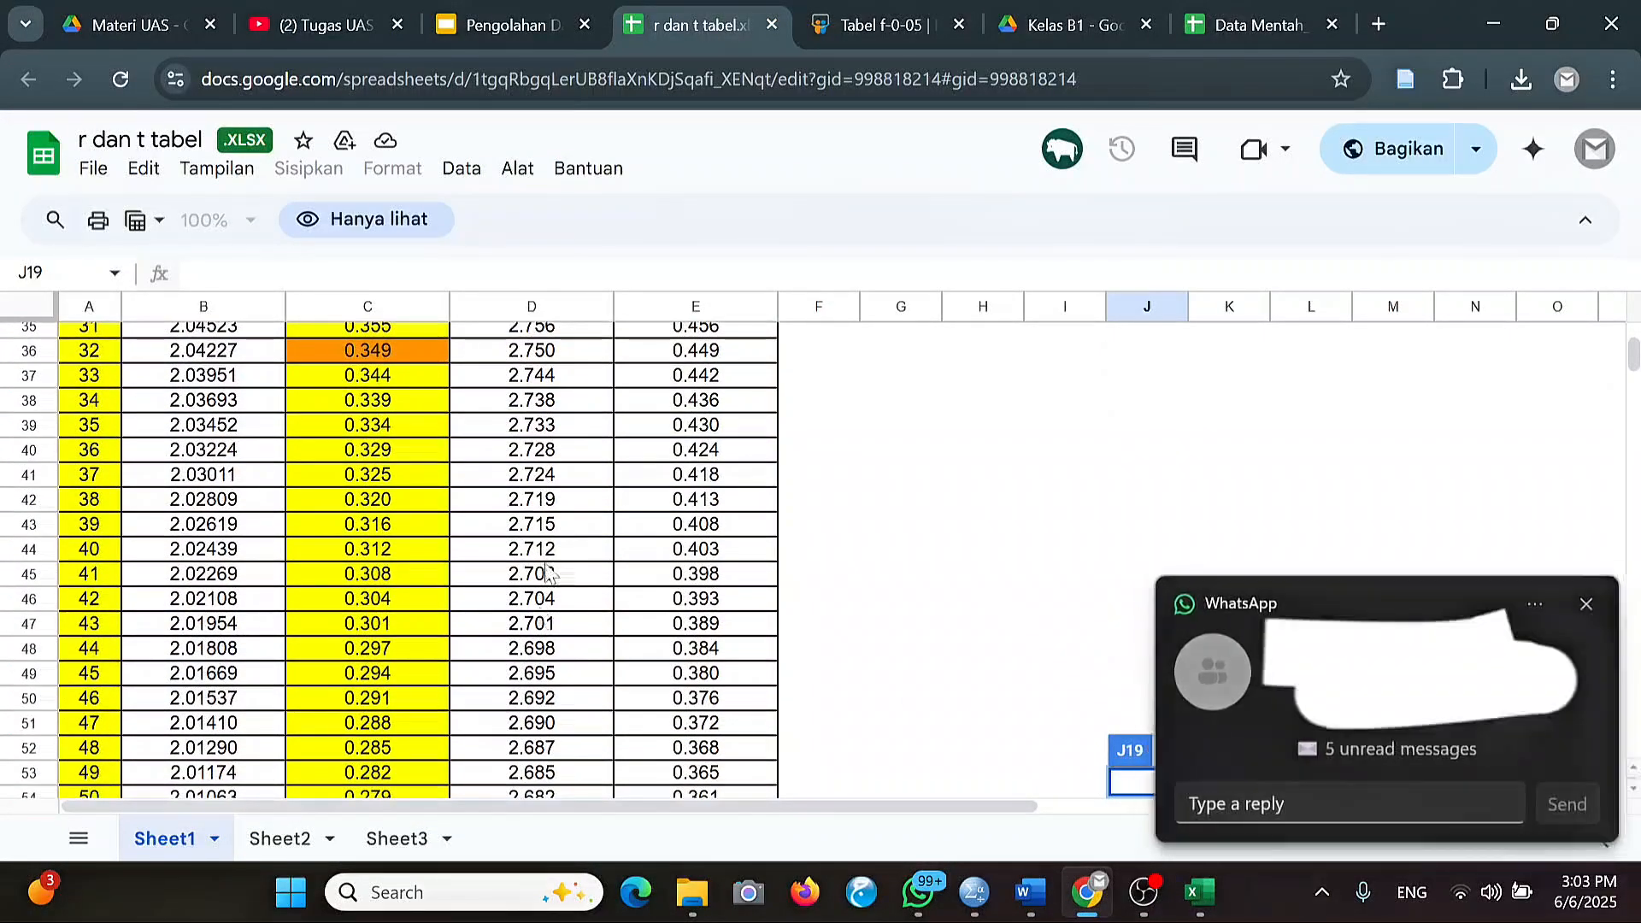
click(1586, 605)
scroll(342, 633, down, 6)
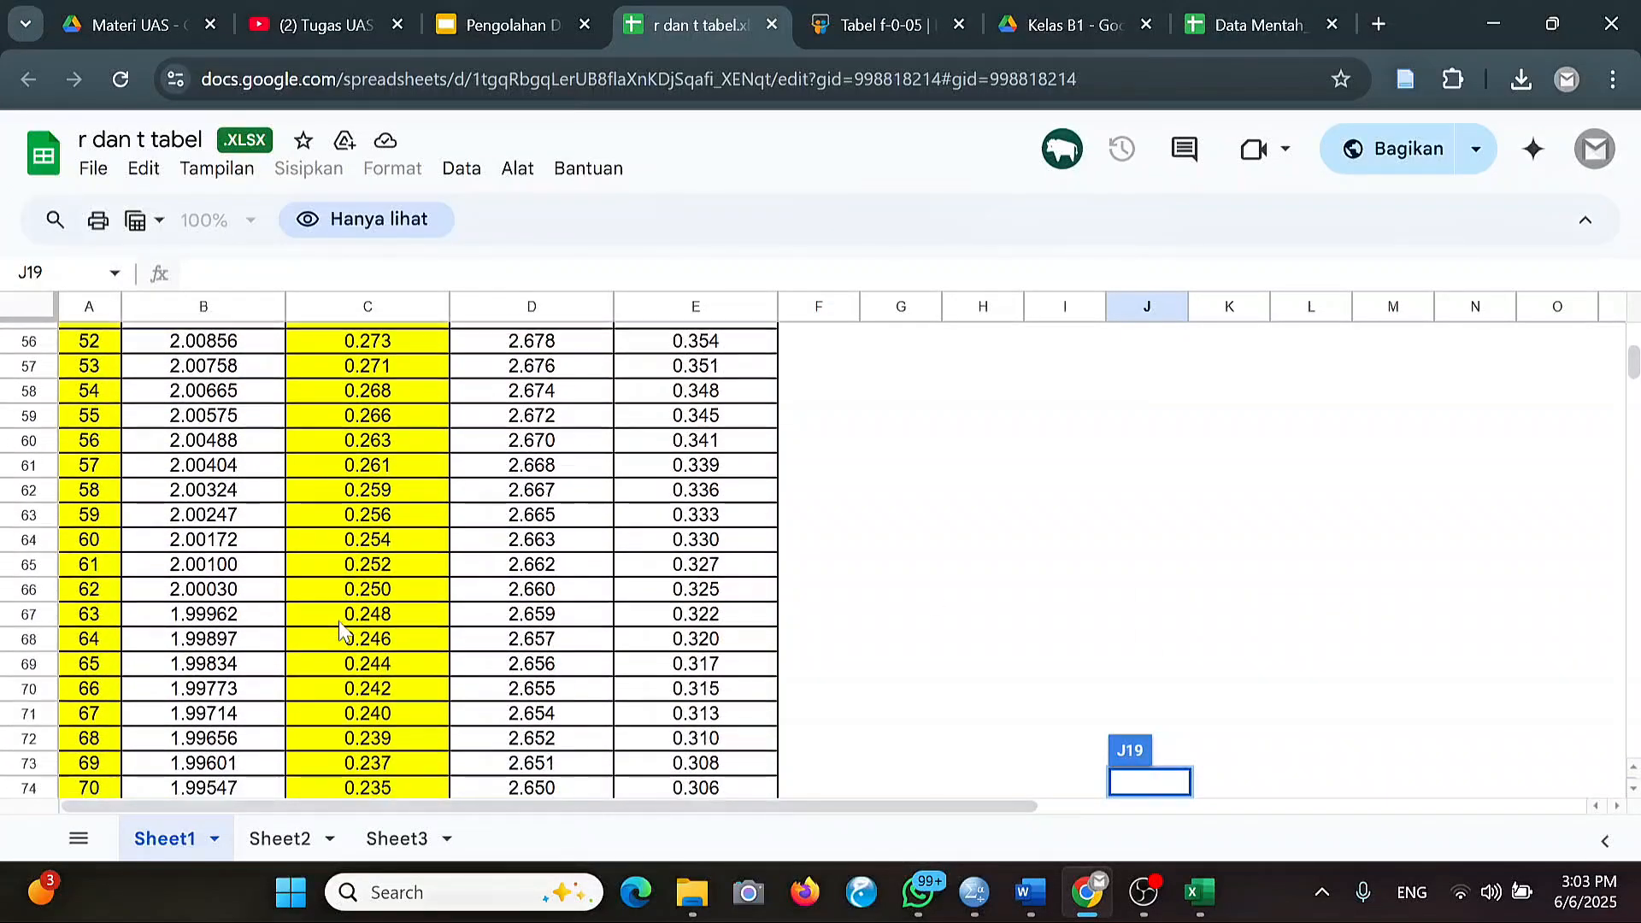
scroll(342, 632, down, 7)
click(130, 716)
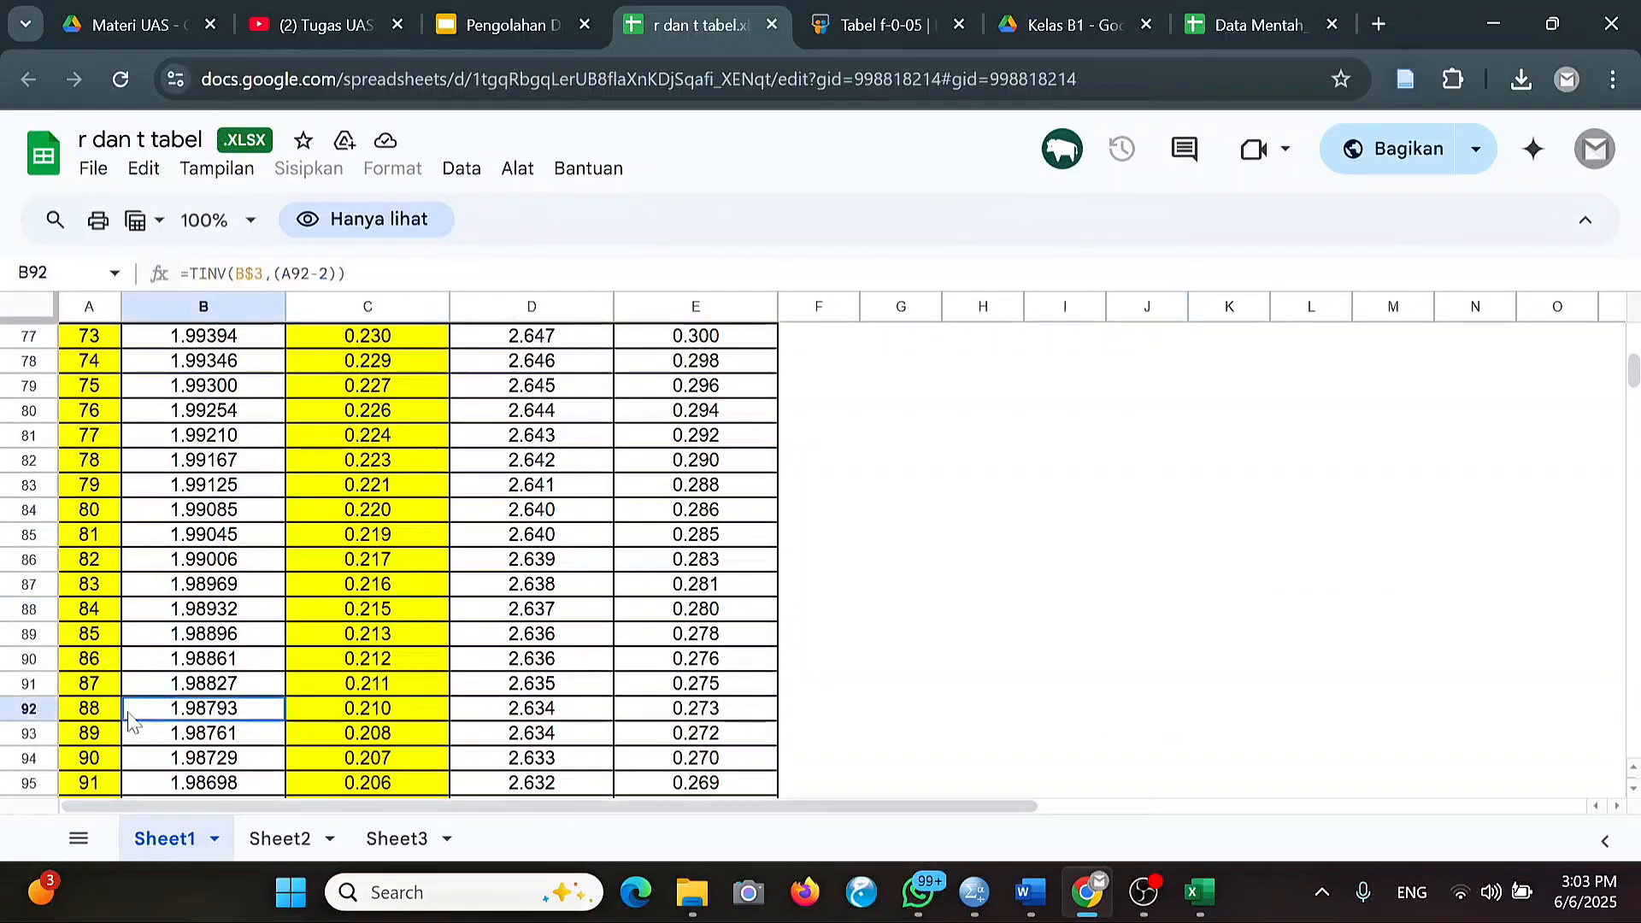
click(367, 716)
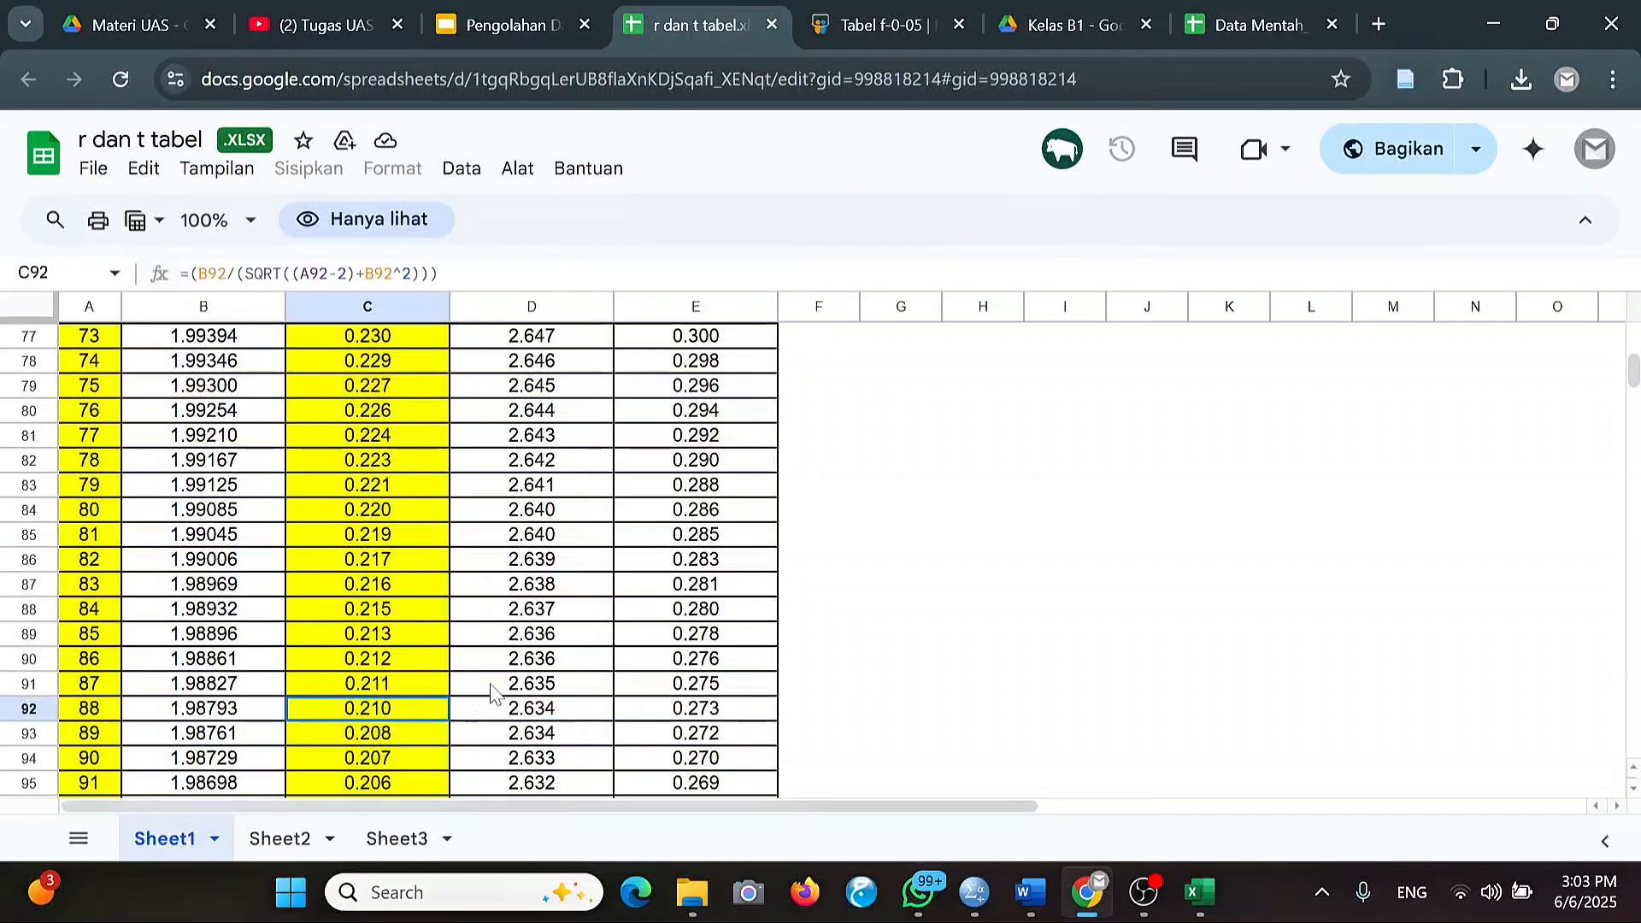
Switch to the Word report and review the Pearson Product Moment validity table against the explanation that follows it.
mouse_move(974, 893)
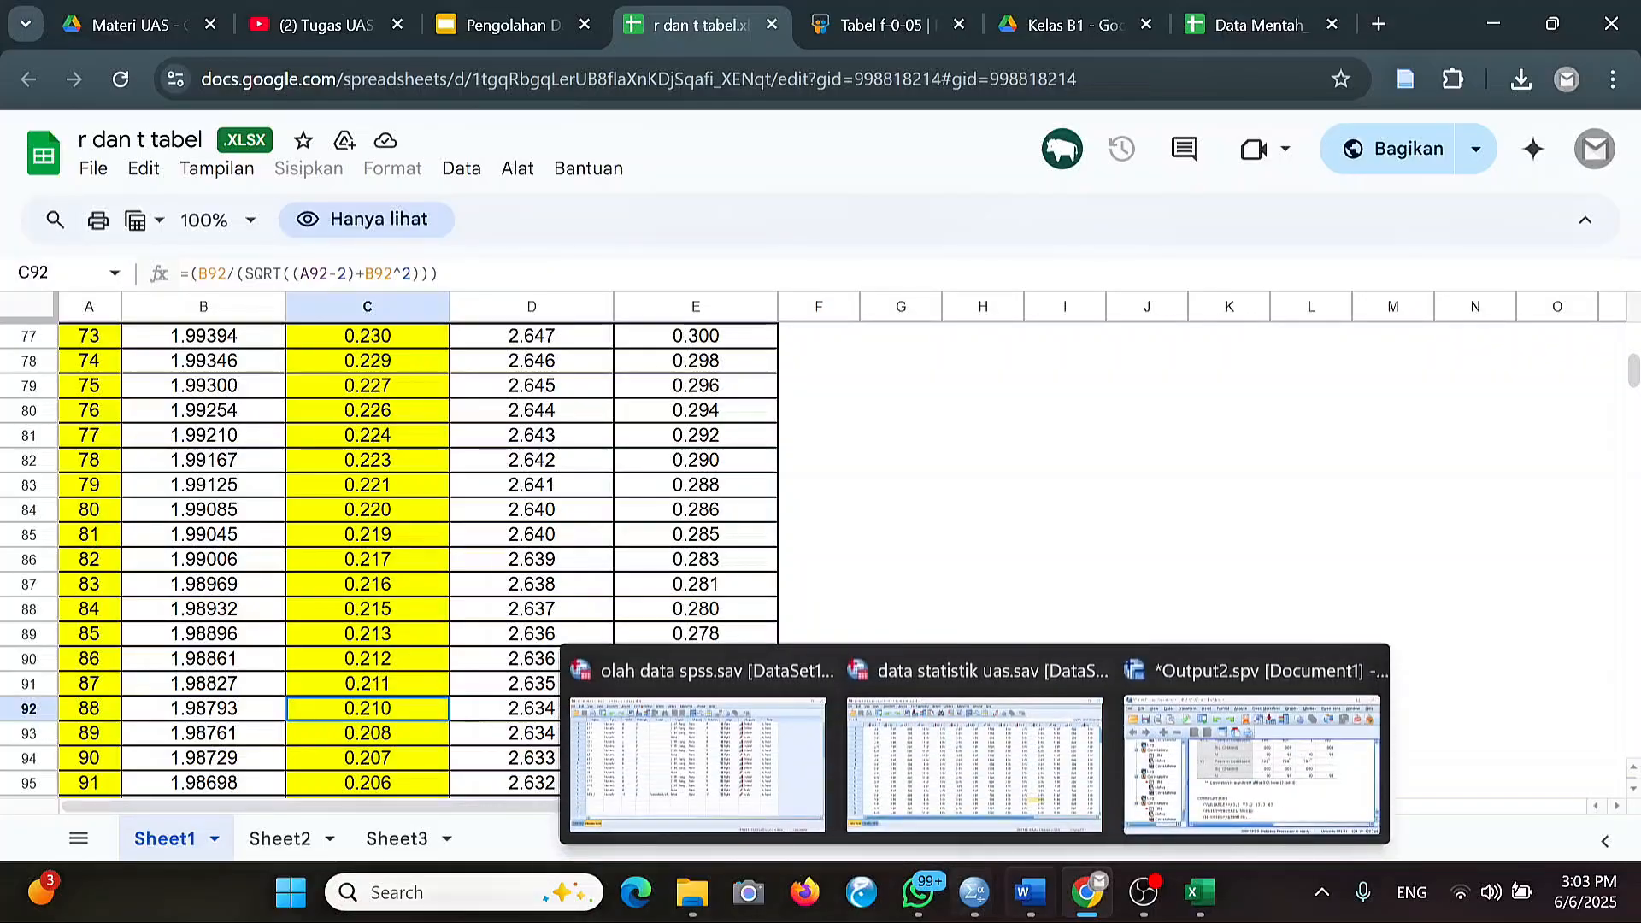
mouse_move(1030, 892)
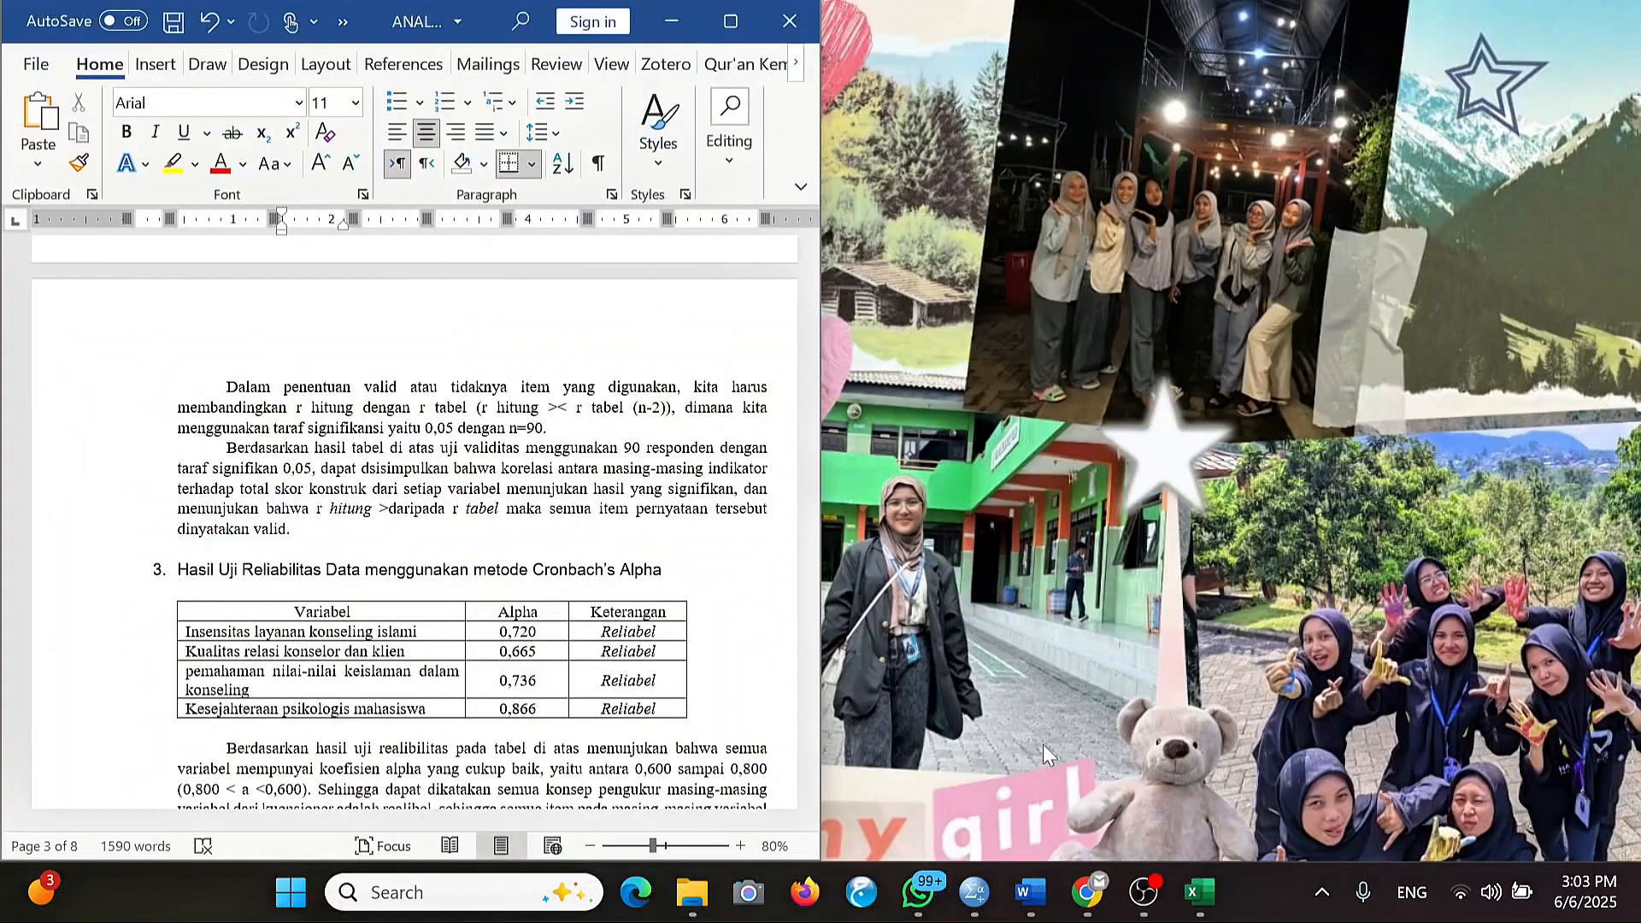
click(1042, 747)
scroll(428, 513, up, 15)
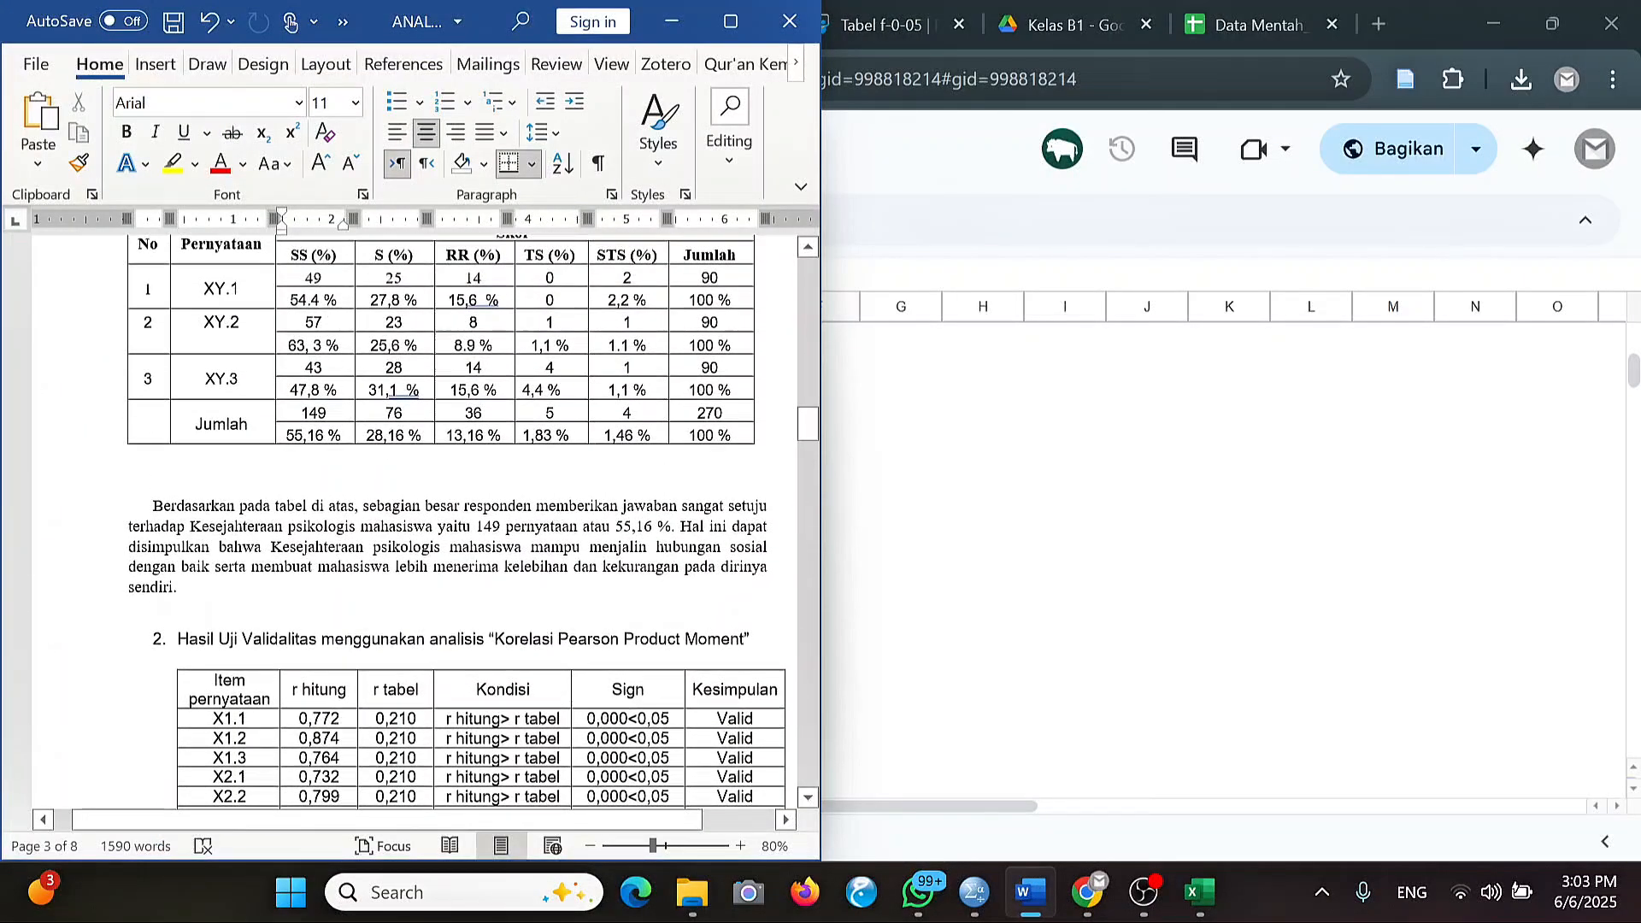
scroll(419, 521, down, 3)
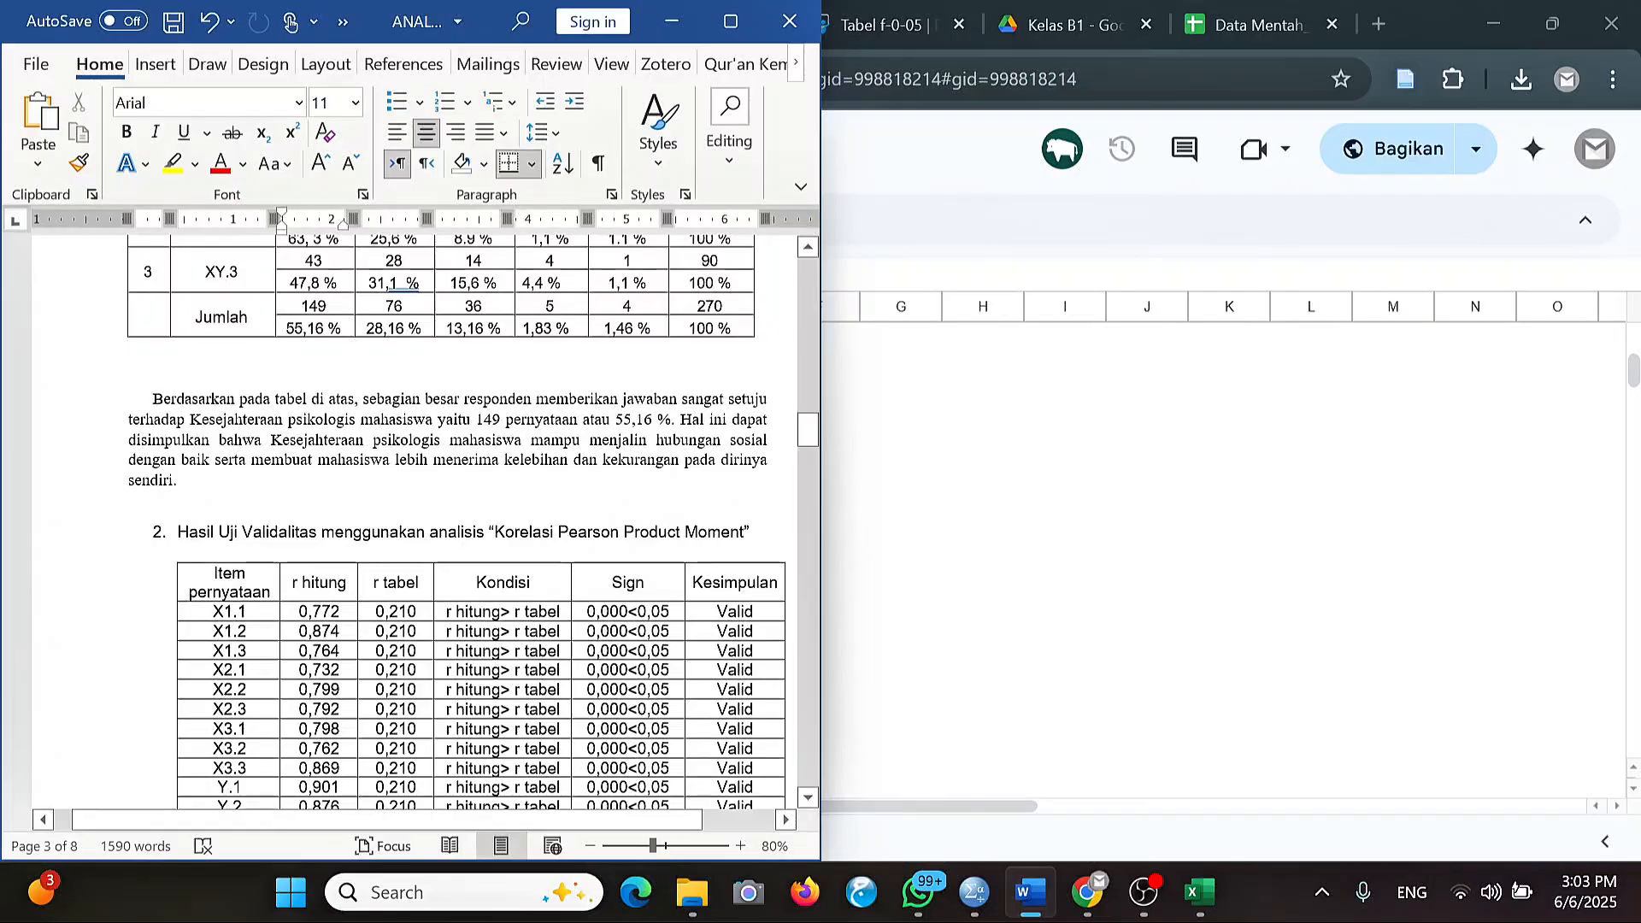
scroll(419, 522, down, 5)
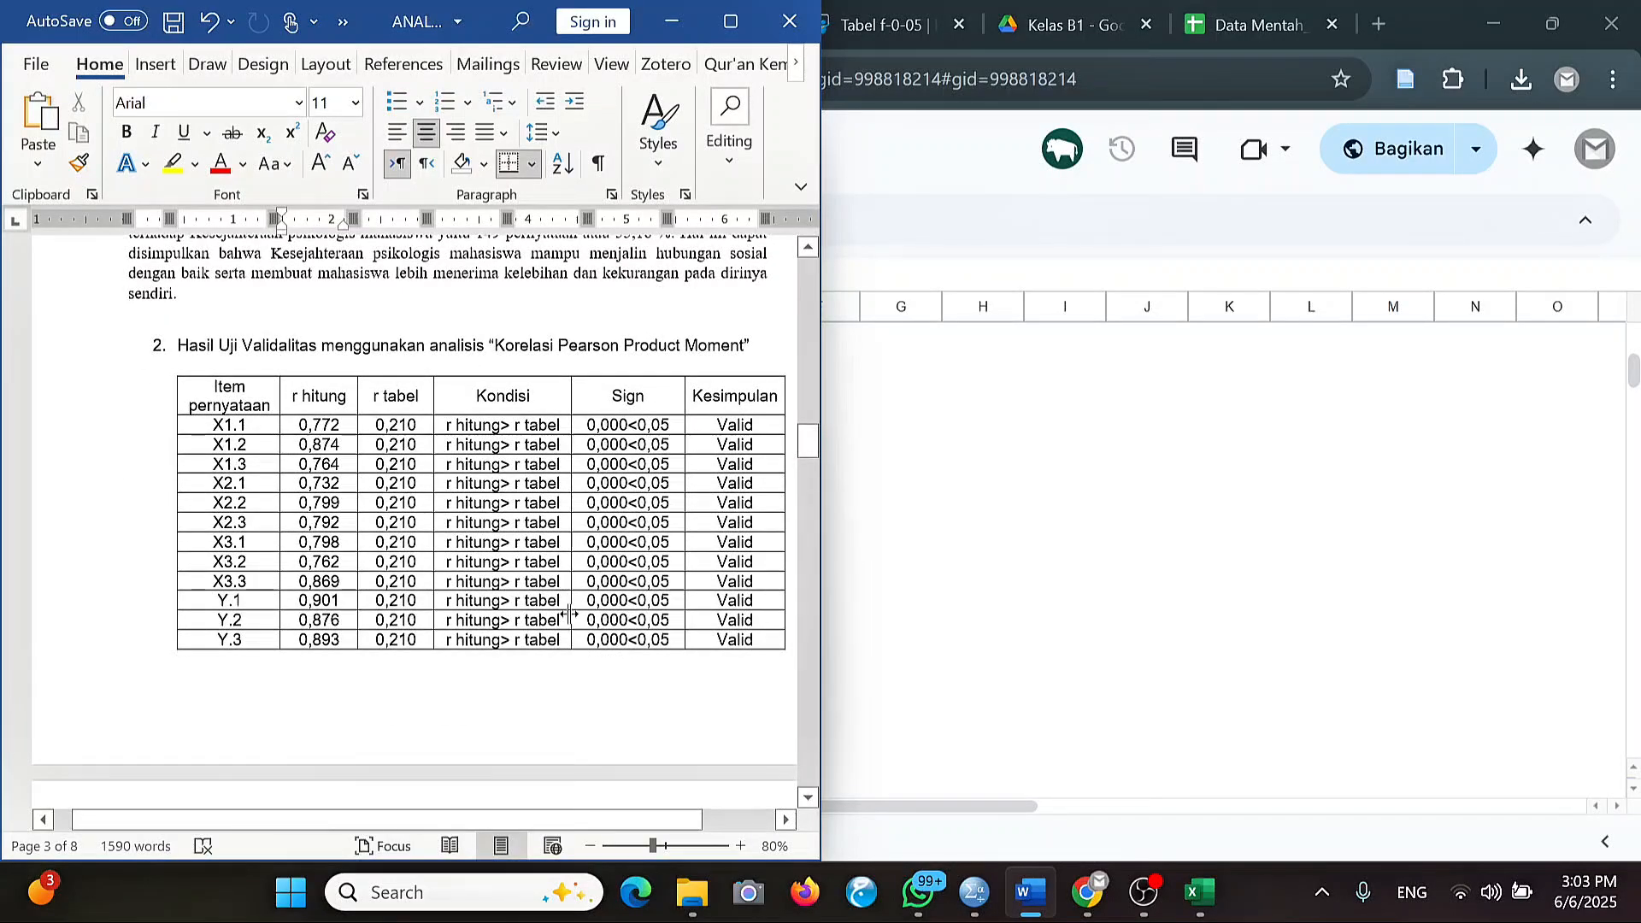
scroll(567, 612, down, 2)
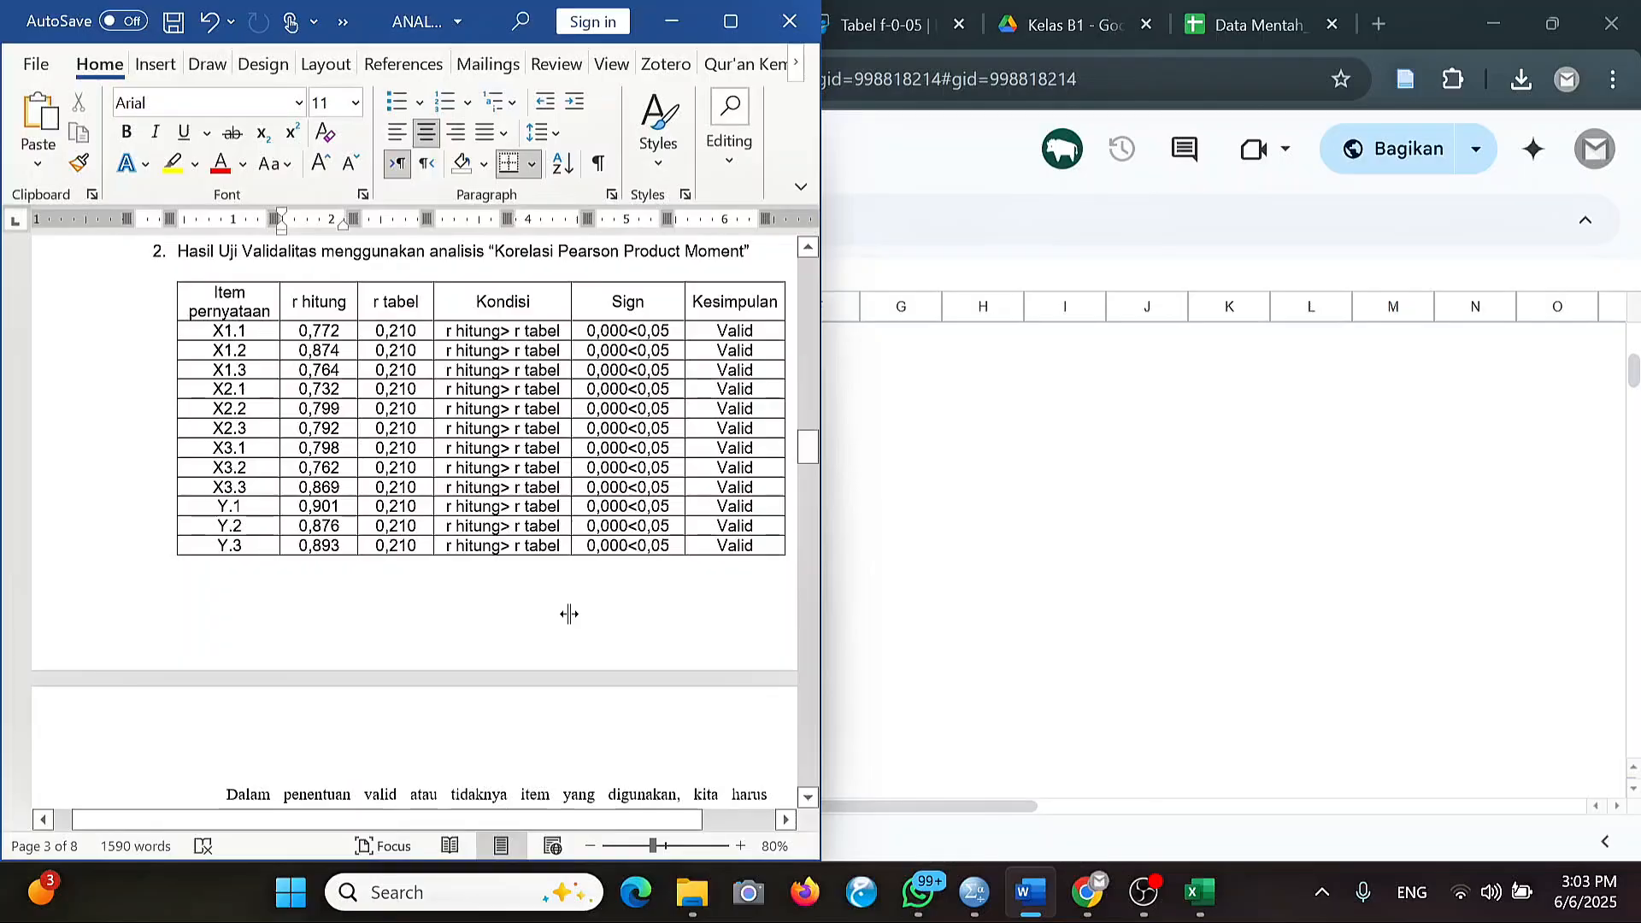
scroll(569, 613, down, 3)
scroll(569, 613, up, 1)
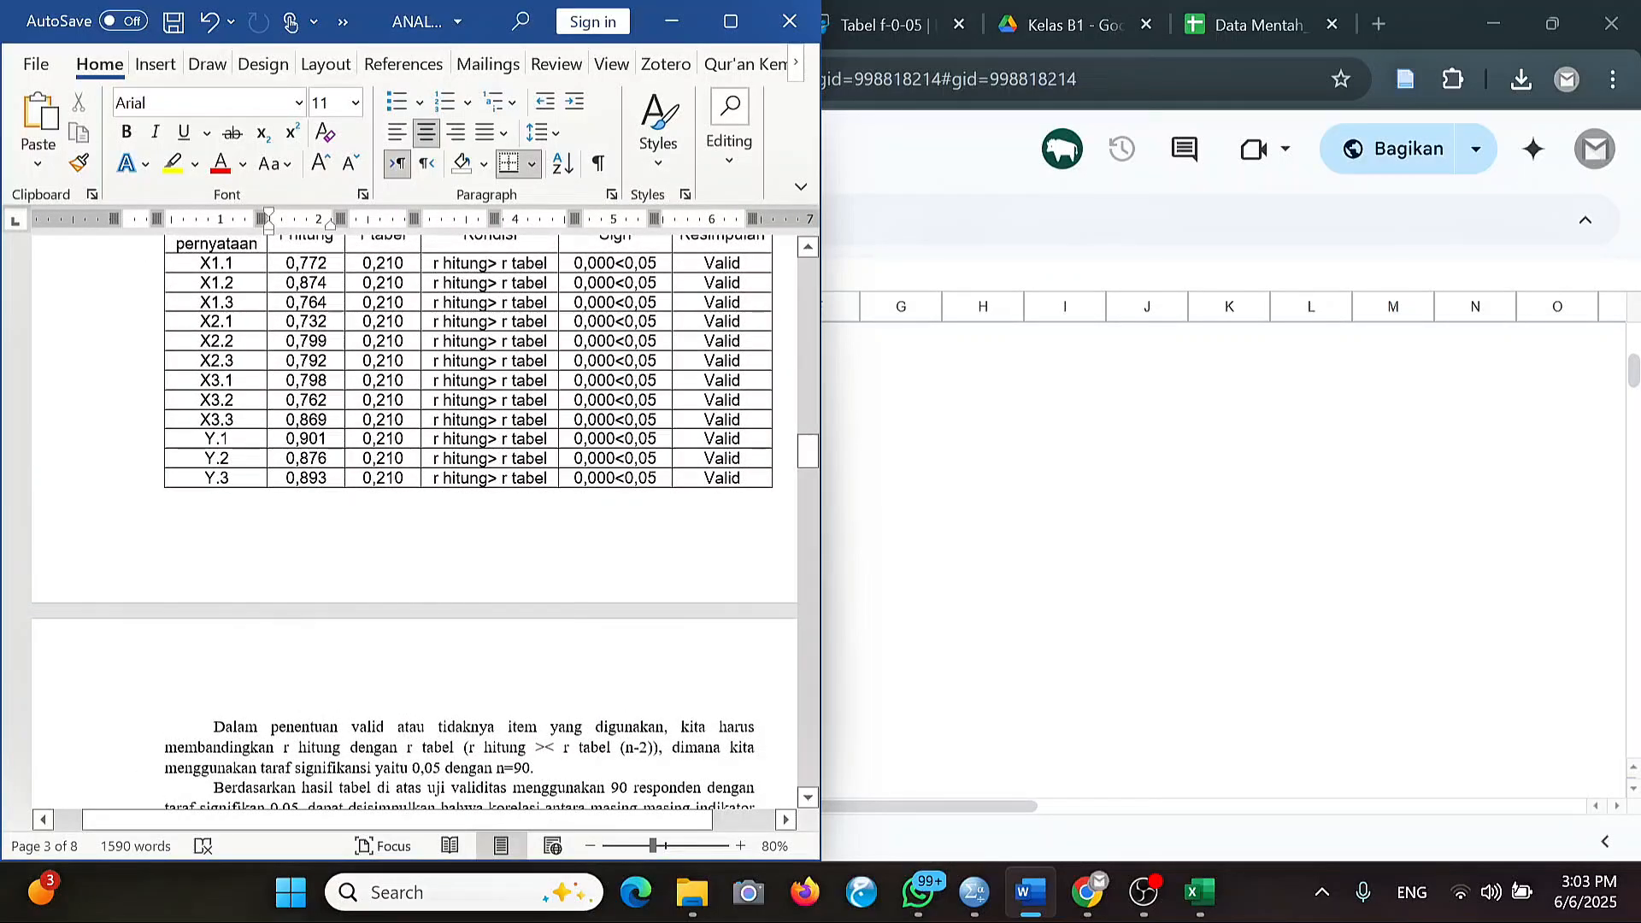
scroll(453, 351, up, 2)
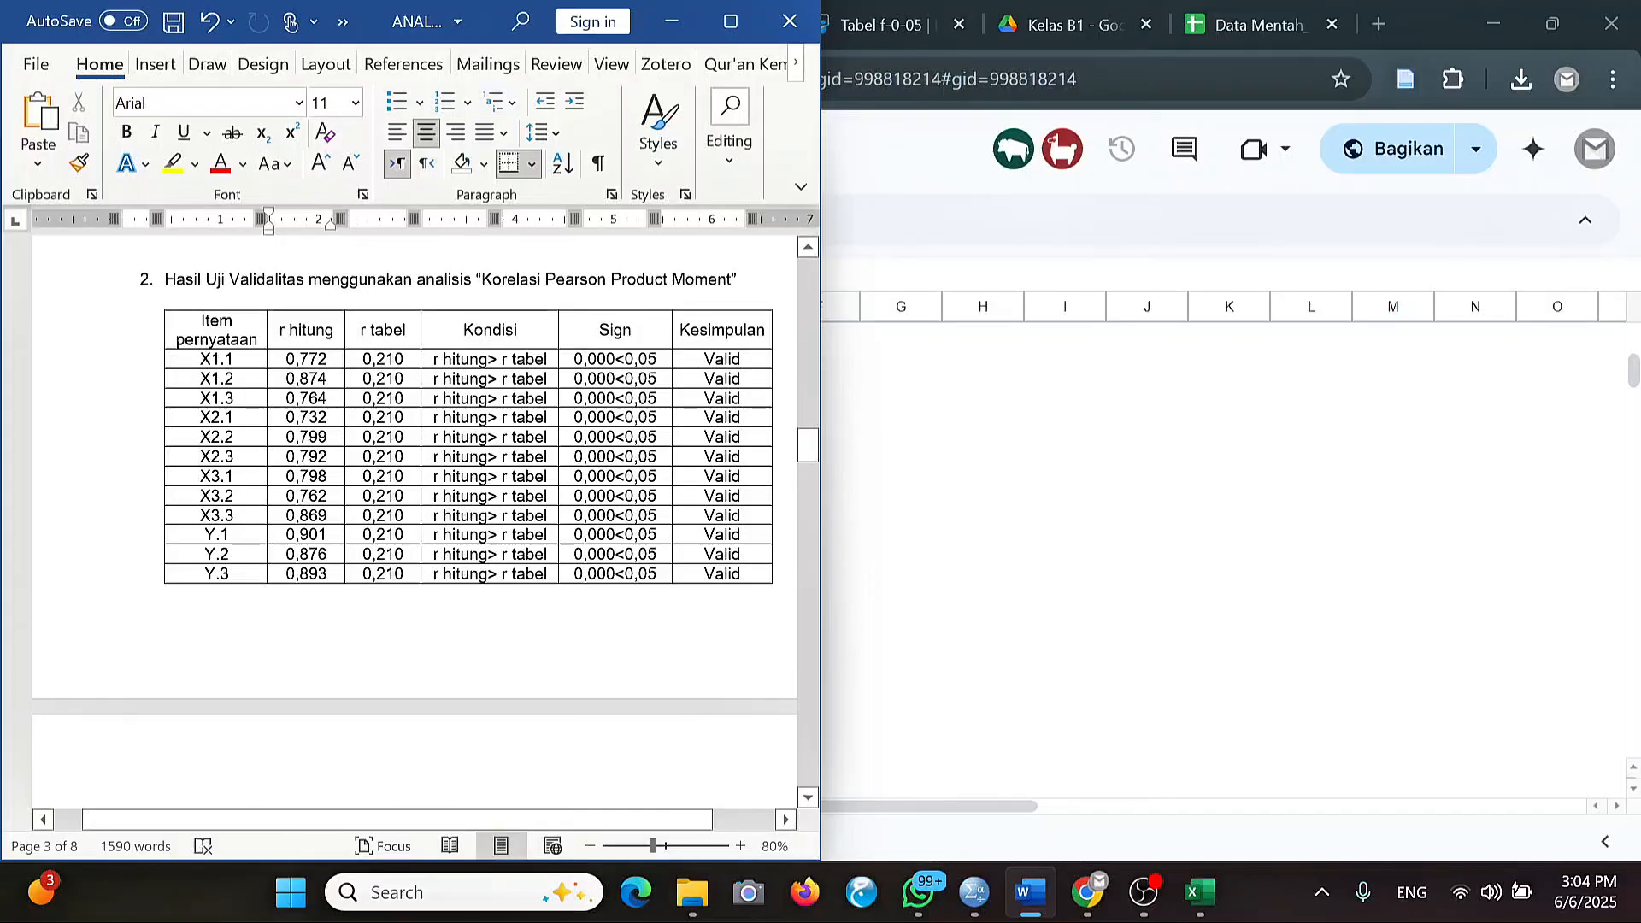
scroll(415, 521, down, 5)
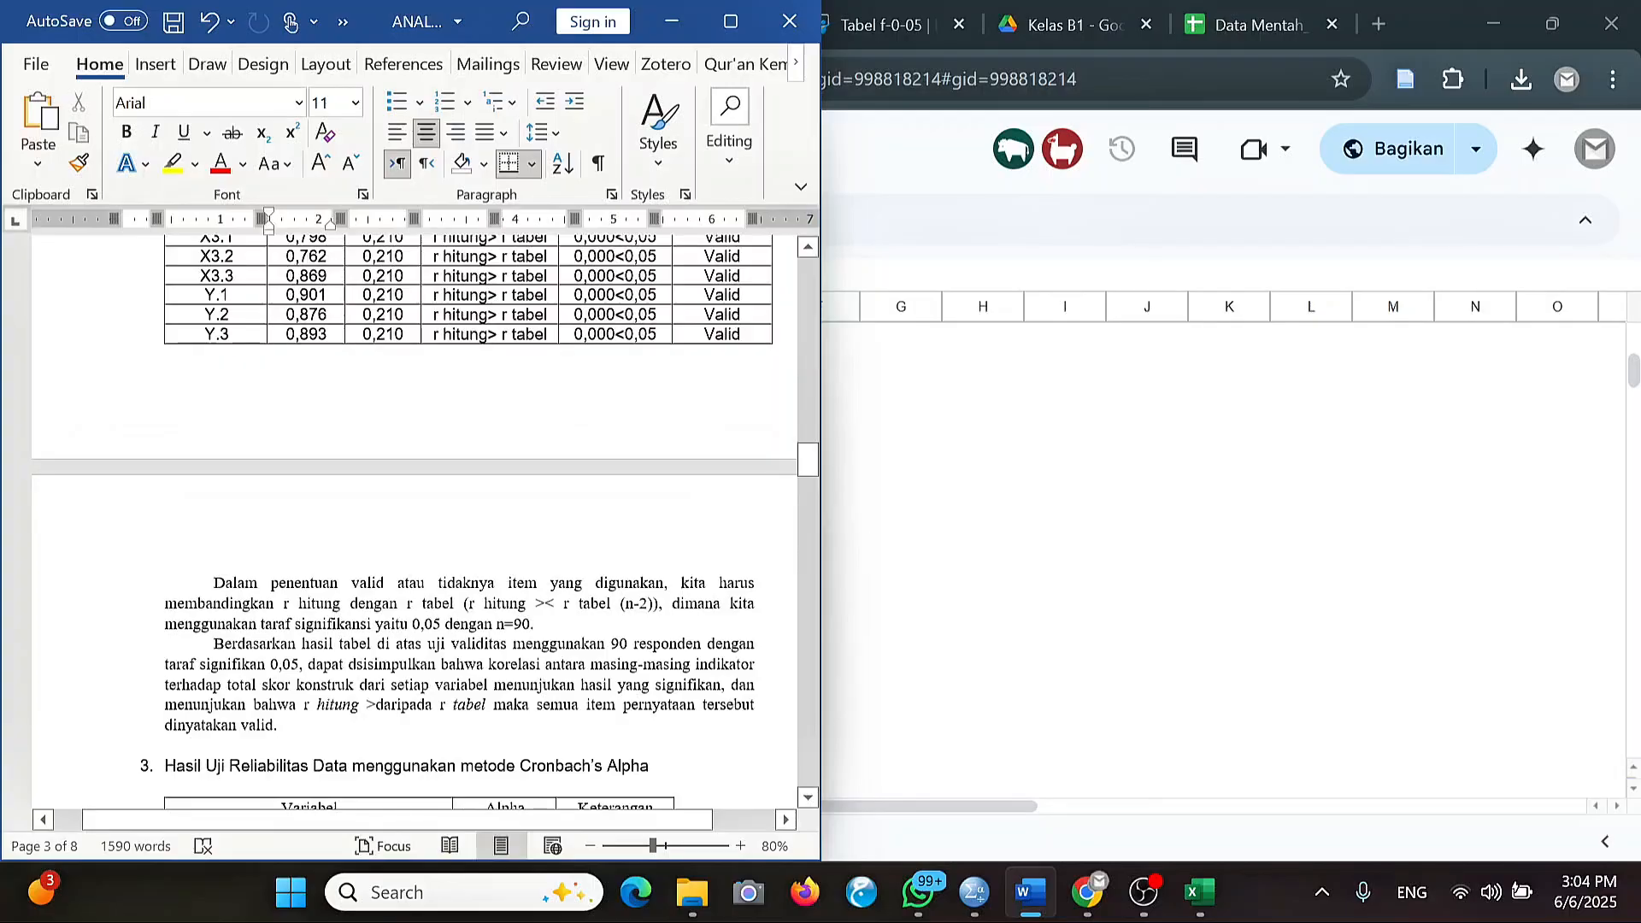
scroll(414, 522, up, 5)
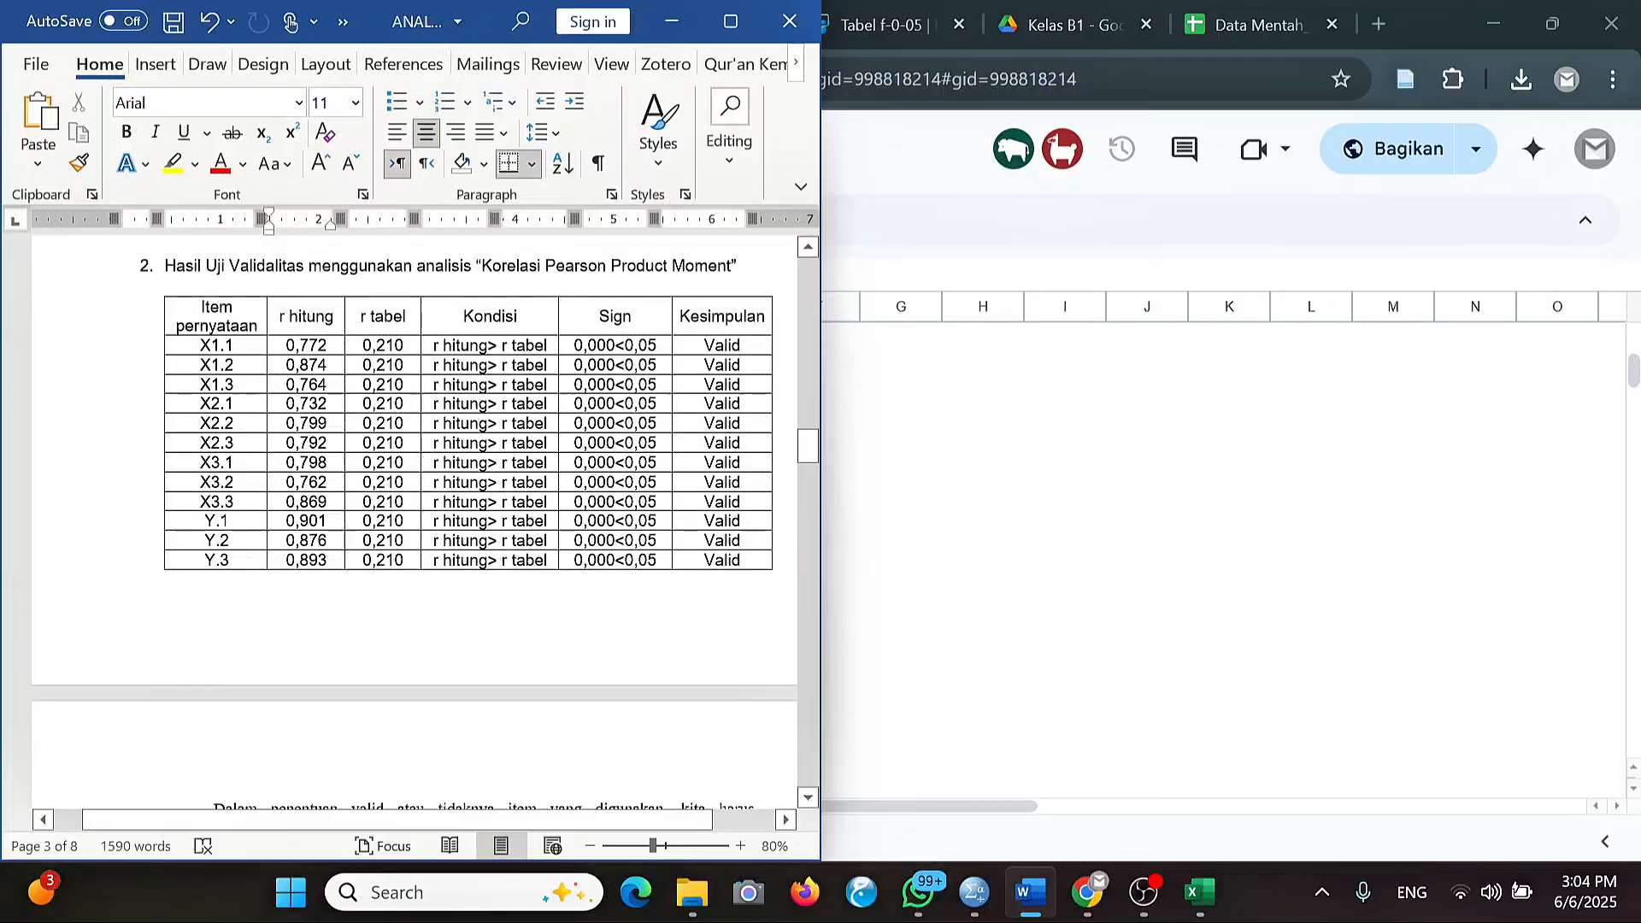
scroll(673, 359, down, 3)
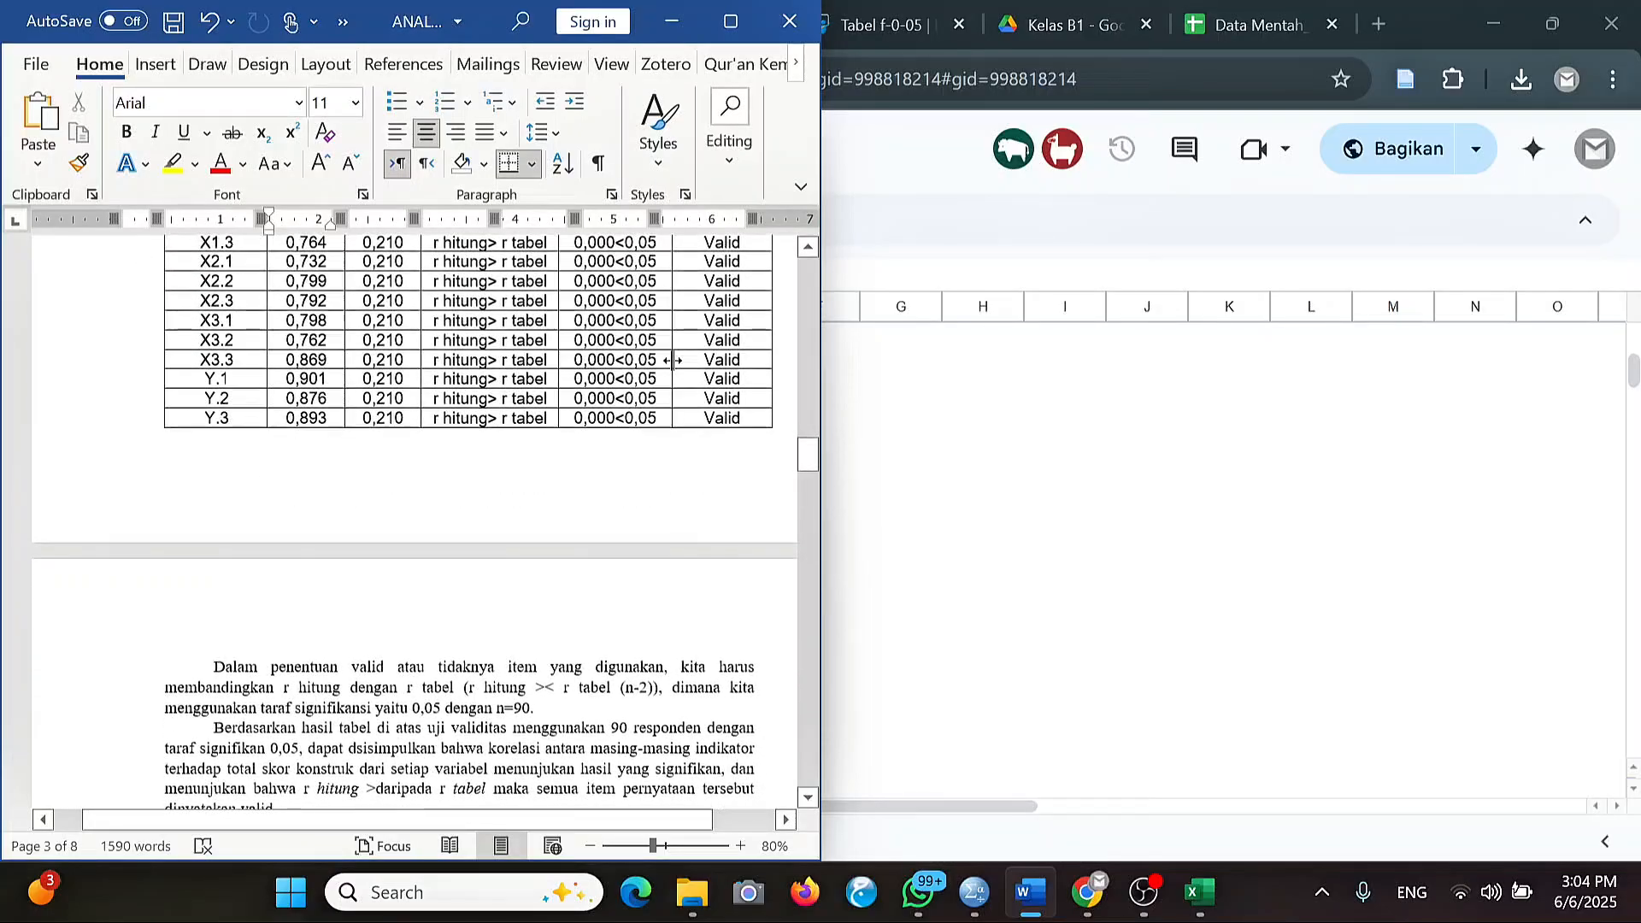
click(673, 27)
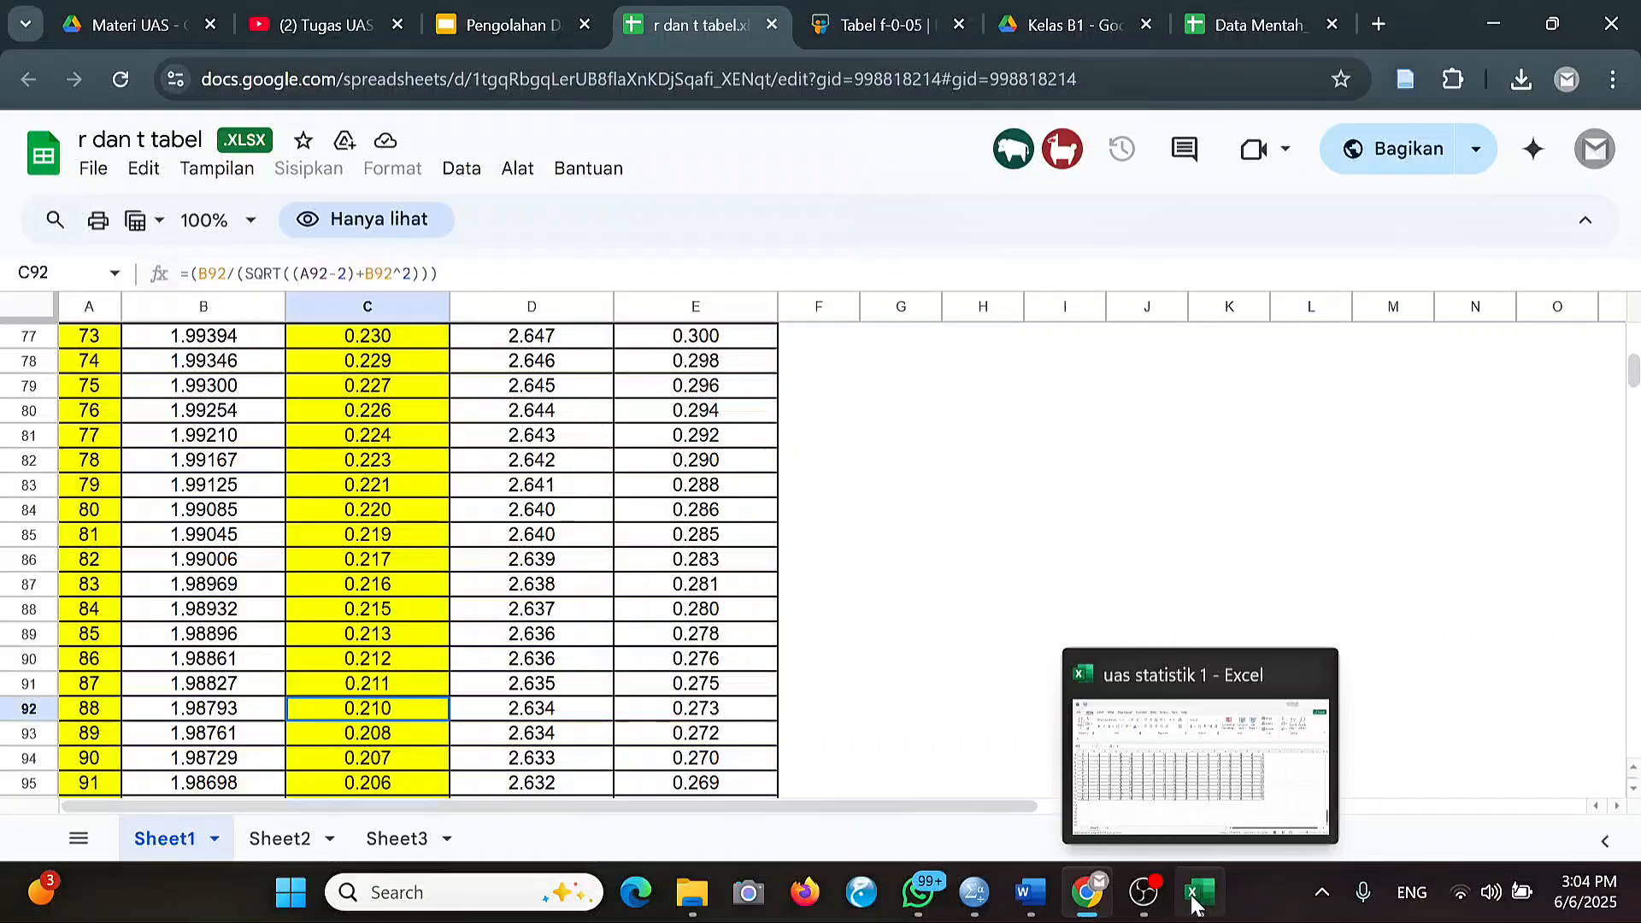
click(974, 894)
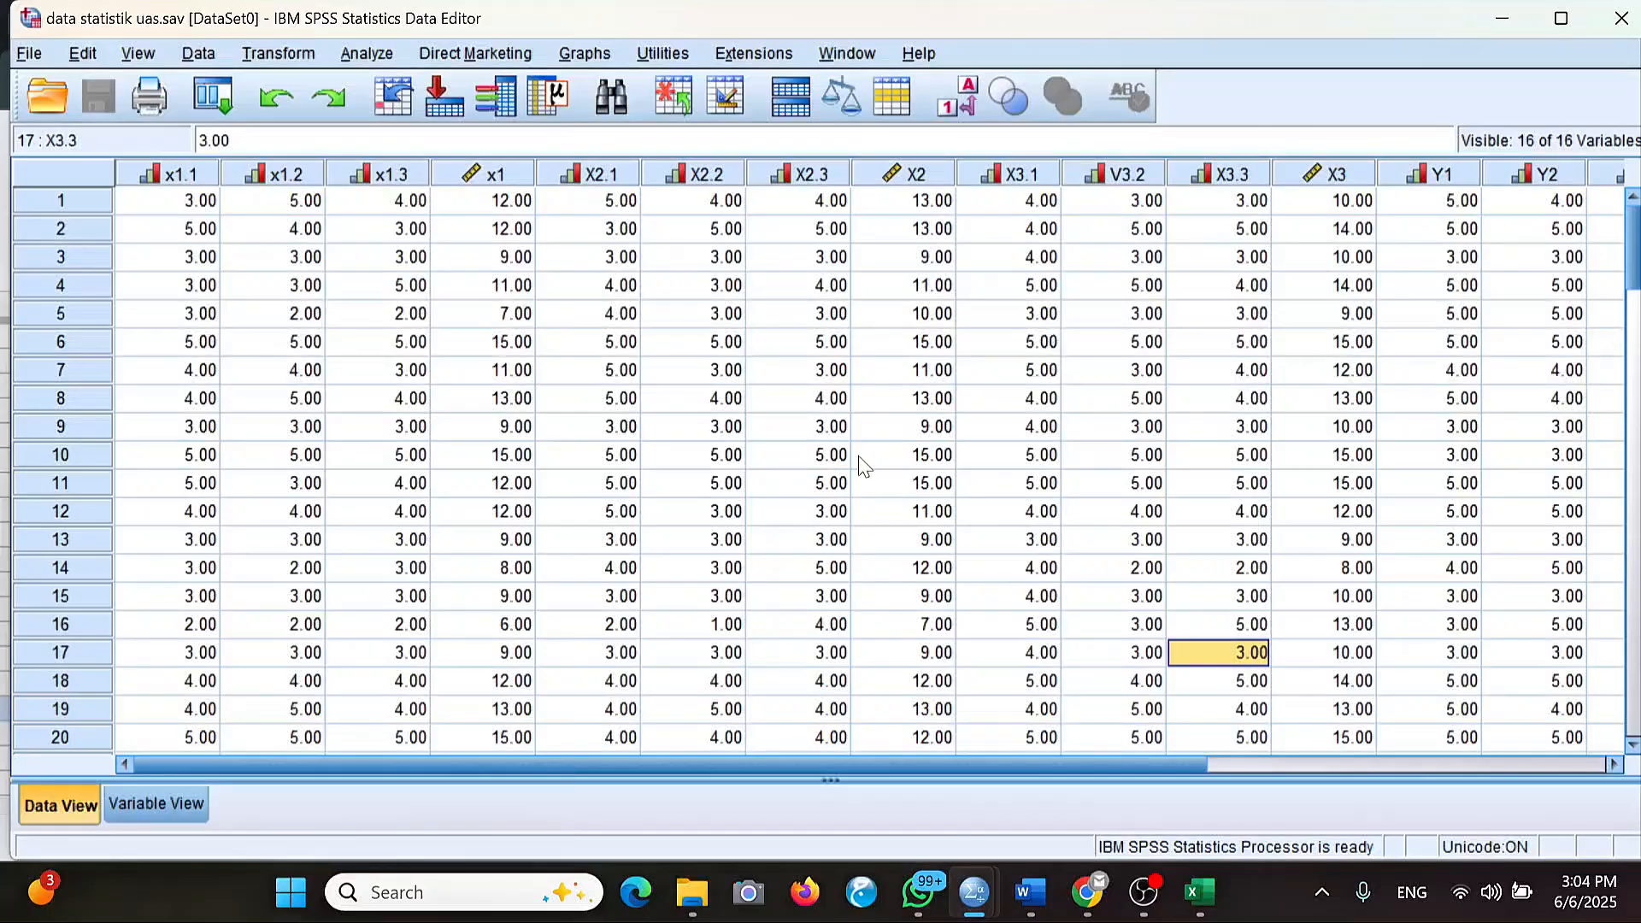
click(376, 58)
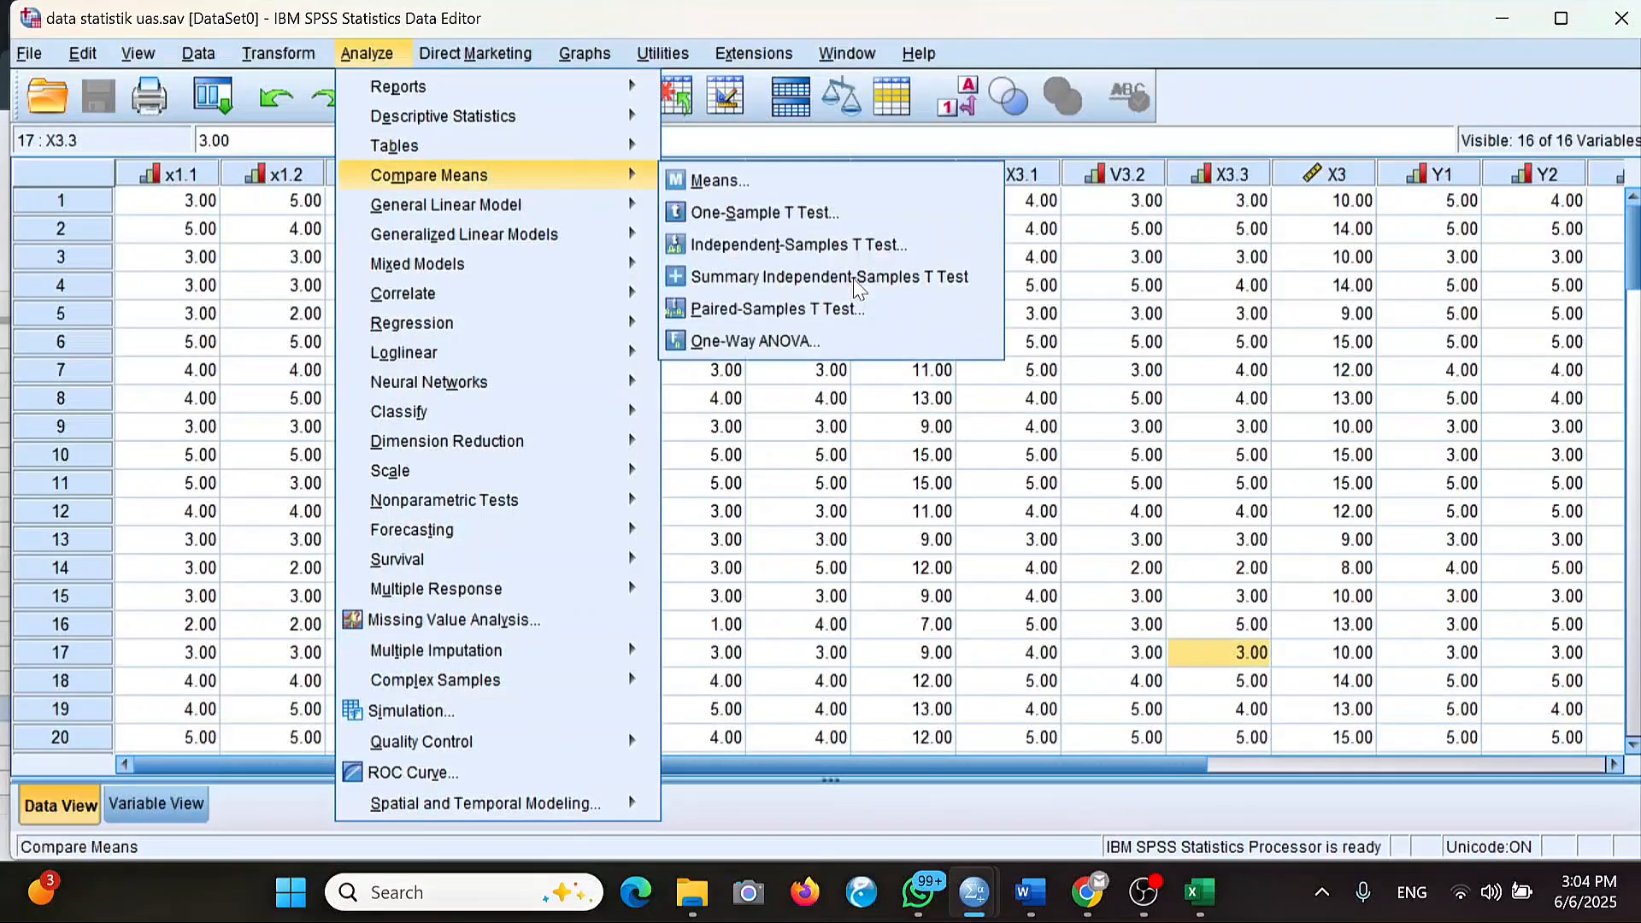
click(897, 455)
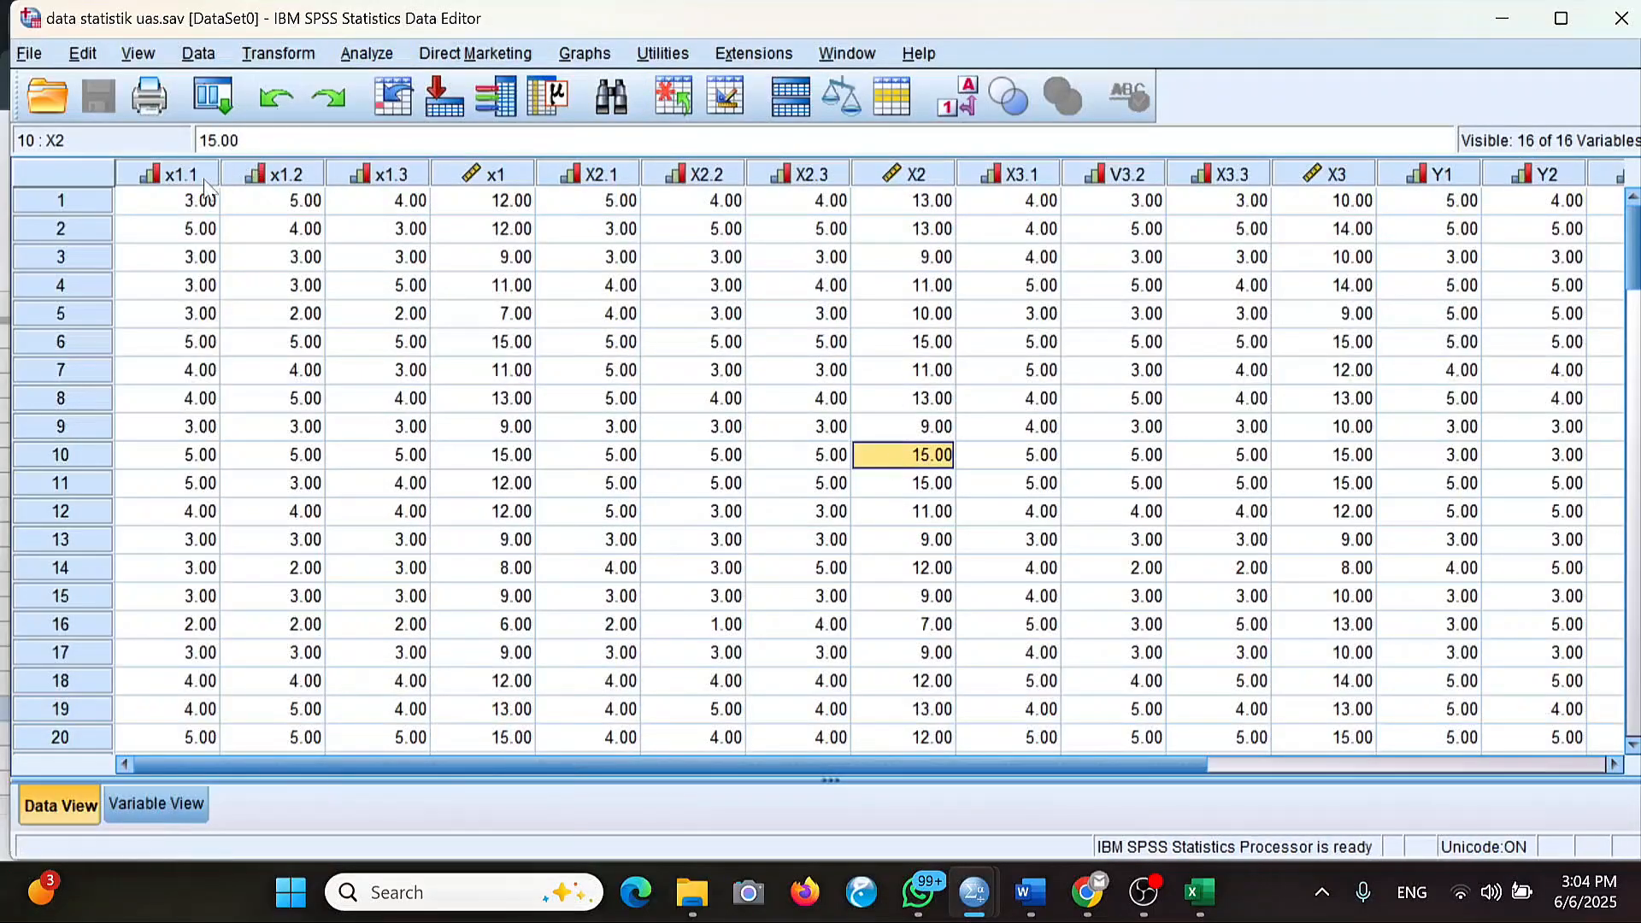
Switch to the "uas statistik 1" workbook in Excel and review the study title, variable definitions and answer-scale legend.
click(1212, 914)
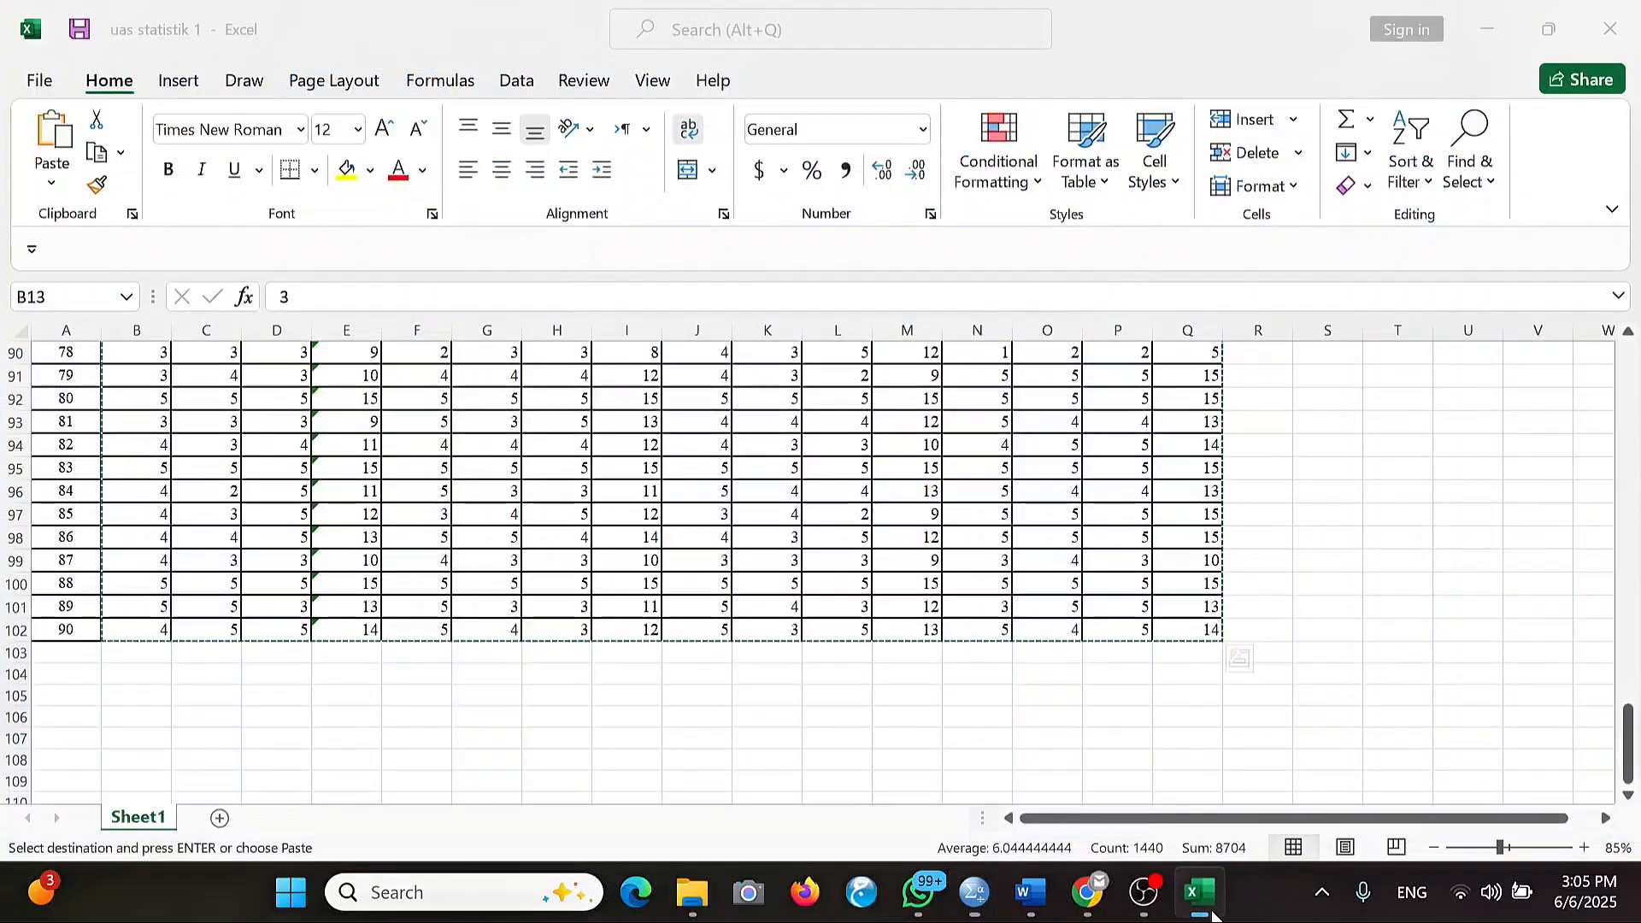
scroll(1135, 829, up, 20)
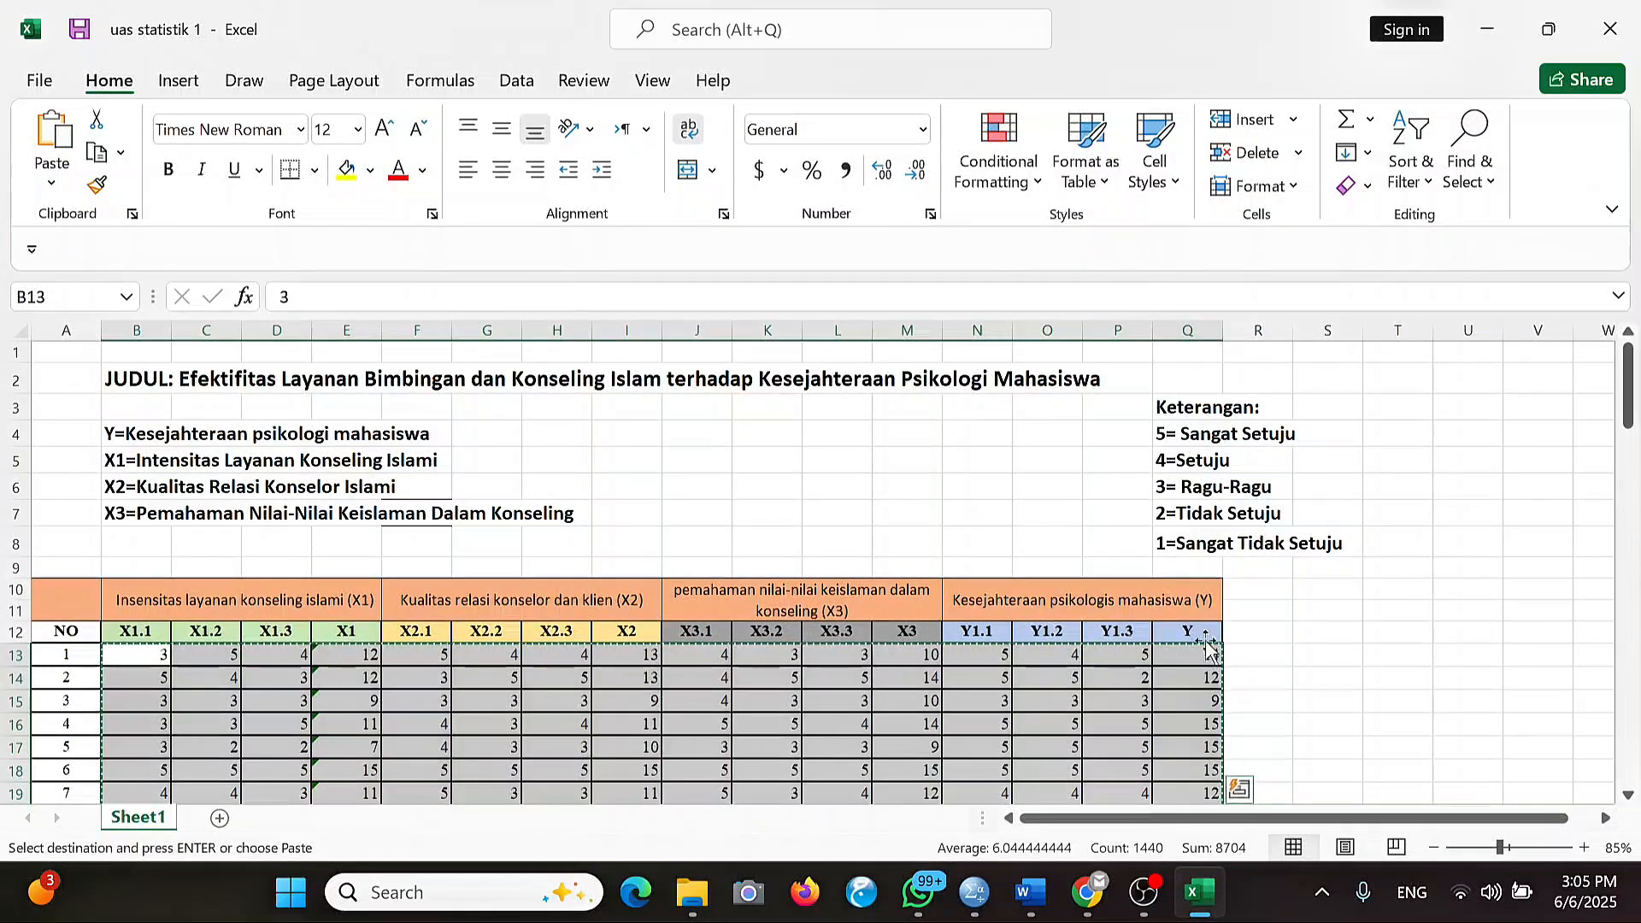
Switch to the SPSS Data Editor, dismiss the Value Labels dialog and open Reliability Analysis.
mouse_move(963, 913)
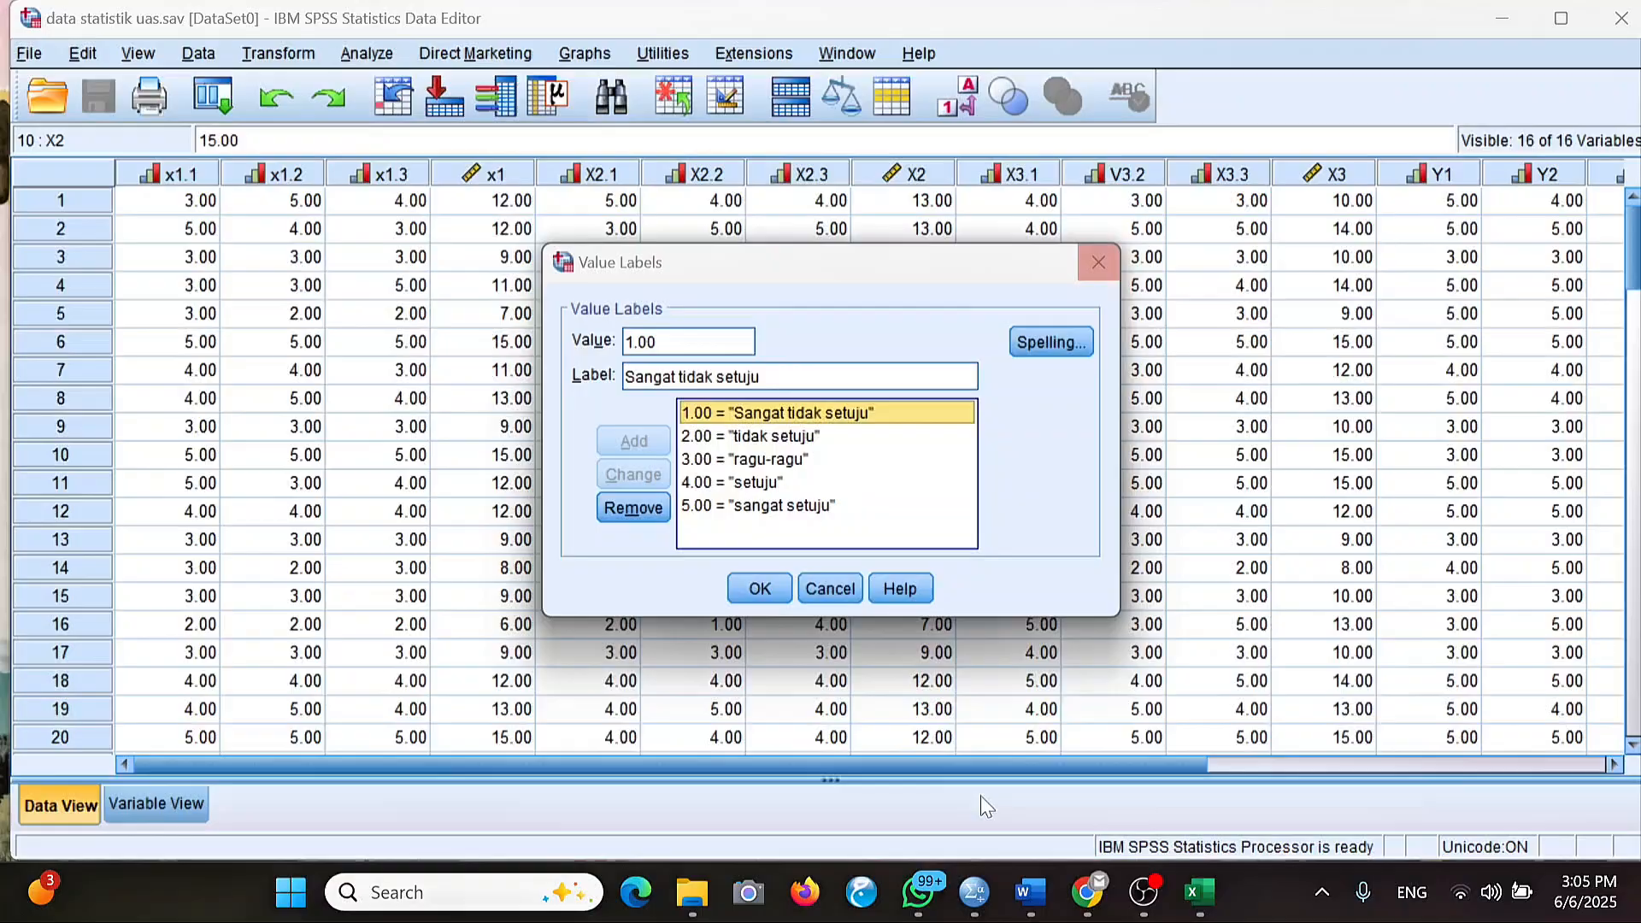
click(981, 797)
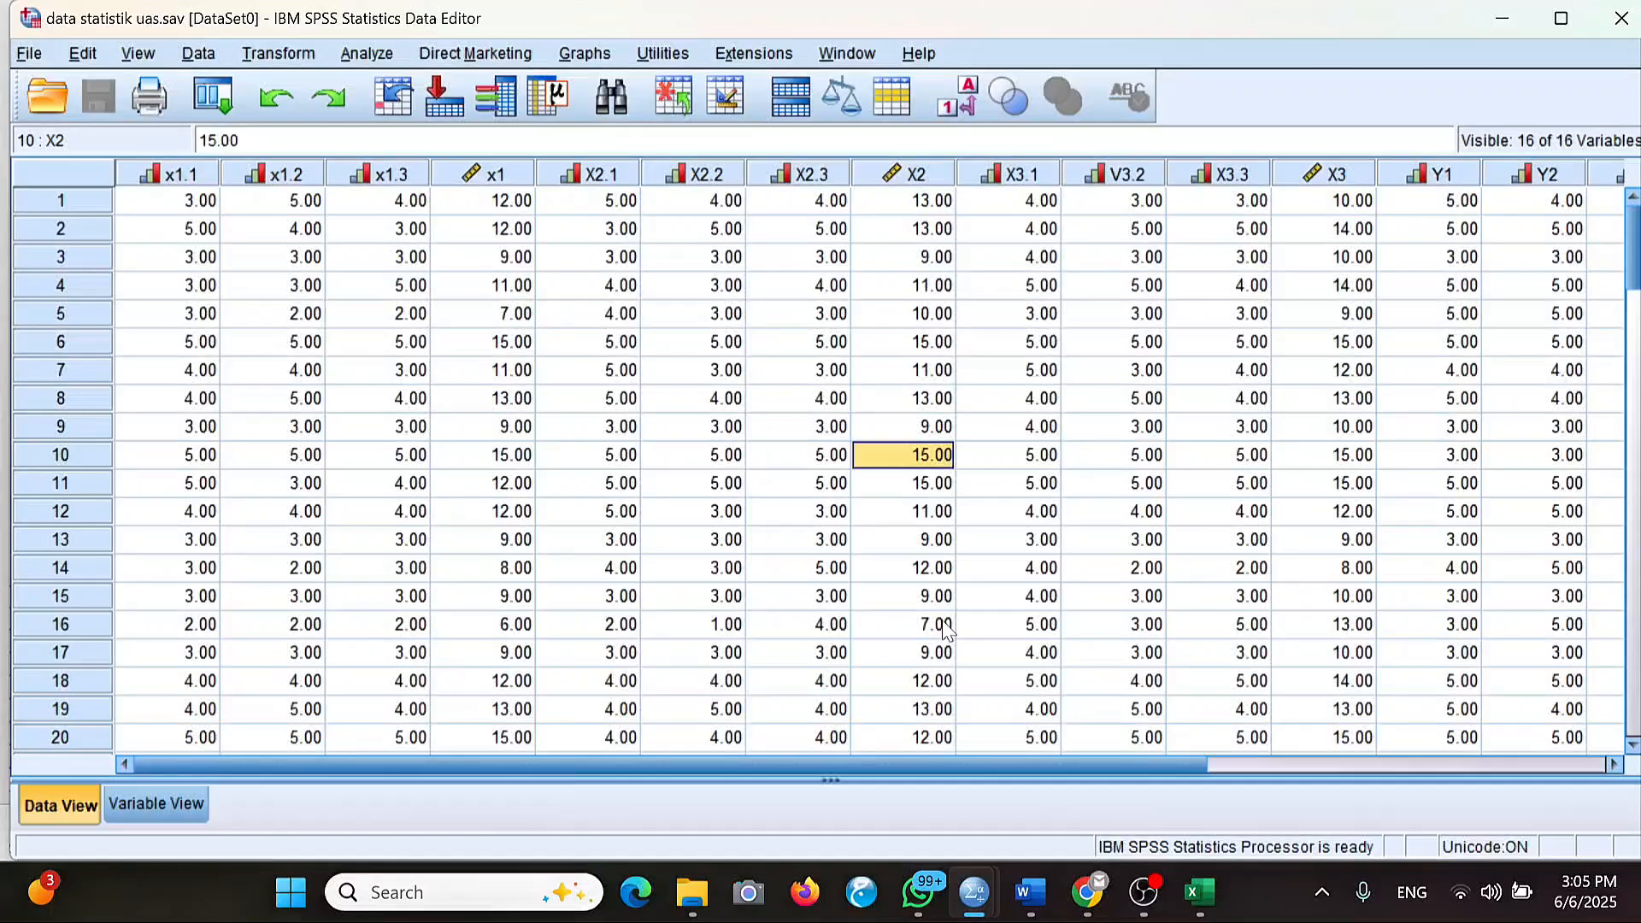
click(367, 54)
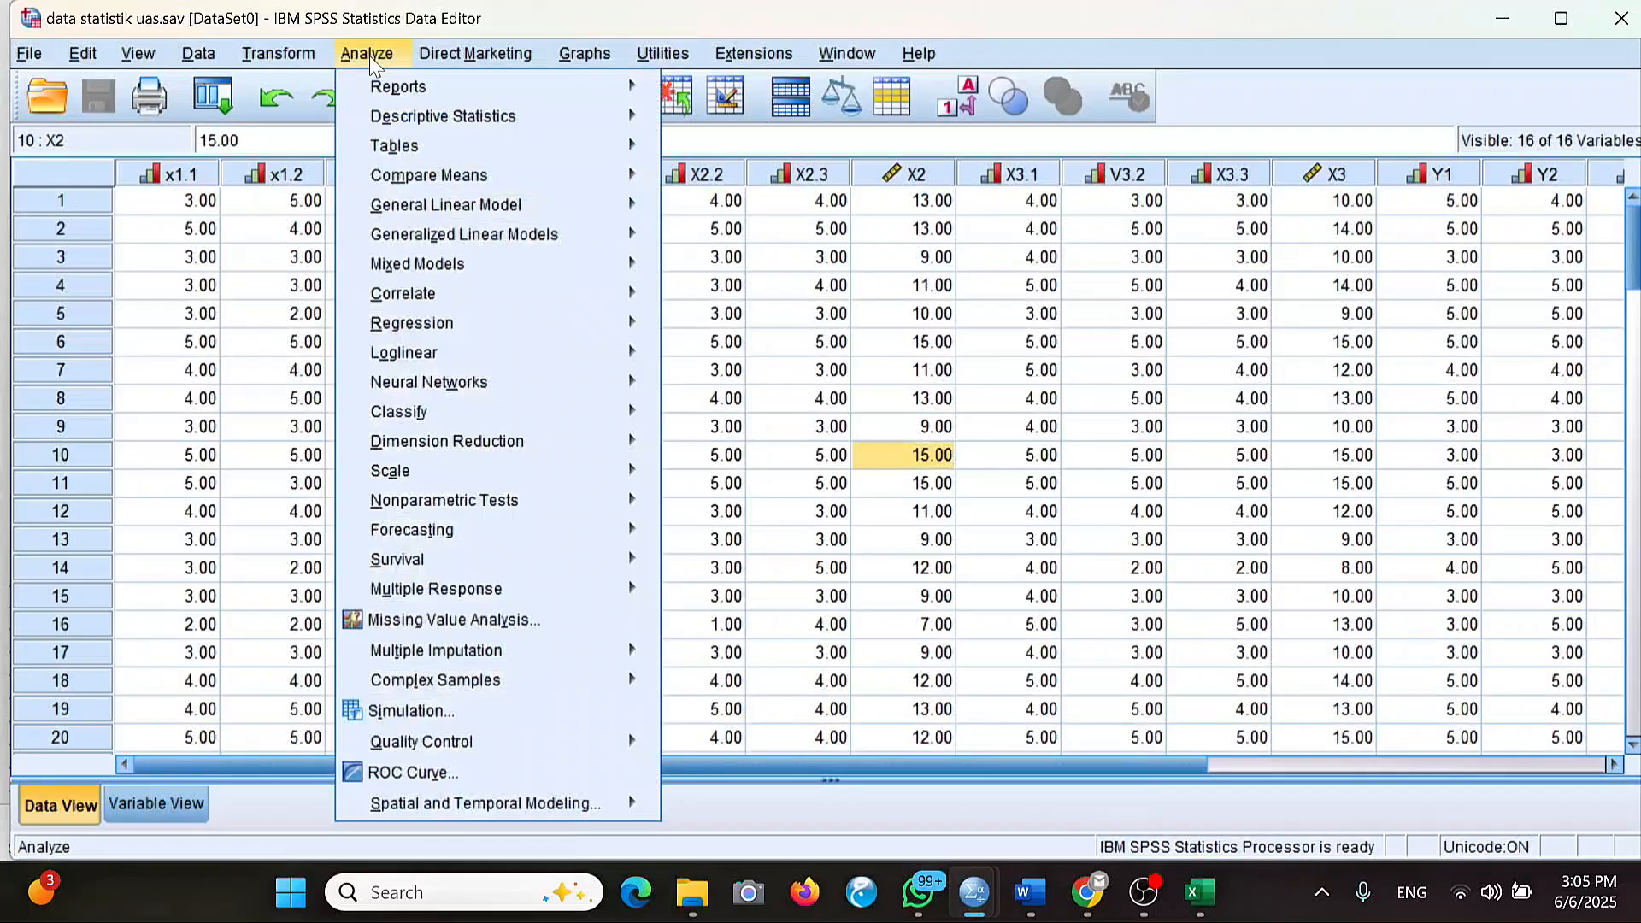
mouse_move(518, 448)
mouse_move(430, 470)
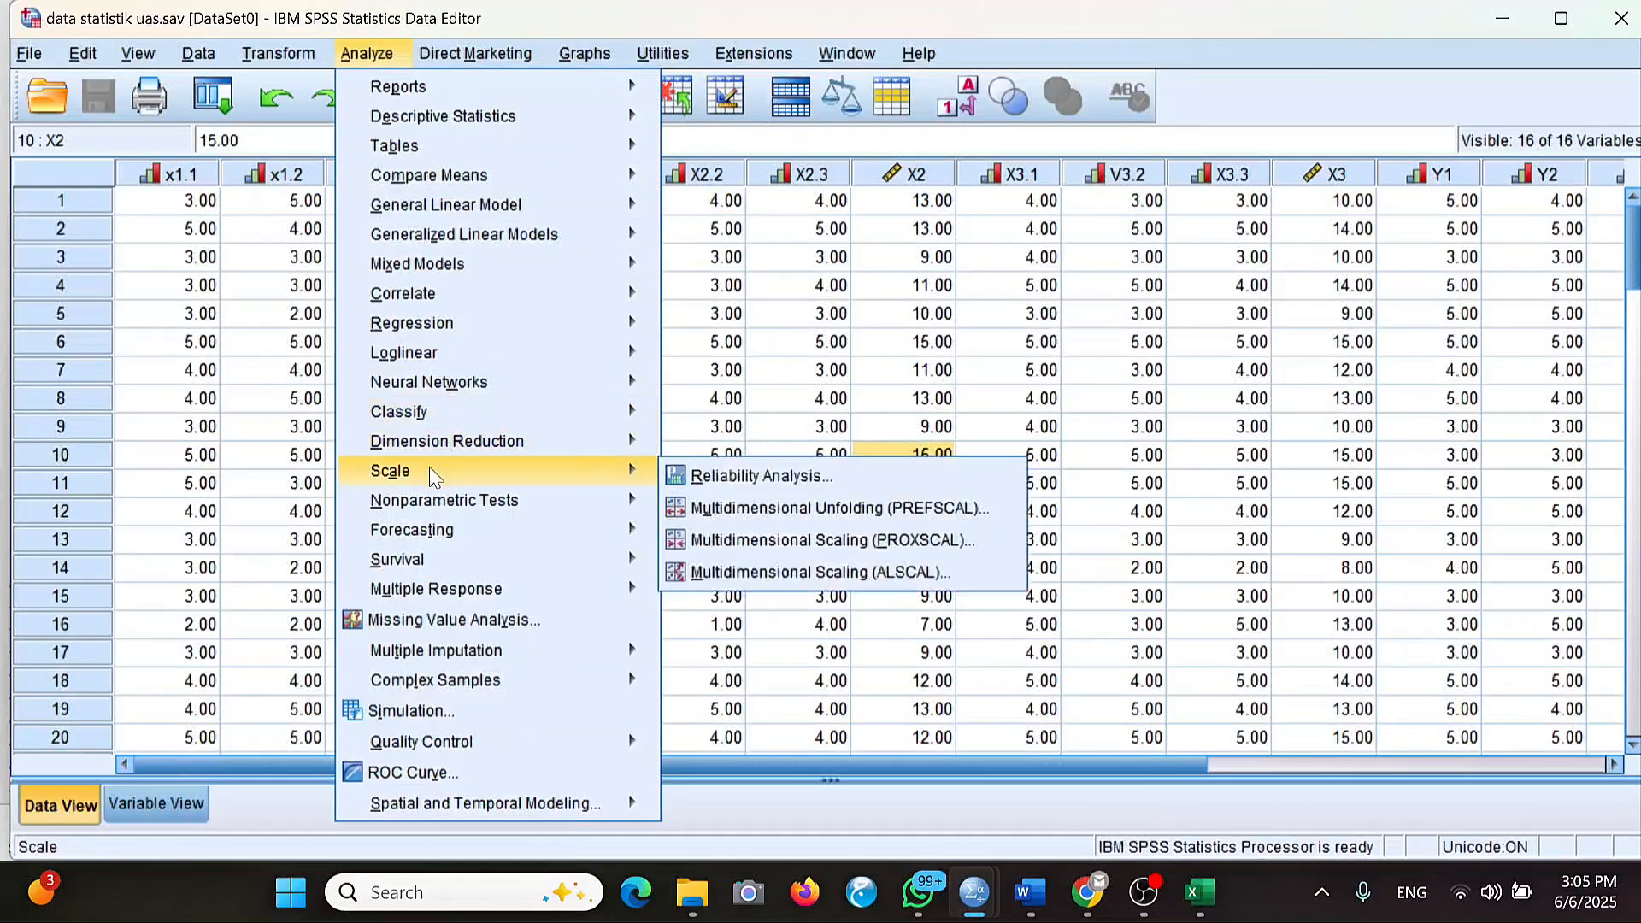
mouse_move(598, 441)
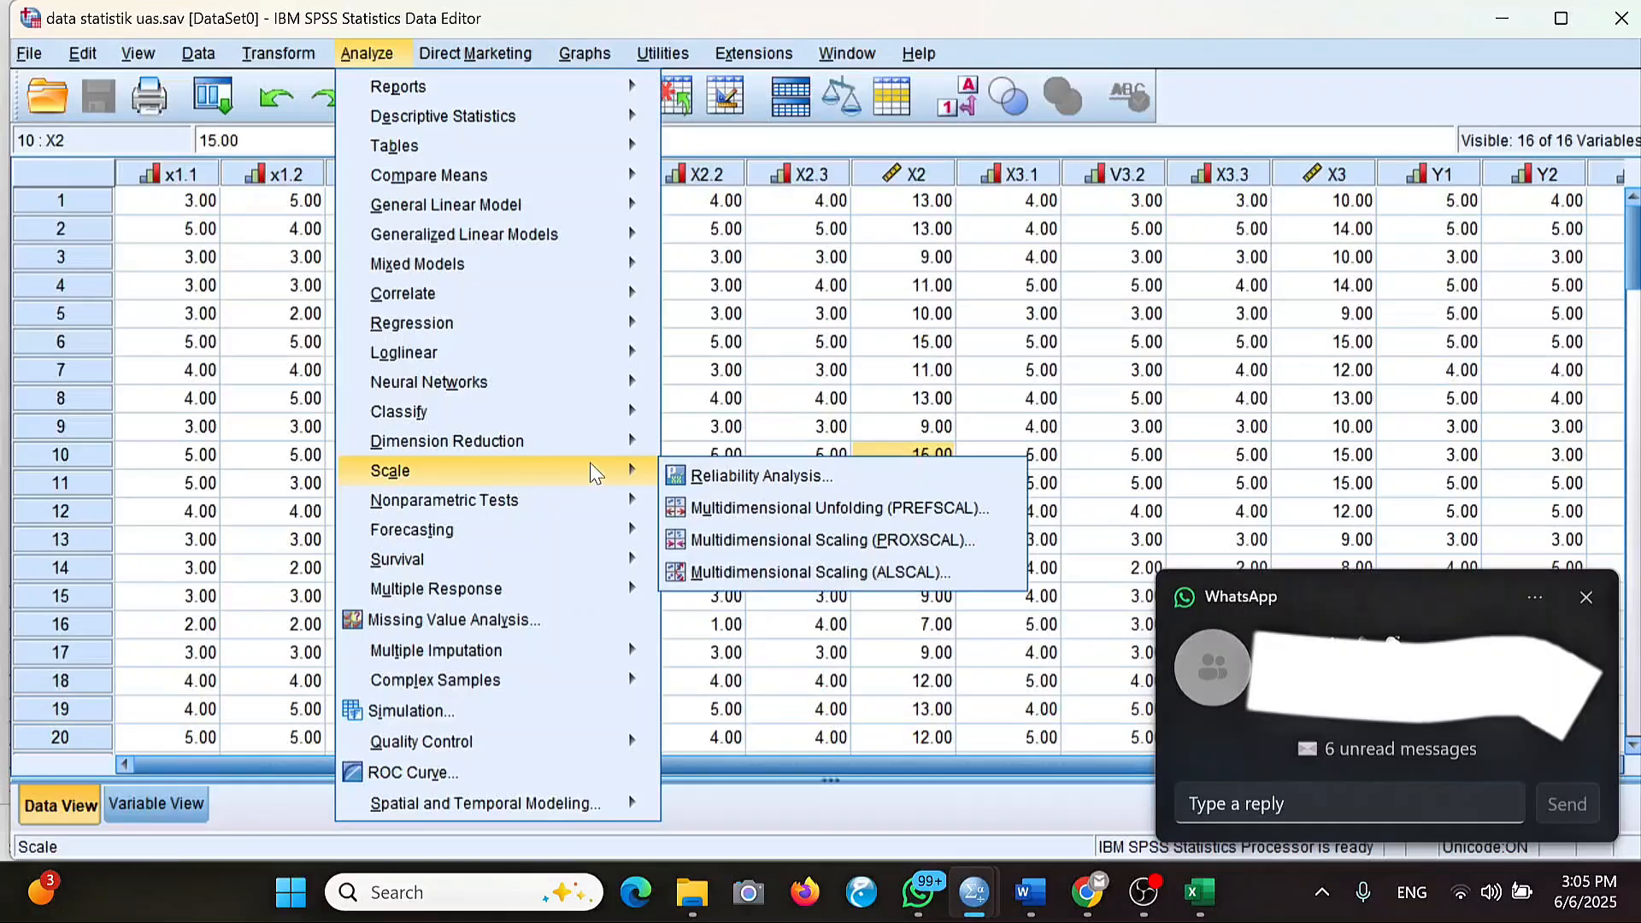
click(708, 475)
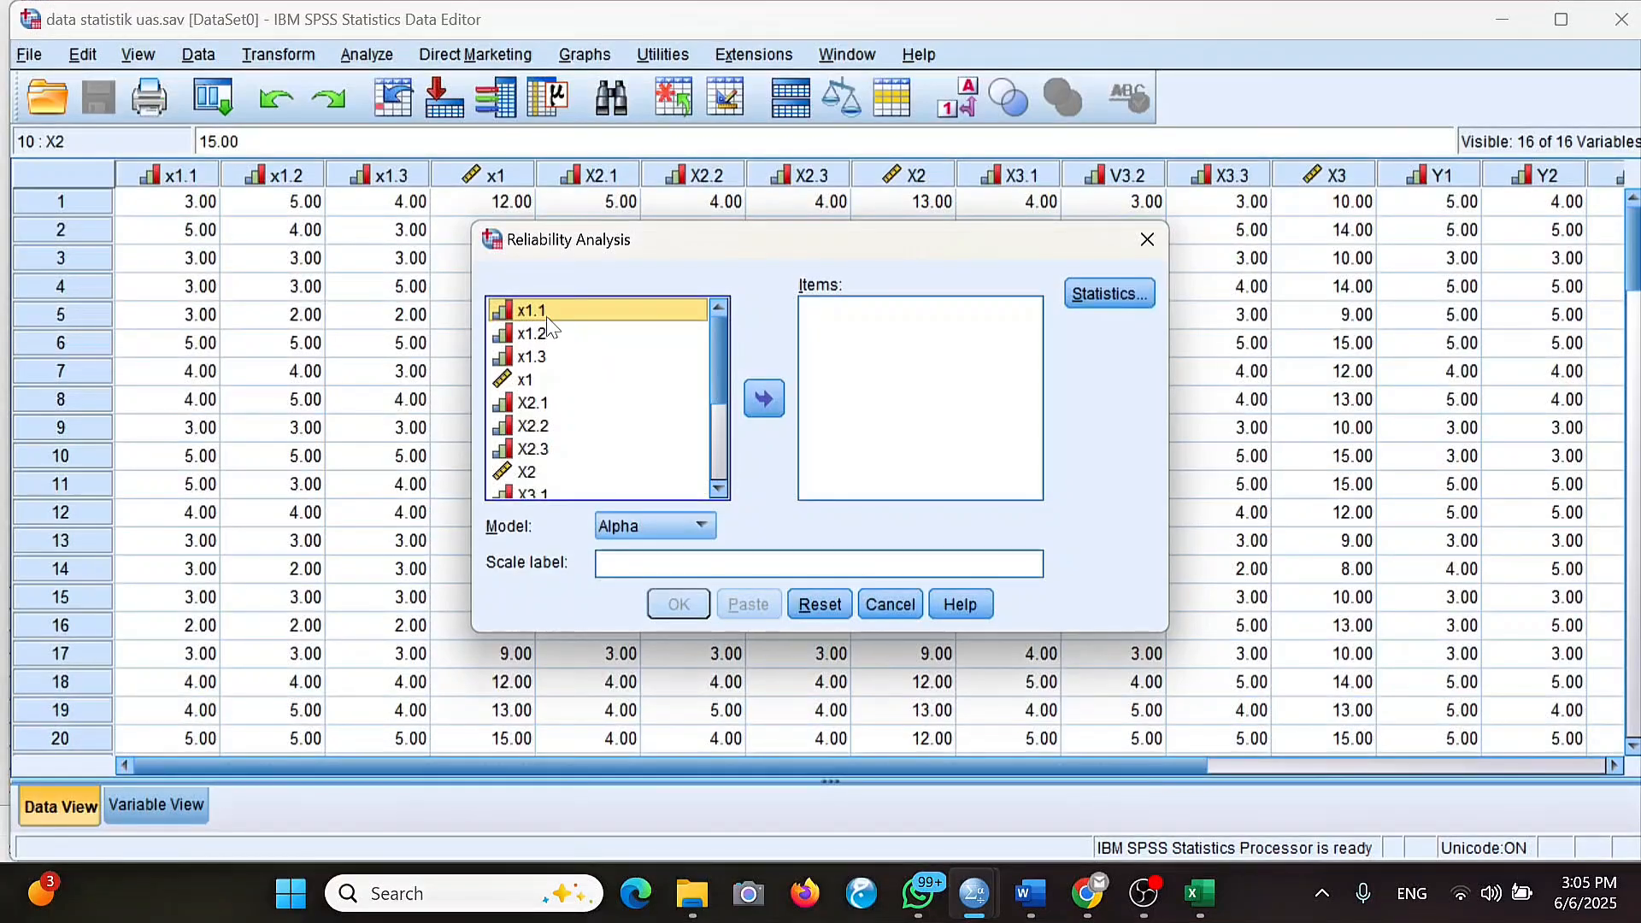
Run an Alpha-model reliability analysis on items x1.1, x1.2 and x1.3 and review the resulting output tables.
ctrl+click(547, 316)
click(545, 315)
ctrl+click(547, 336)
ctrl+click(545, 359)
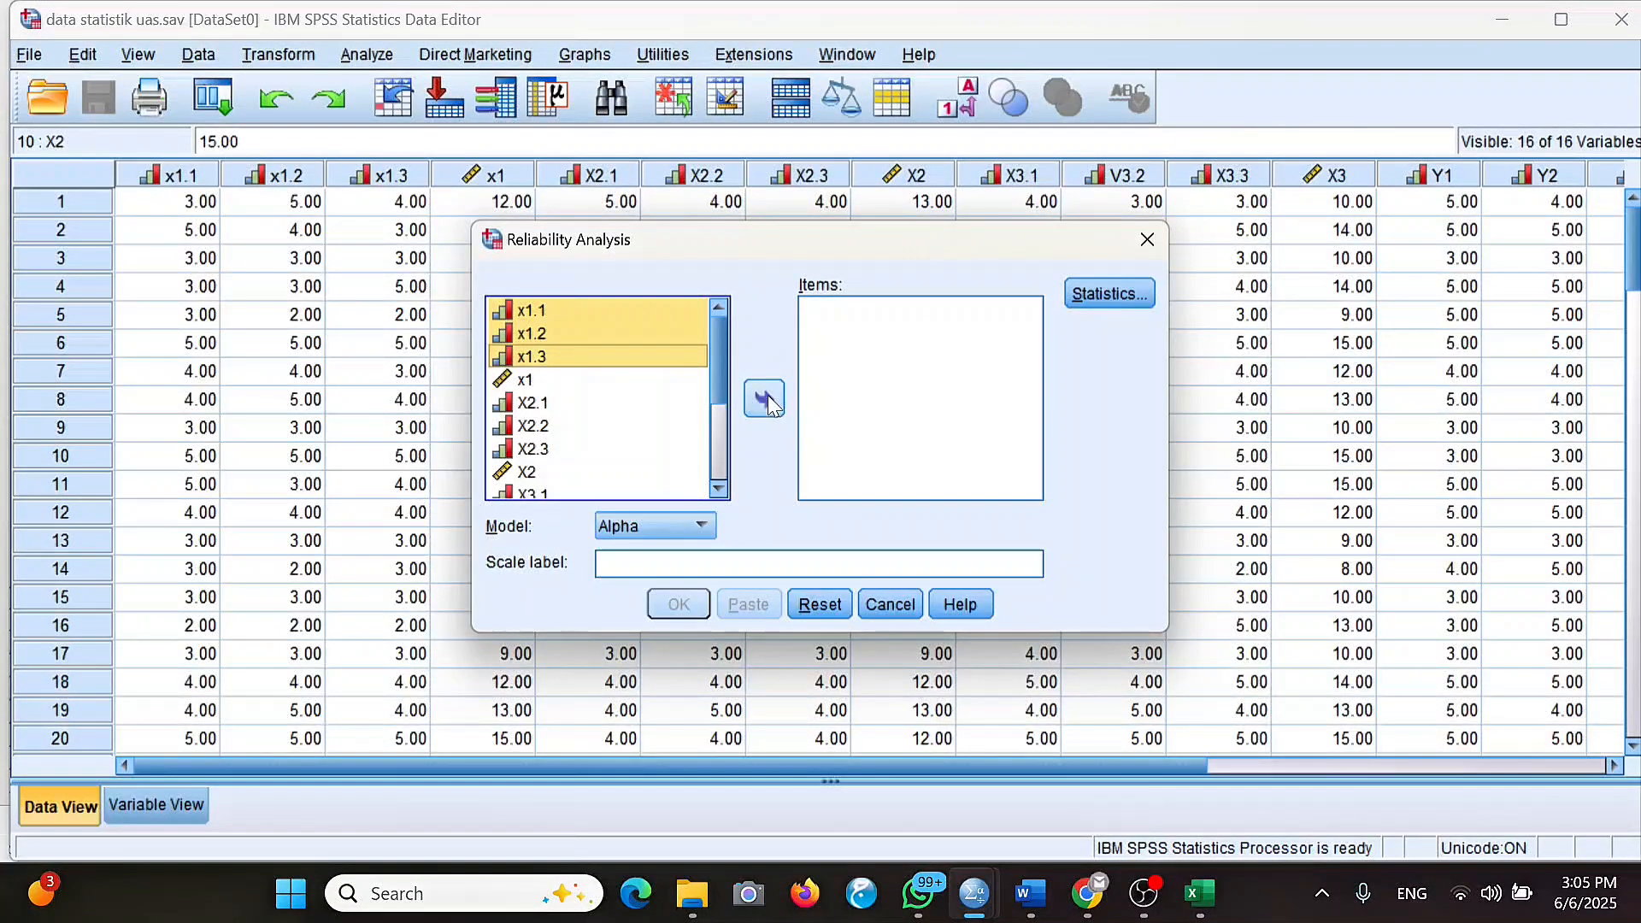
click(765, 397)
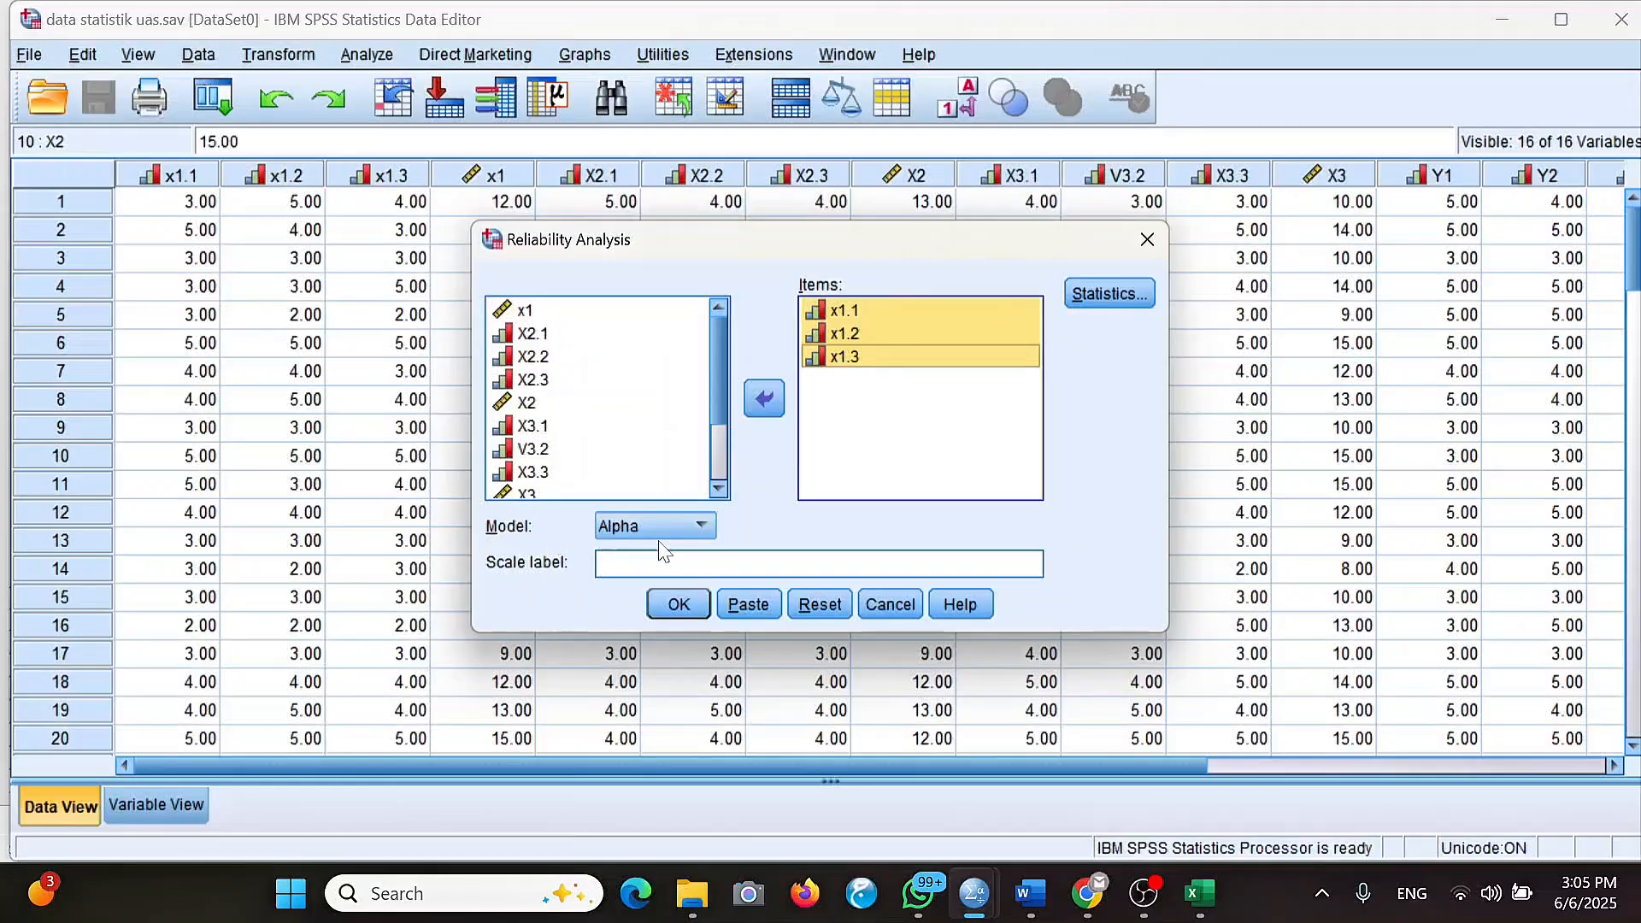
click(692, 608)
scroll(1115, 496, down, 3)
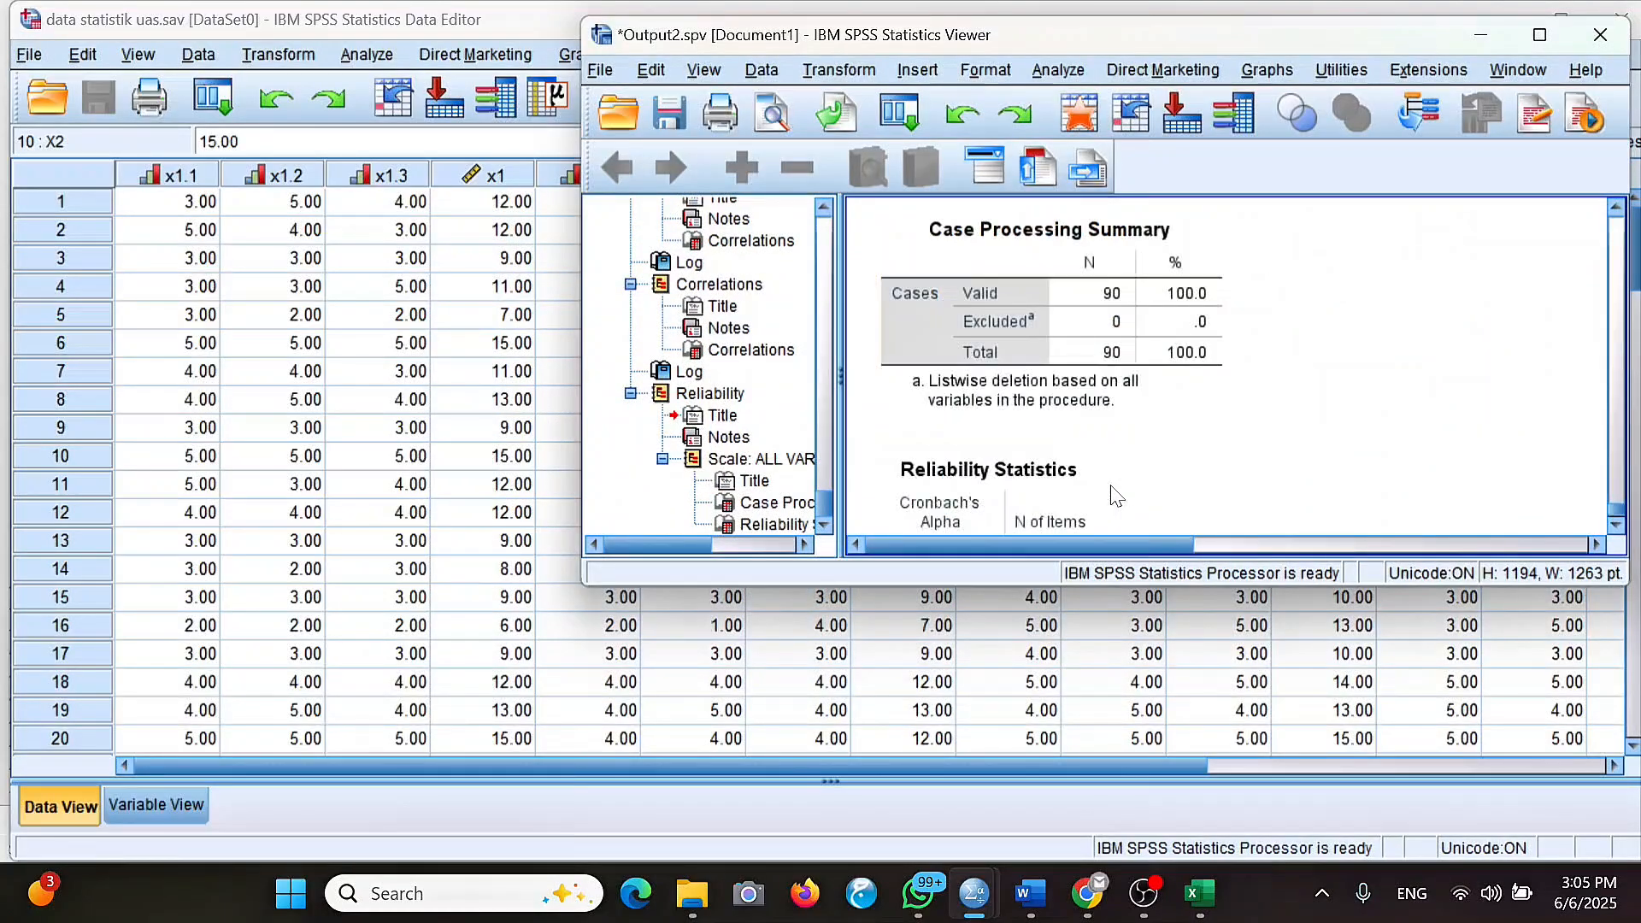
scroll(1115, 496, up, 1)
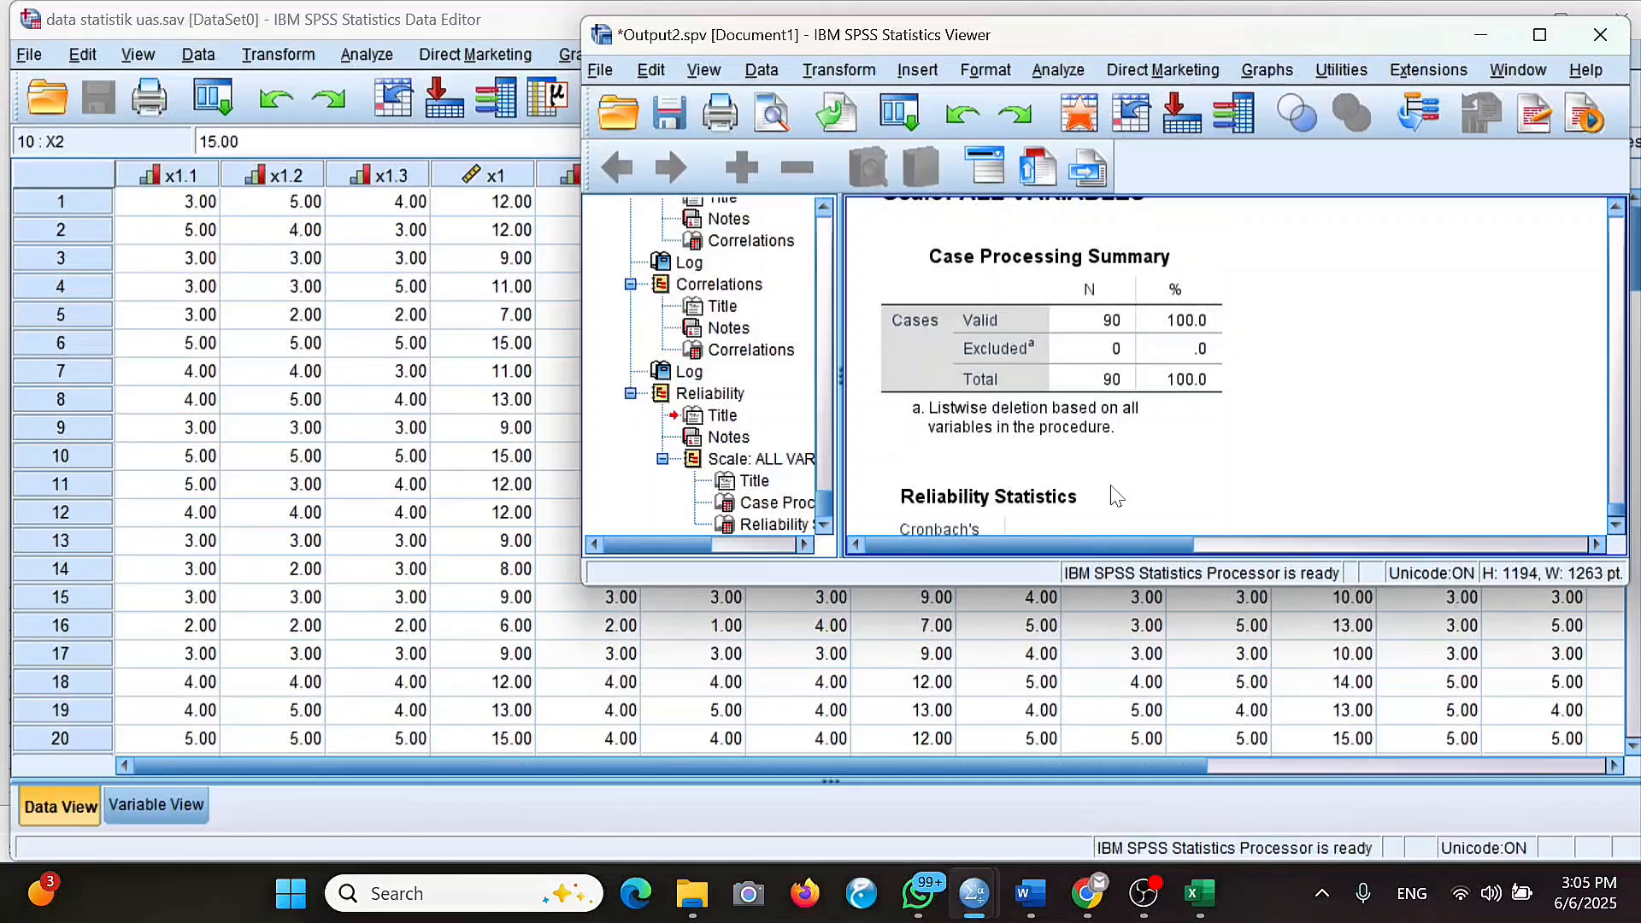
scroll(1115, 496, down, 2)
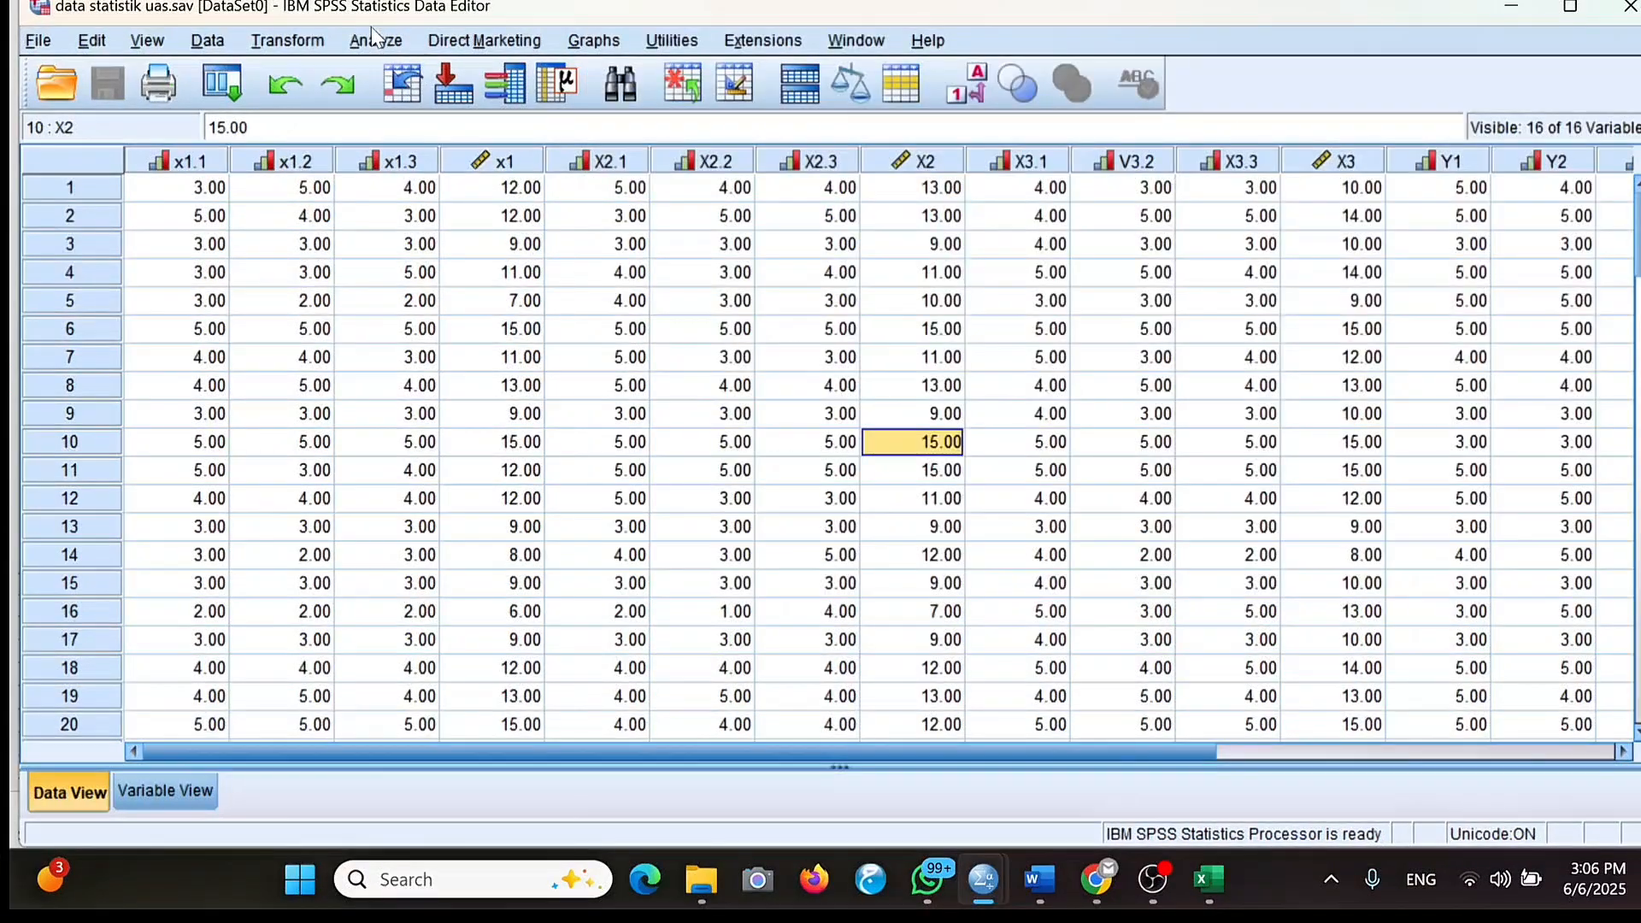
Reopen Reliability Analysis from the Data Editor and remove x1.1, x1.2 and x1.3 from the analysed items.
click(368, 52)
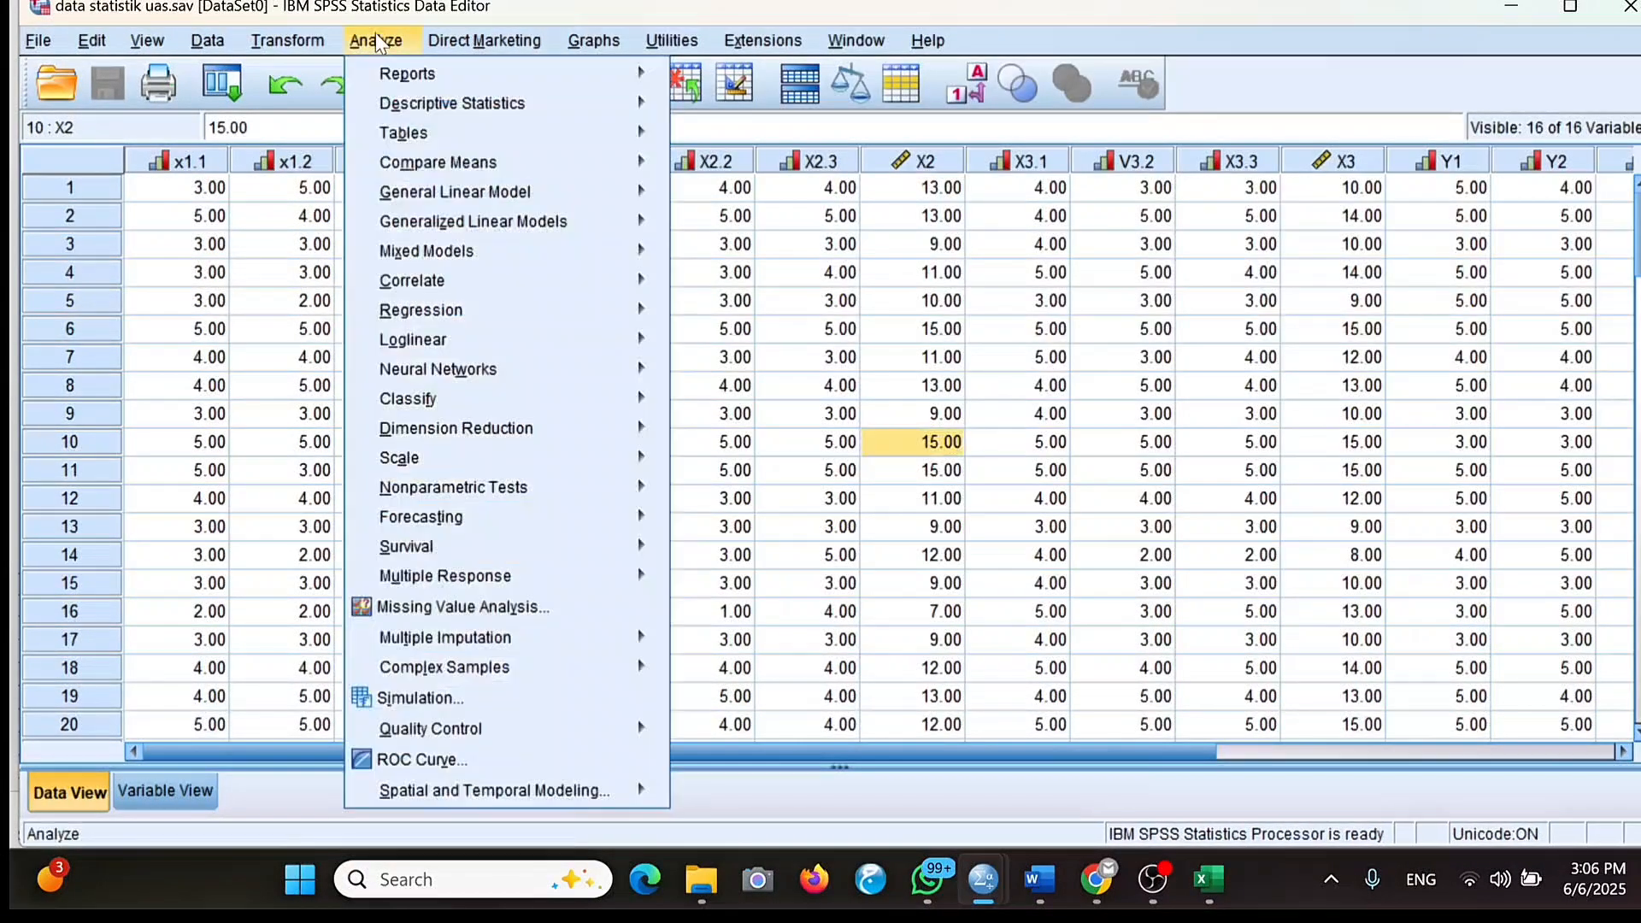
mouse_move(524, 453)
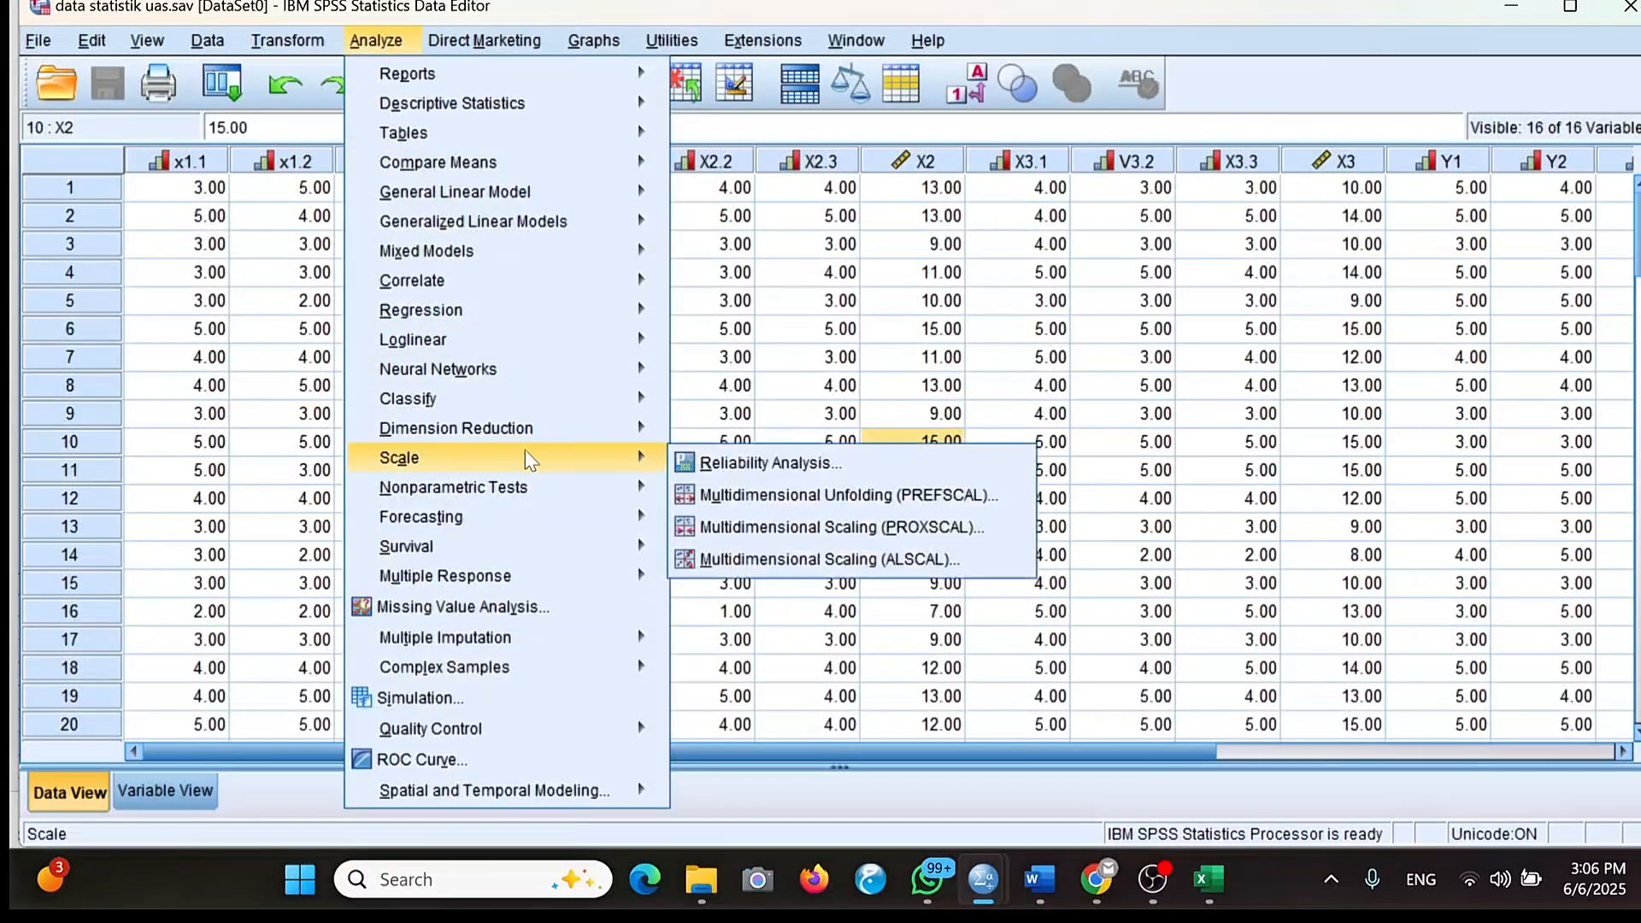
click(706, 464)
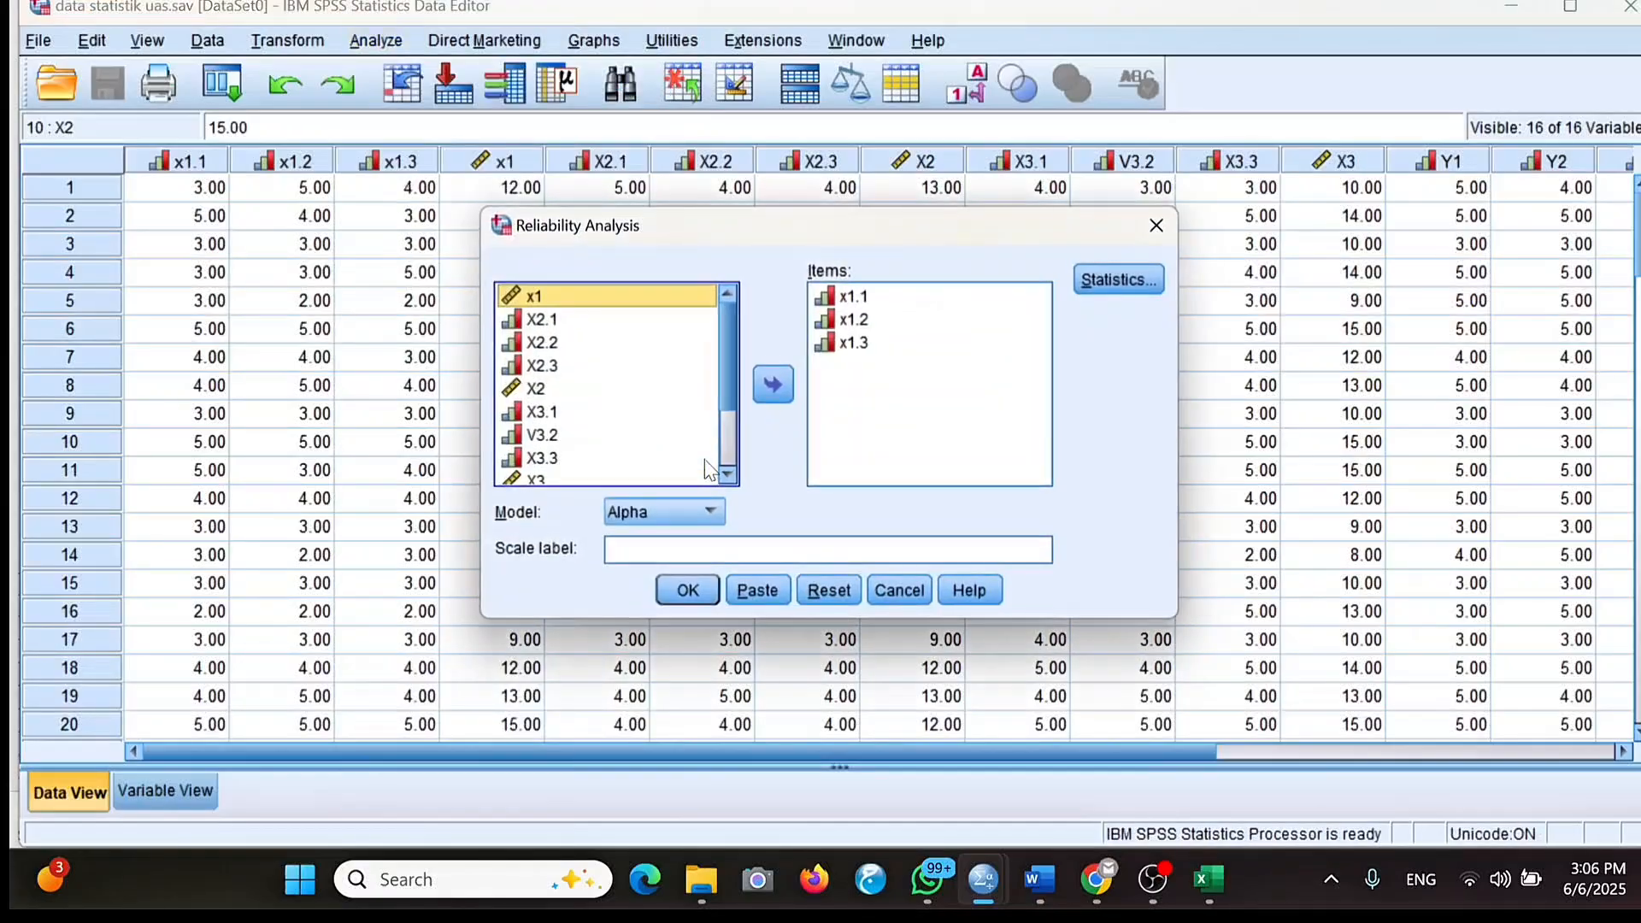
click(845, 305)
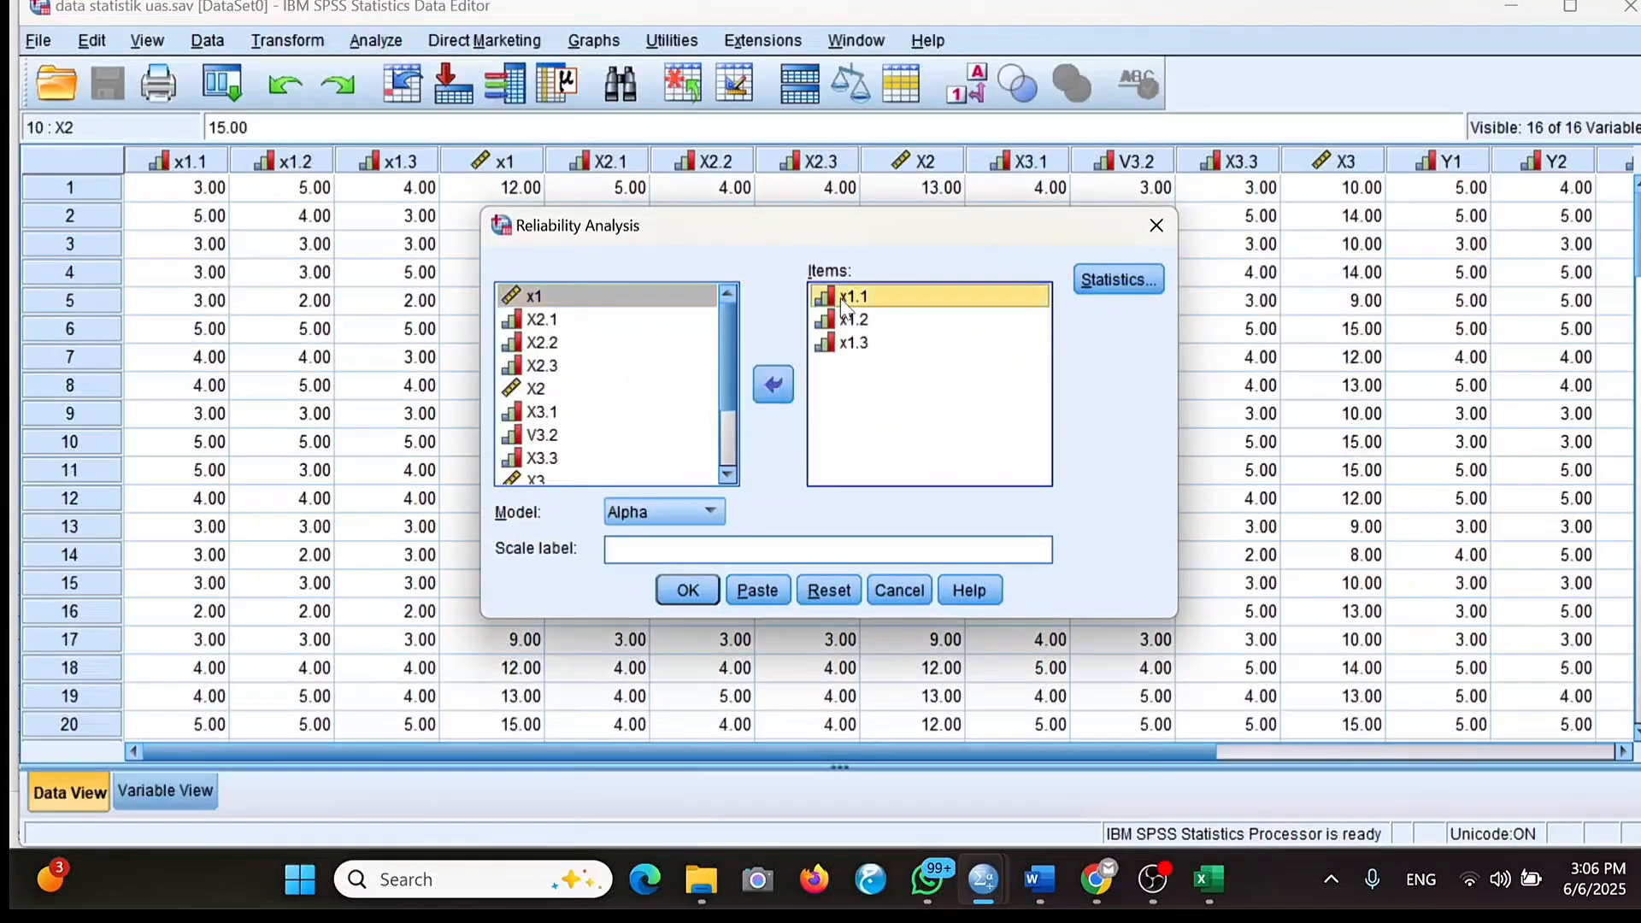
shift+click(851, 344)
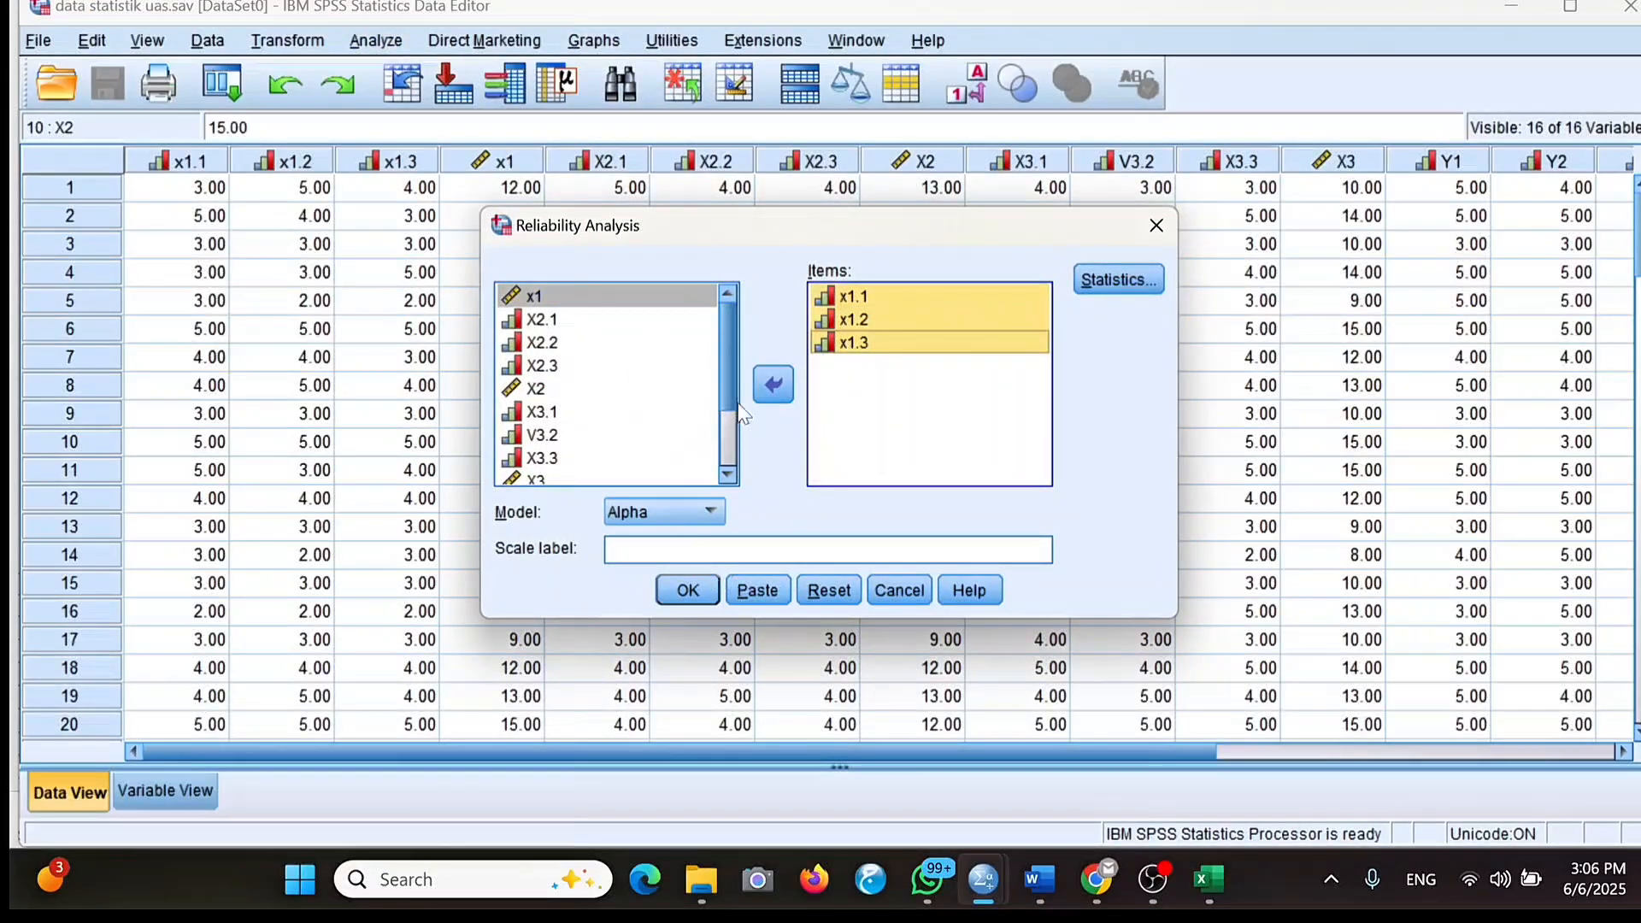
click(774, 385)
Run the Alpha-model reliability analysis on items X2.1, X2.2 and X2.3.
click(546, 400)
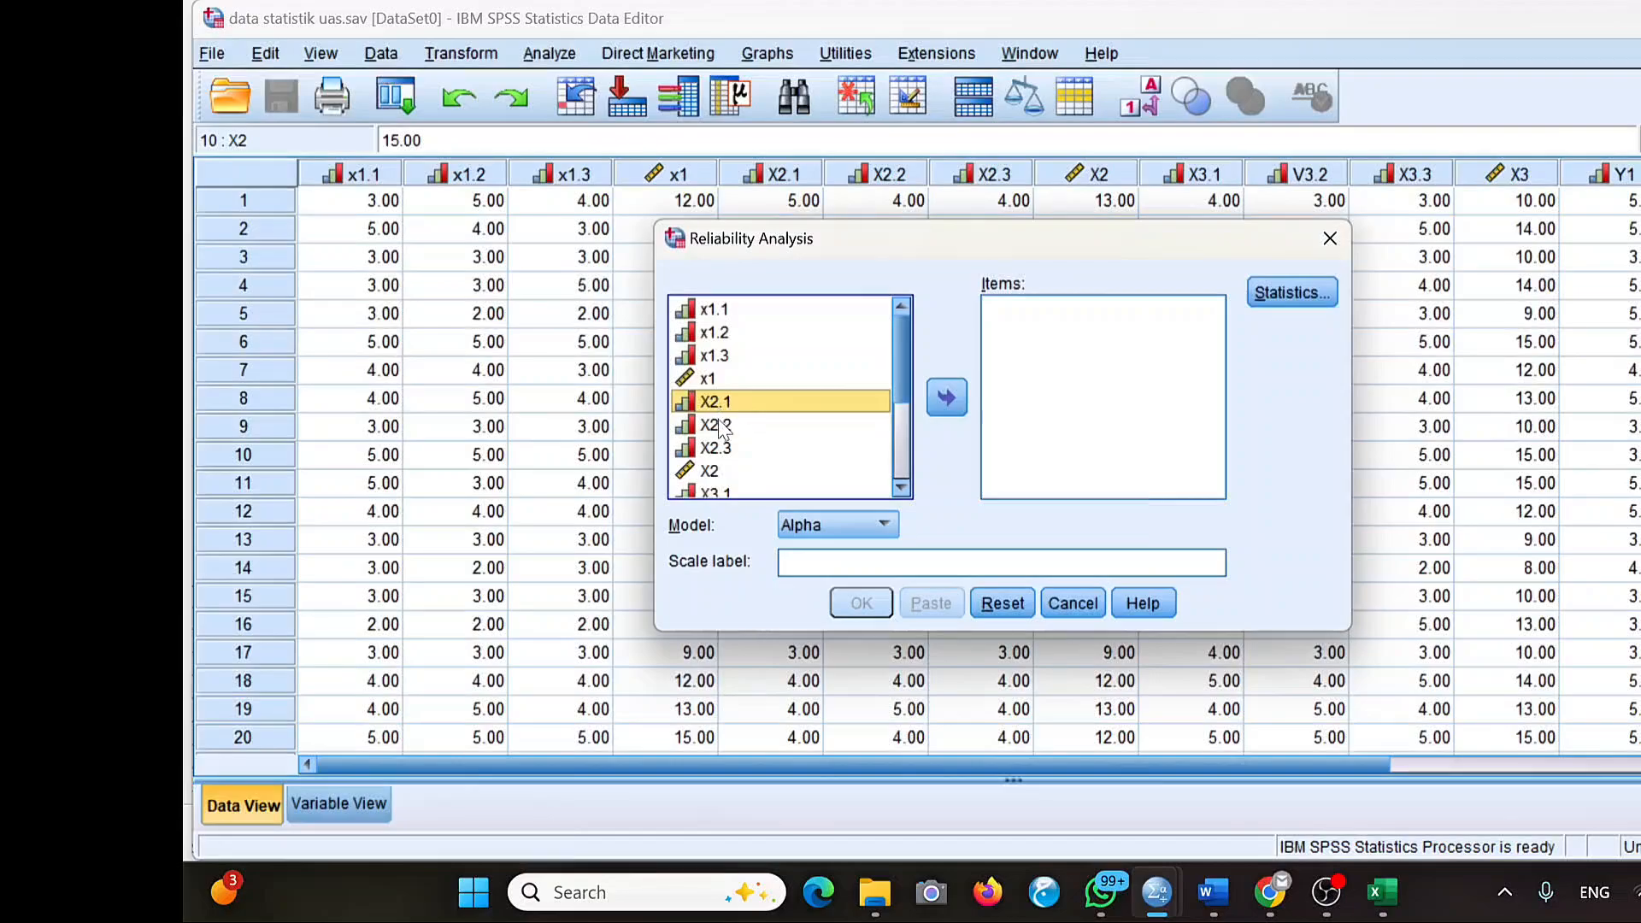
shift+click(720, 425)
shift+click(720, 447)
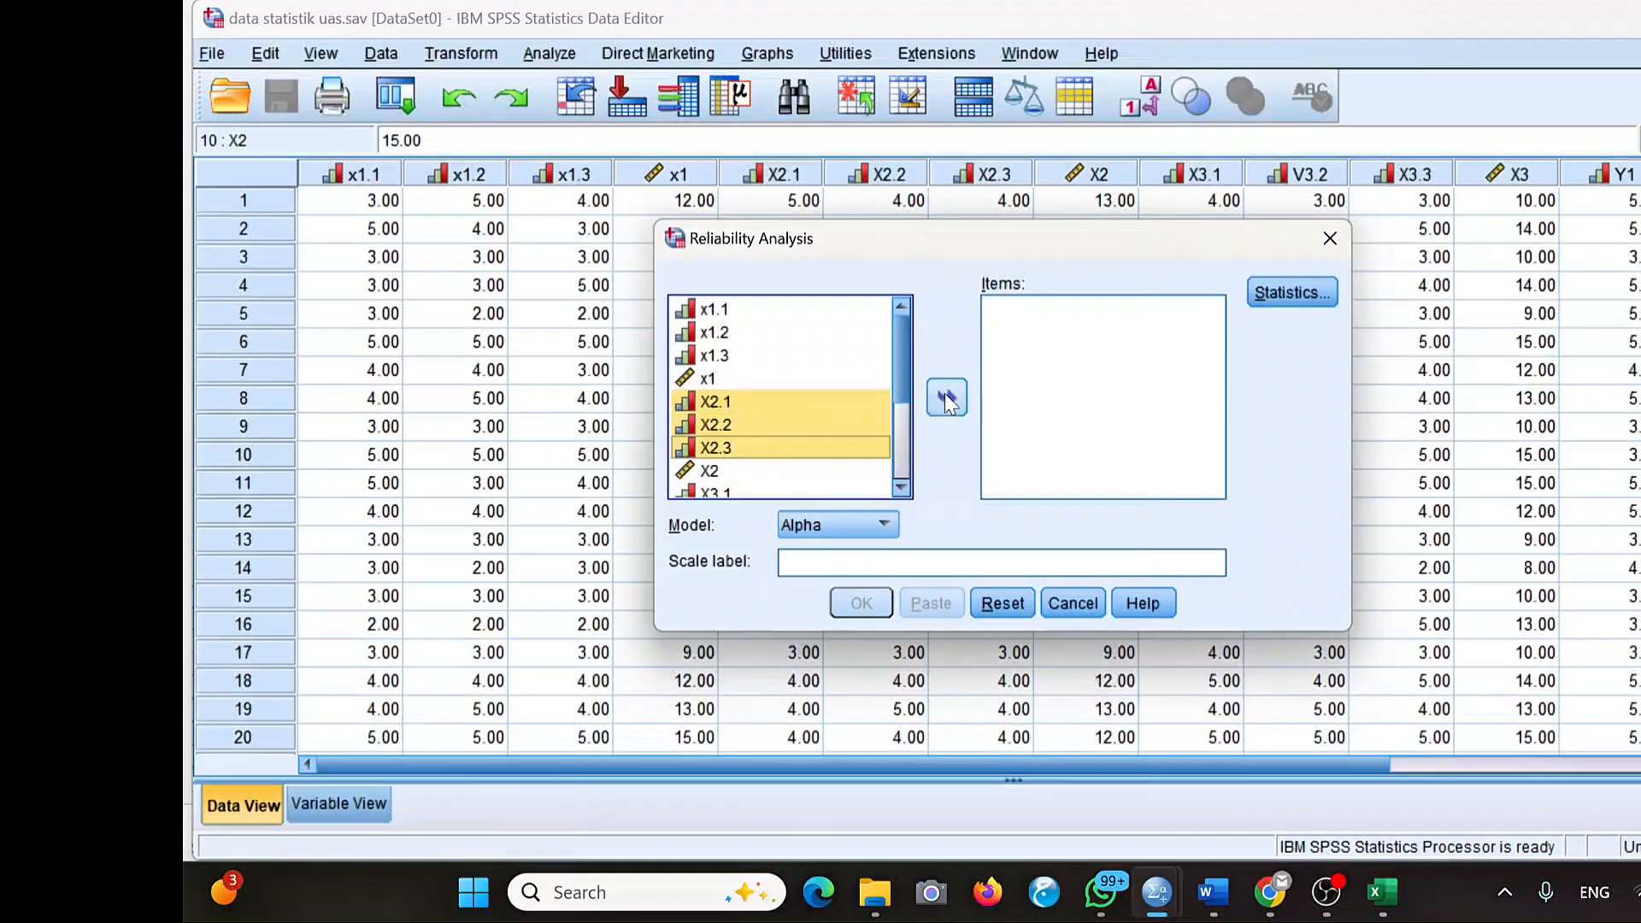
click(945, 395)
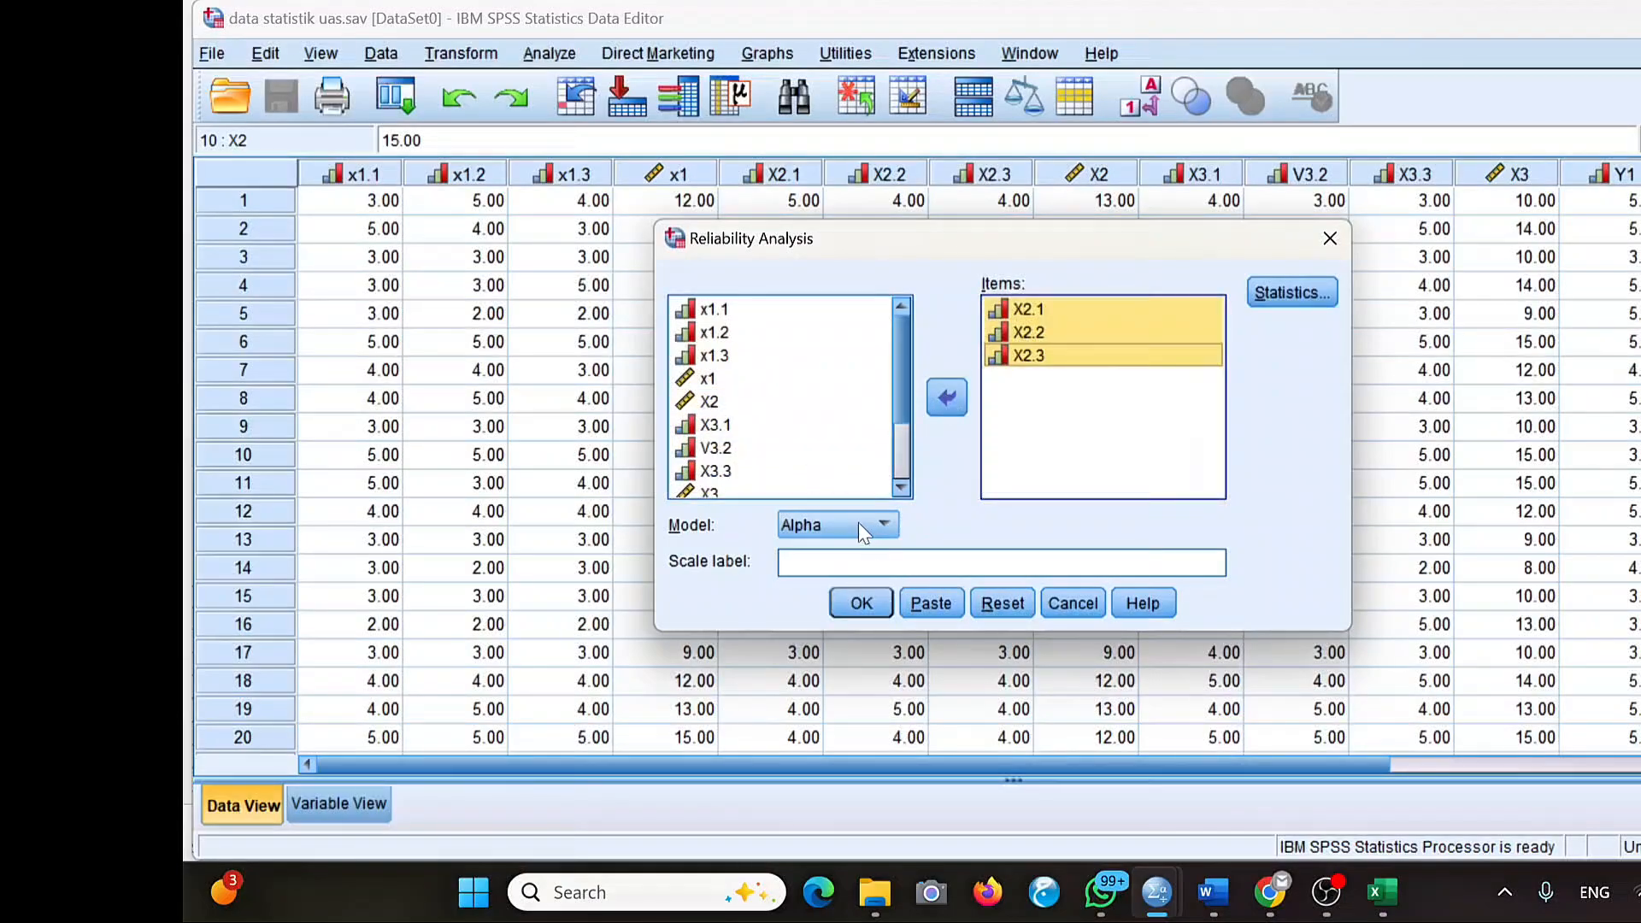
click(846, 598)
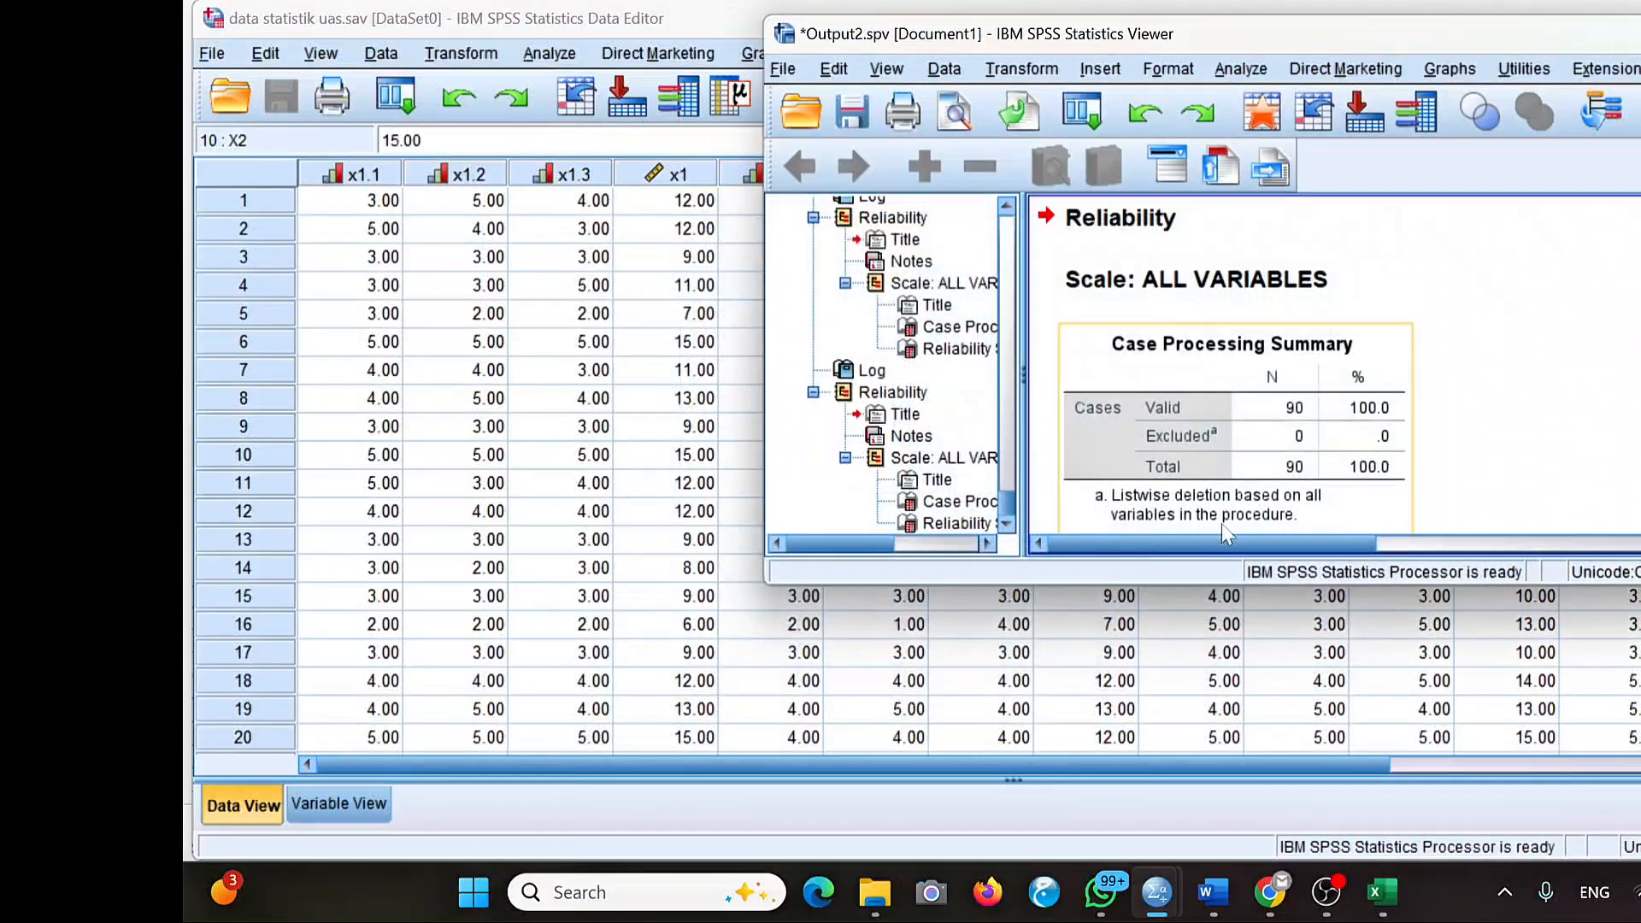
Return to the Data Editor, reopen Reliability Analysis and remove X2.1, X2.2 and X2.3 from the analysed items.
click(651, 462)
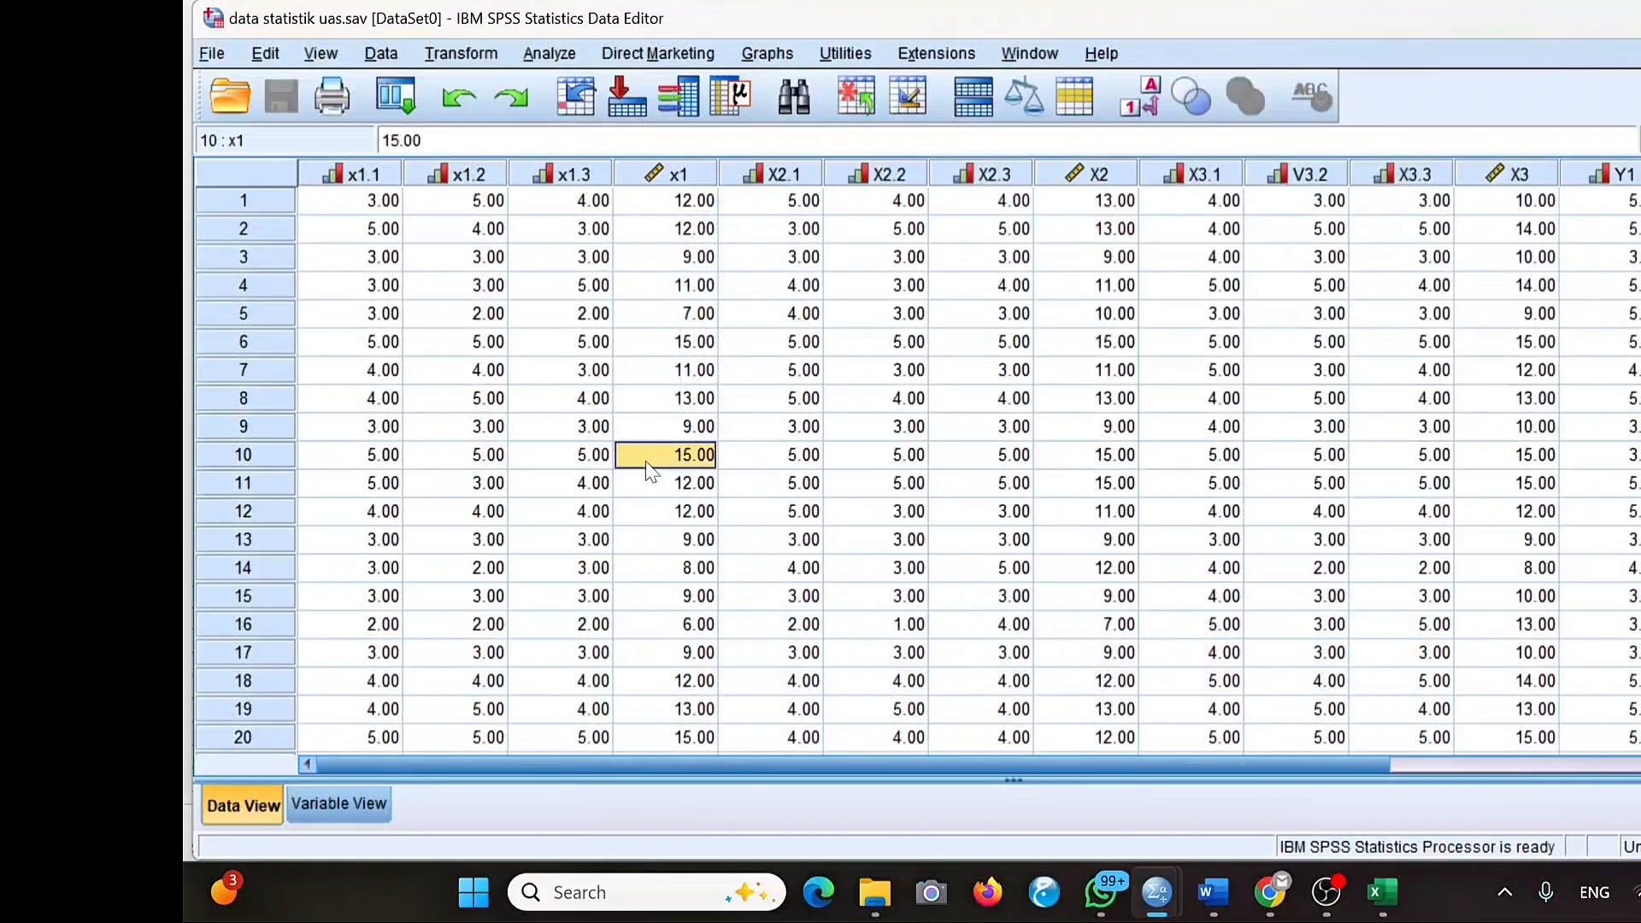
click(550, 54)
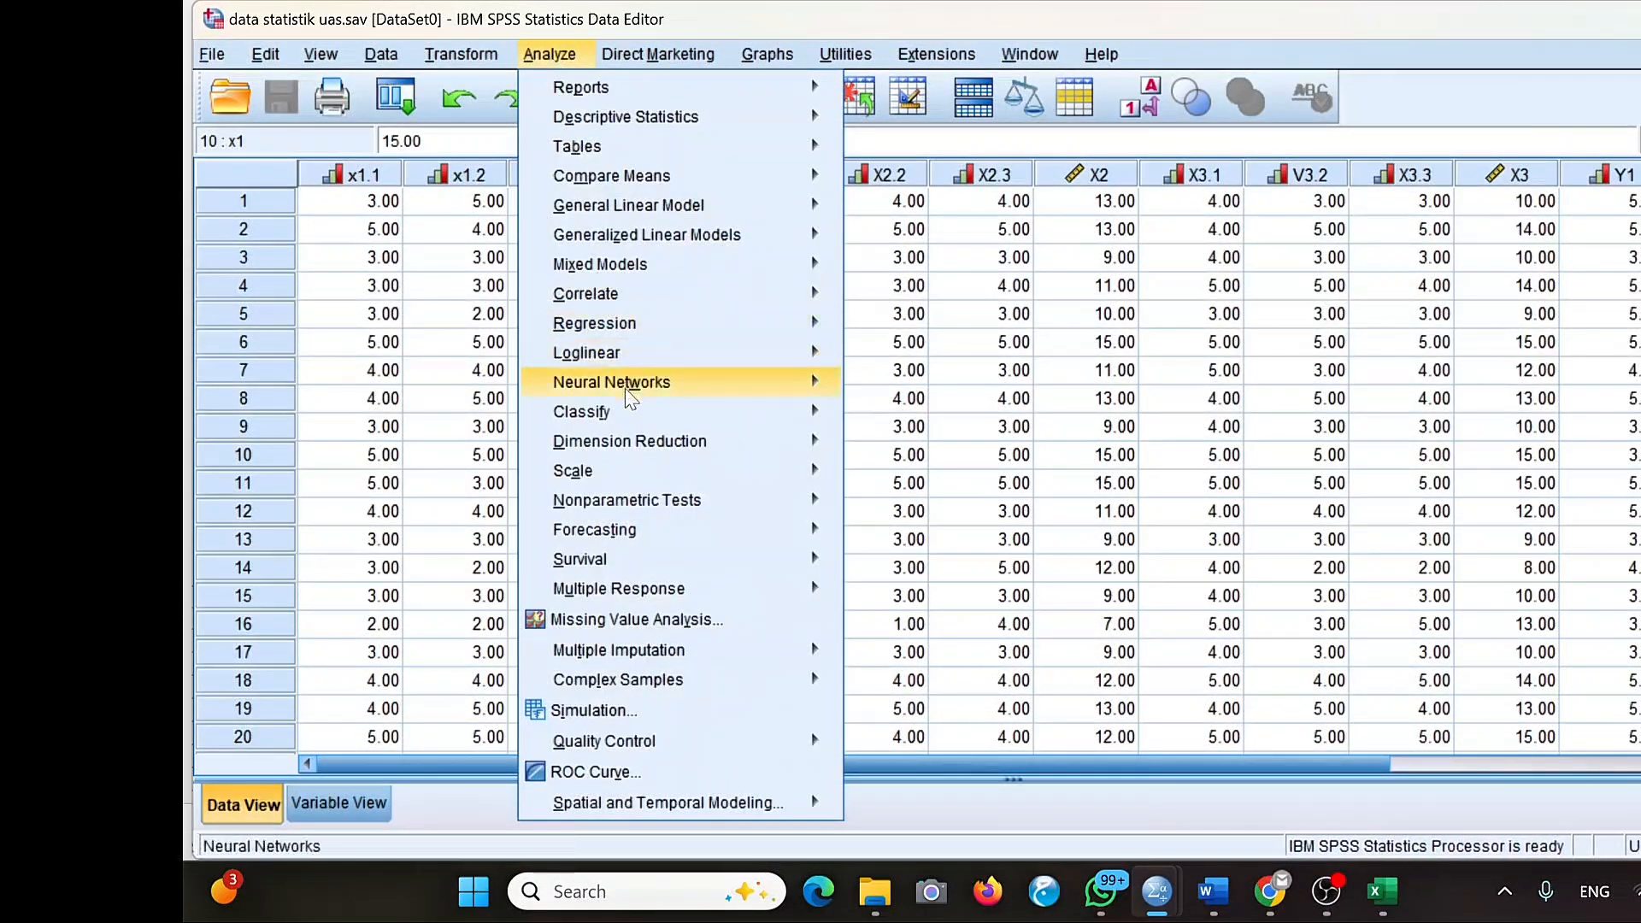
mouse_move(769, 443)
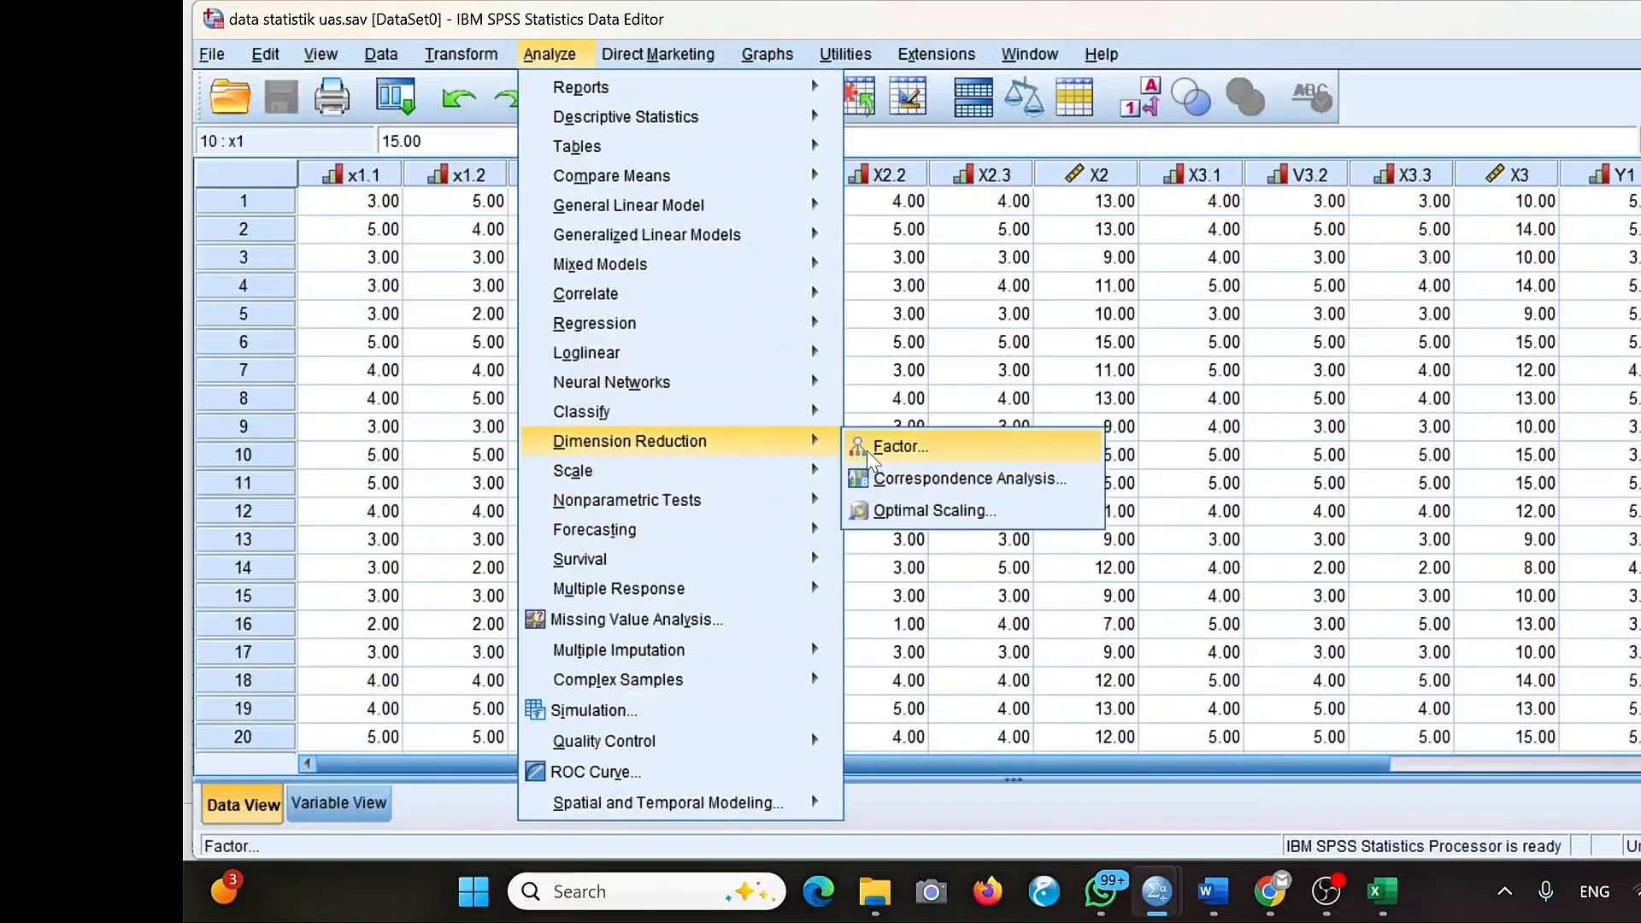
mouse_move(812, 470)
click(866, 476)
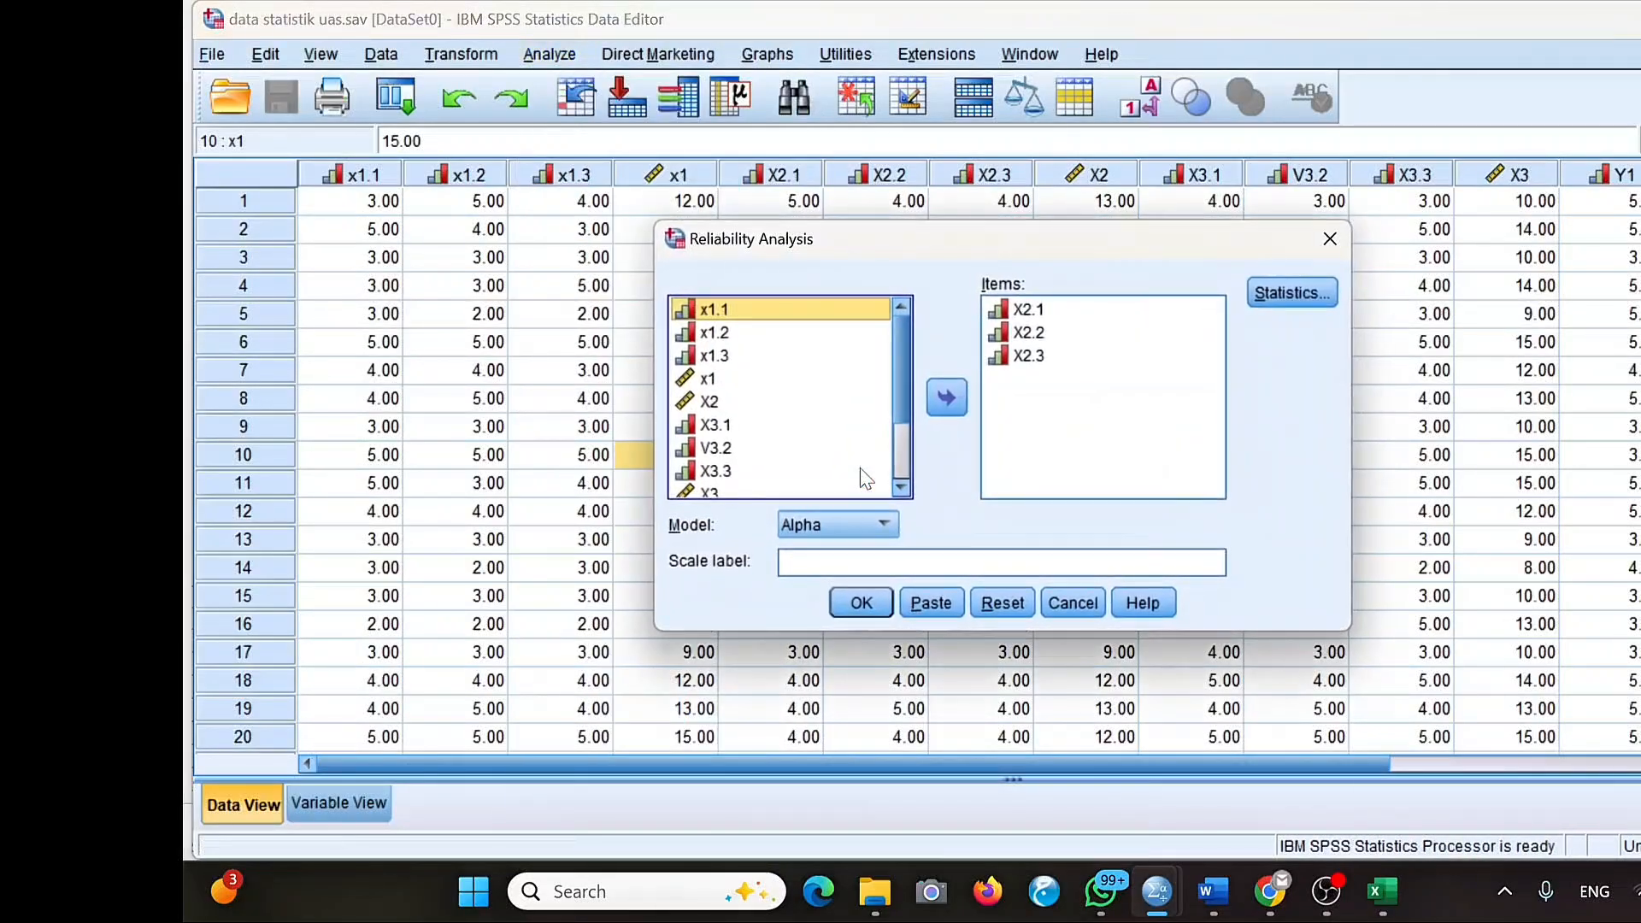
click(1026, 339)
key(ctrl+a)
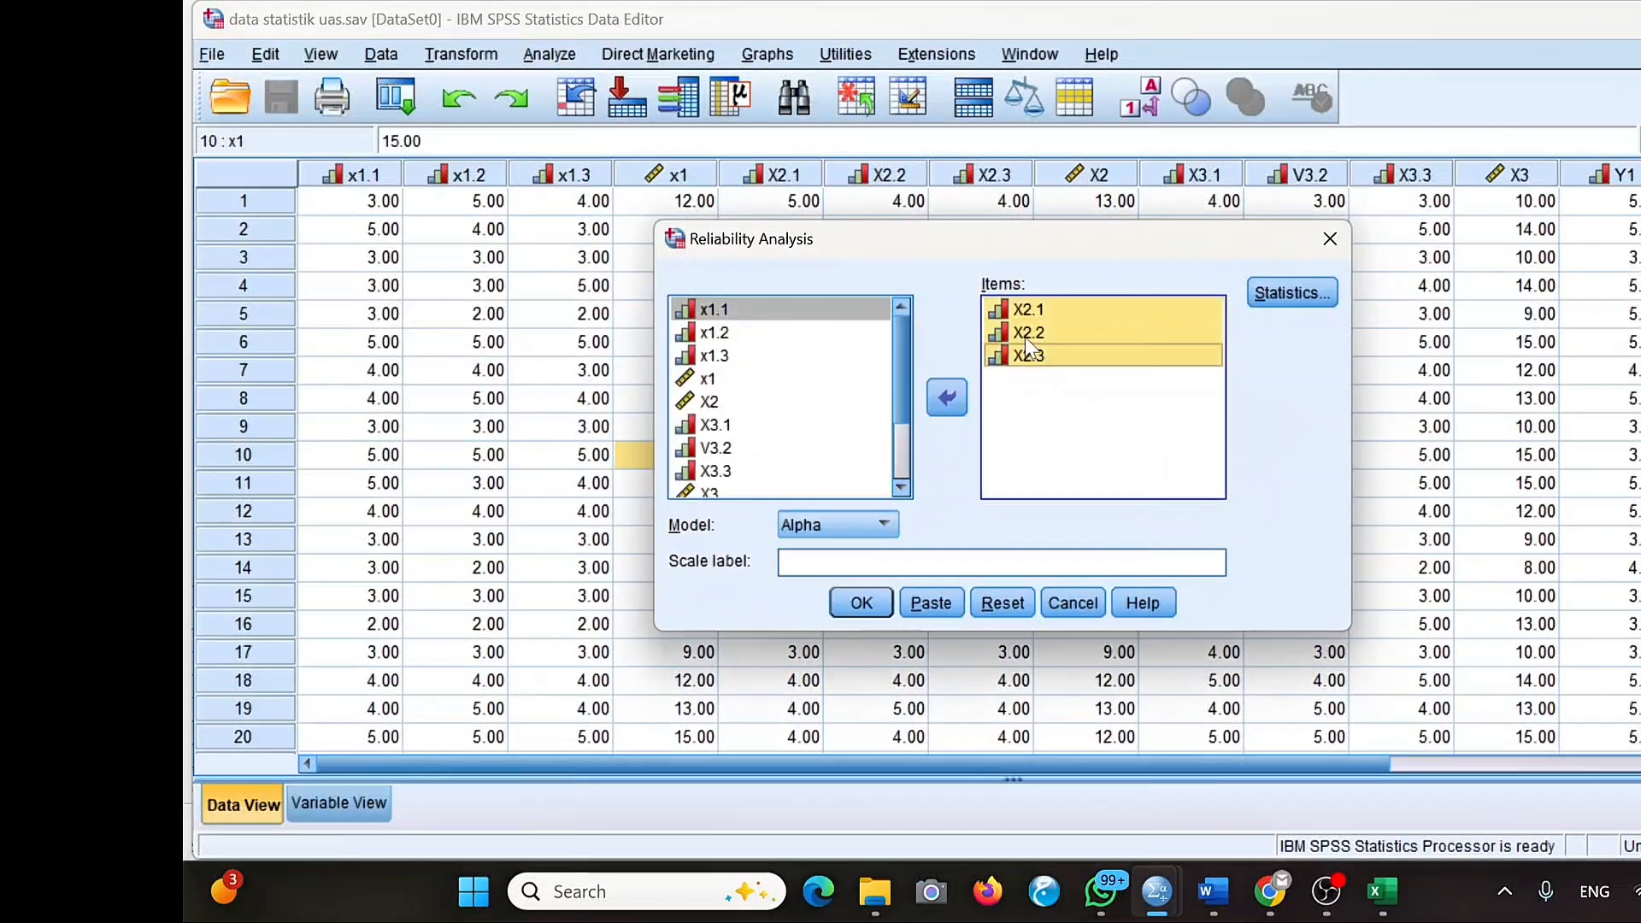
click(950, 399)
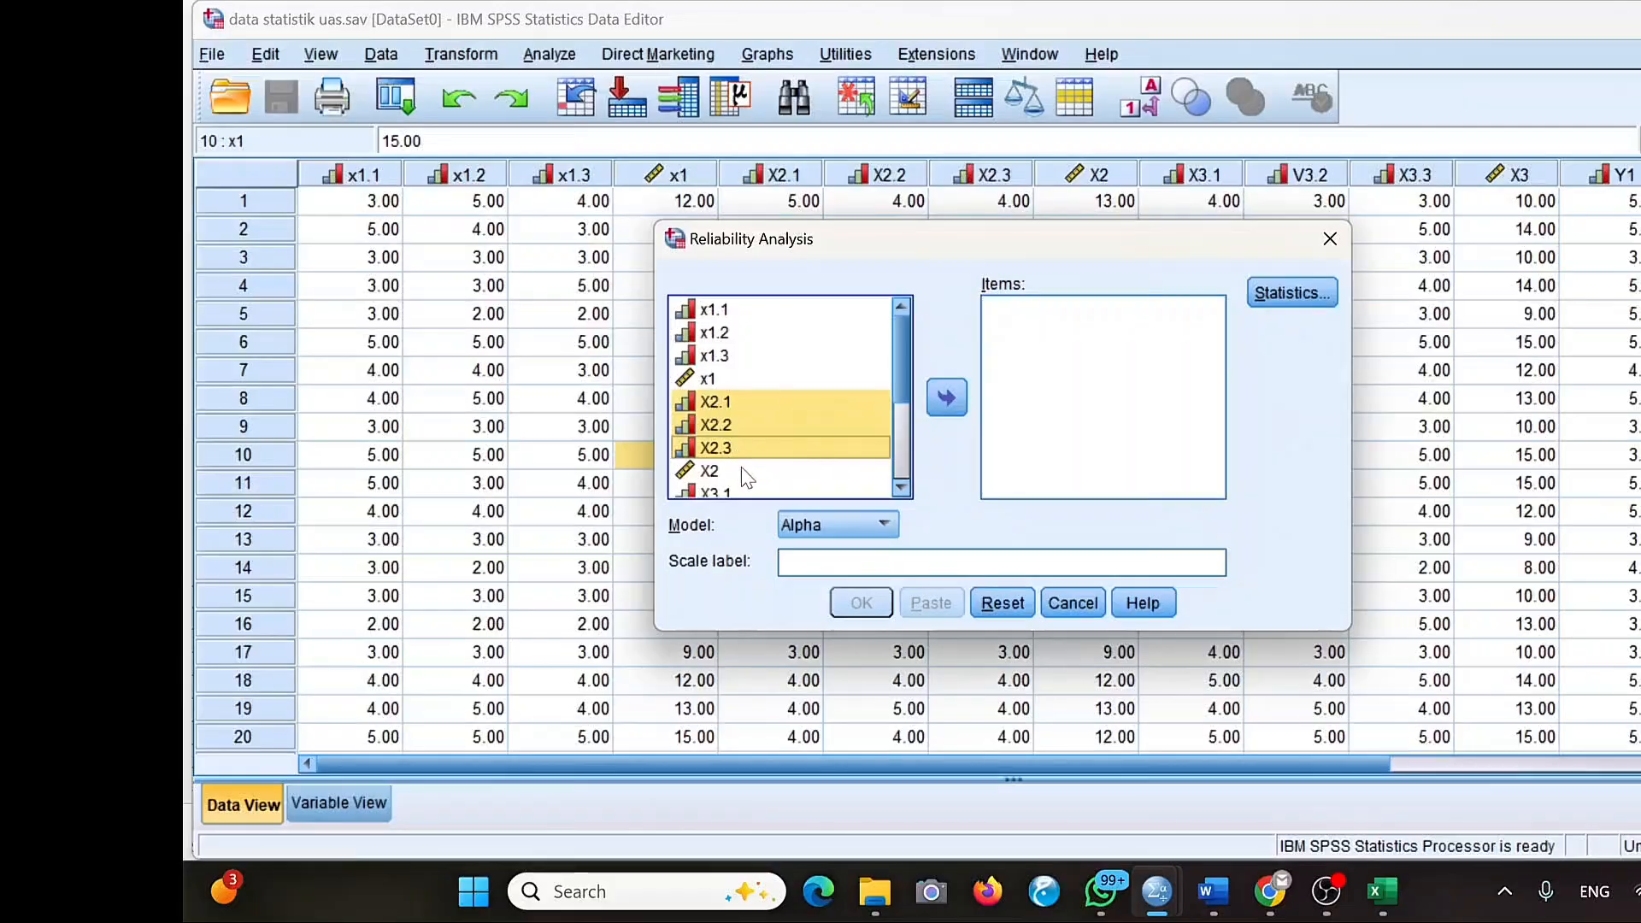
Run the Alpha-model reliability analysis on items X3.1, V3.2 and X3.3, and return to the Data Editor.
scroll(746, 477, down, 1)
click(727, 427)
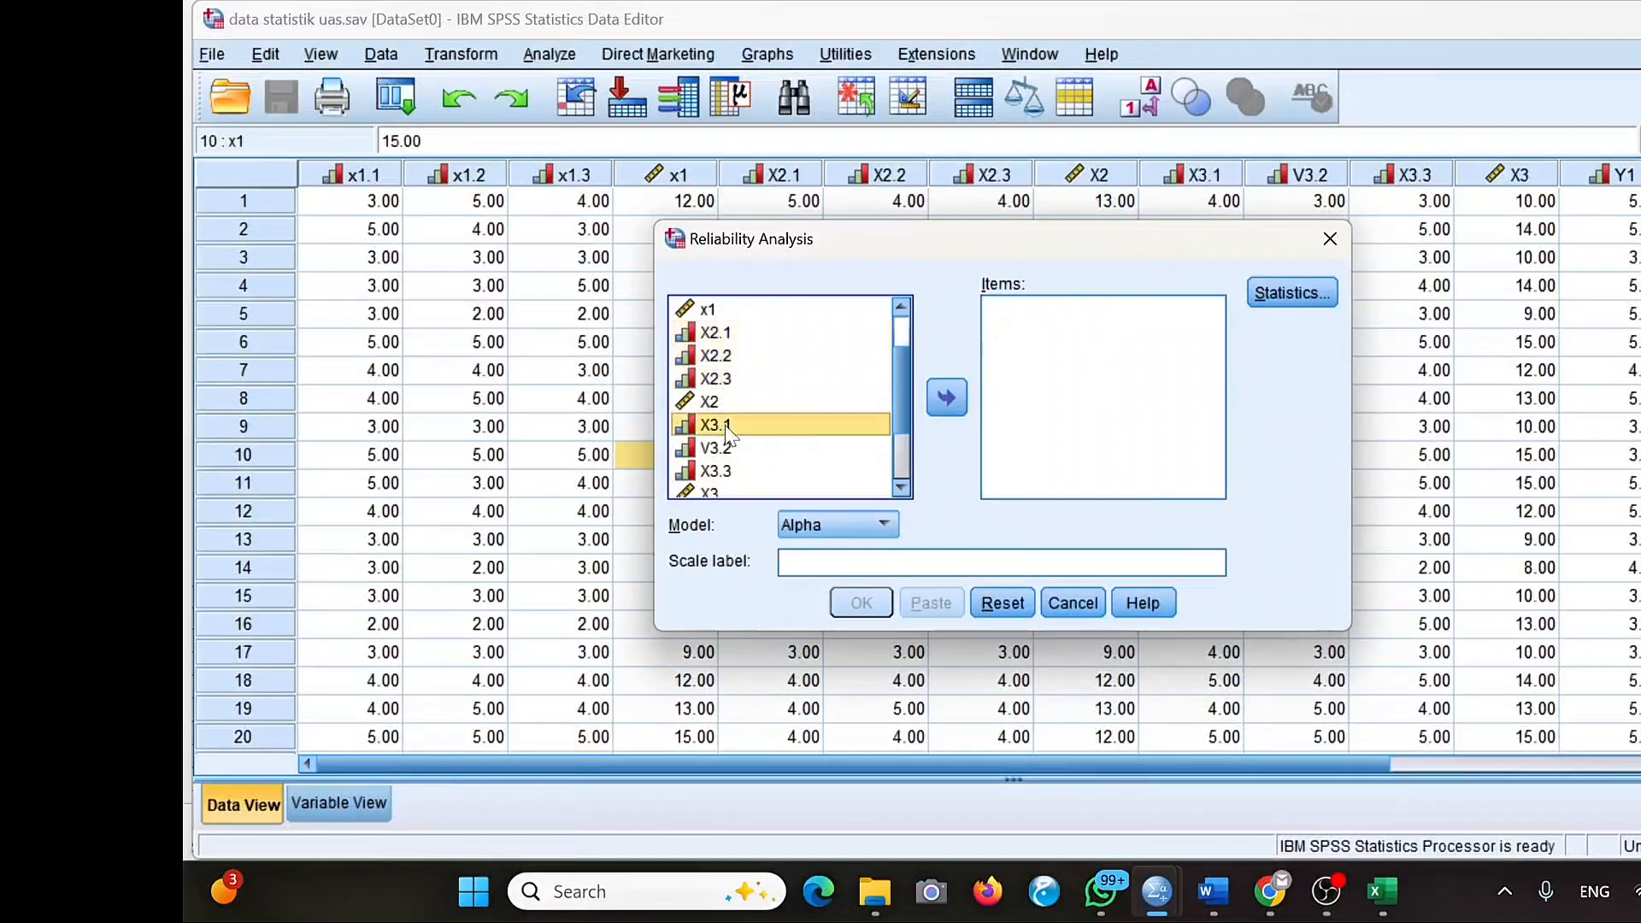
shift+click(726, 448)
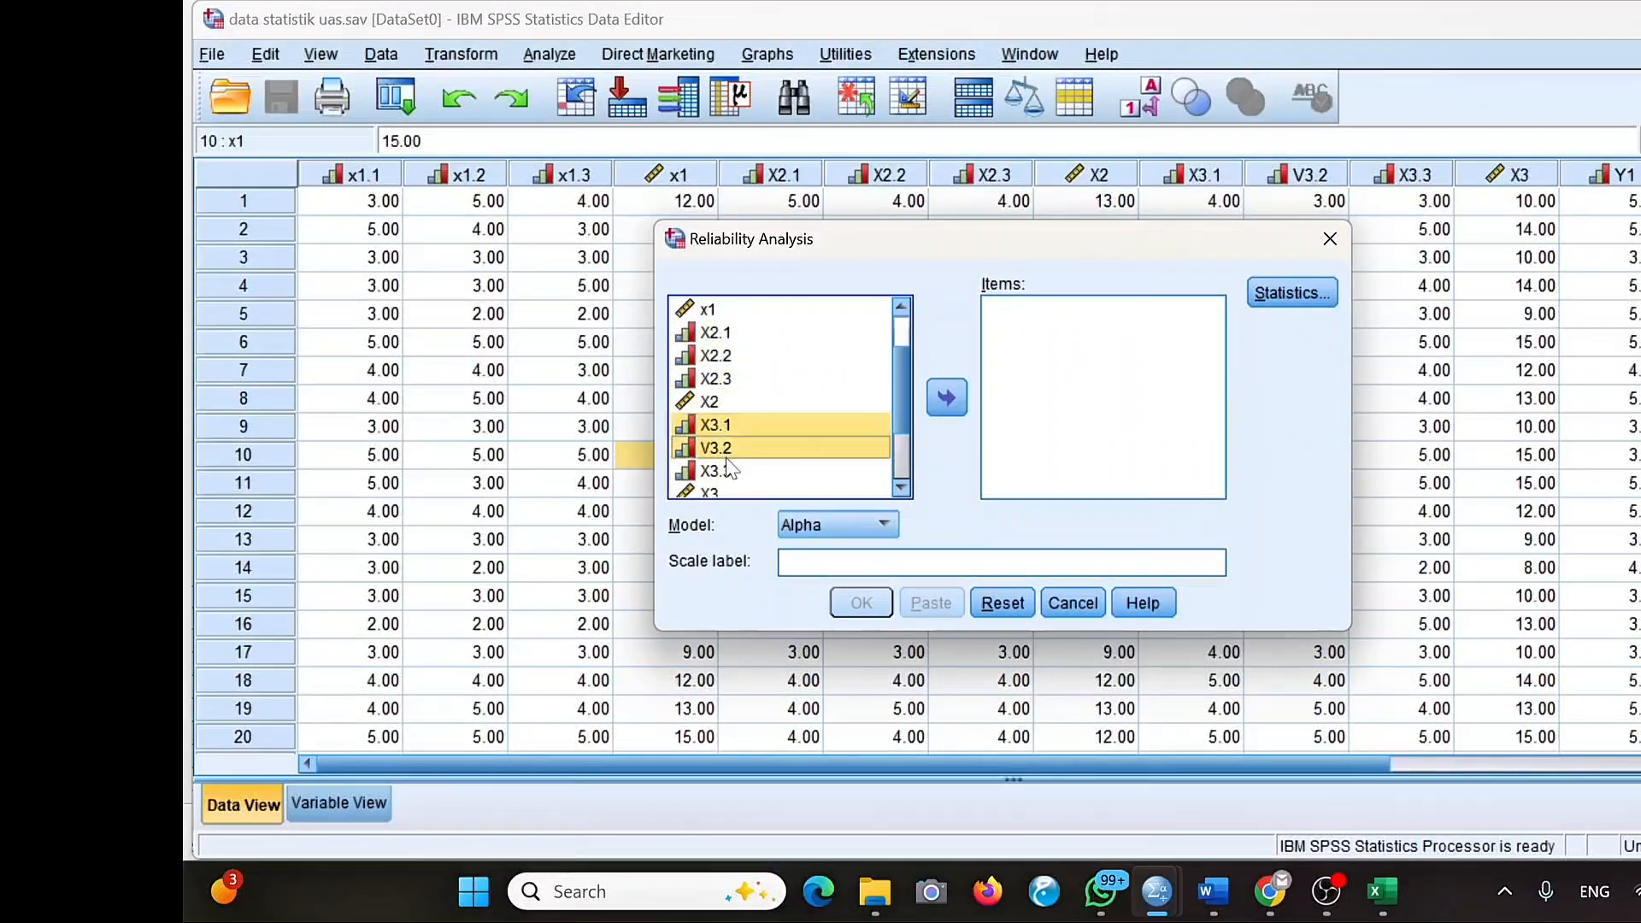
shift+click(729, 471)
click(932, 402)
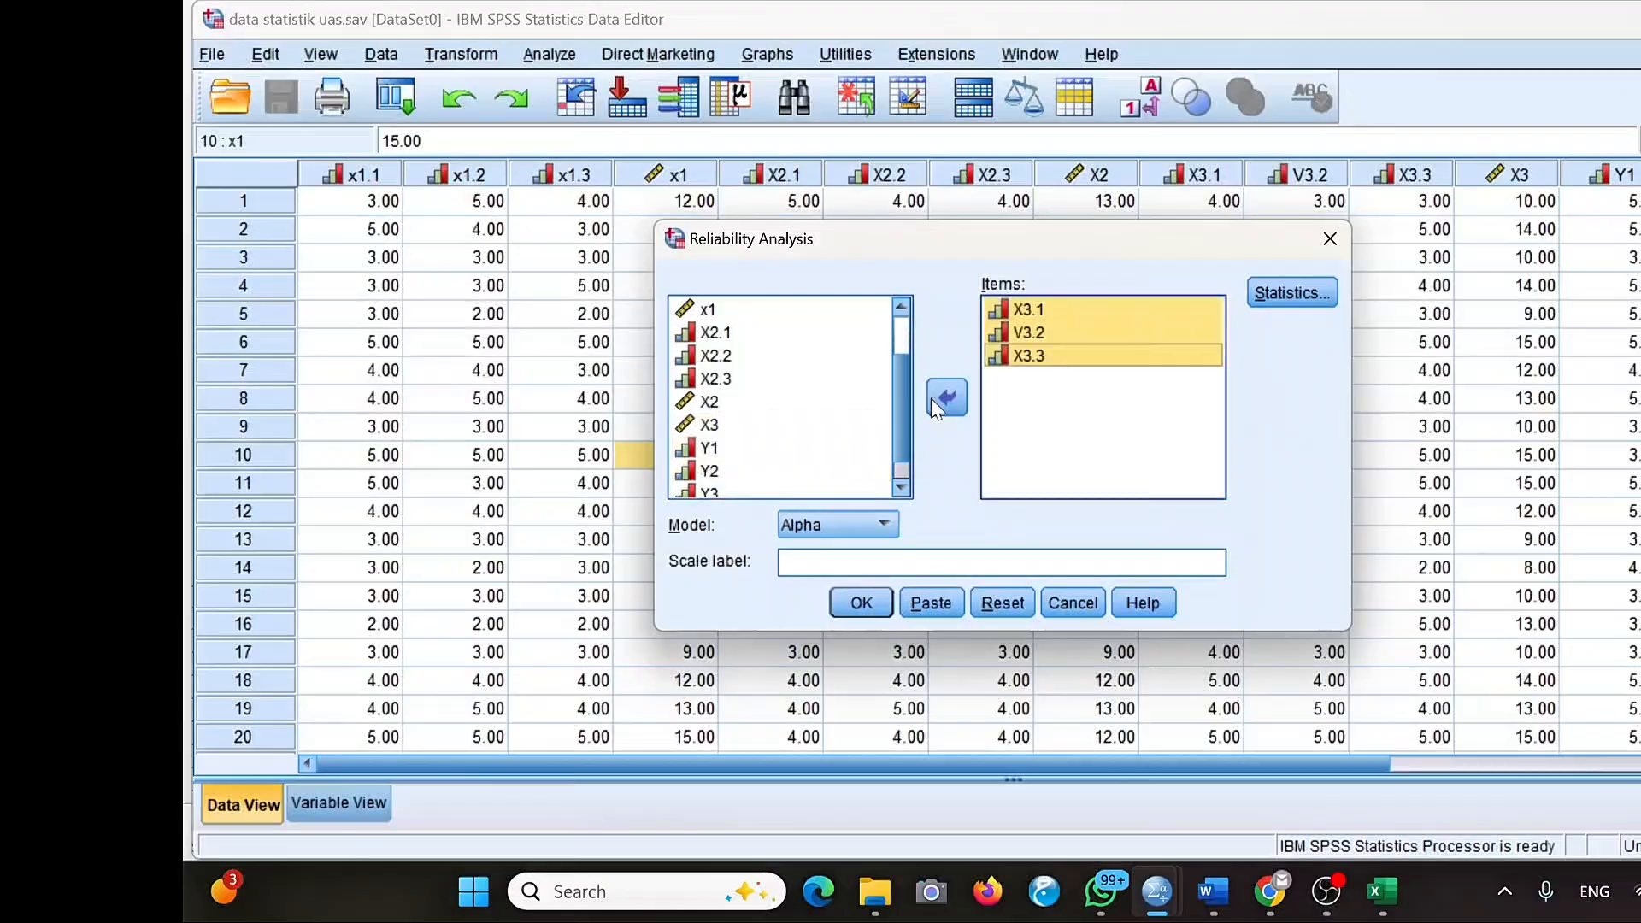
click(853, 599)
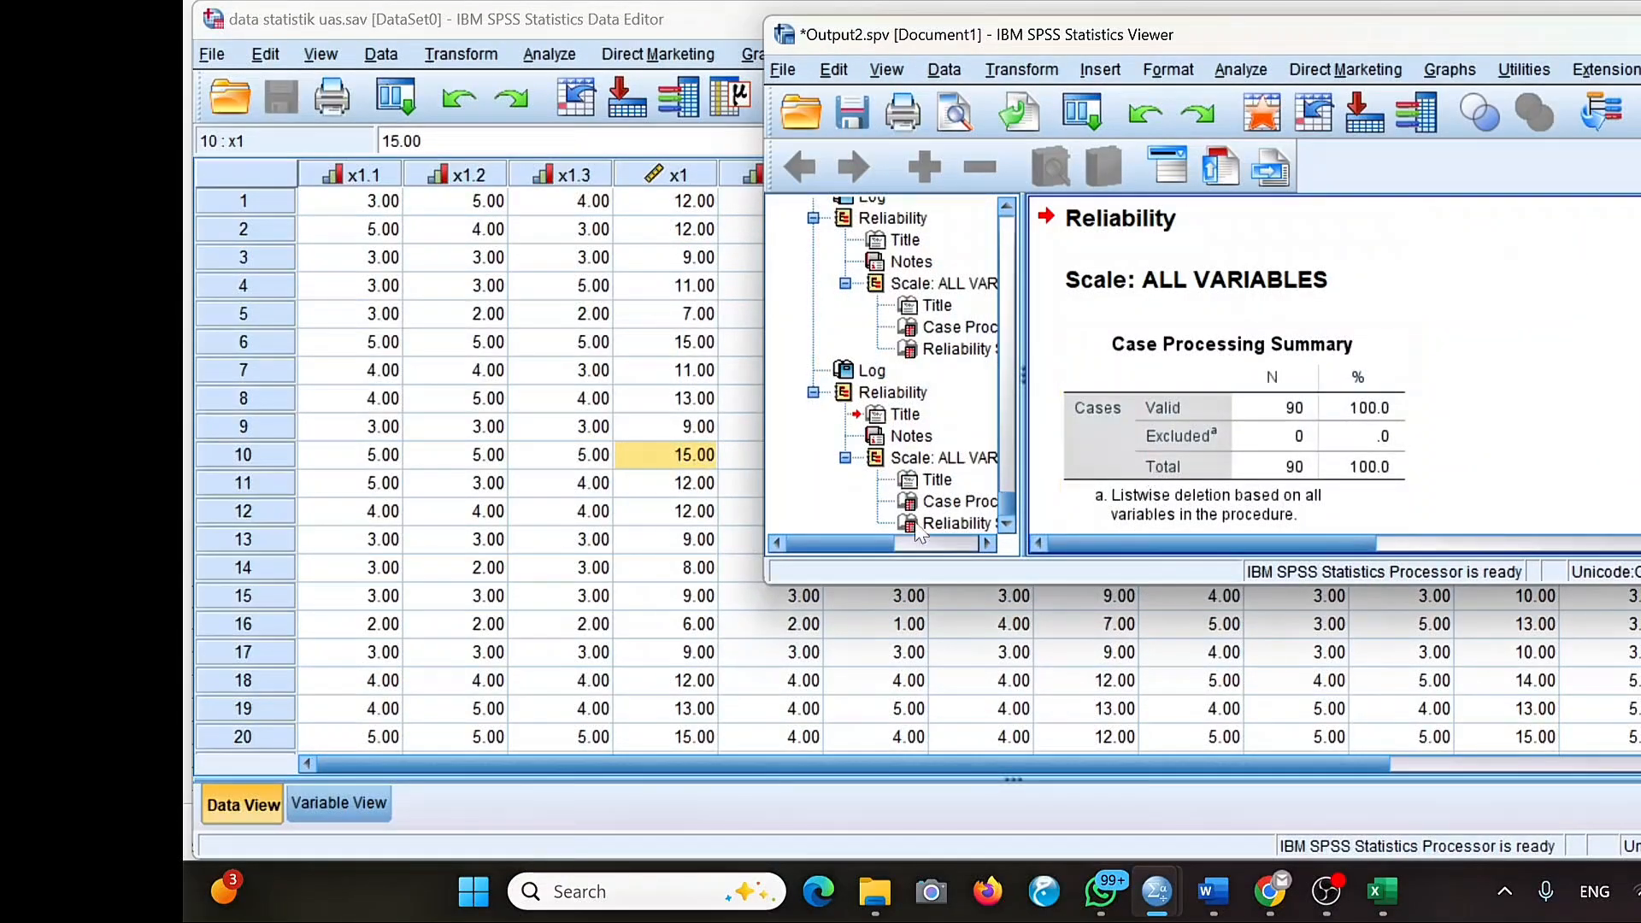
click(707, 564)
click(562, 56)
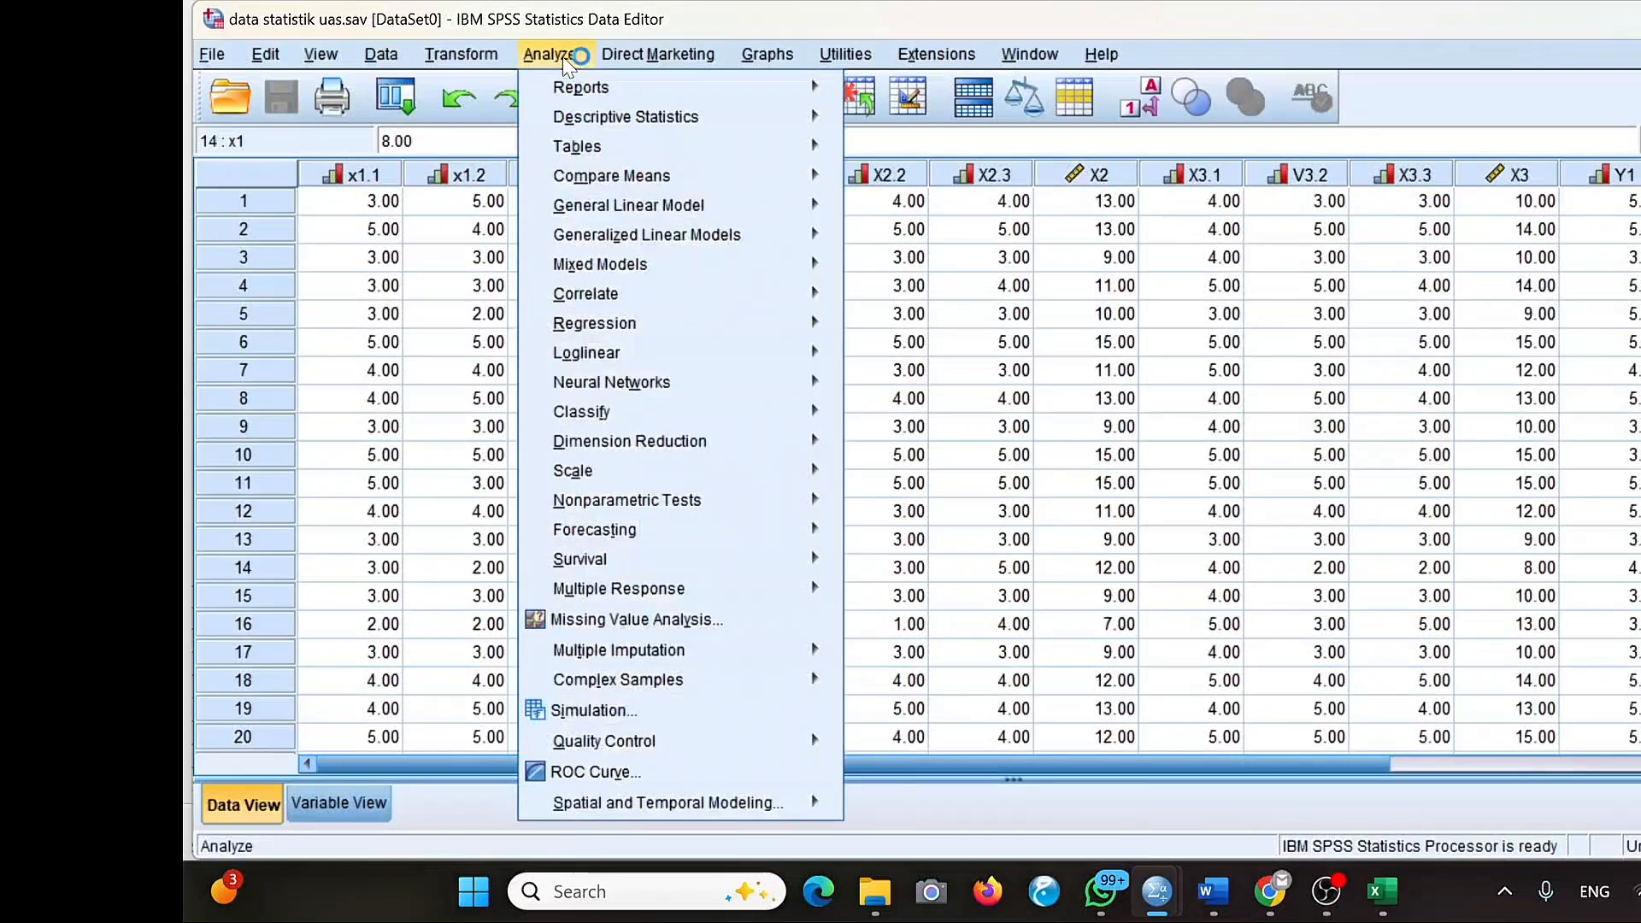
key(shift)
key(shift)
key(shift)
key(shift)
key(shift)
click(804, 327)
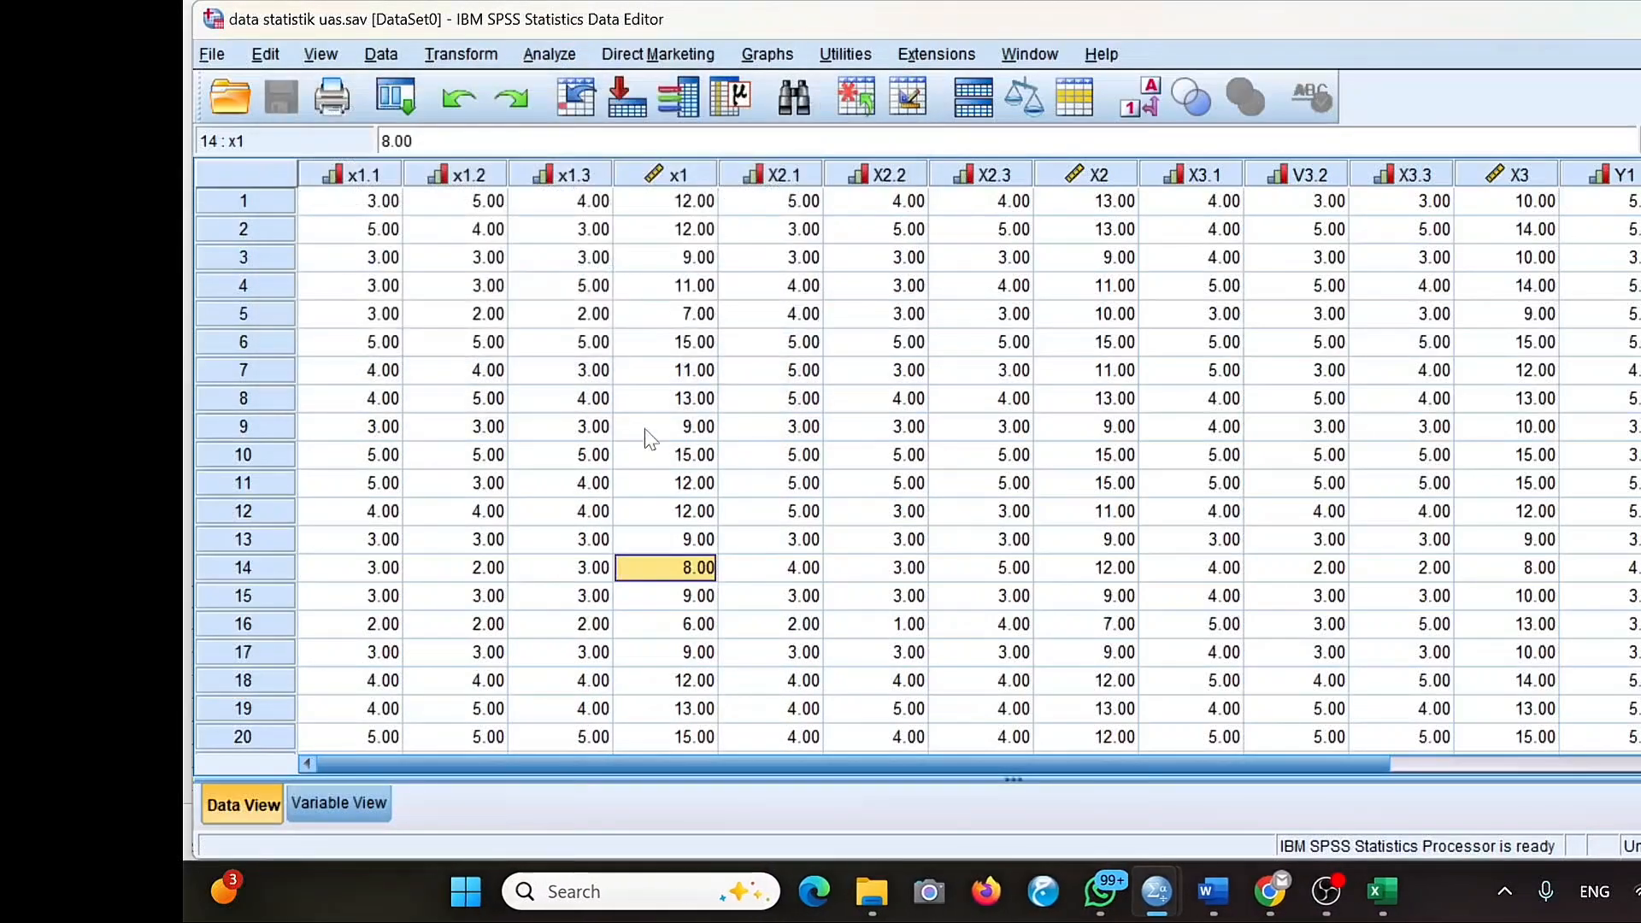
Reopen Reliability Analysis and remove X3.1, V3.2 and X3.3 from the analysed items.
click(544, 55)
mouse_move(600, 473)
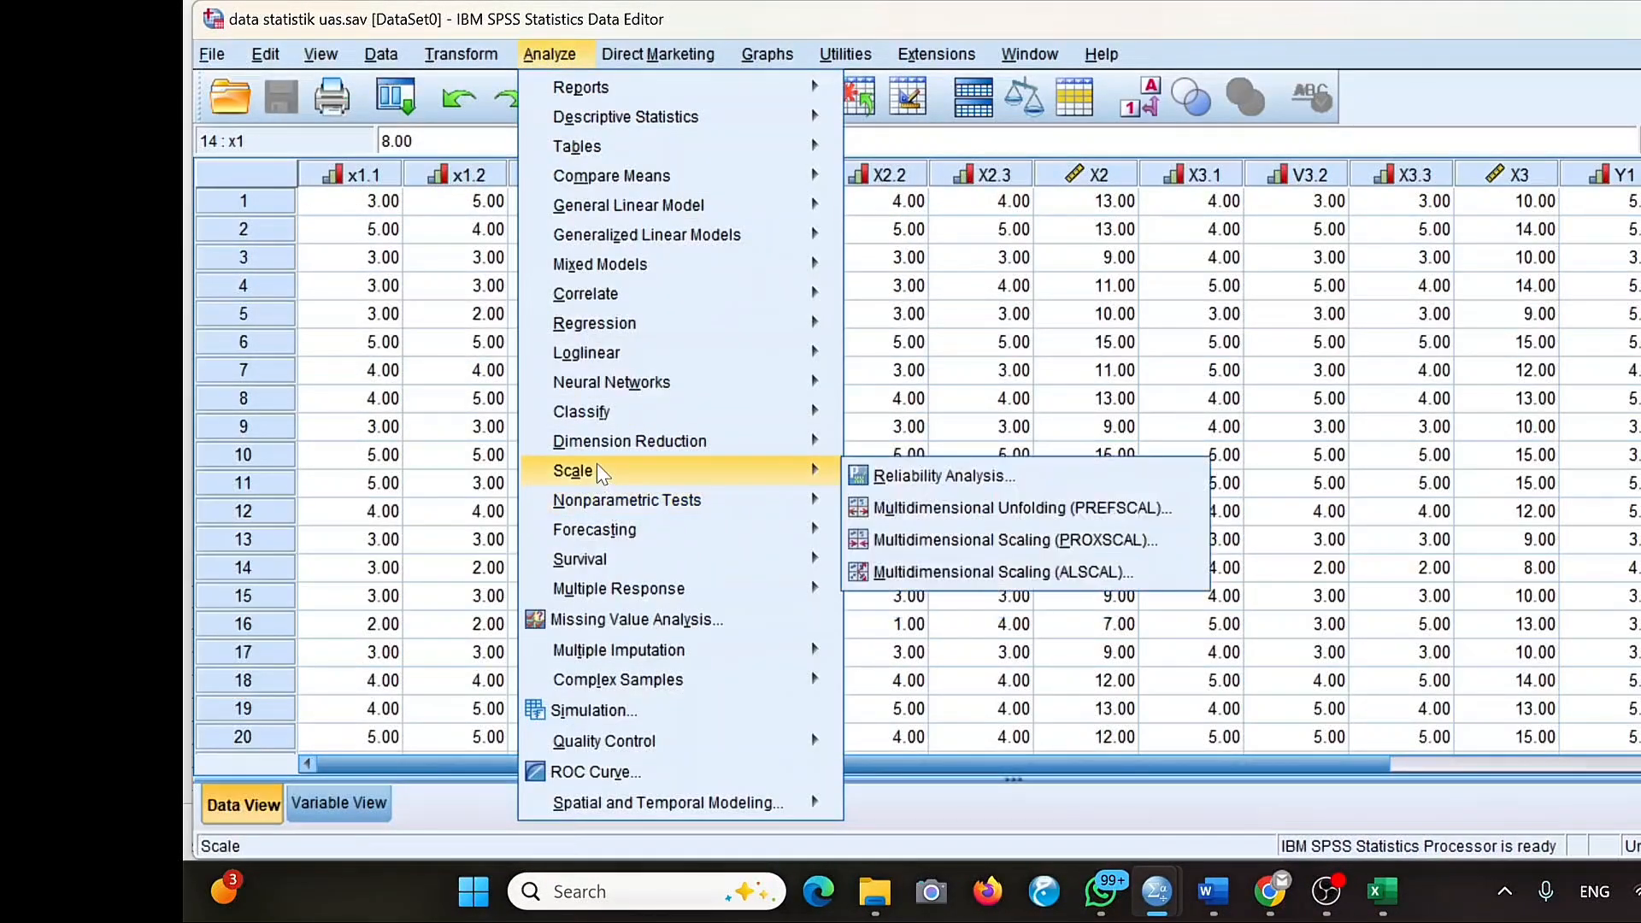
click(910, 476)
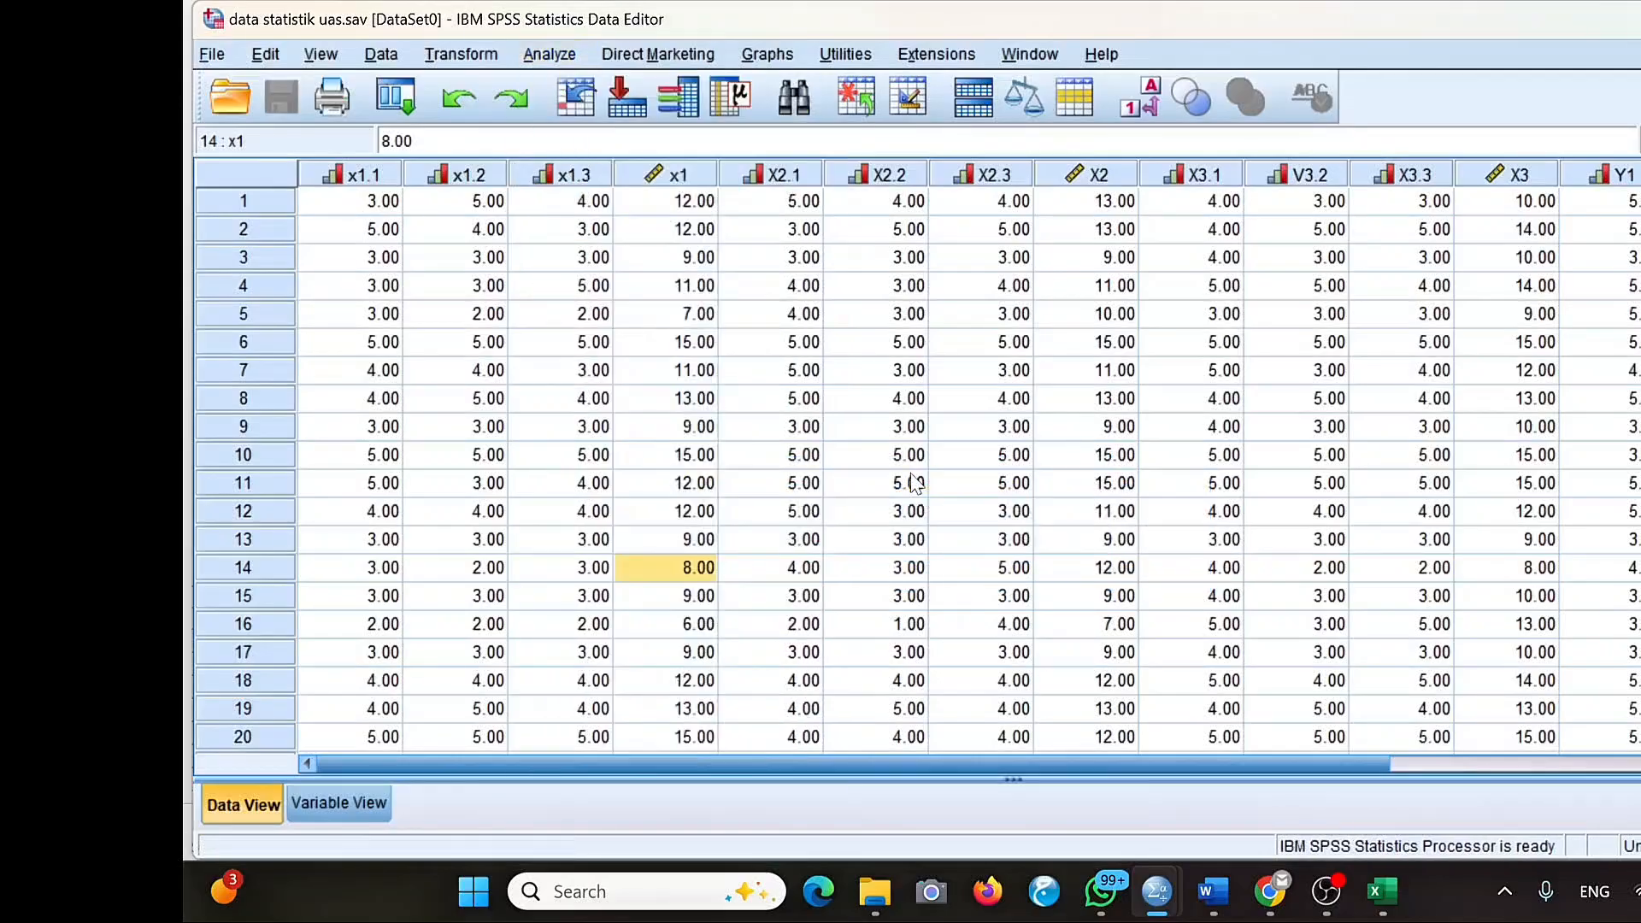
scroll(749, 489, down, 2)
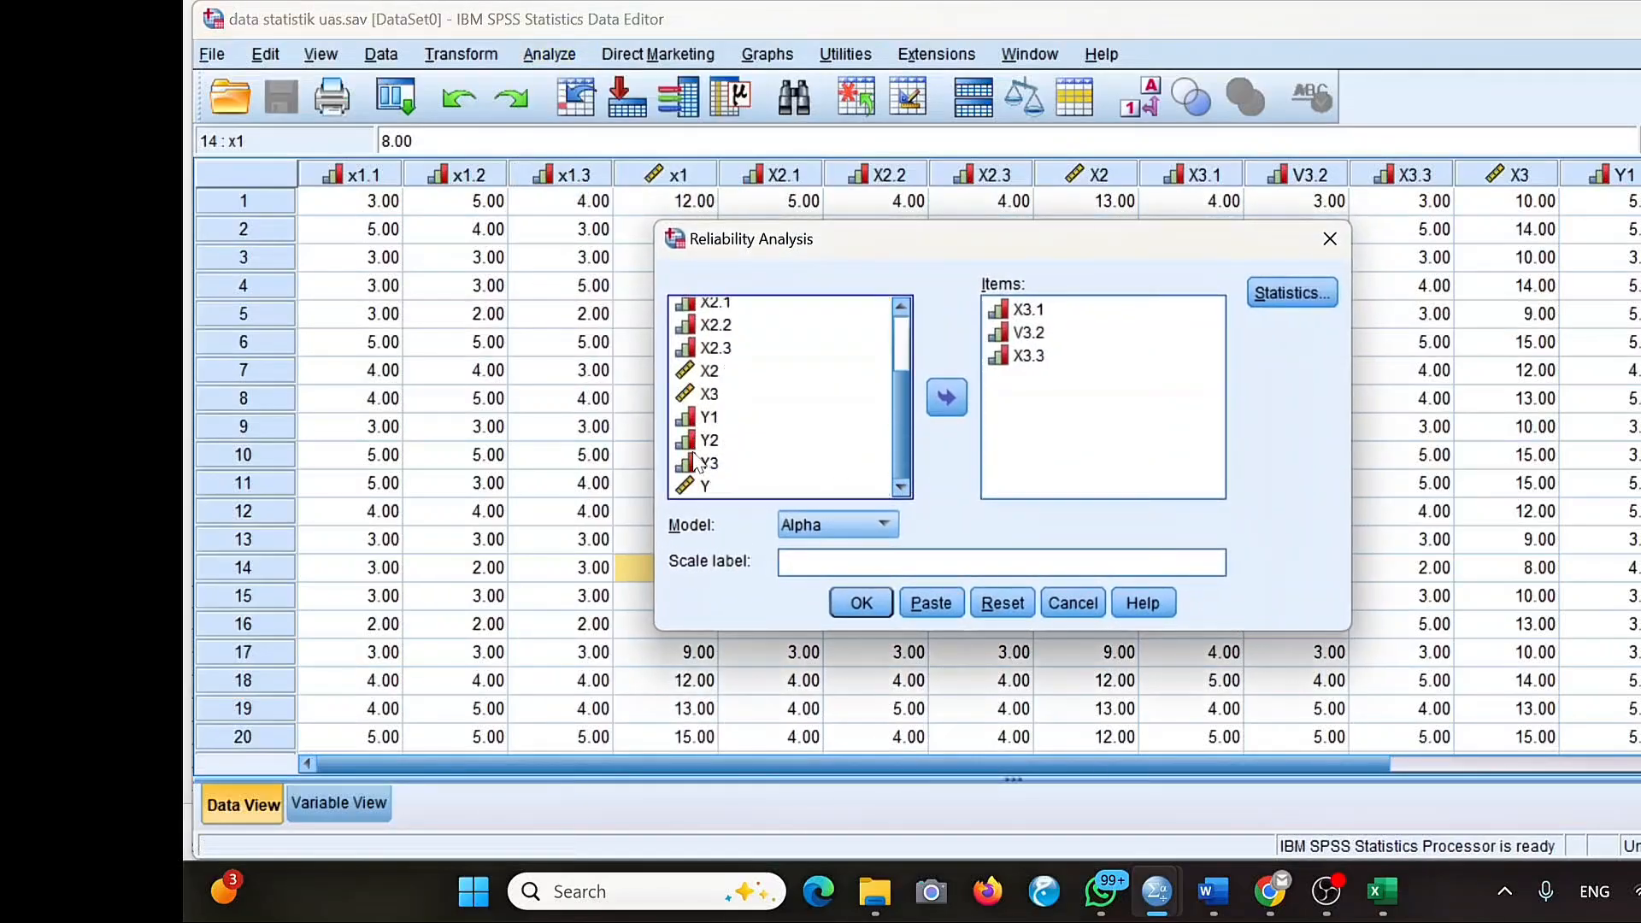
click(1091, 335)
shift+click(1067, 315)
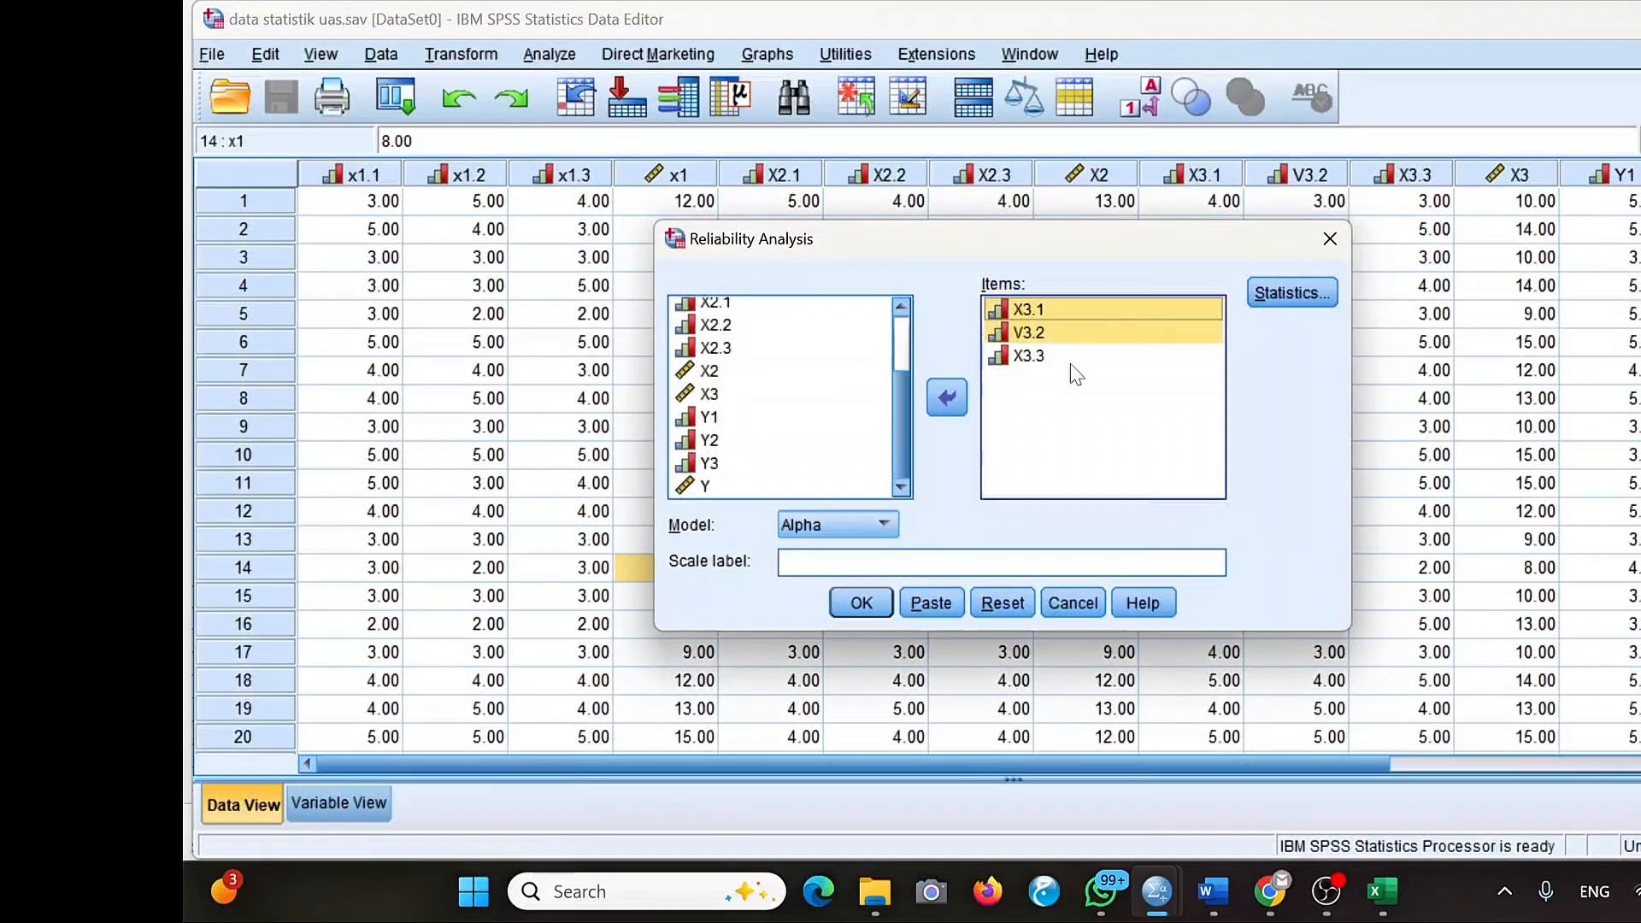
shift+click(1073, 375)
shift+click(1044, 309)
click(1011, 357)
double_click(1011, 357)
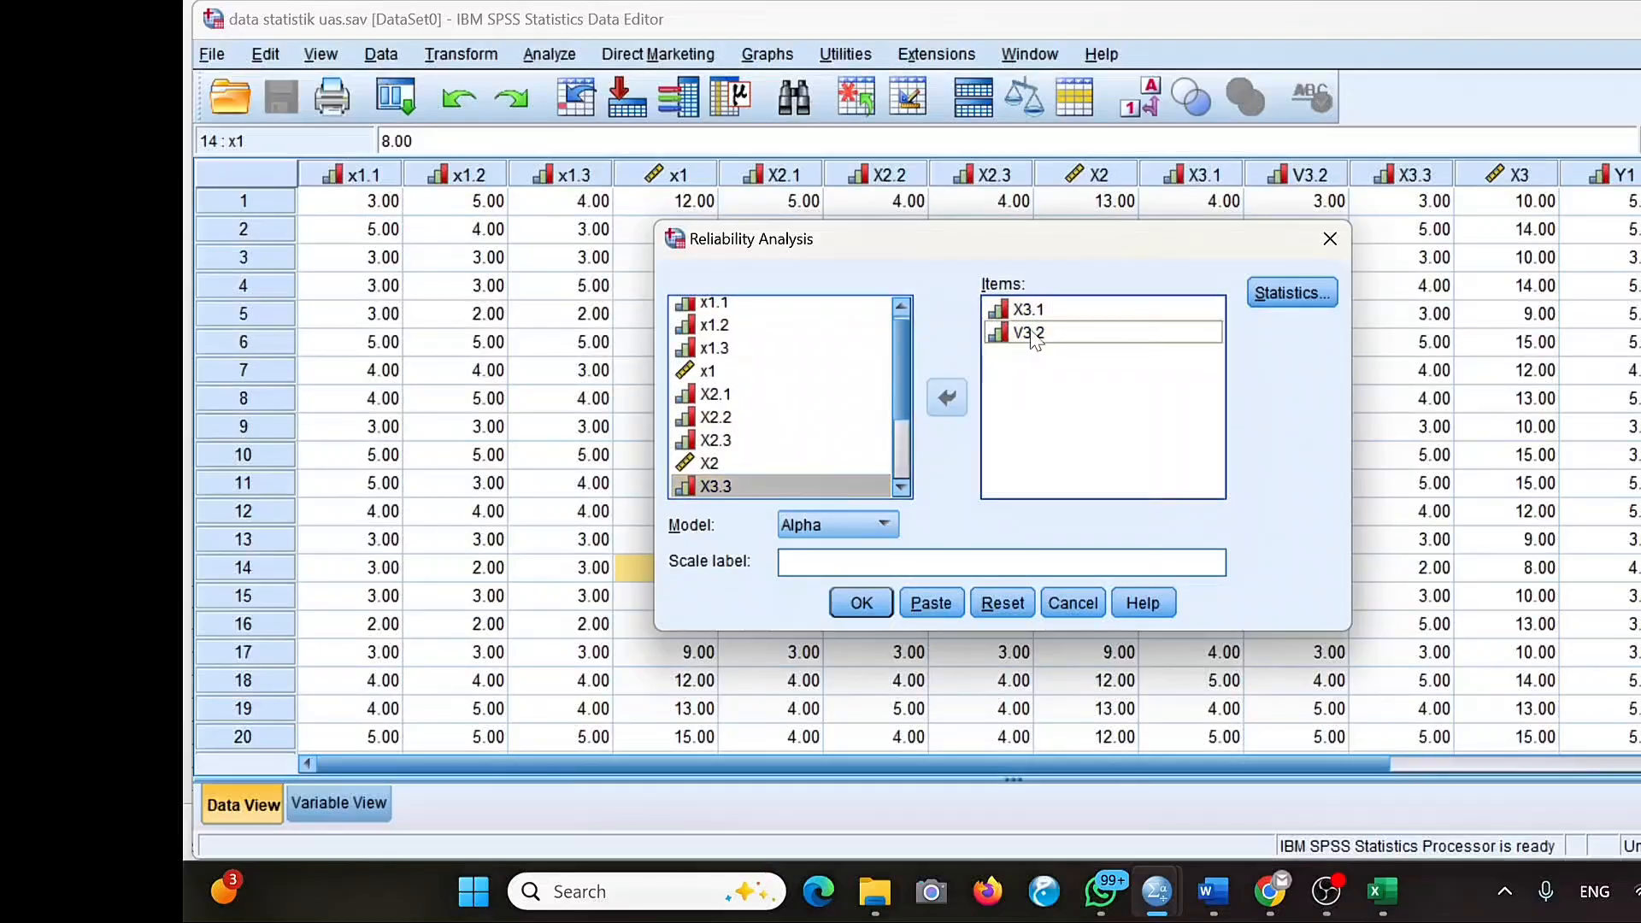
click(1030, 332)
click(1031, 318)
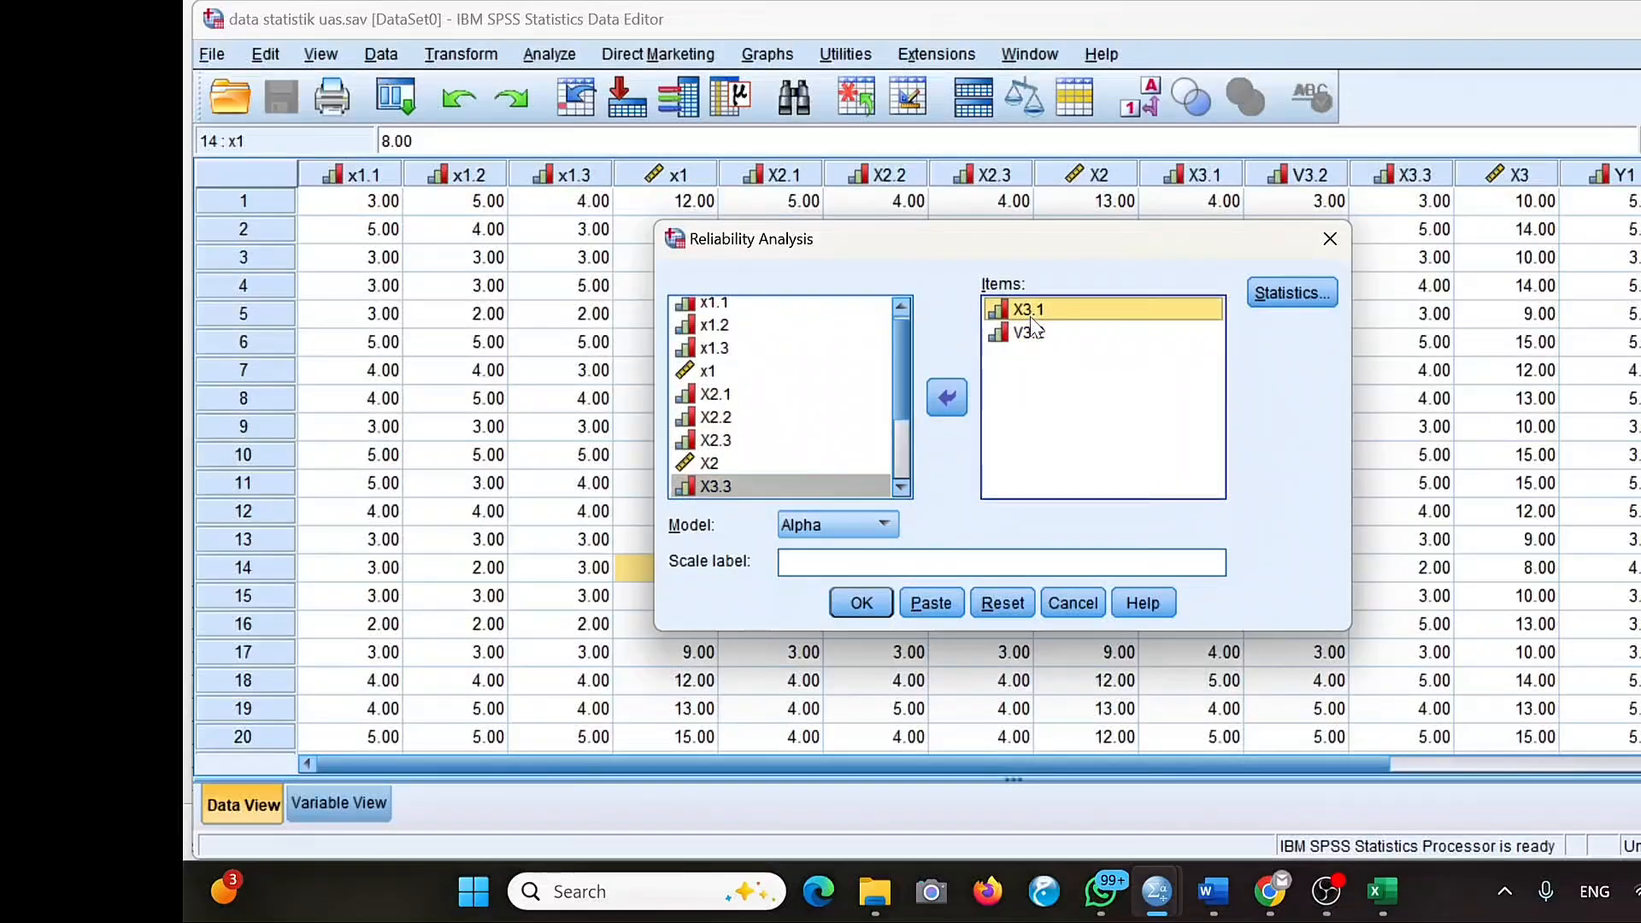
shift+click(1032, 333)
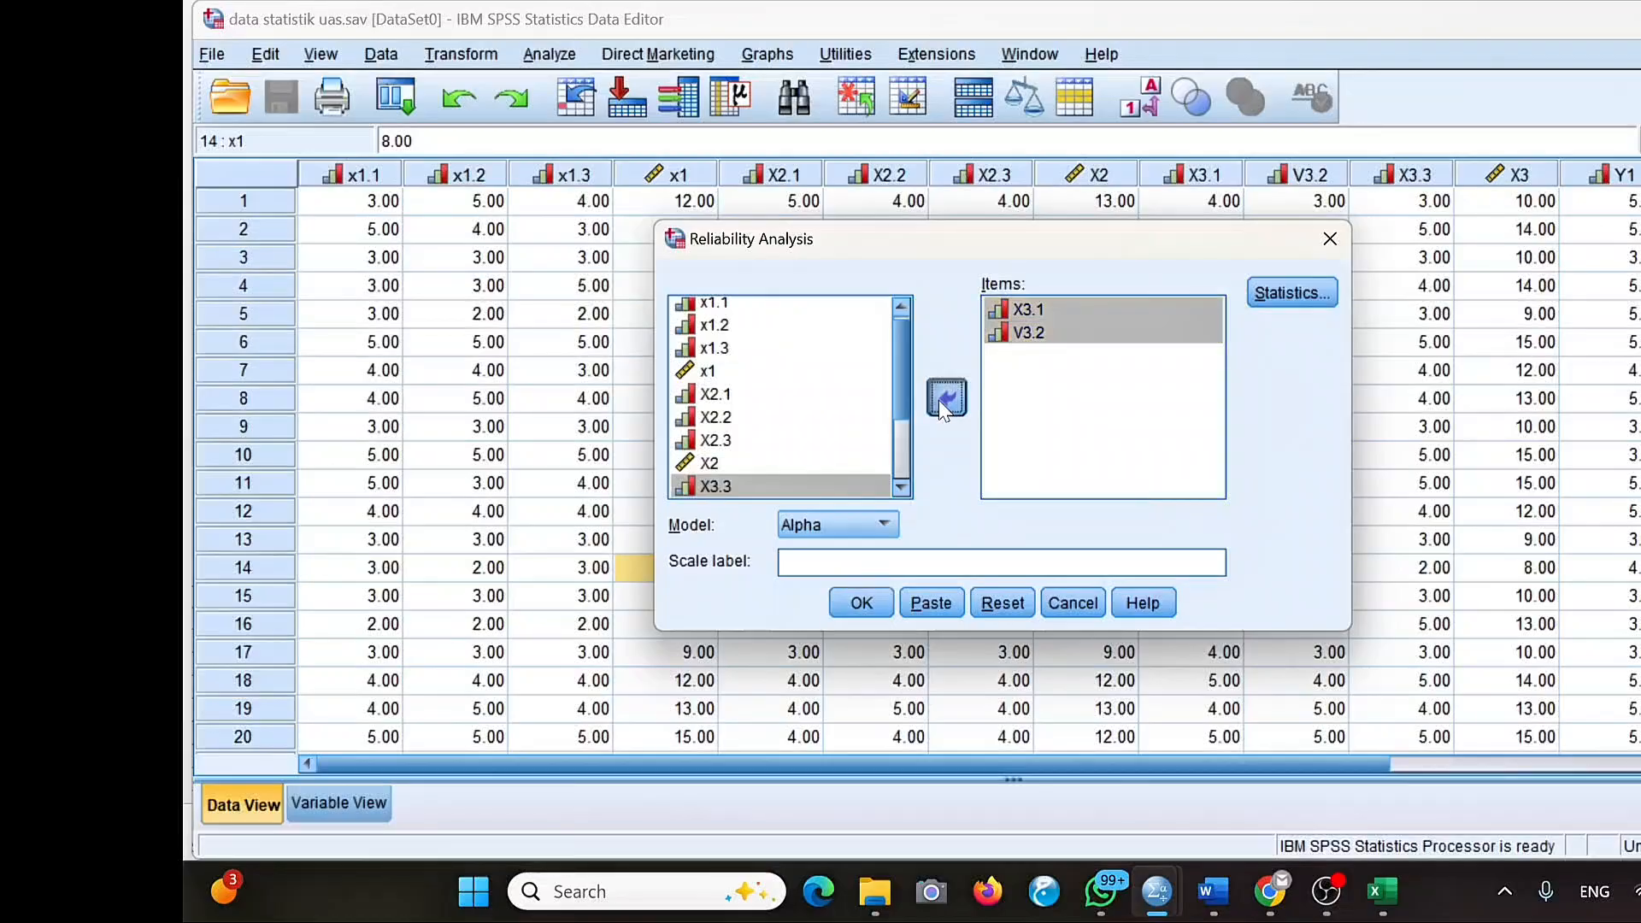
click(942, 398)
Run the Alpha-model reliability analysis on items Y1, Y2 and Y3.
click(751, 419)
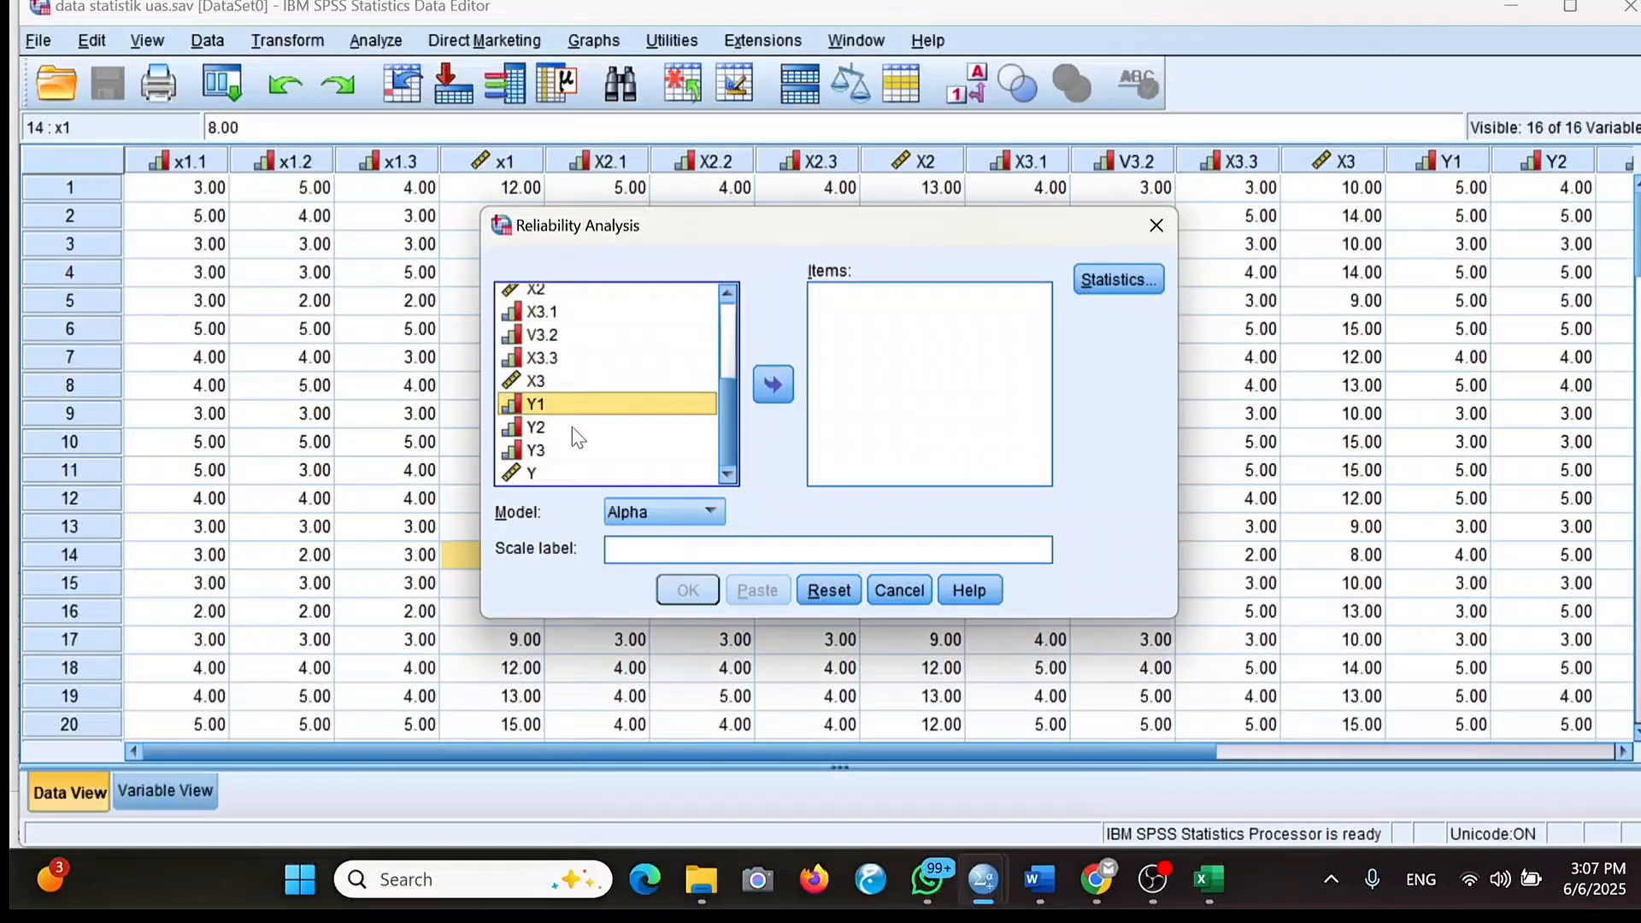
shift+click(574, 430)
shift+click(572, 450)
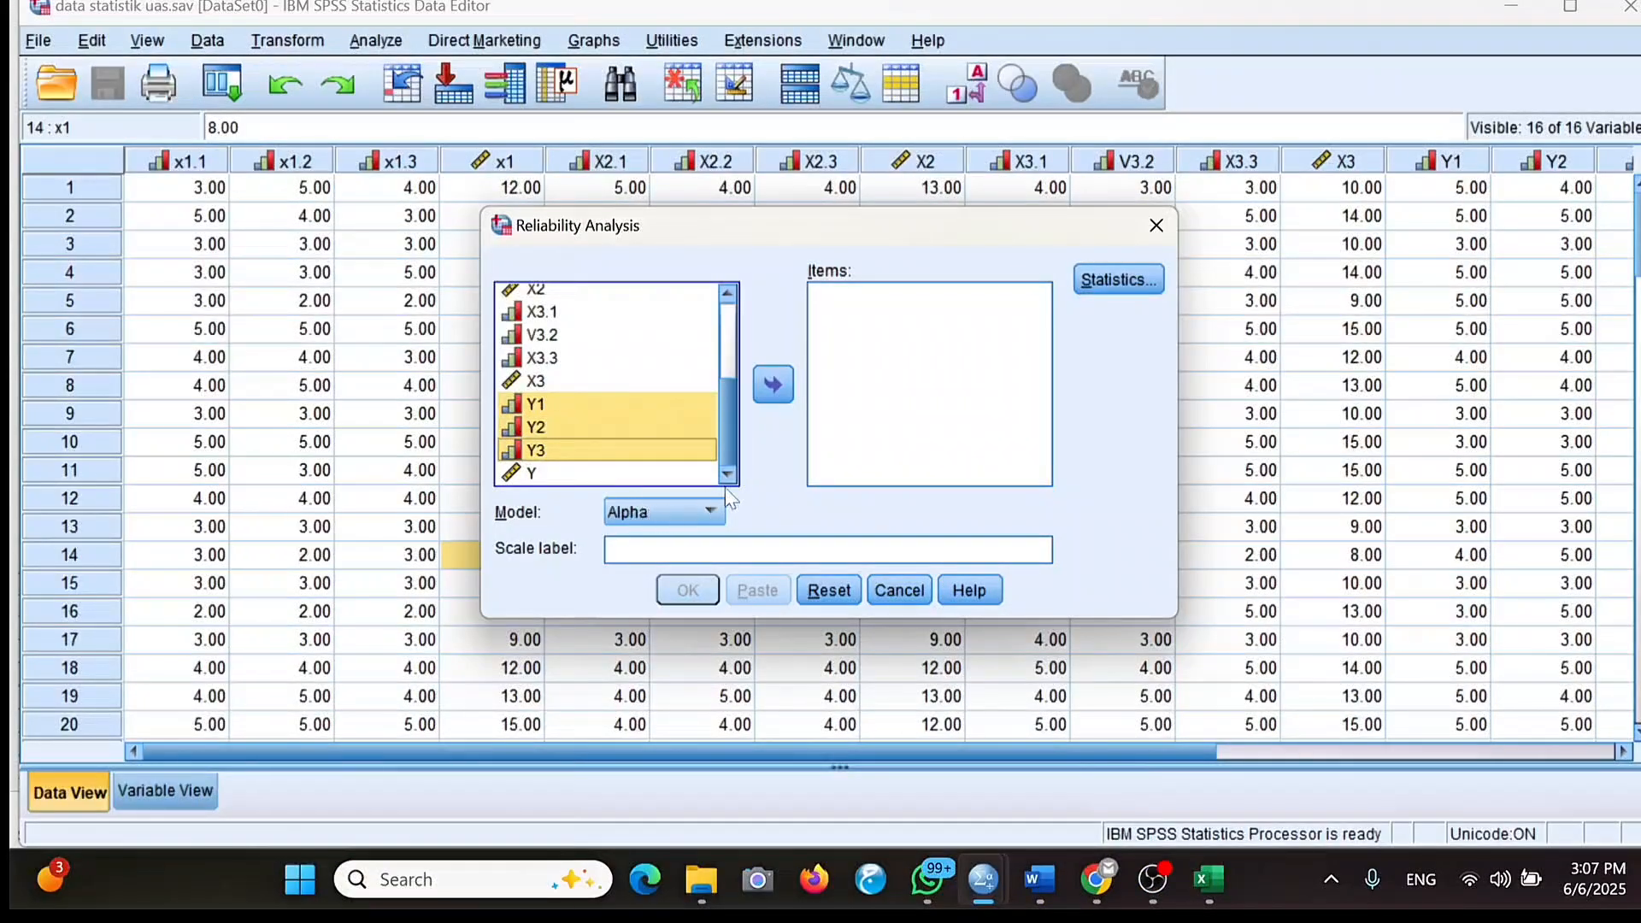
click(787, 392)
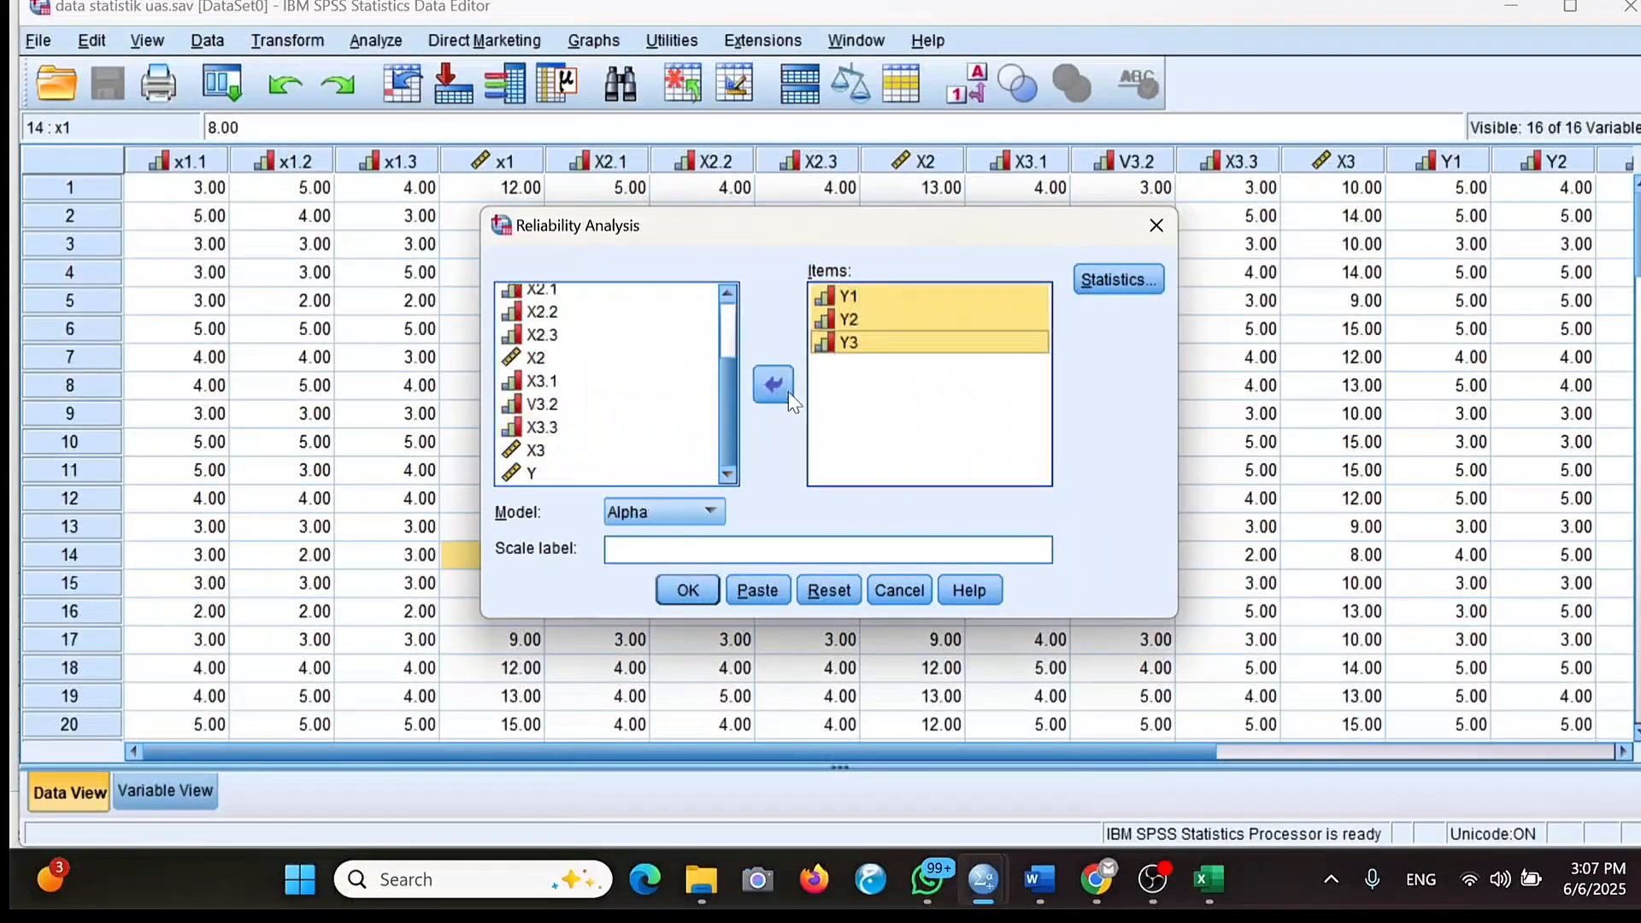
click(688, 590)
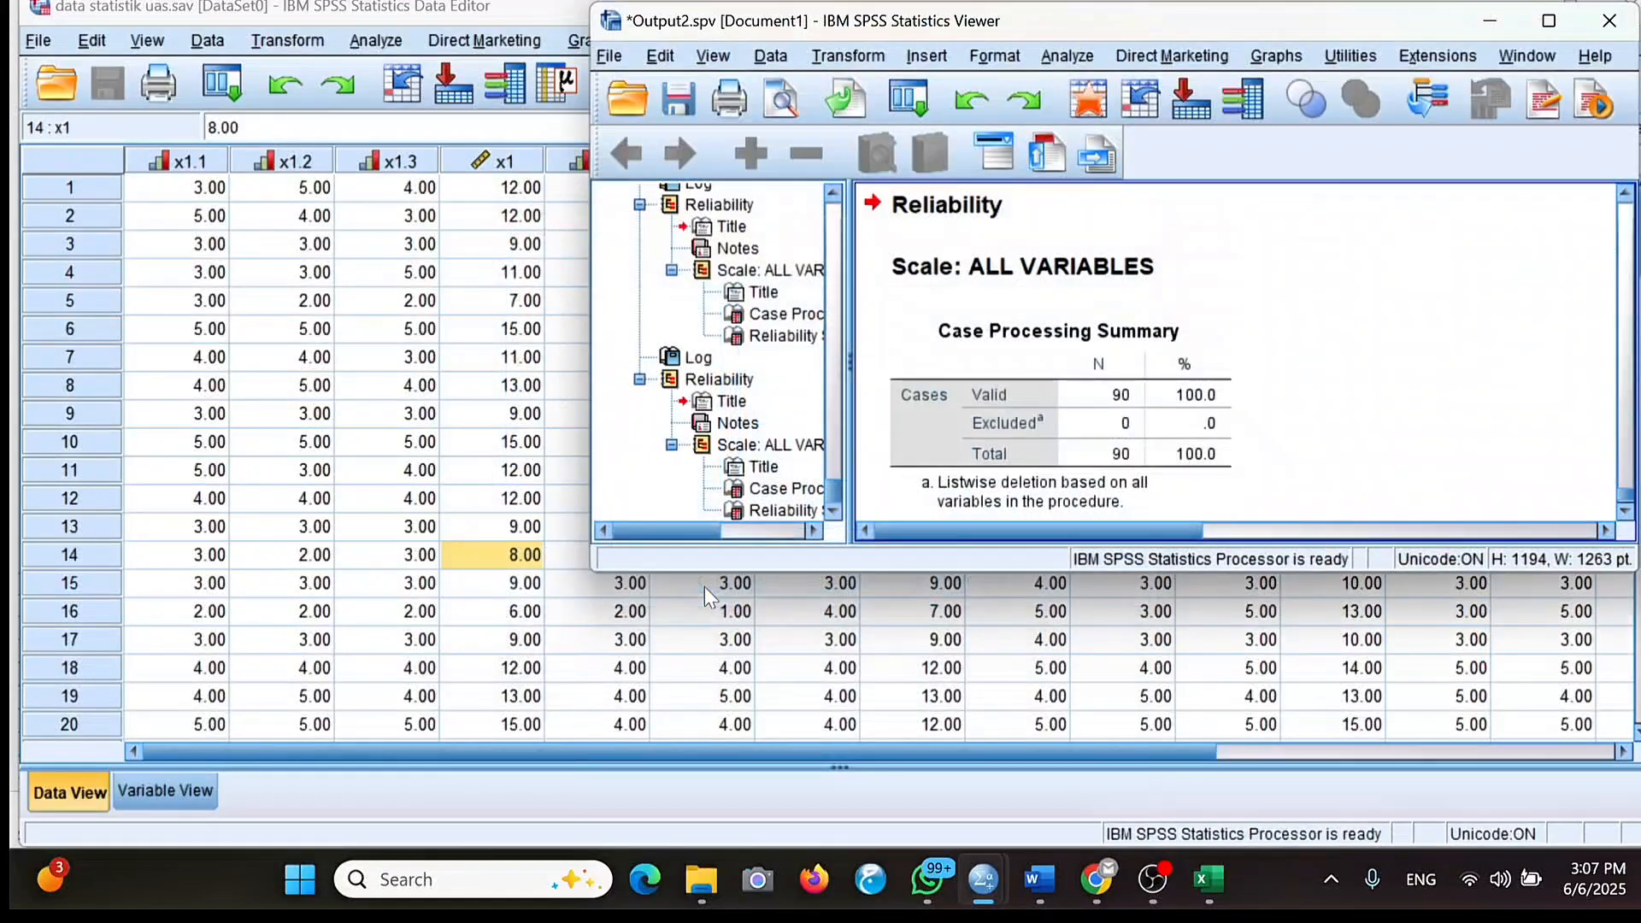
Examine the Cronbach's Alpha outputs and compare them with the reliability table in the Word document.
scroll(1125, 463, down, 3)
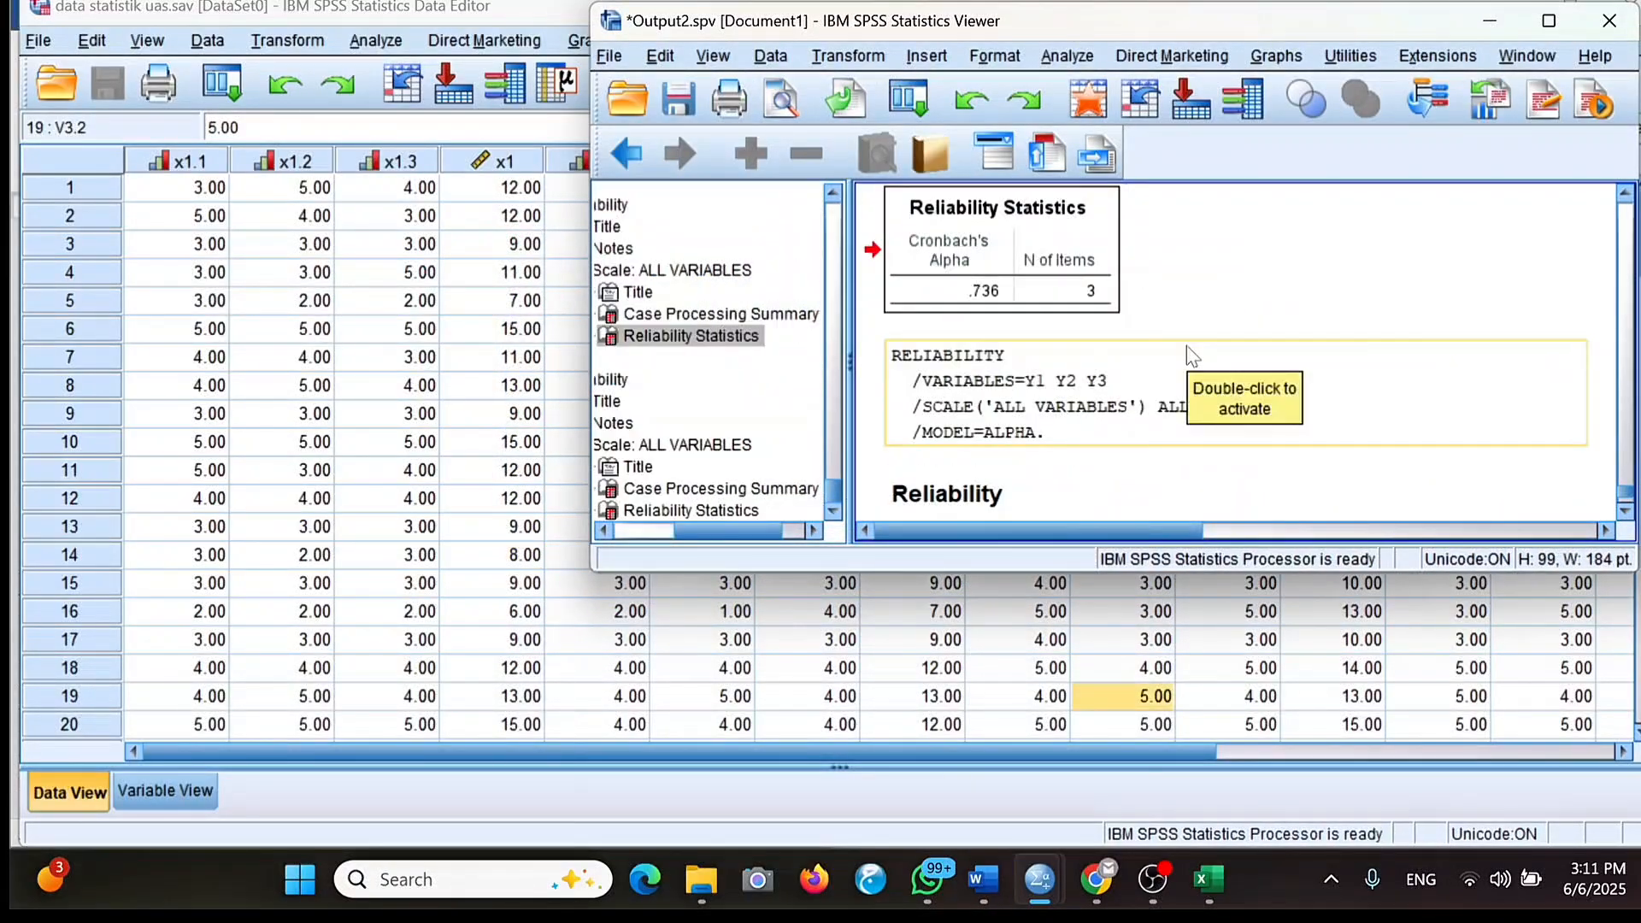
scroll(1190, 354, up, 2)
scroll(1191, 354, down, 3)
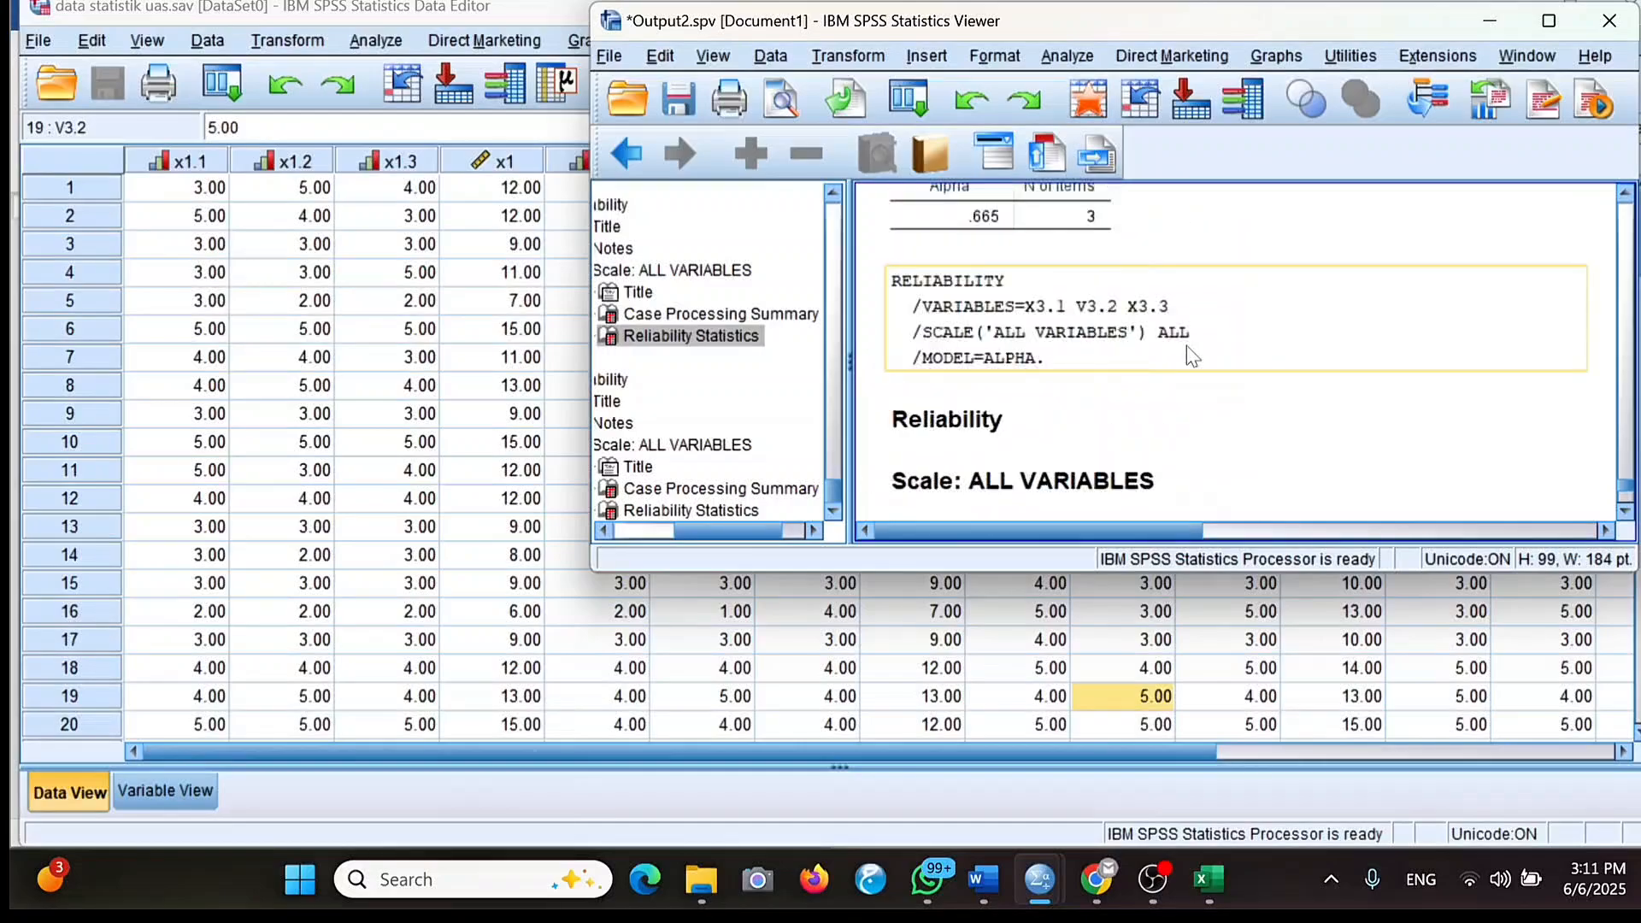
scroll(1190, 354, up, 3)
scroll(1193, 357, down, 8)
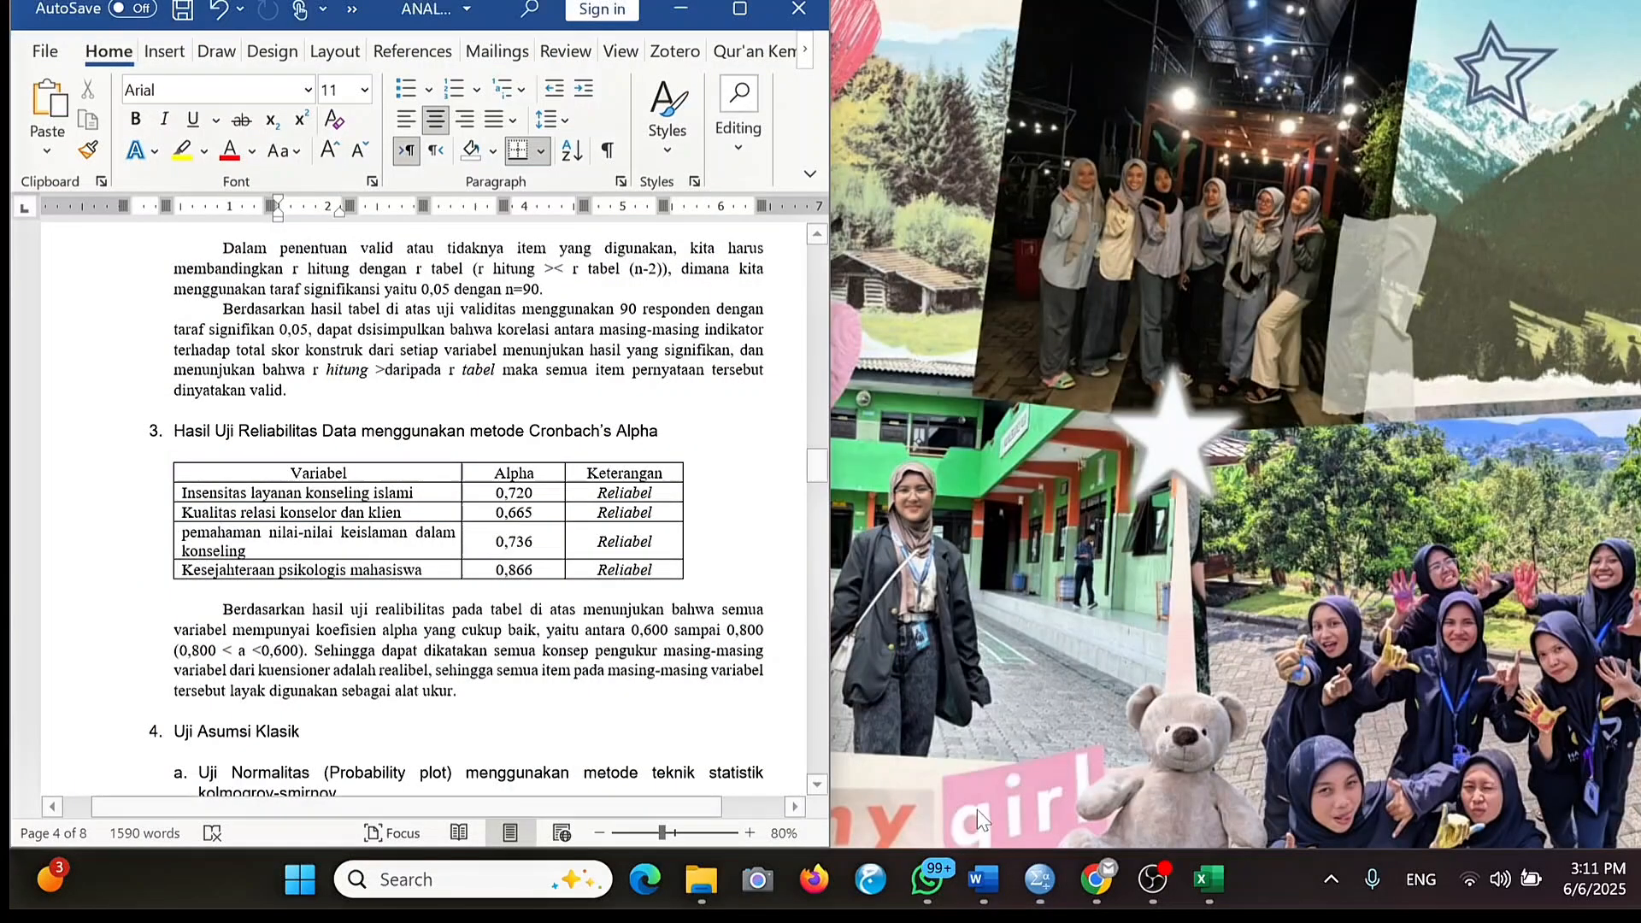
click(977, 809)
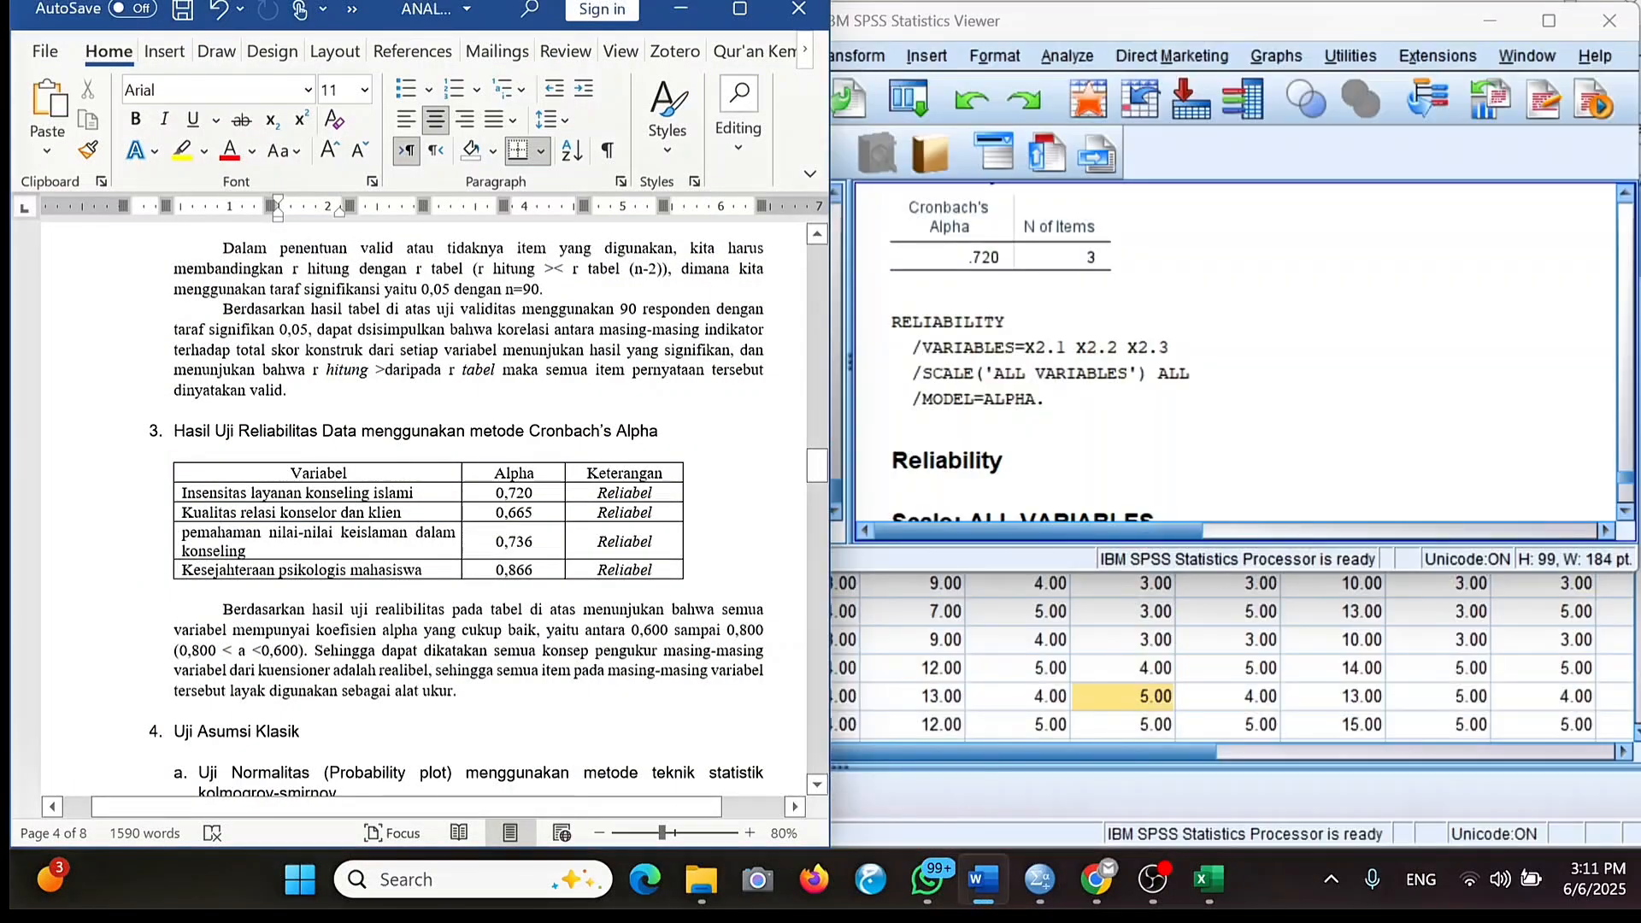
click(1144, 458)
click(1162, 402)
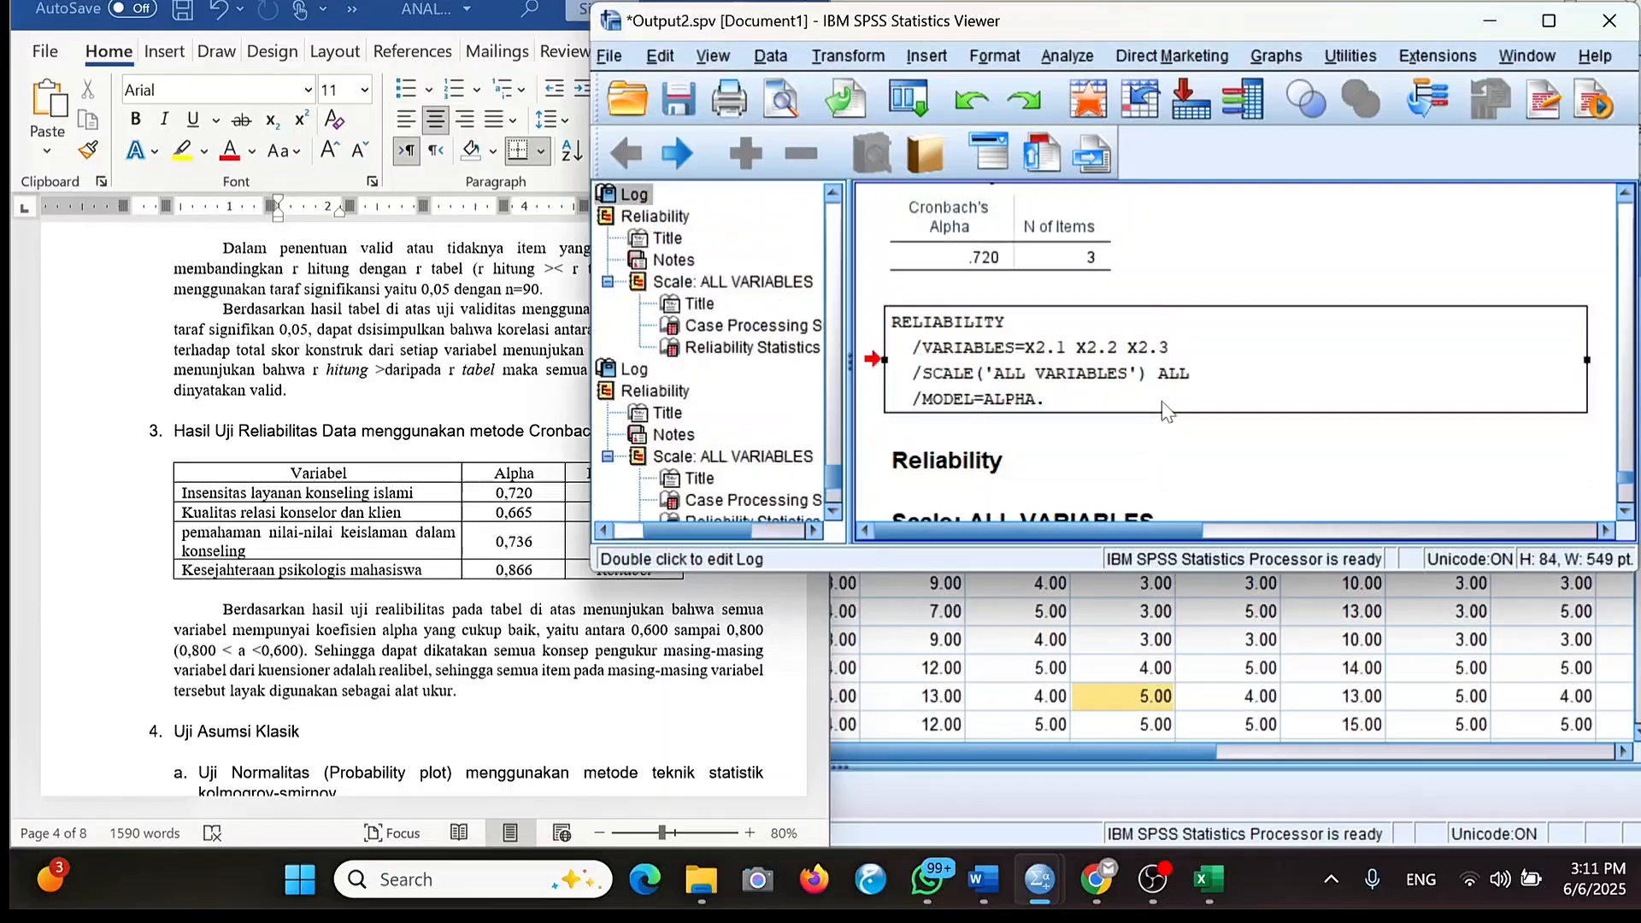
scroll(1162, 402, up, 3)
click(1066, 461)
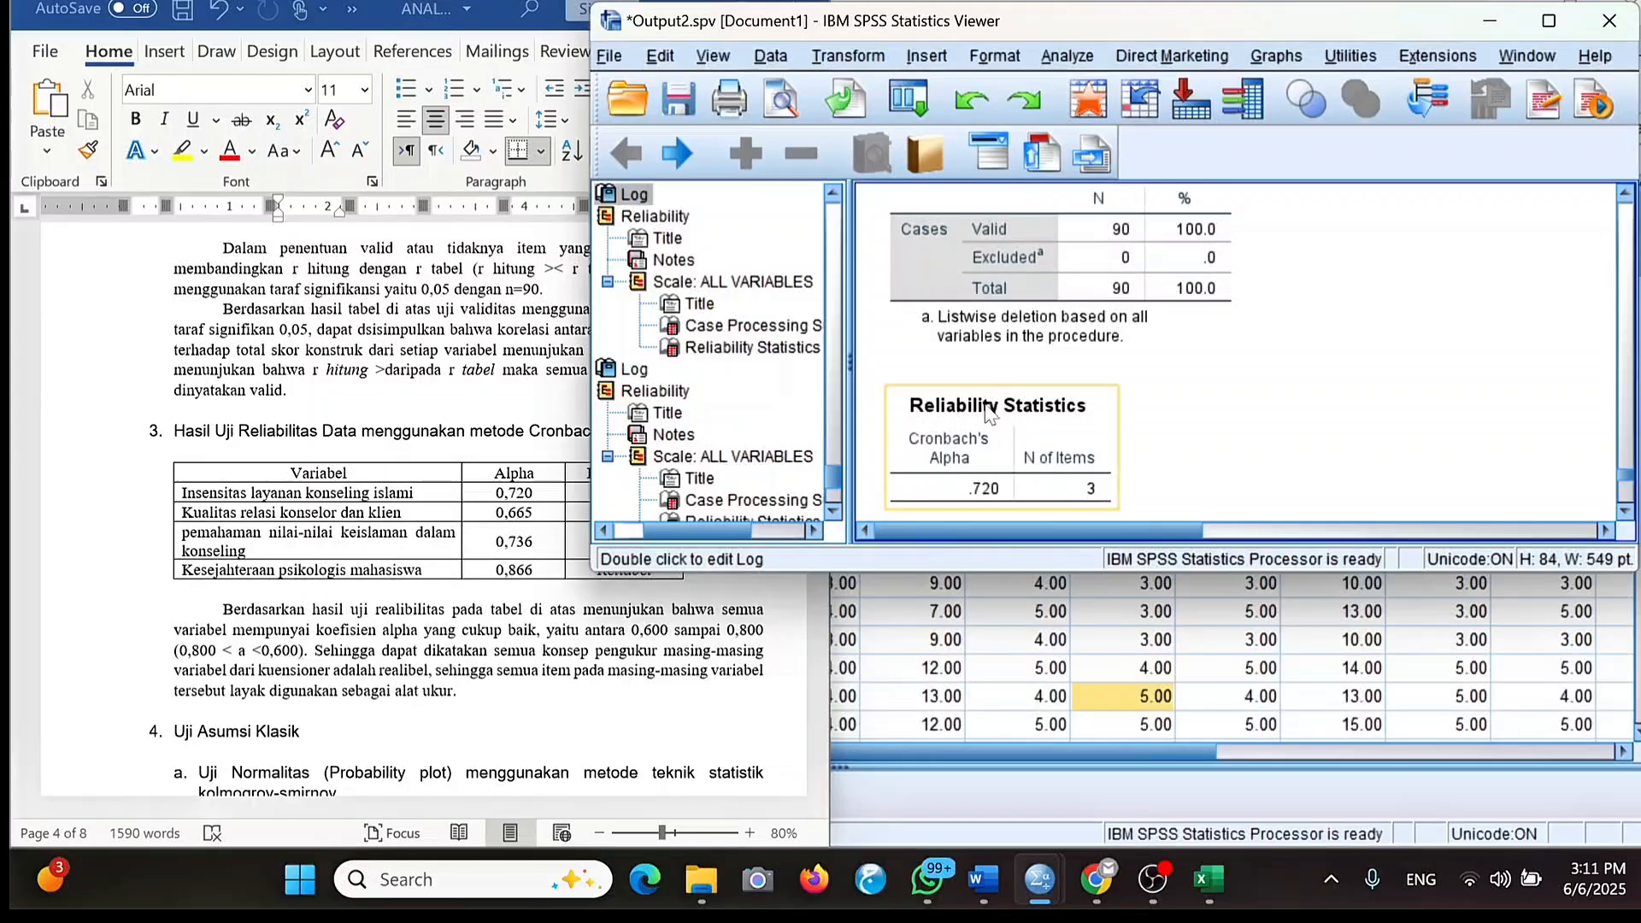
click(564, 692)
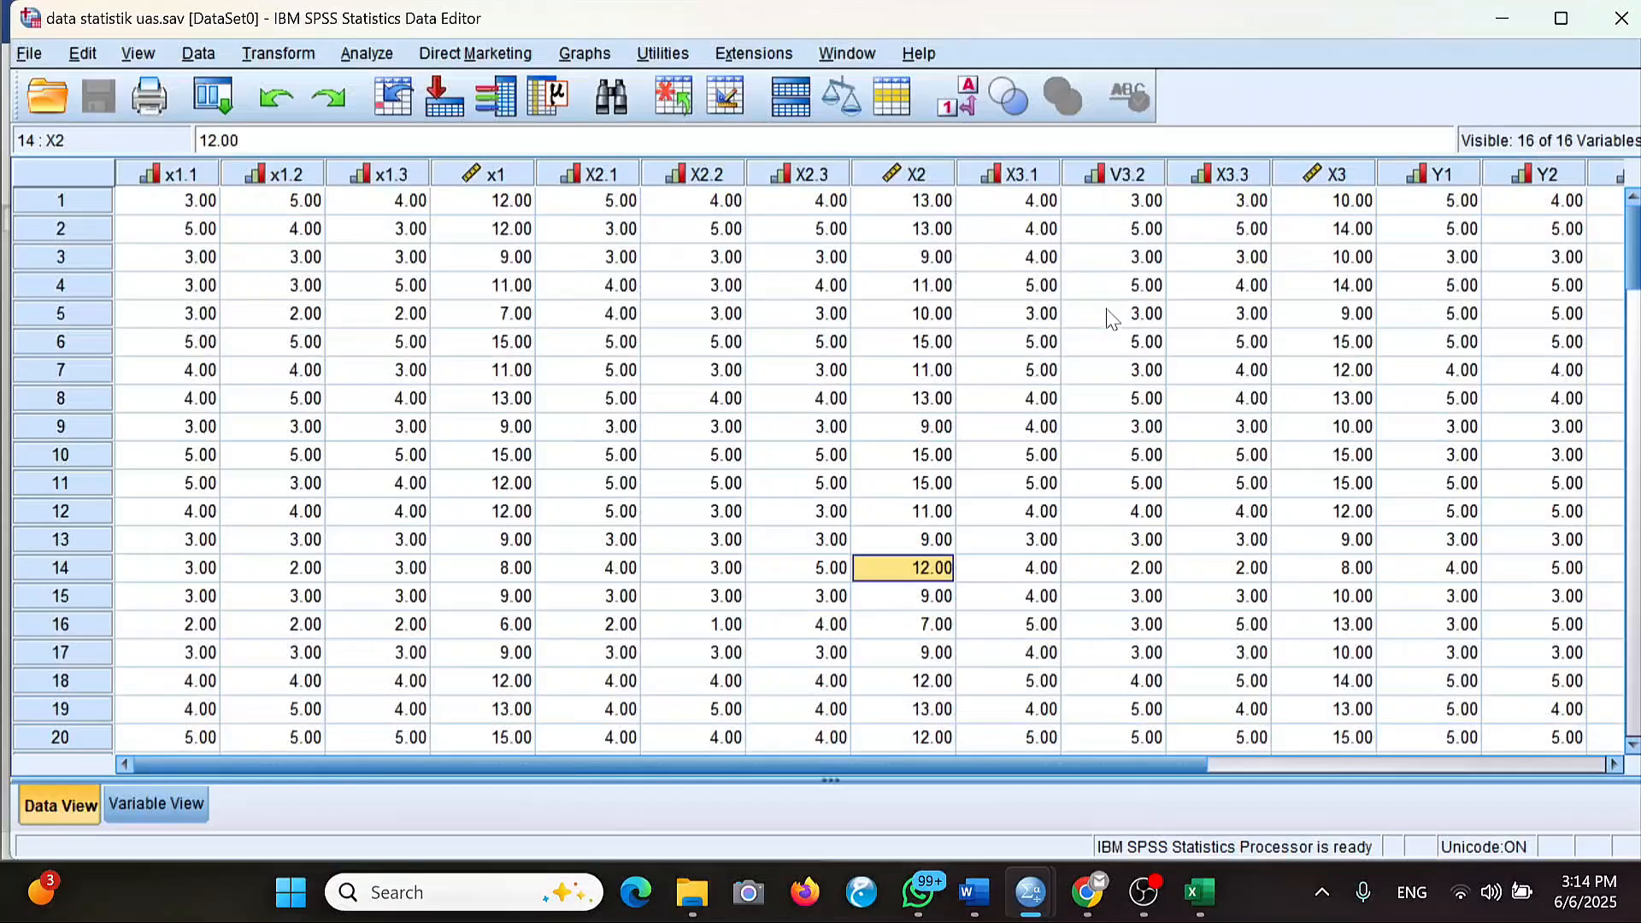
Open Linear Regression in the SPSS Data Editor, dismiss the message notification and assign Y as the dependent variable.
click(366, 40)
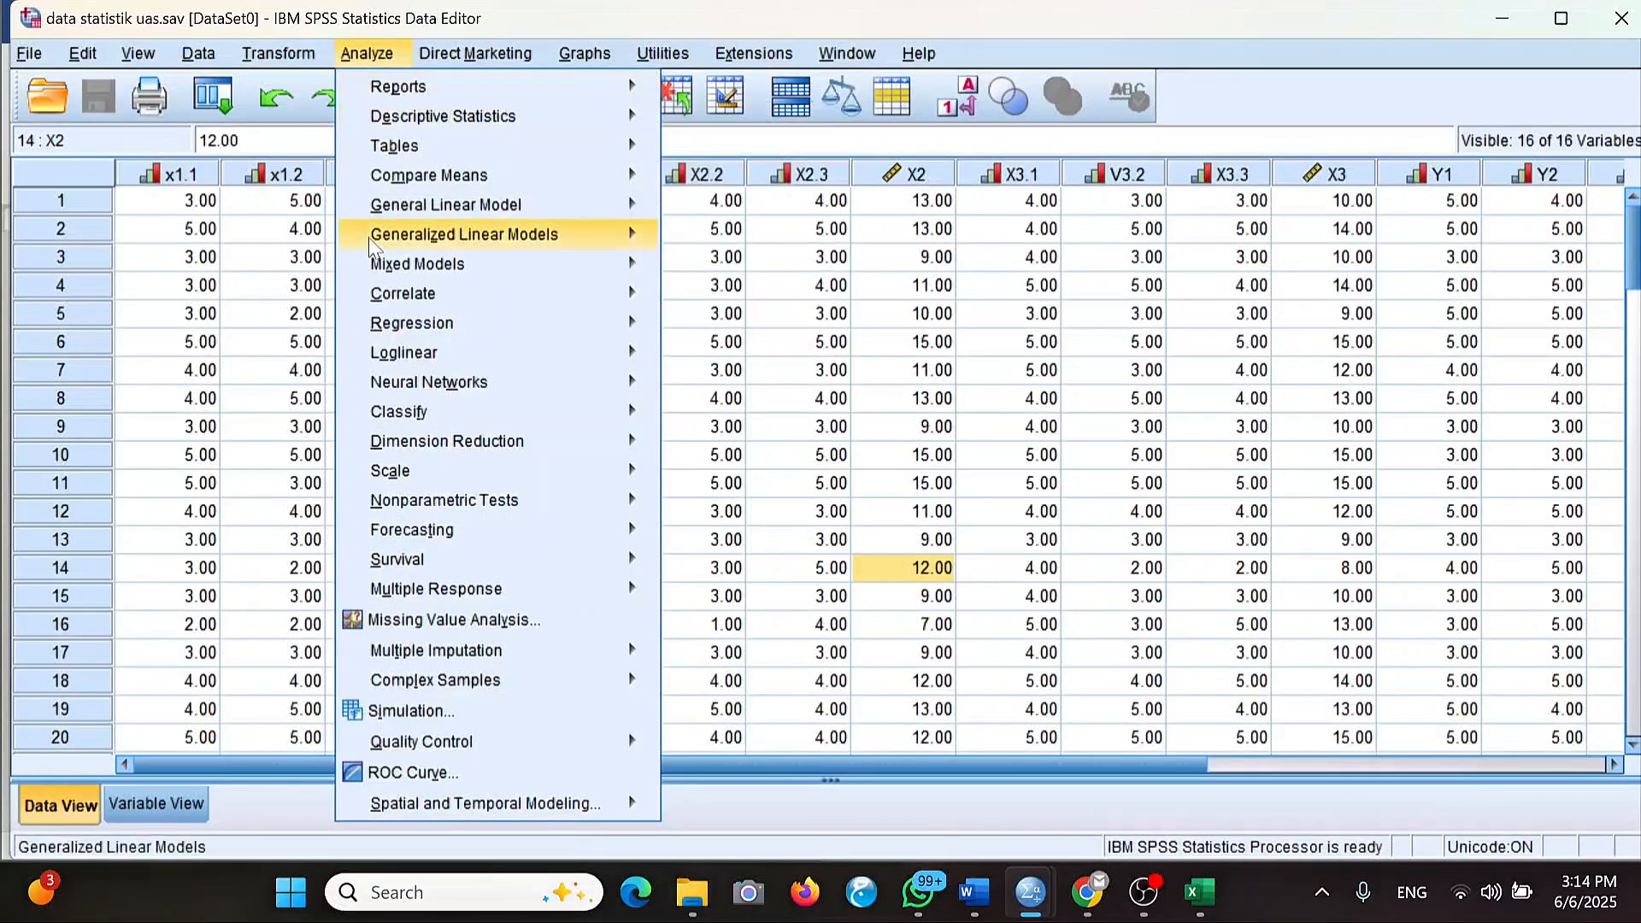
mouse_move(459, 334)
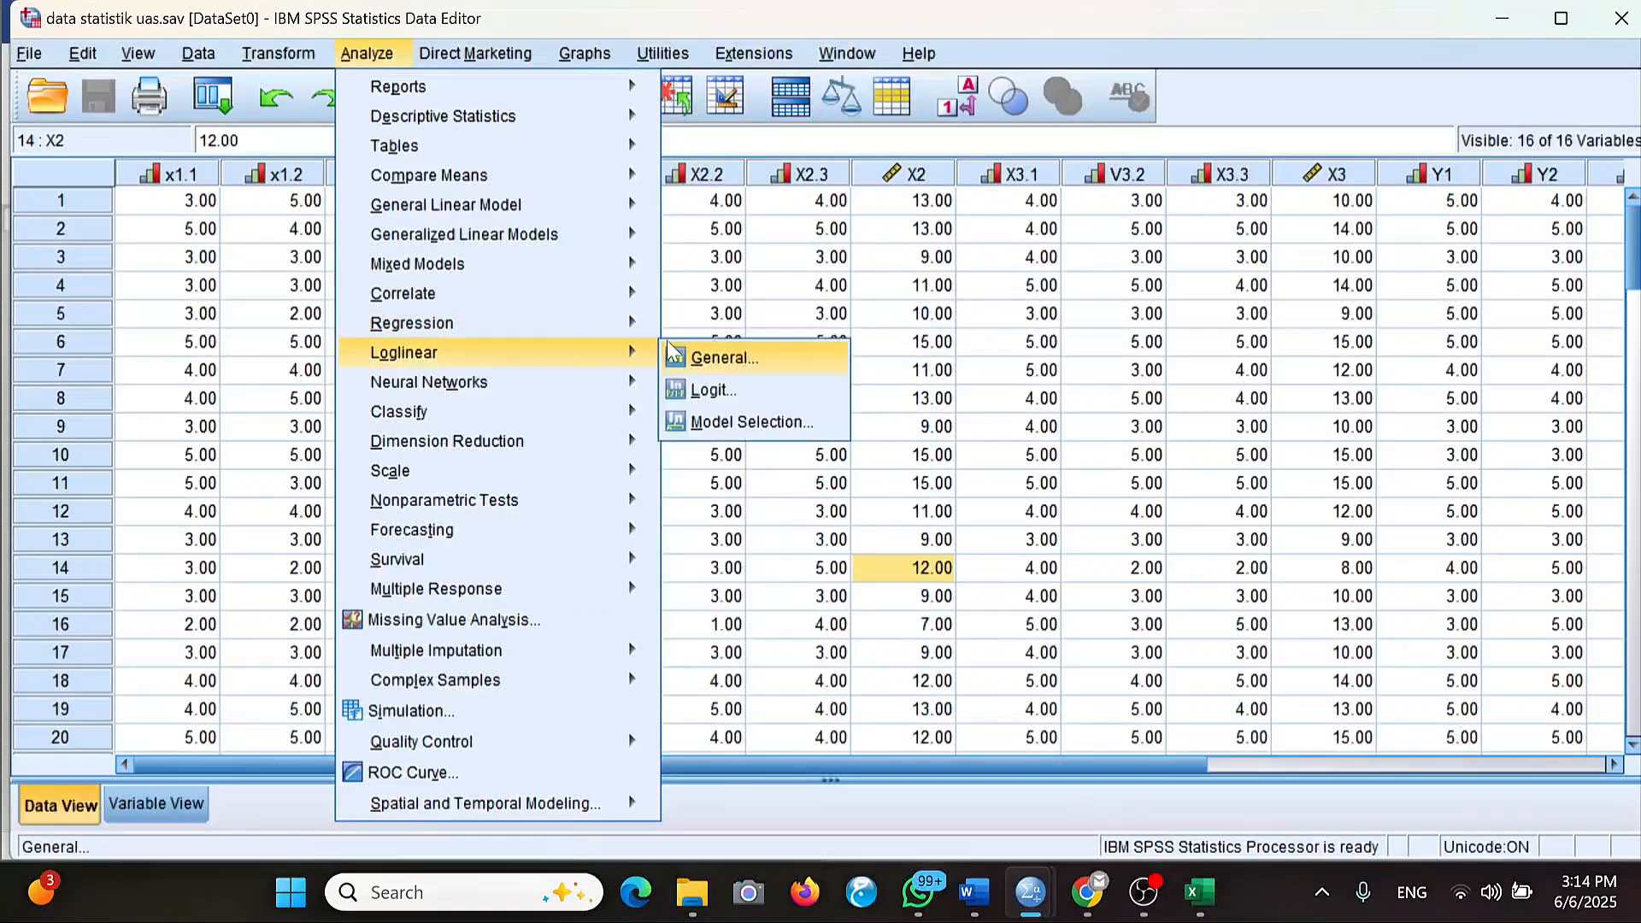
click(699, 362)
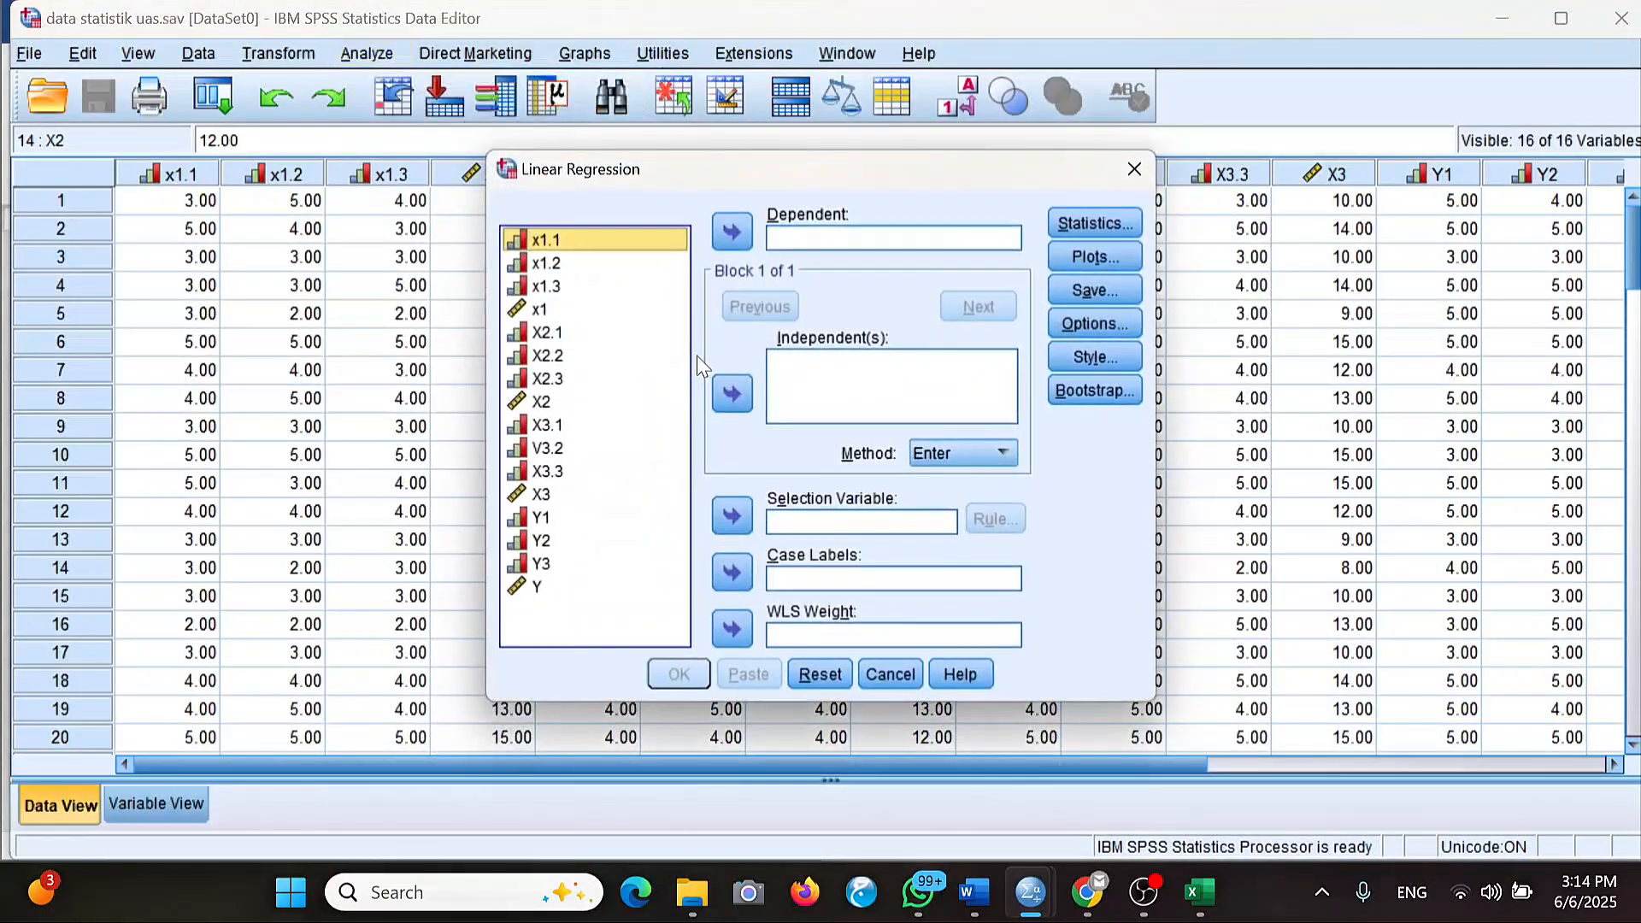
click(531, 588)
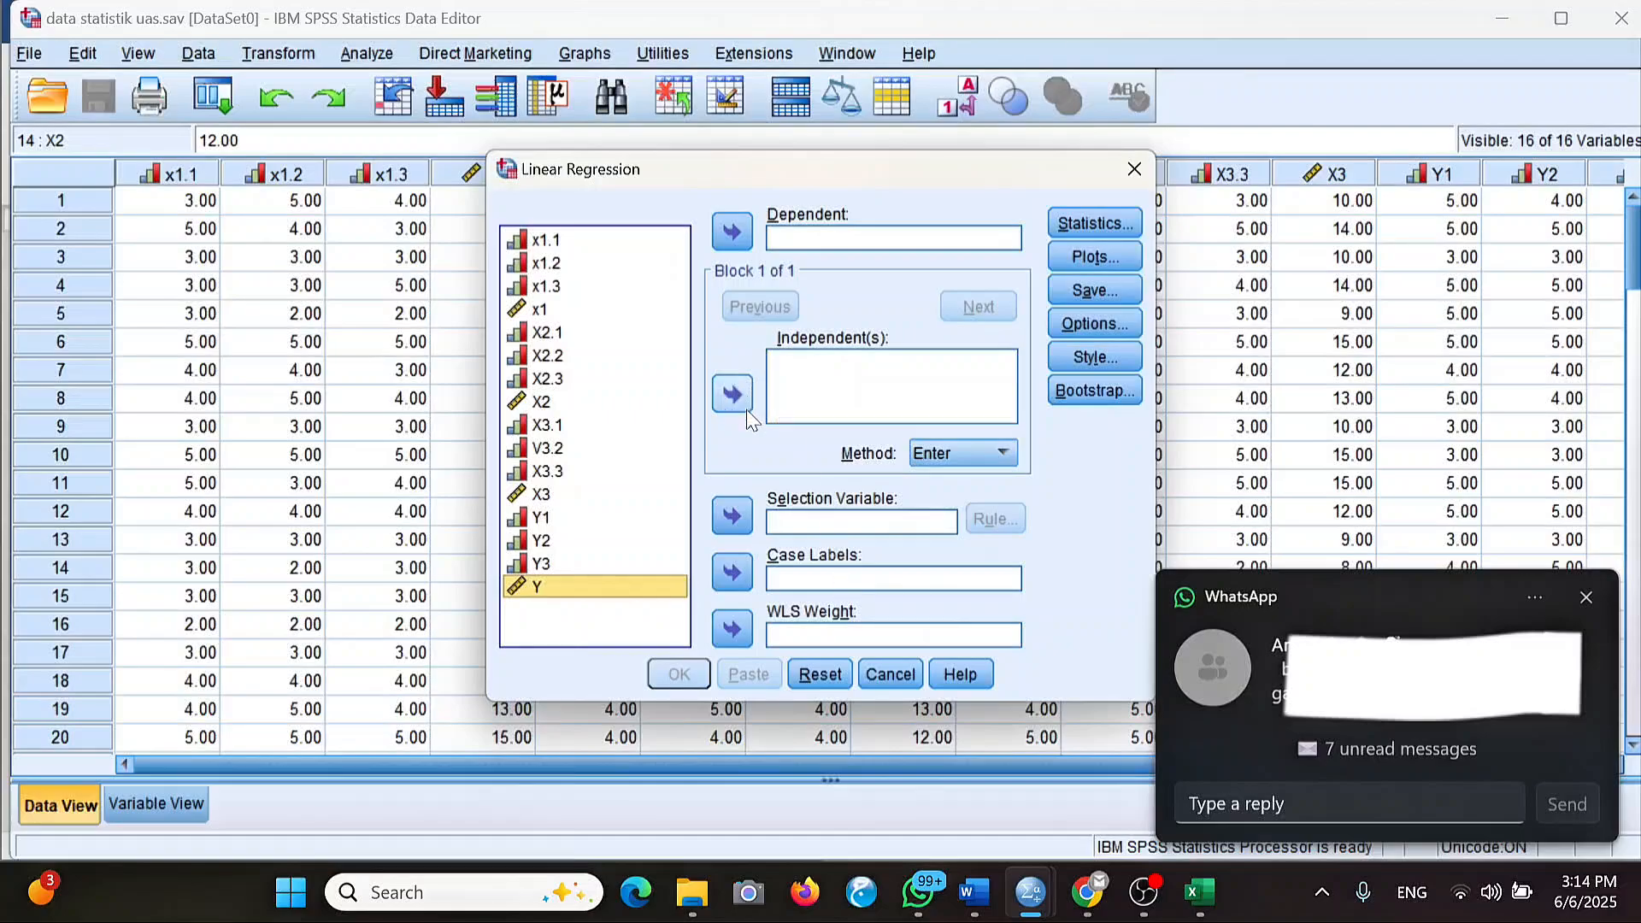
click(1599, 598)
click(1600, 598)
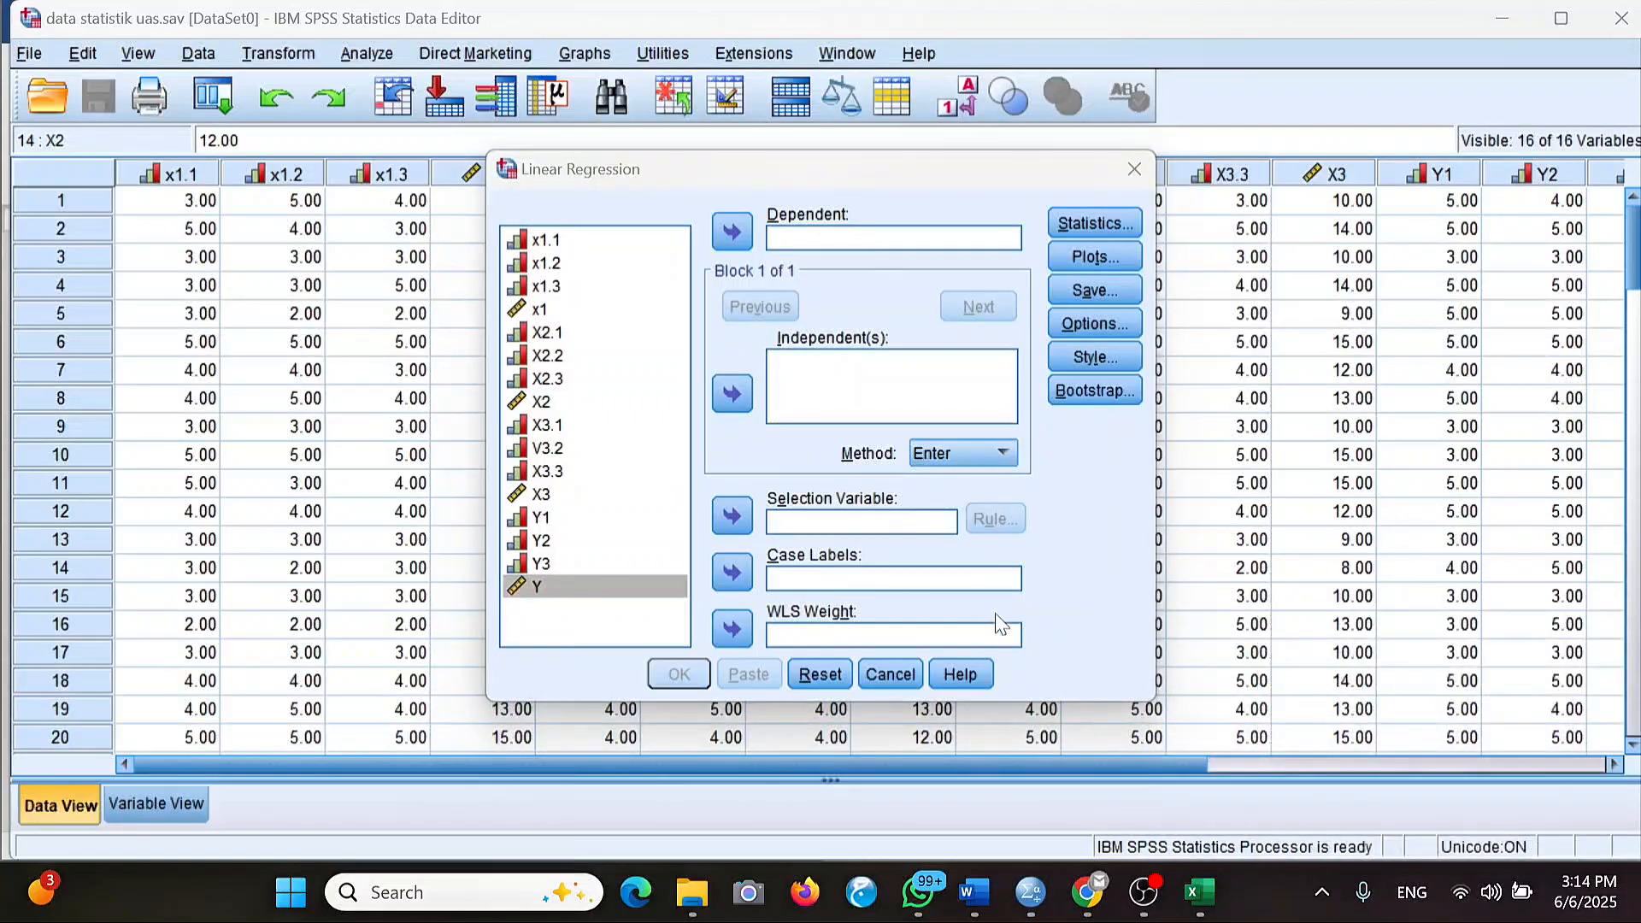
drag(662, 590, 850, 244)
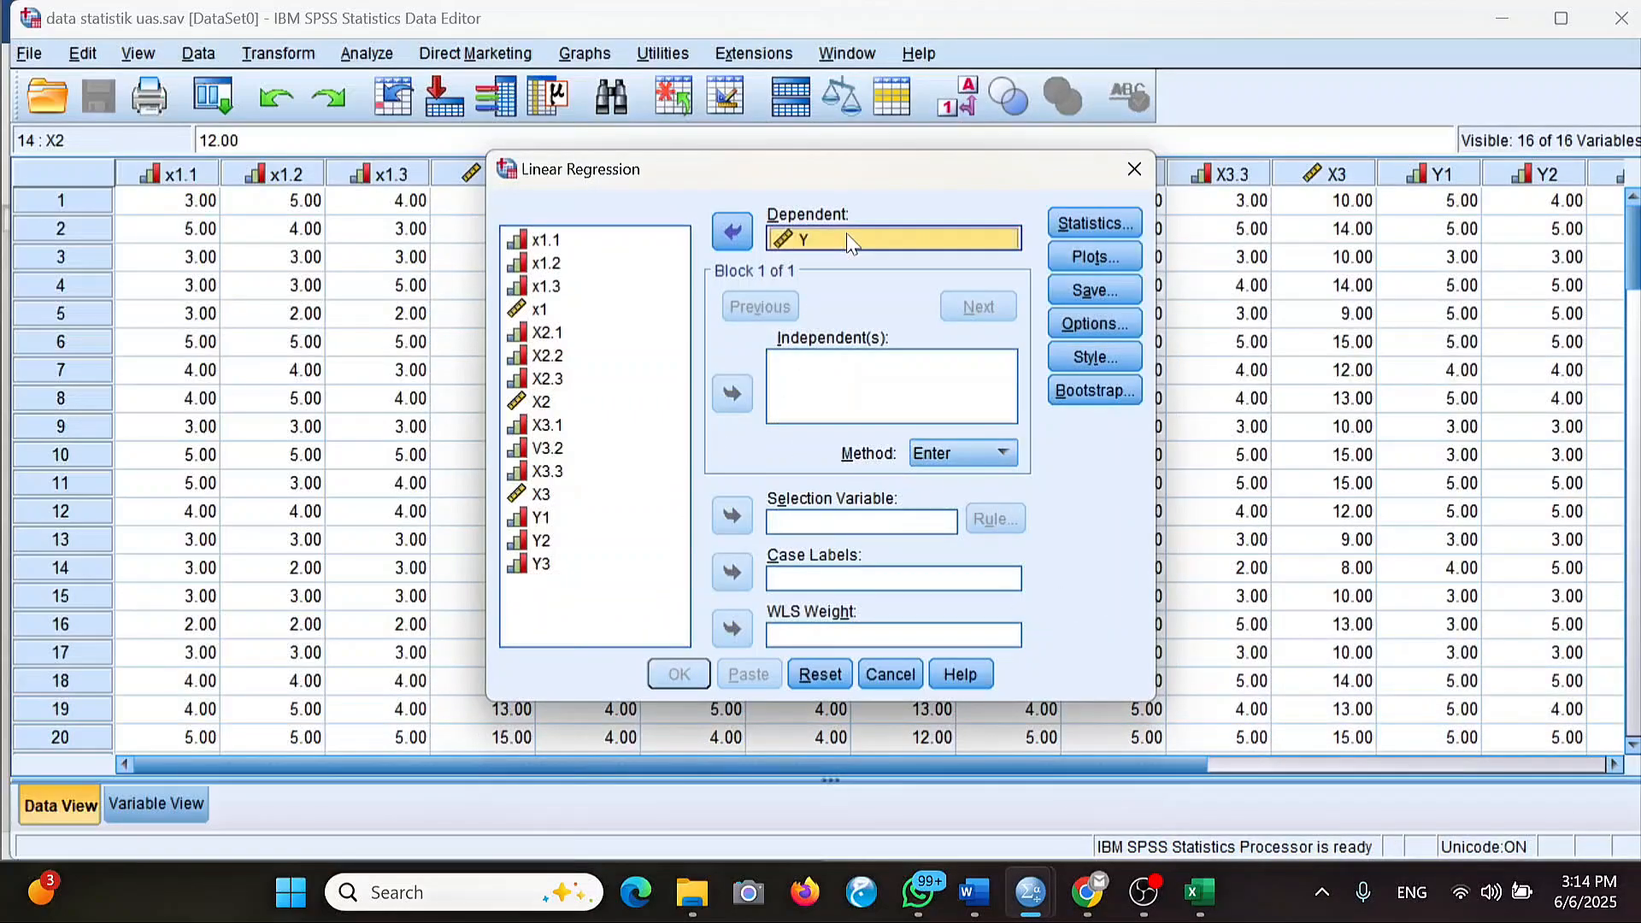
Add x1, X2 and X3 as the independent variables of the linear regression.
click(604, 310)
drag(604, 310, 854, 364)
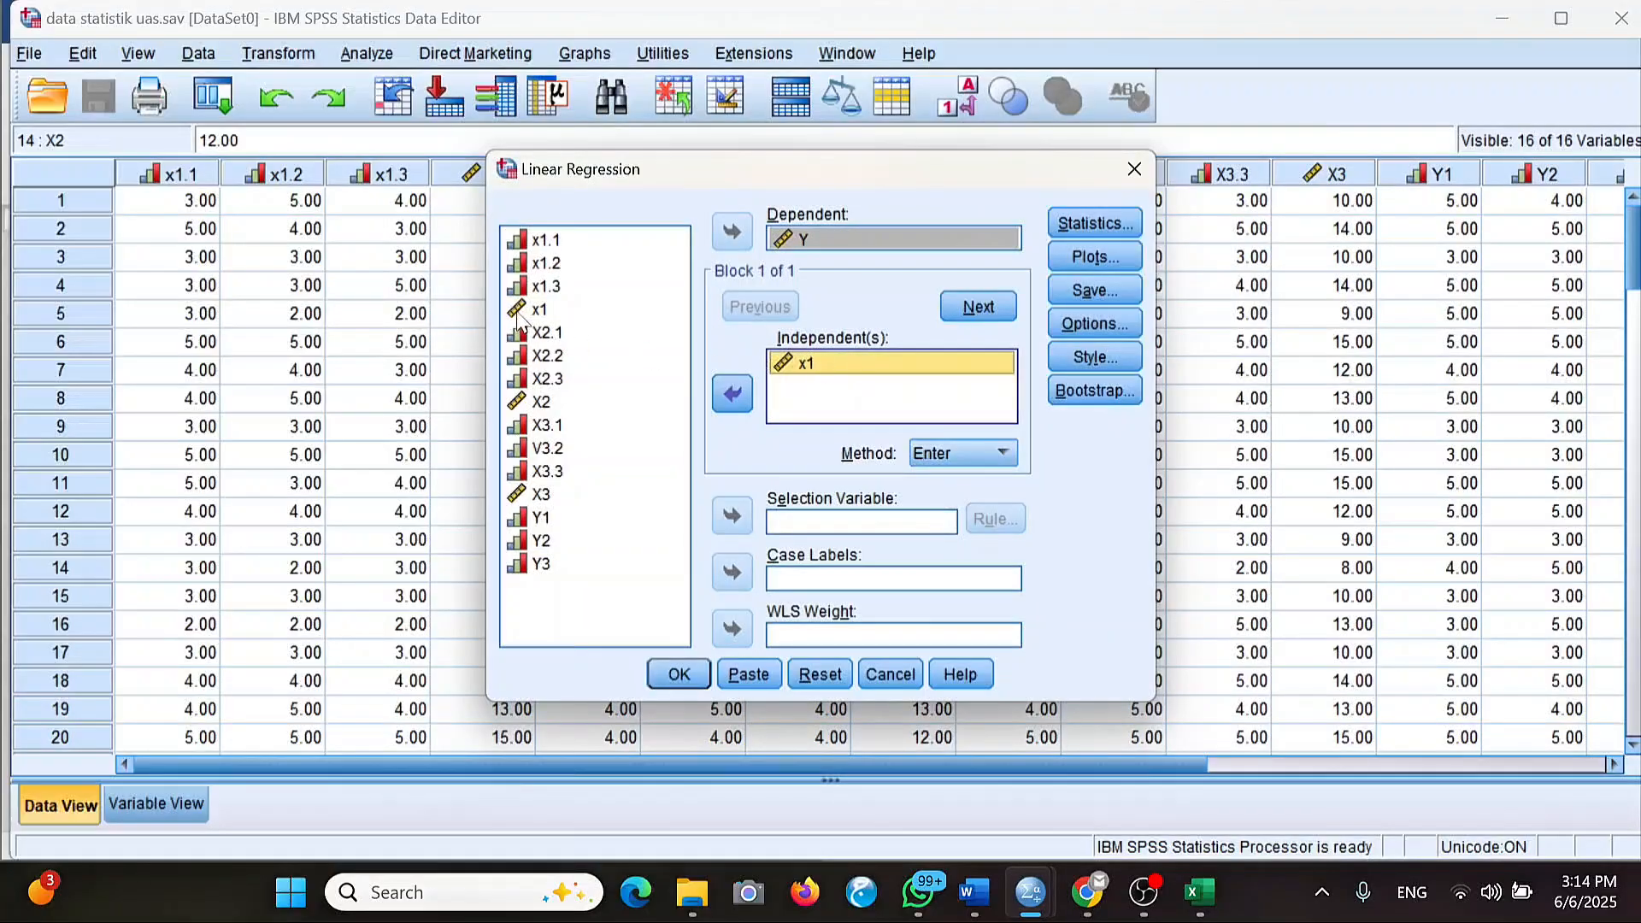
click(571, 402)
drag(571, 402, 786, 398)
click(539, 516)
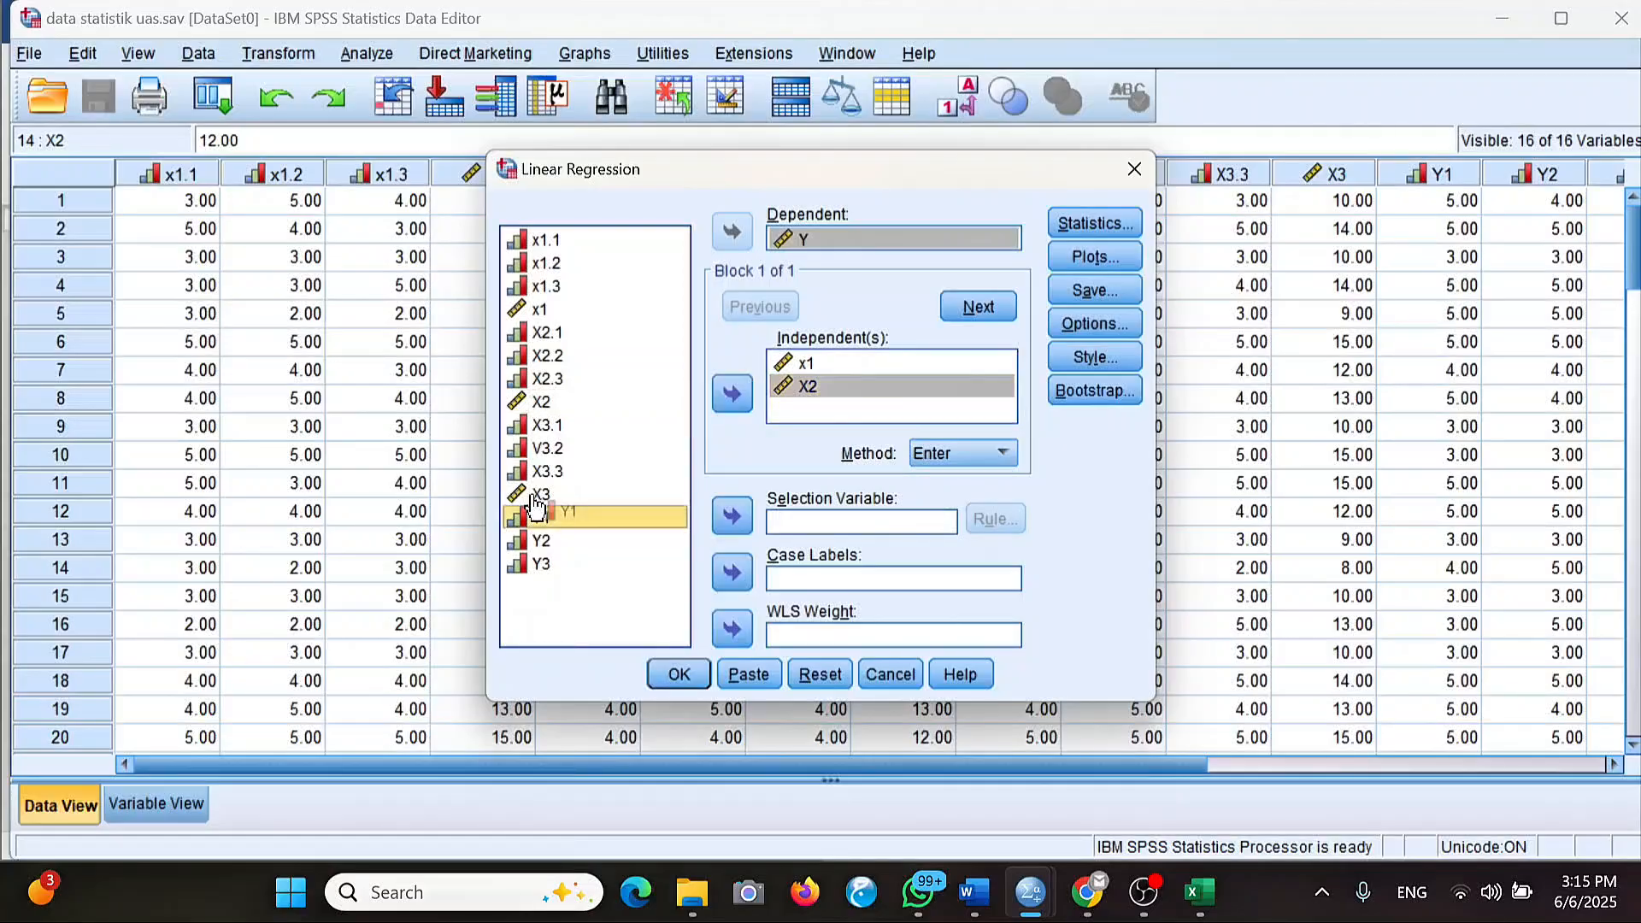
drag(535, 496, 857, 397)
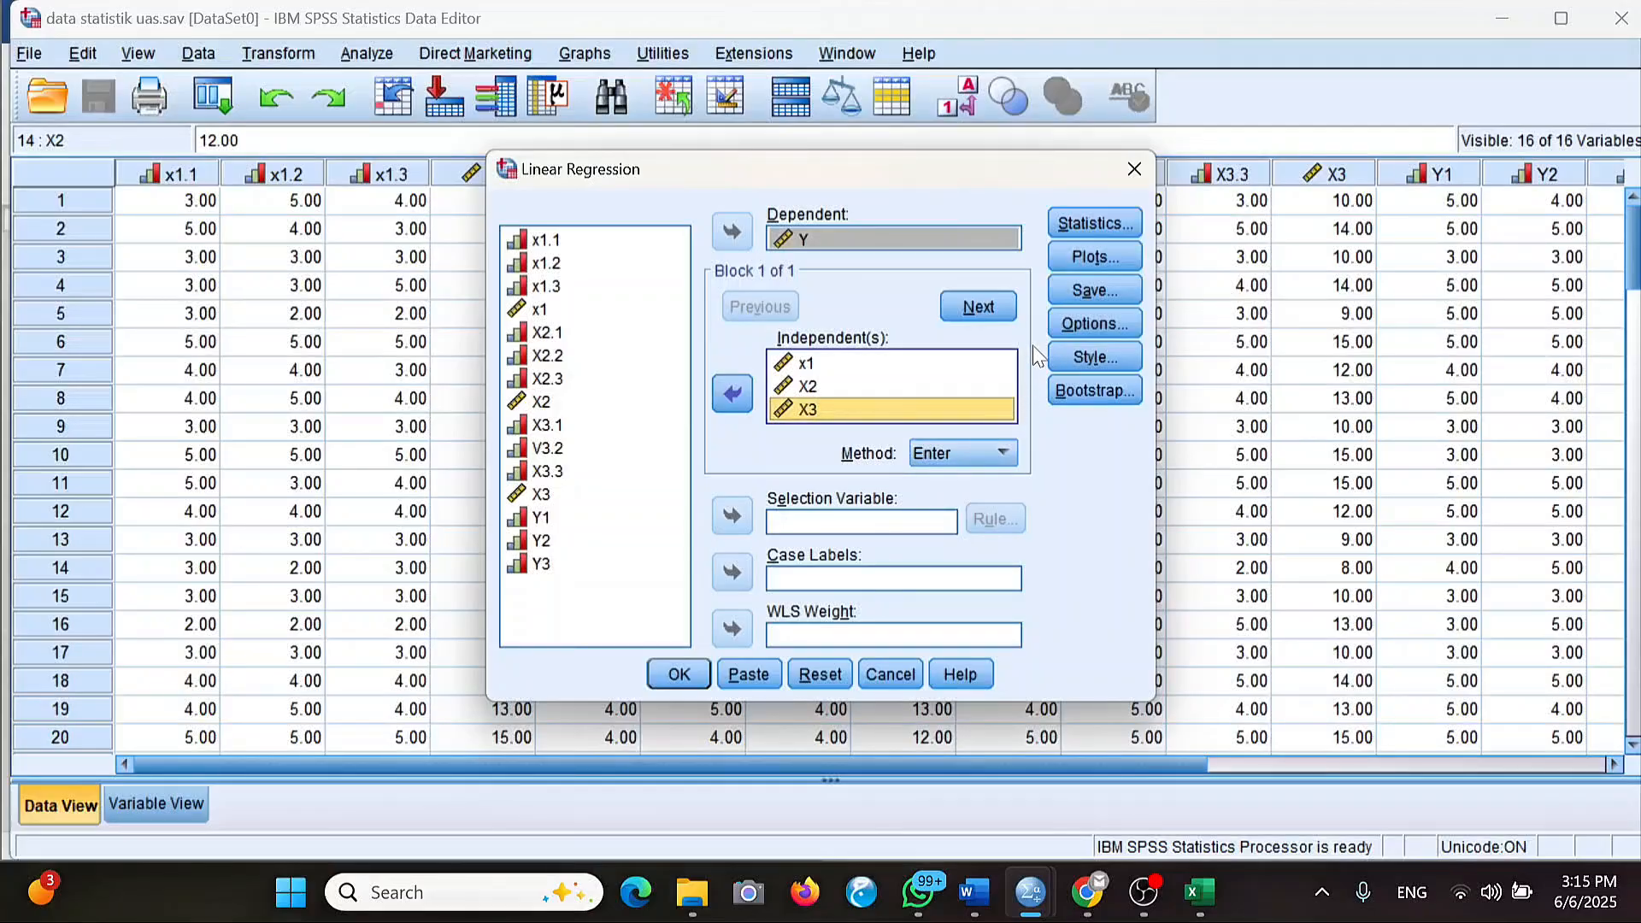
Enable the normal probability plot of standardized residuals and run the linear regression.
click(1080, 256)
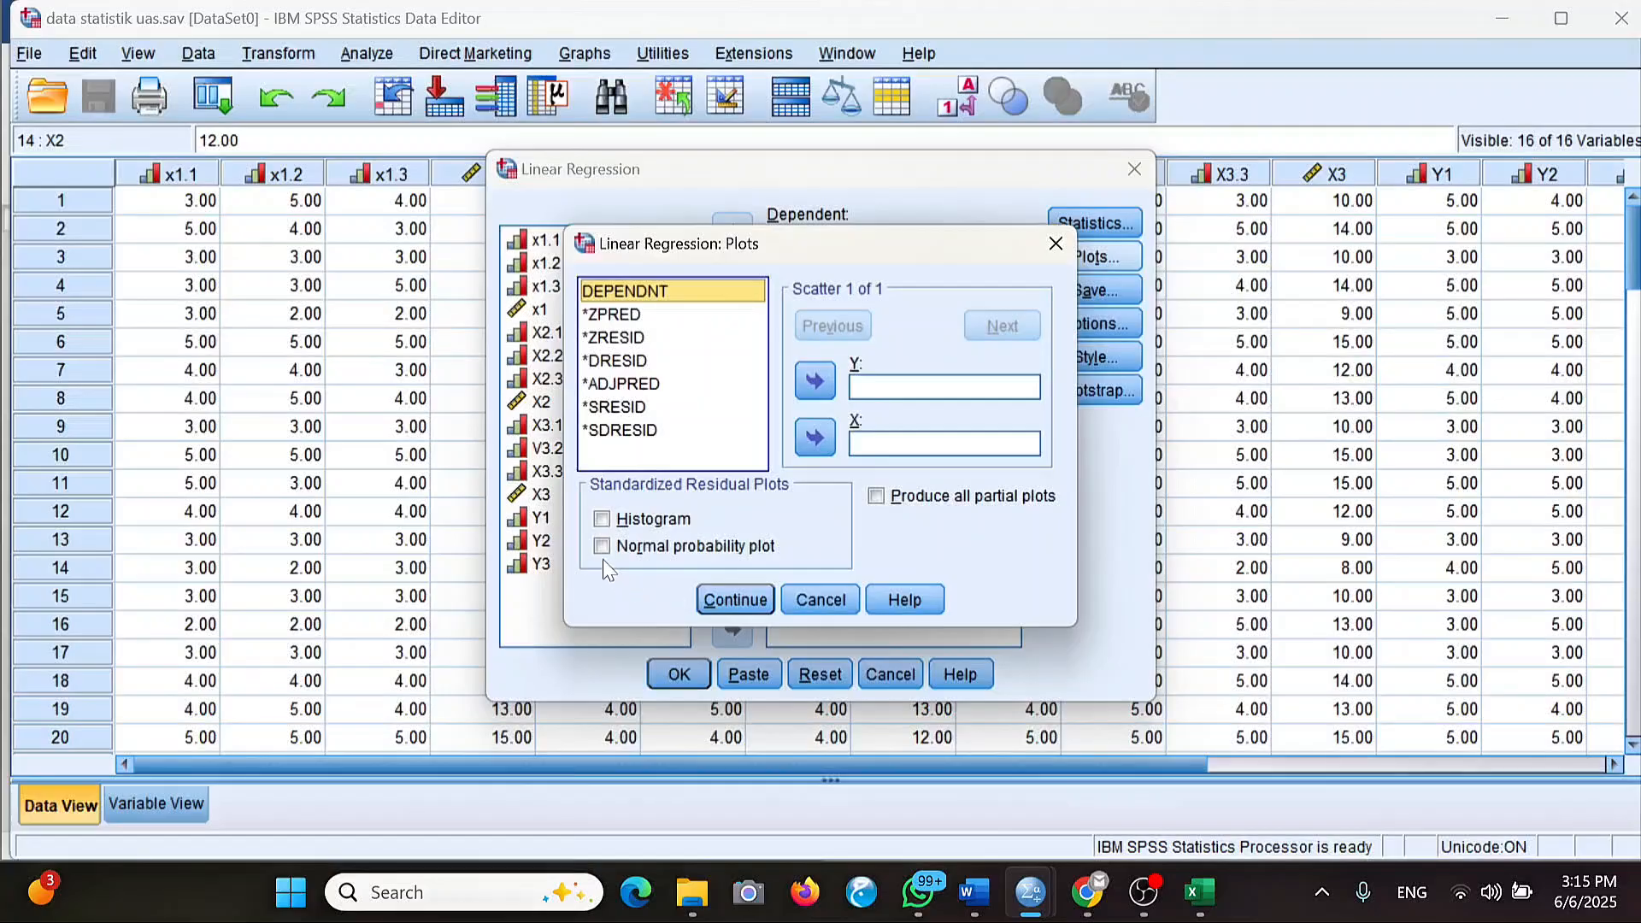
click(603, 546)
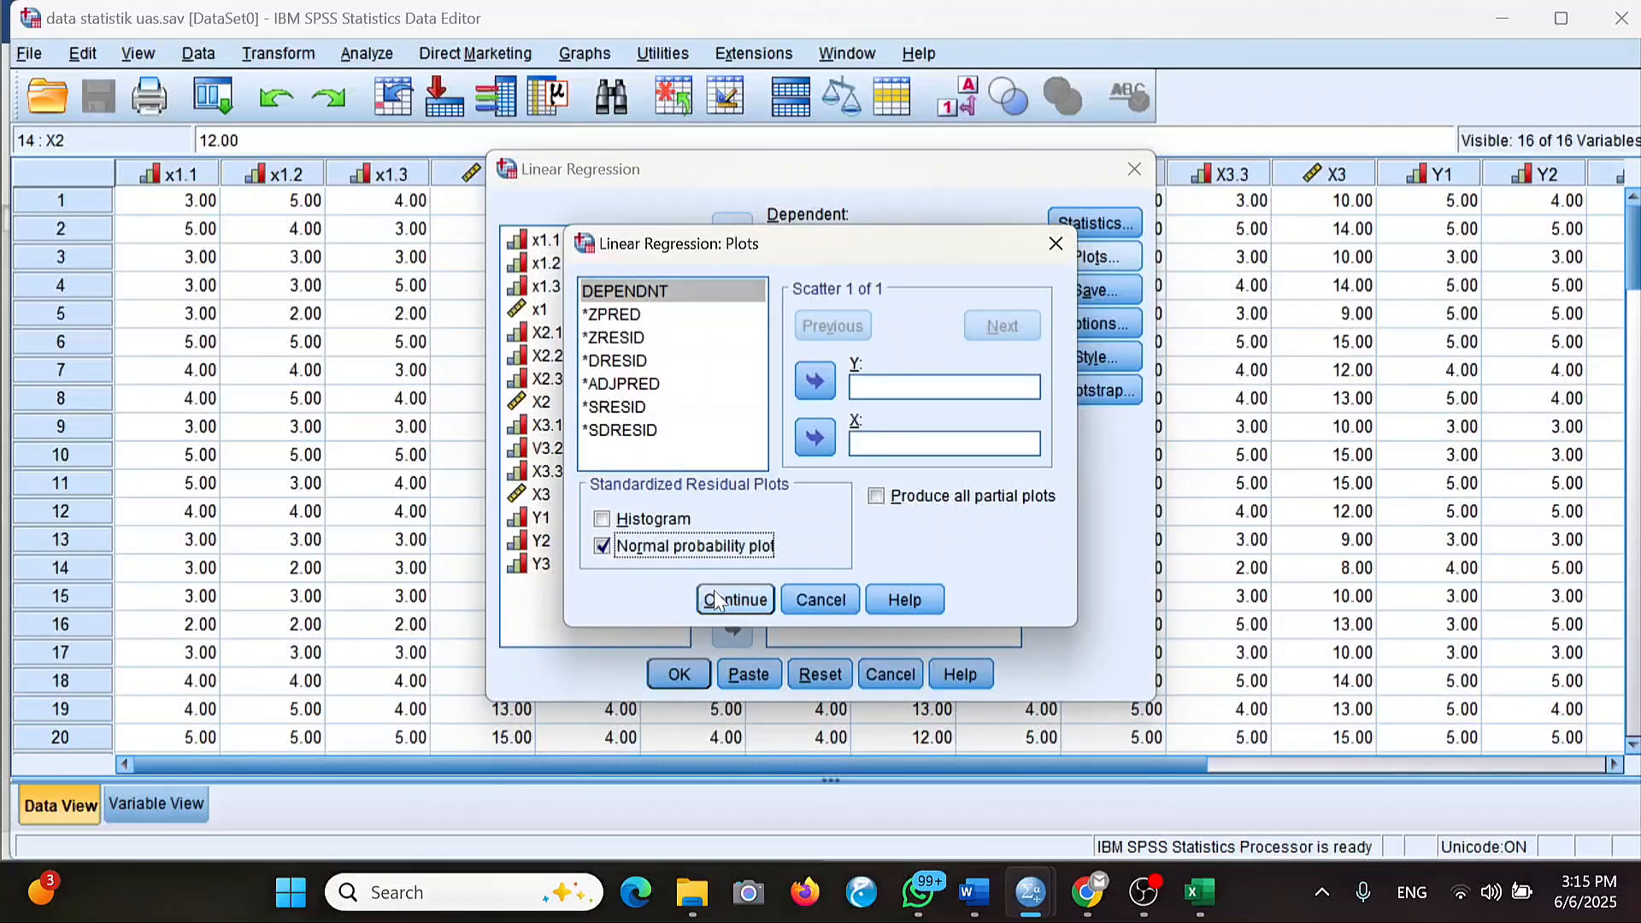
click(737, 599)
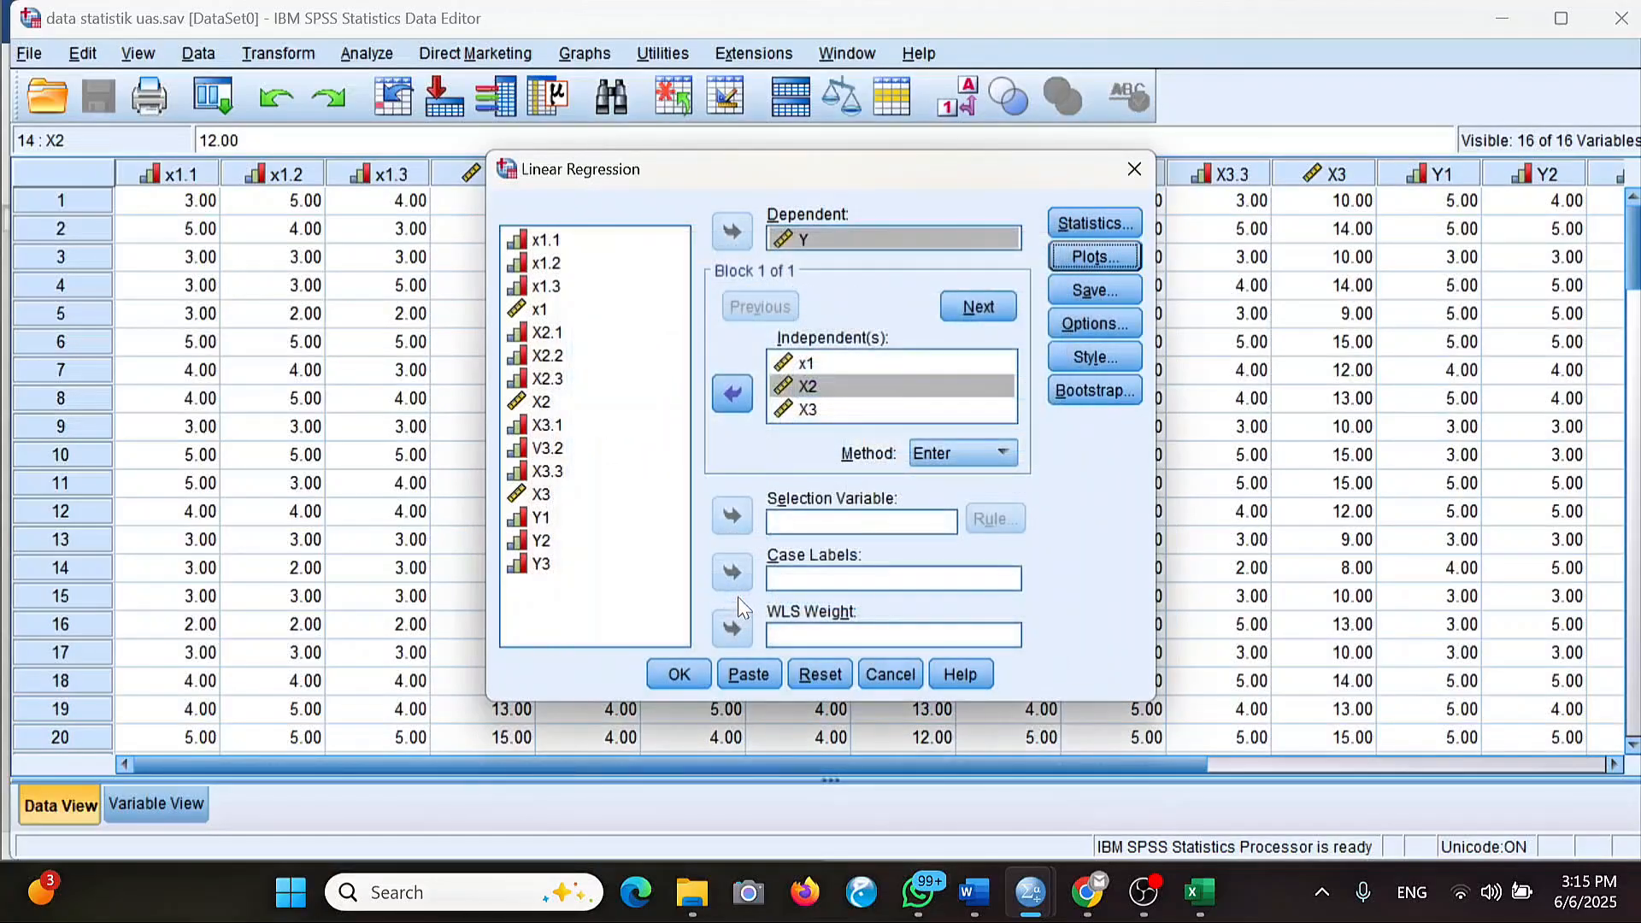
click(677, 677)
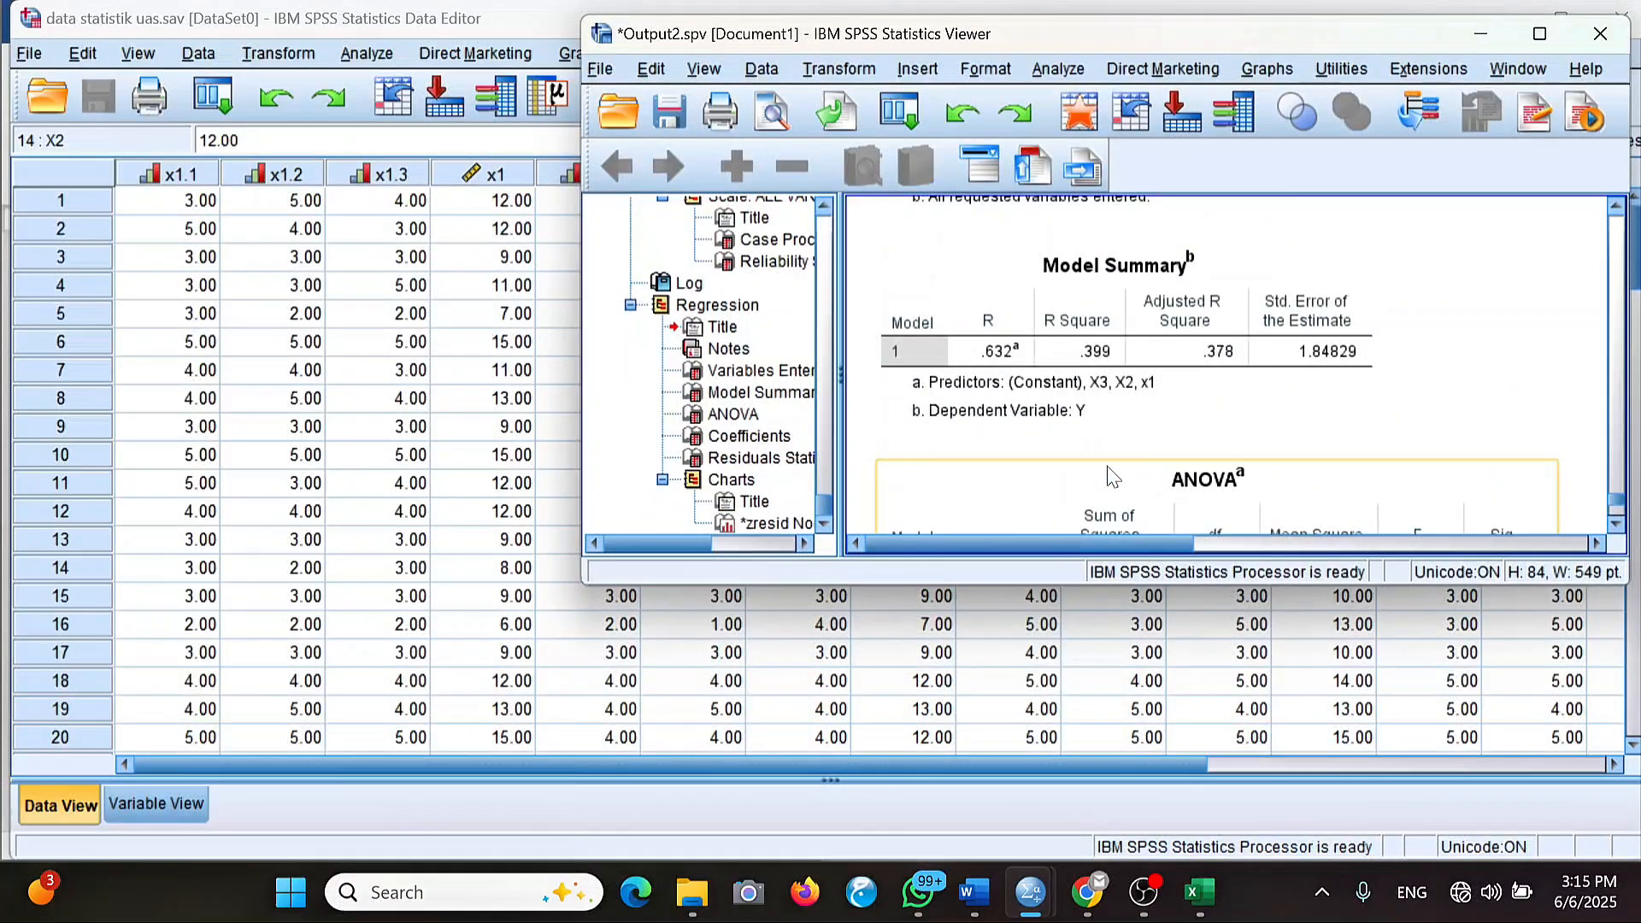
Examine the regression output tables and the Normal P-P Plot of the standardized residuals.
scroll(1111, 477, down, 5)
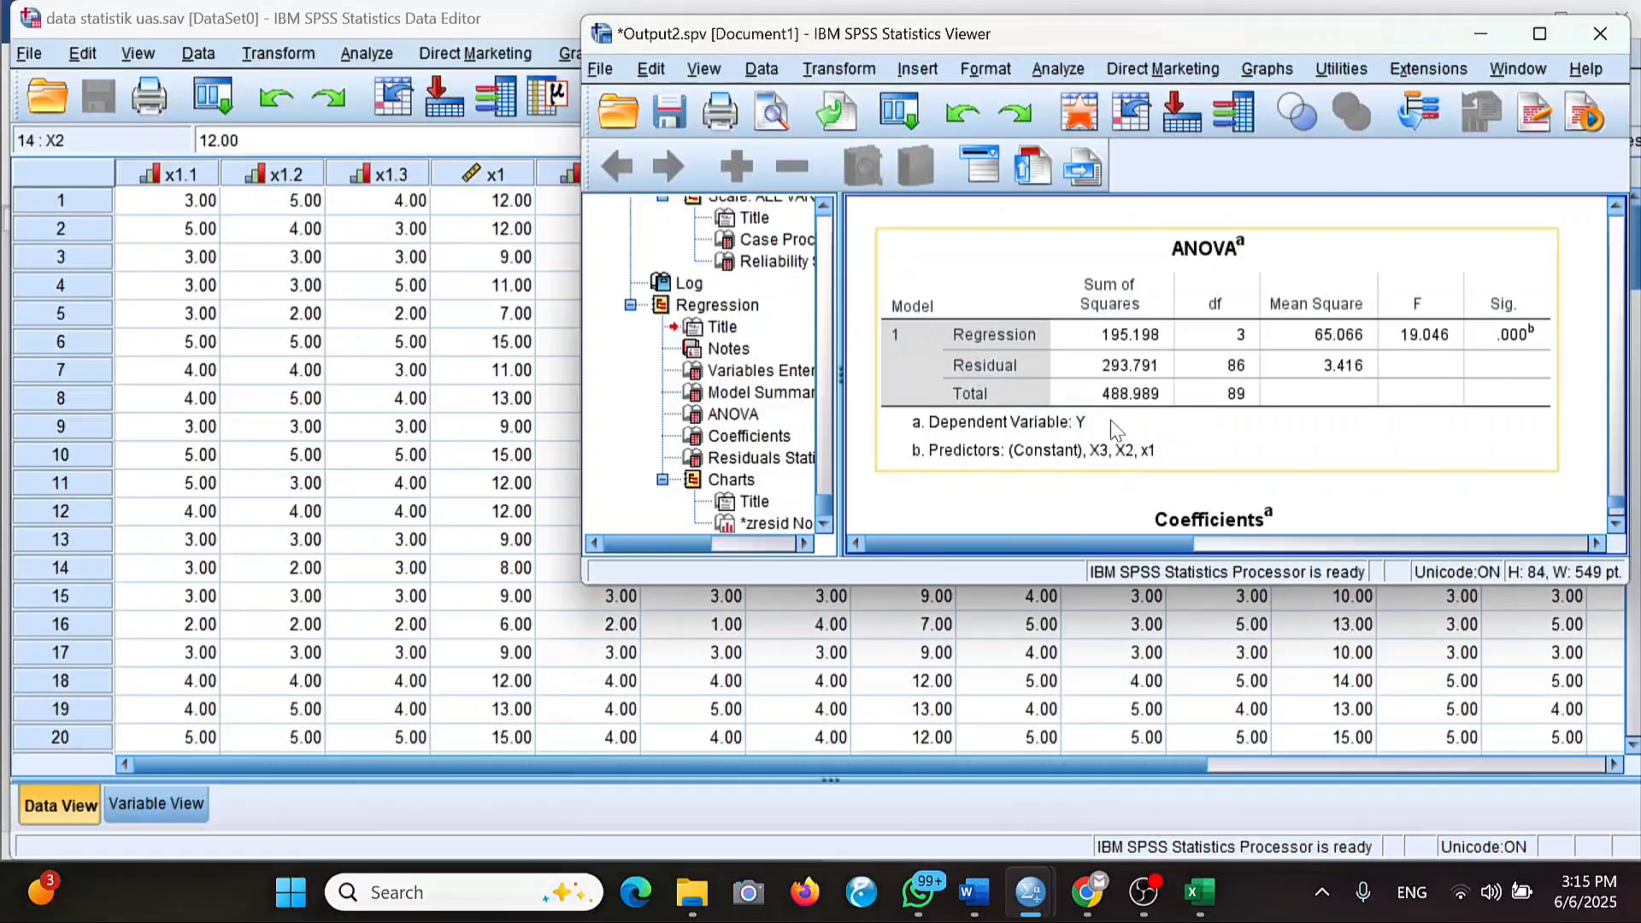
scroll(1111, 470, down, 10)
scroll(1111, 423, down, 2)
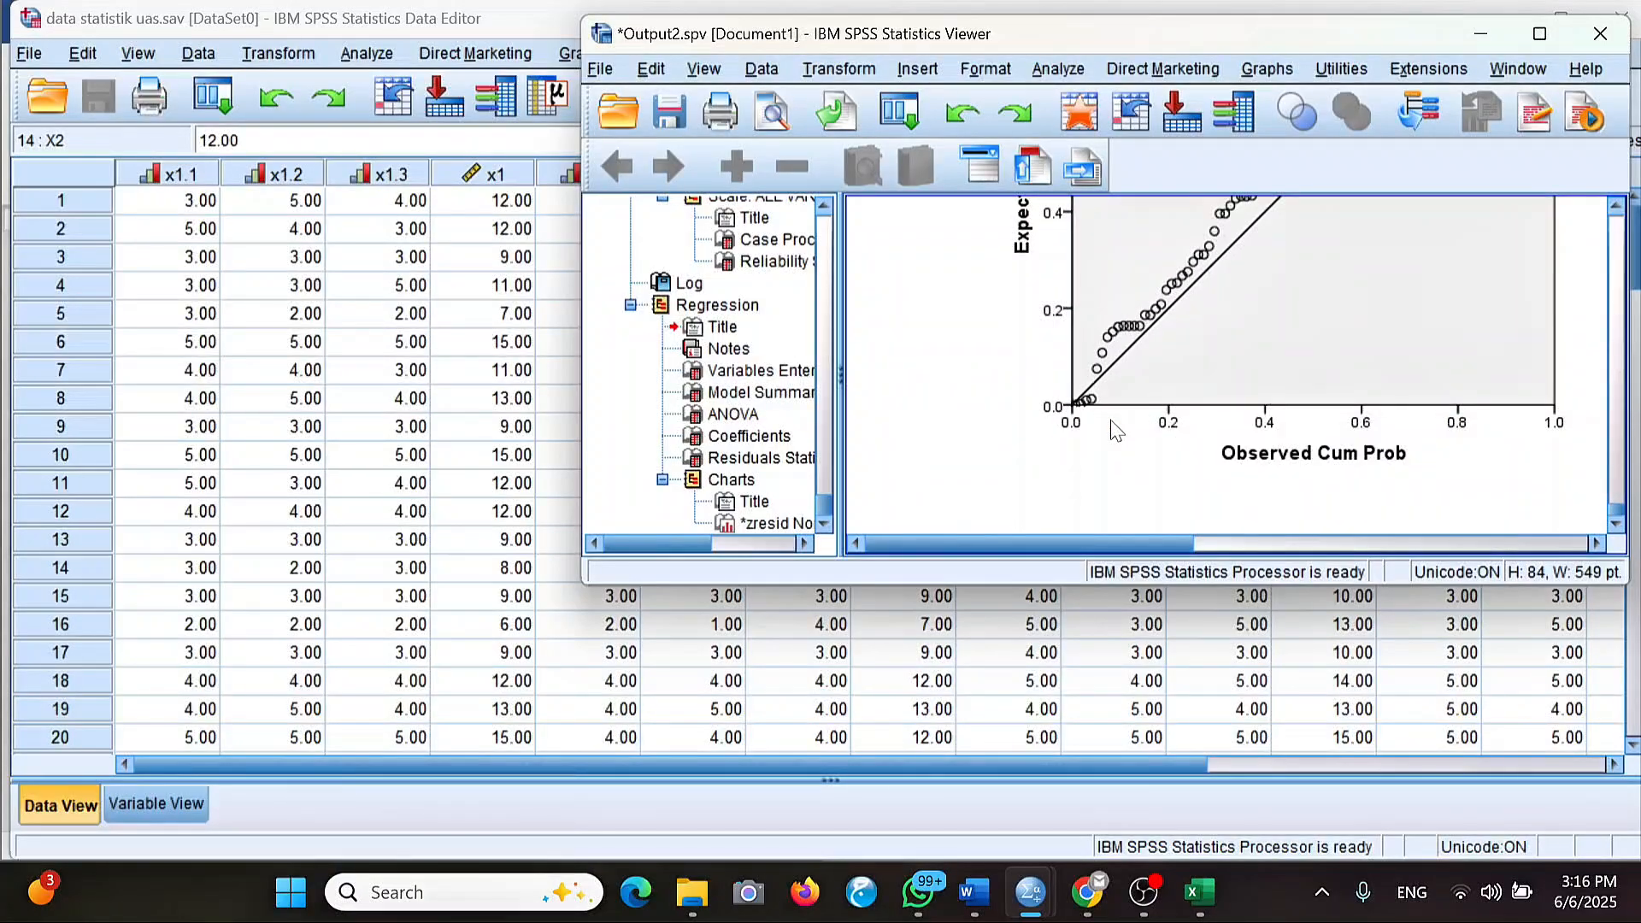
scroll(1116, 429, up, 3)
scroll(1116, 430, up, 3)
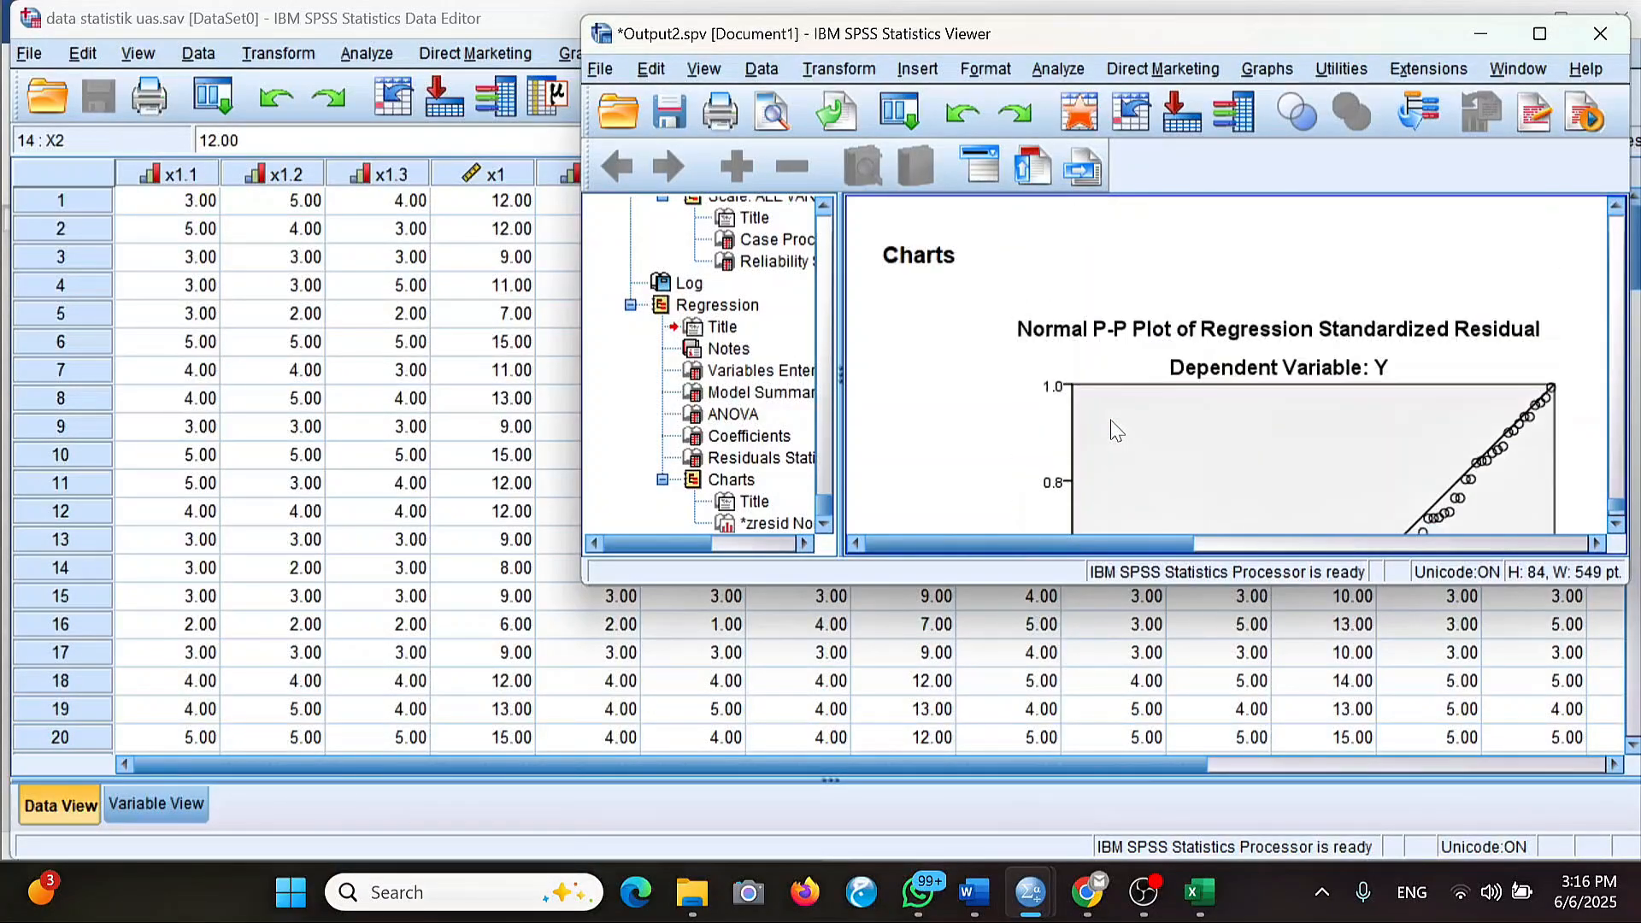
click(1116, 430)
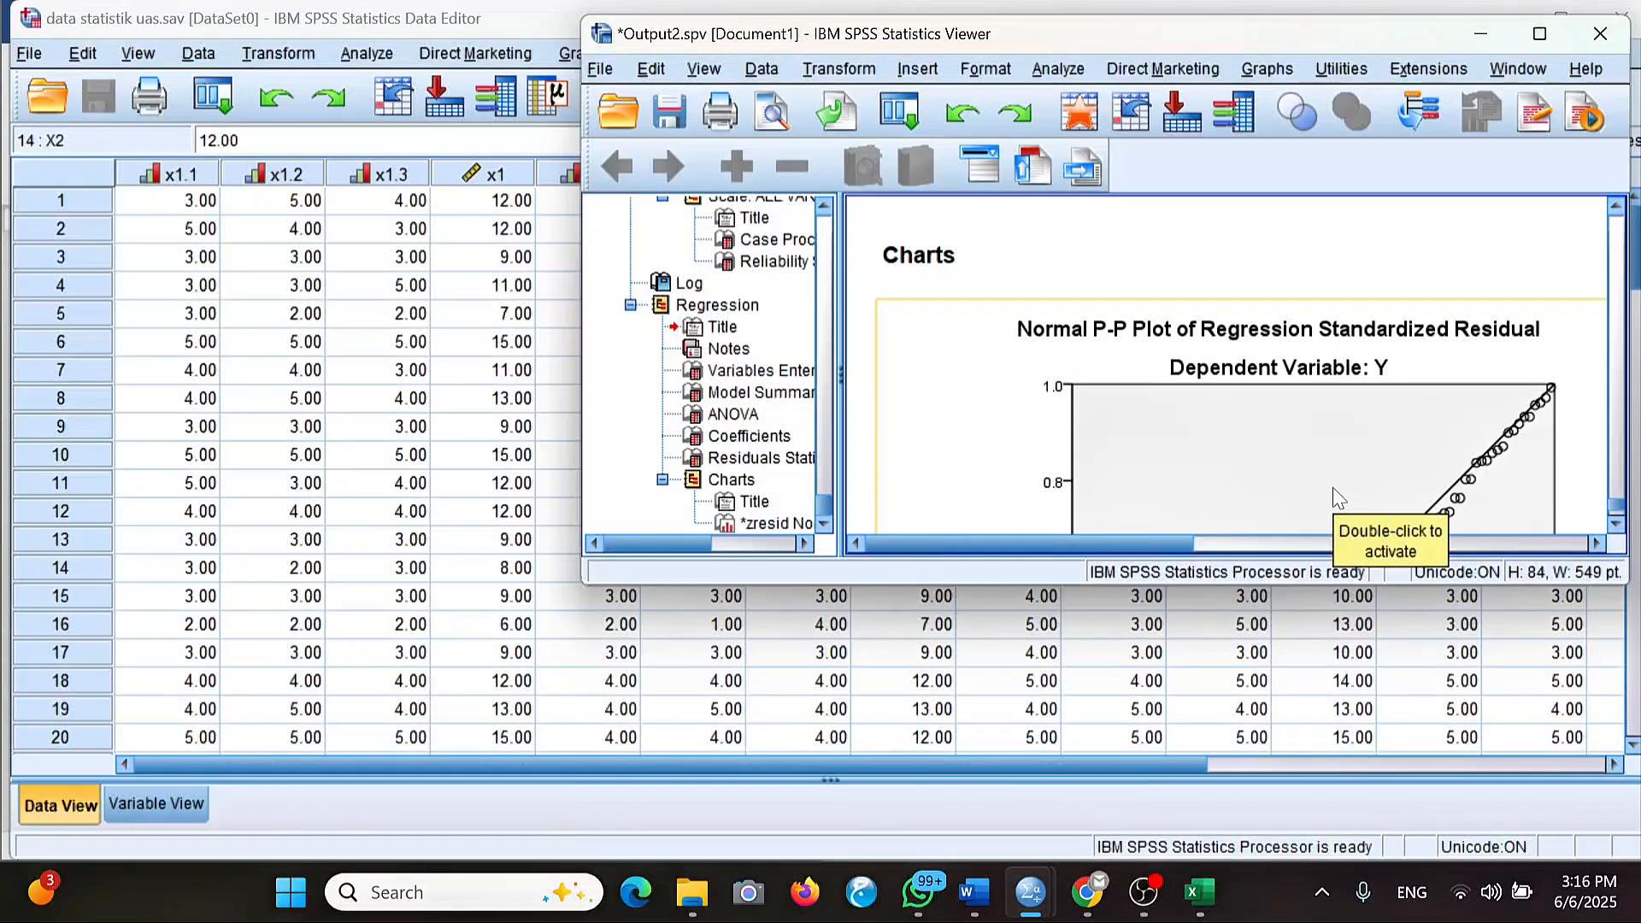
Compare the regression's Normal P-P Plot with the normality test section of the Word report, through the Kolmogorov-Smirnov part.
scroll(1338, 500, down, 5)
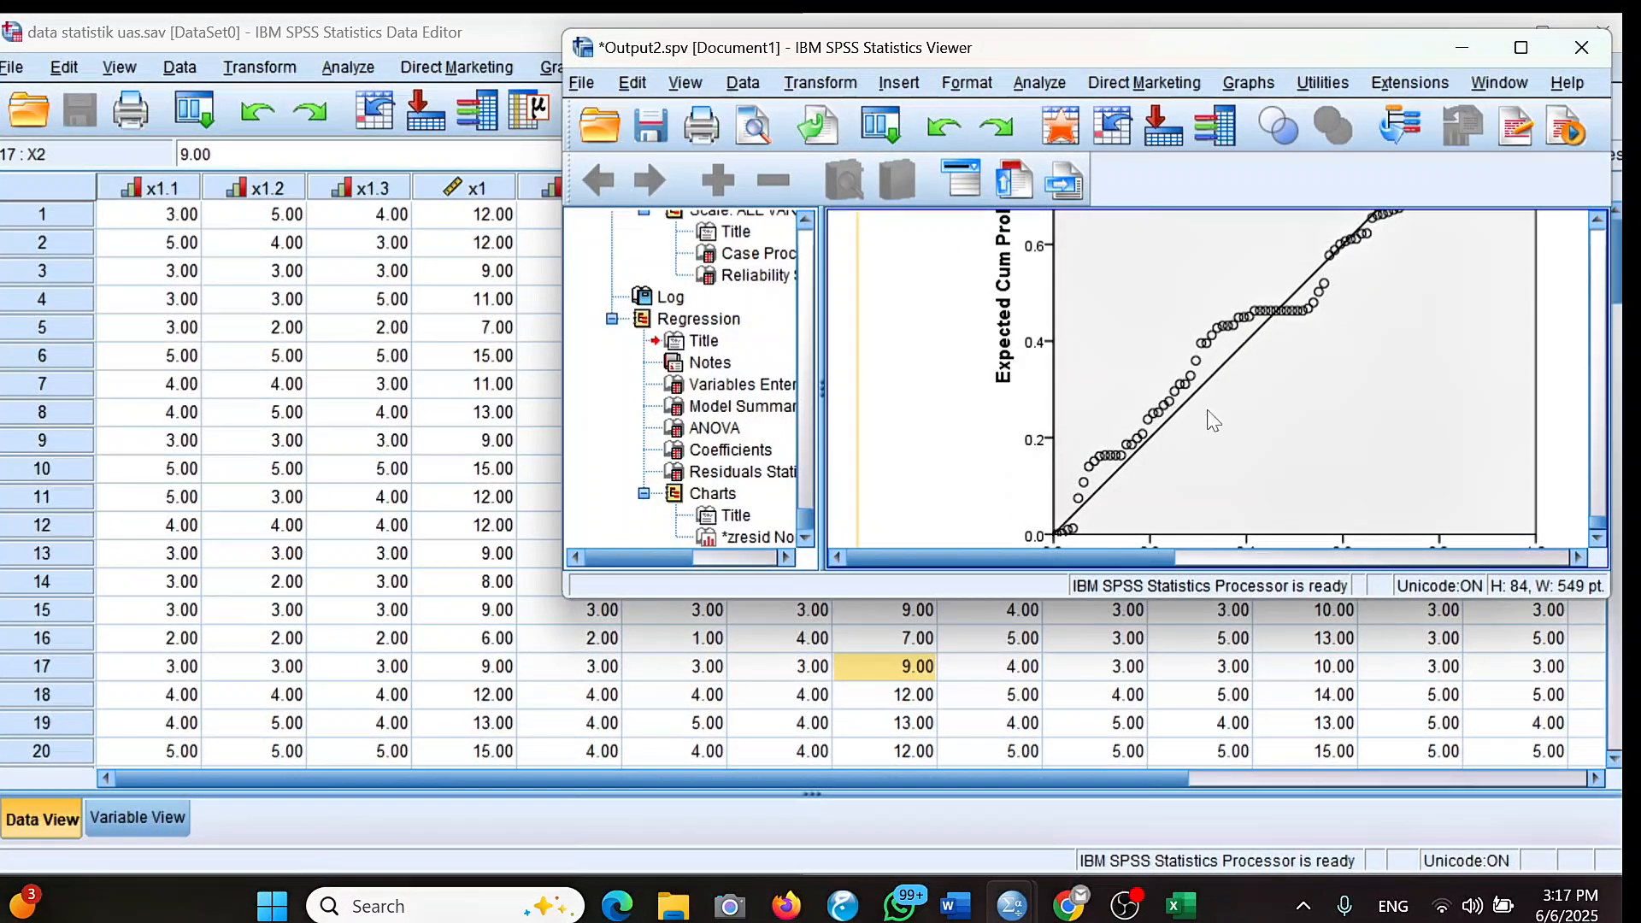
click(955, 904)
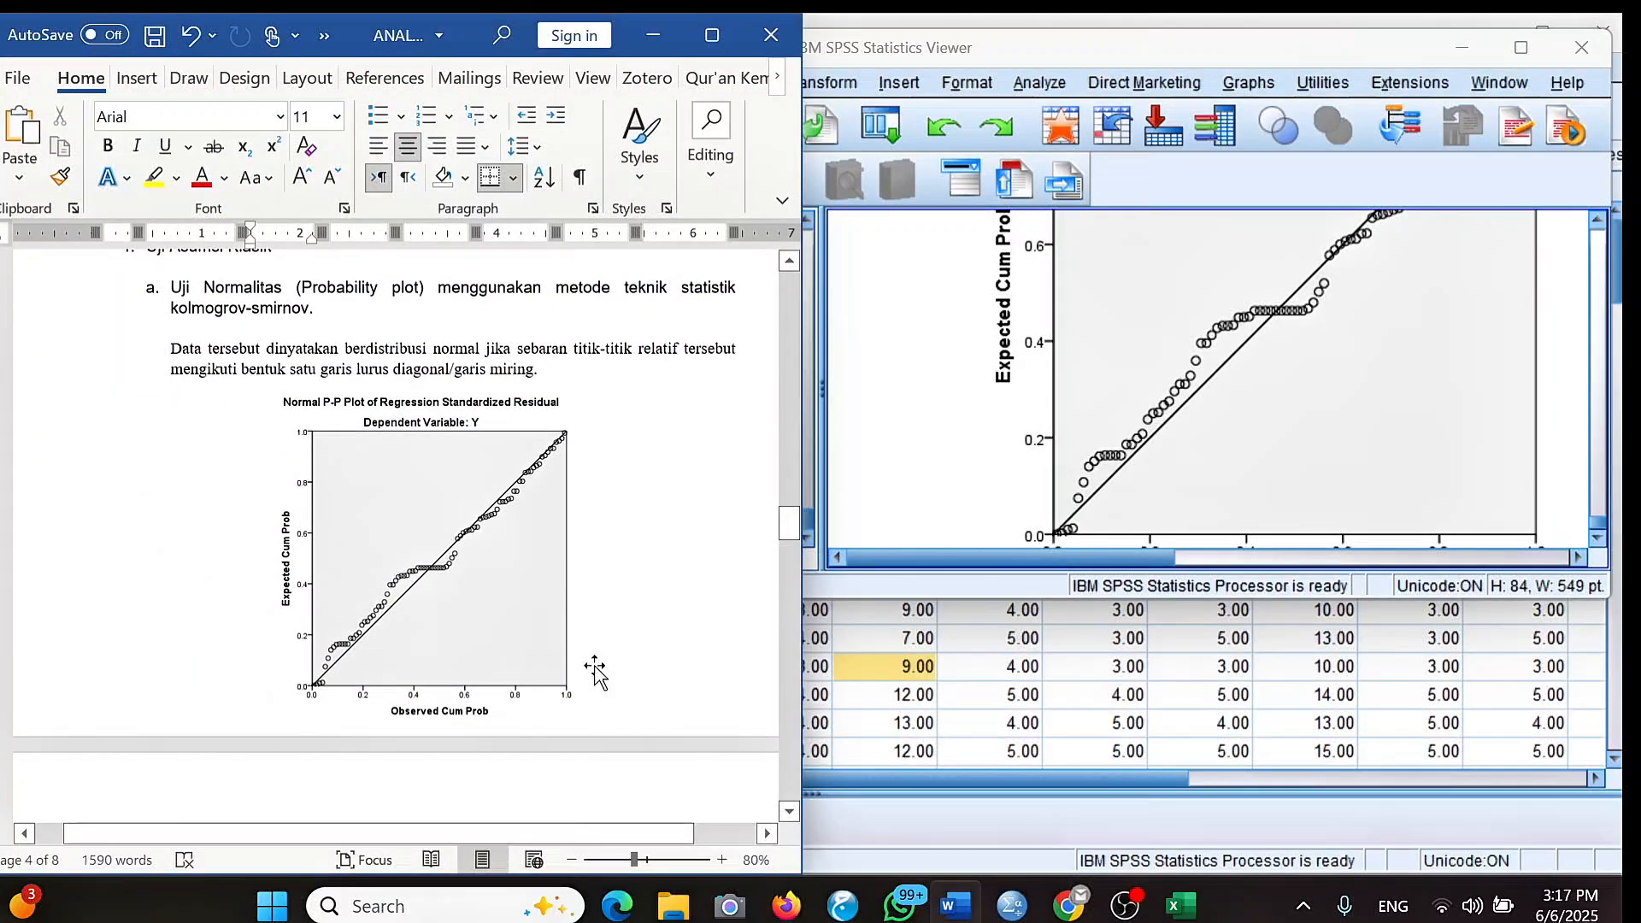
scroll(586, 670, up, 3)
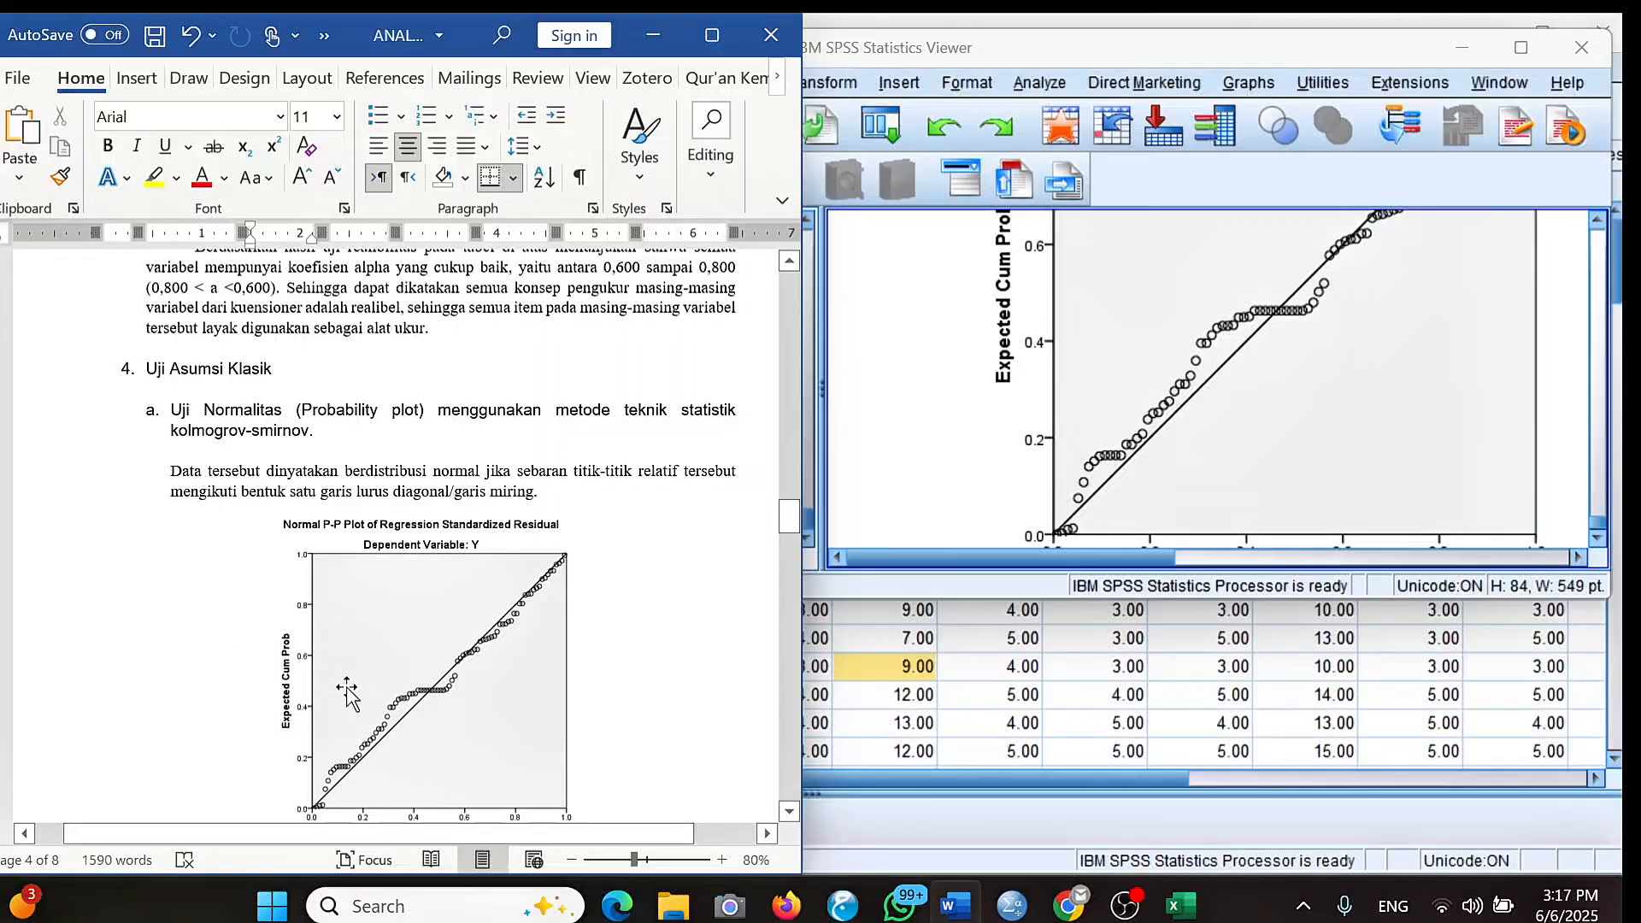
scroll(348, 675, down, 1)
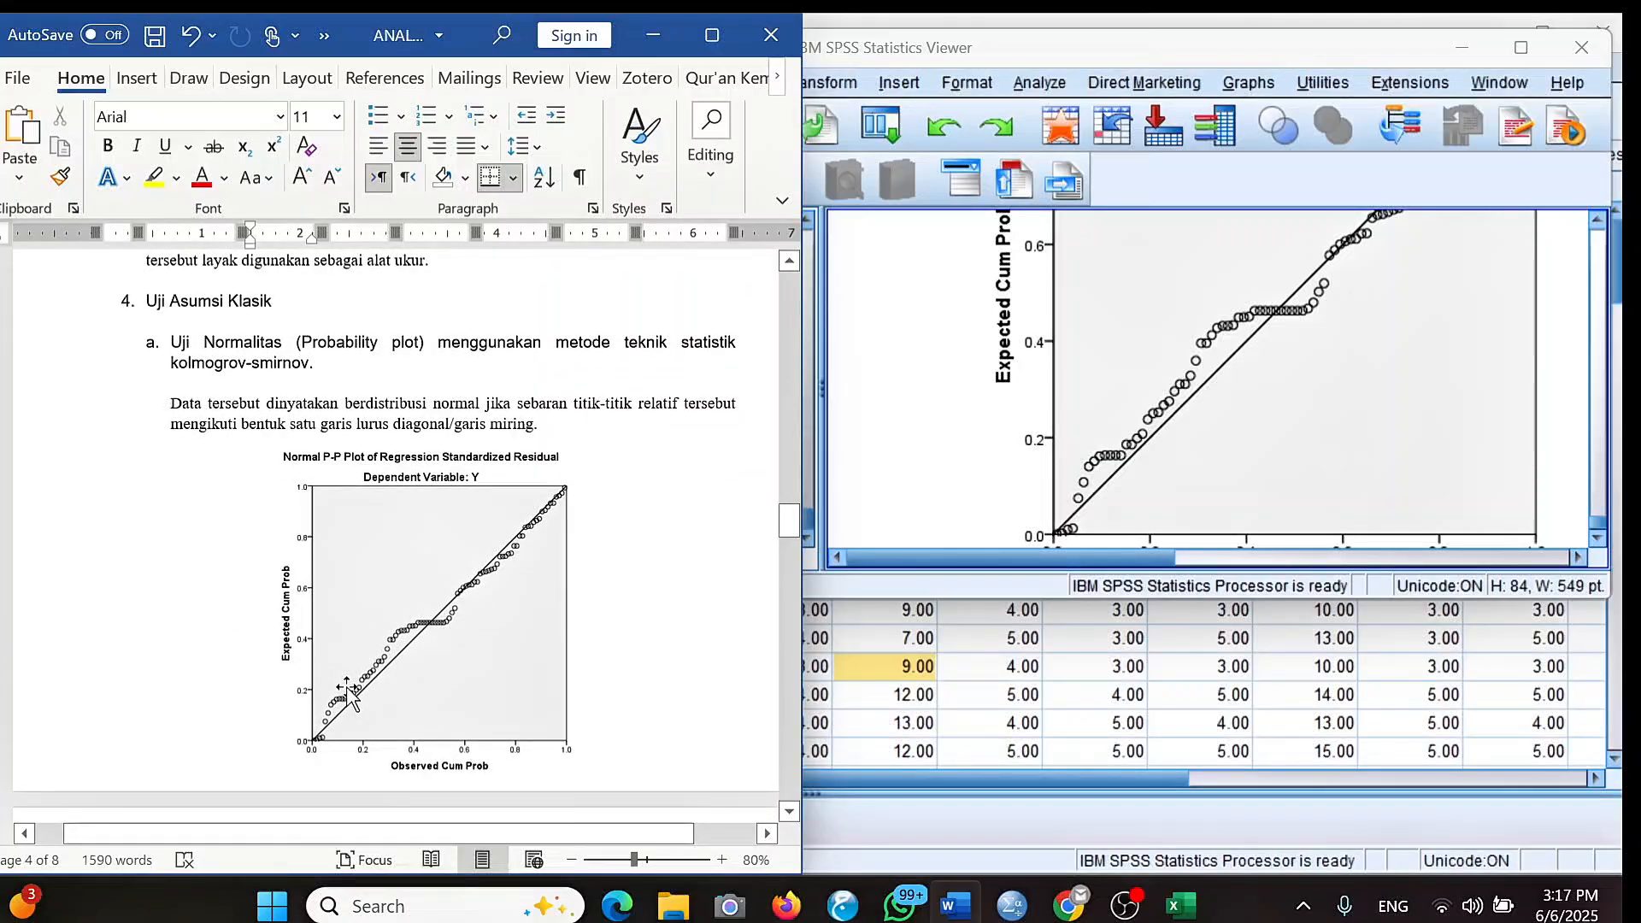
scroll(350, 688, down, 1)
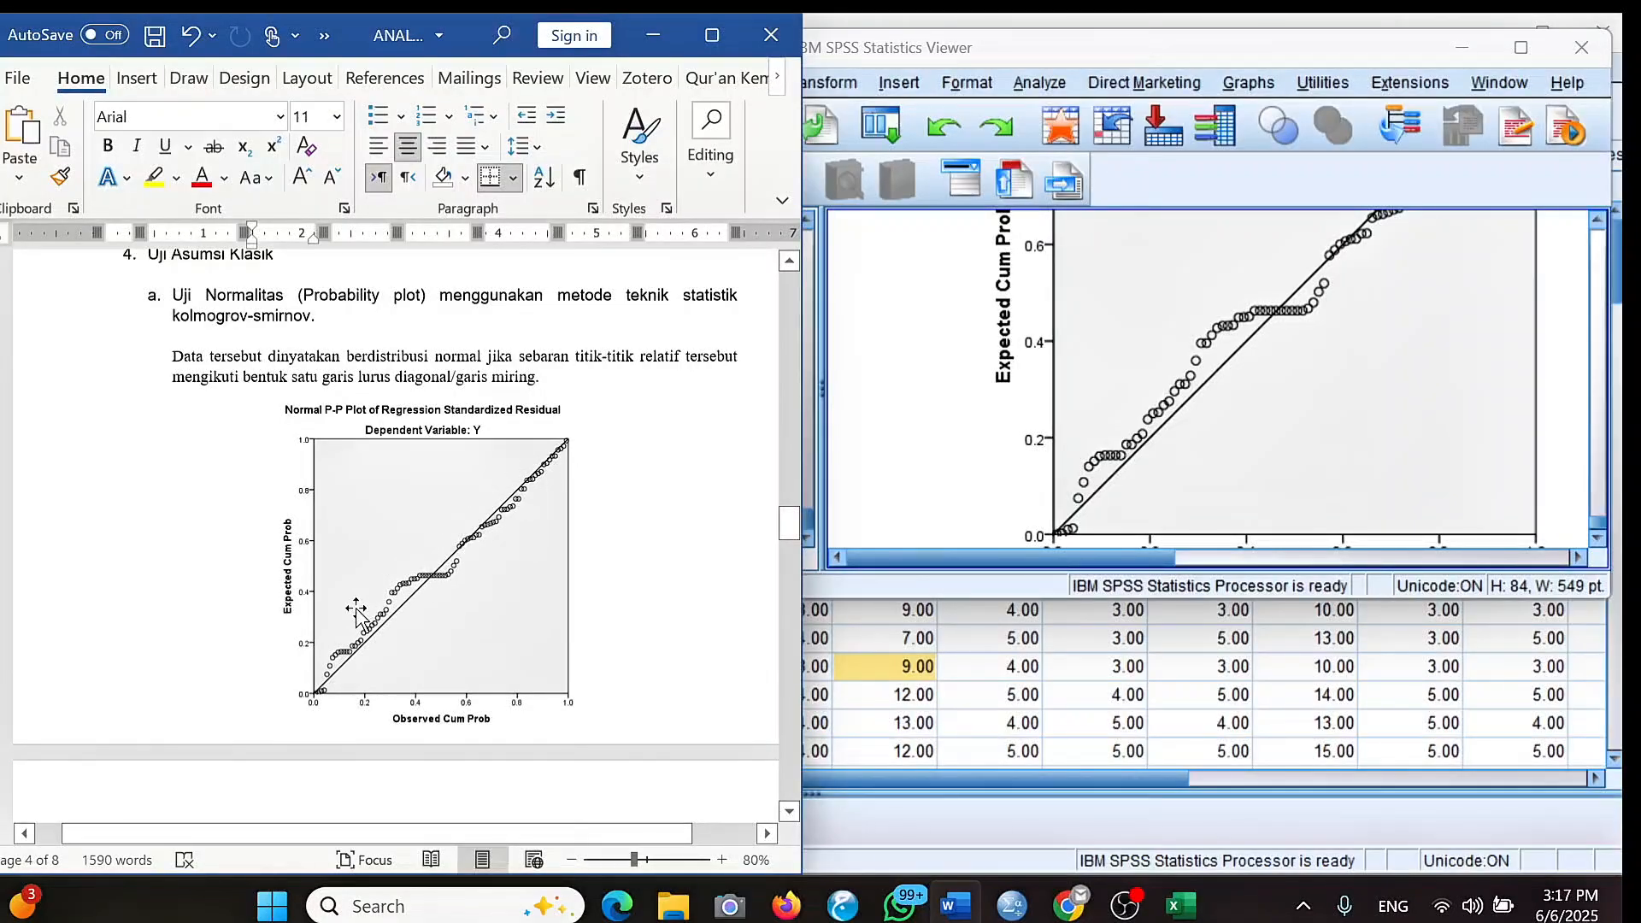
scroll(357, 613, down, 1)
scroll(357, 614, down, 3)
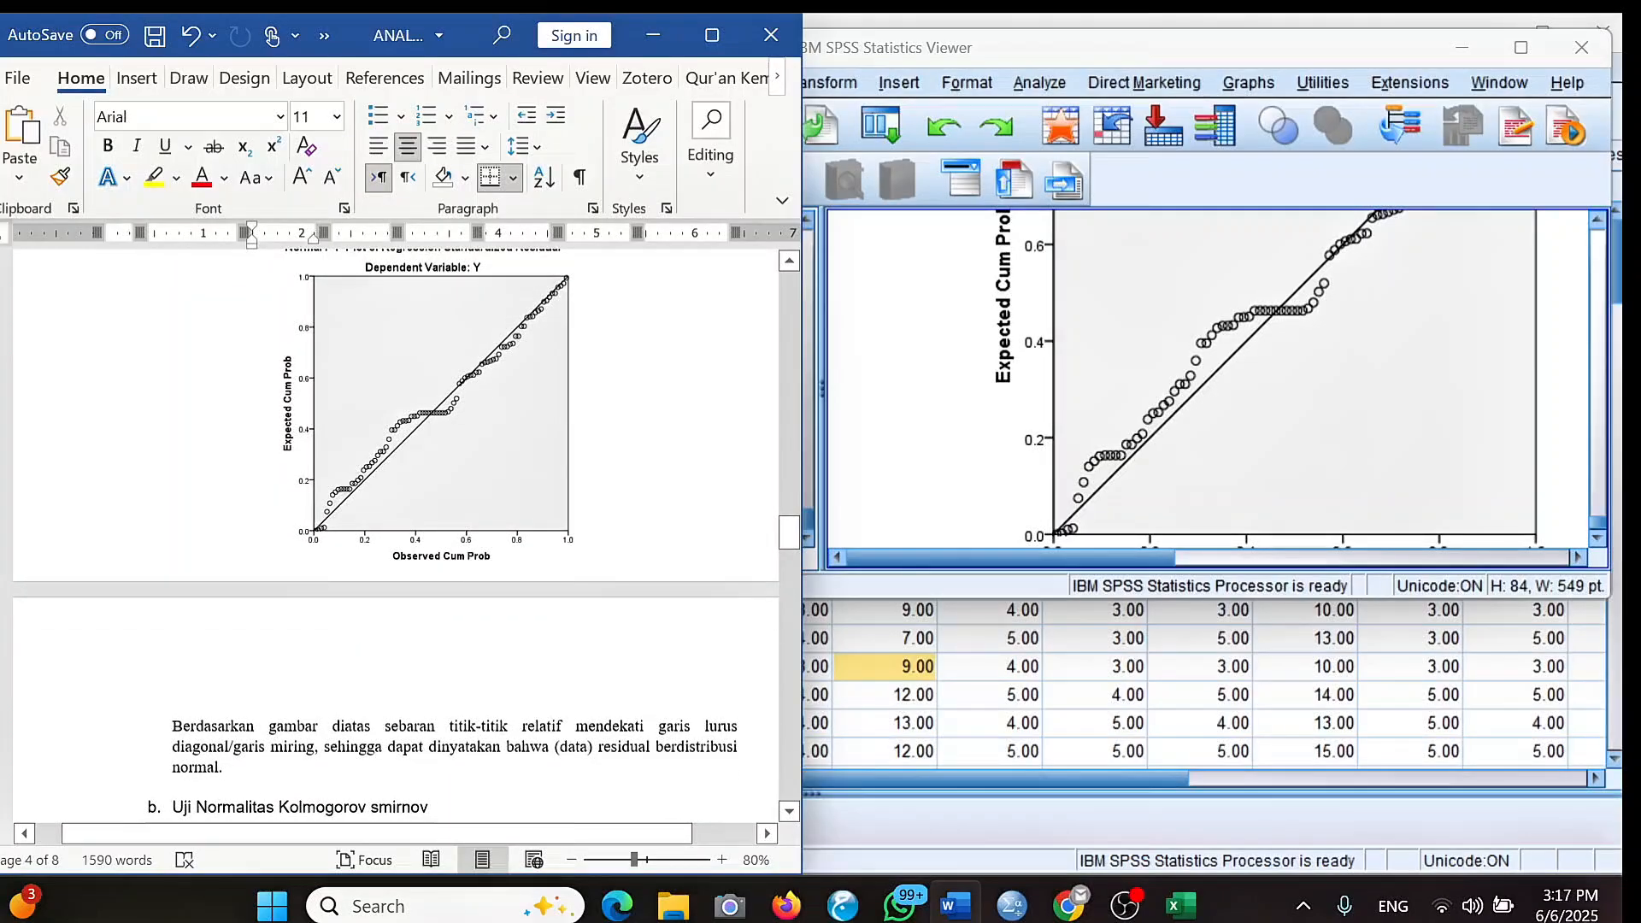
scroll(395, 534, up, 1)
scroll(395, 534, down, 5)
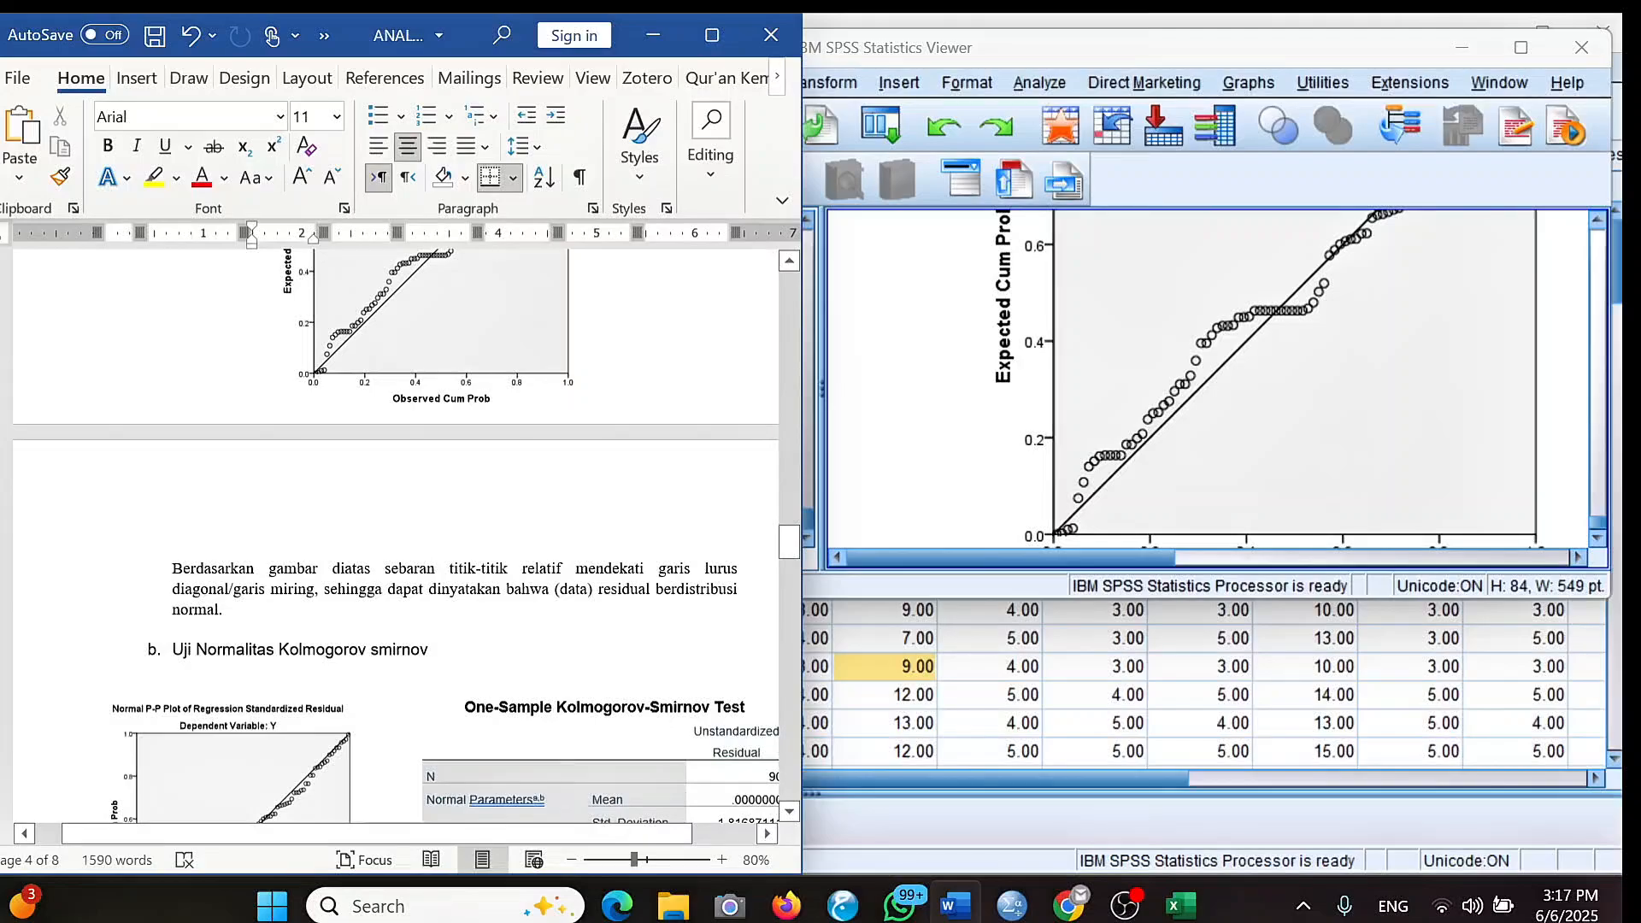
scroll(396, 534, up, 1)
scroll(396, 534, down, 3)
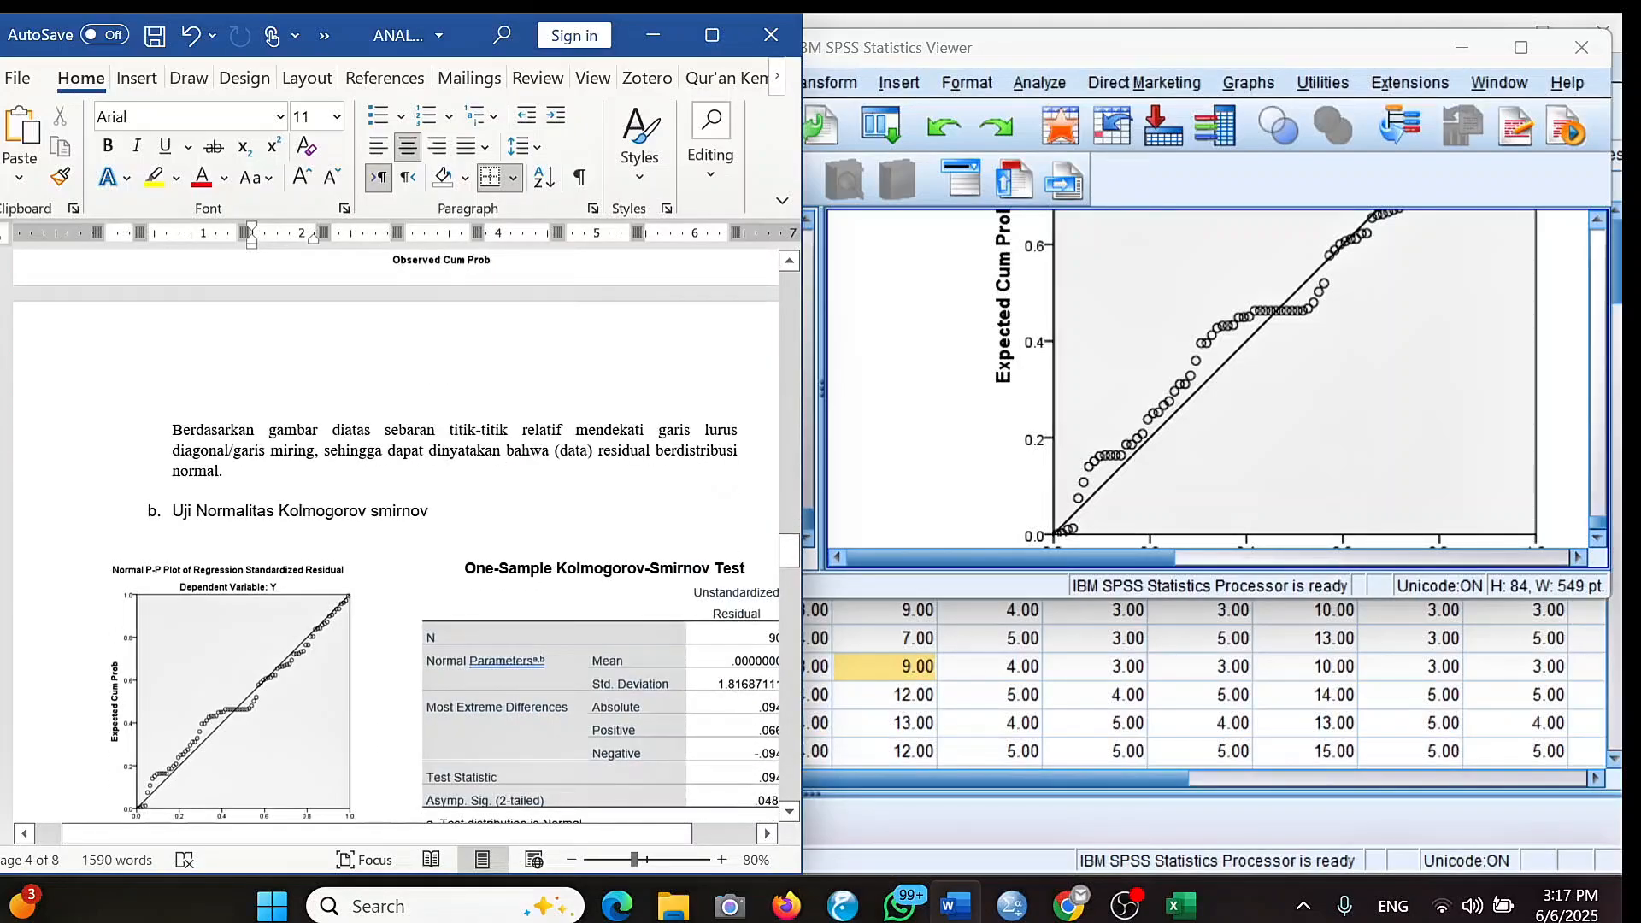
scroll(396, 534, up, 1)
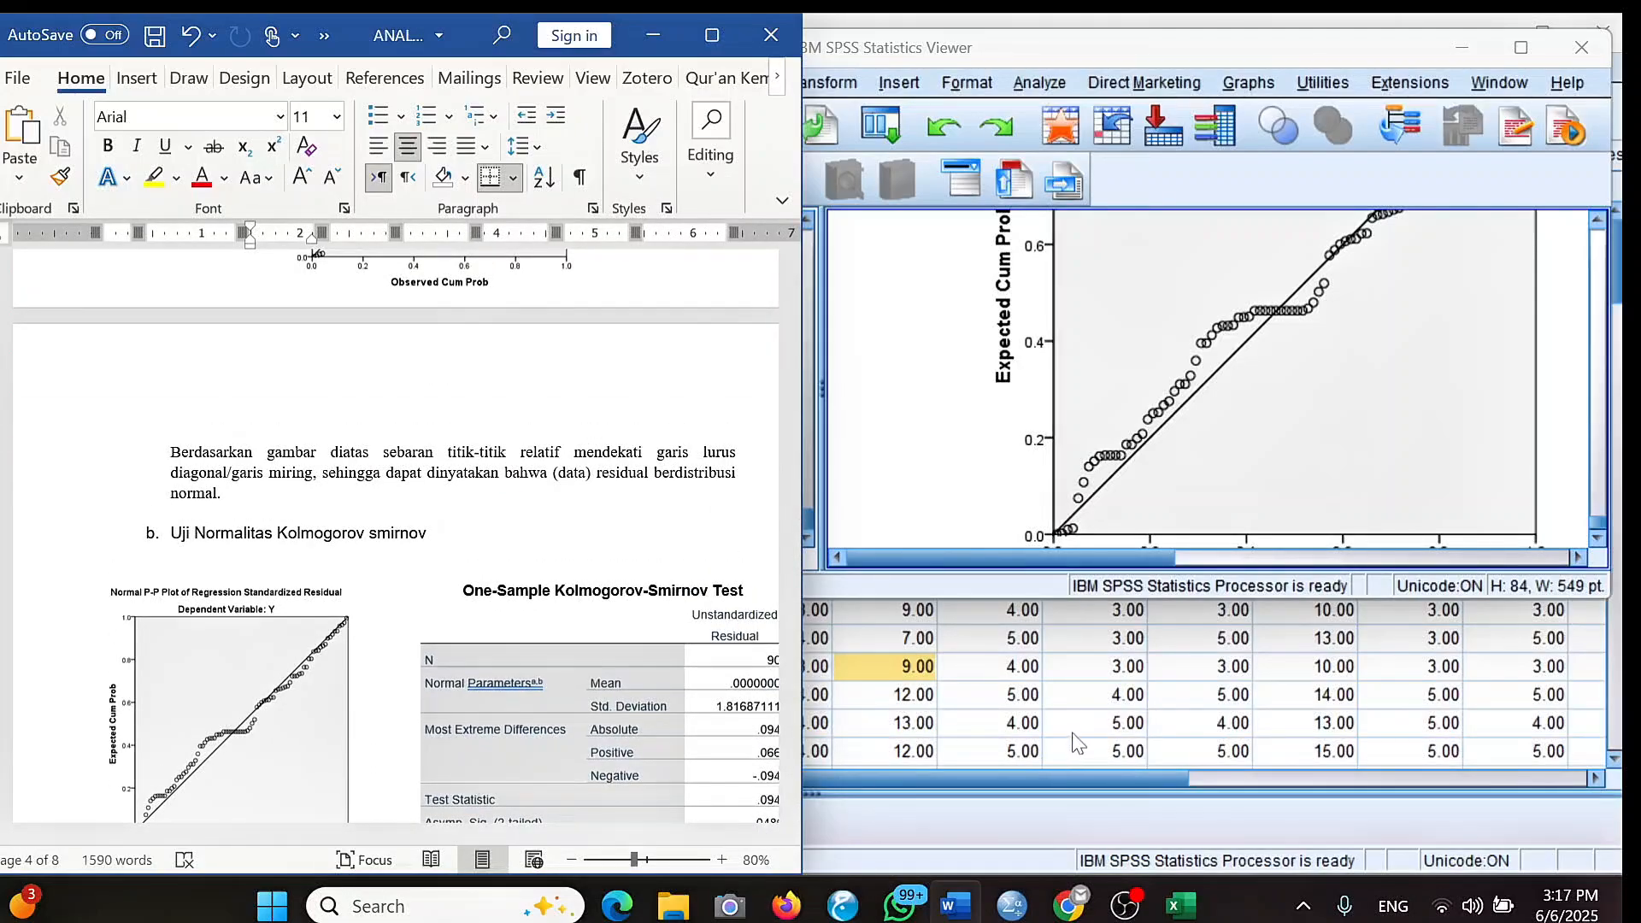
Rerun the linear regression of Y on x1, X2 and X3 with unstandardized residuals saved, and look through its output.
click(998, 674)
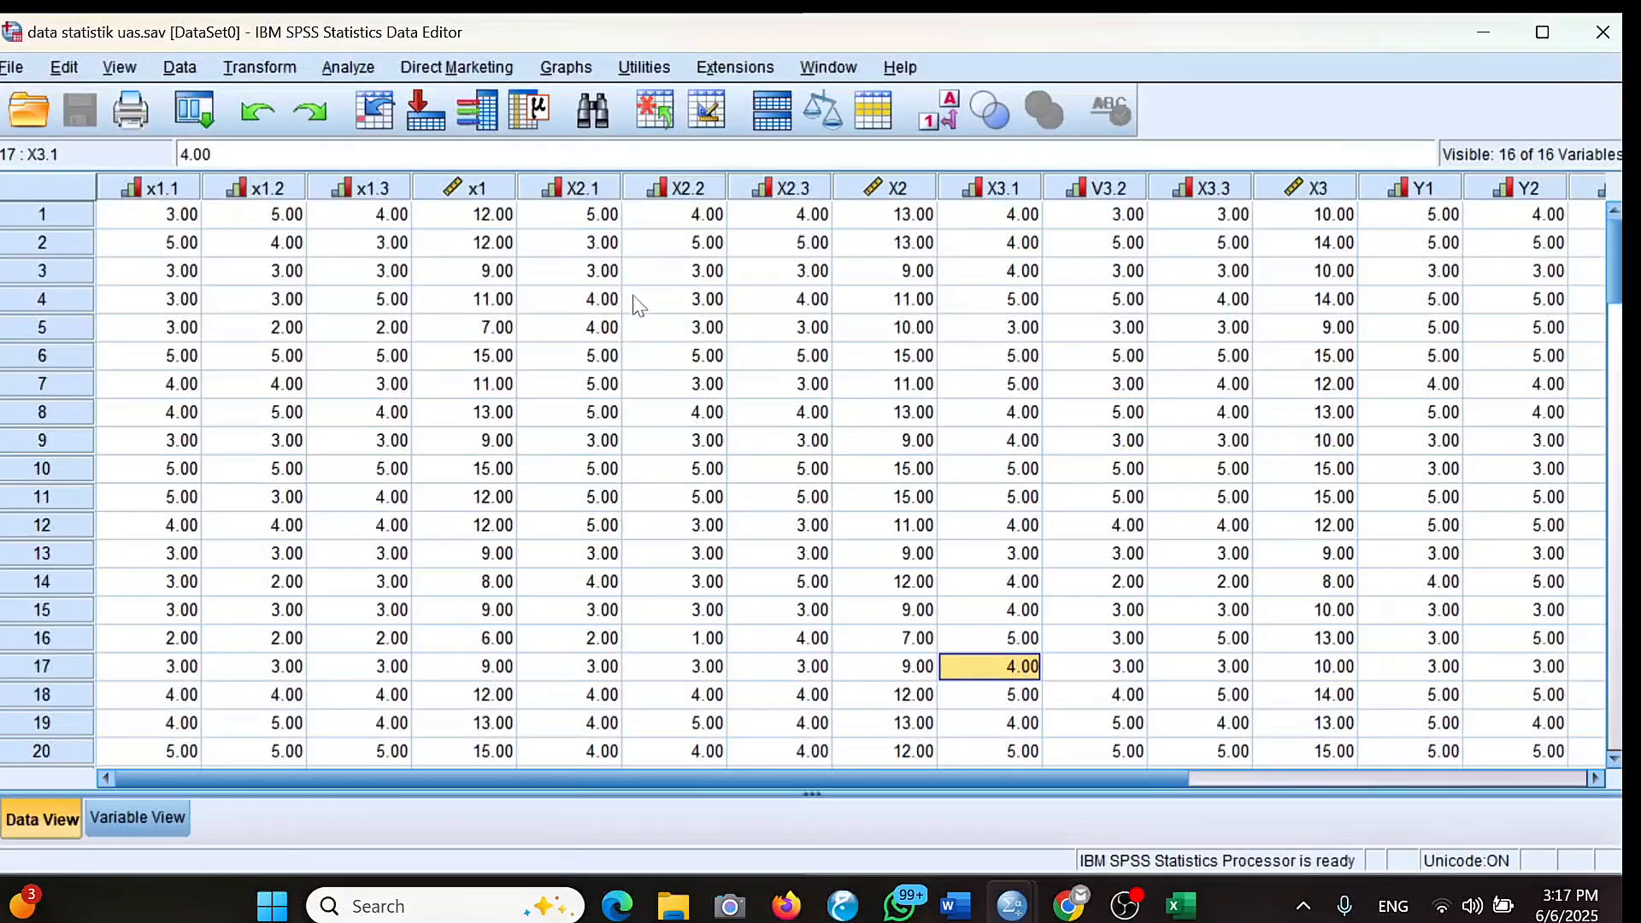
click(345, 69)
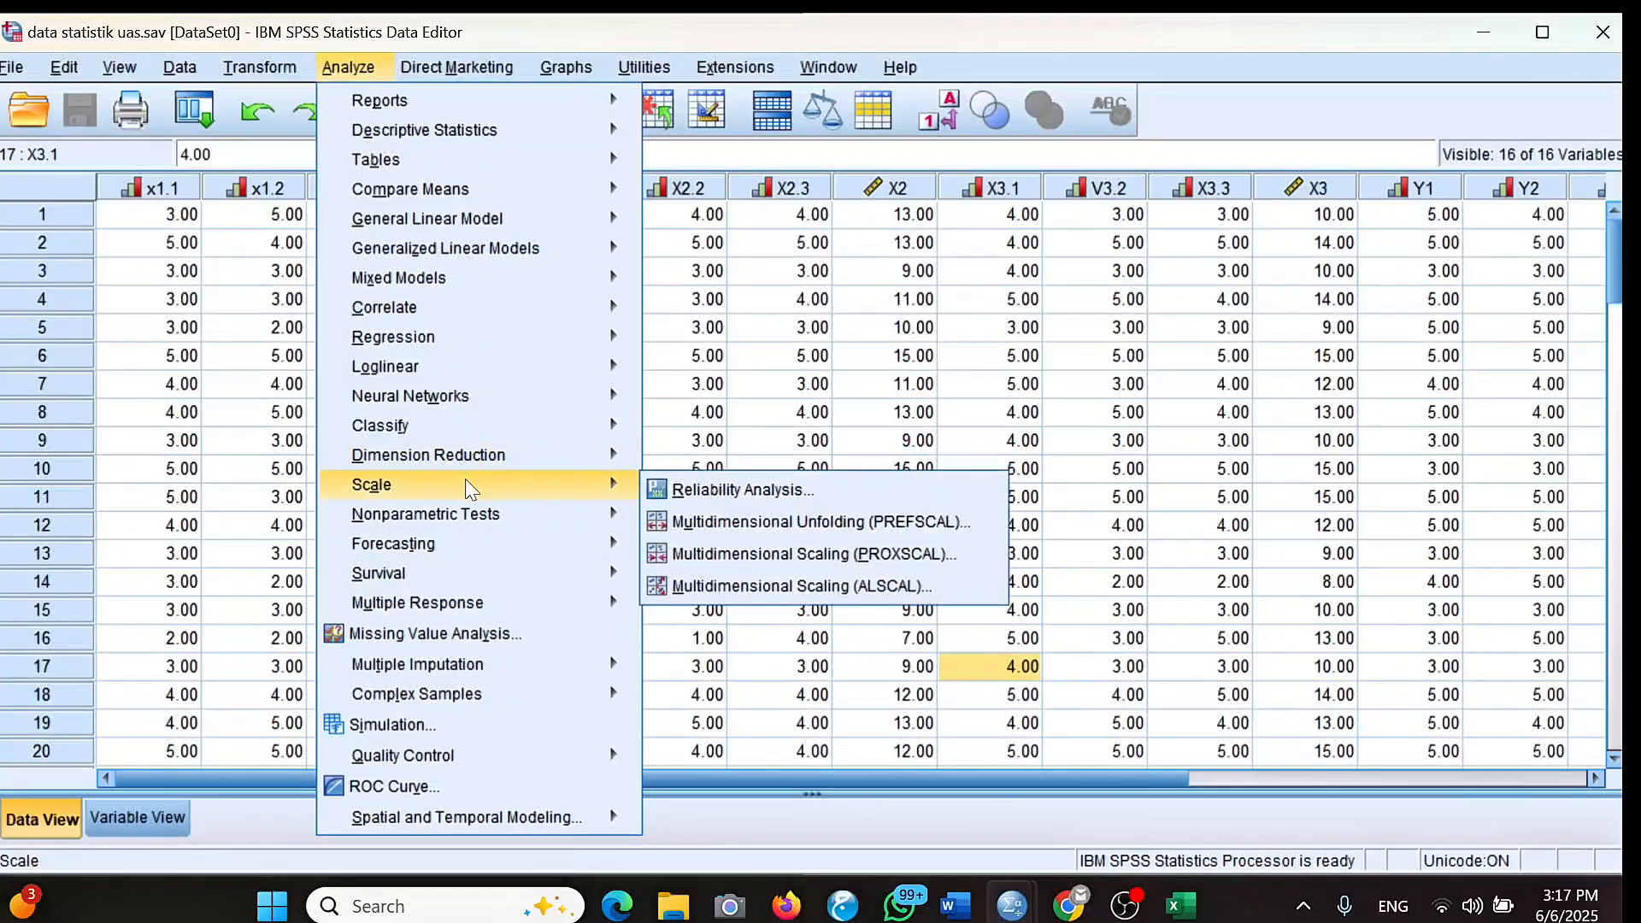
mouse_move(425, 576)
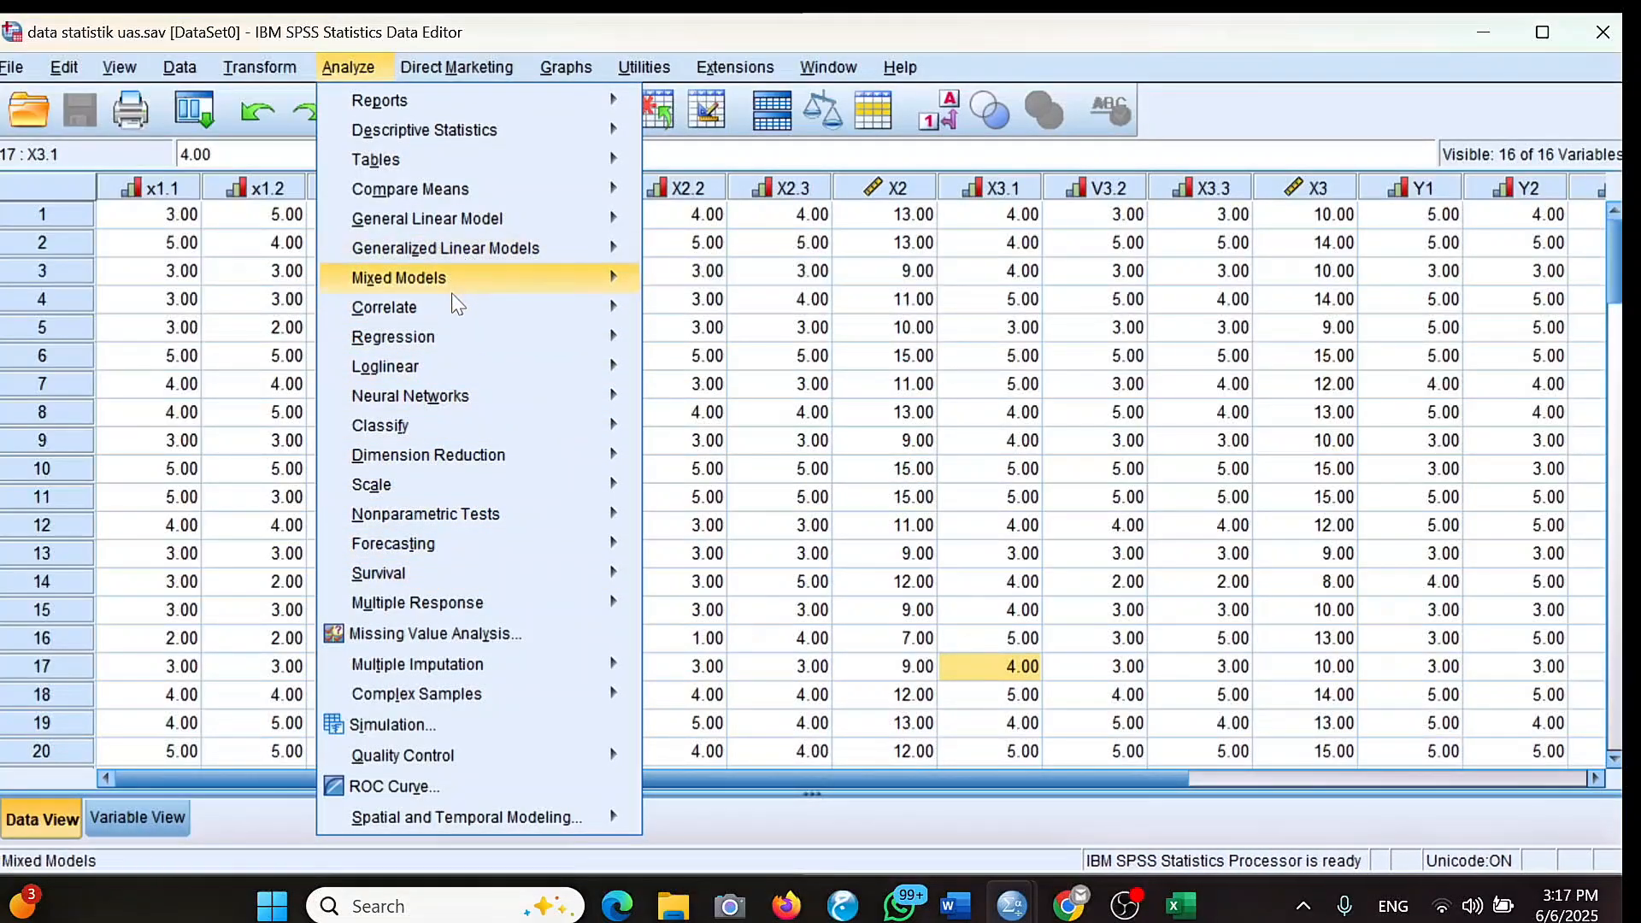
mouse_move(447, 336)
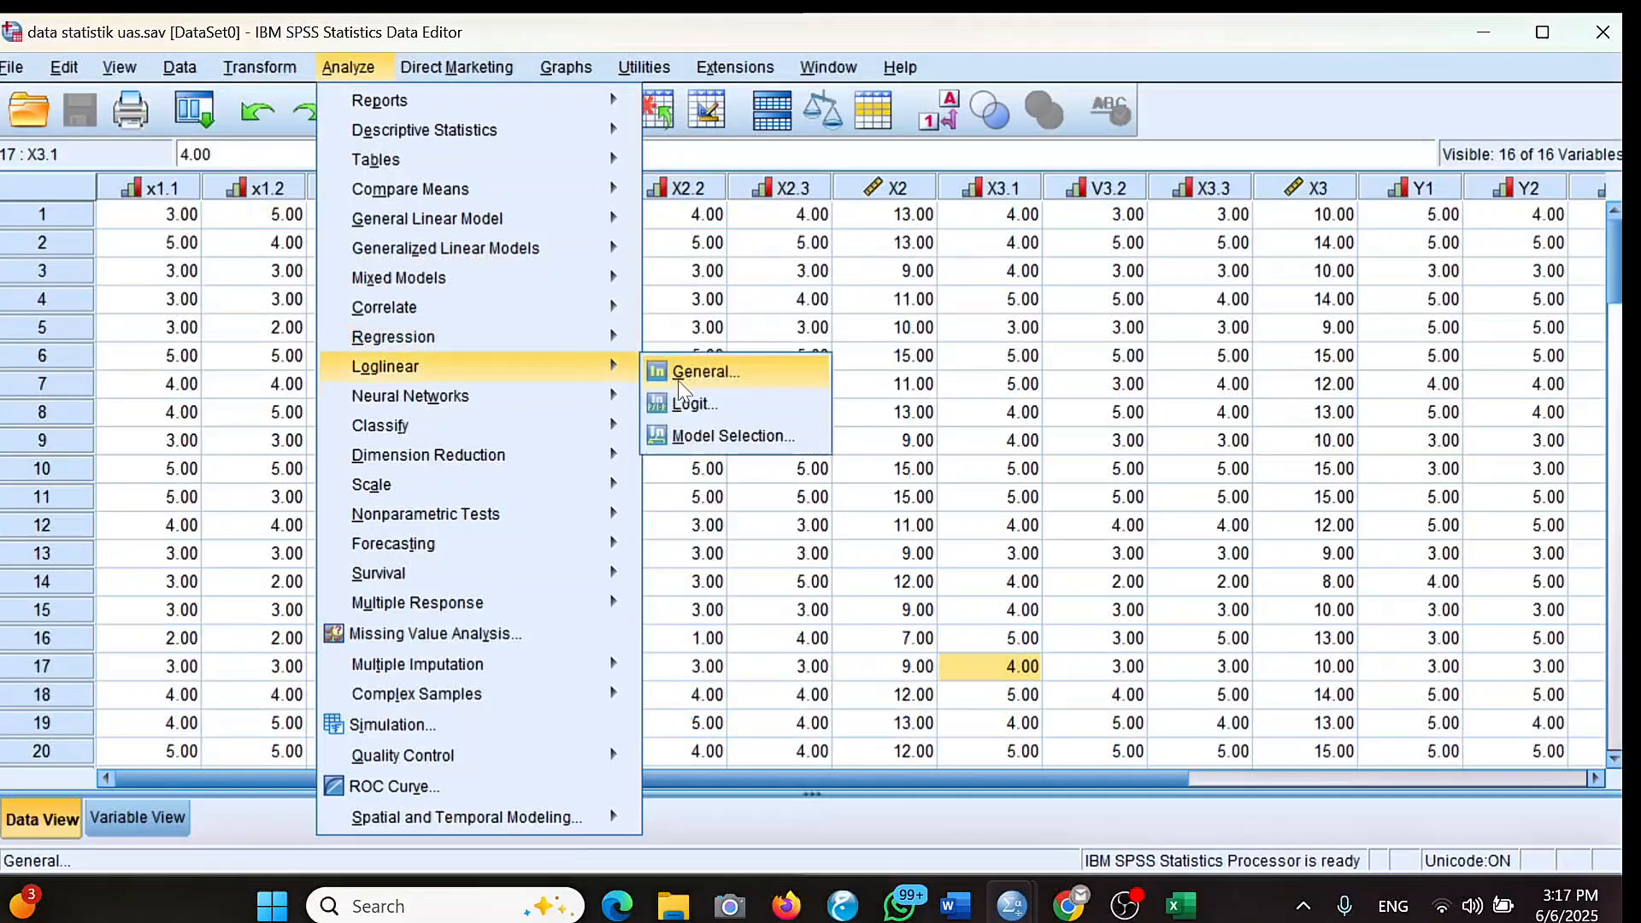
click(699, 374)
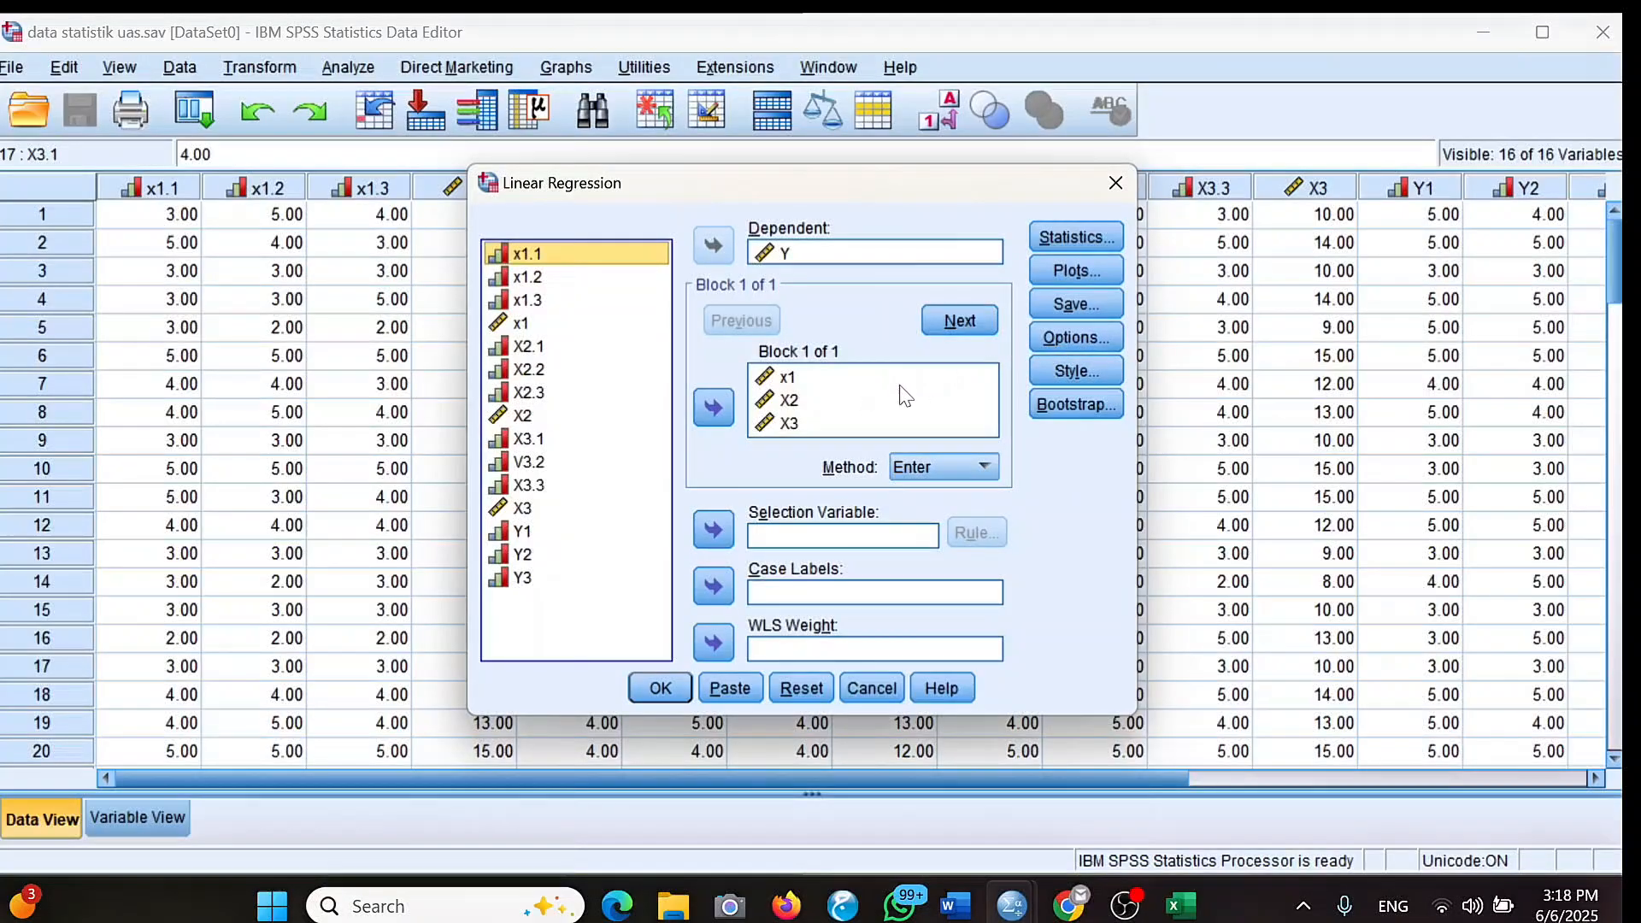
click(1069, 304)
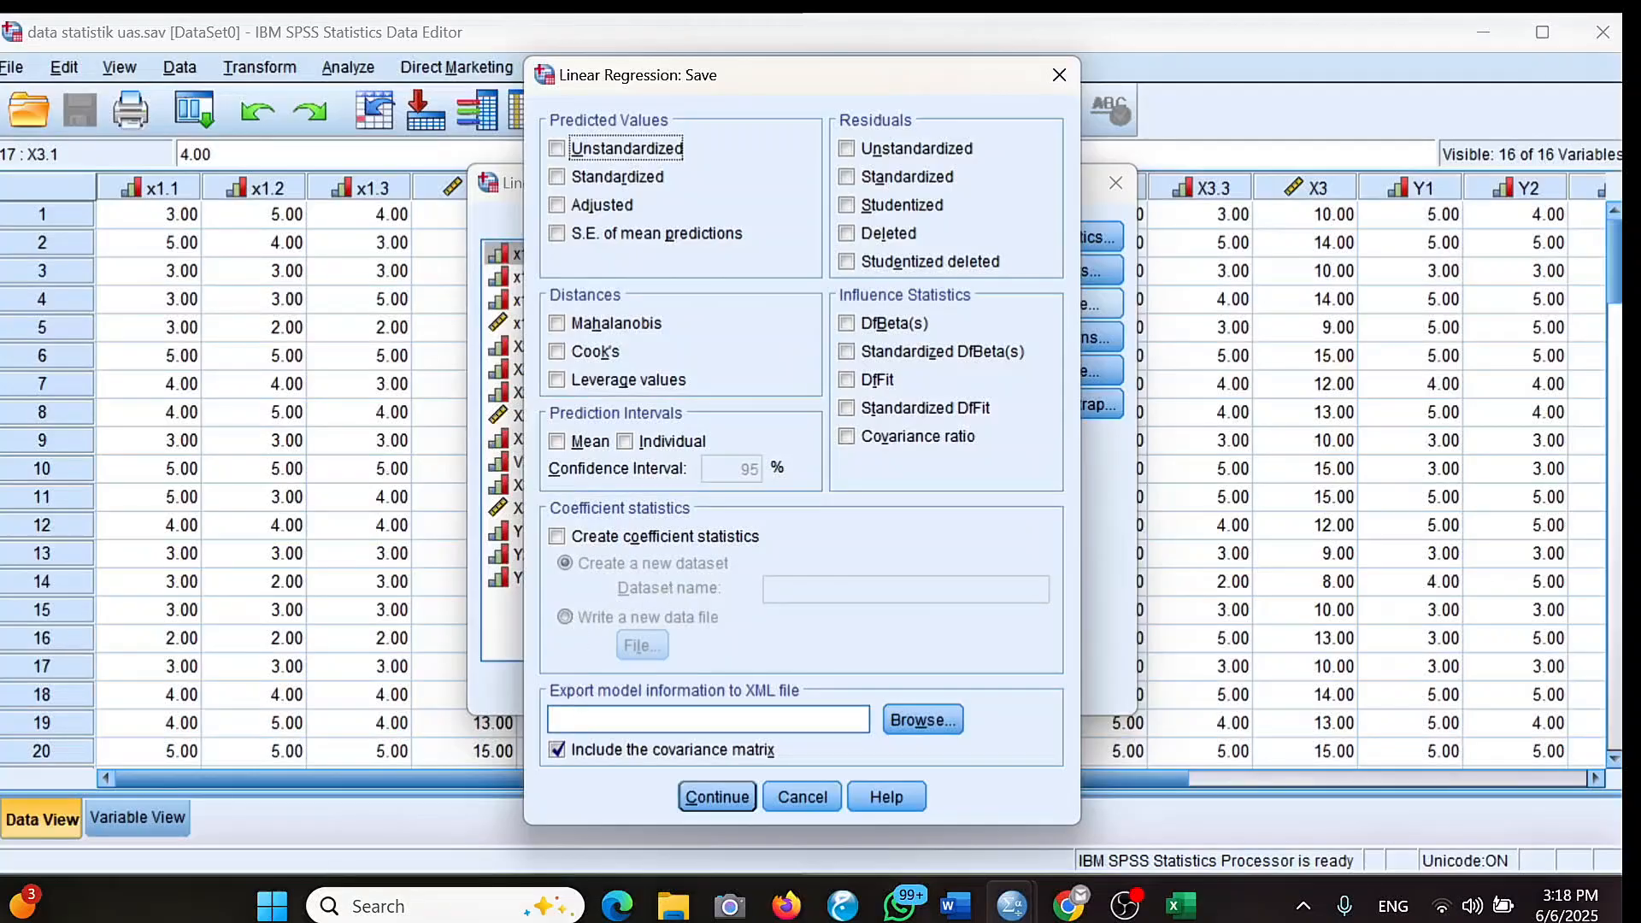
click(846, 149)
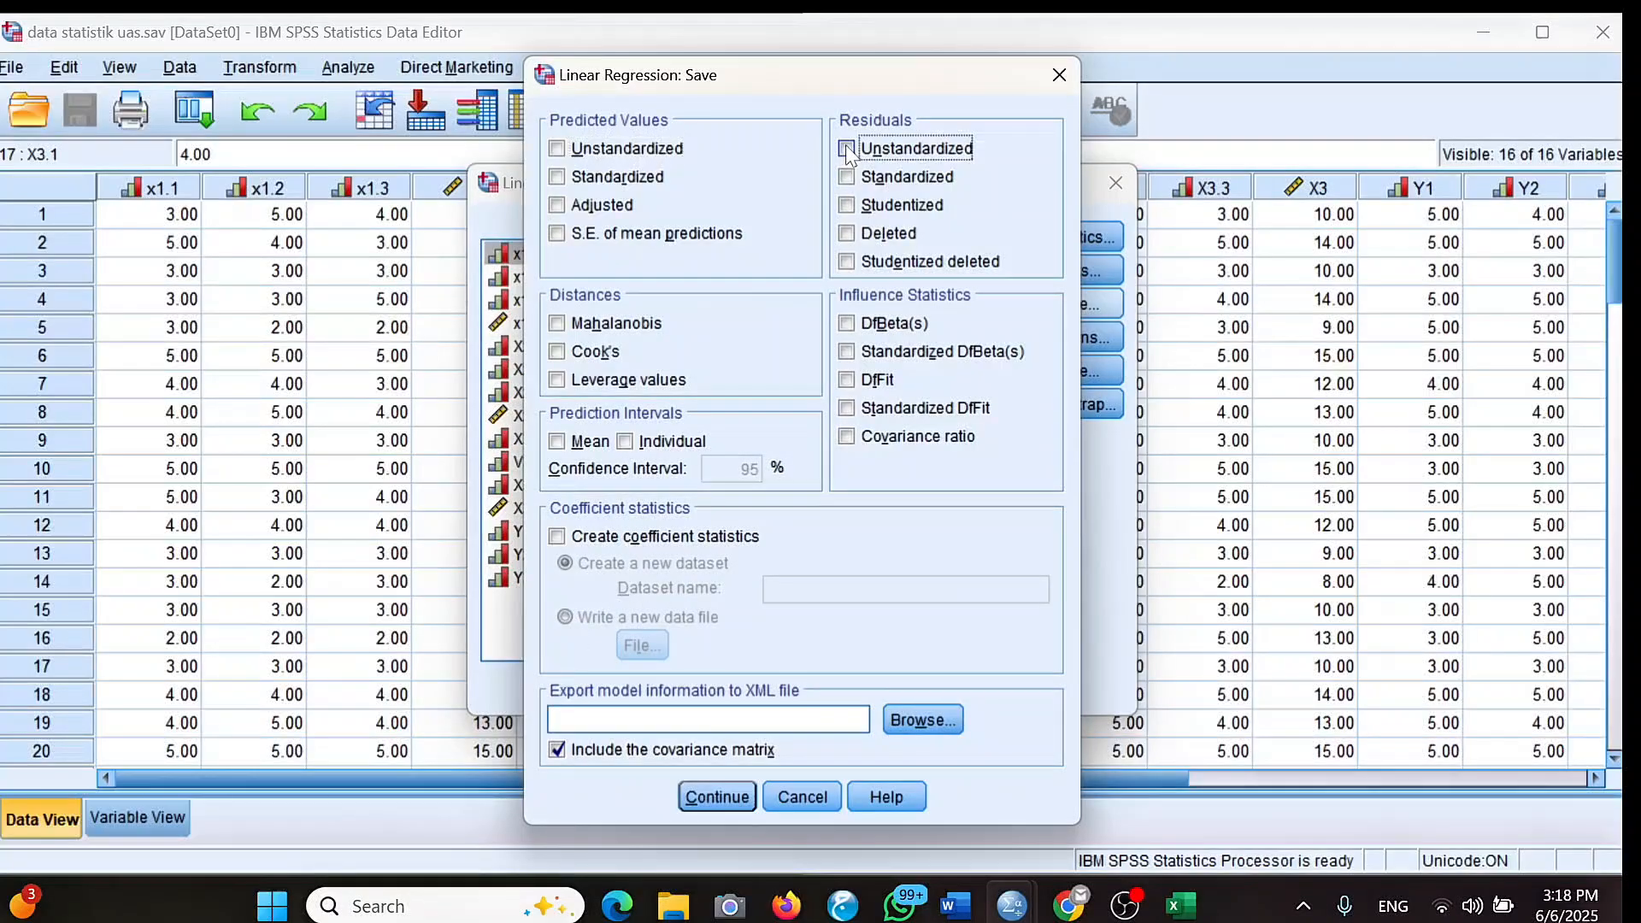
click(715, 797)
click(658, 689)
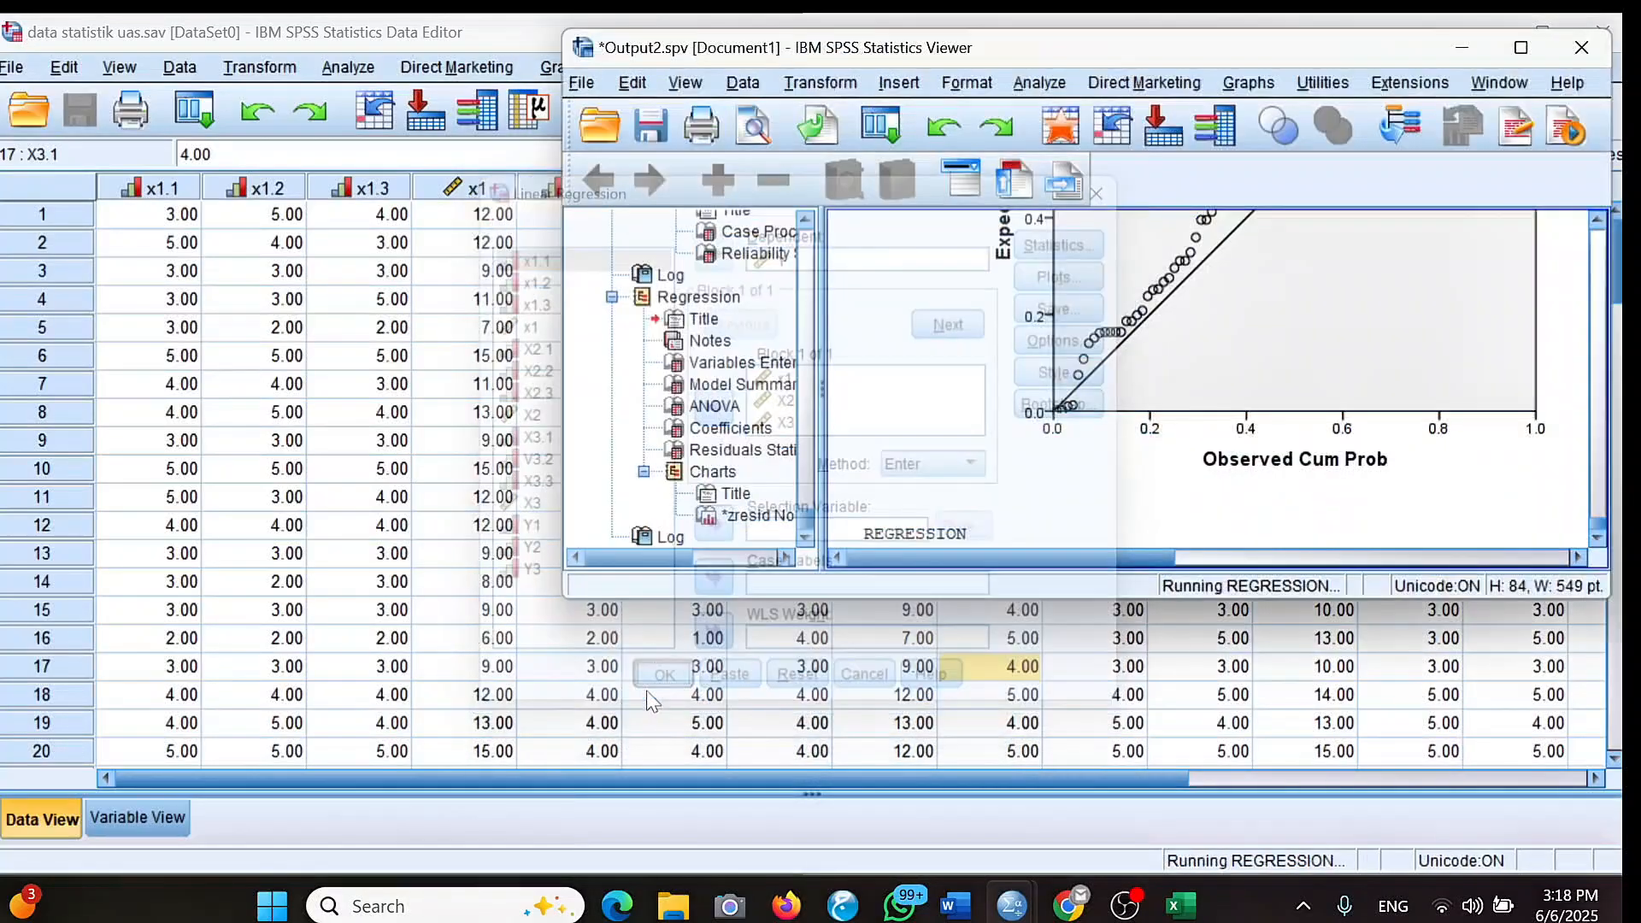
scroll(1059, 479, down, 10)
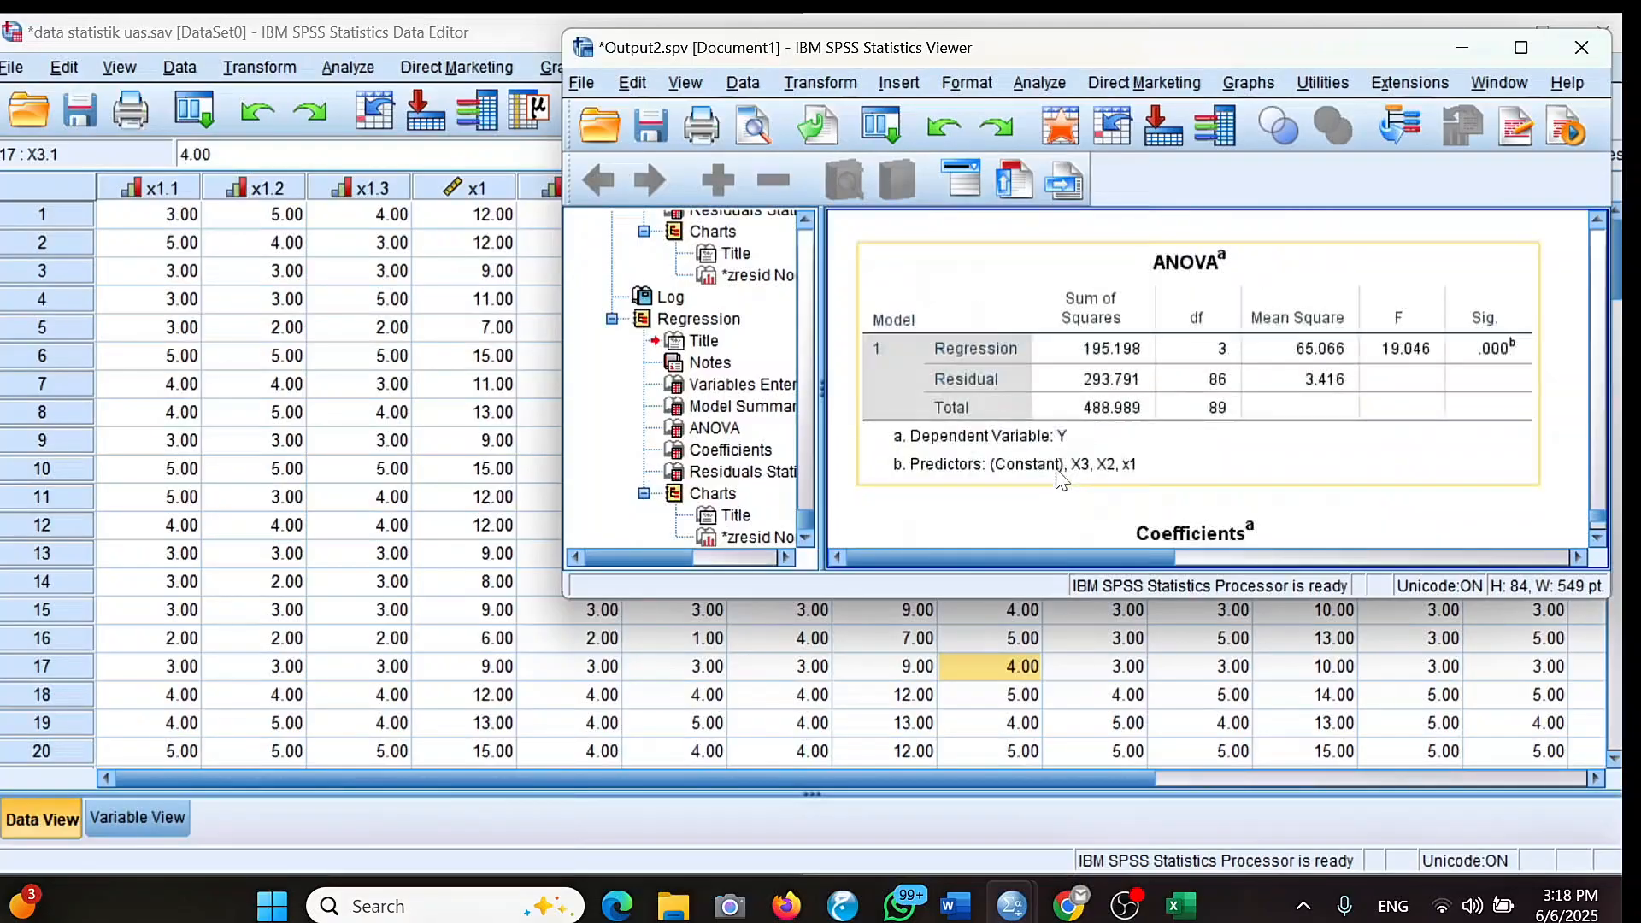
scroll(1060, 479, down, 3)
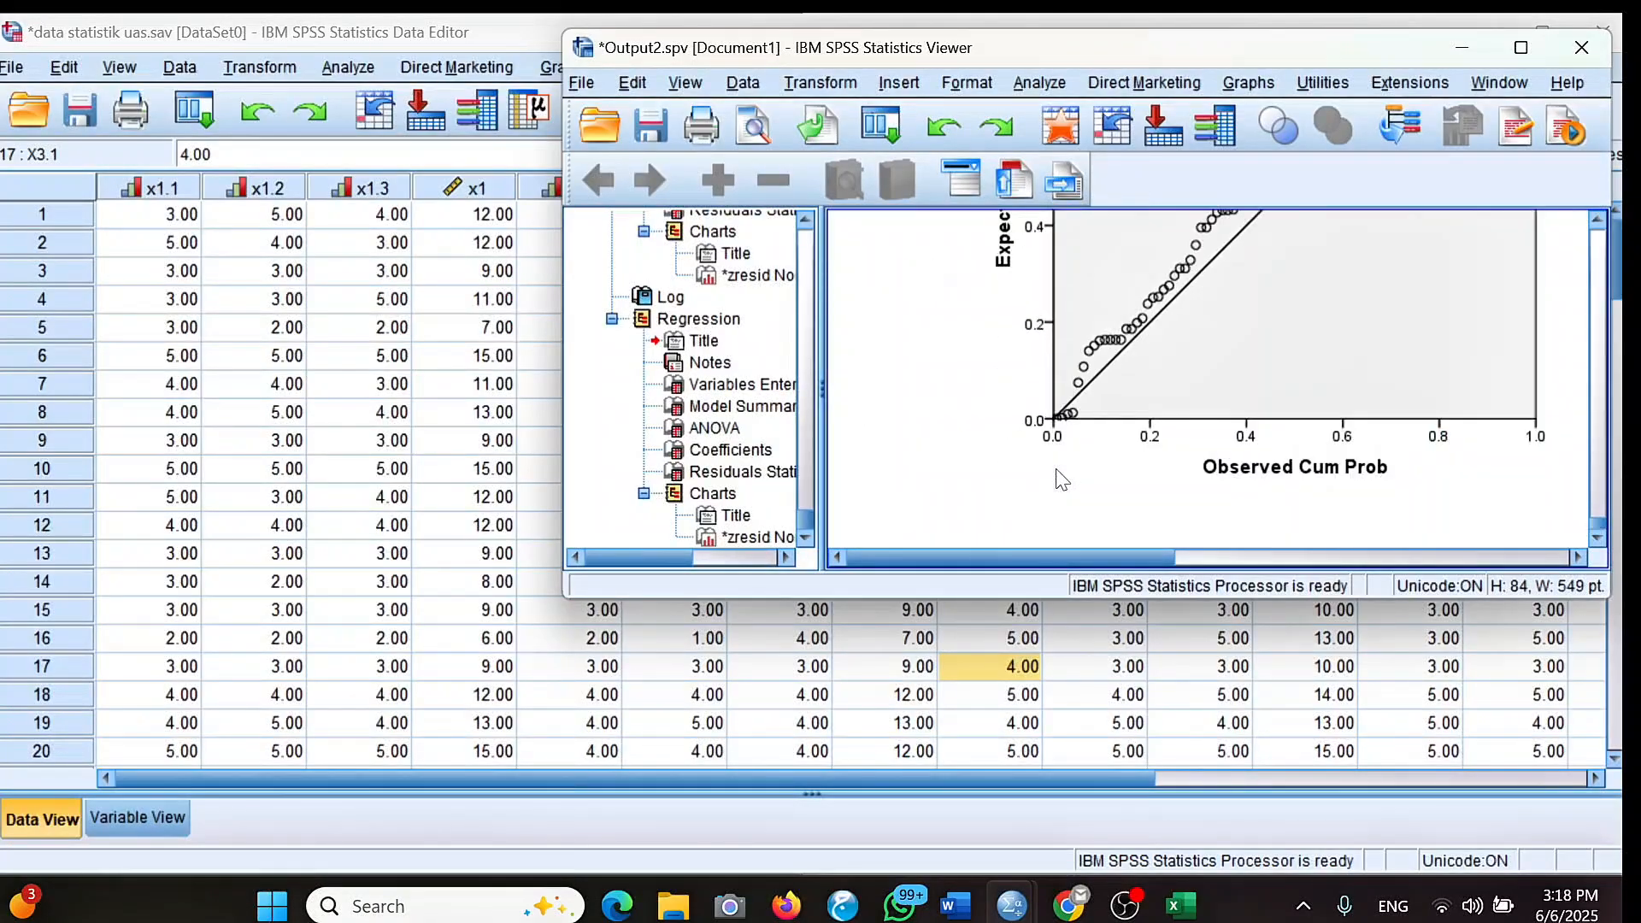
scroll(1059, 479, up, 10)
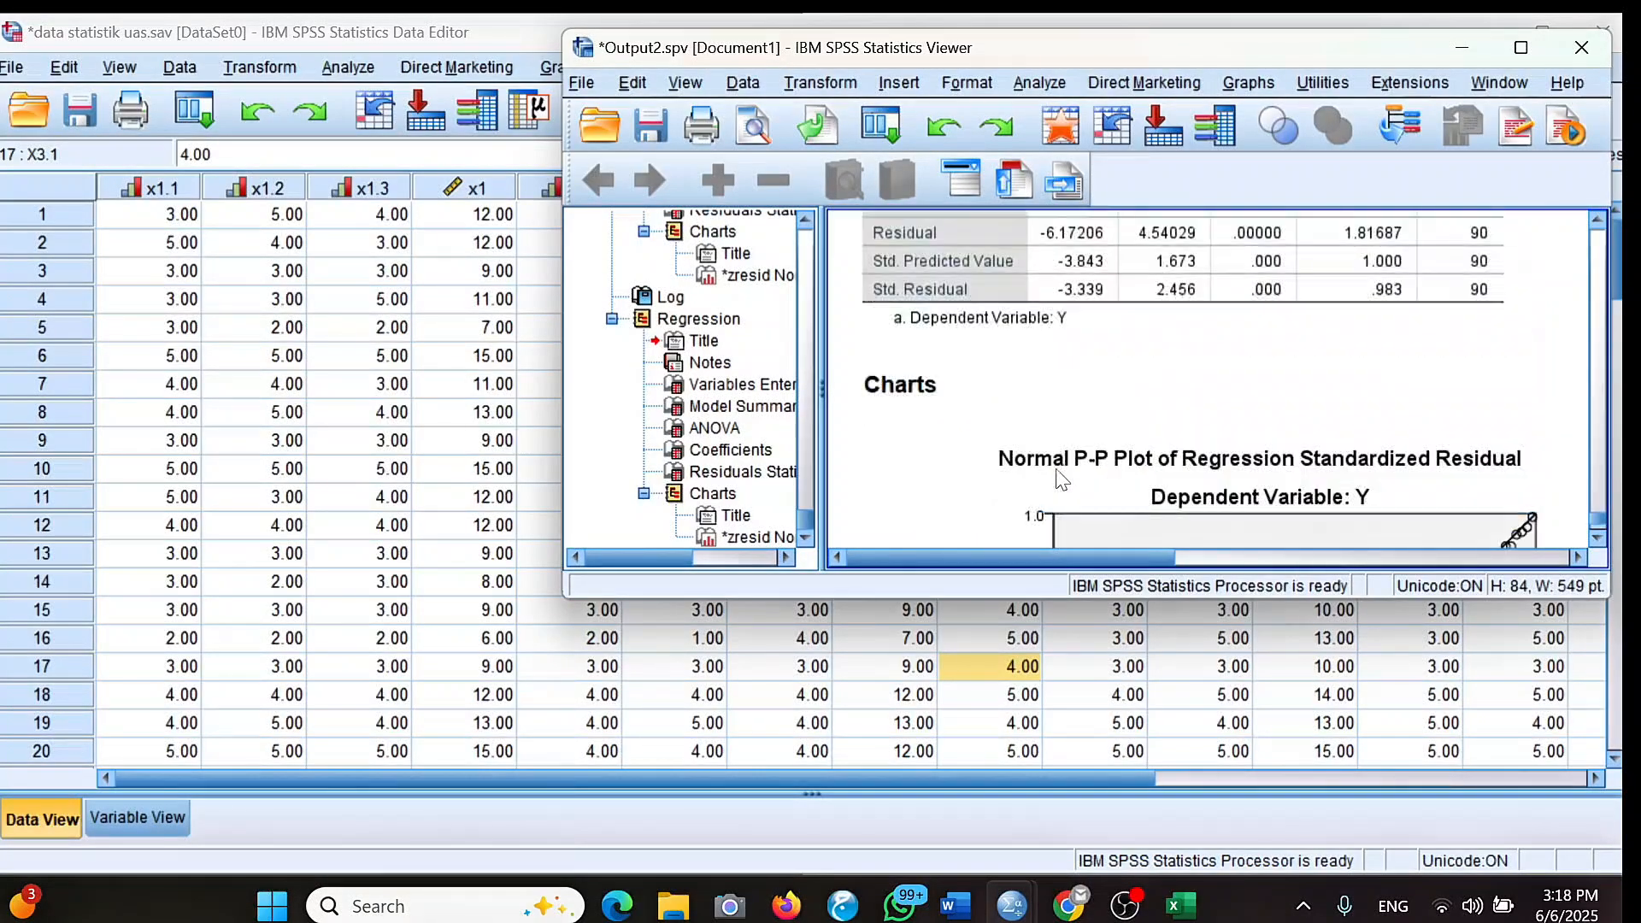
scroll(1060, 479, down, 10)
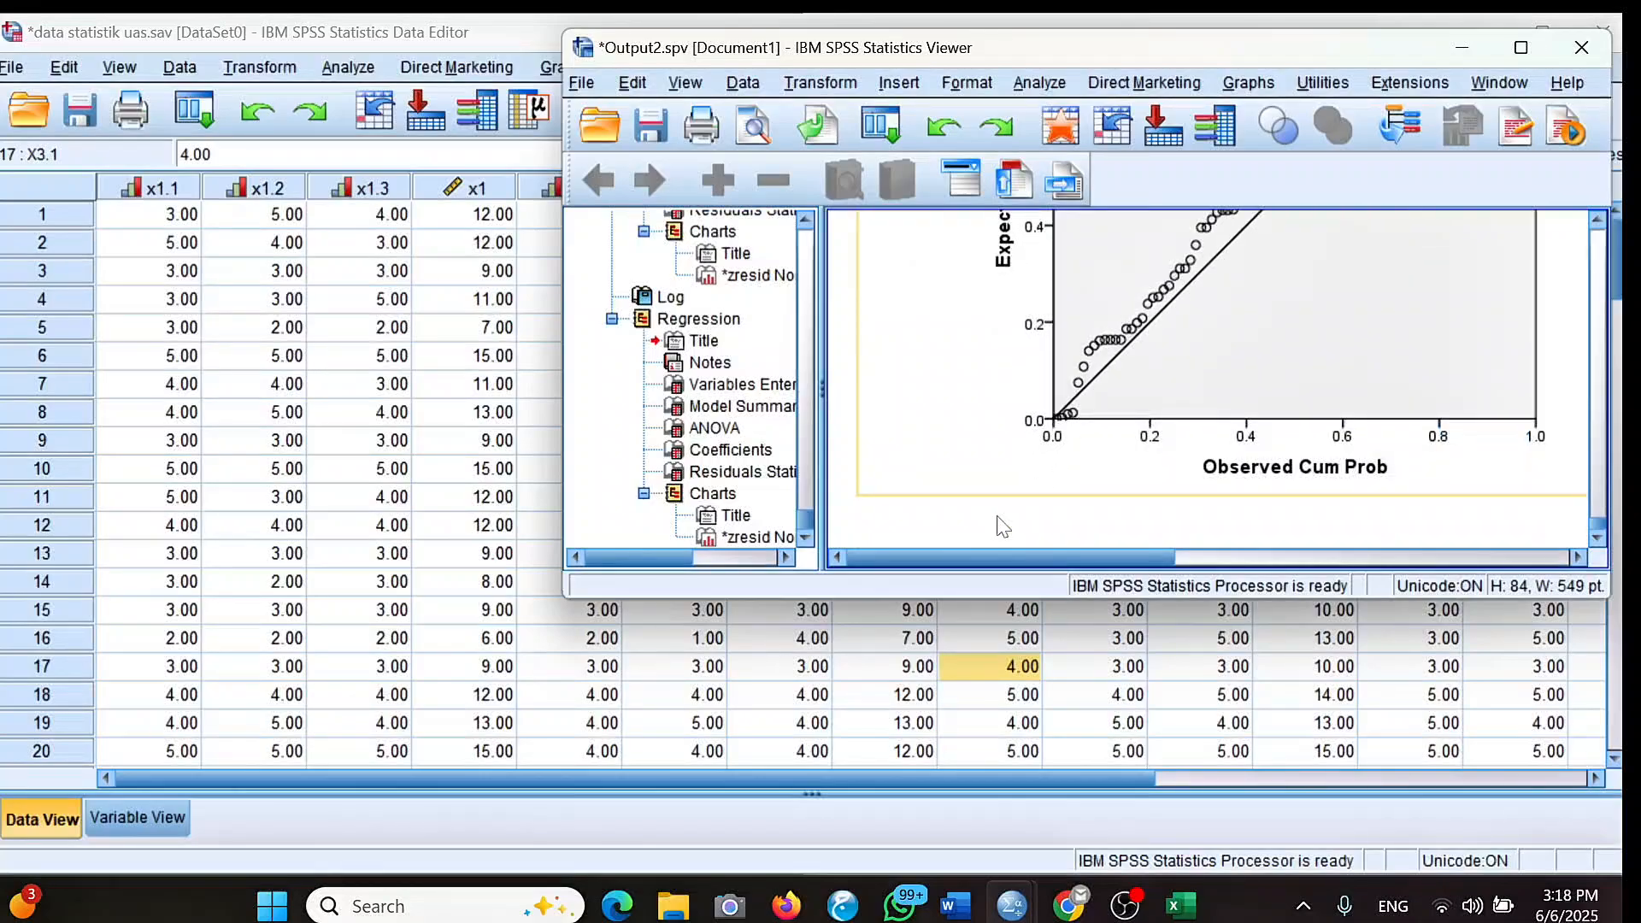
Run a legacy One-Sample Kolmogorov-Smirnov test on the Unstandardized Residual variable with the Normal test distribution.
click(744, 696)
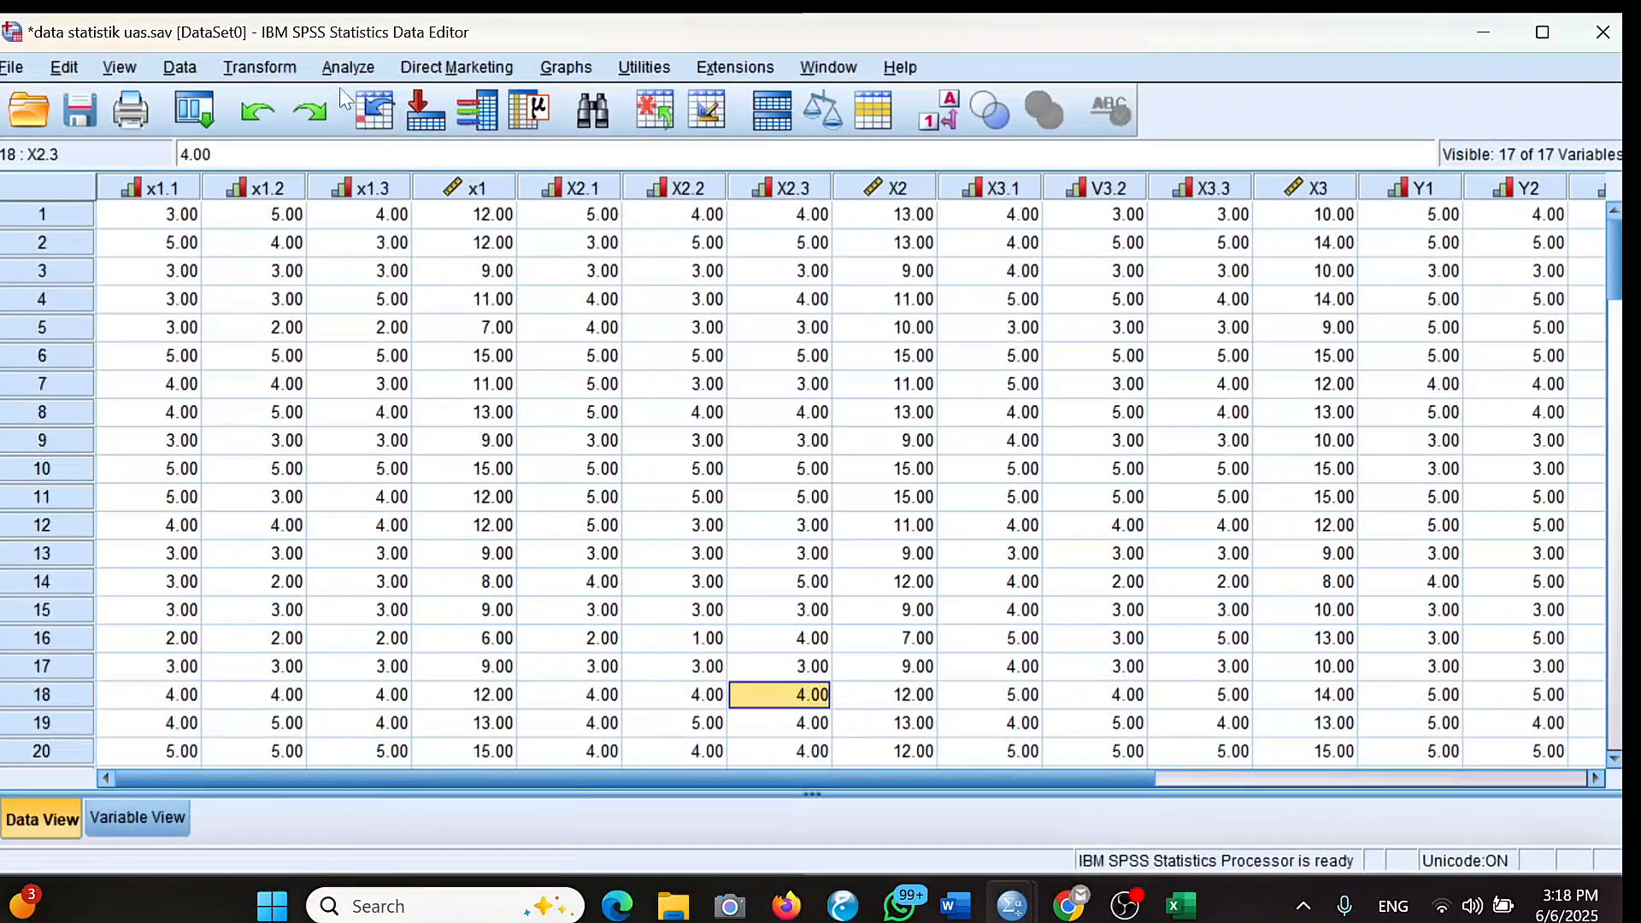
click(347, 67)
mouse_move(465, 407)
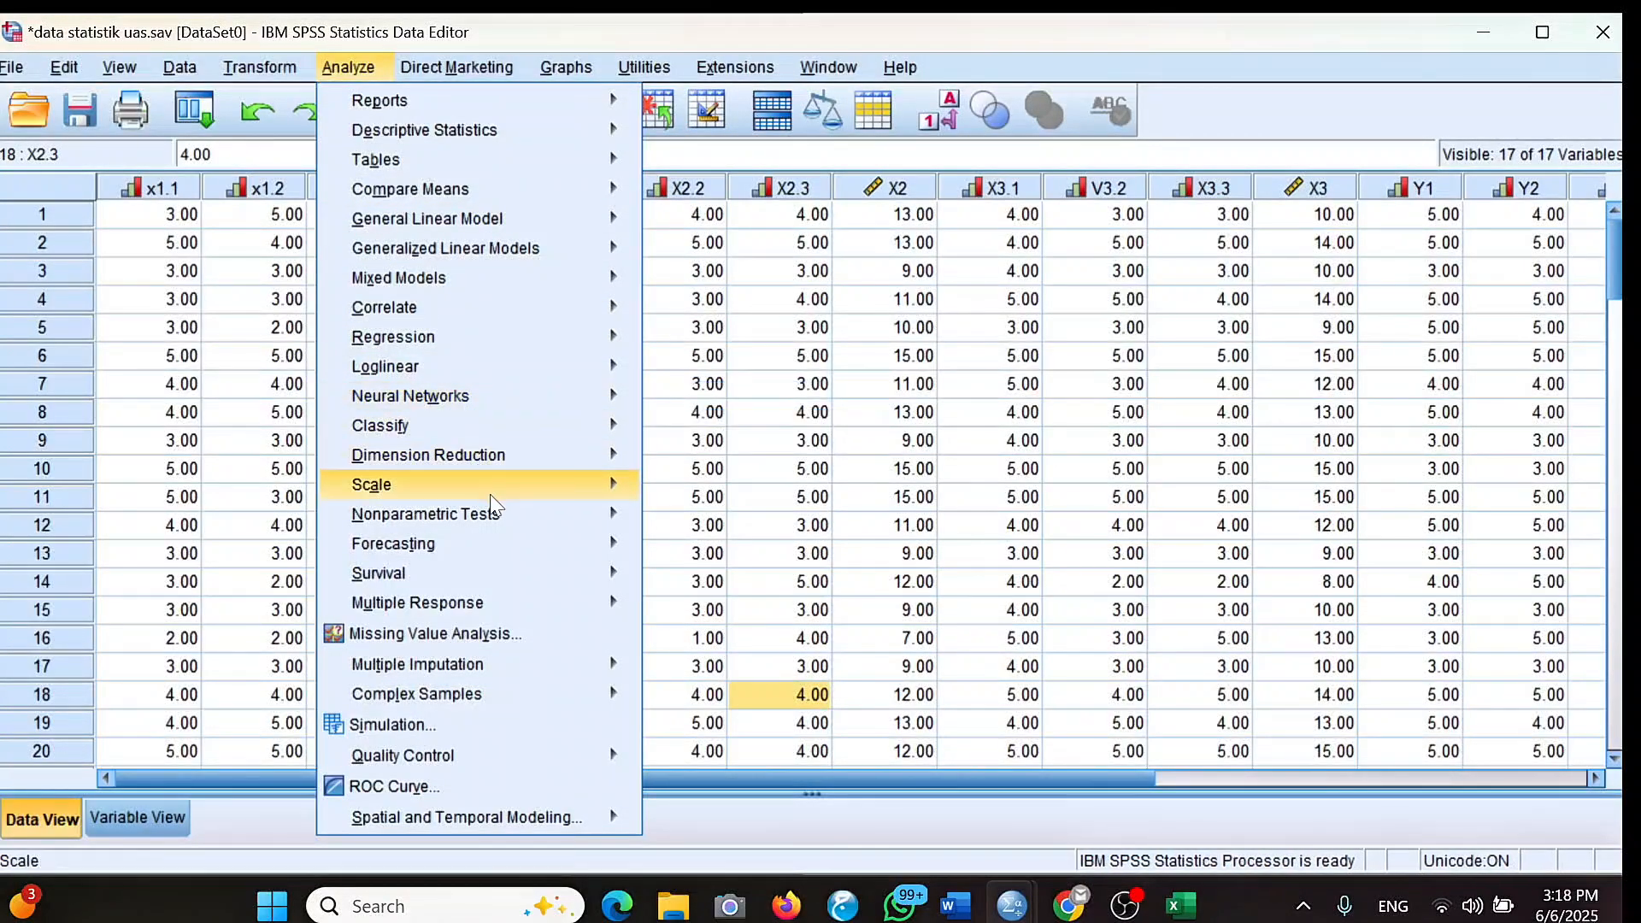
mouse_move(500, 511)
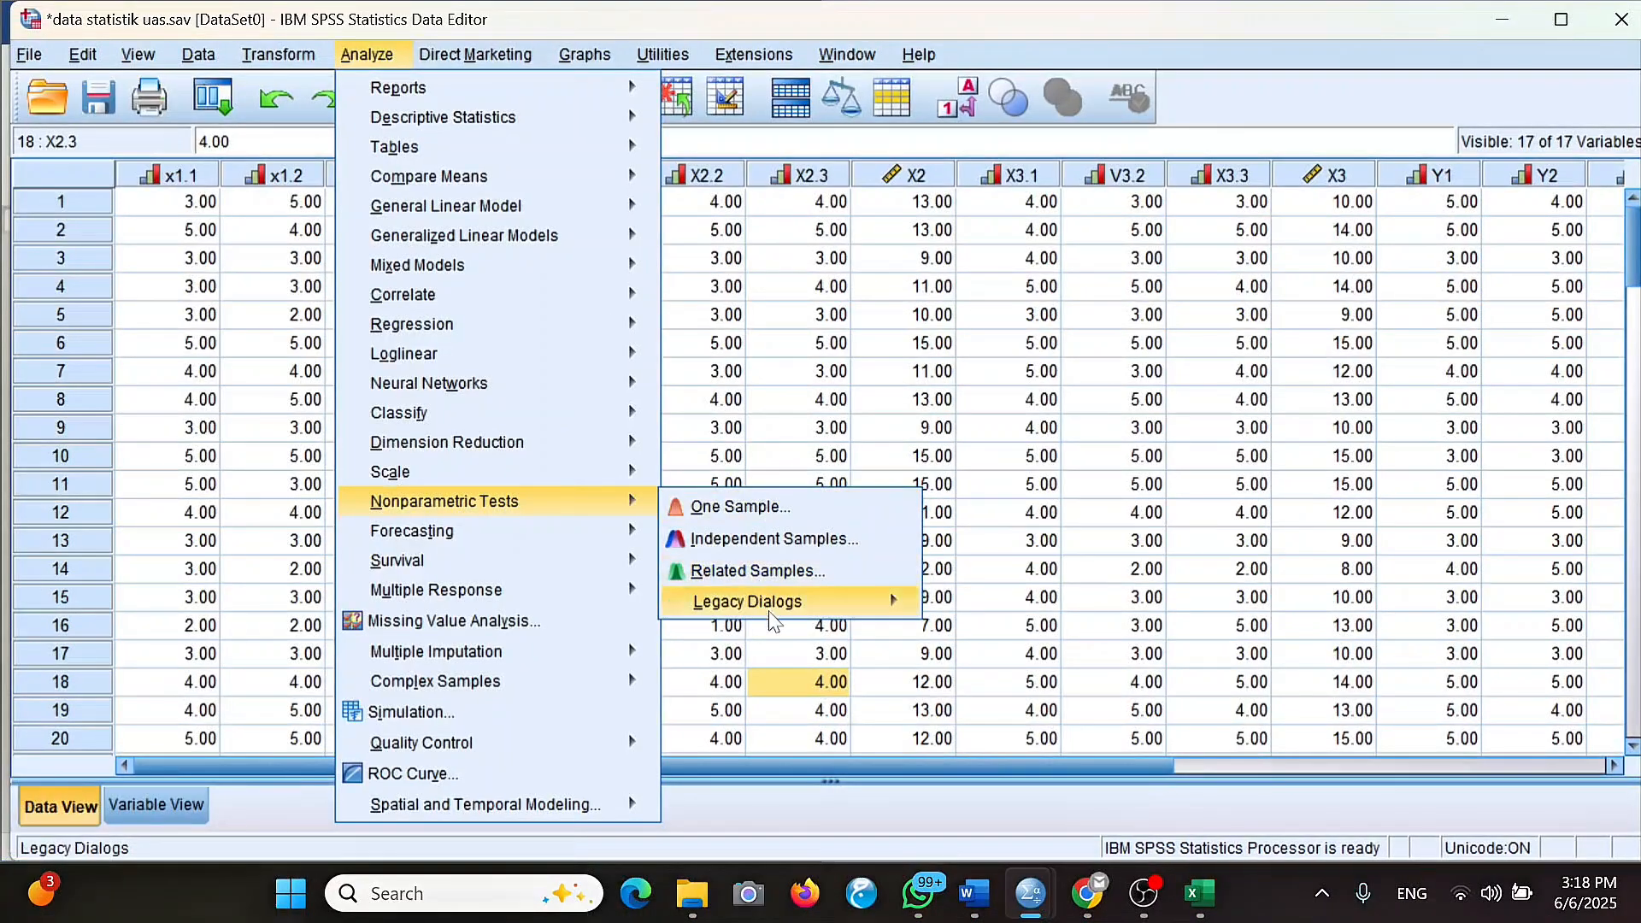
mouse_move(750, 624)
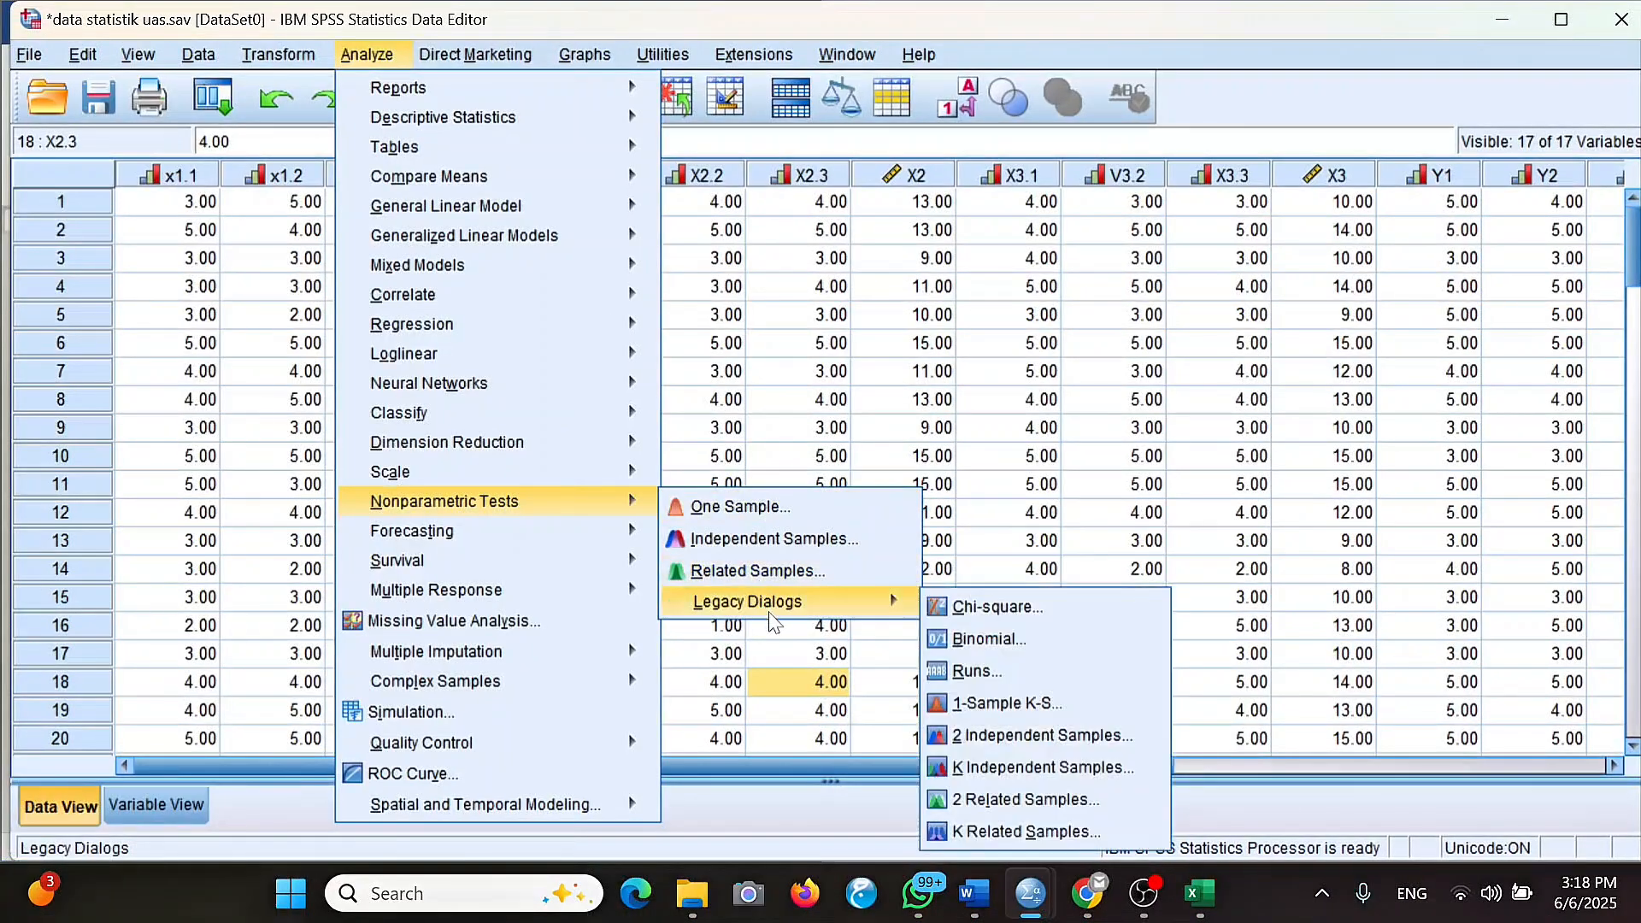
click(1006, 708)
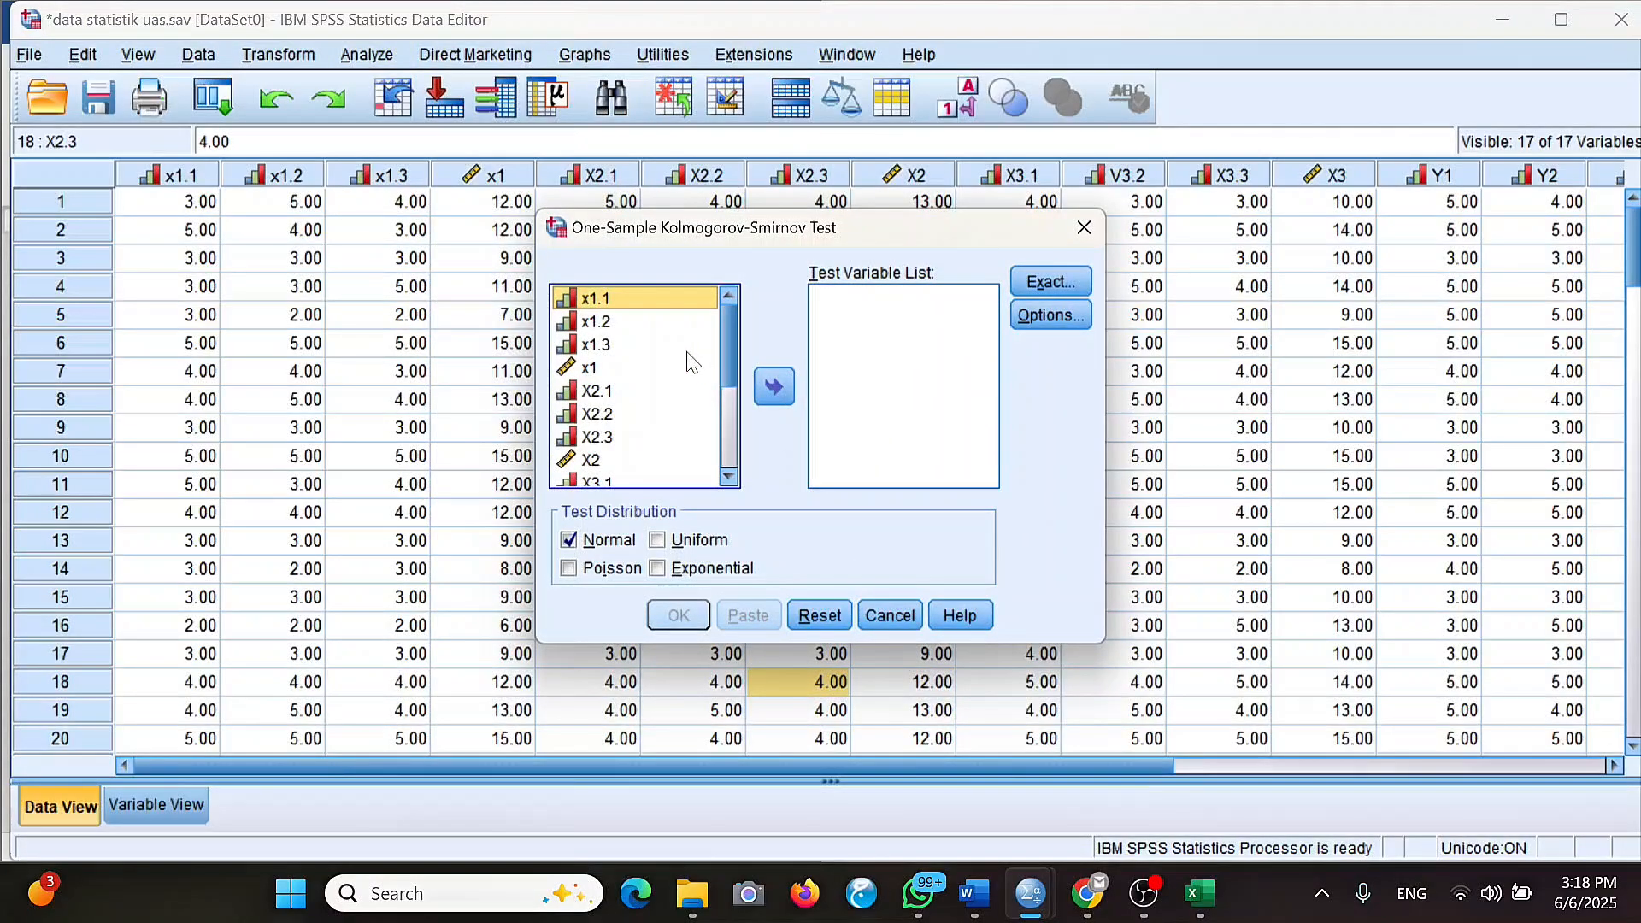
scroll(641, 385, down, 4)
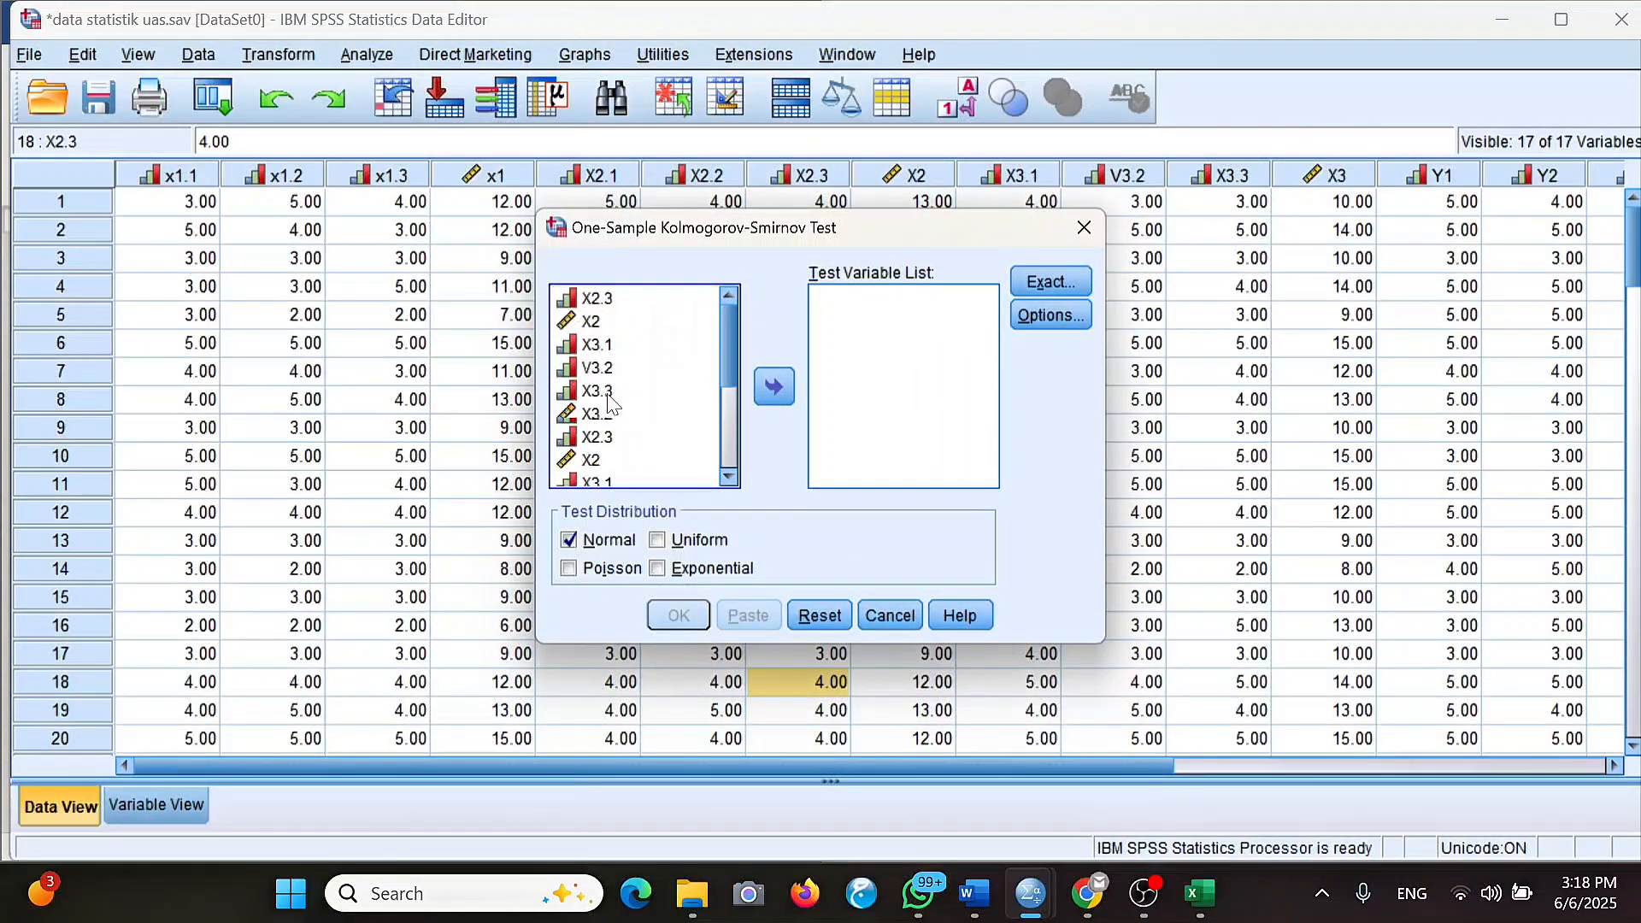
click(634, 475)
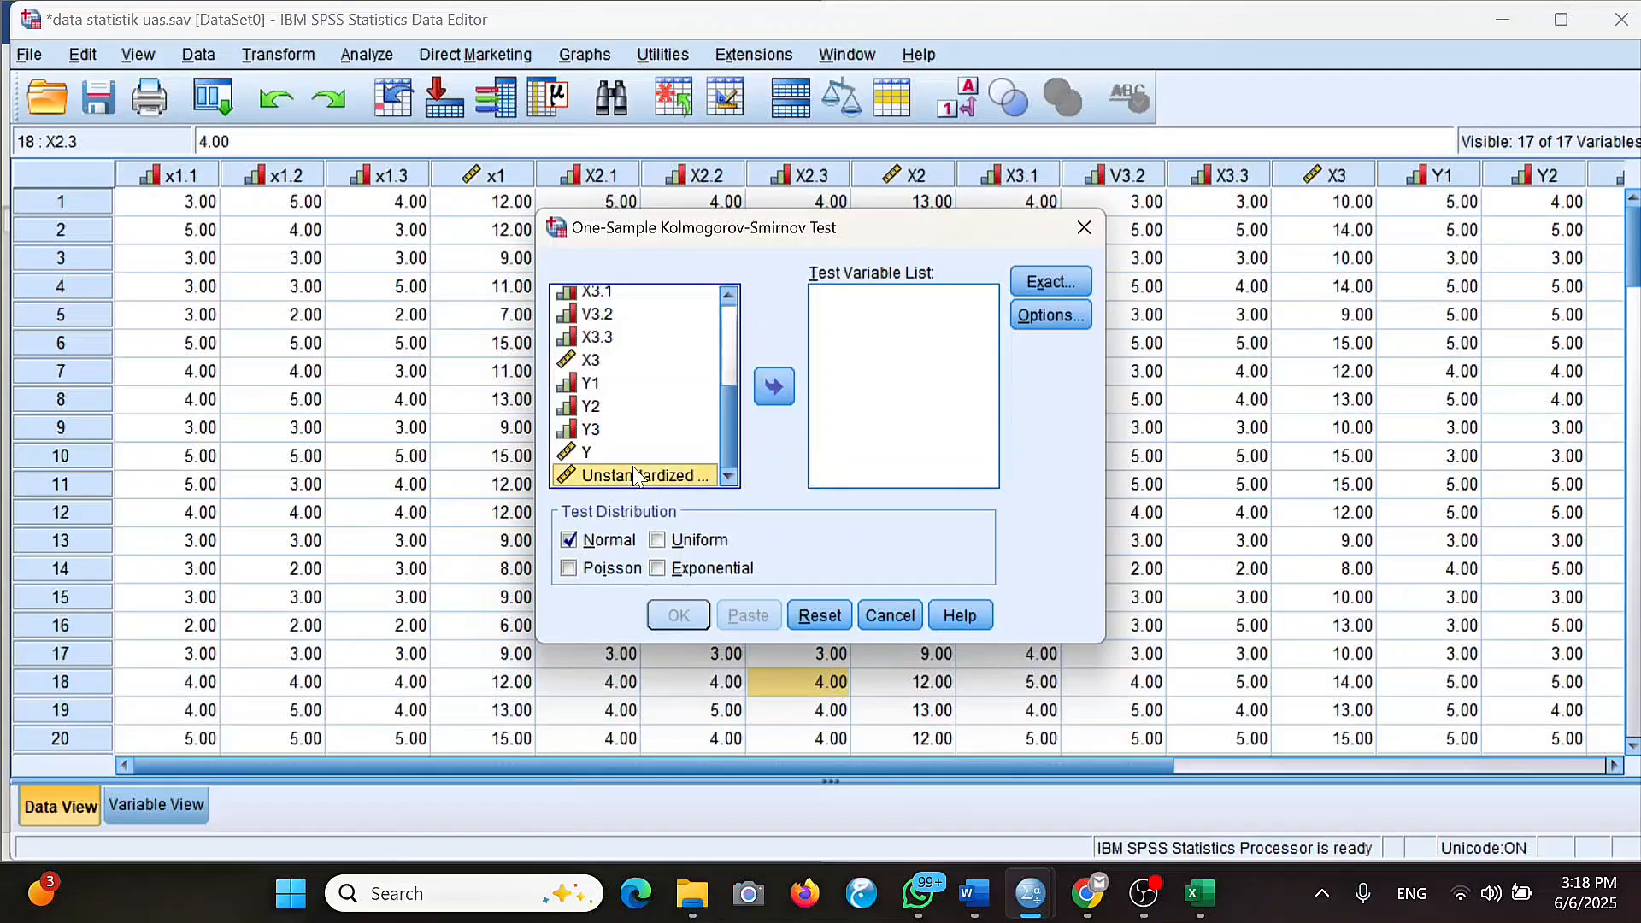
click(780, 391)
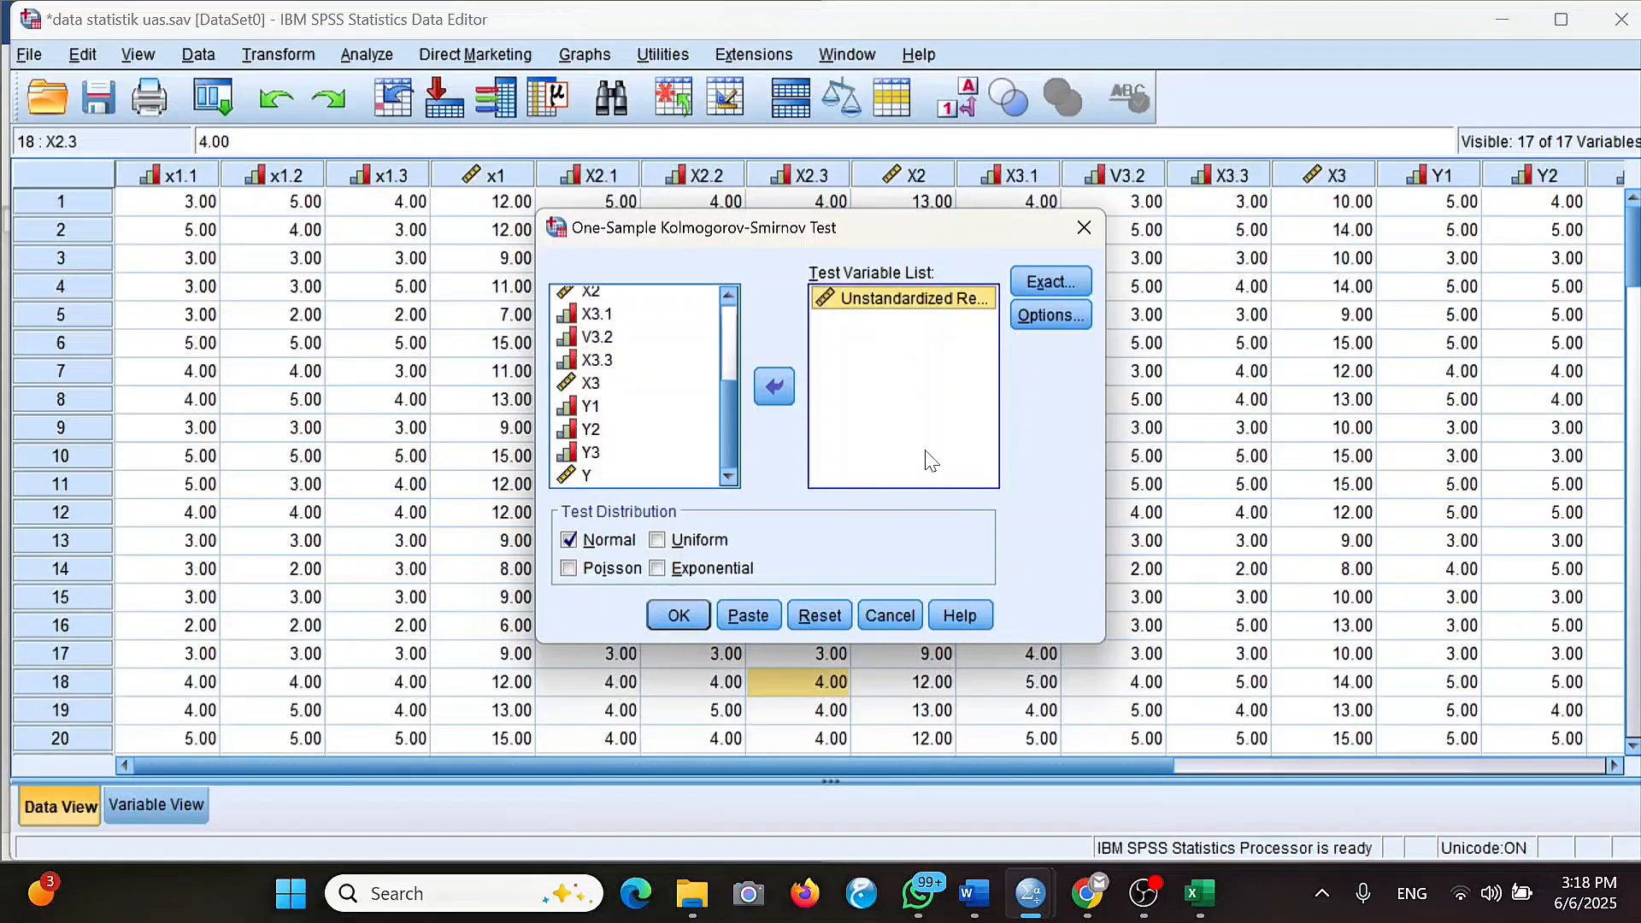
click(680, 615)
Examine the One-Sample Kolmogorov-Smirnov Test table, including its test statistic, asymptotic significance and footnotes.
scroll(1131, 430, down, 3)
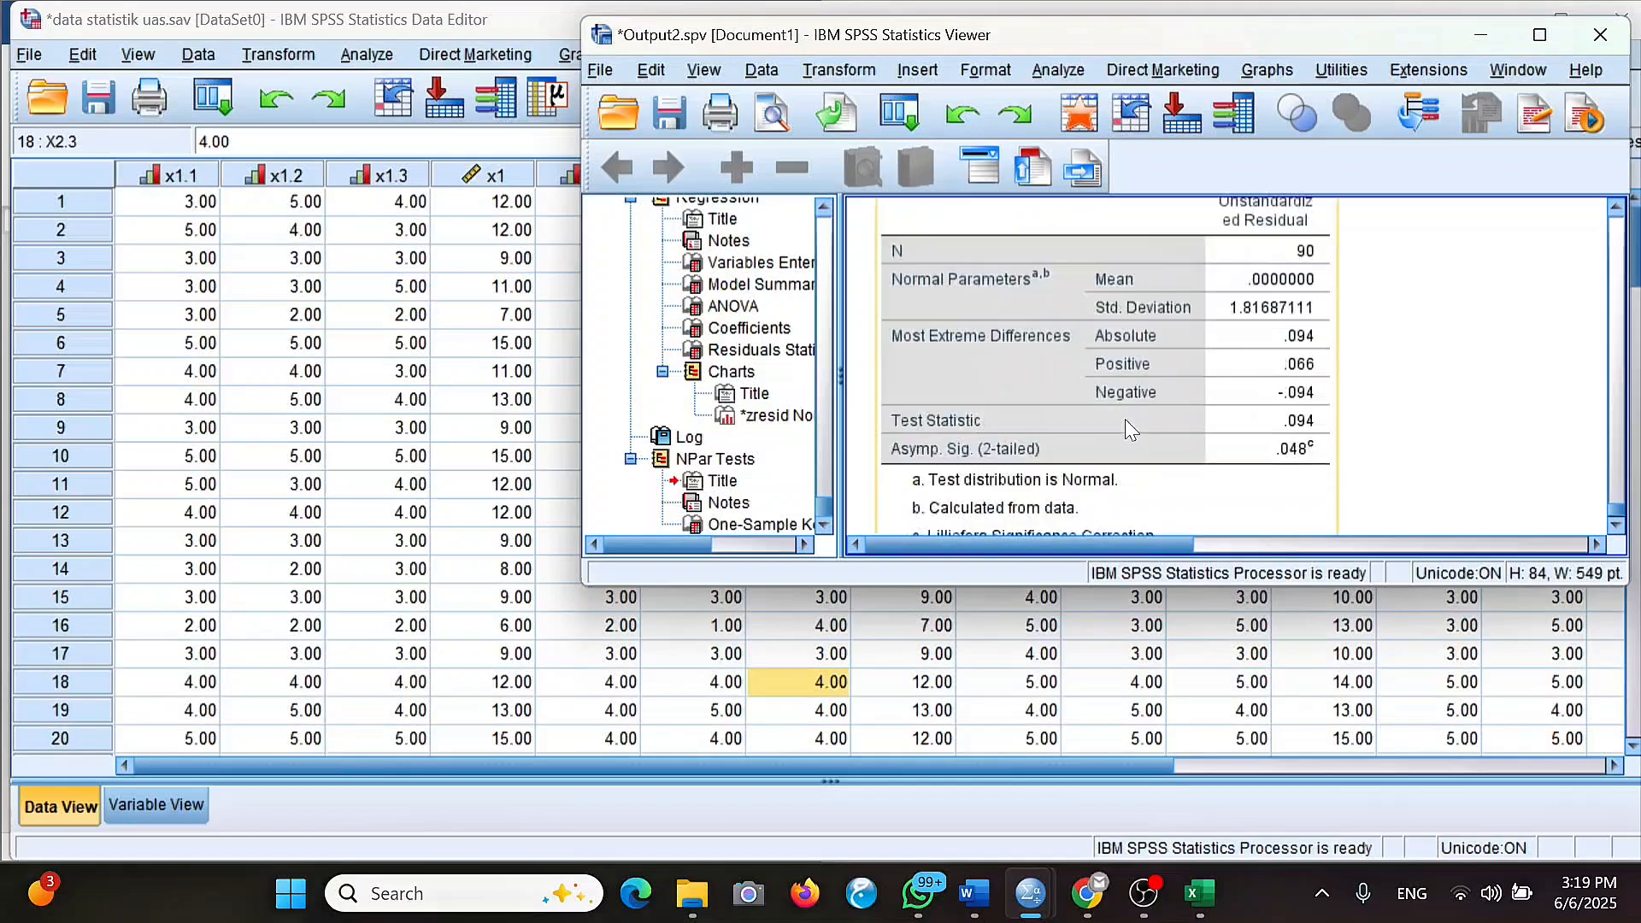
scroll(1131, 430, up, 2)
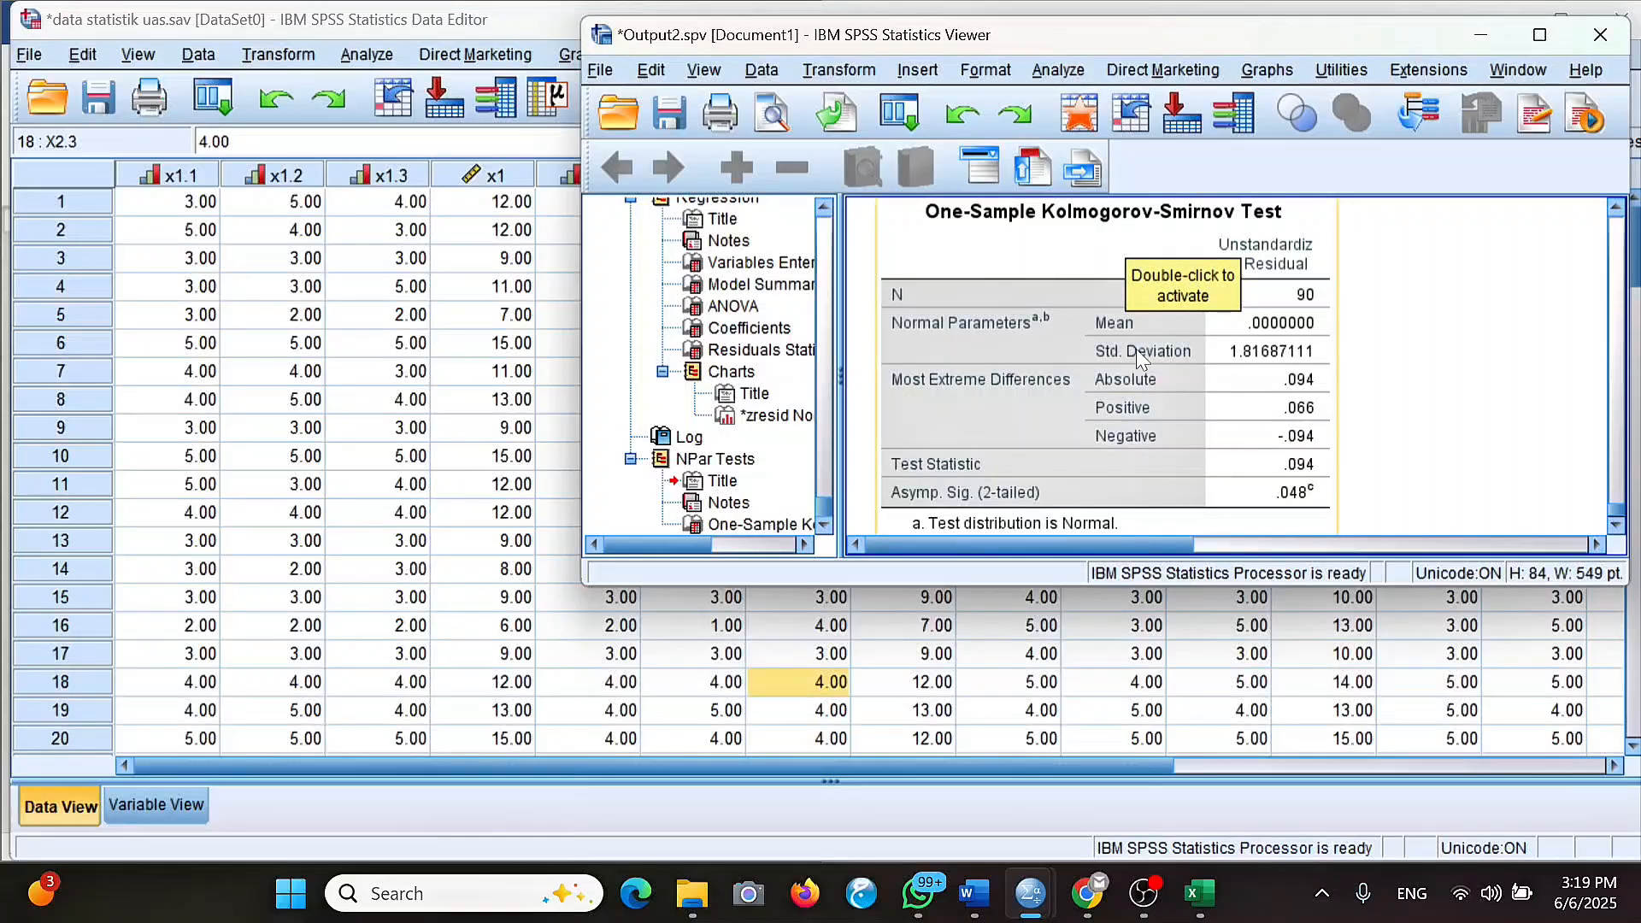
scroll(1323, 432, down, 2)
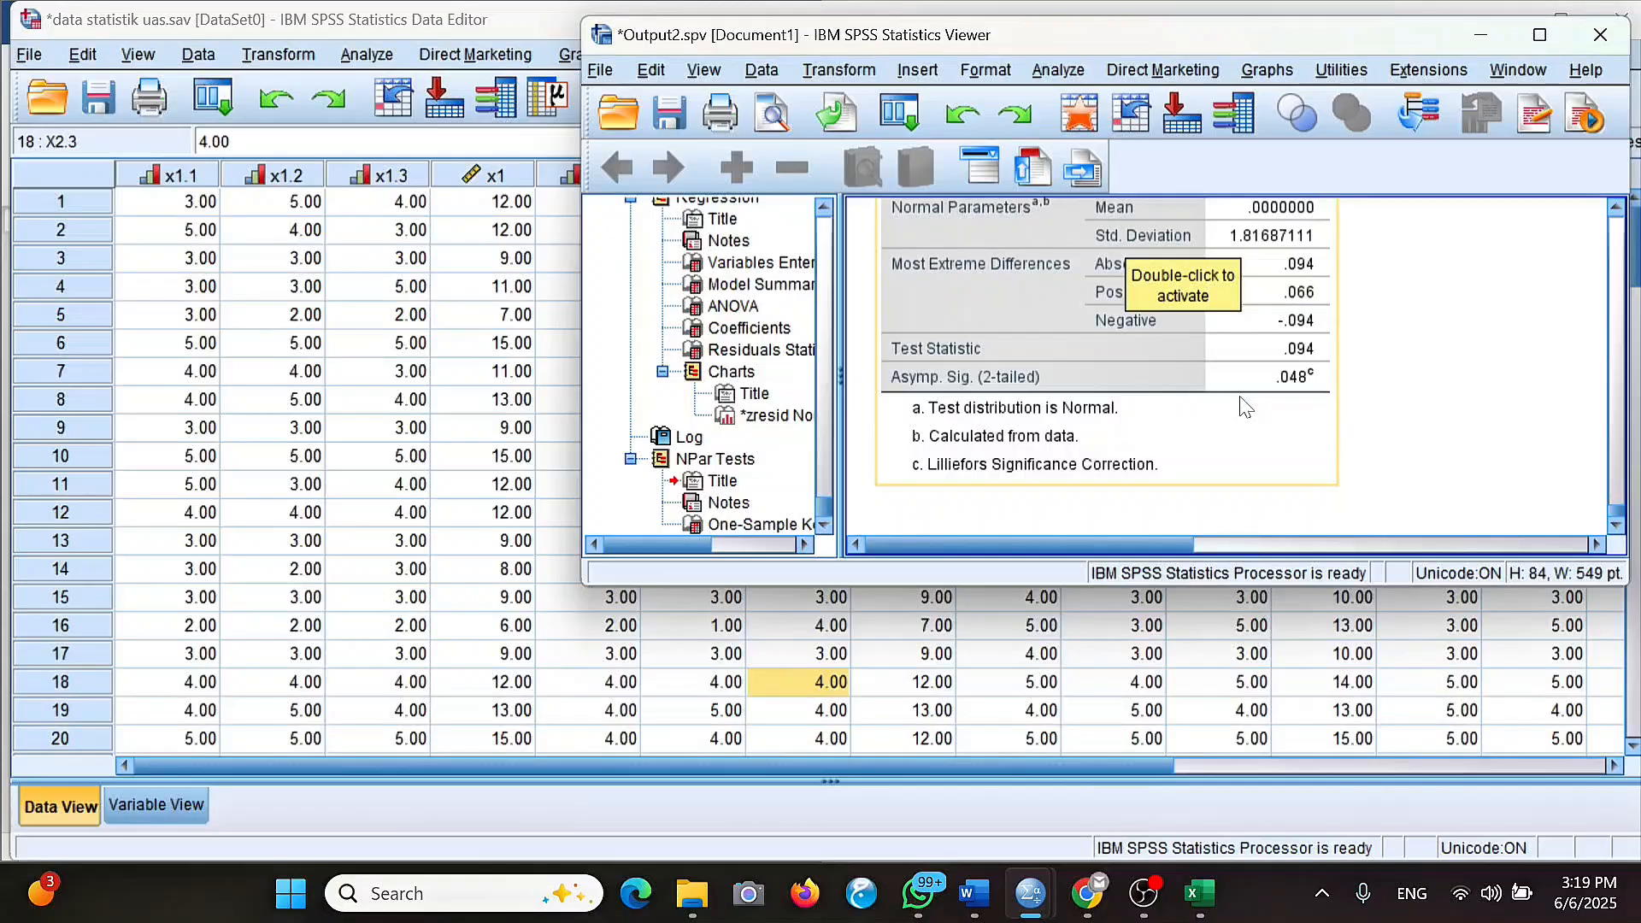
scroll(1248, 404, up, 2)
scroll(1245, 407, down, 2)
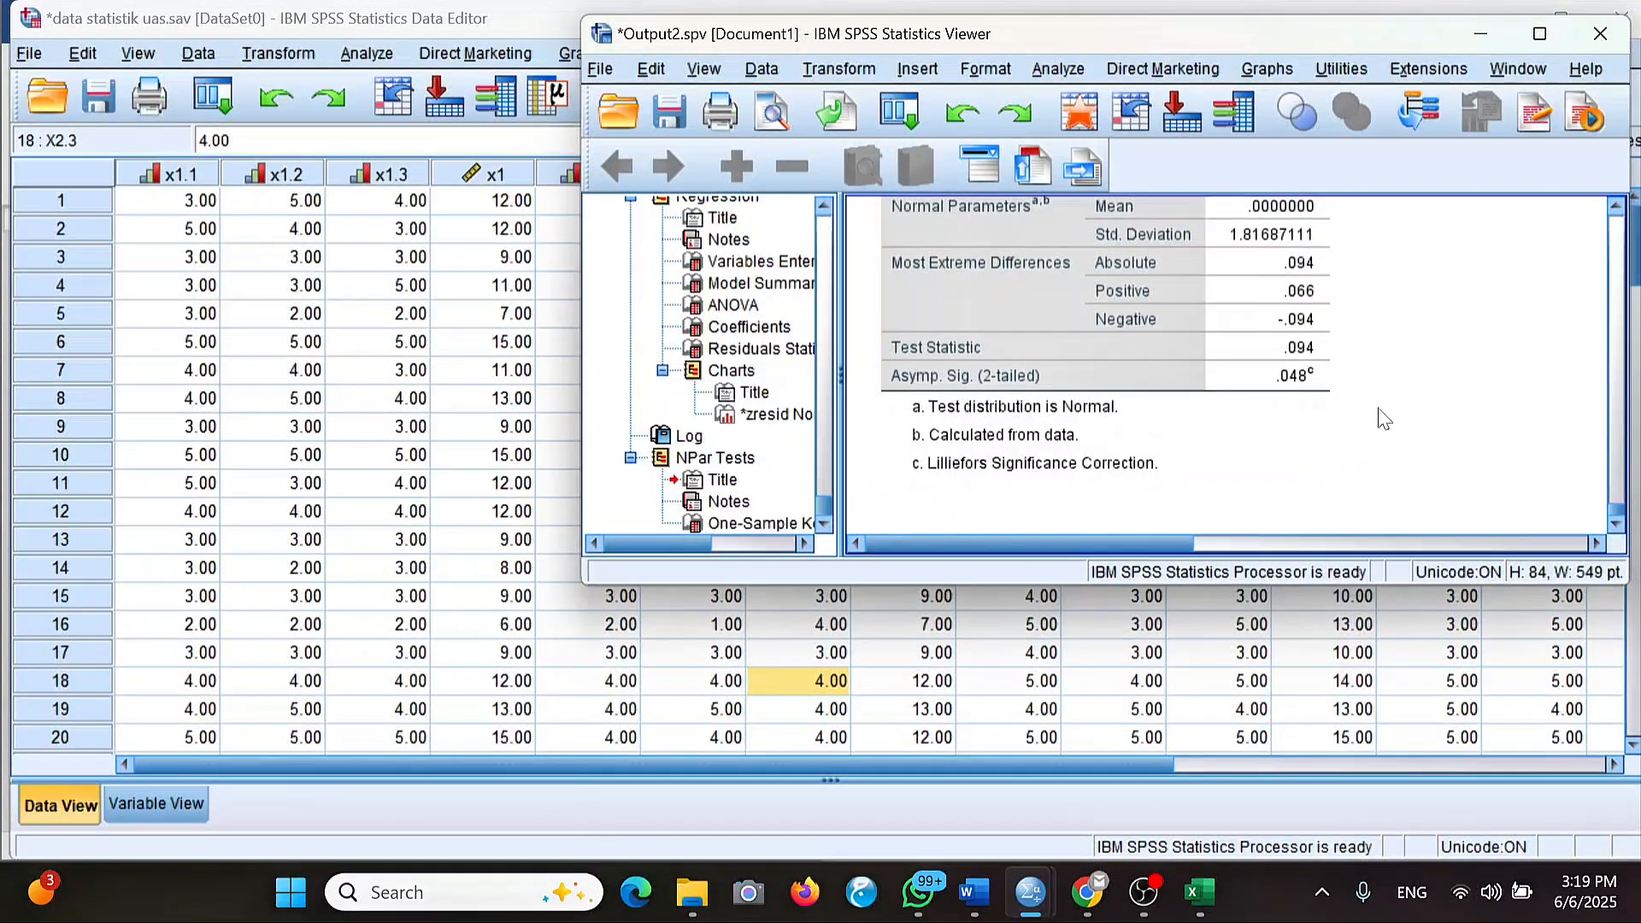
scroll(1305, 389, up, 3)
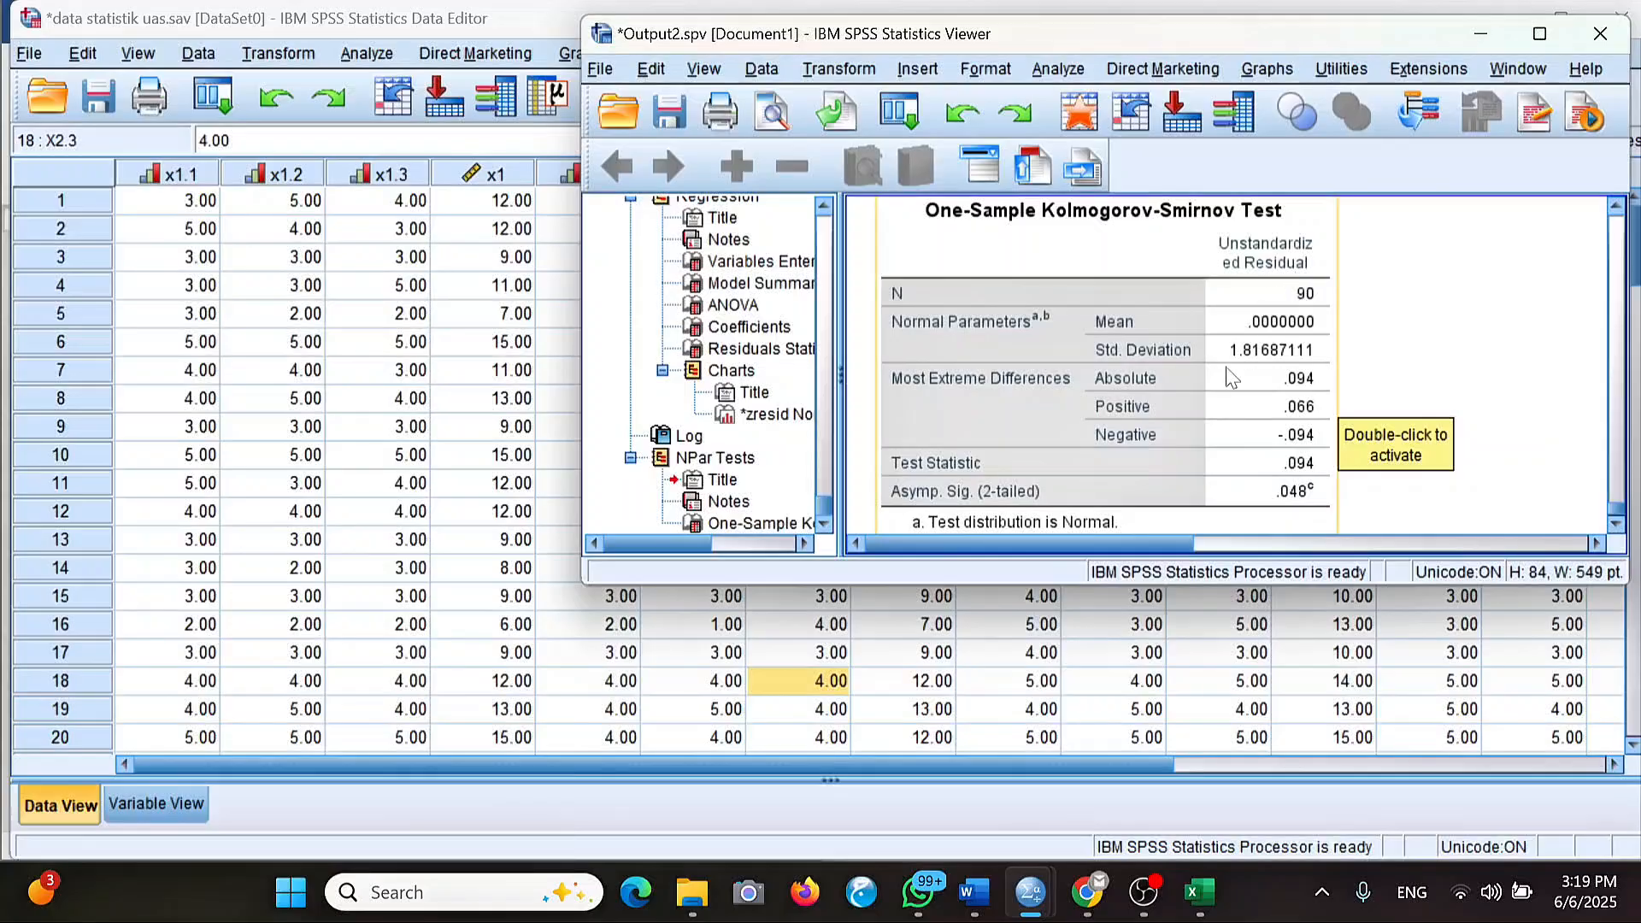
scroll(1230, 376, down, 3)
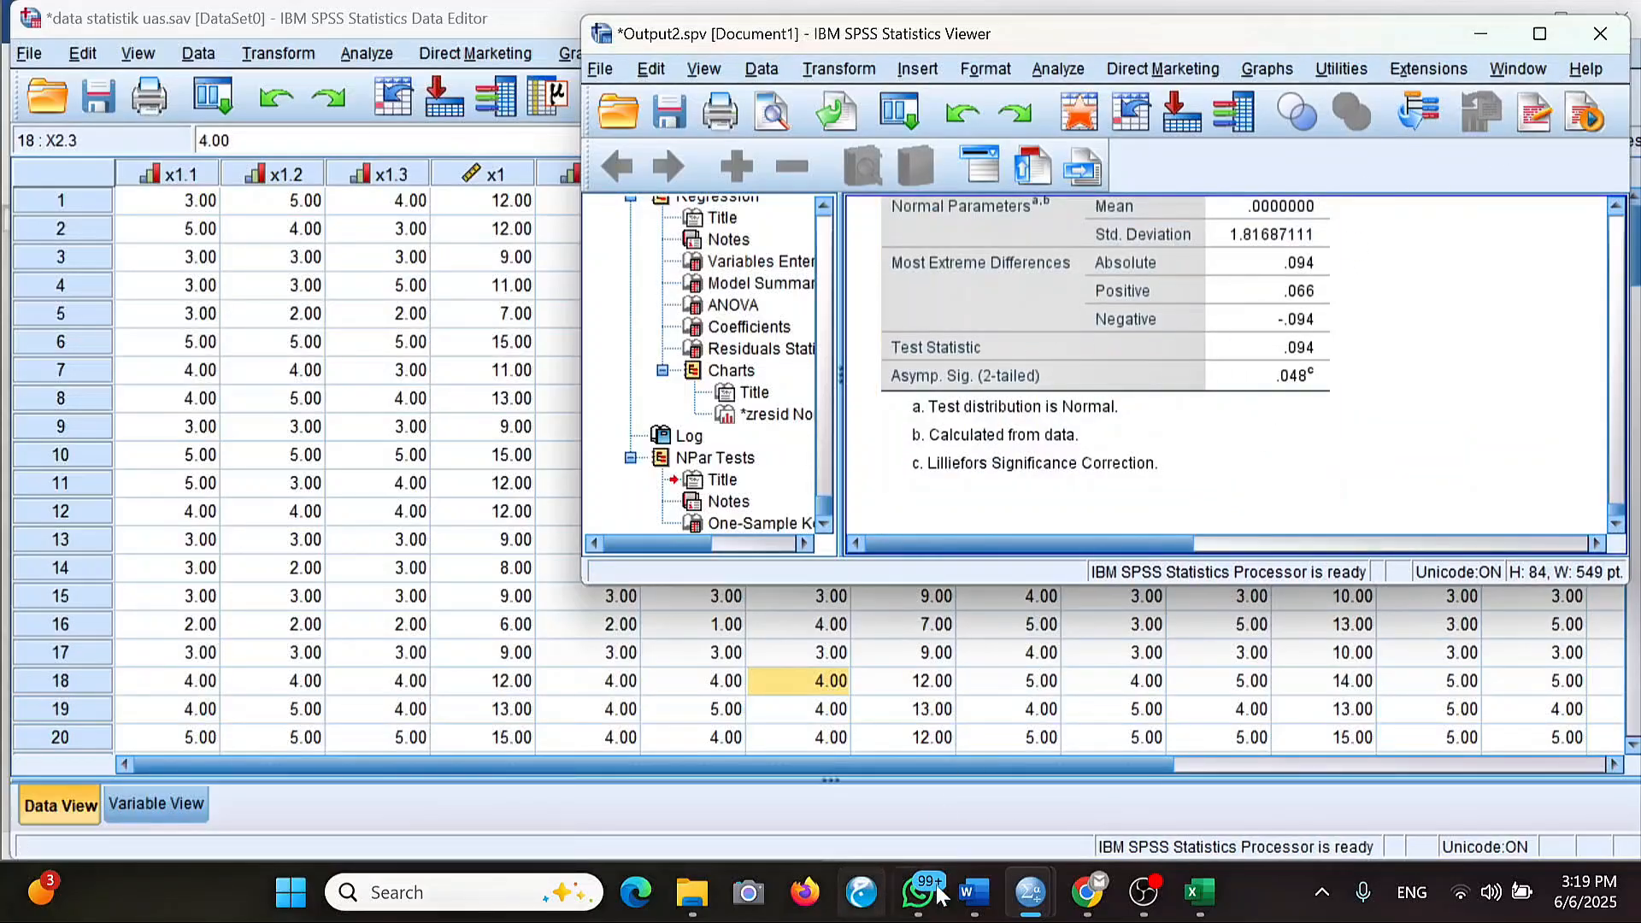
Switch to the Word report and compare its Kolmogorov-Smirnov table and interpretation with the One-Sample Kolmogorov-Smirnov Test output in SPSS.
click(993, 893)
scroll(419, 530, down, 5)
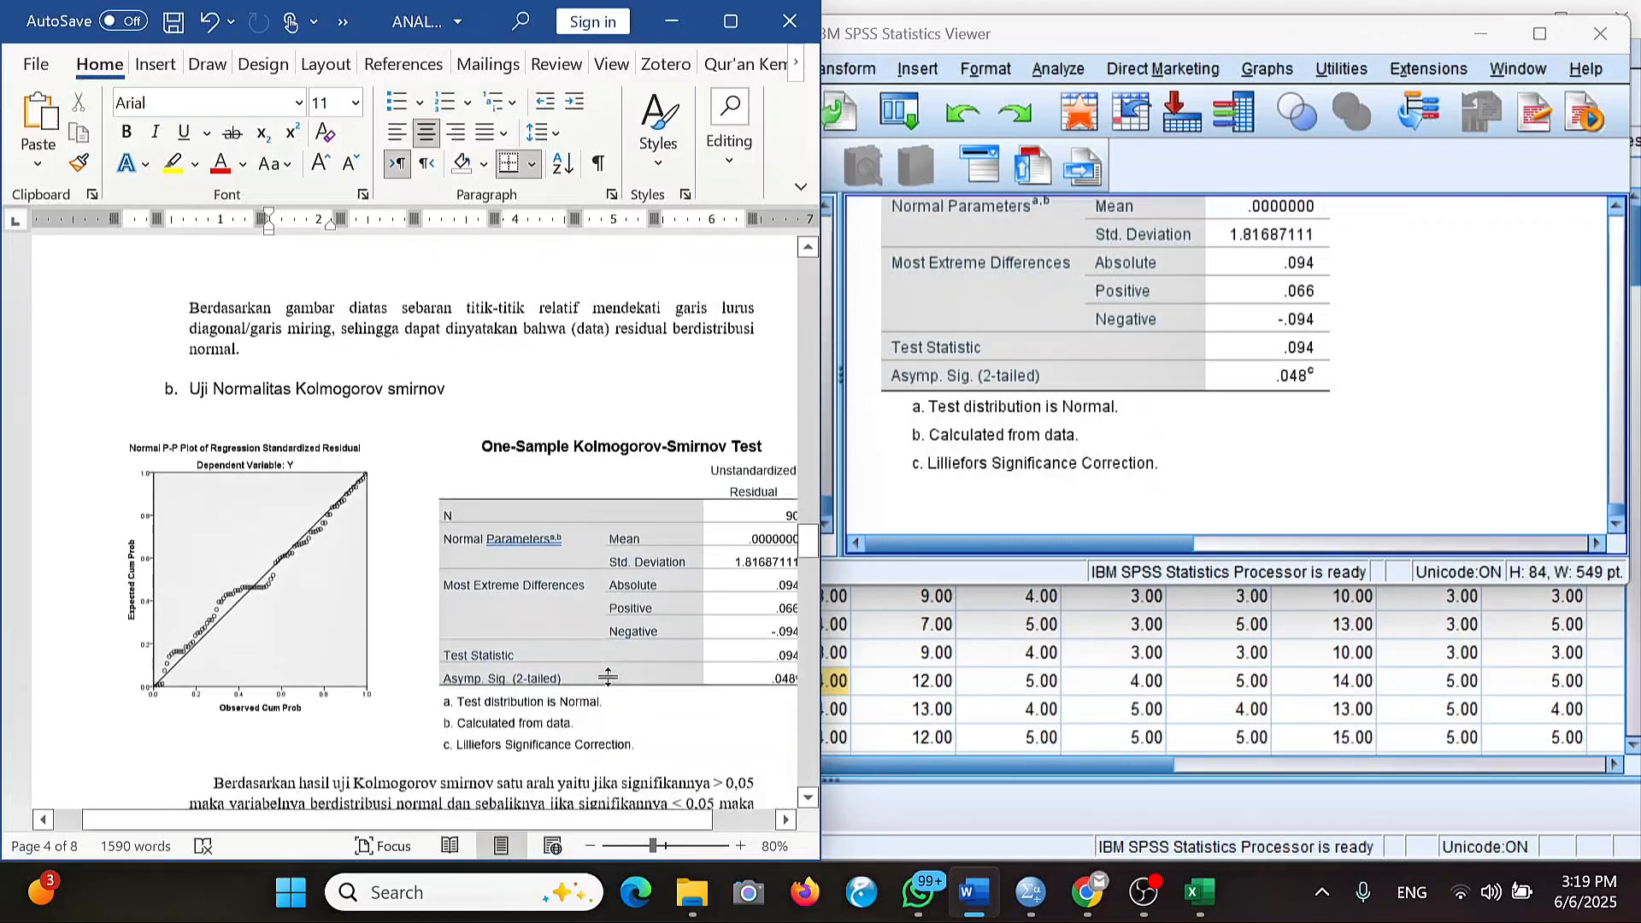
scroll(419, 530, down, 2)
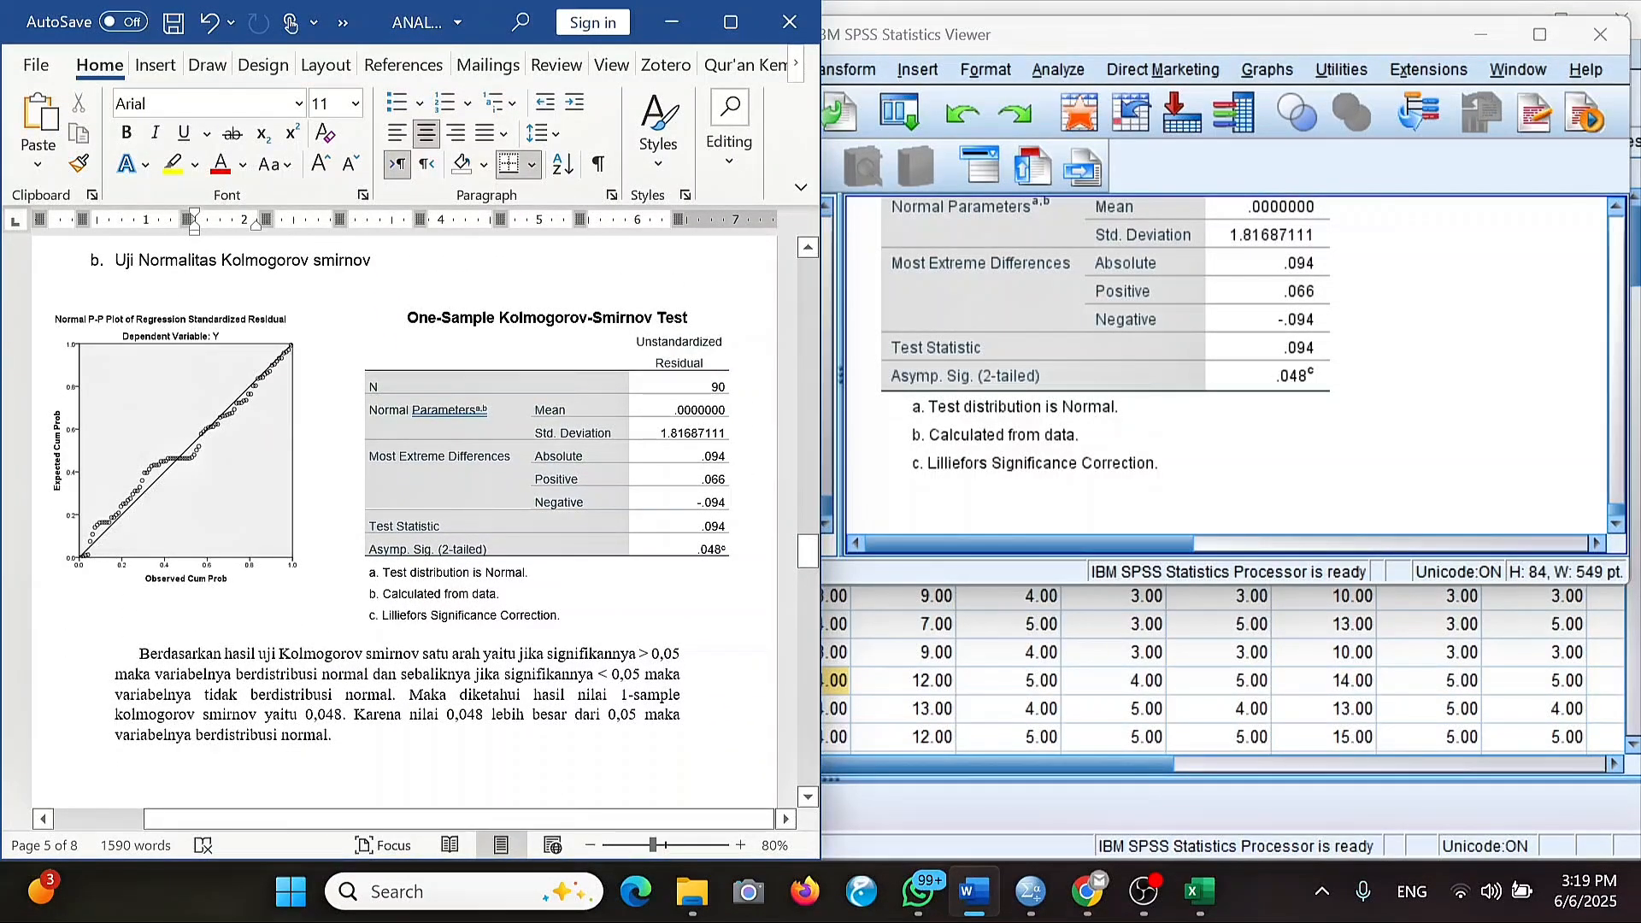
scroll(419, 530, down, 3)
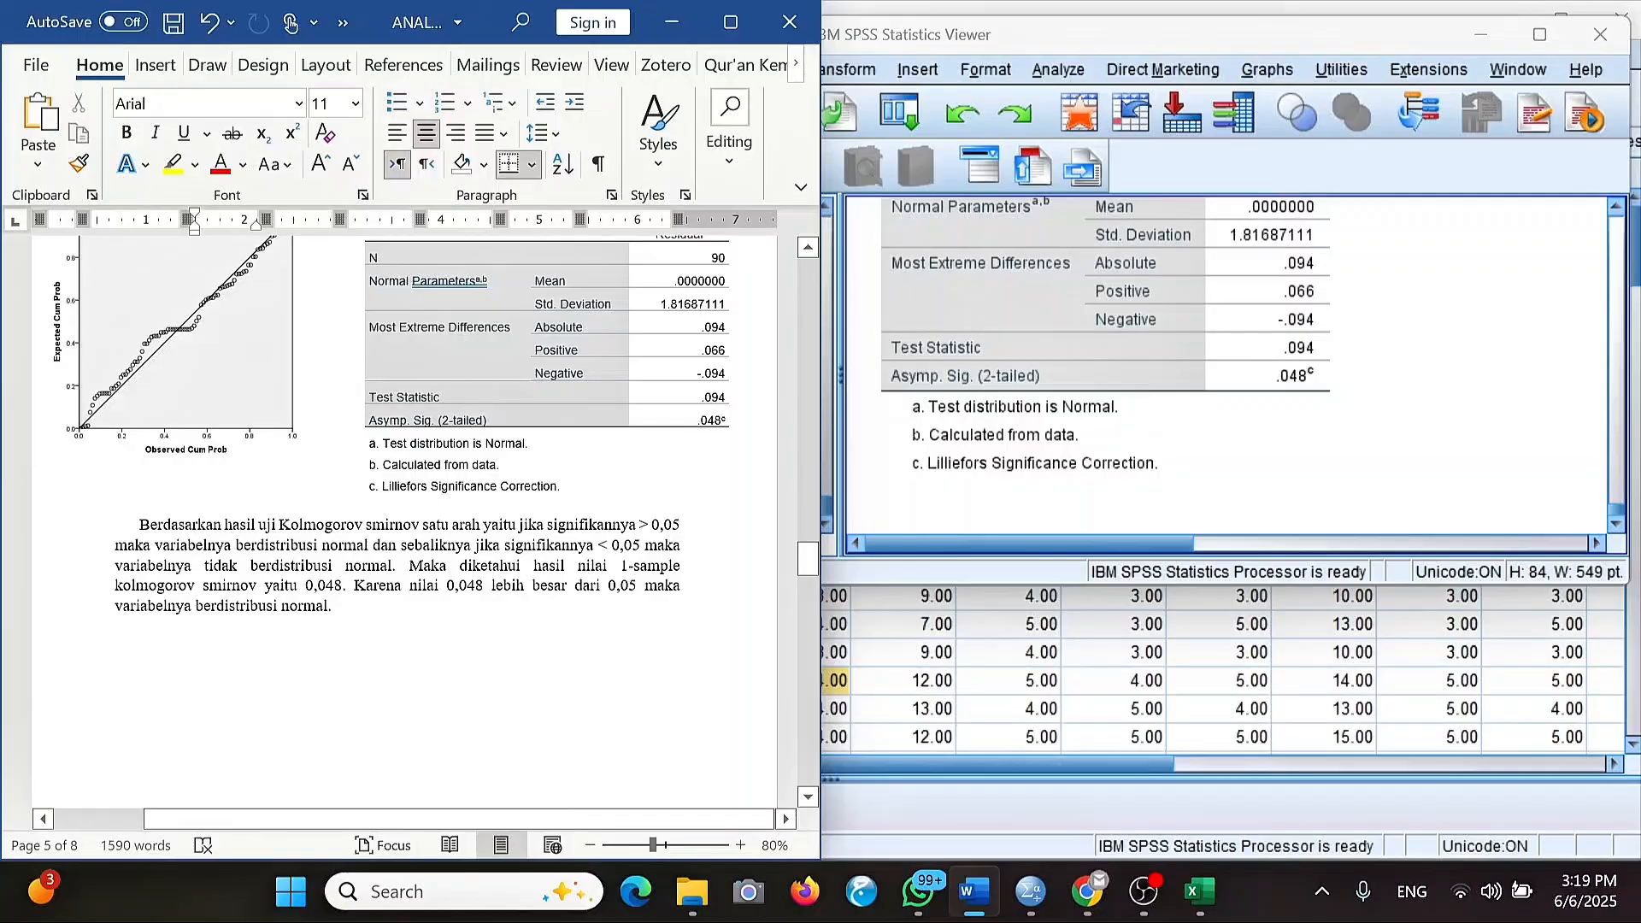
click(680, 475)
click(995, 478)
click(995, 479)
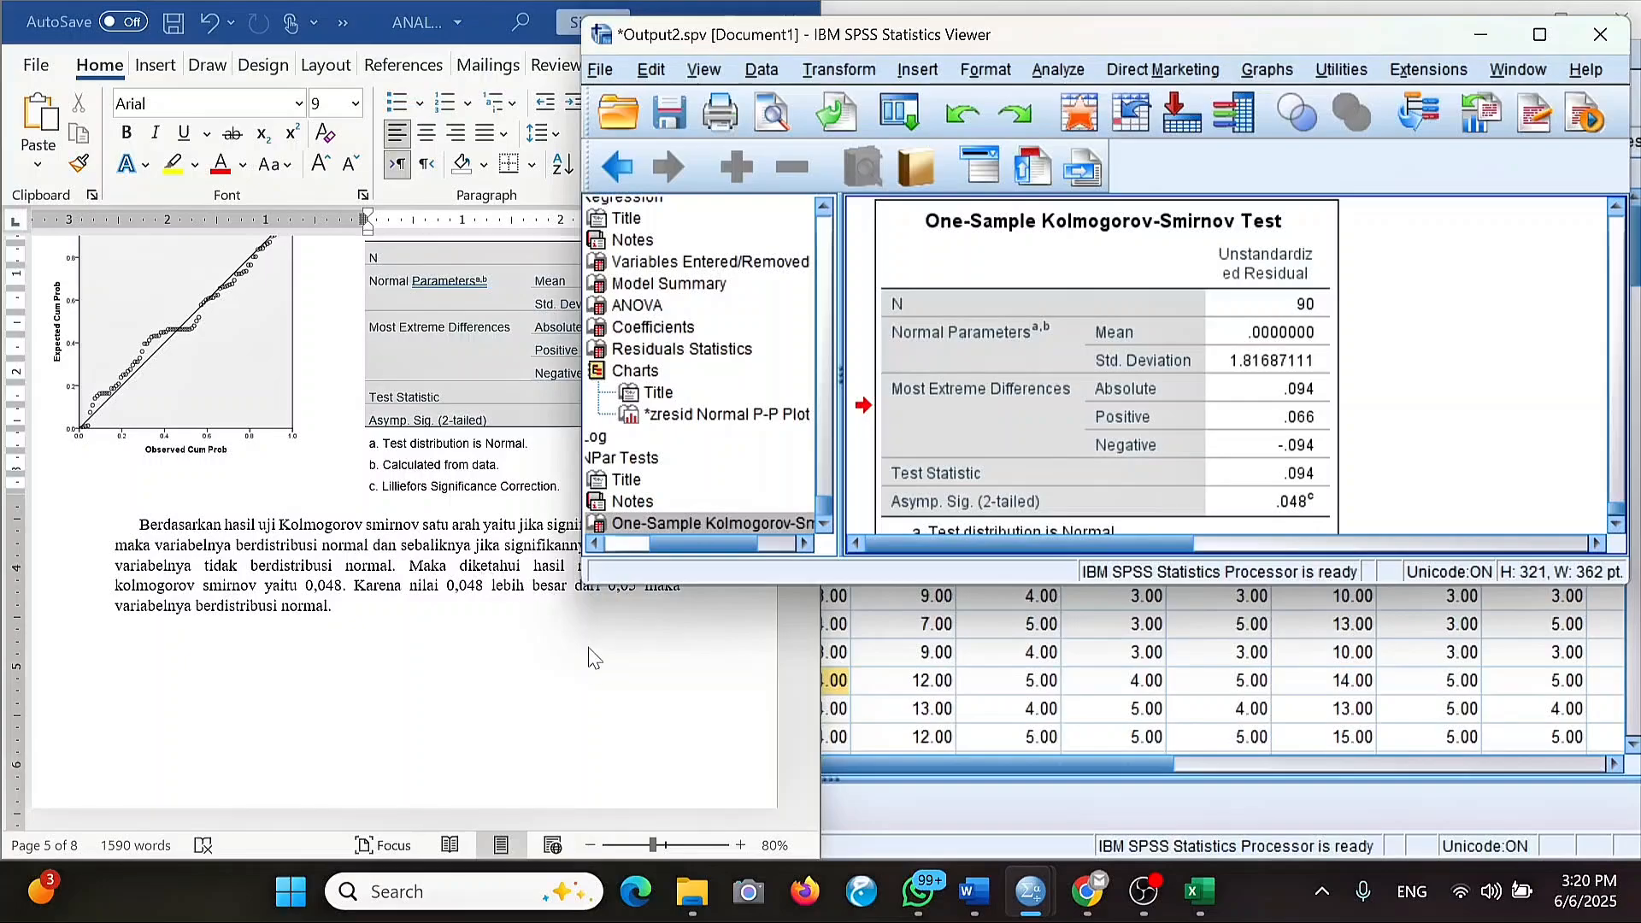
click(500, 464)
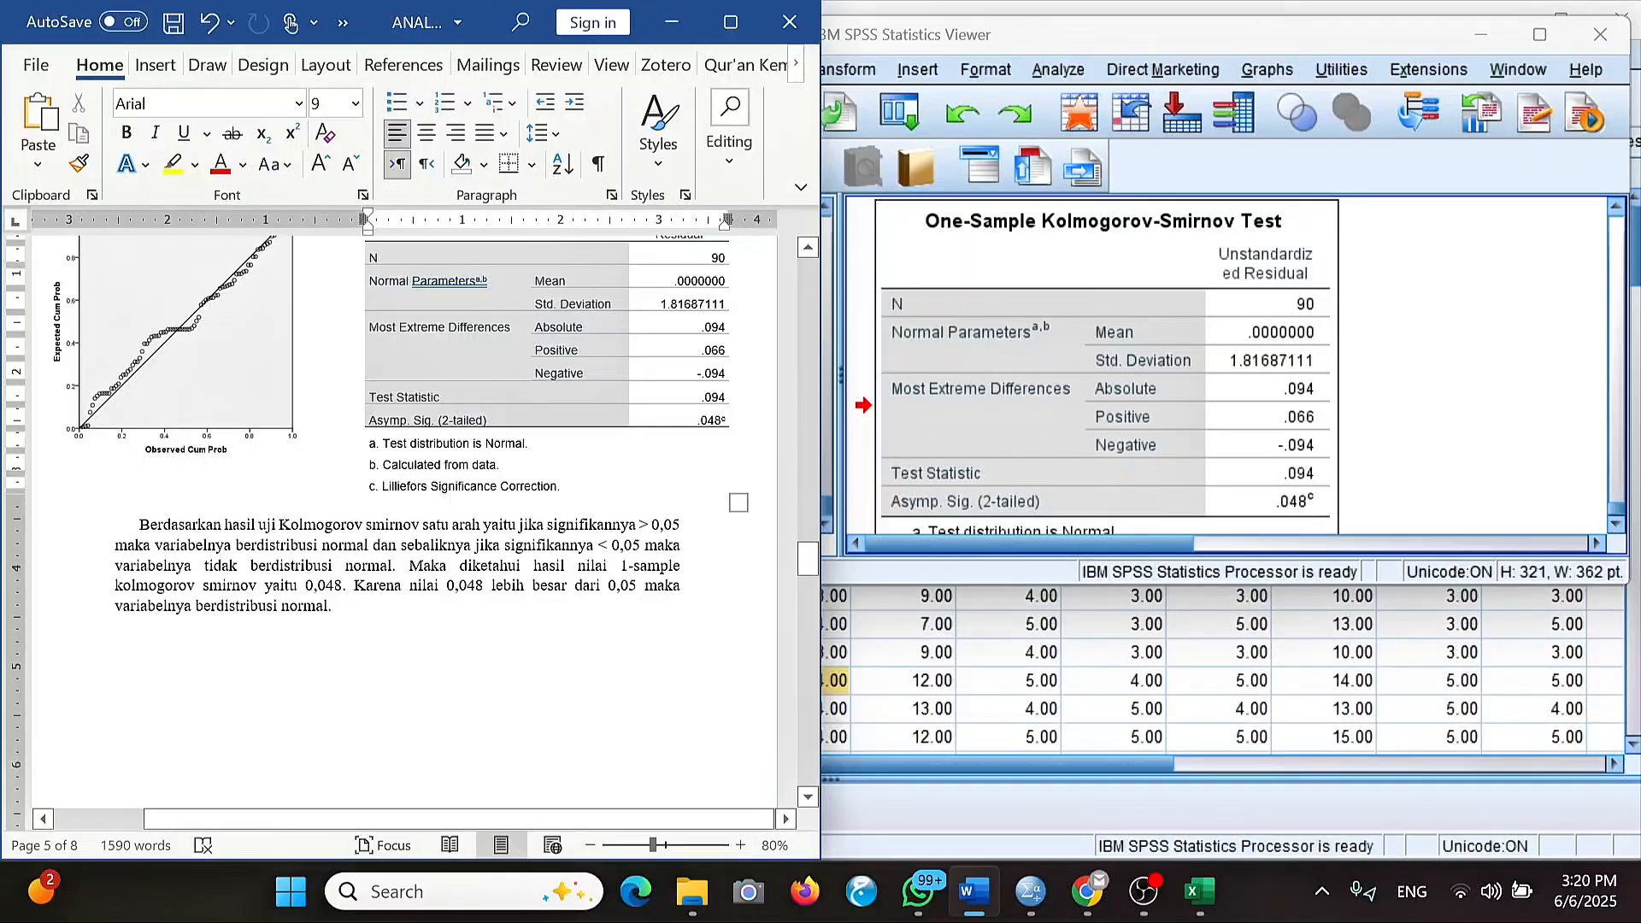
Go to section 5 of the Word report, the multiple linear regression hypothesis test with its Coefficients table.
scroll(499, 337, down, 3)
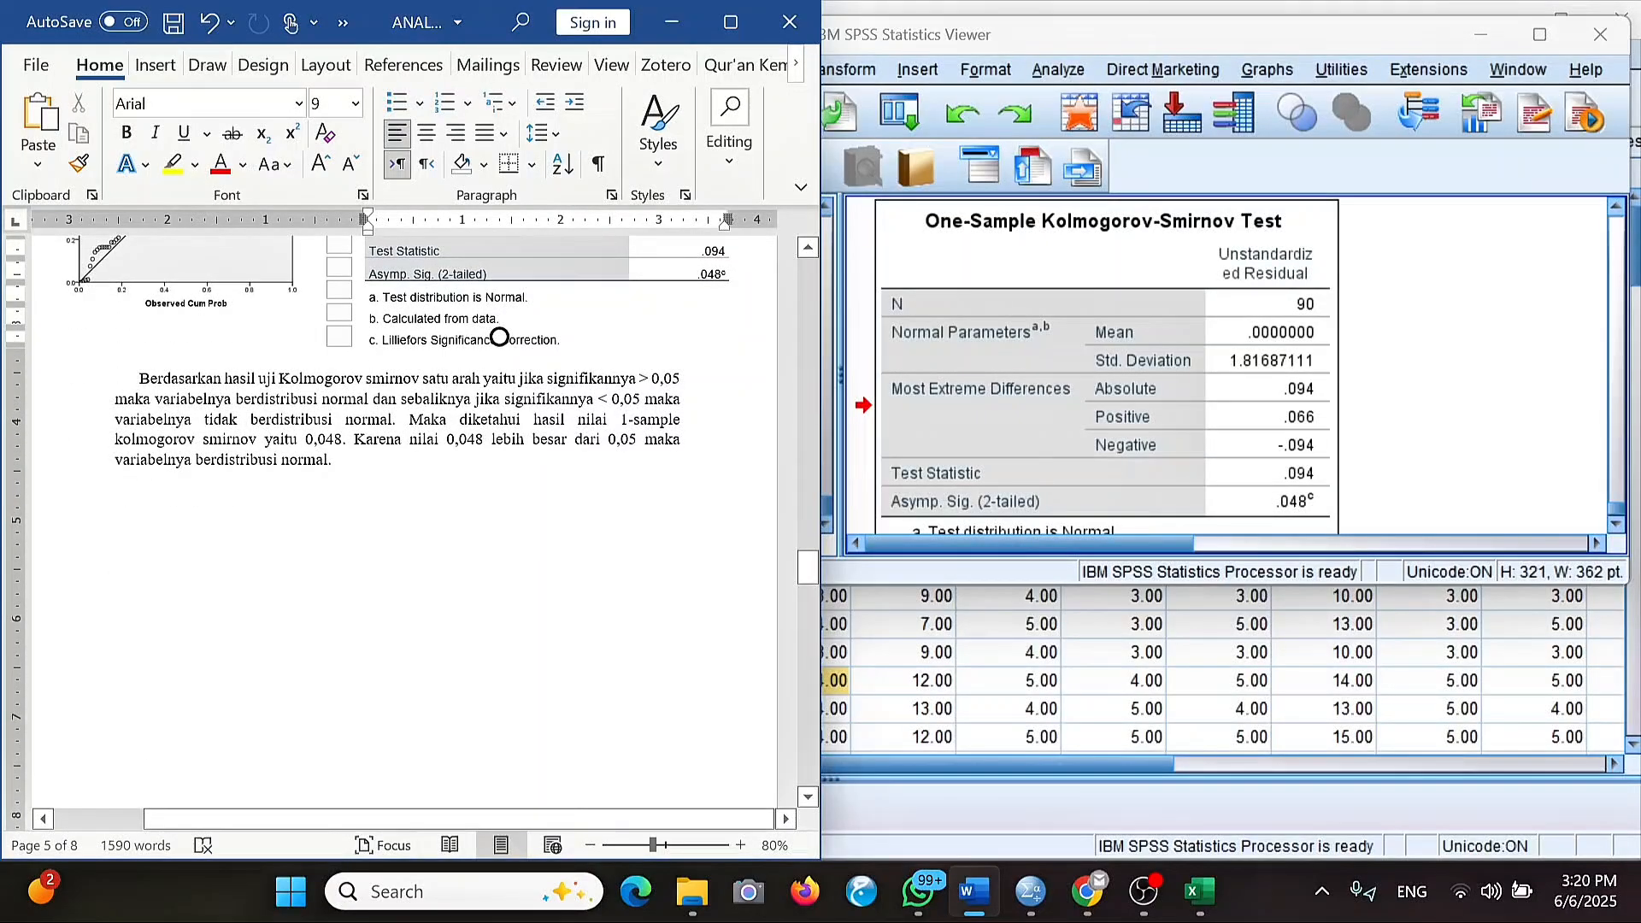
scroll(499, 337, down, 10)
scroll(404, 522, up, 1)
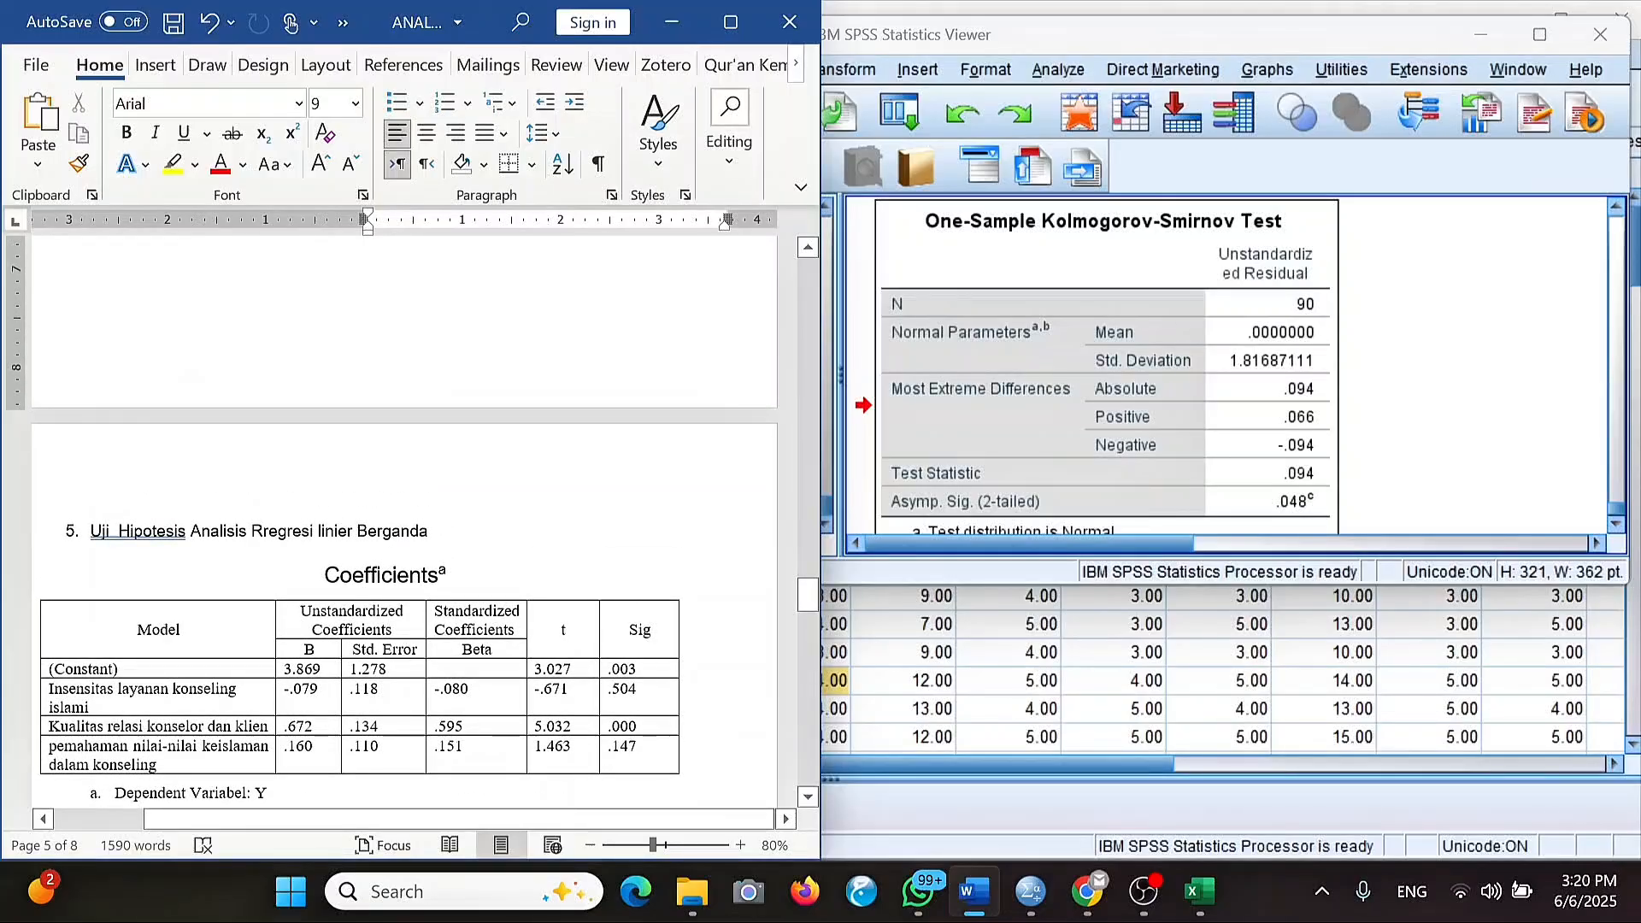
Run a linear regression in SPSS with Y as dependent and x1, X2 and X3 as independents, using the Enter method.
click(1124, 604)
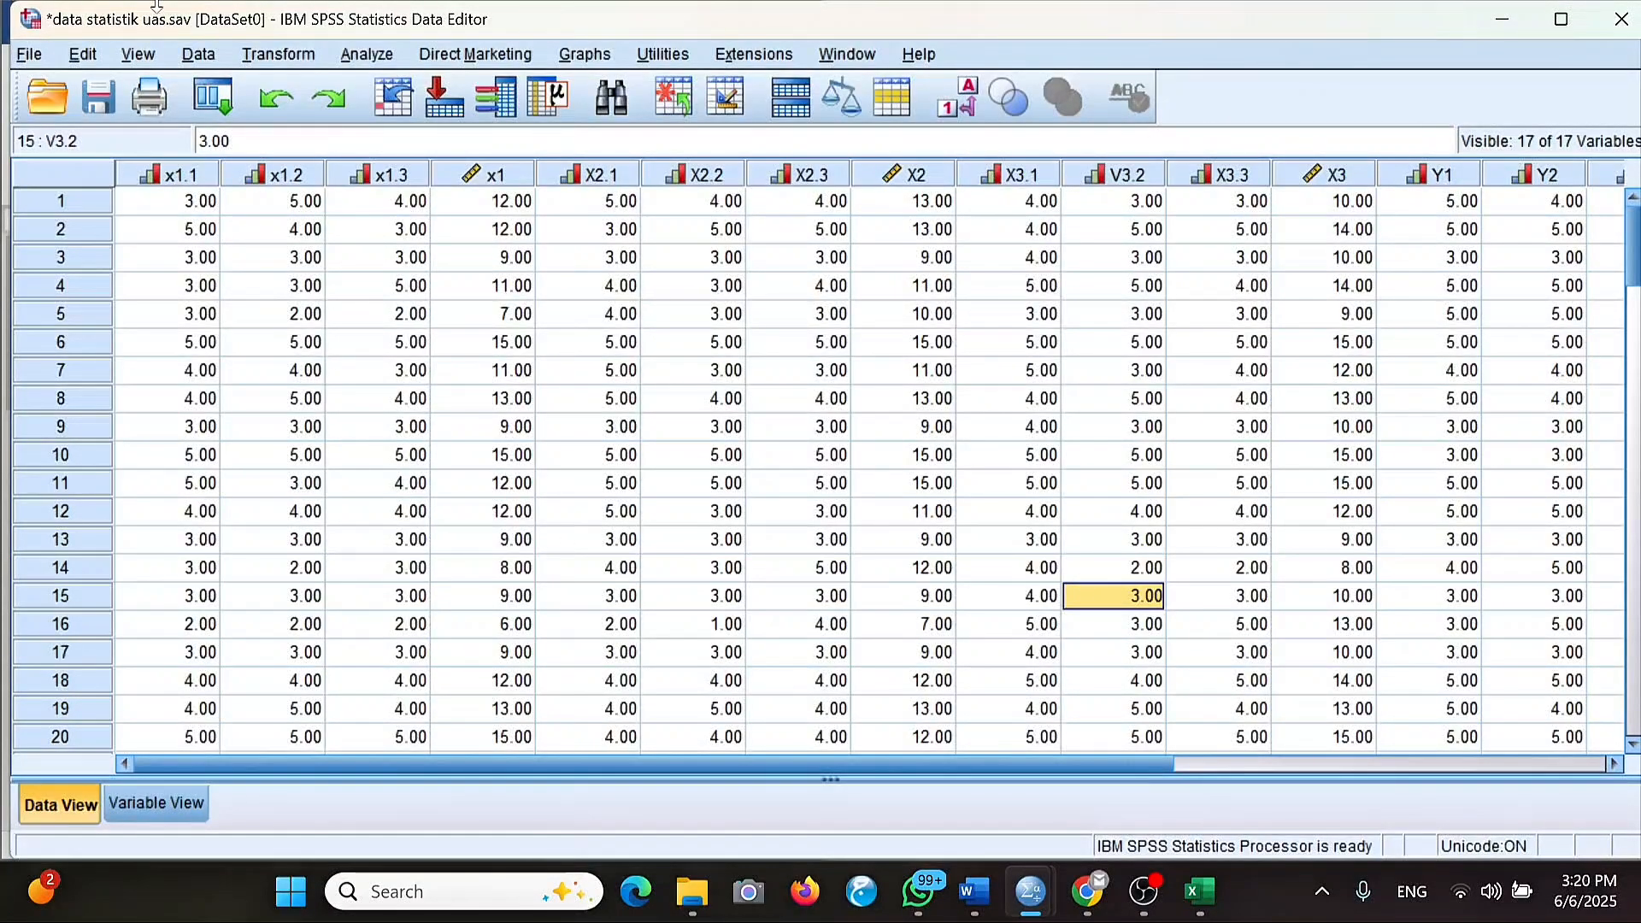
click(375, 54)
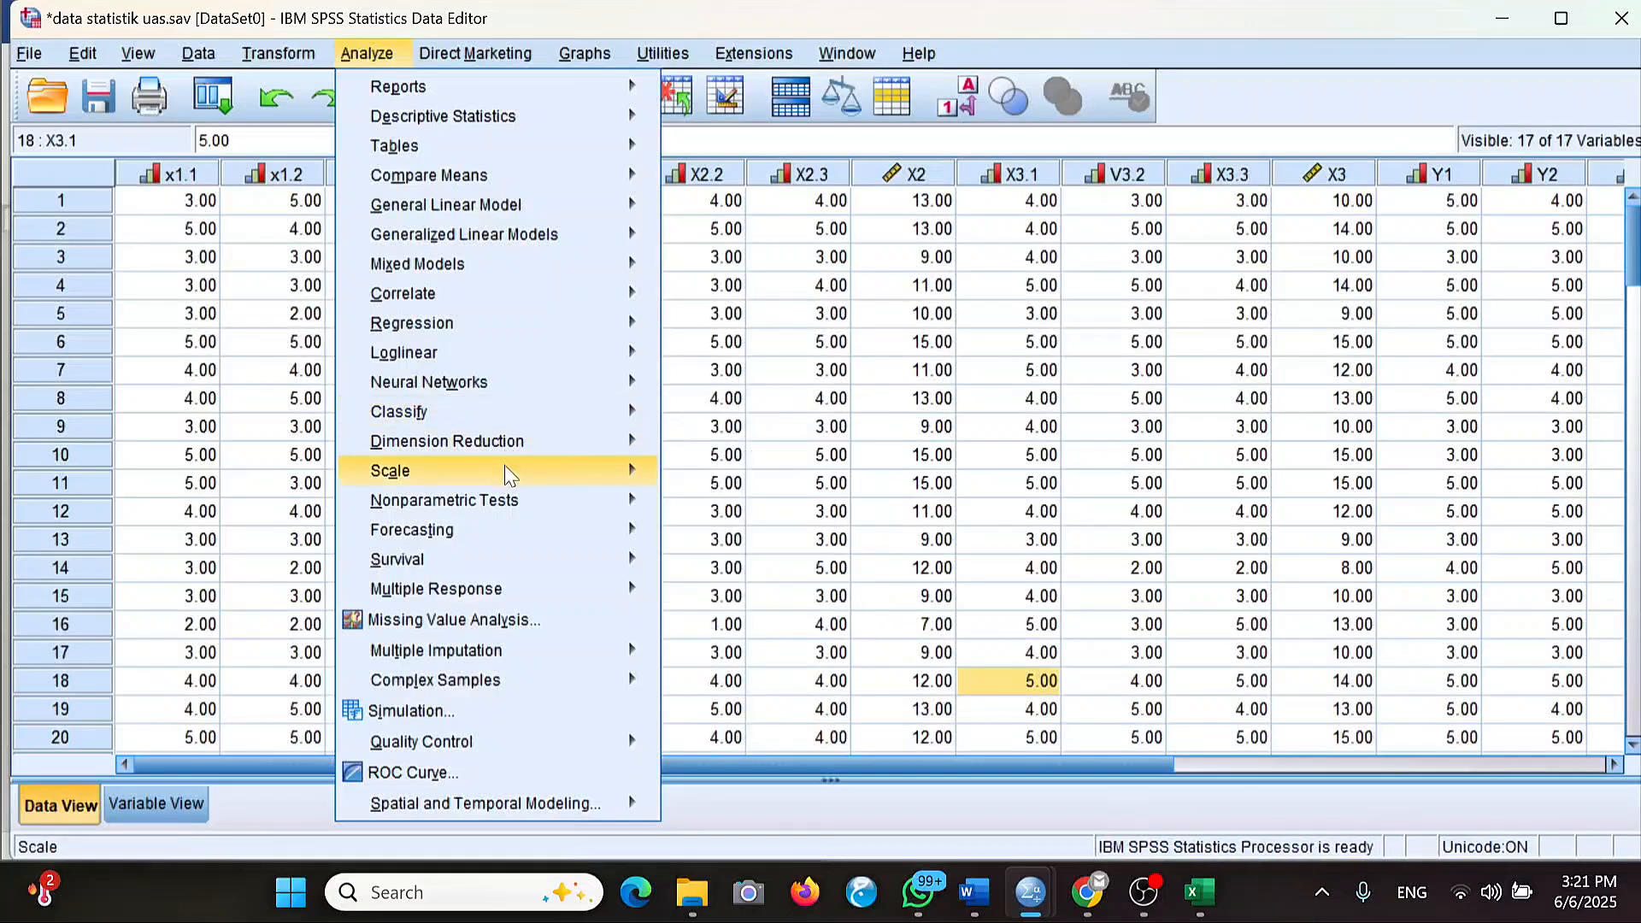
mouse_move(491, 327)
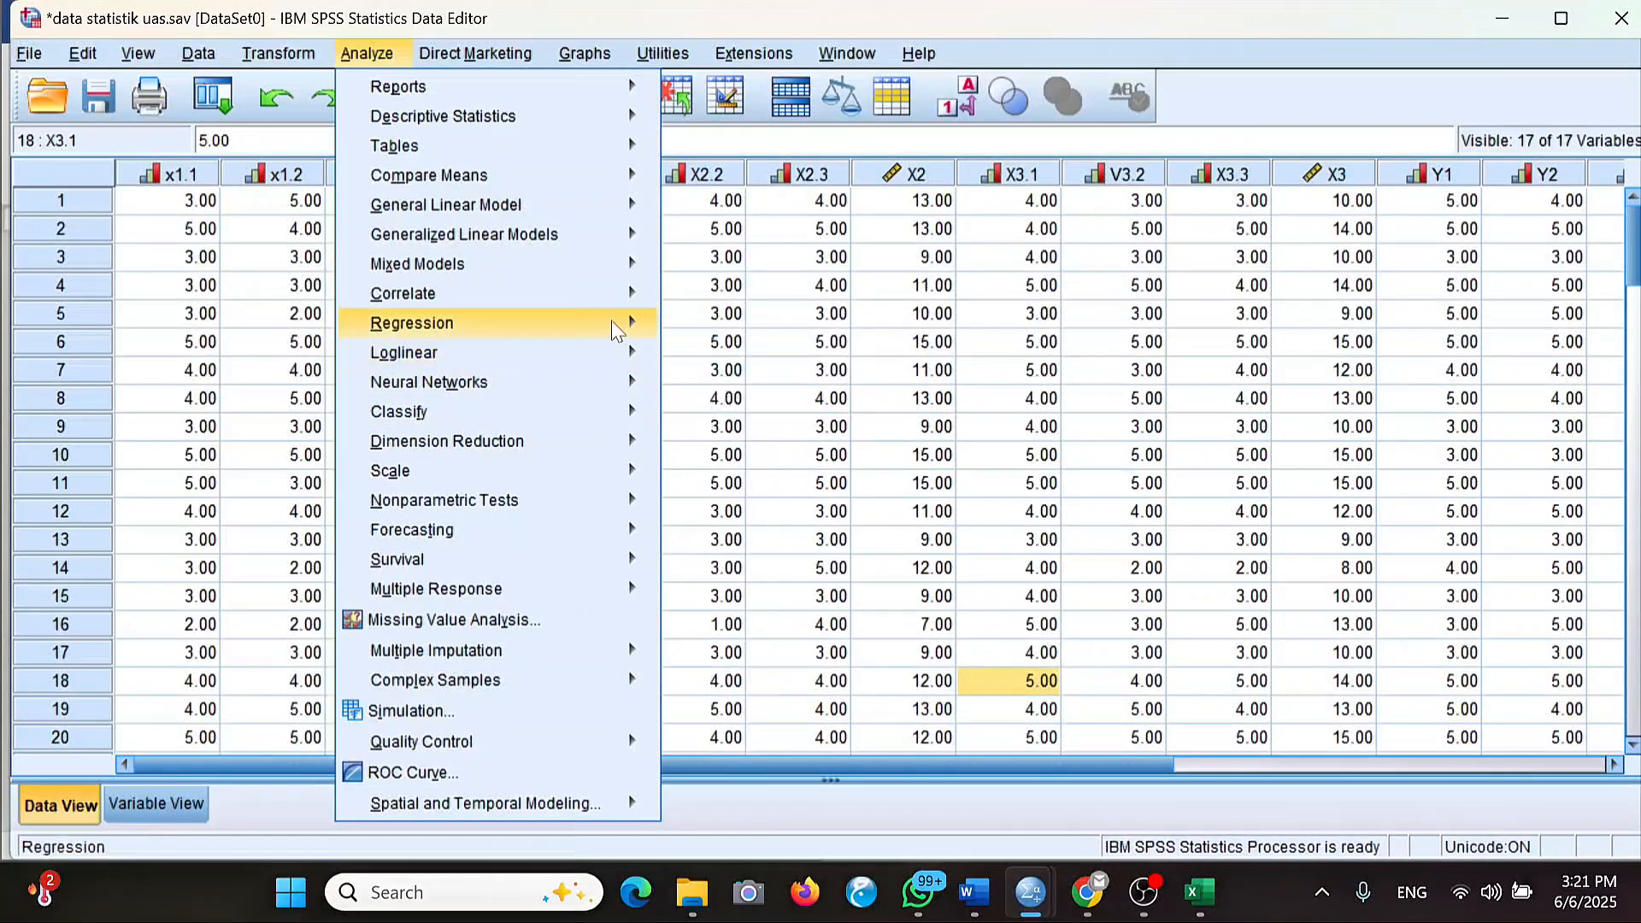
mouse_move(615, 323)
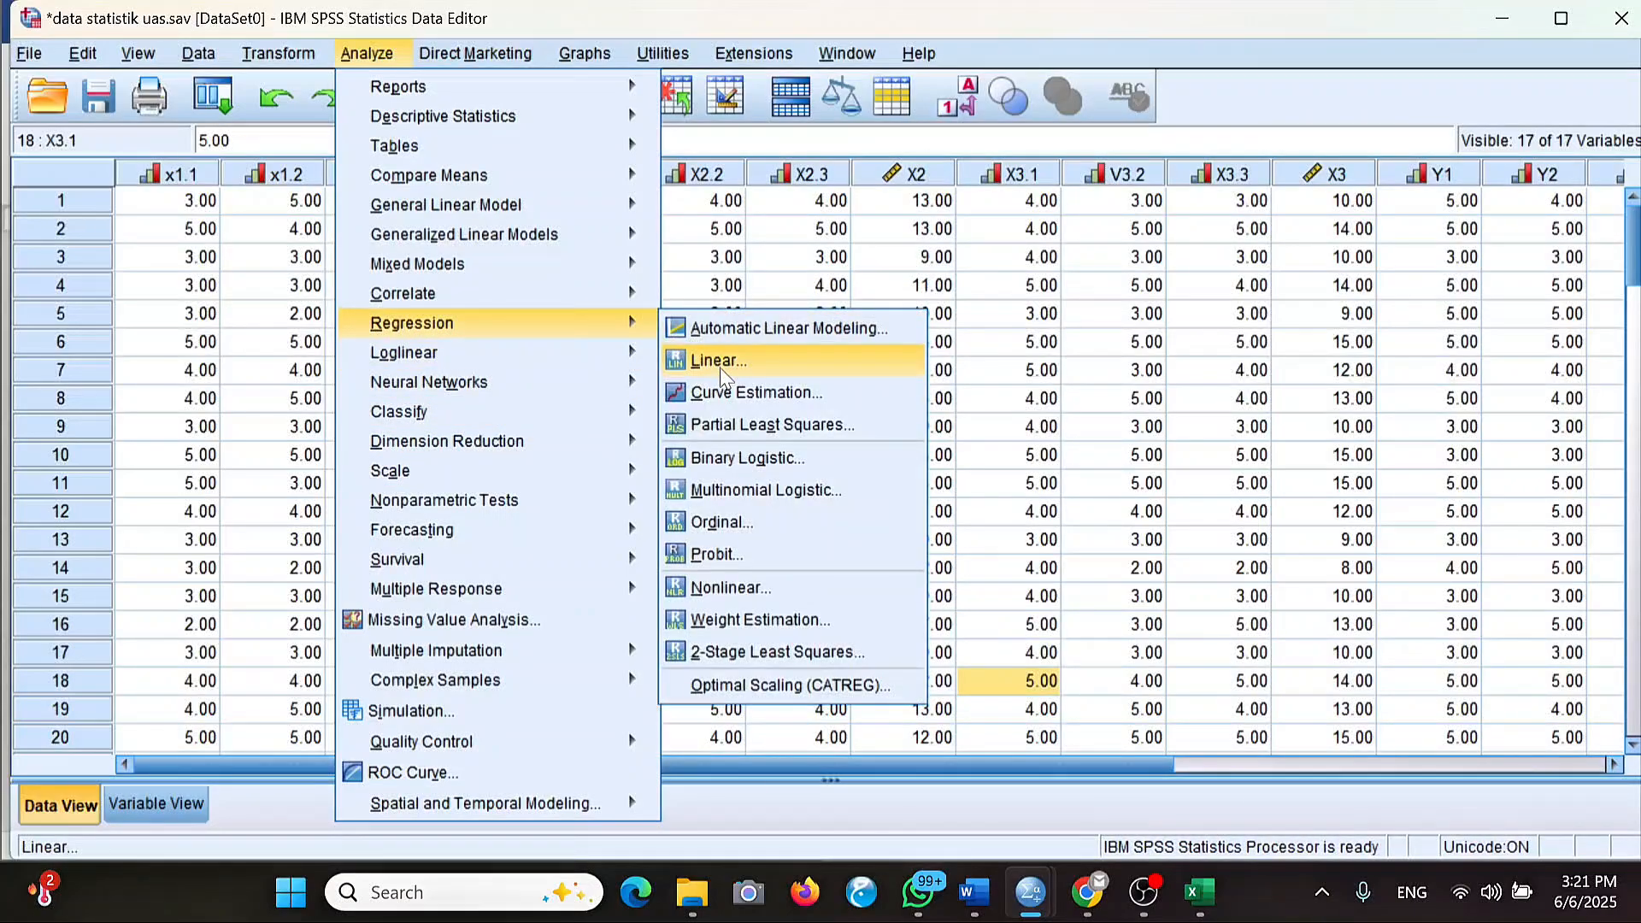
click(721, 374)
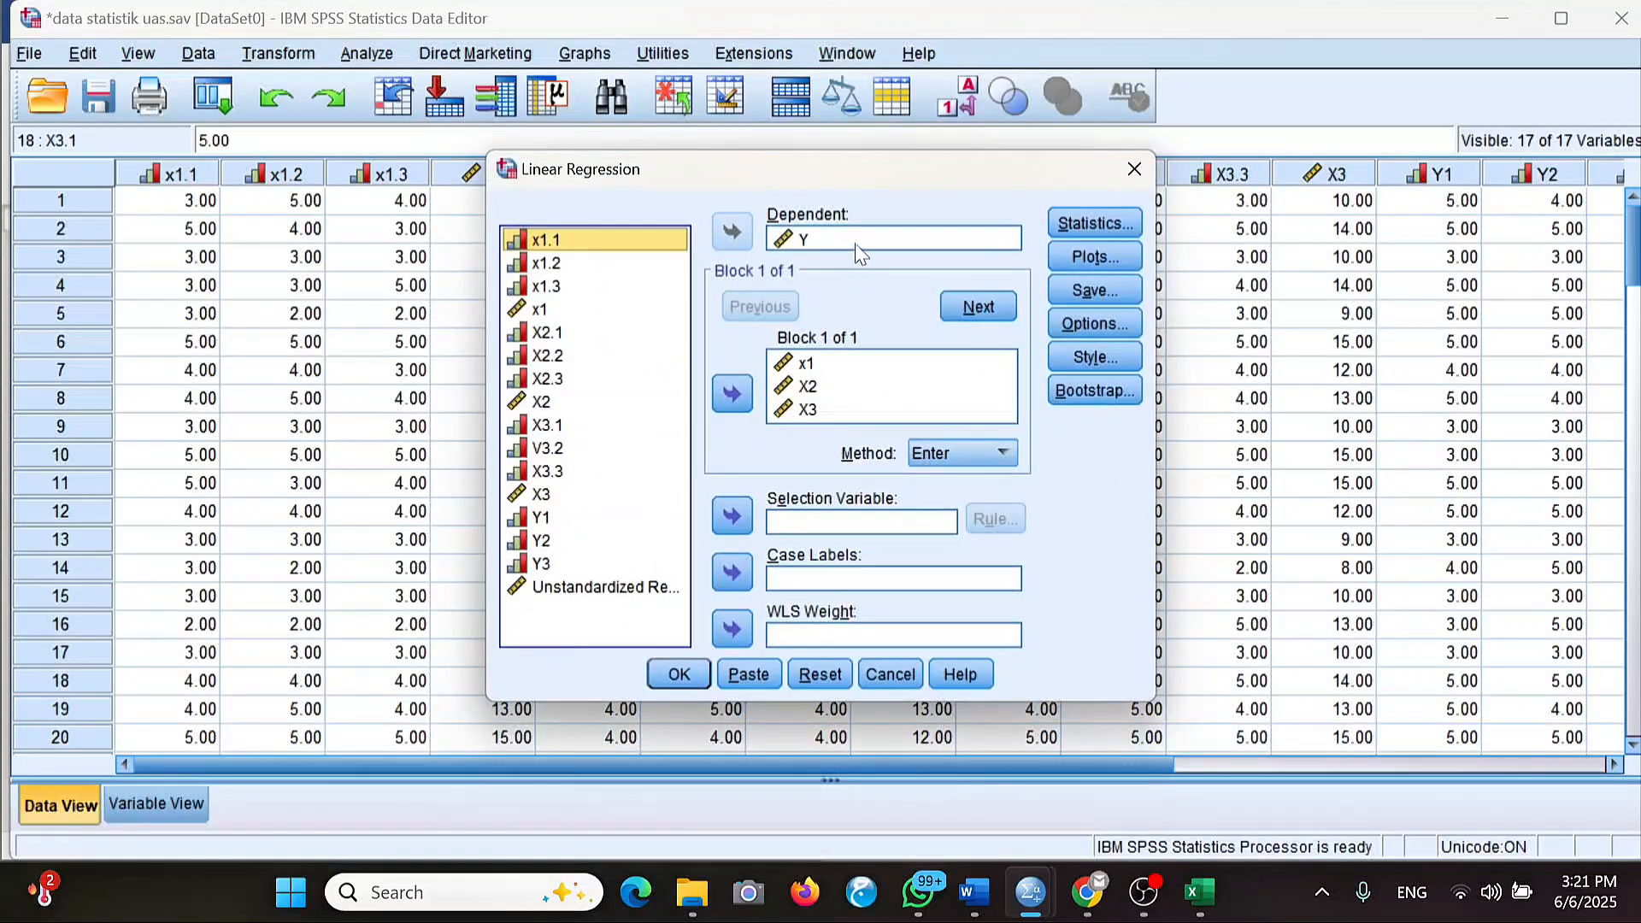
click(678, 674)
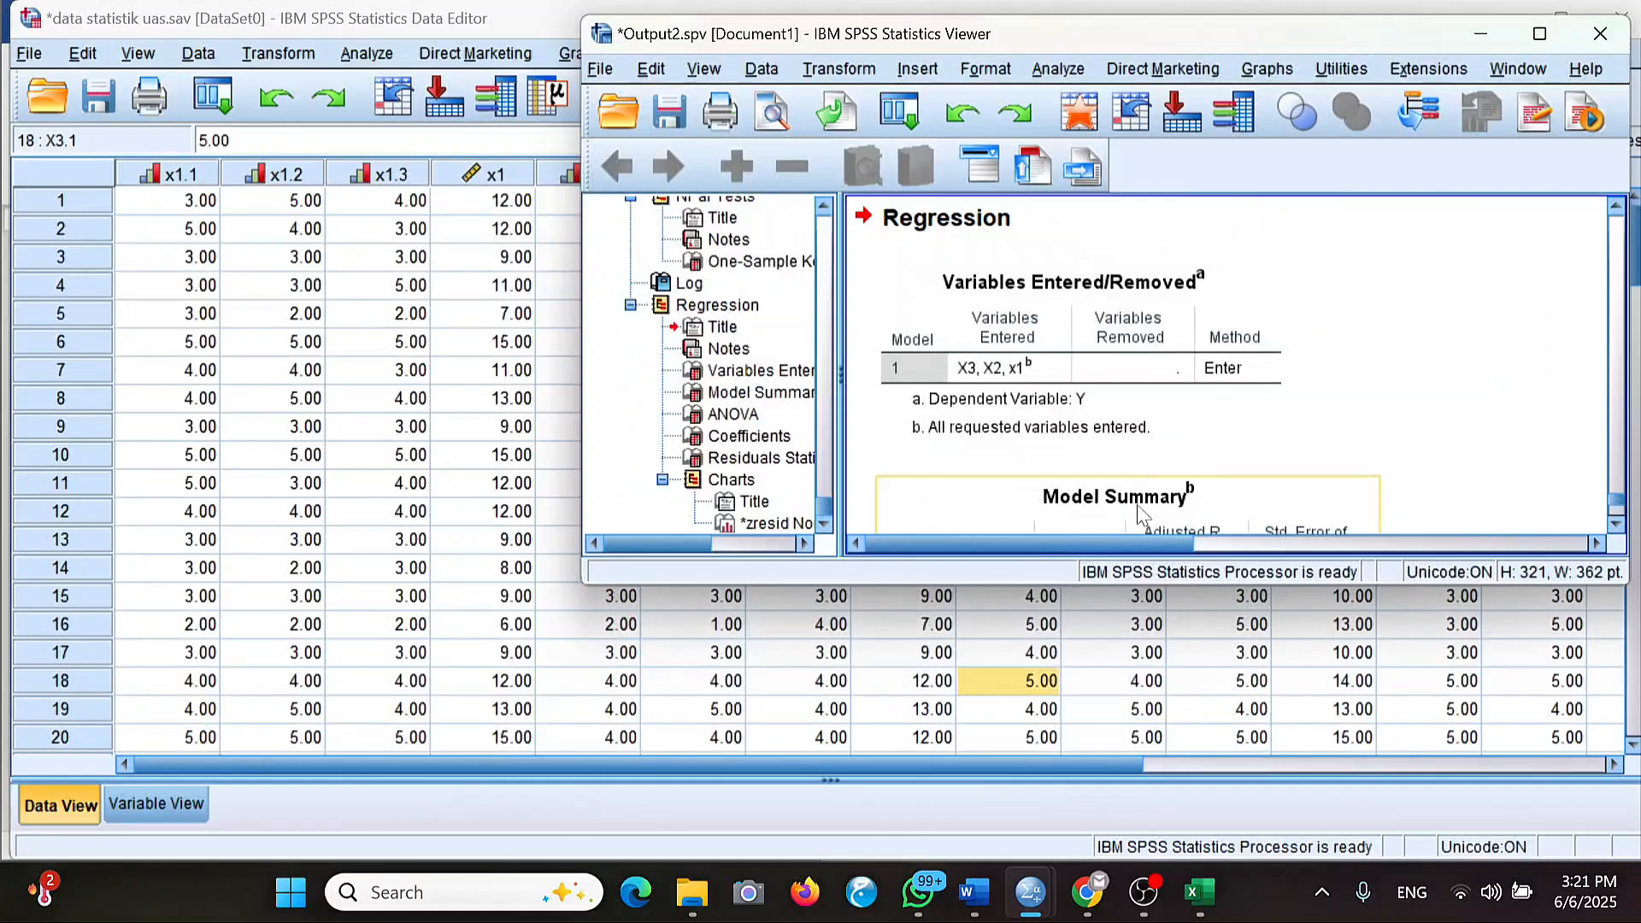
Examine the new regression output, from the Variables Entered/Removed and Model Summary tables through ANOVA to the Coefficients table.
scroll(1142, 514, up, 6)
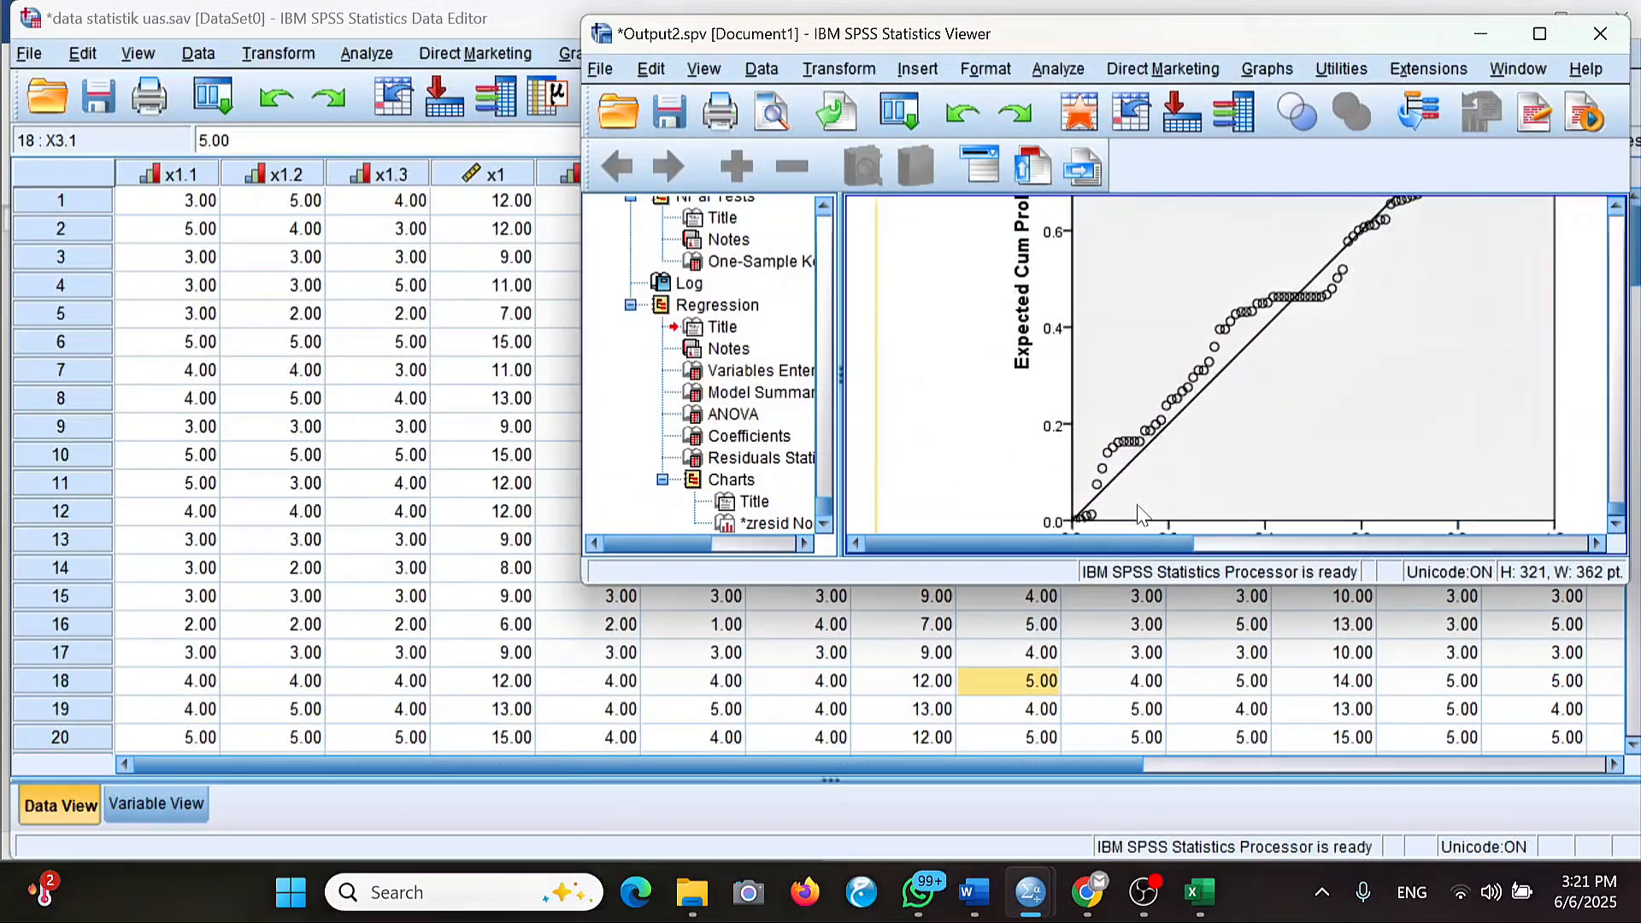
scroll(1142, 514, down, 6)
scroll(1142, 514, up, 5)
scroll(1143, 515, up, 4)
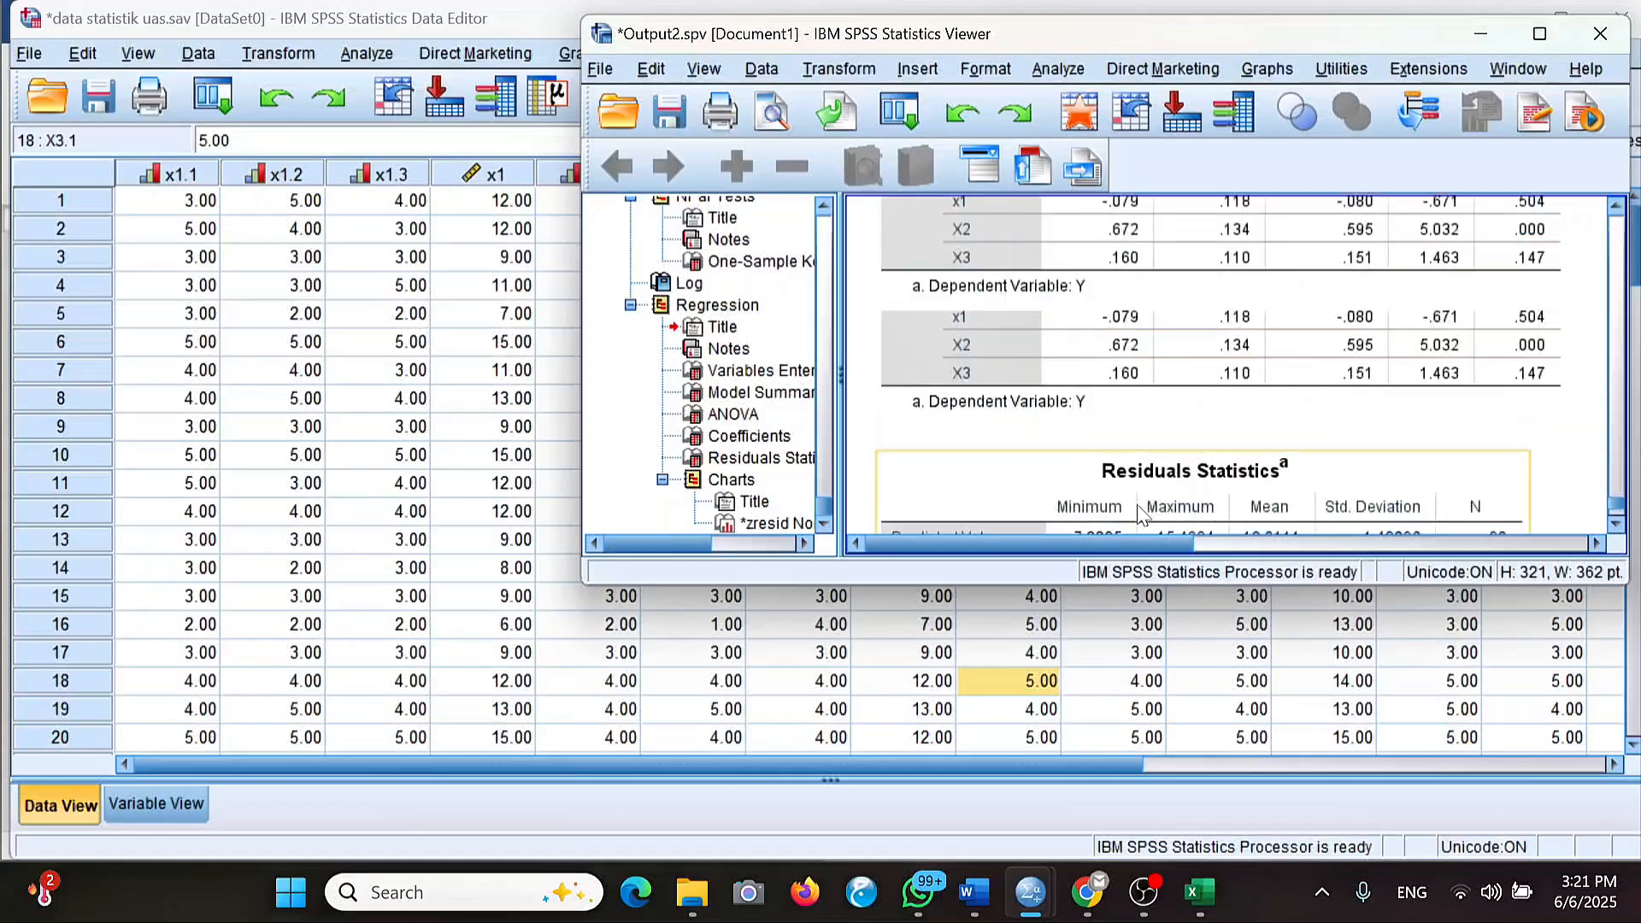
scroll(1142, 515, down, 1)
scroll(1142, 515, up, 2)
scroll(1142, 513, up, 5)
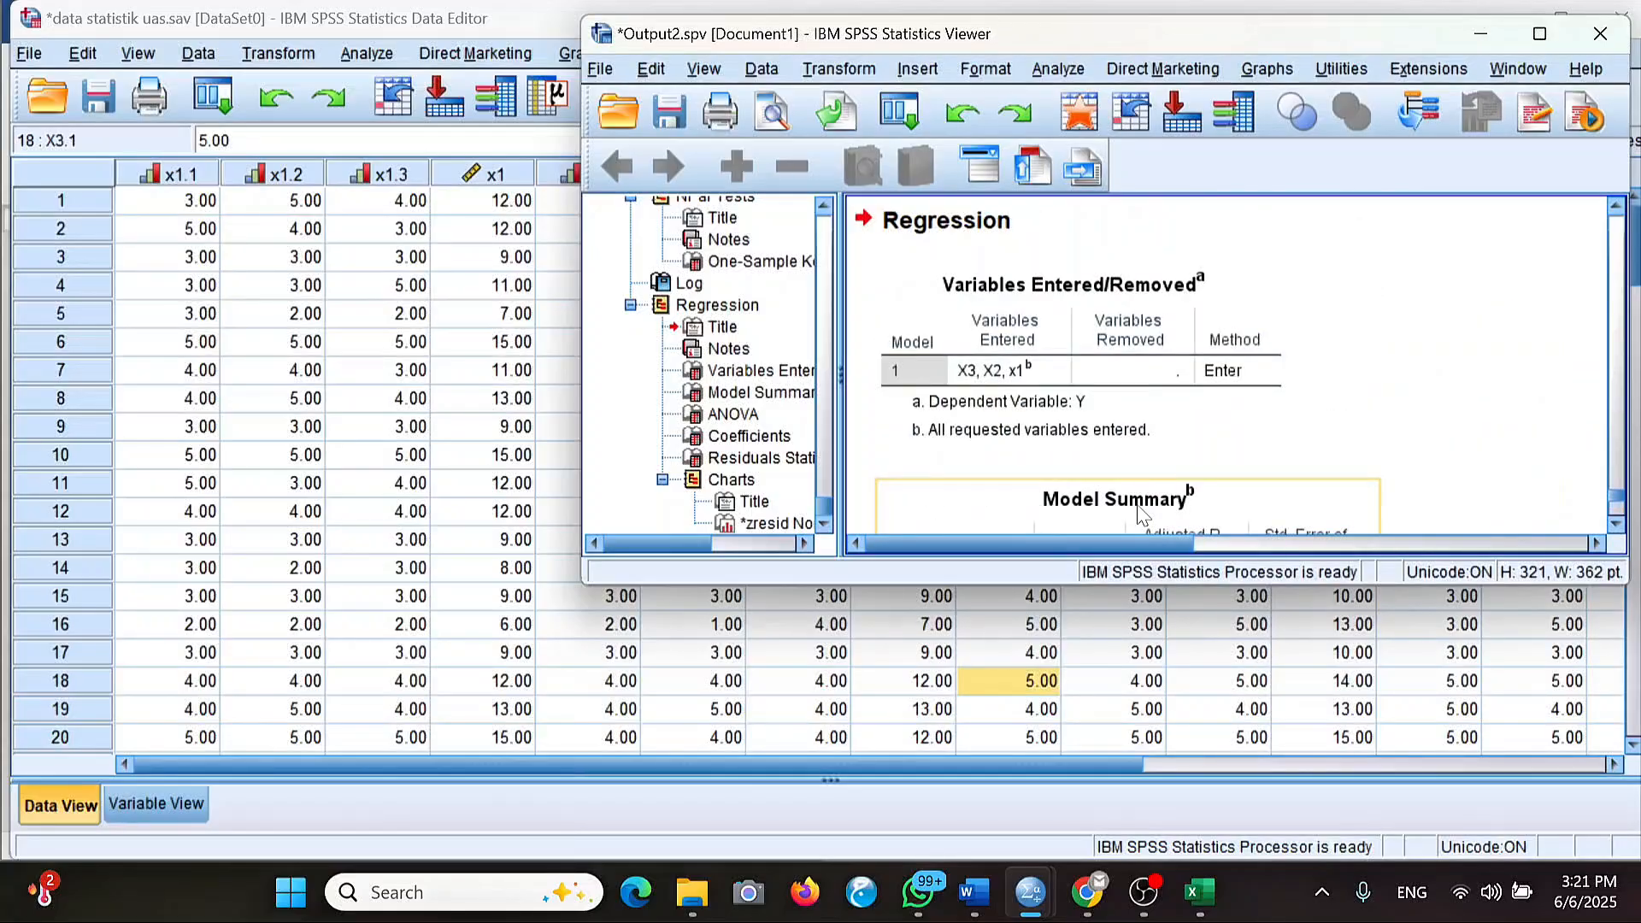
scroll(1141, 514, down, 3)
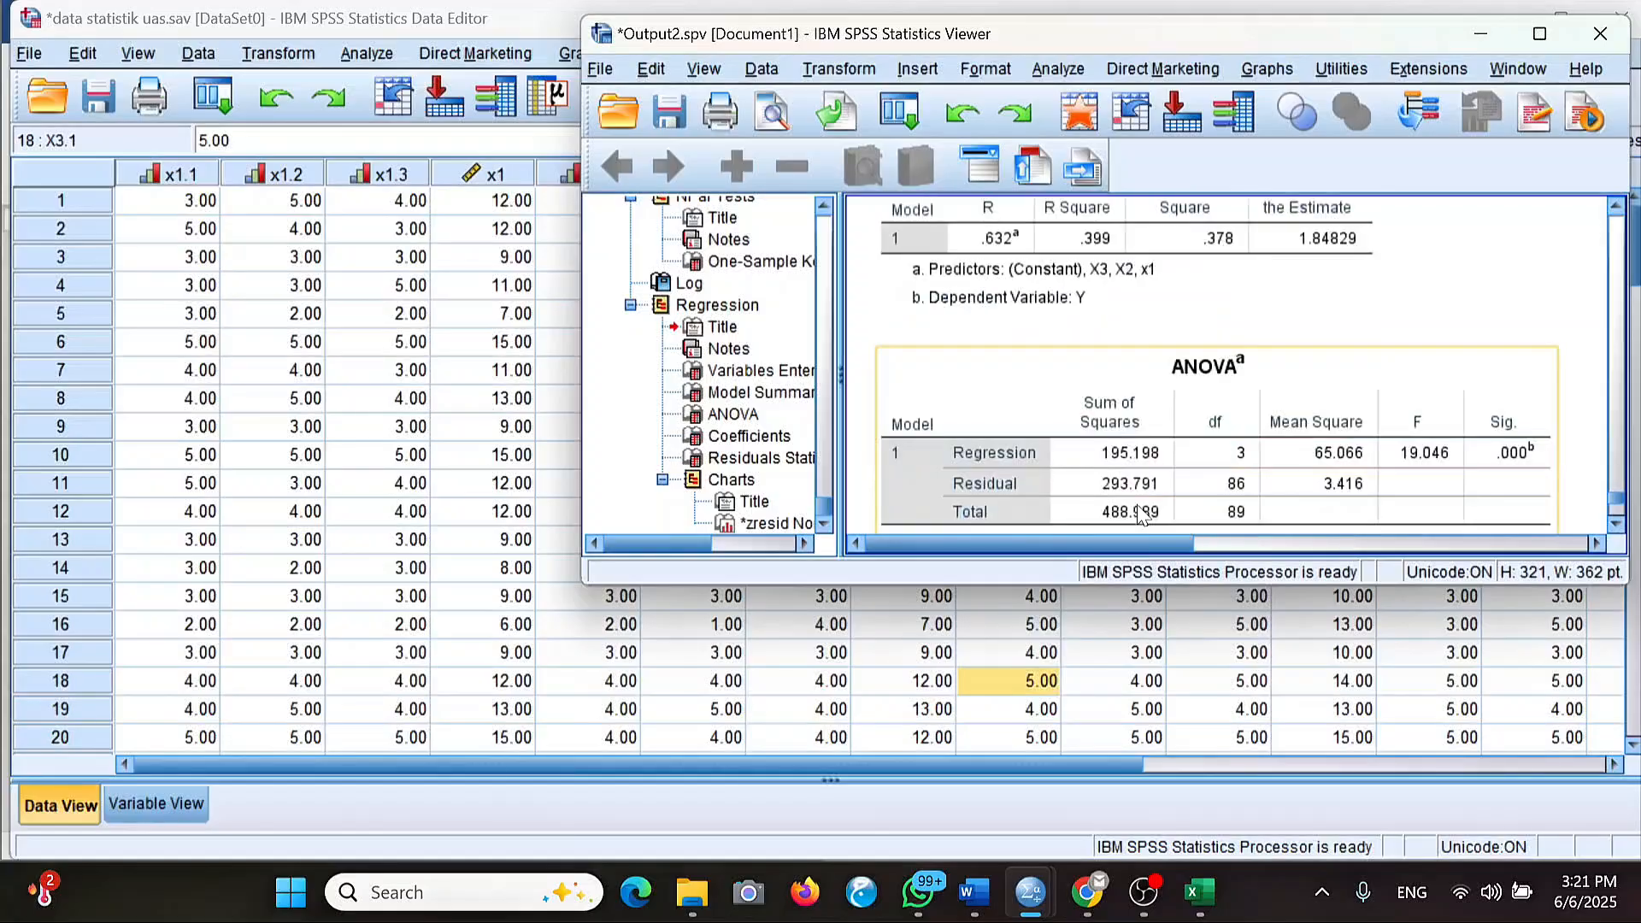
scroll(1142, 514, up, 3)
scroll(1142, 514, up, 3)
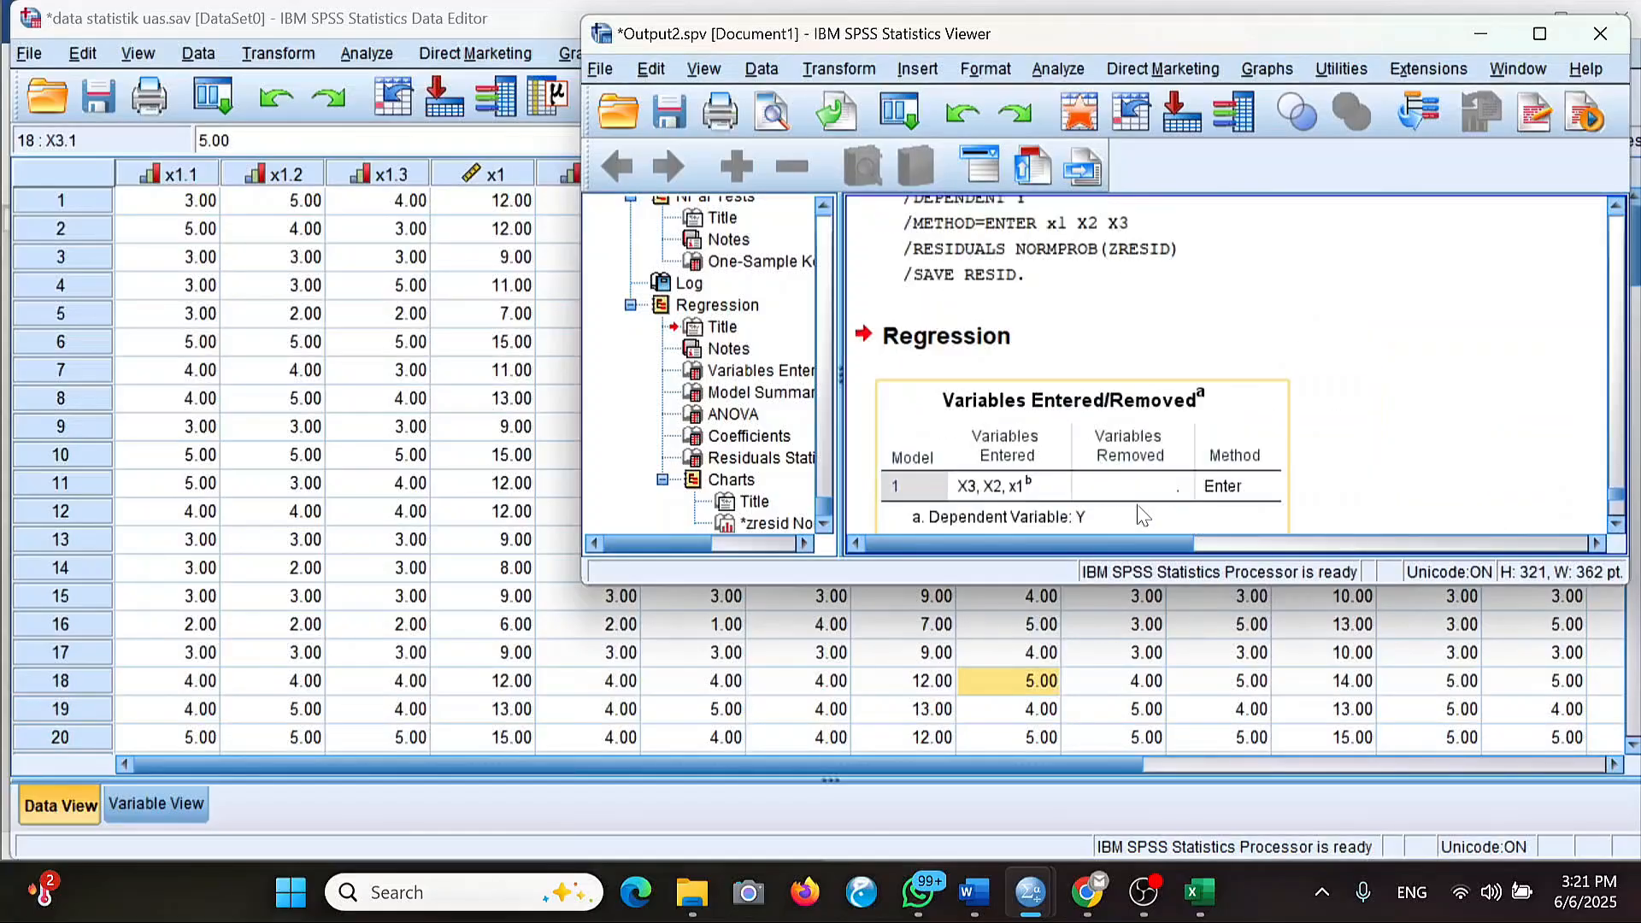
scroll(1142, 513, down, 3)
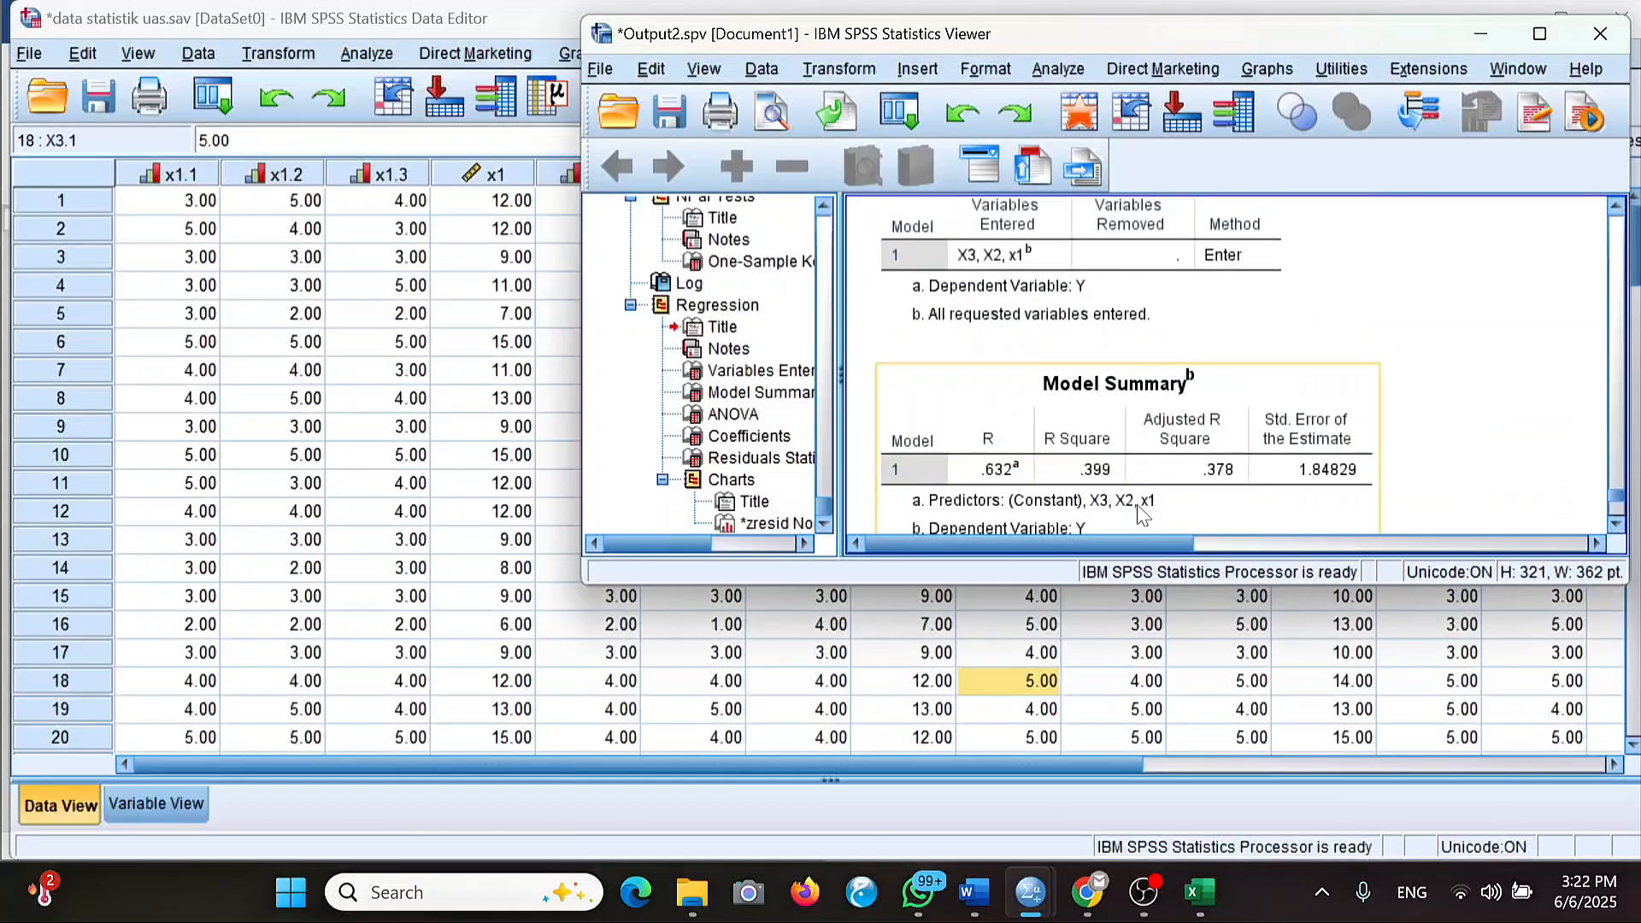
scroll(1142, 514, down, 3)
scroll(1142, 515, down, 3)
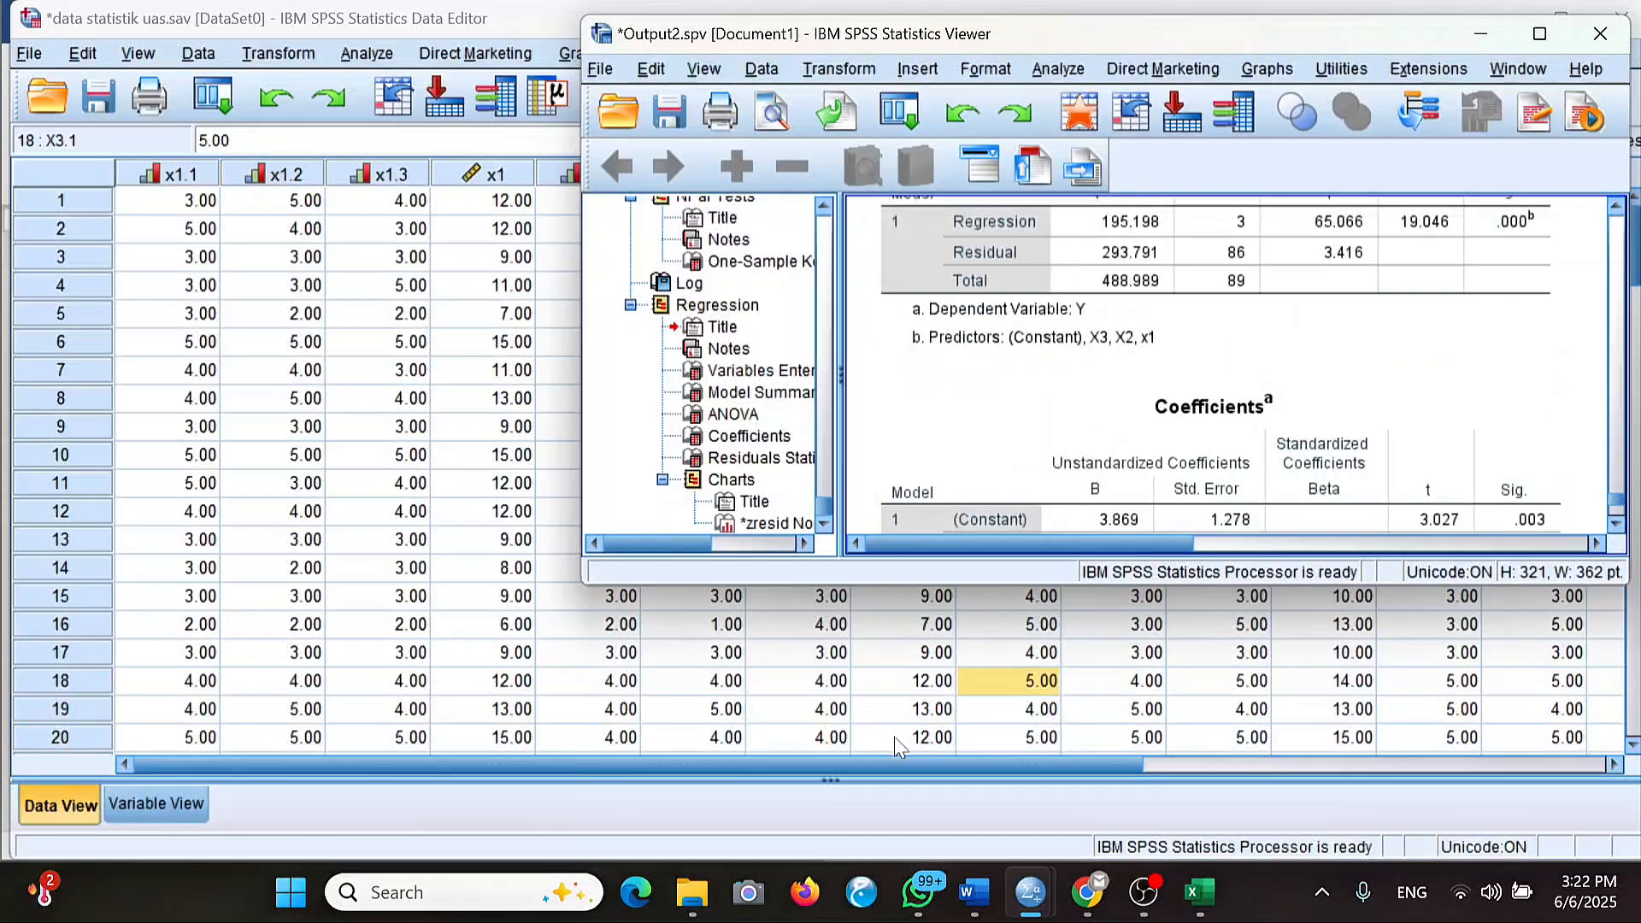
Compare the Coefficients table and regression equation in the Word report with the Coefficients table in the SPSS output.
click(971, 899)
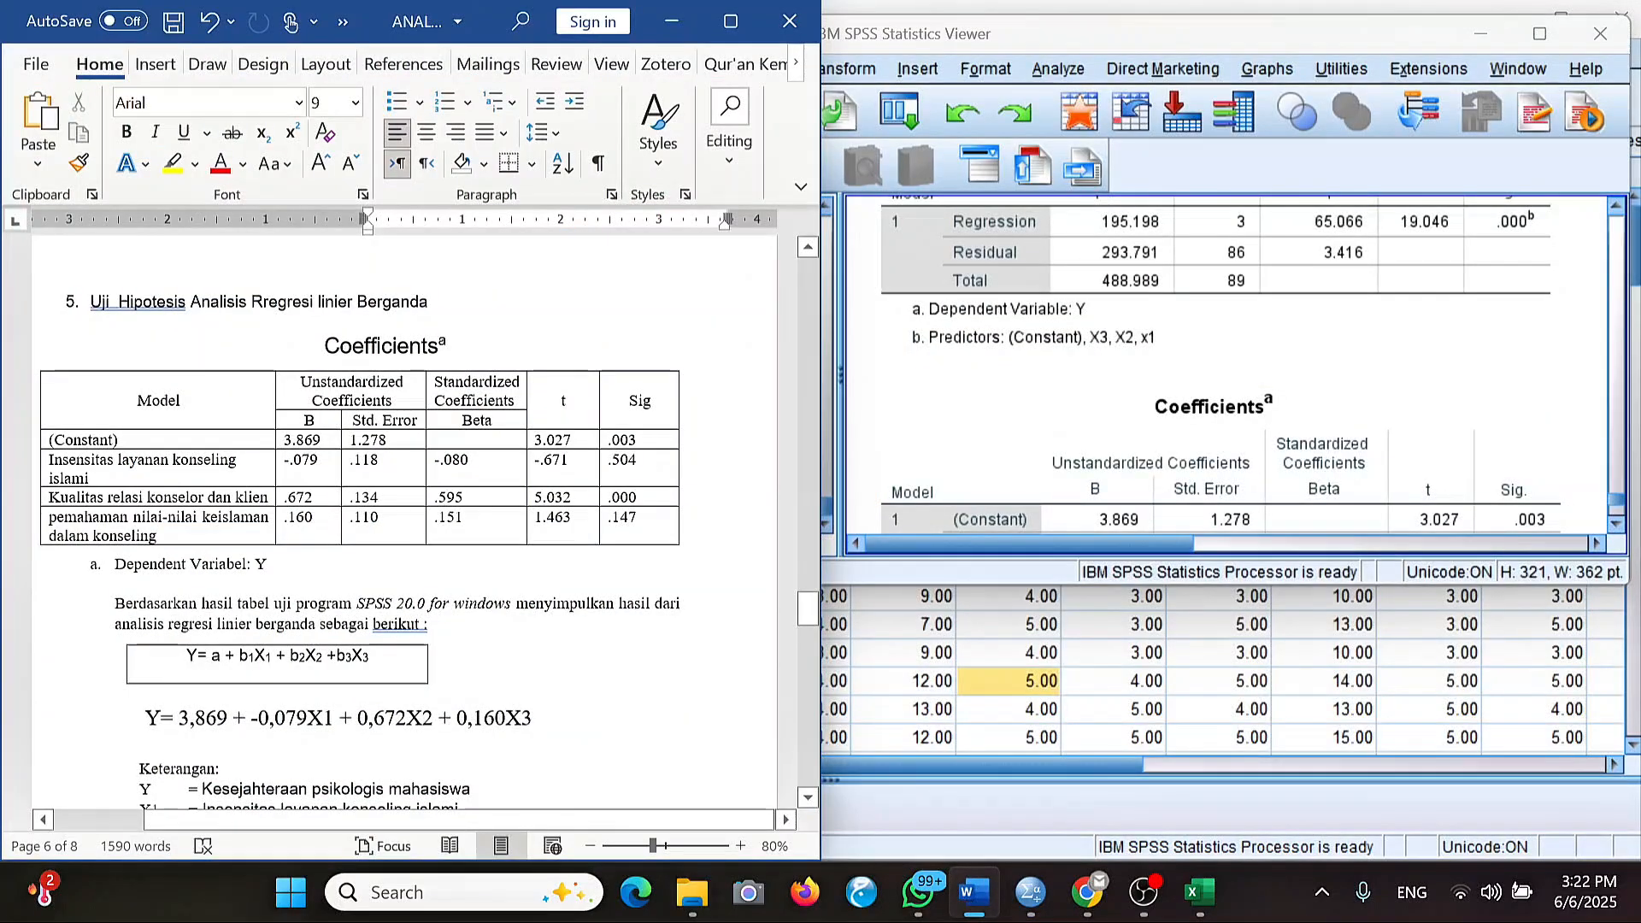
scroll(402, 530, up, 1)
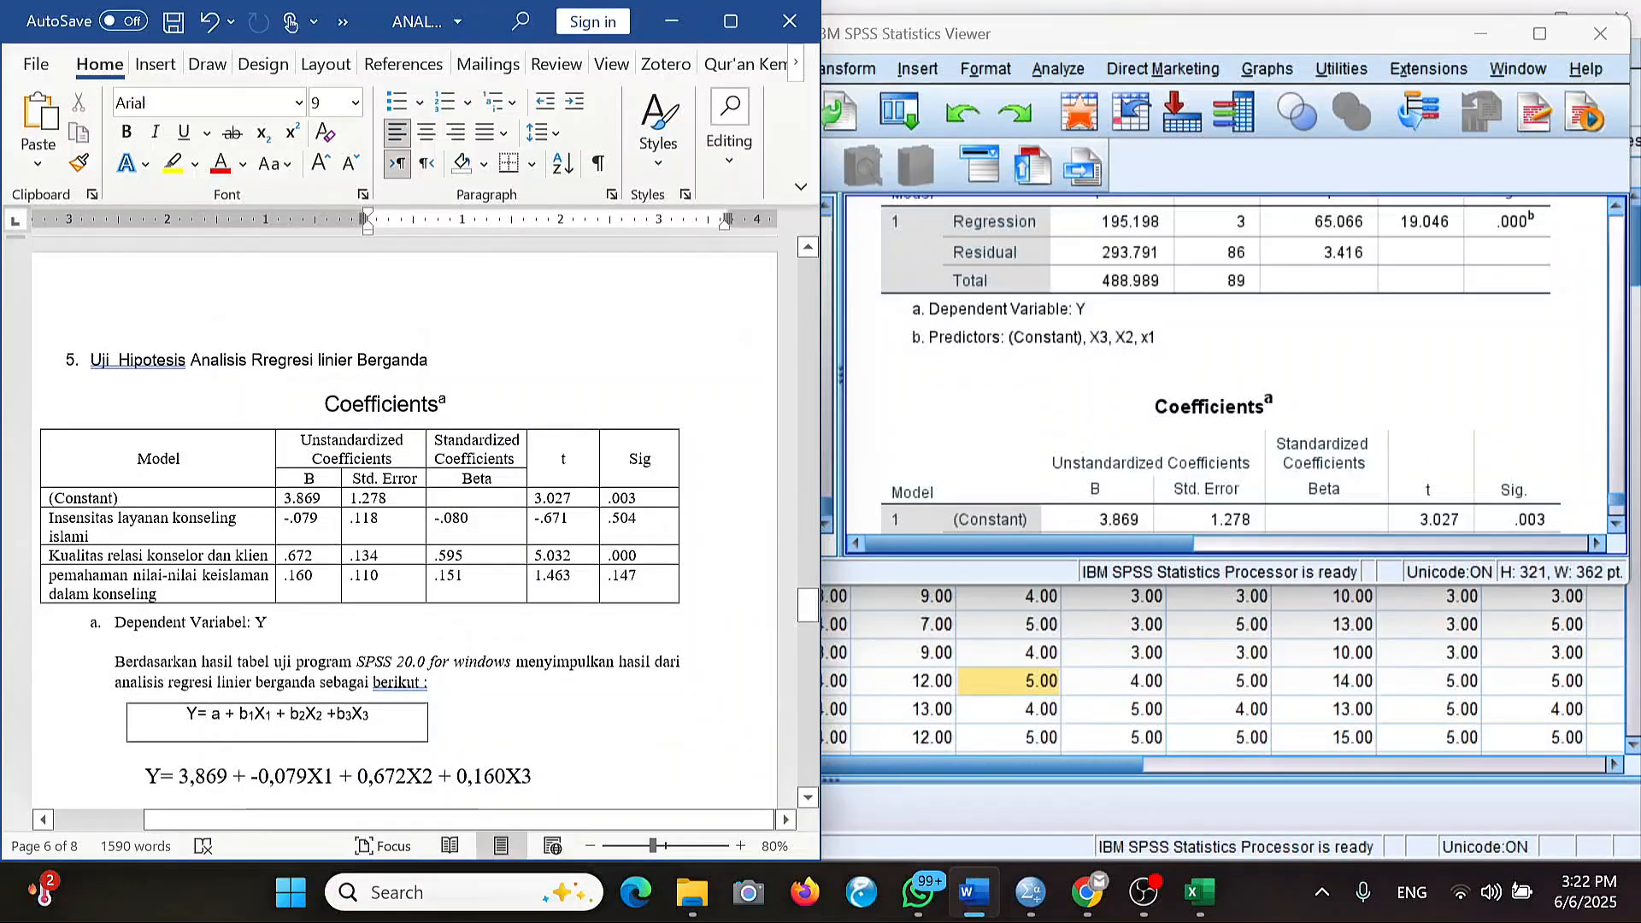
scroll(1141, 393, down, 2)
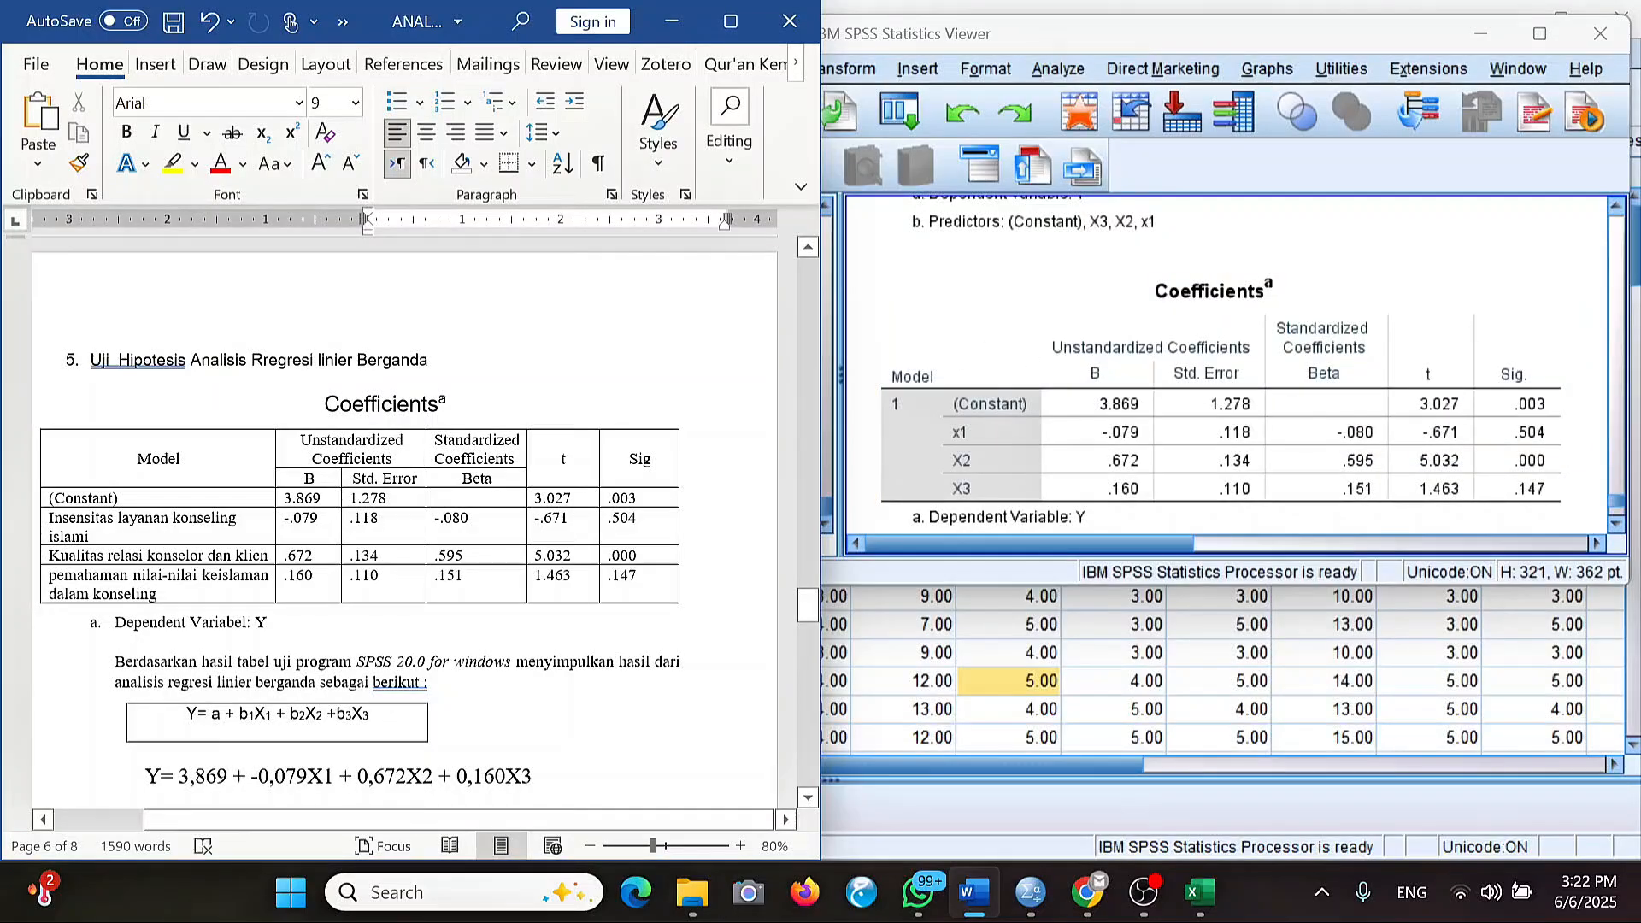
scroll(402, 513, down, 1)
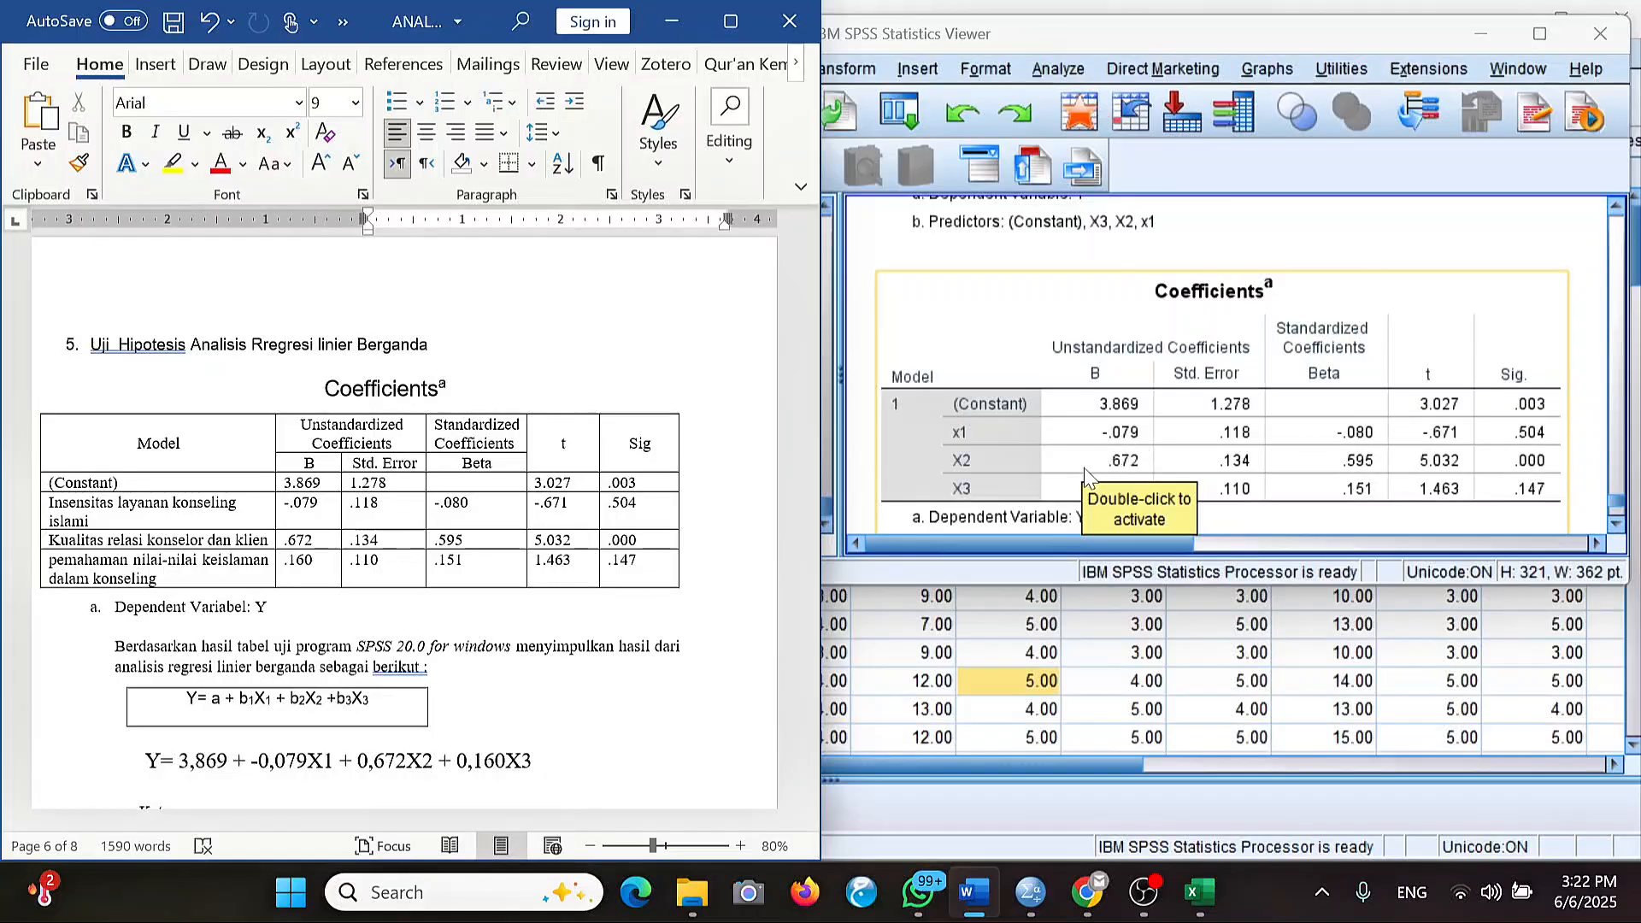
scroll(1116, 469, down, 3)
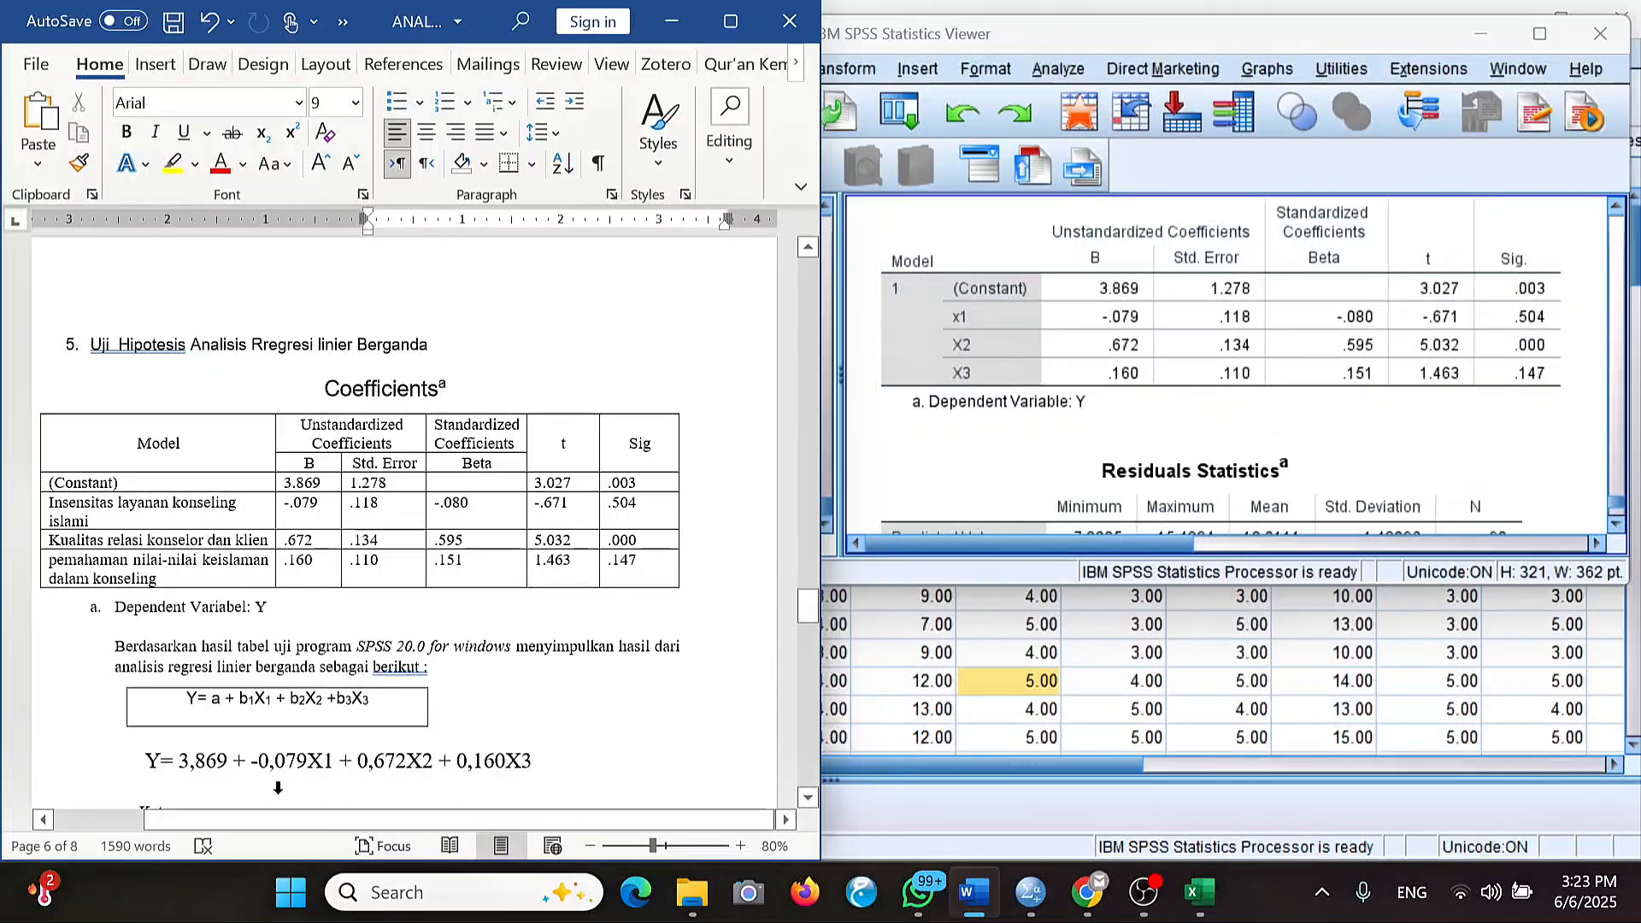
scroll(277, 787, down, 1)
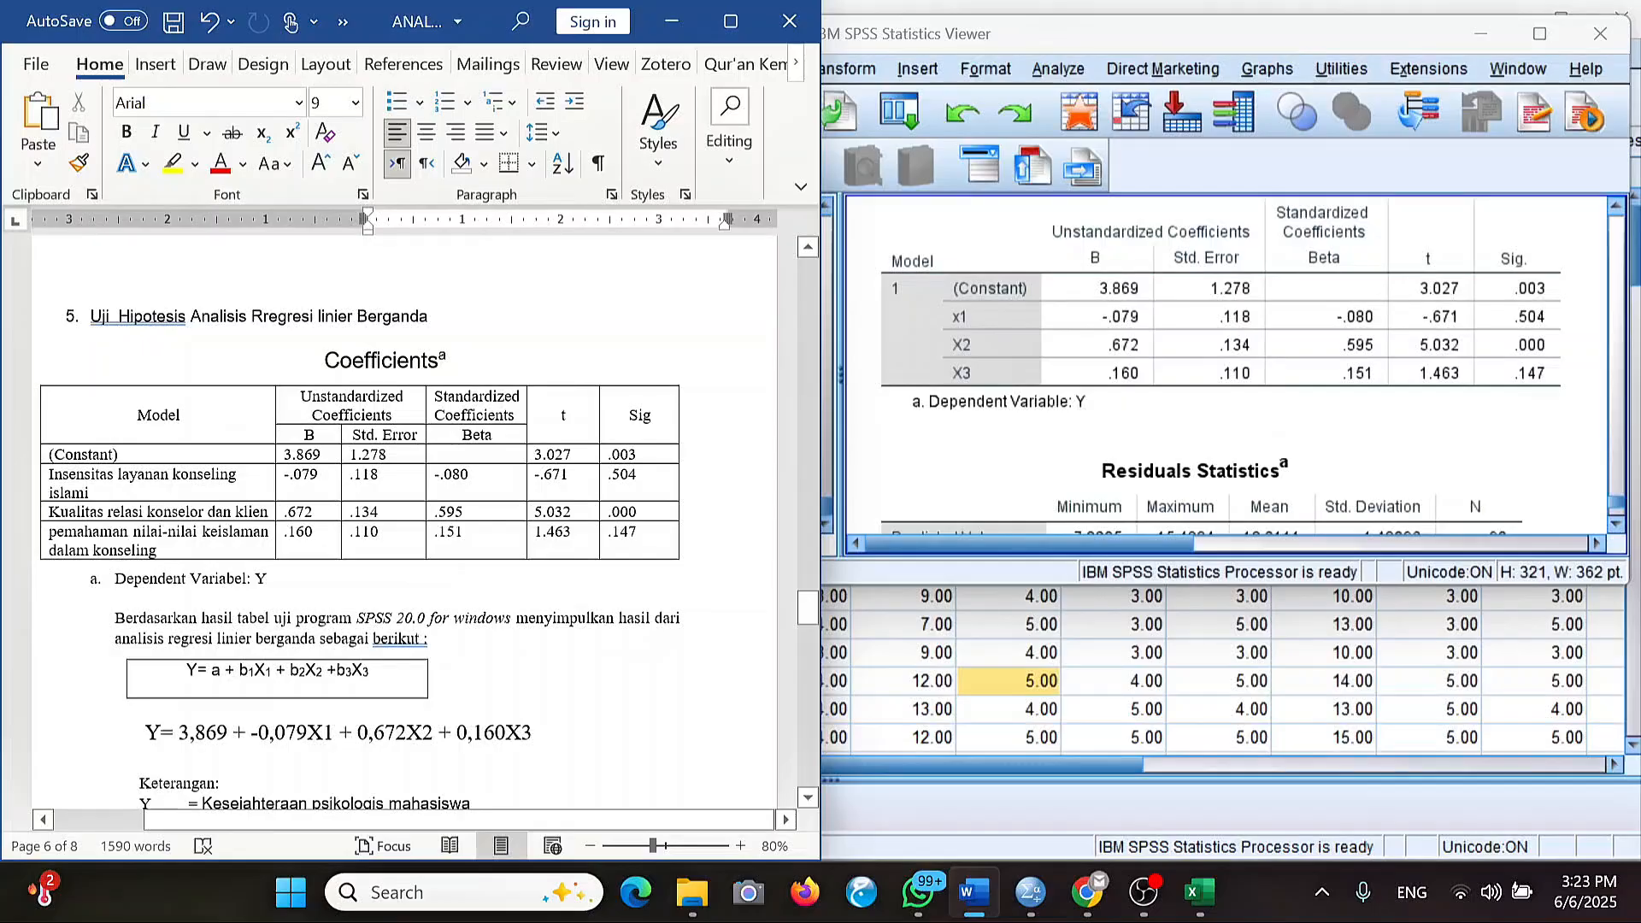
Read the report's variable legend below the regression equation and the Uji Simultan F section with its ANOVA table.
scroll(410, 521, down, 5)
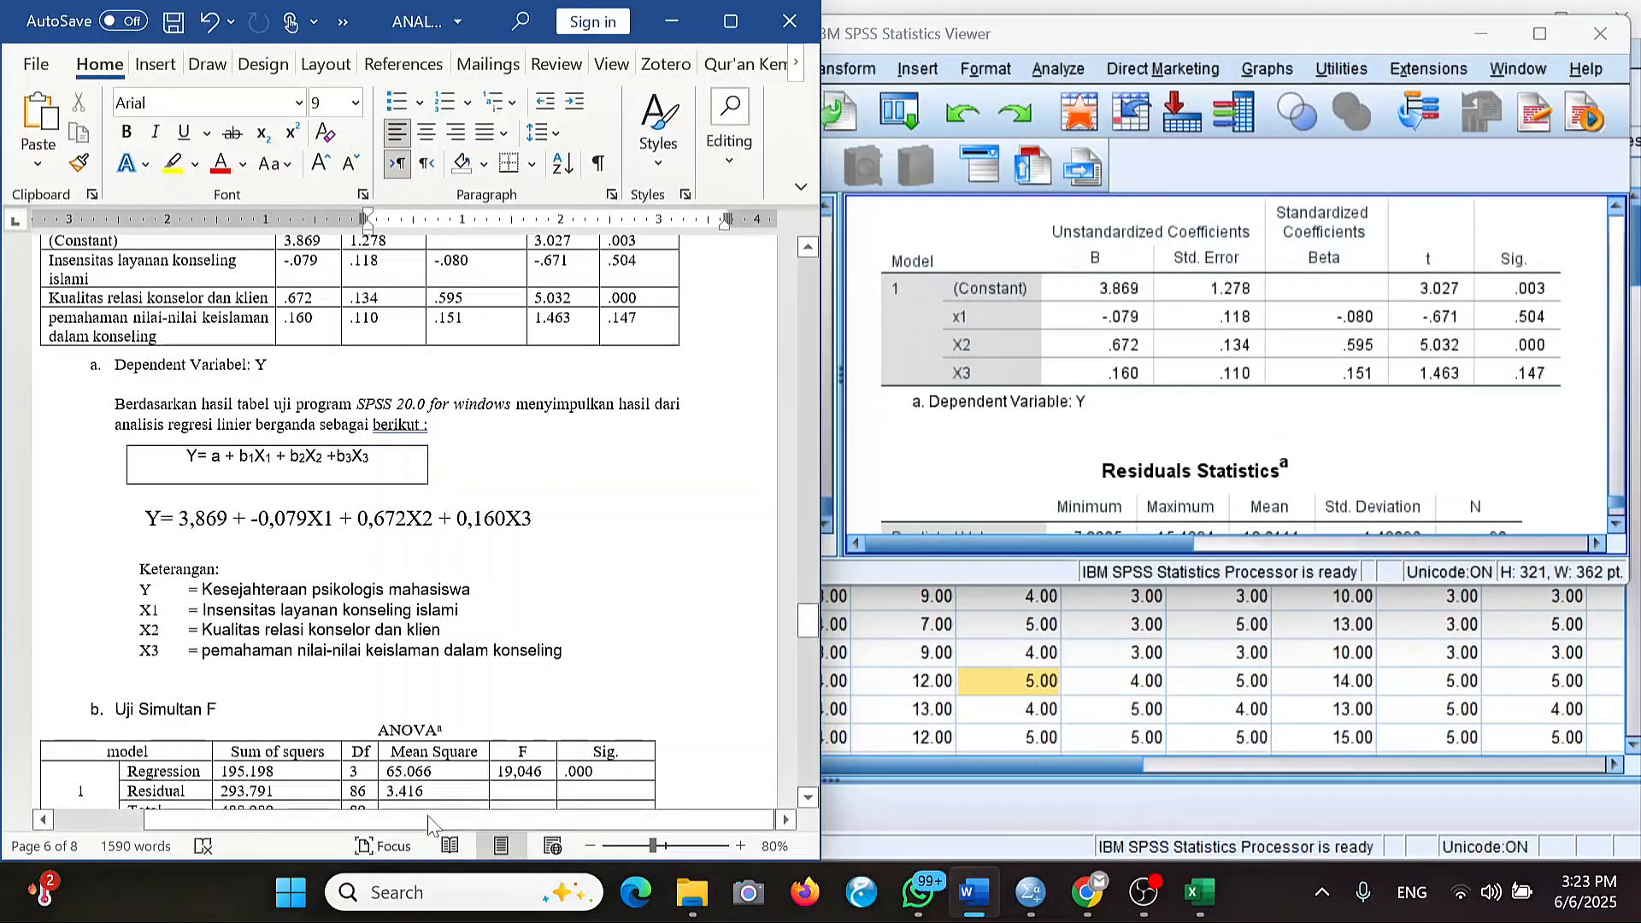
scroll(401, 521, down, 4)
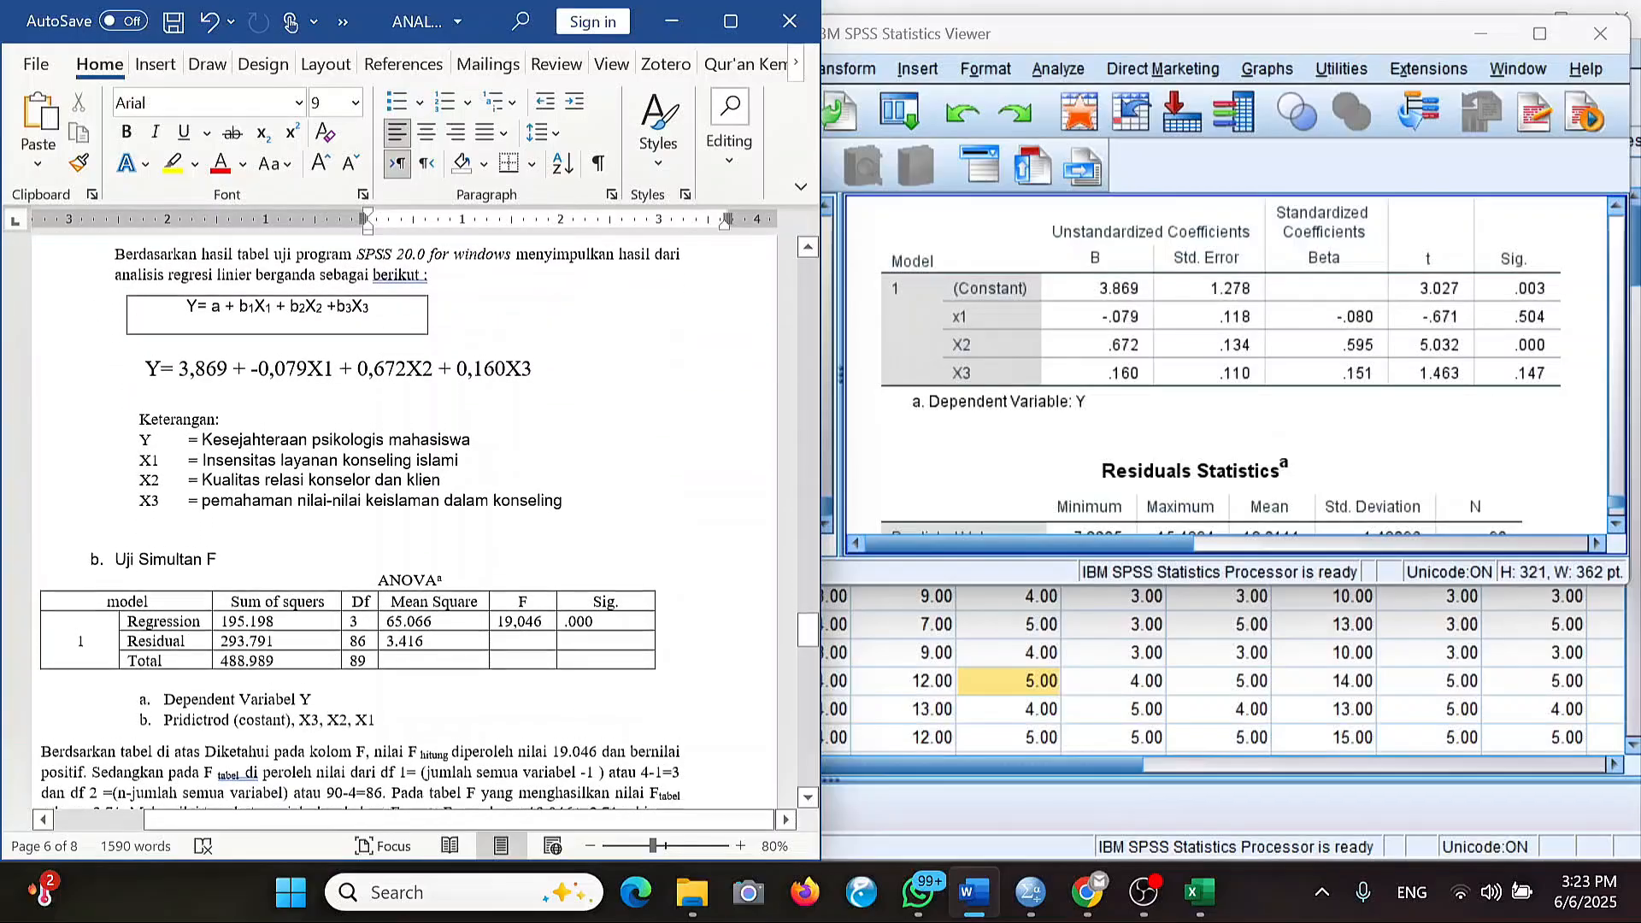
scroll(402, 521, up, 3)
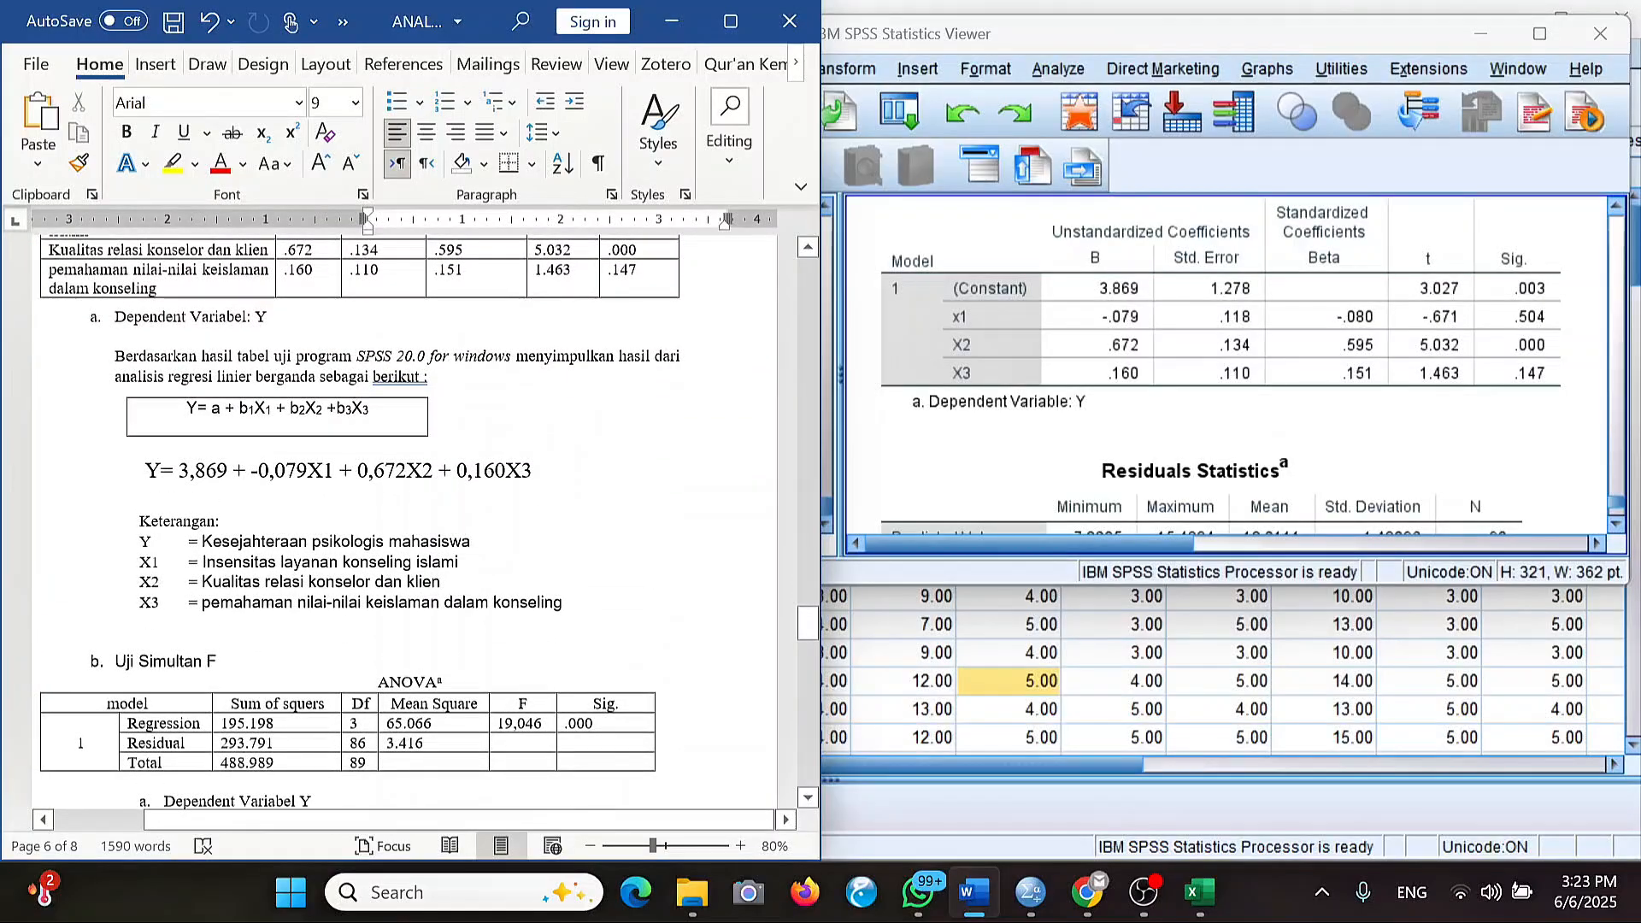
scroll(401, 521, up, 4)
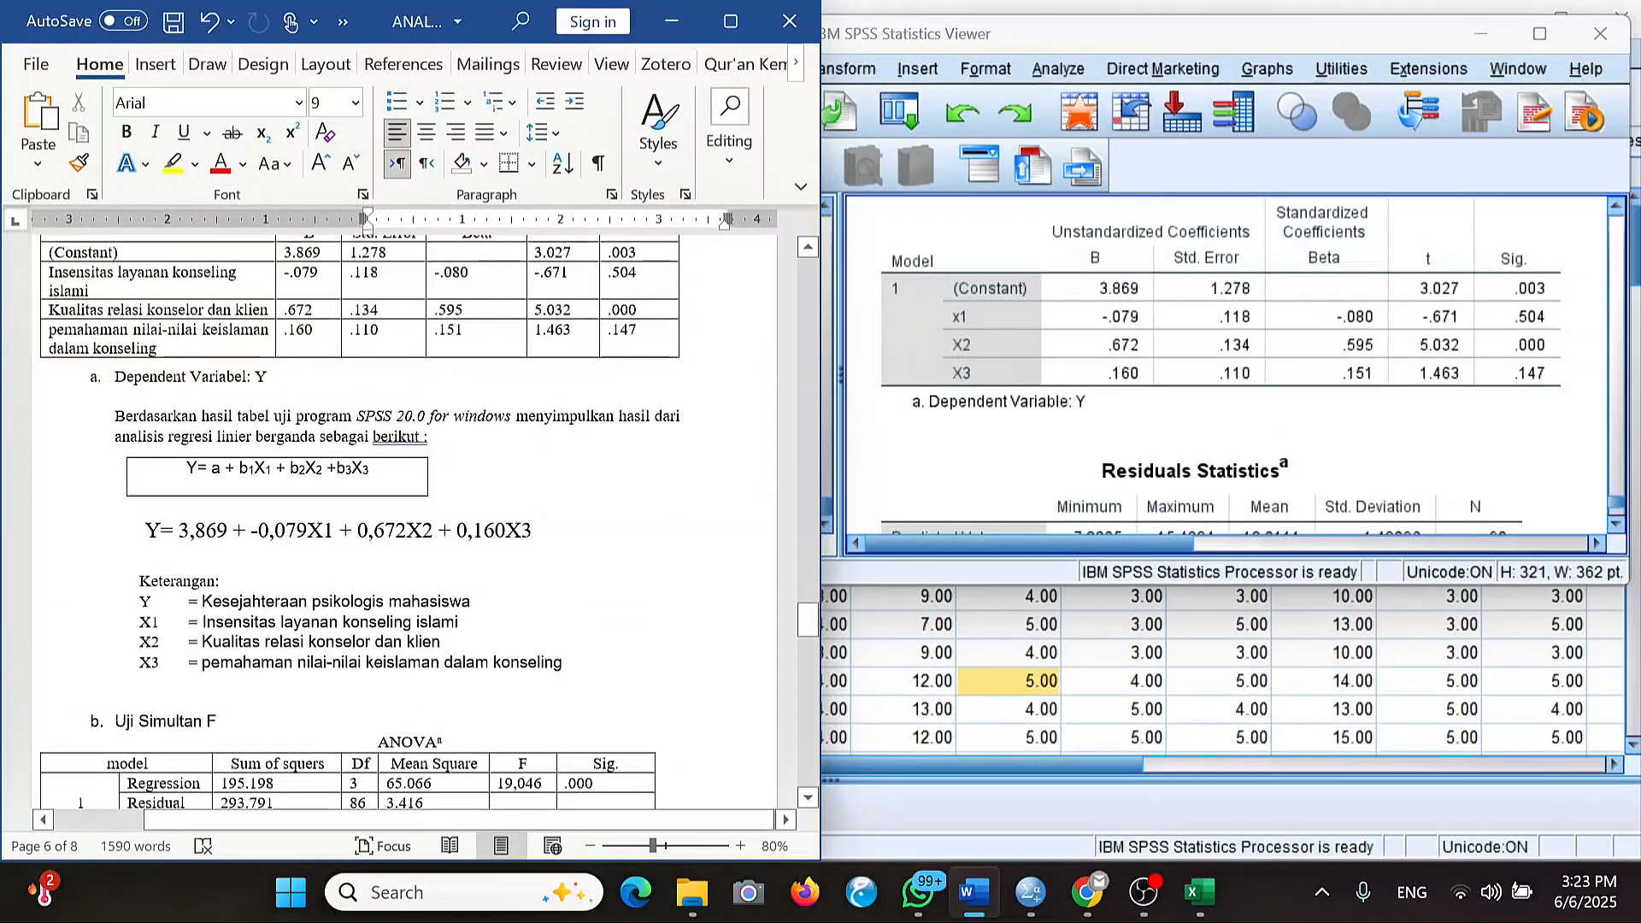
scroll(401, 521, down, 5)
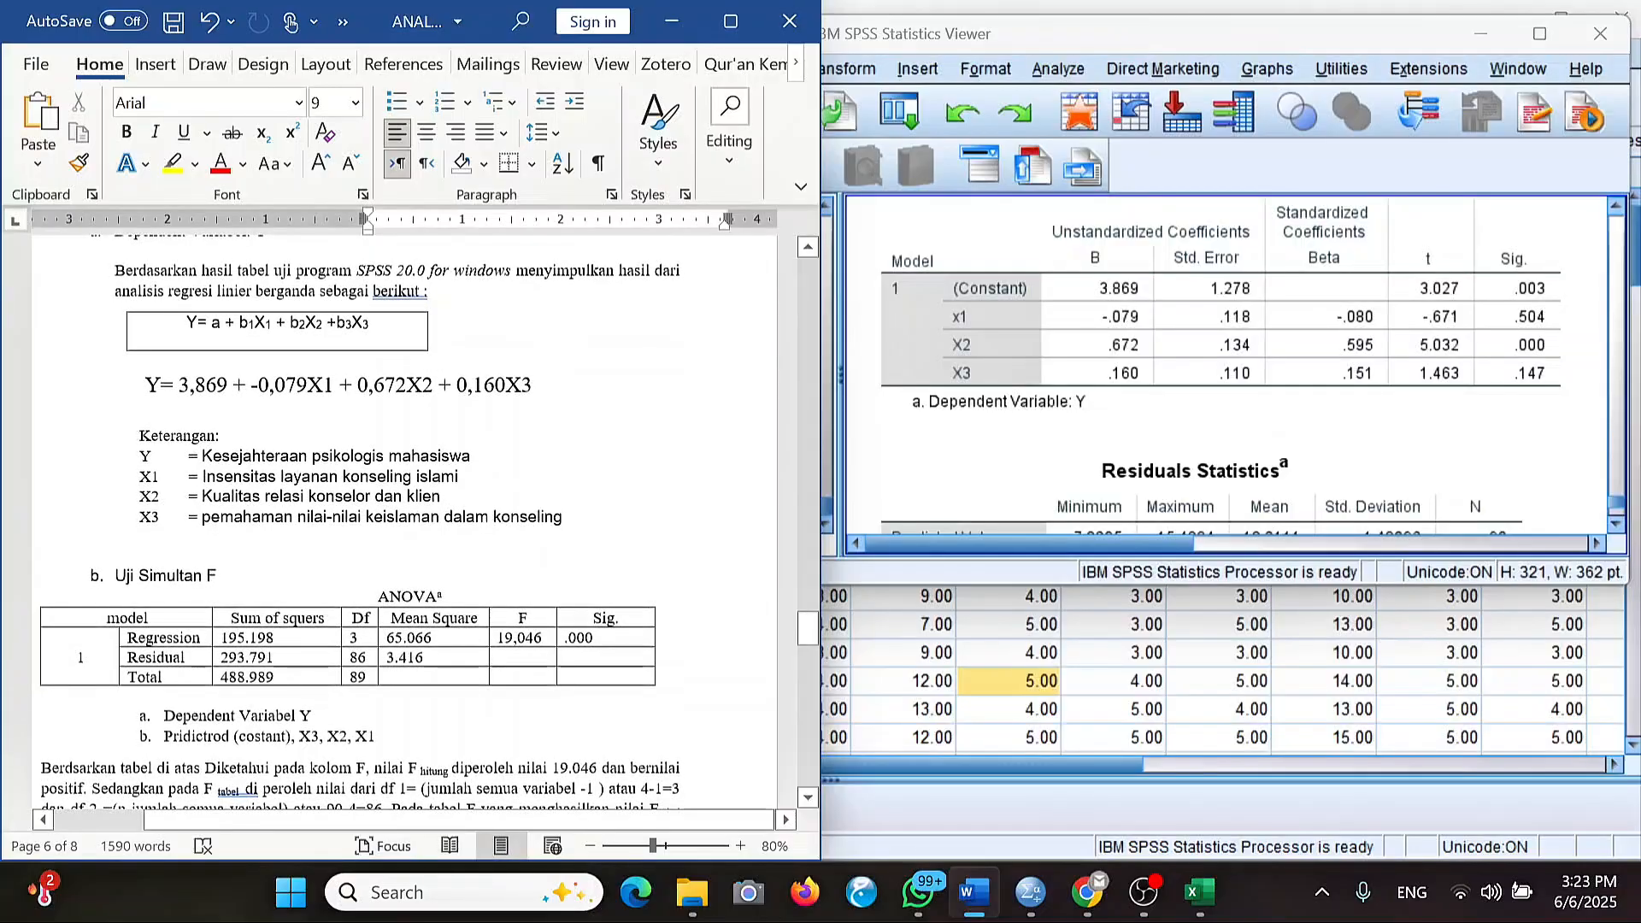
click(141, 385)
mouse_move(141, 385)
mouse_down()
mouse_move(249, 385)
mouse_move(145, 412)
mouse_up()
click(141, 410)
scroll(139, 382, down, 1)
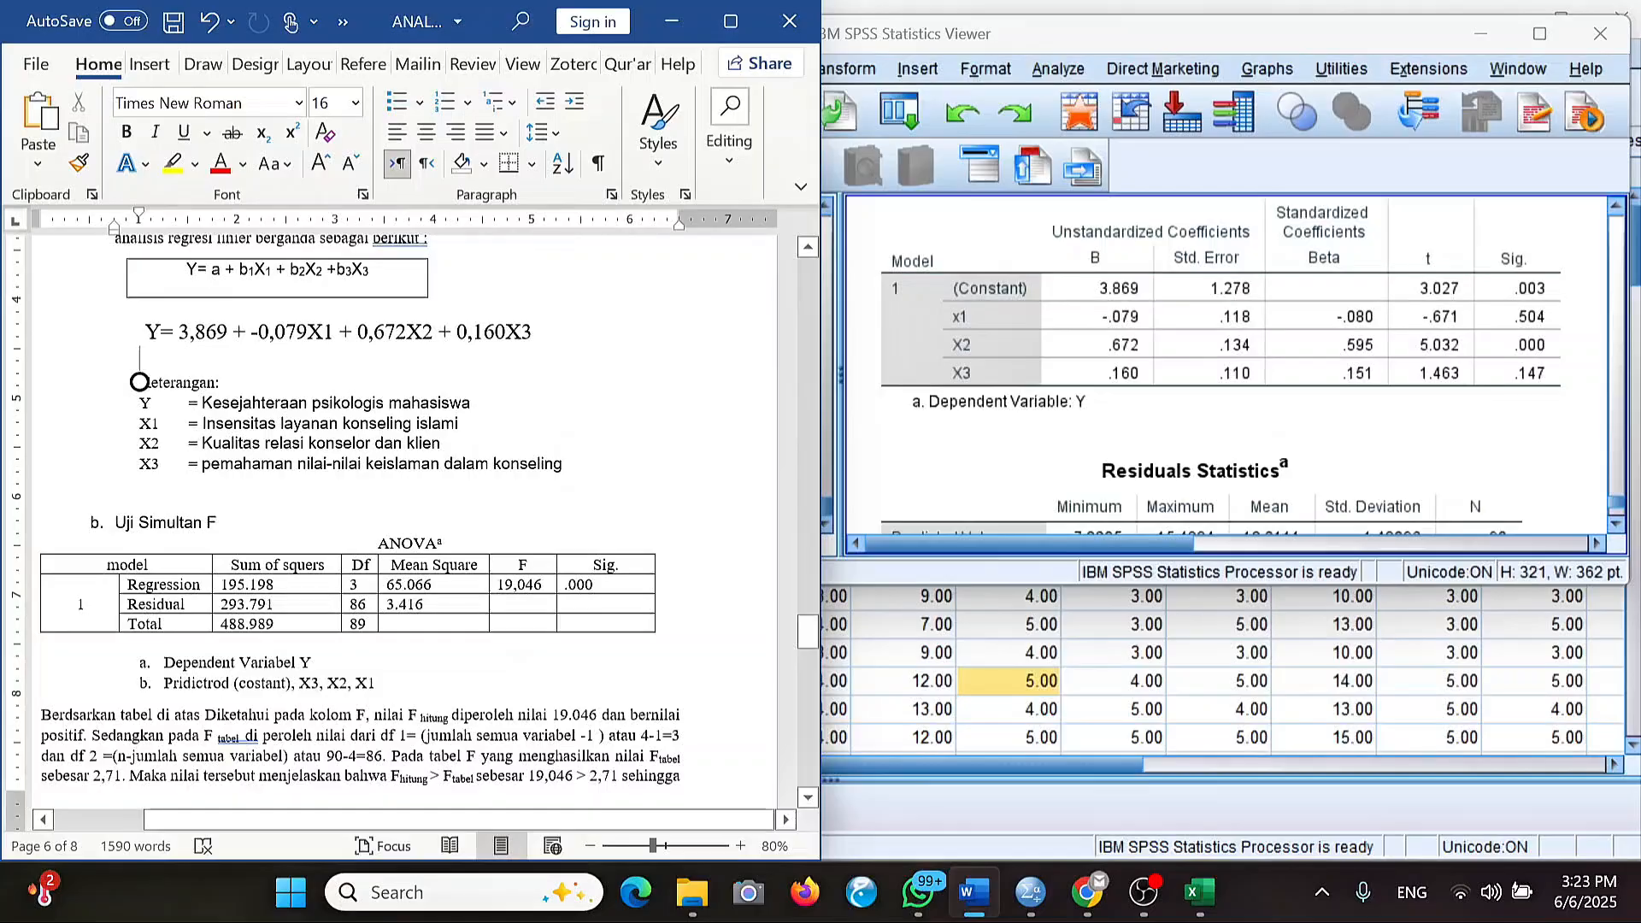
Locate the ANOVA table in the SPSS regression output, looking through the tables from Variables Entered/Removed to Residuals Statistics.
click(1020, 519)
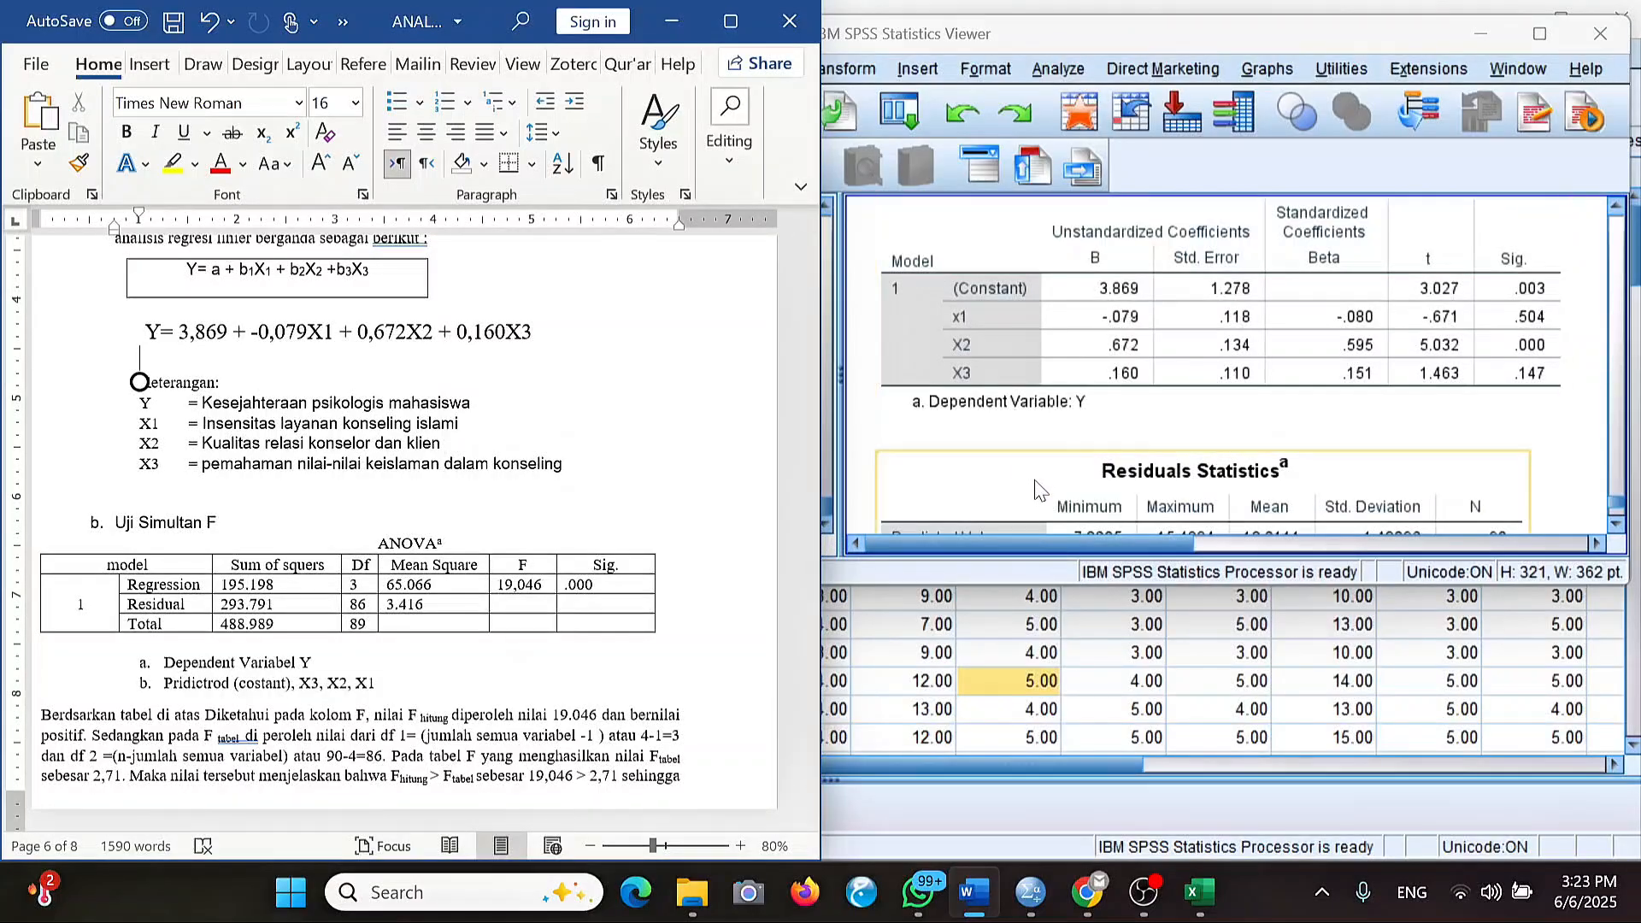
scroll(1034, 480, down, 2)
scroll(1034, 479, up, 6)
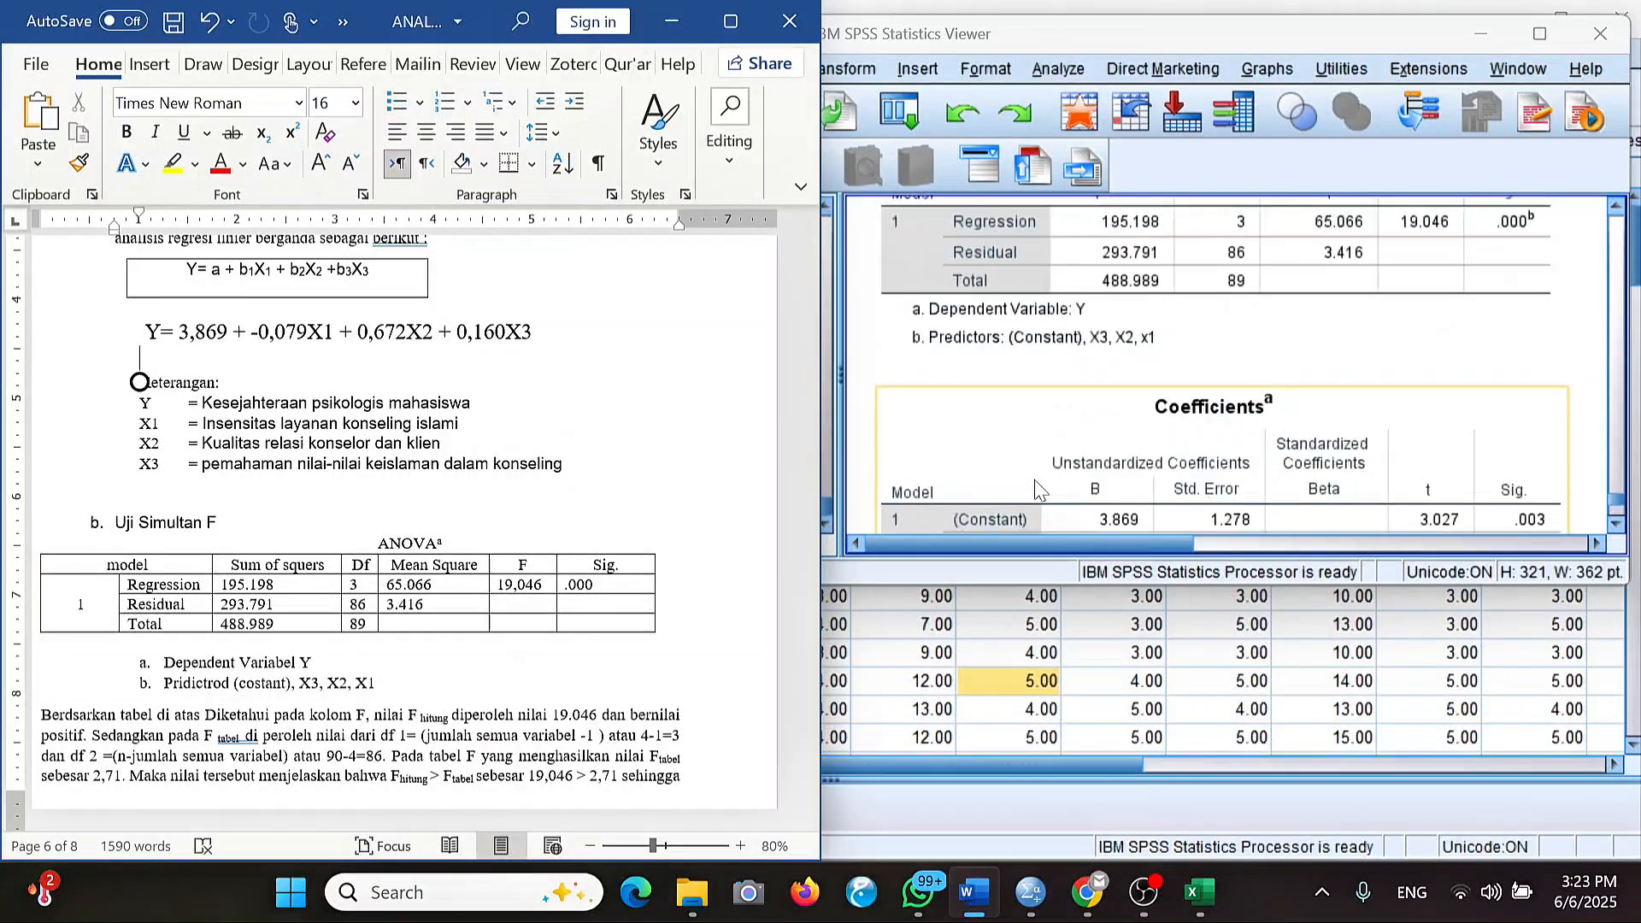
scroll(1034, 479, up, 9)
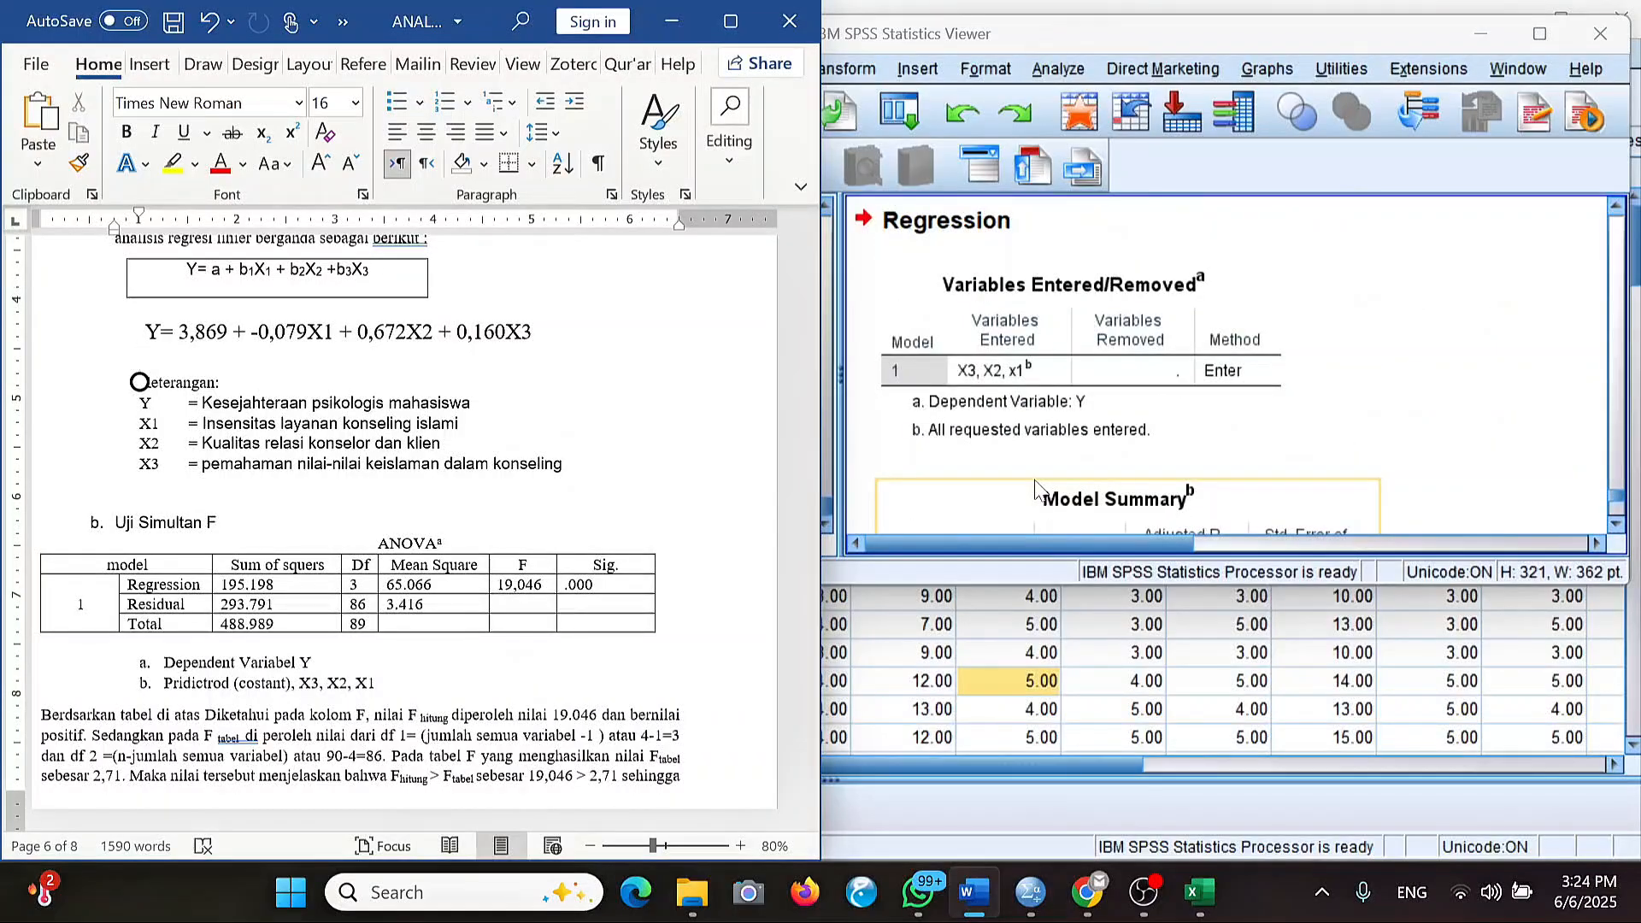
scroll(1034, 487, down, 8)
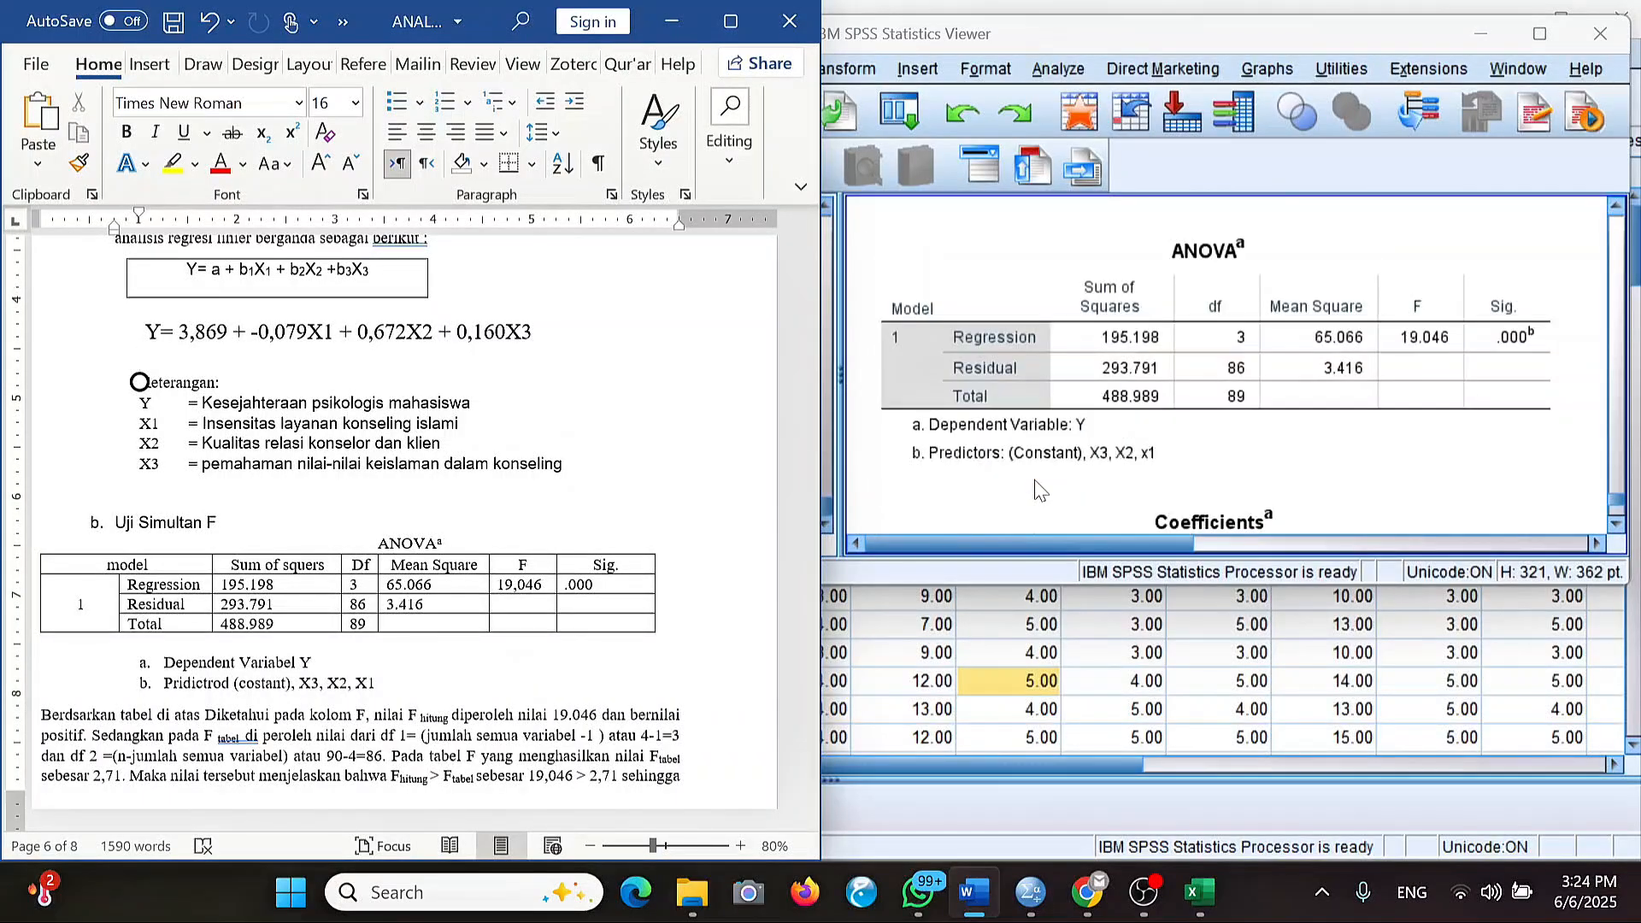
scroll(1036, 489, down, 3)
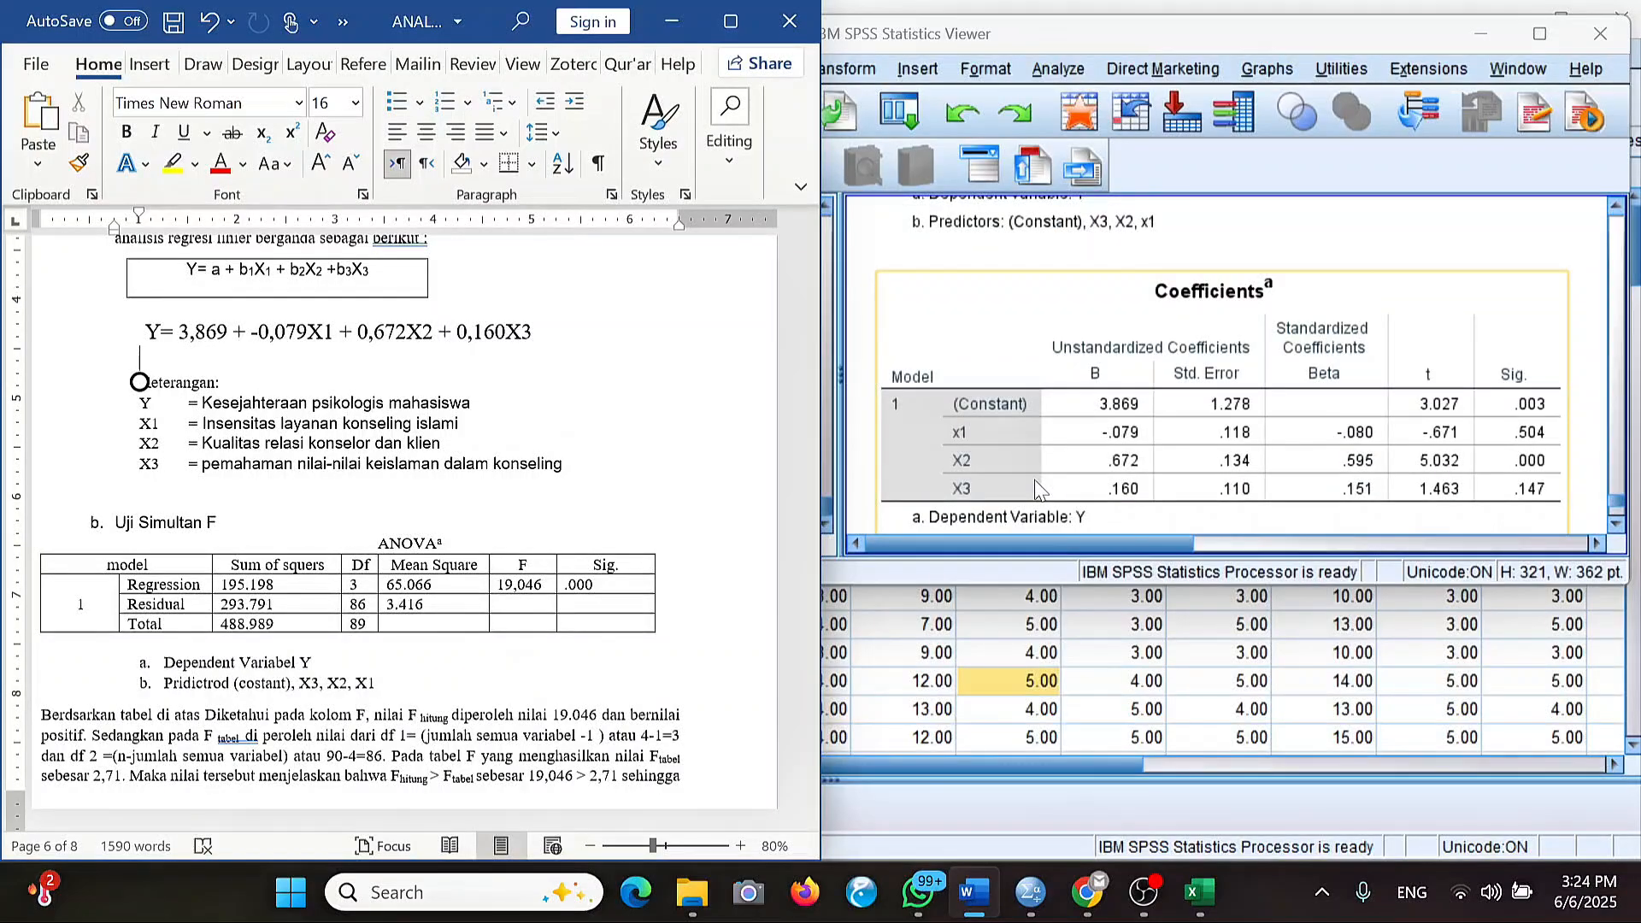
scroll(1034, 487, down, 2)
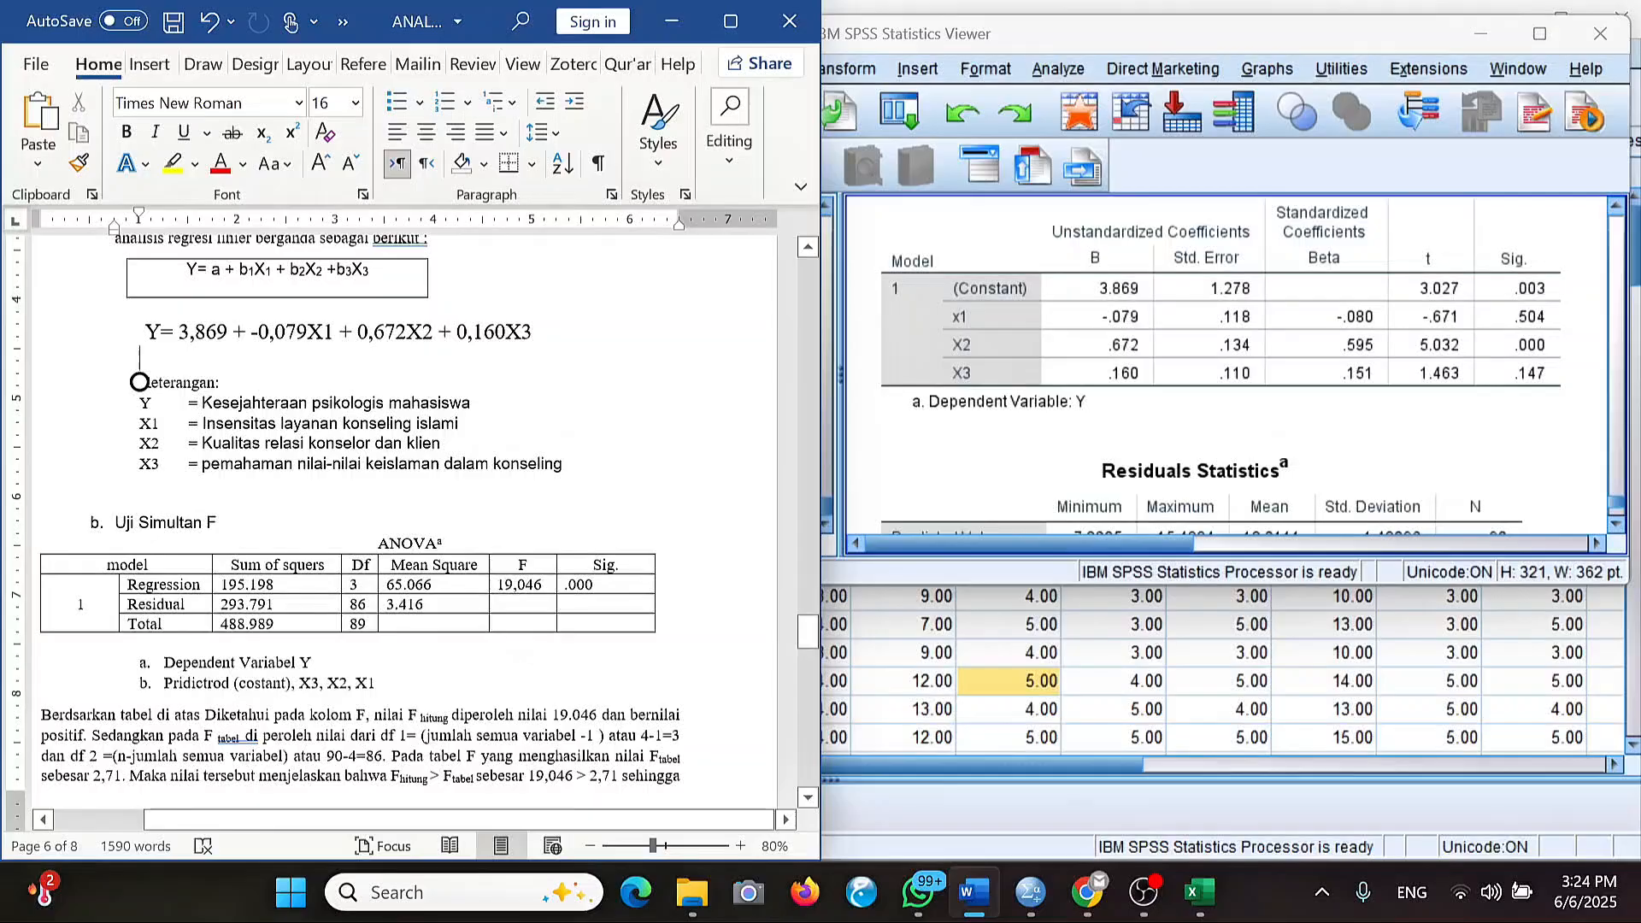
Compare the ANOVA table in the report's Uji Simultan F section with the SPSS ANOVA output, dismissing the WhatsApp notification.
scroll(410, 513, down, 1)
scroll(410, 530, down, 3)
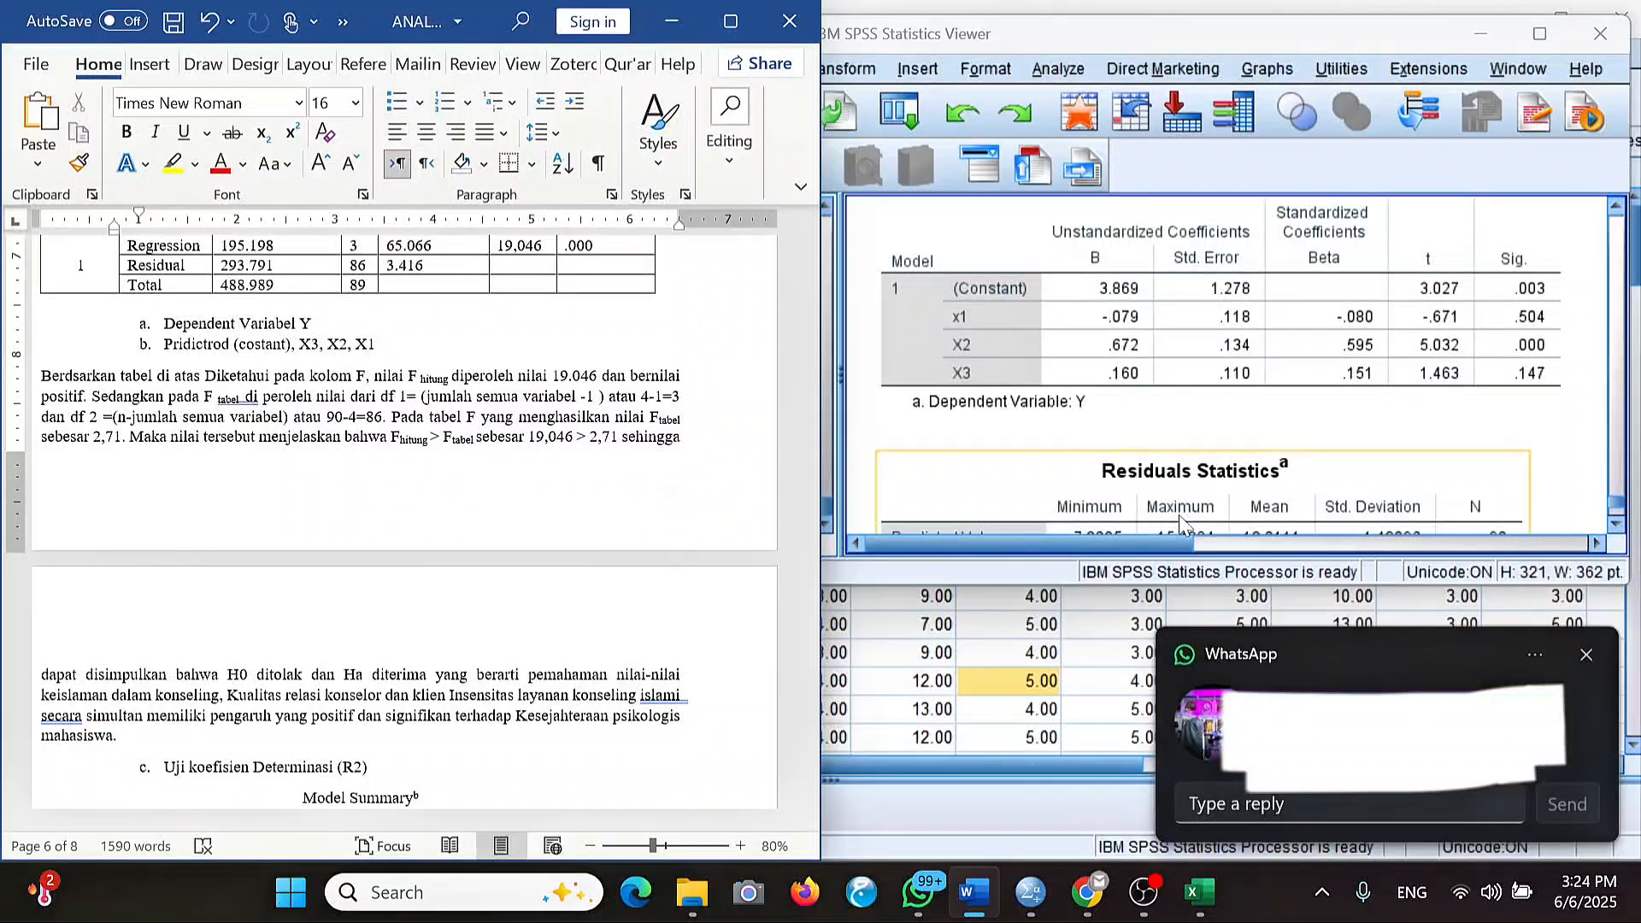
click(1587, 654)
scroll(1256, 440, down, 3)
scroll(1256, 440, up, 8)
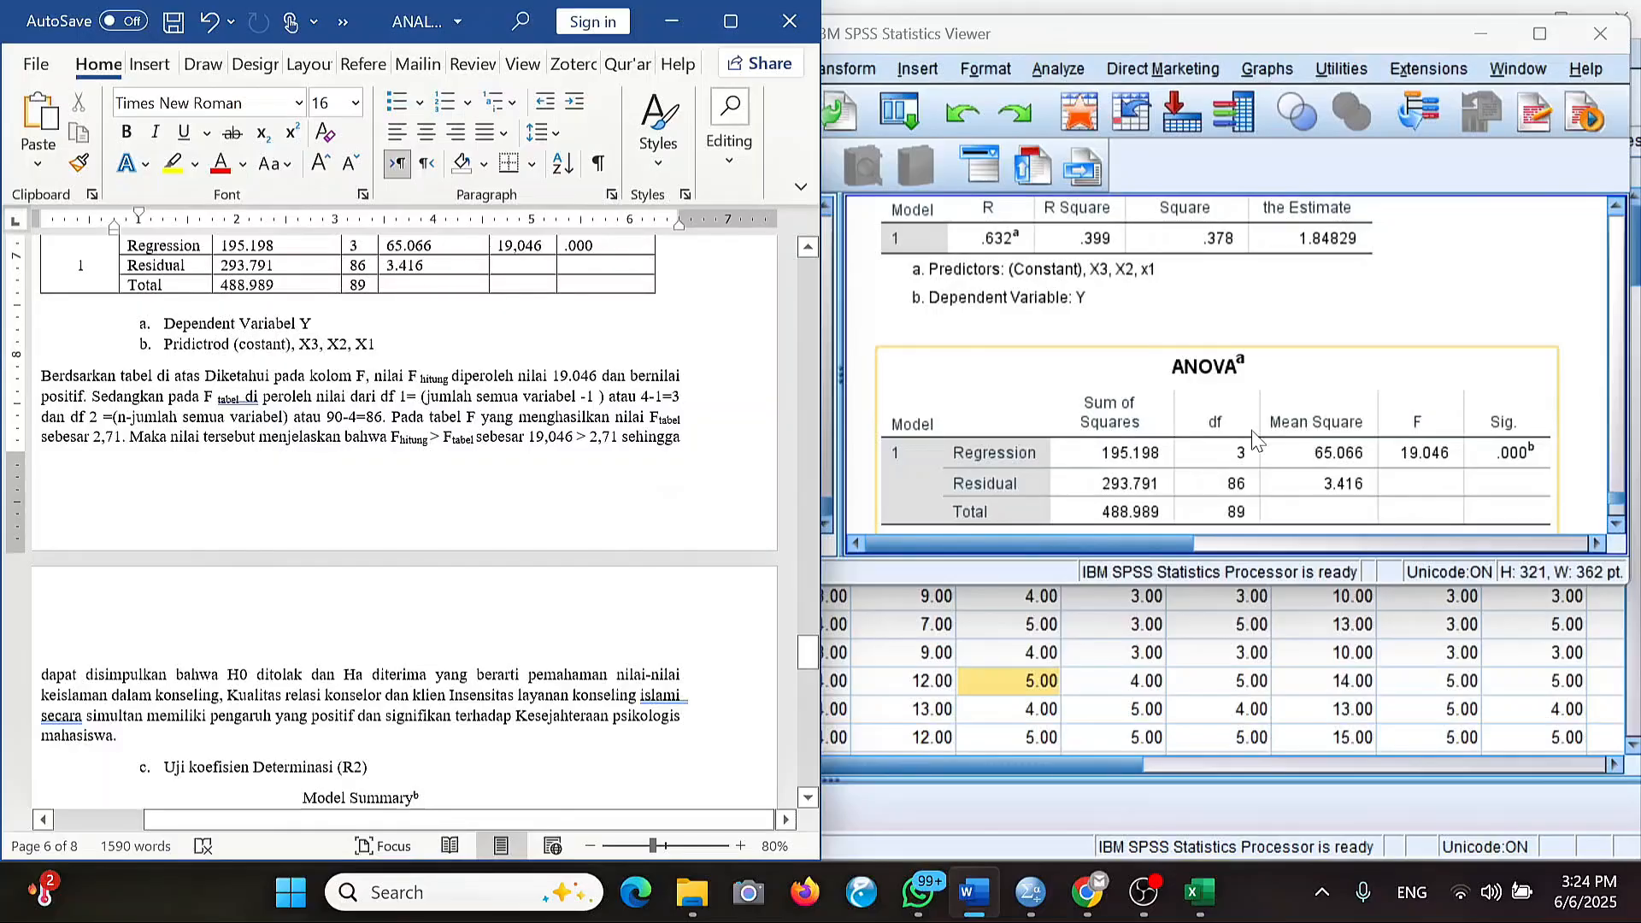
scroll(1254, 440, down, 3)
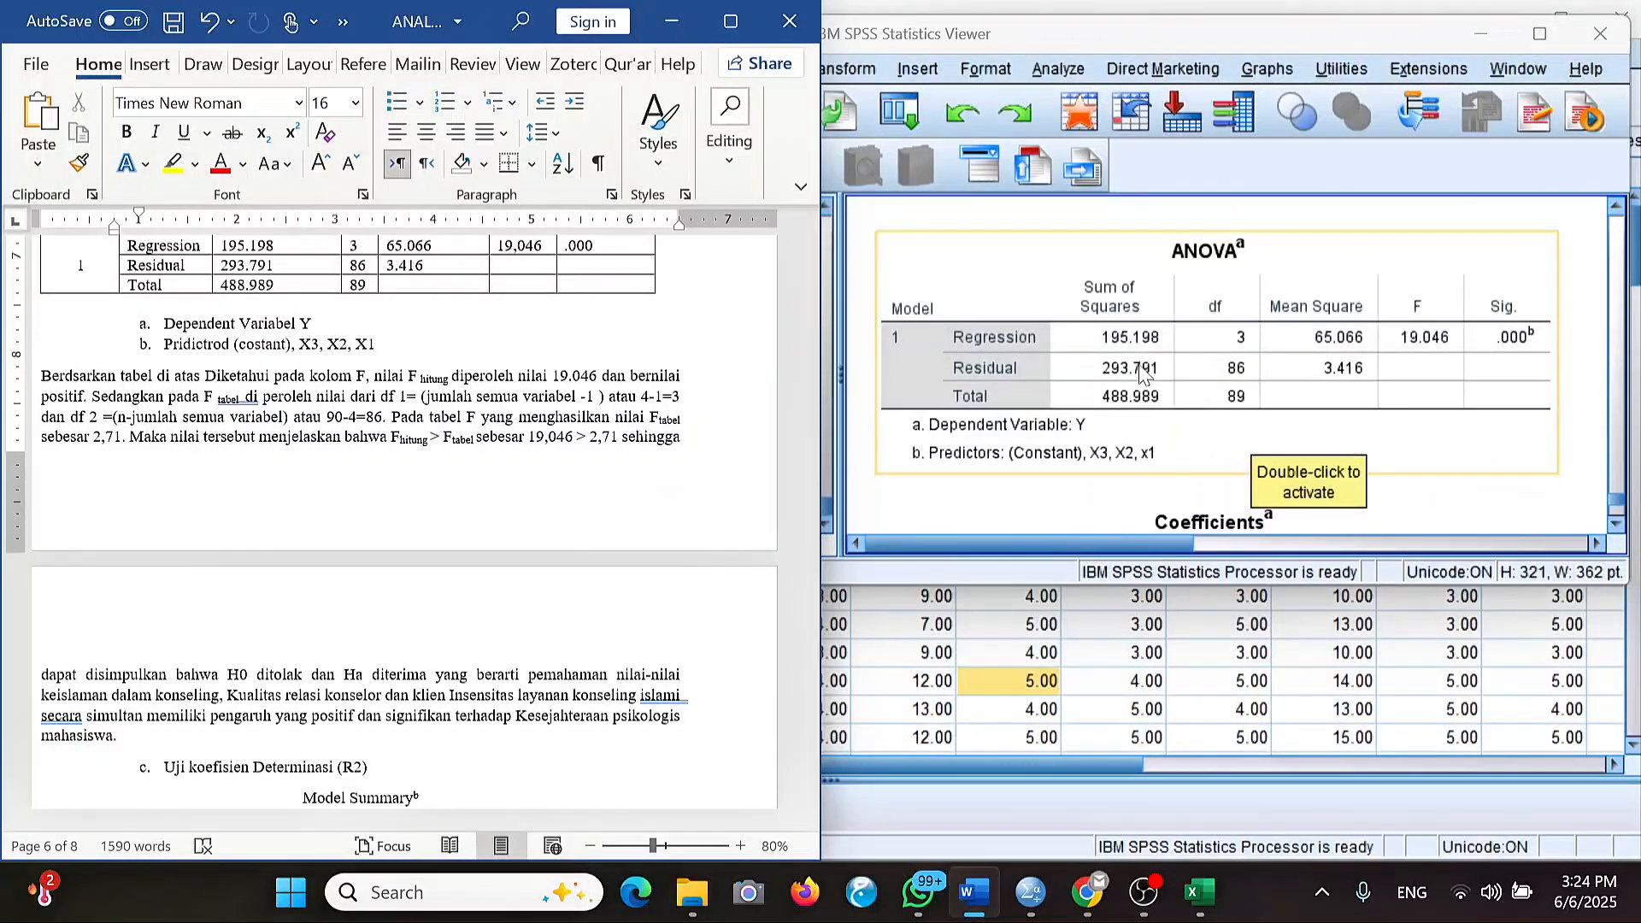
scroll(402, 513, up, 2)
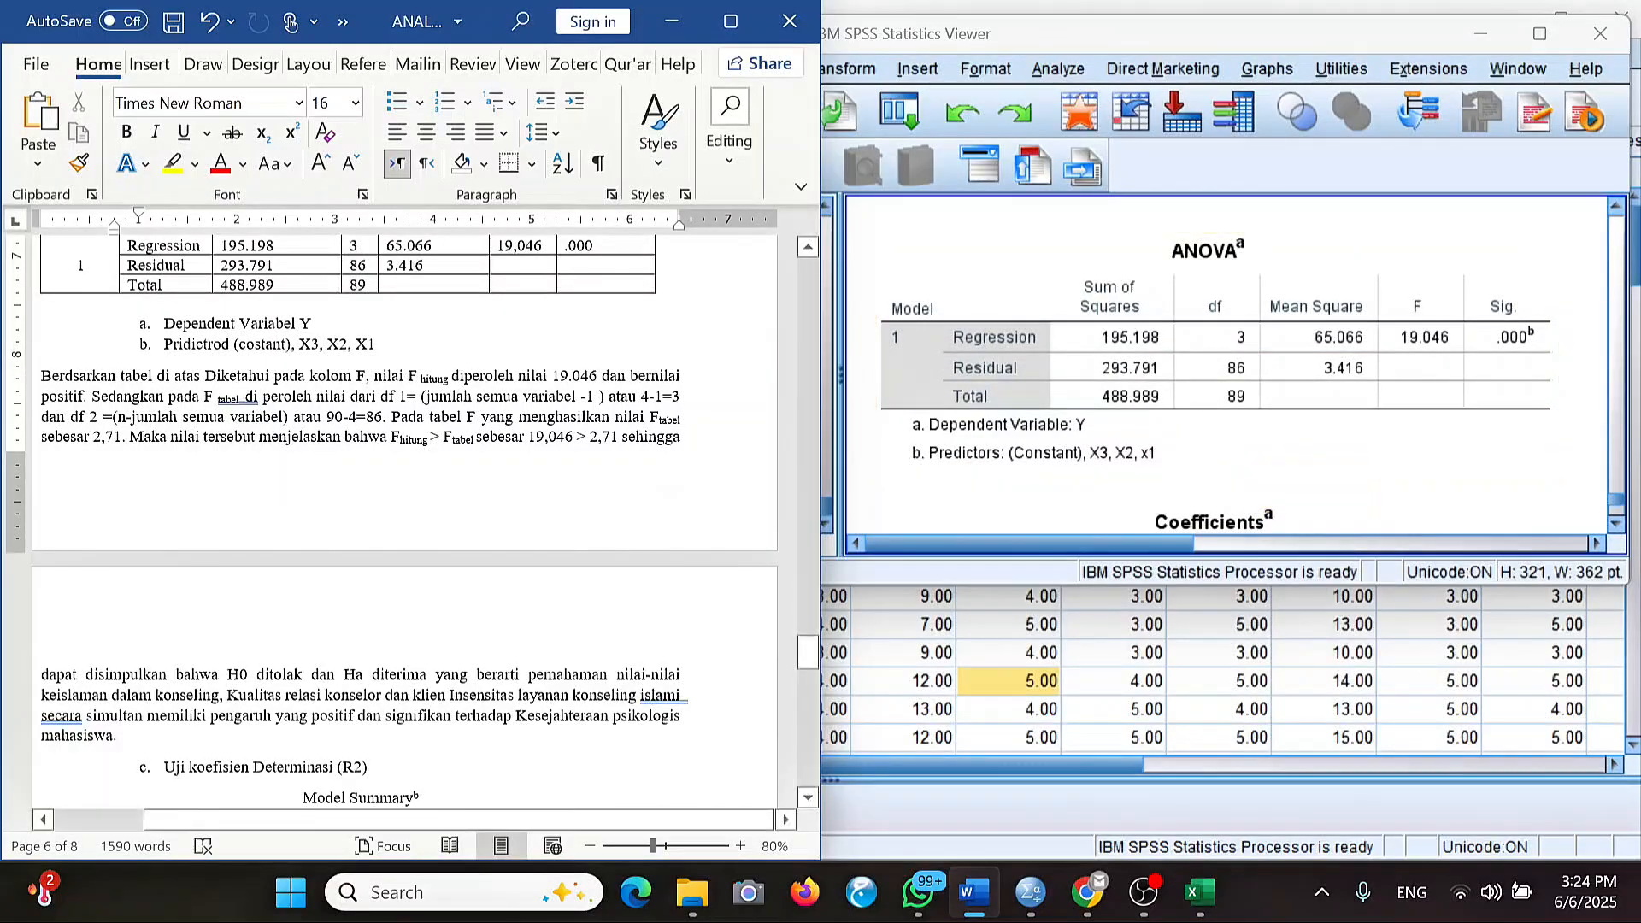
scroll(139, 323, up, 4)
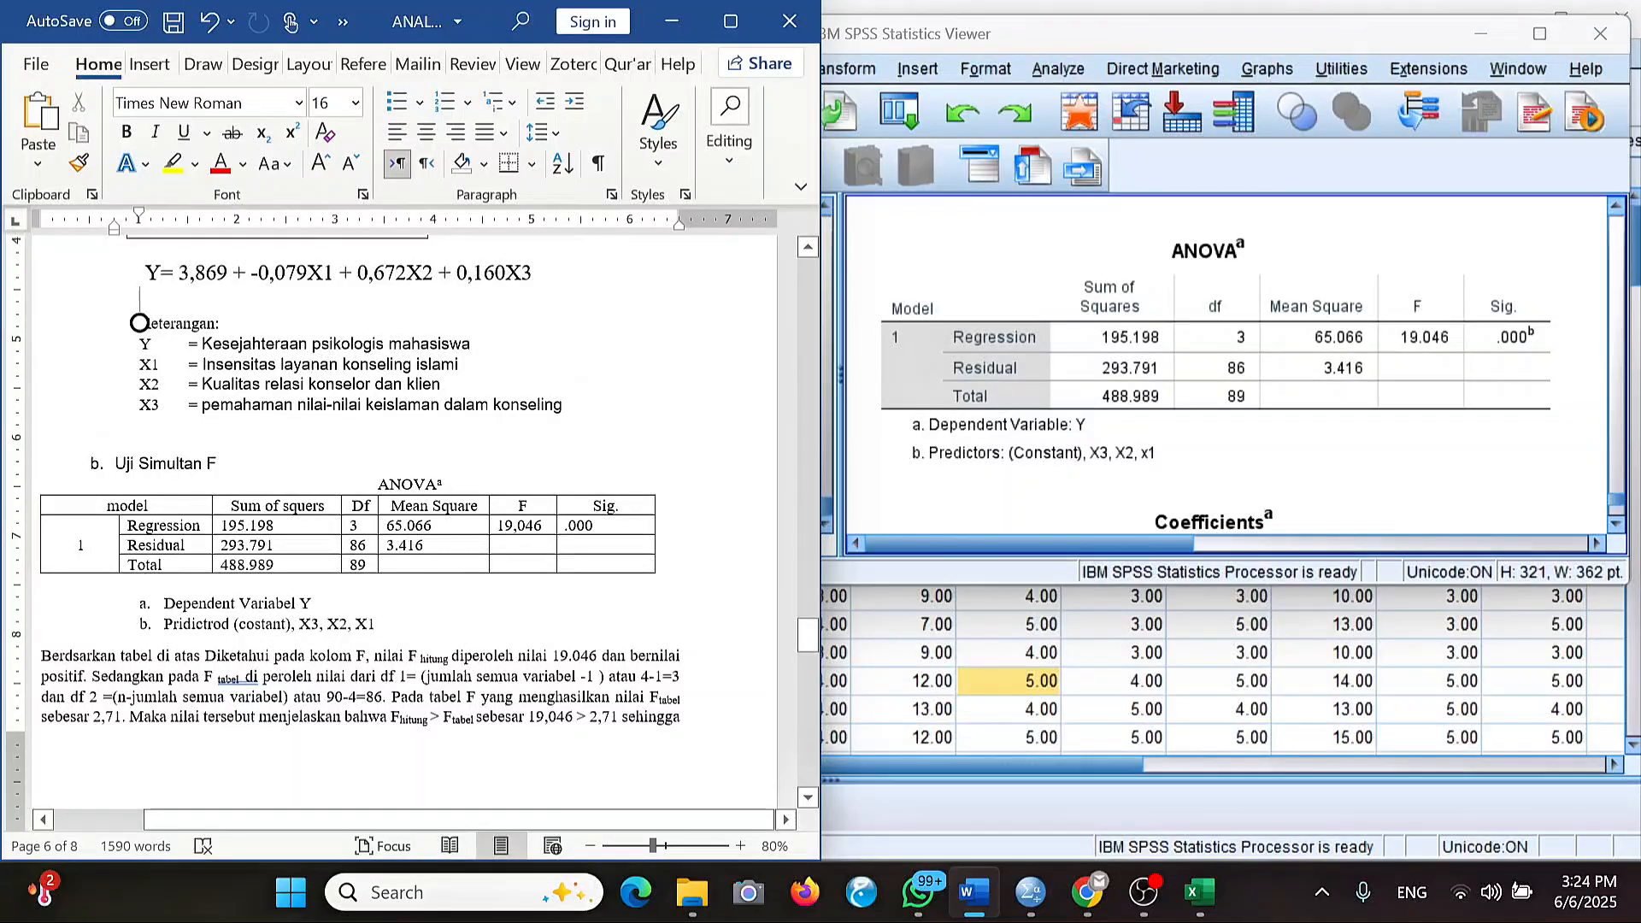
scroll(139, 323, down, 1)
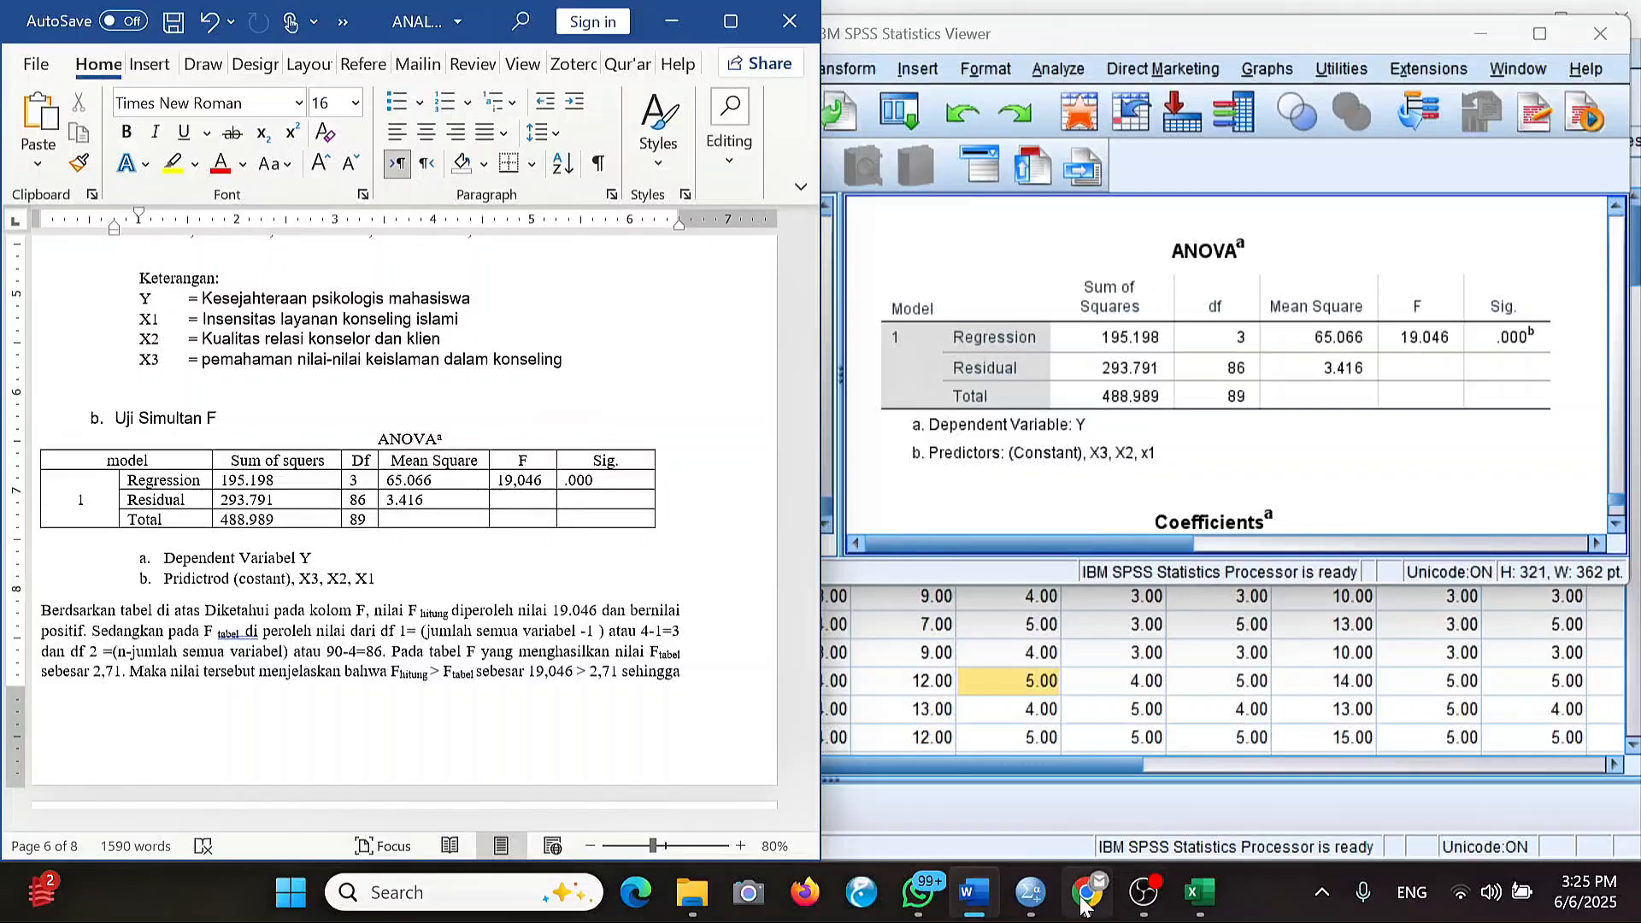
Switch to Chrome and look up the F table value for N1 = 3 and N2 = 86 in the 0.05 probability distribution slides.
mouse_move(1084, 904)
click(1084, 769)
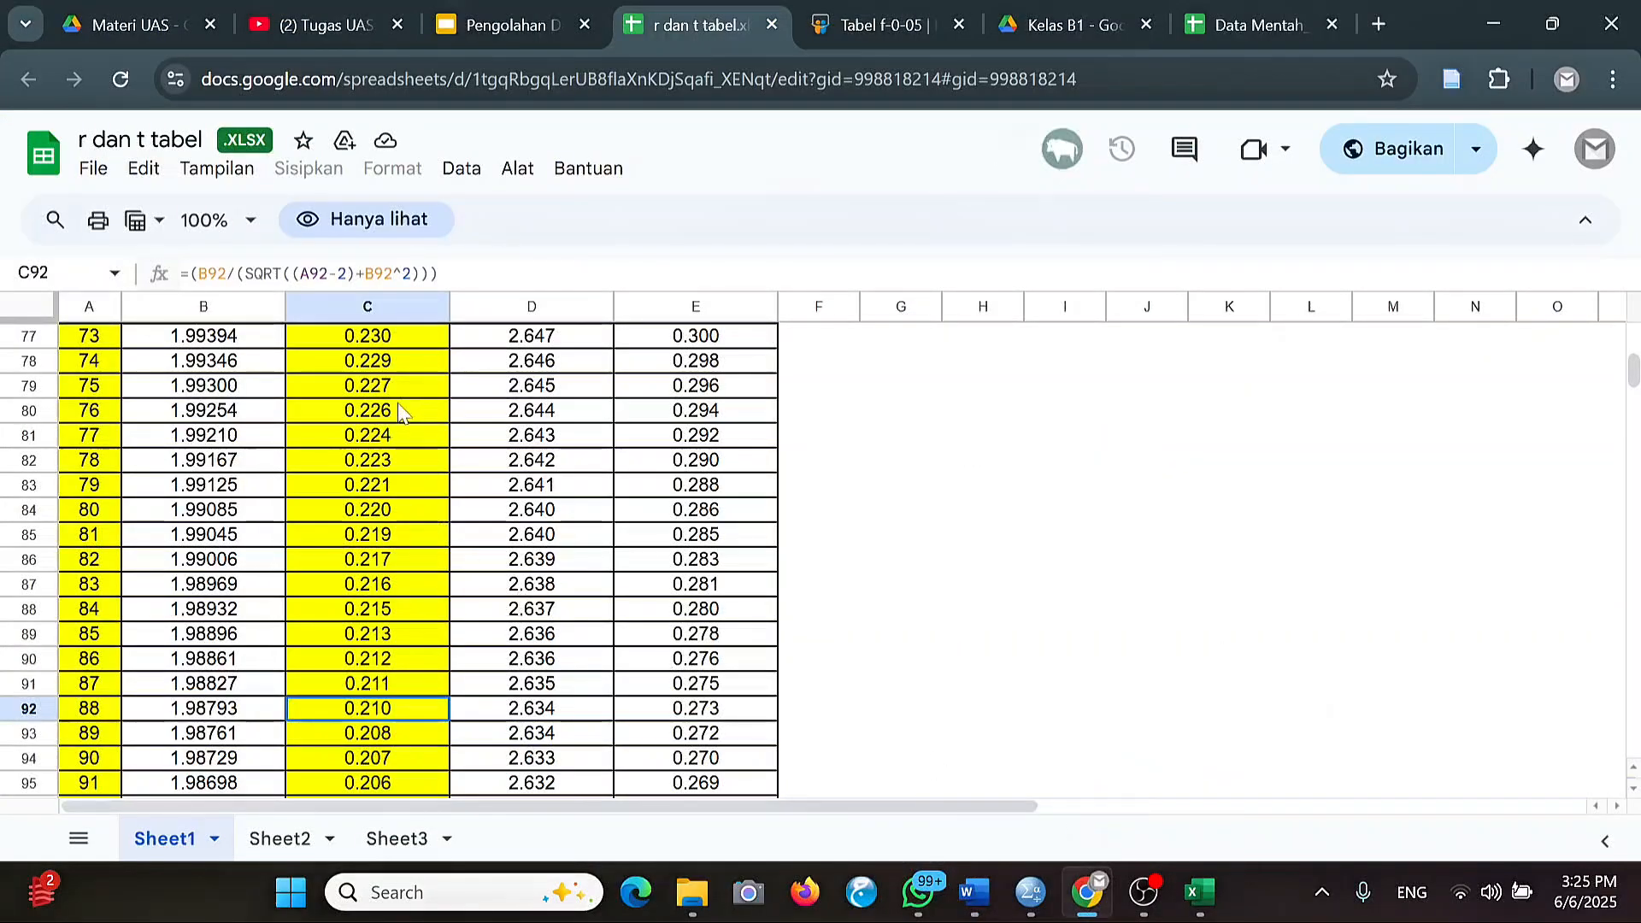
click(849, 27)
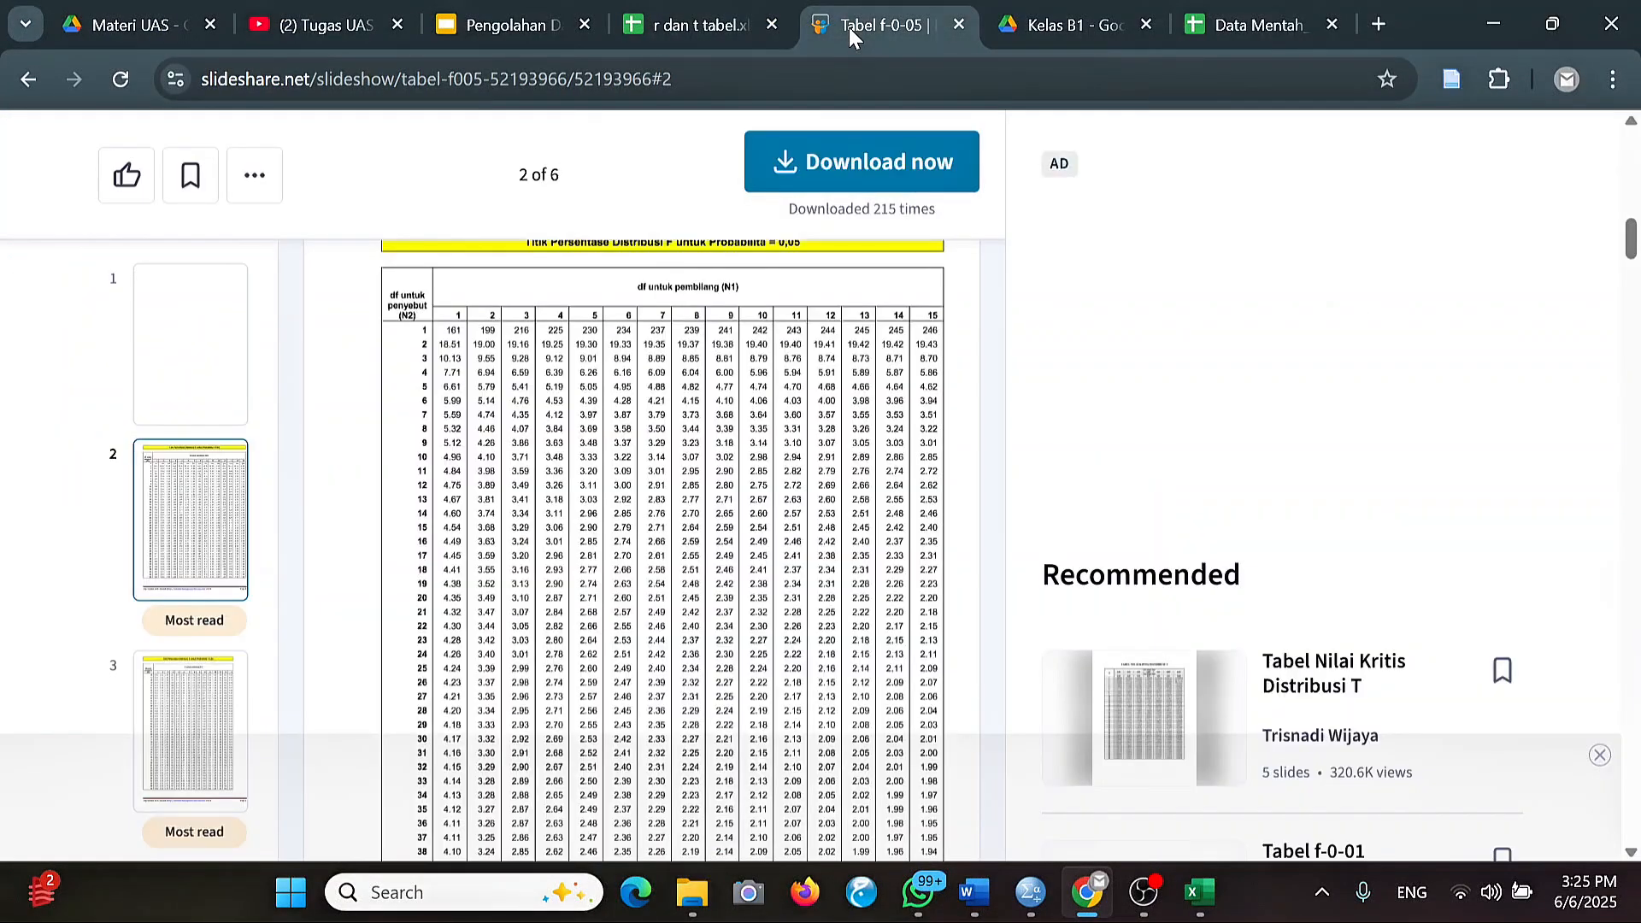
scroll(699, 594, down, 1)
scroll(699, 594, up, 1)
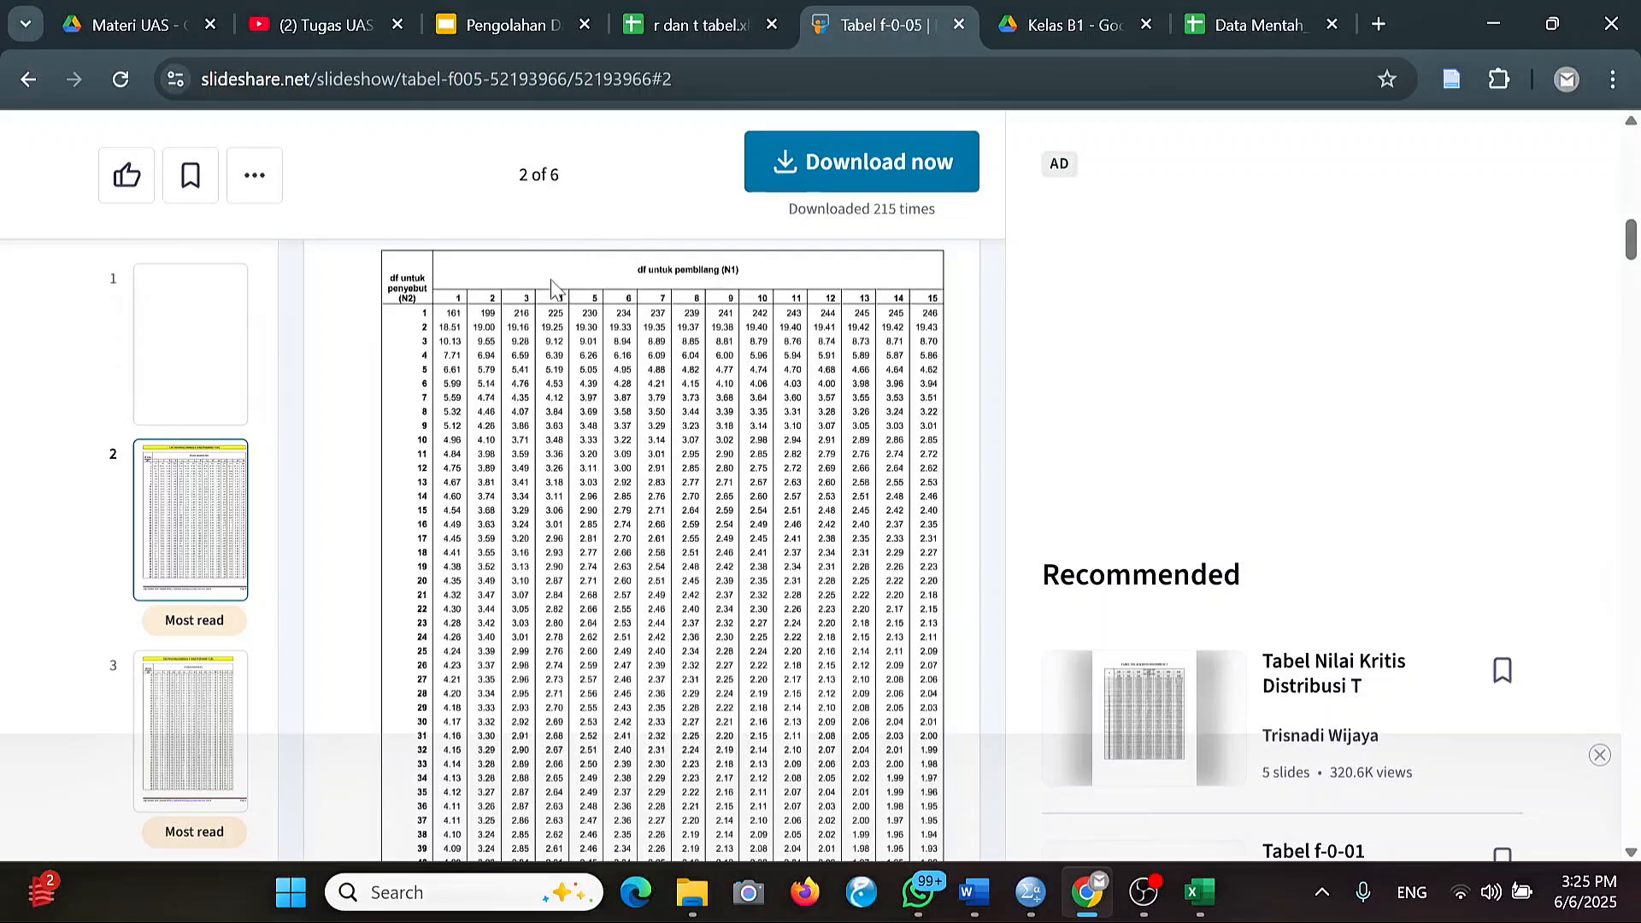
scroll(560, 450, down, 5)
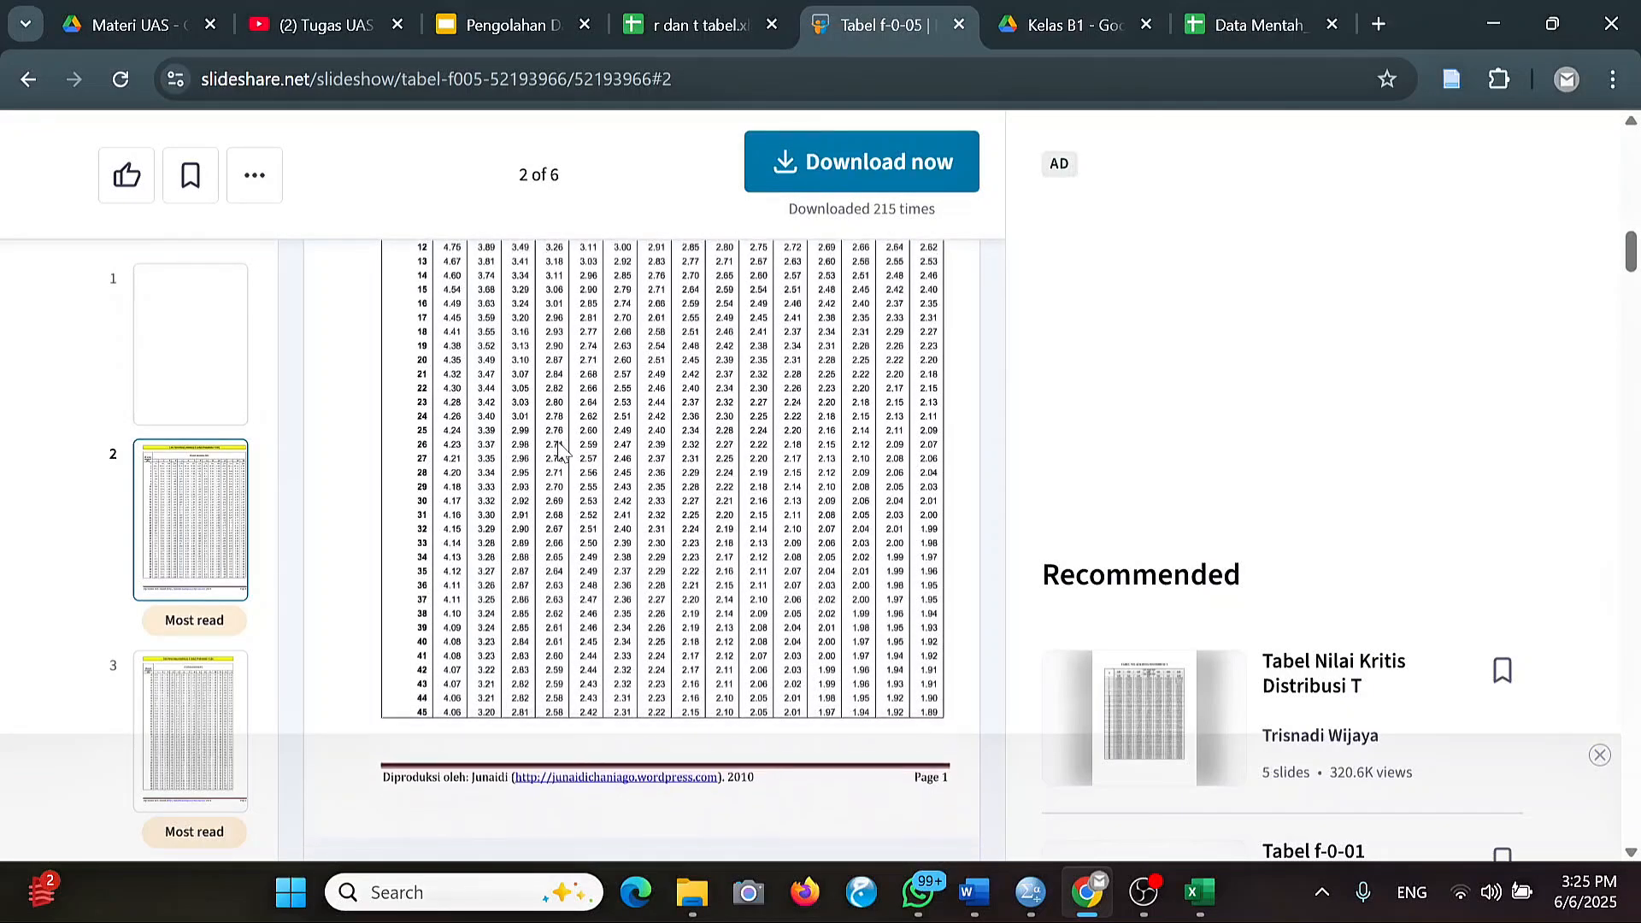
scroll(559, 450, down, 15)
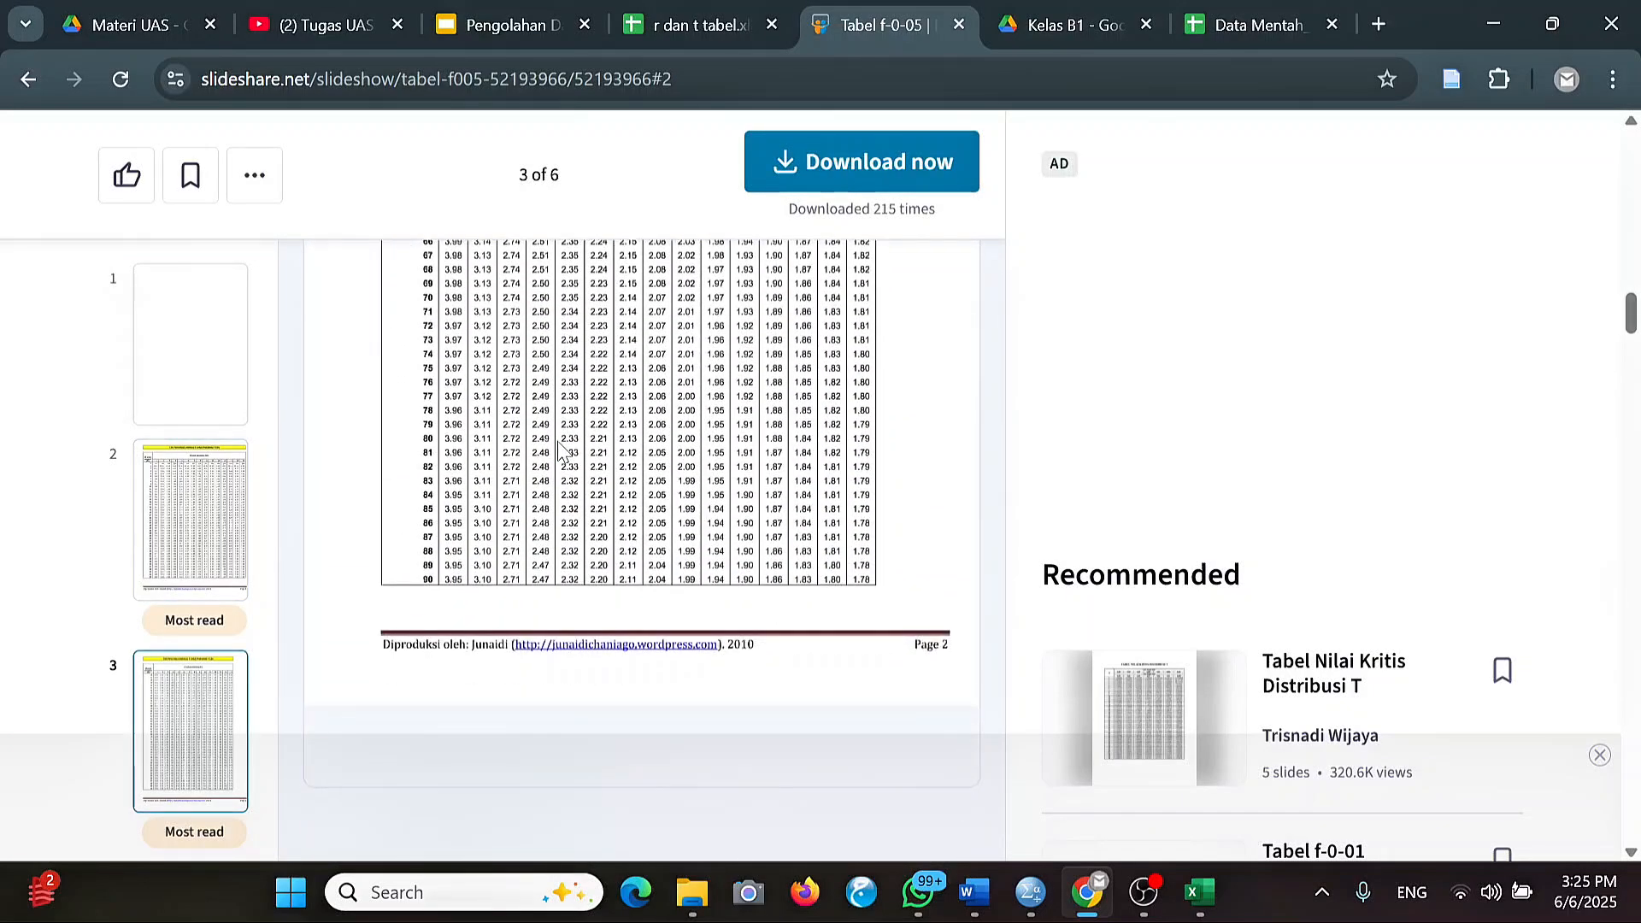
right_click(550, 482)
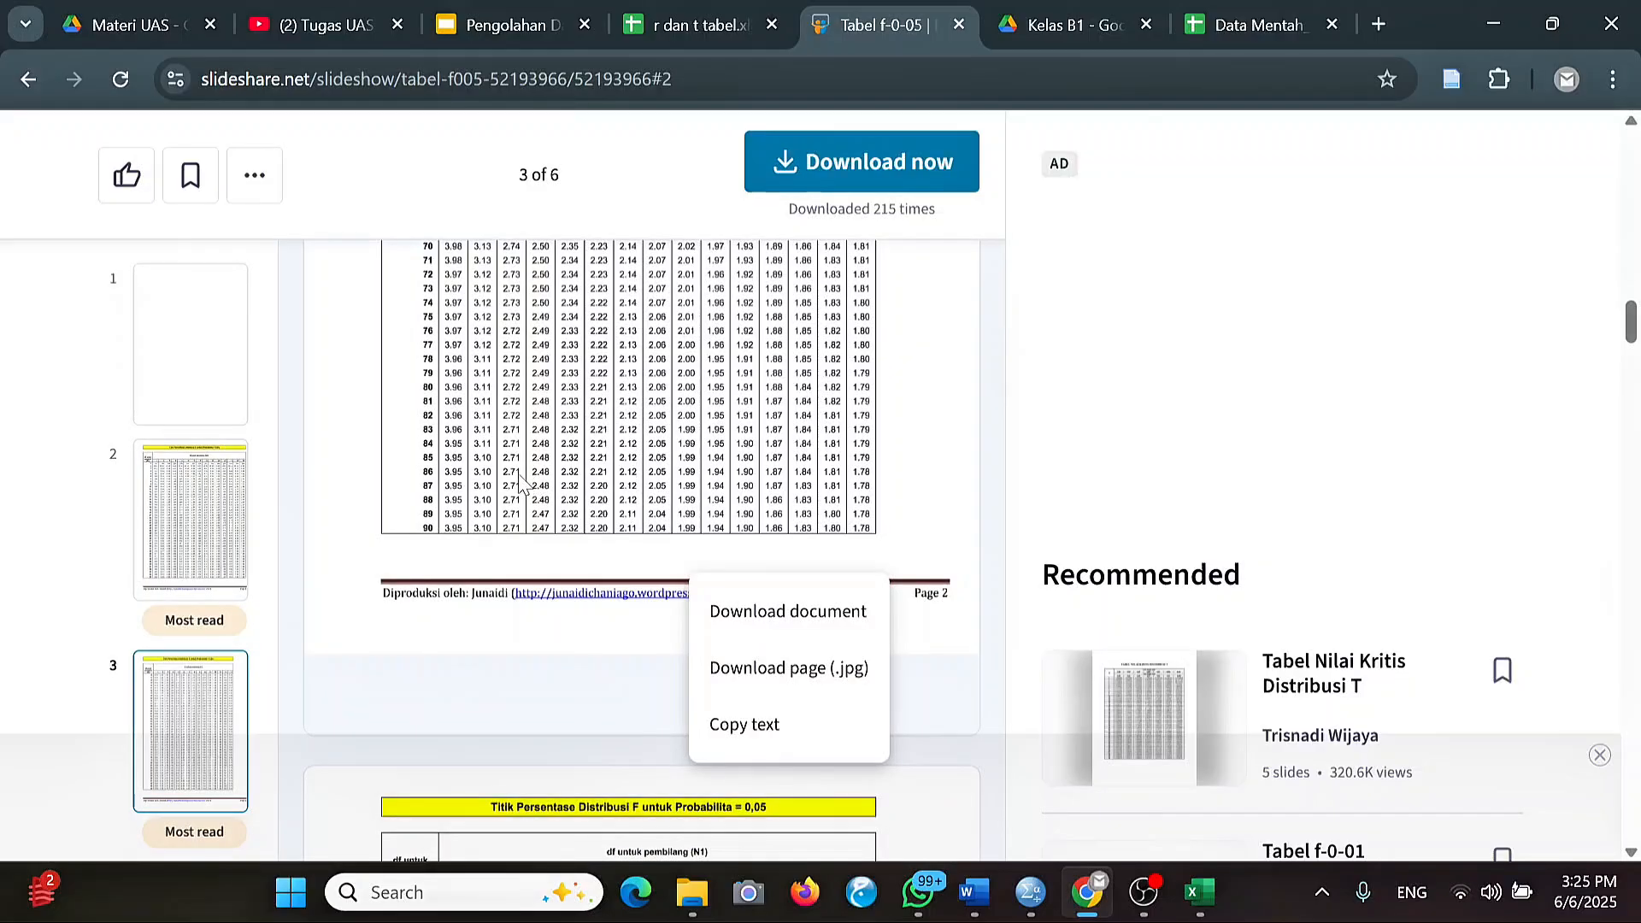
scroll(528, 453, up, 10)
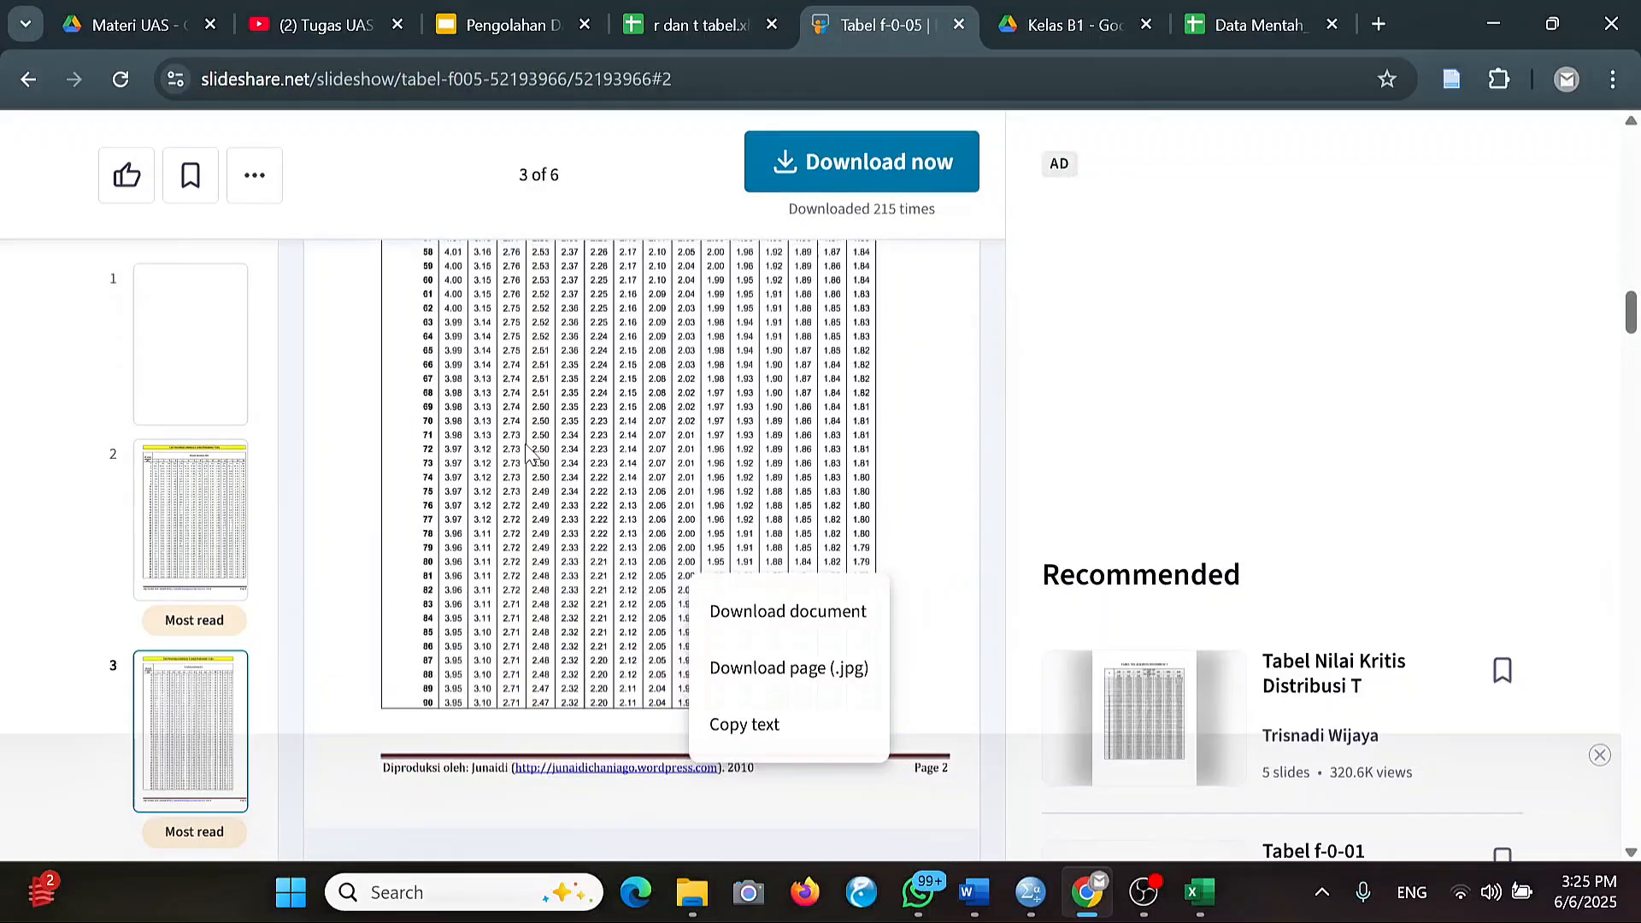
scroll(527, 453, down, 5)
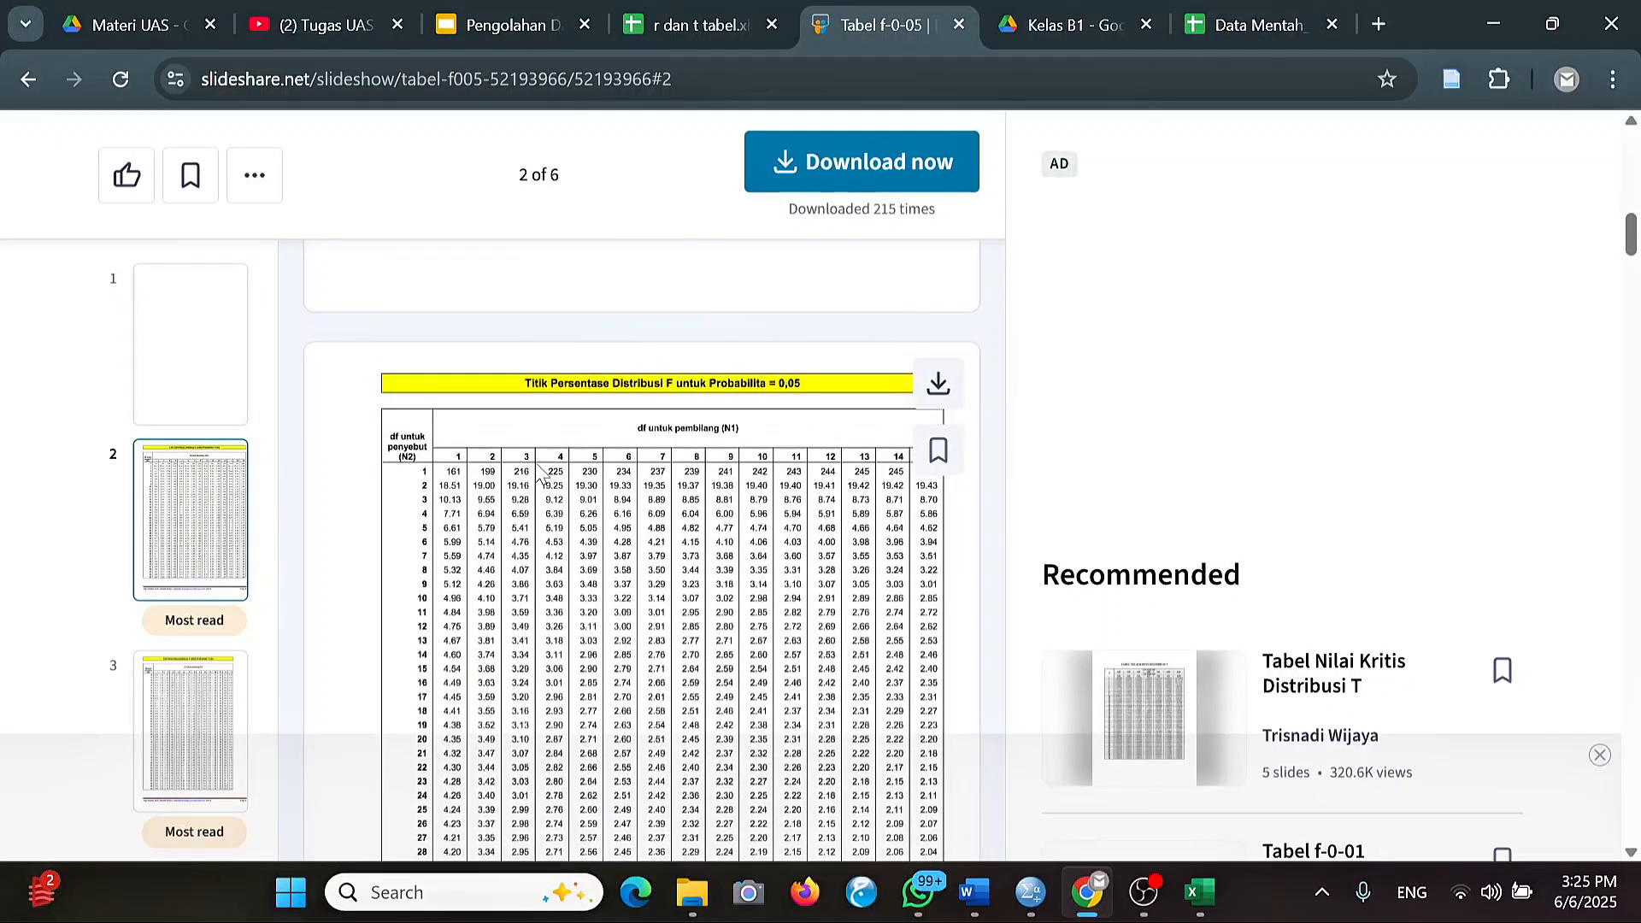
scroll(541, 474, down, 20)
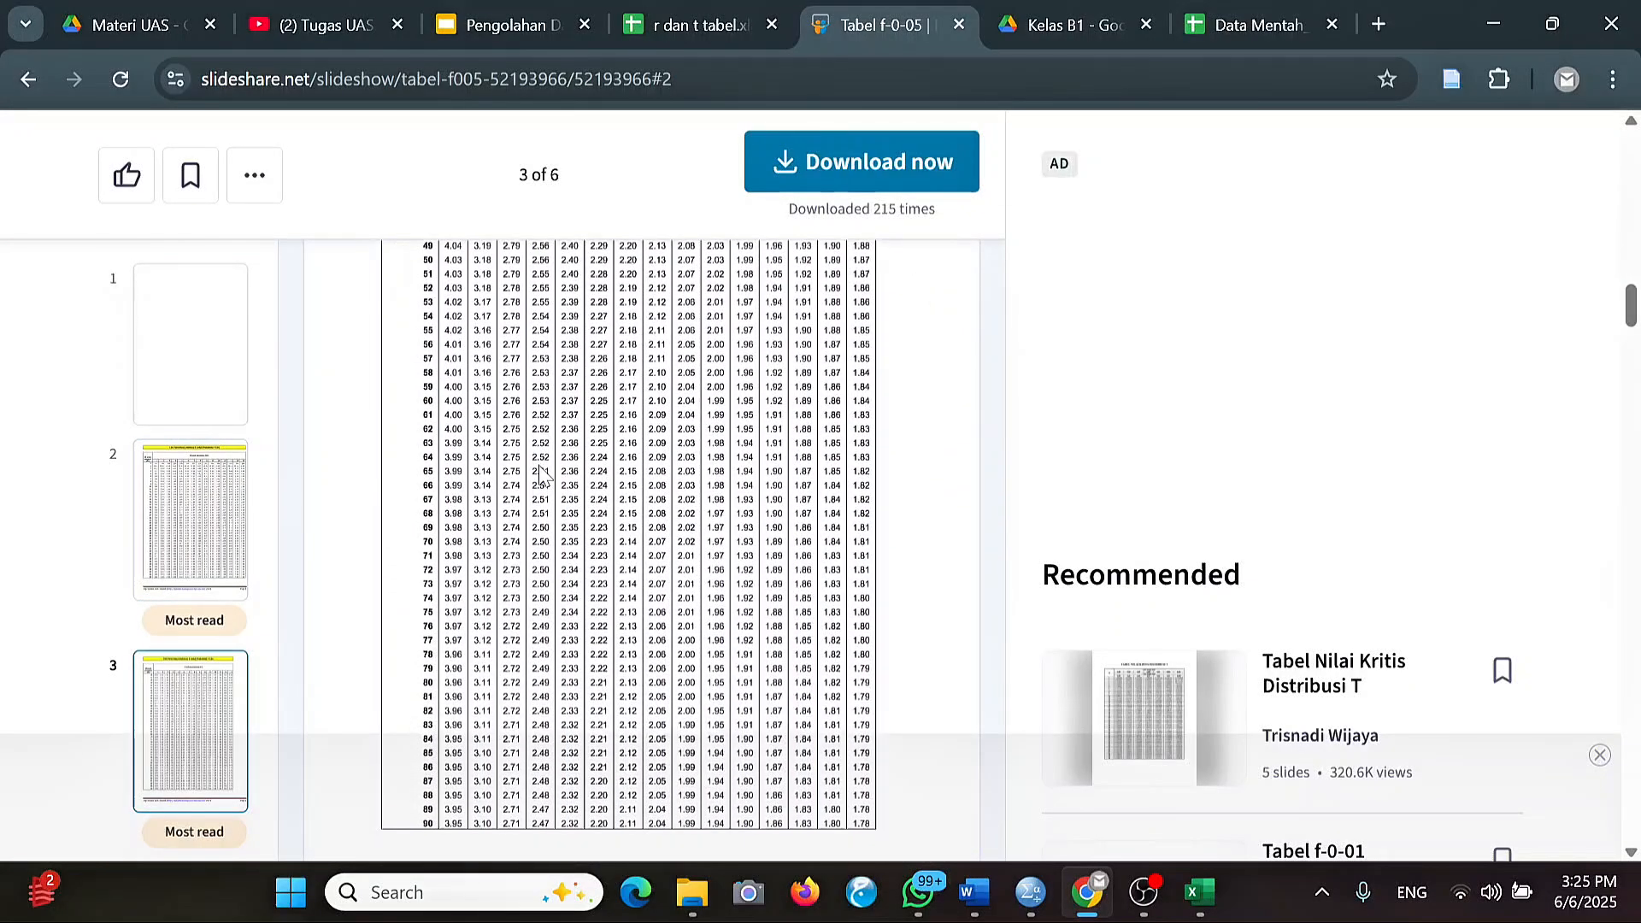
scroll(541, 474, down, 1)
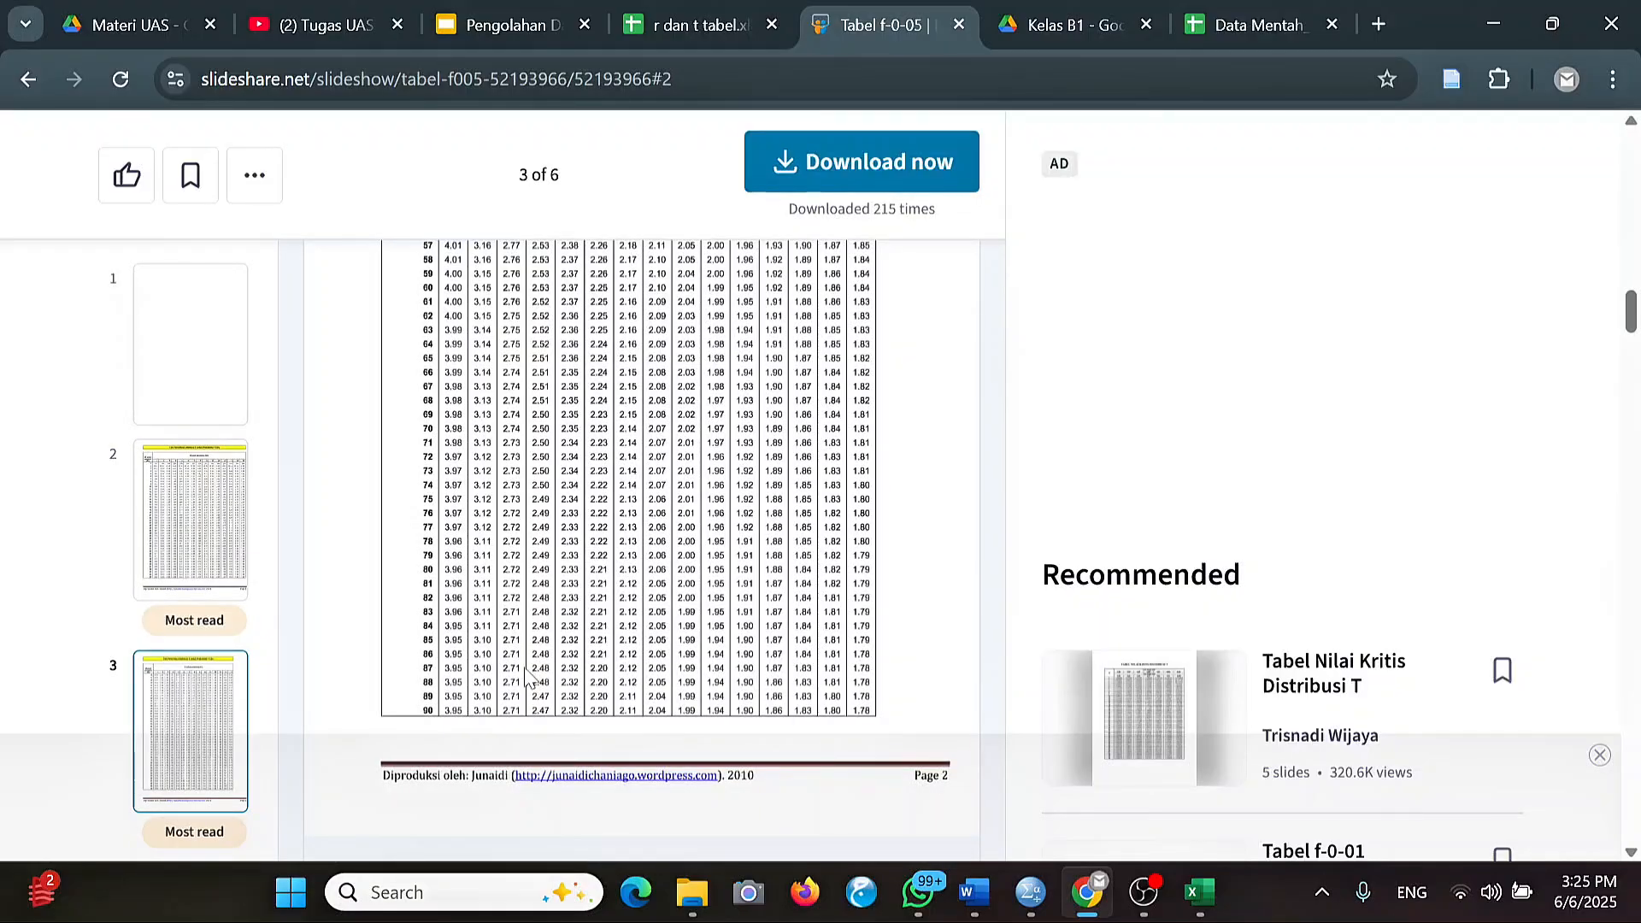
Return to the Word report and read the F test interpretation and its conclusion on H0 and Ha.
click(975, 892)
scroll(401, 513, down, 3)
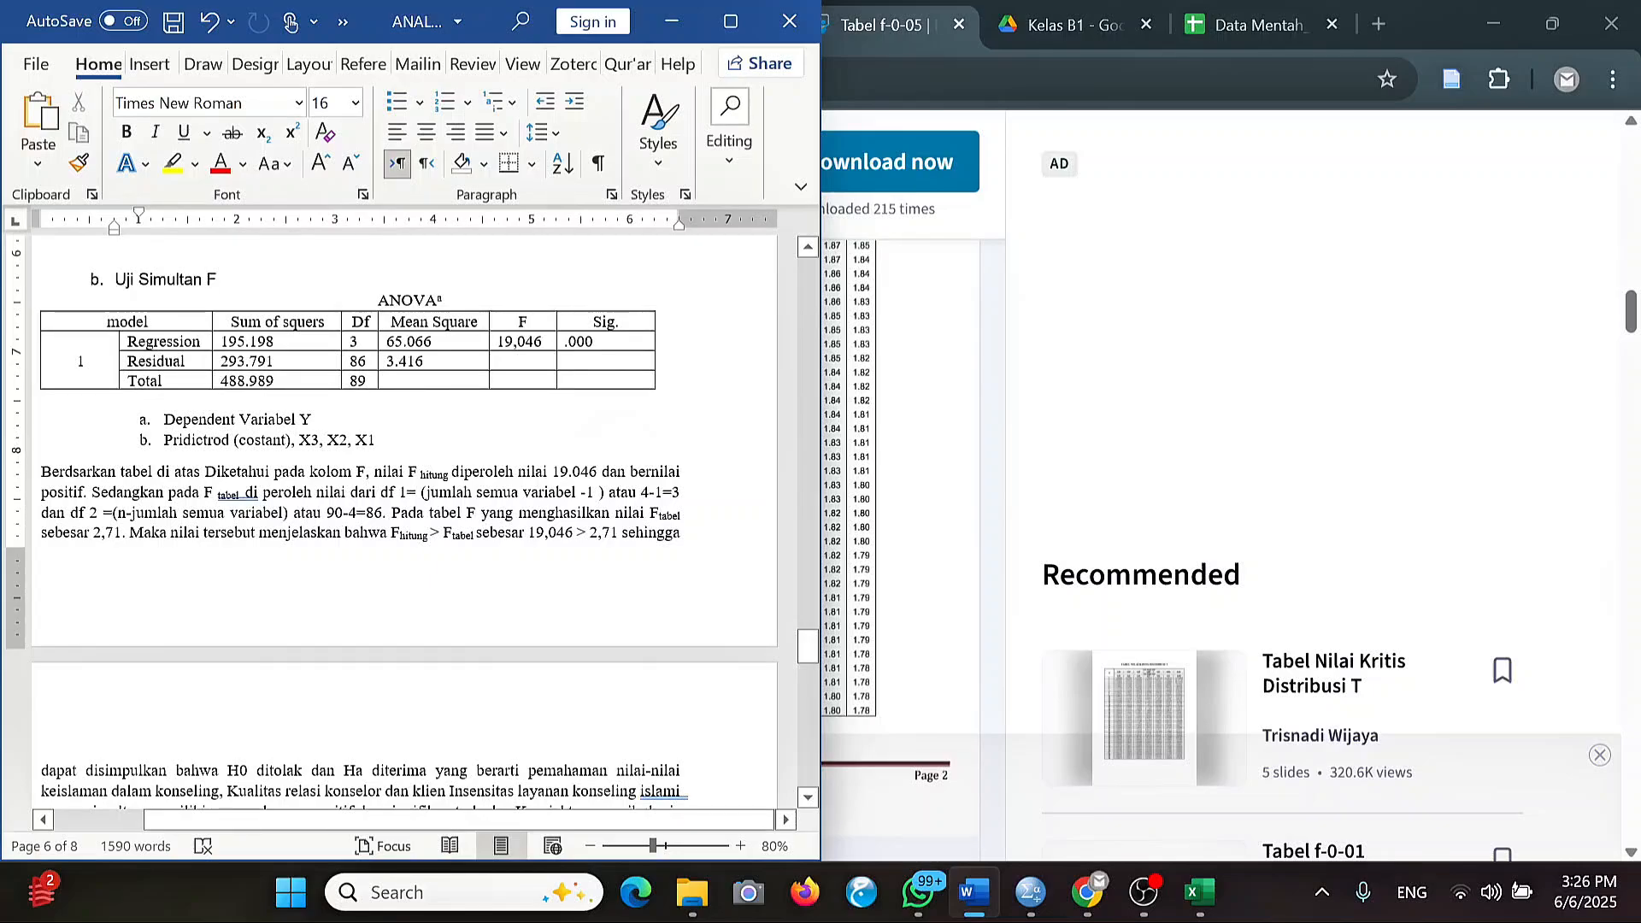
scroll(404, 525, down, 3)
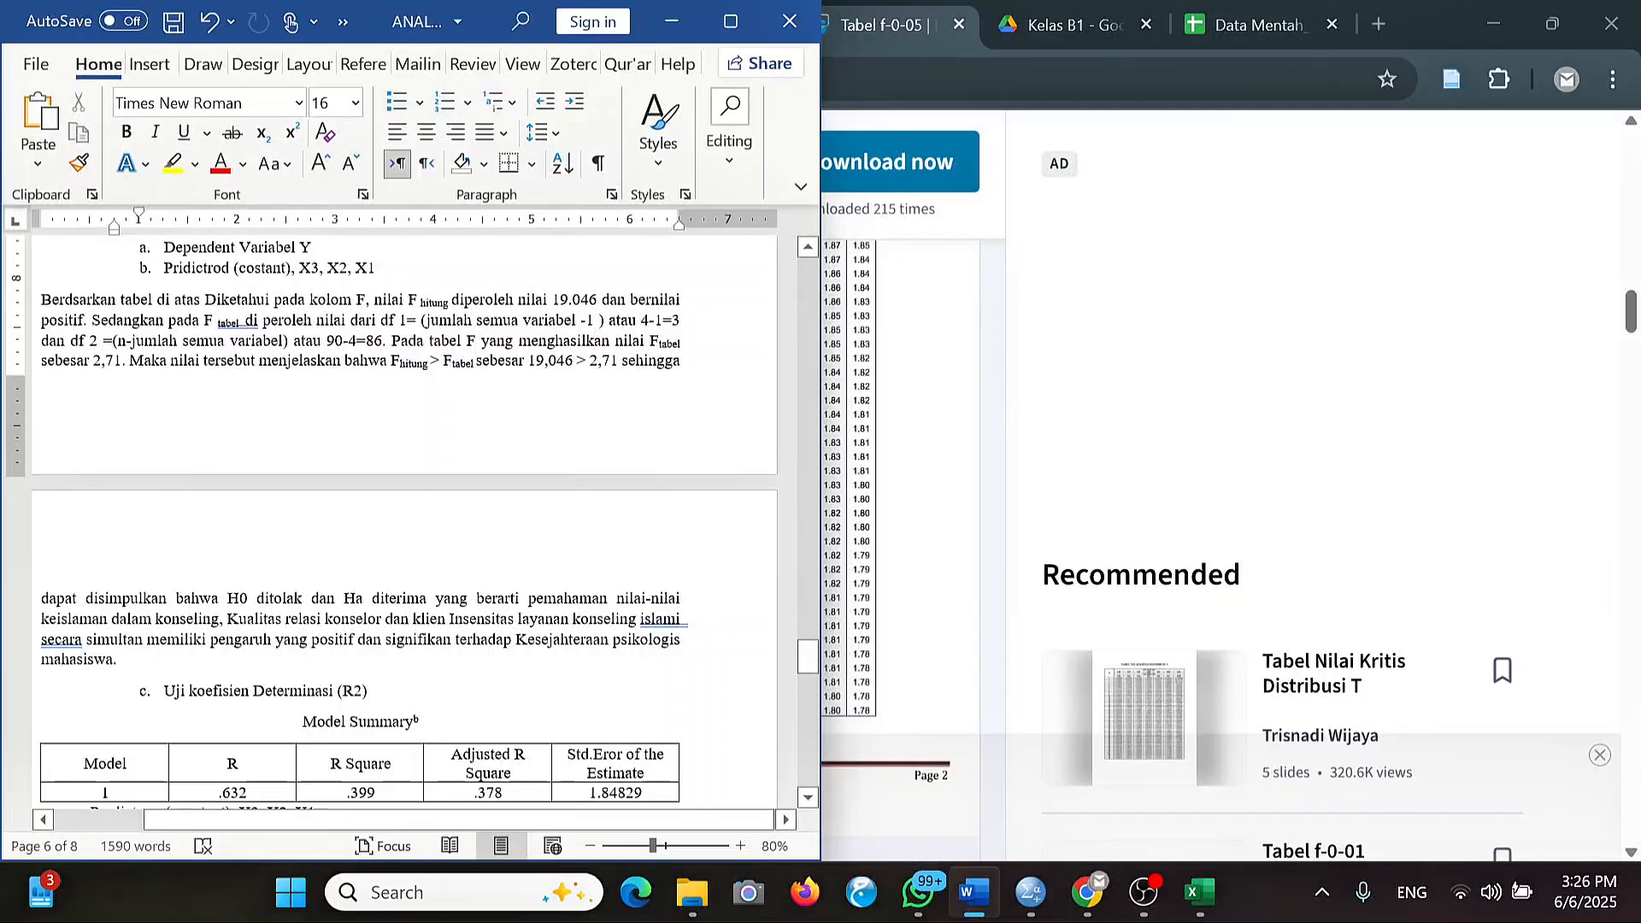
scroll(410, 522, down, 1)
scroll(410, 522, down, 3)
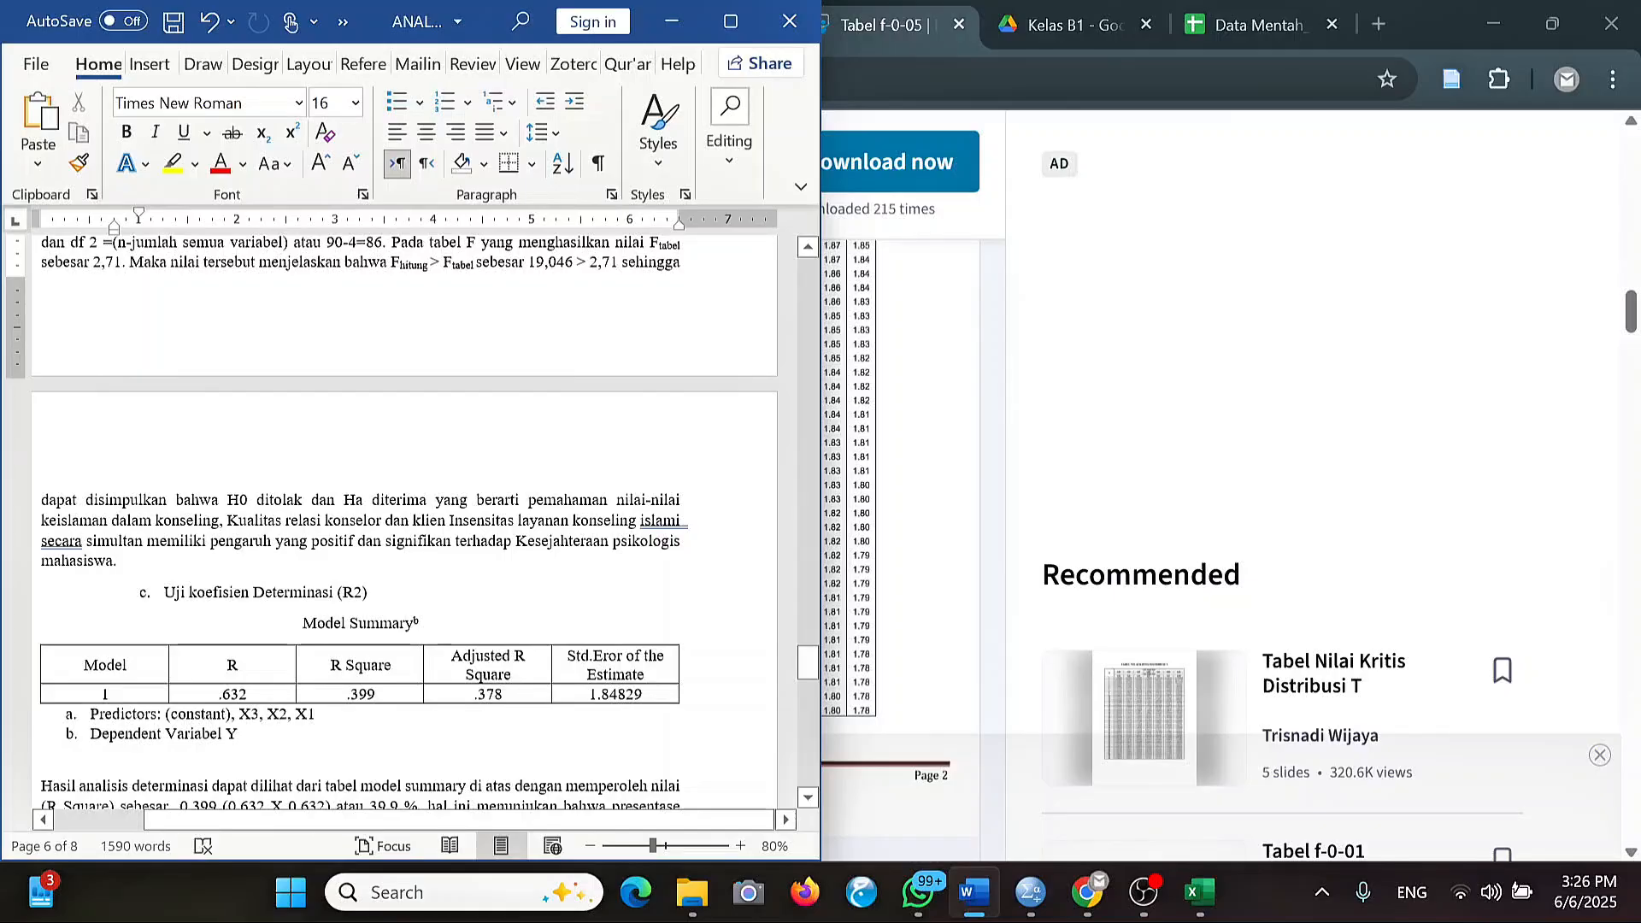
Read the report's Uji koefisien Determinasi (R2) section, including the Model Summary table and the R Square interpretation.
scroll(410, 522, down, 3)
scroll(410, 521, up, 2)
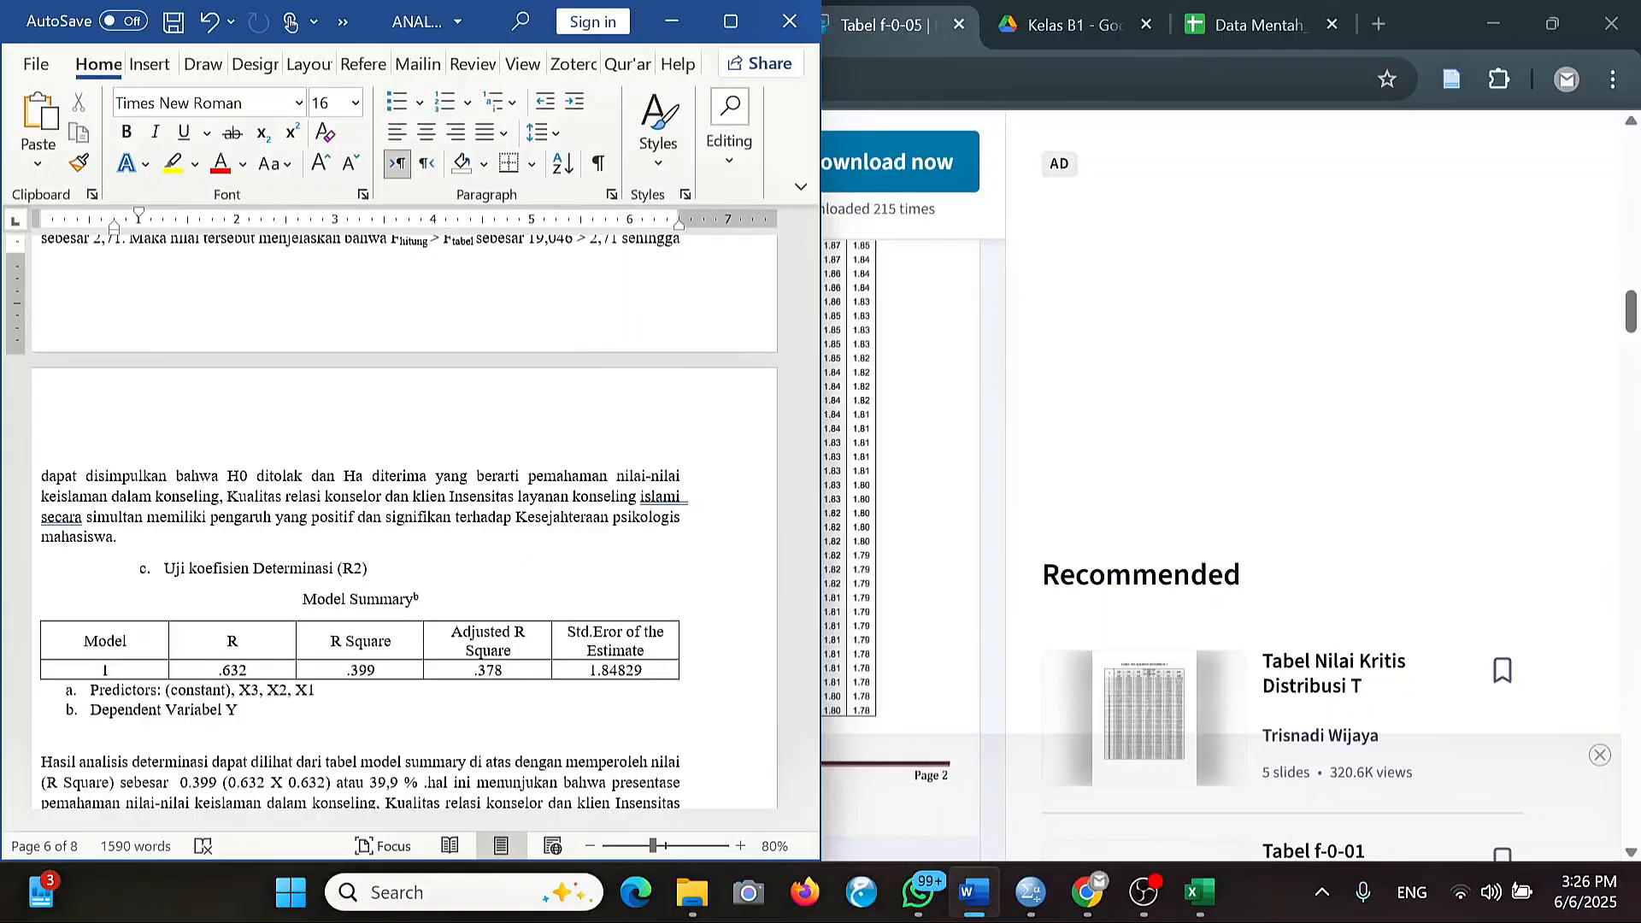
scroll(405, 523, up, 5)
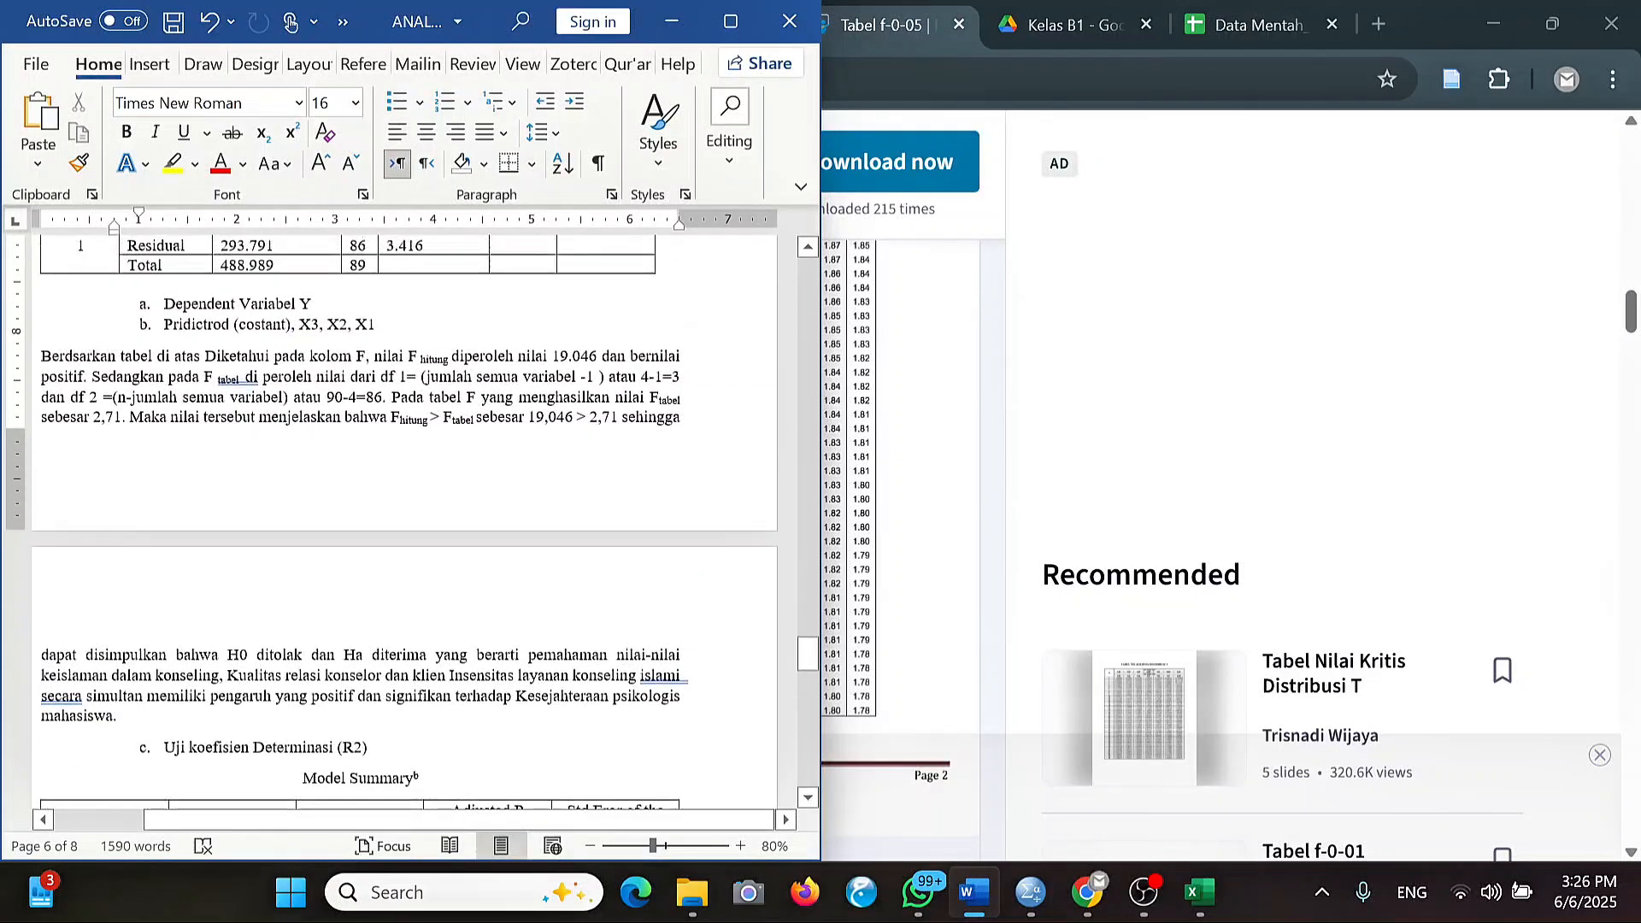
scroll(405, 478, down, 8)
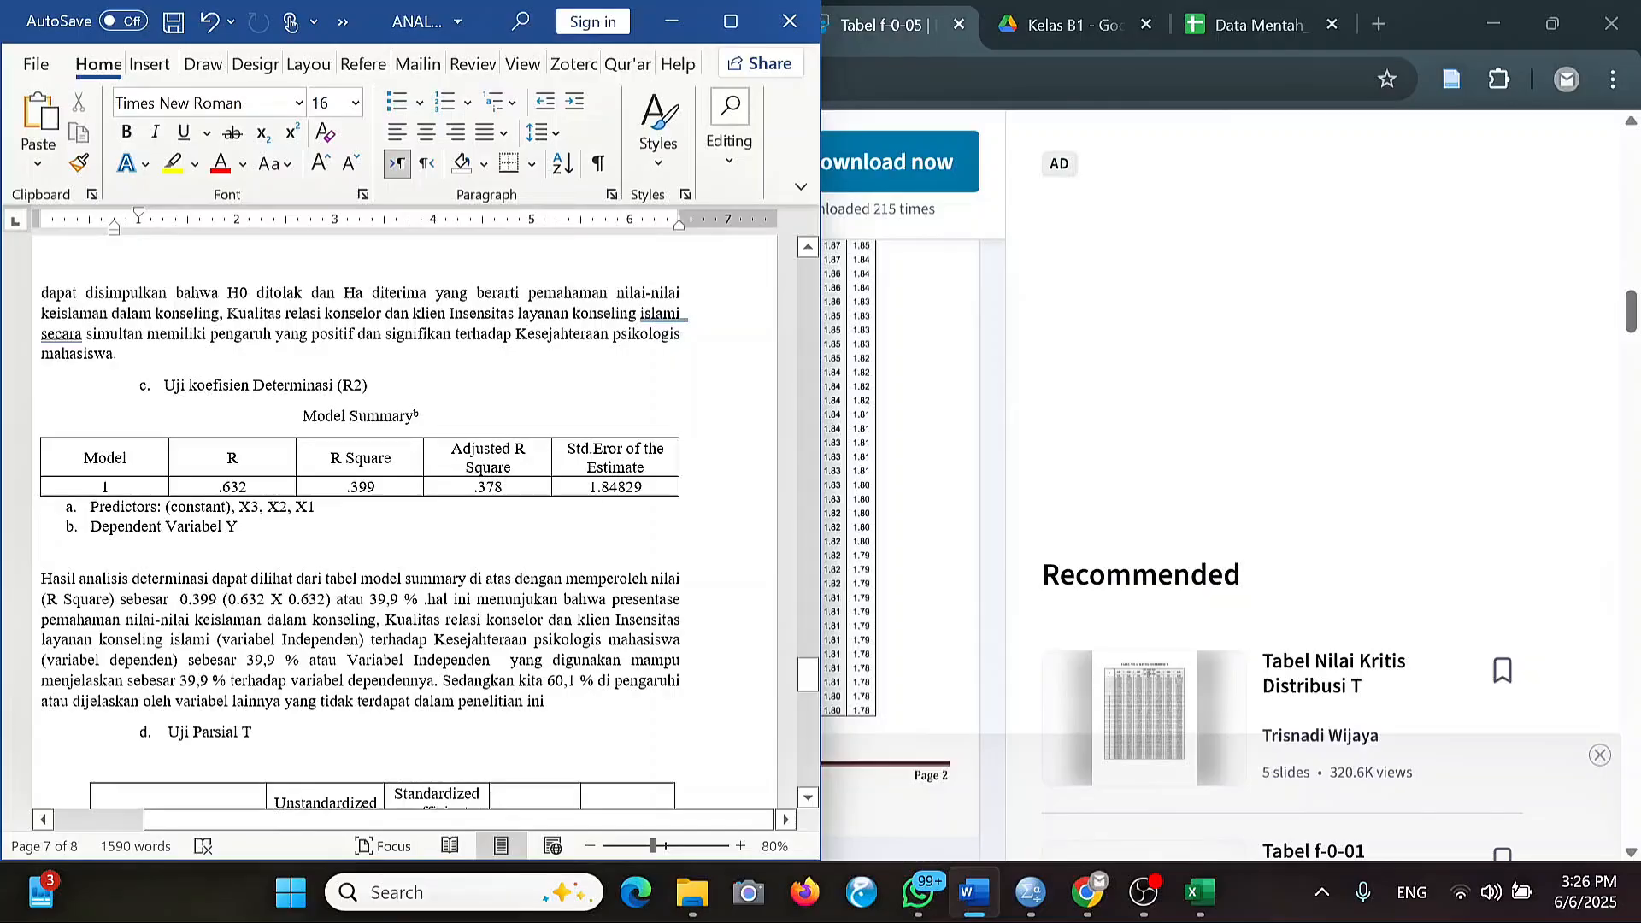
scroll(405, 547, up, 2)
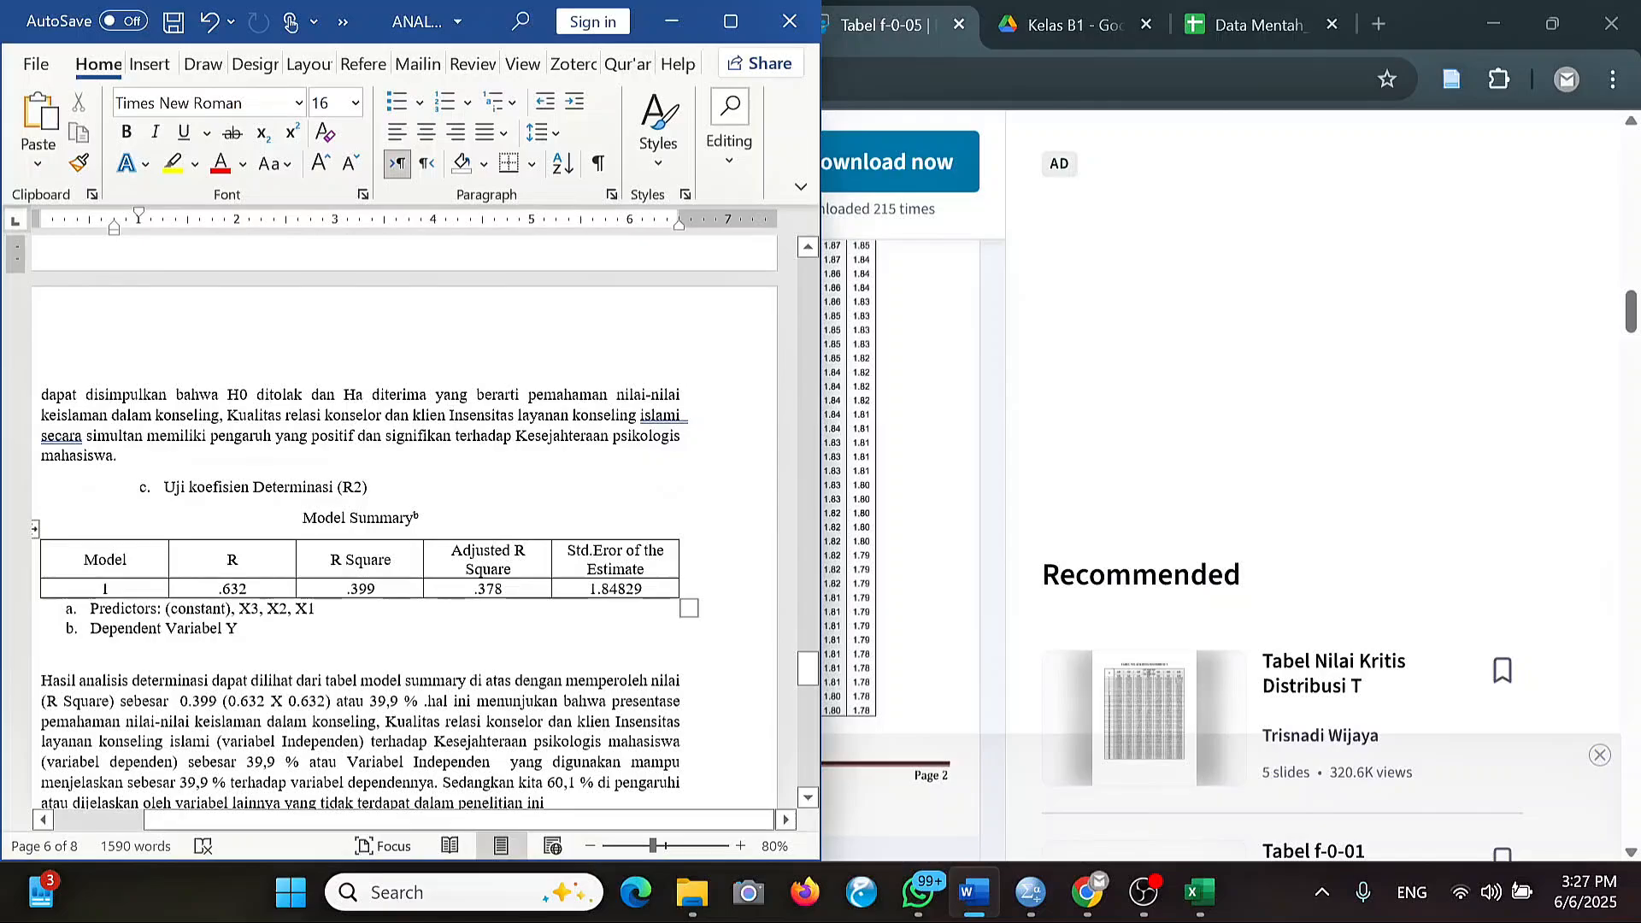
scroll(410, 521, up, 3)
scroll(410, 521, down, 1)
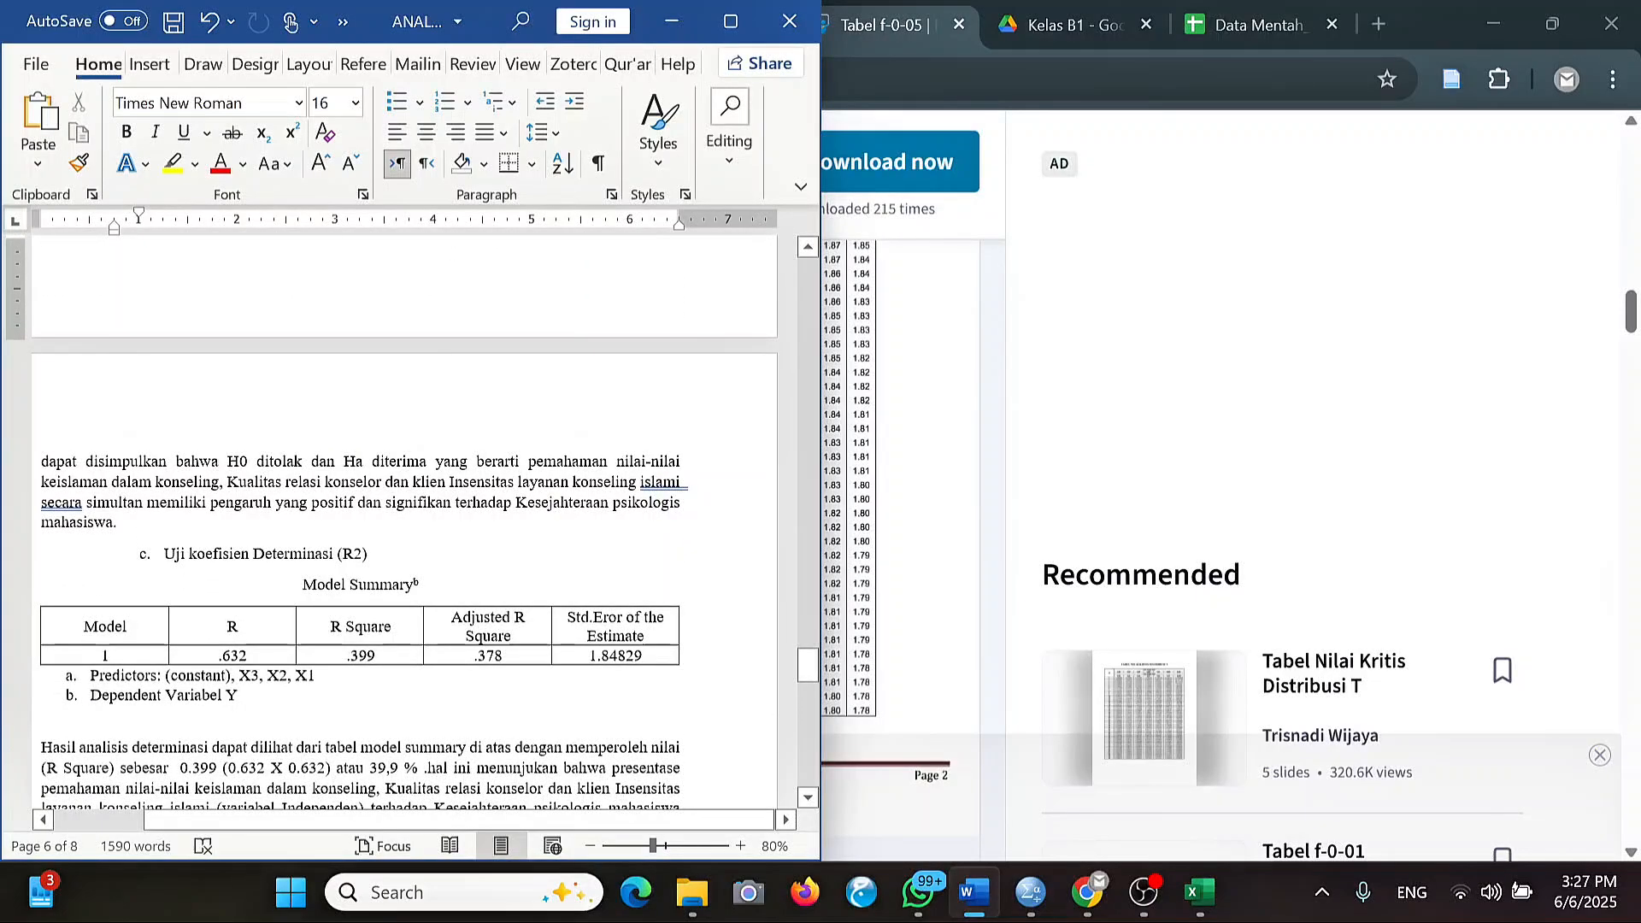
scroll(410, 522, down, 1)
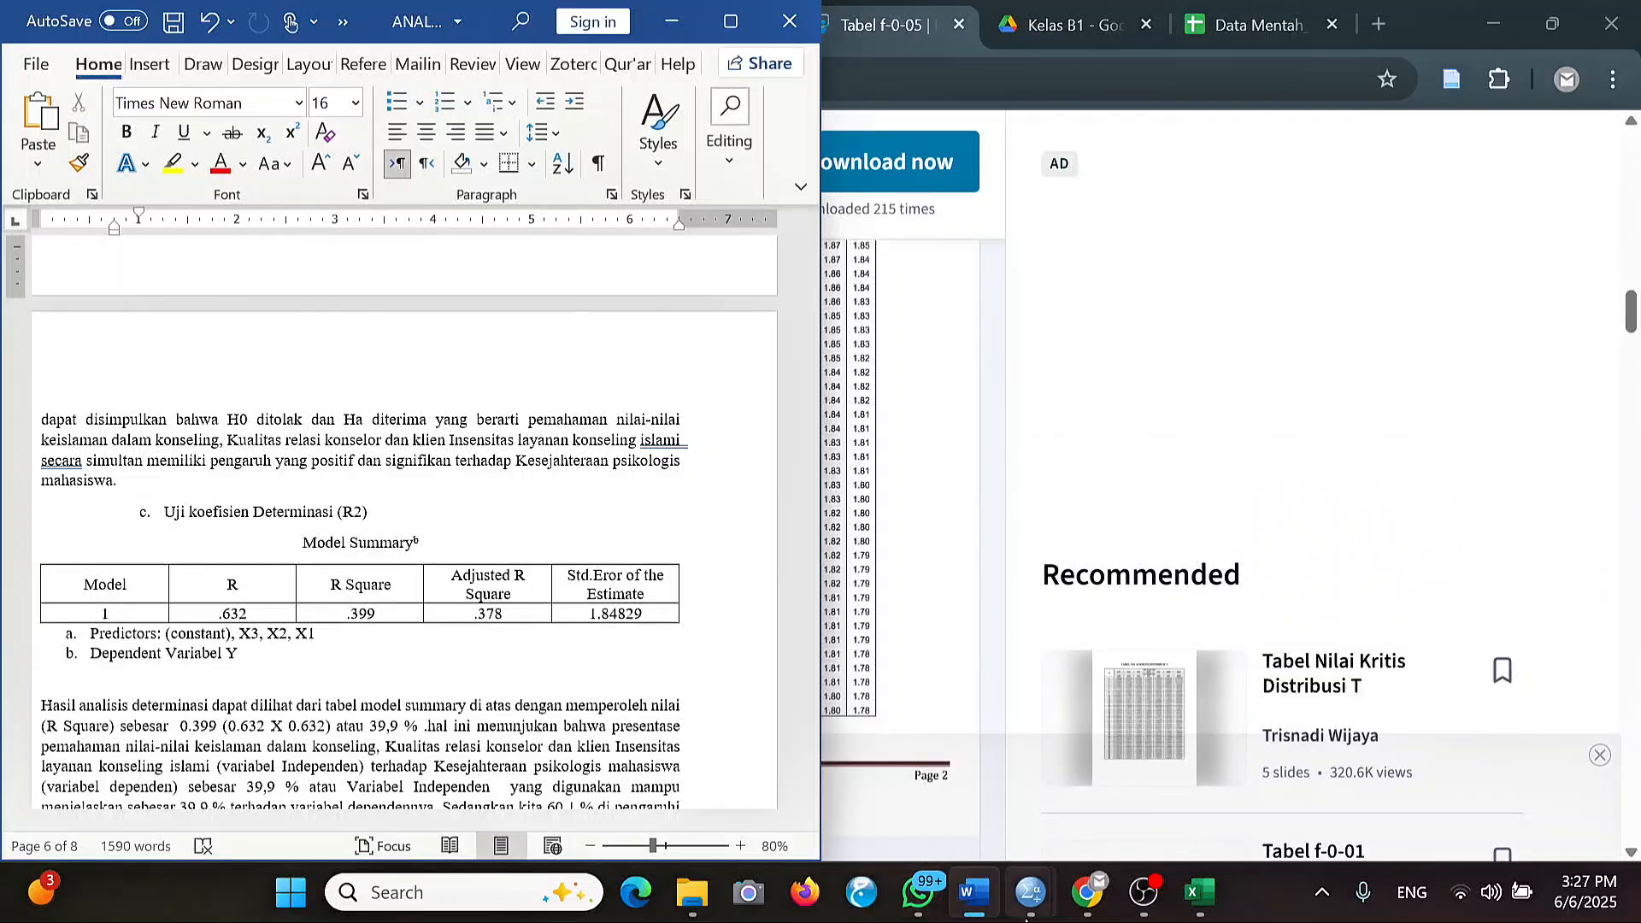
Switch to the SPSS output and compare its Model Summary table with the one in the Word report.
mouse_move(1029, 891)
click(1265, 802)
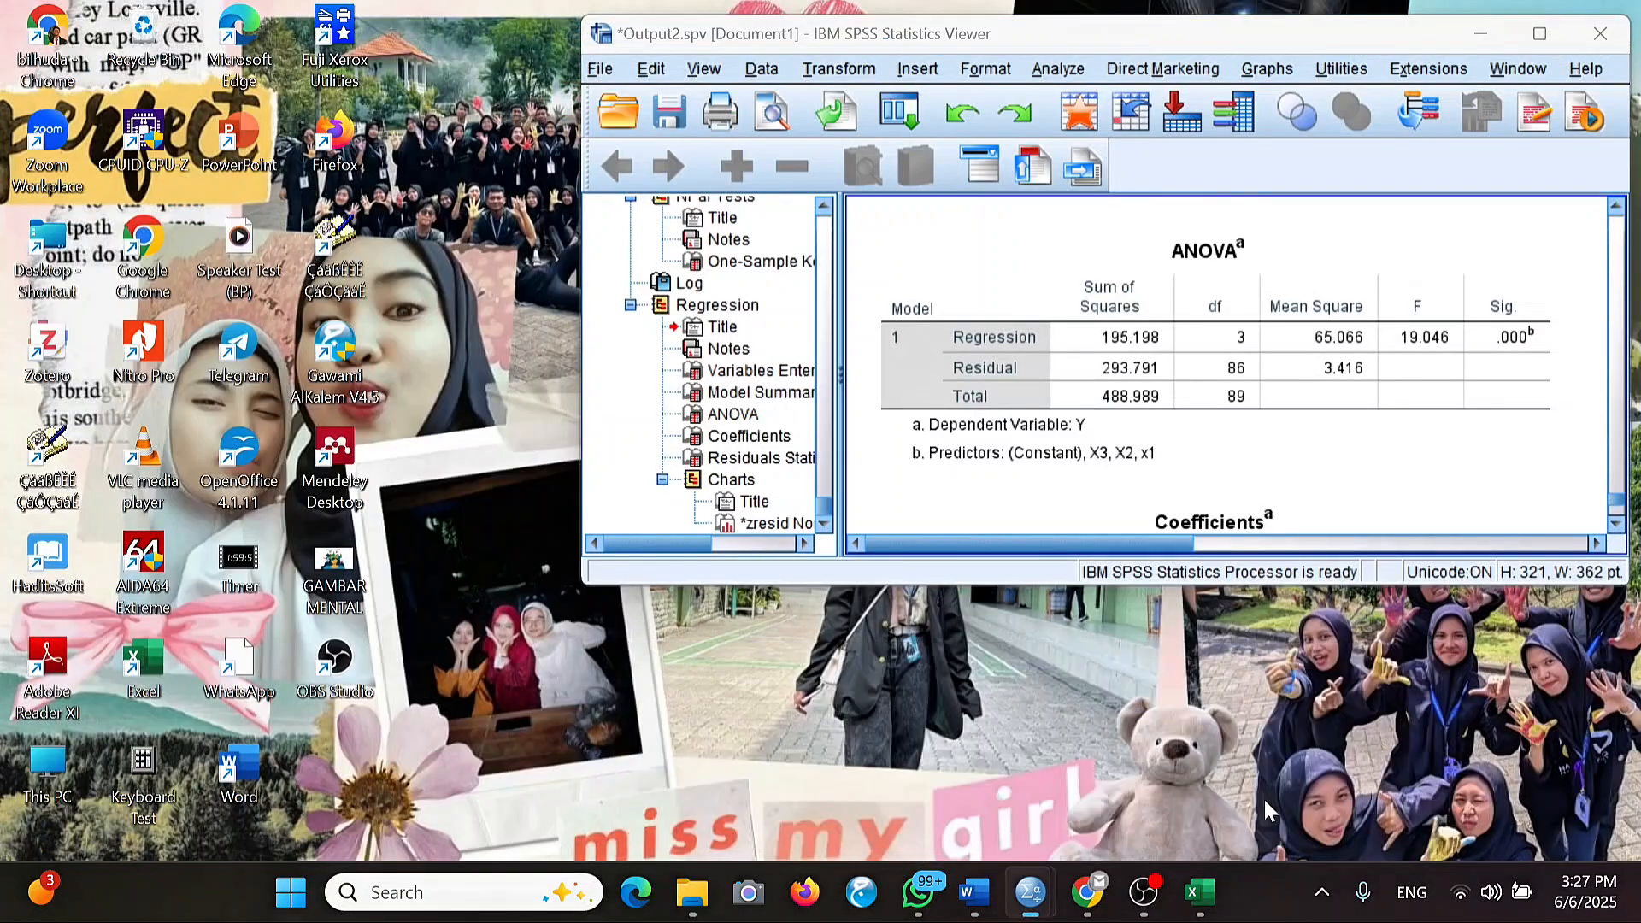
scroll(1132, 445, down, 3)
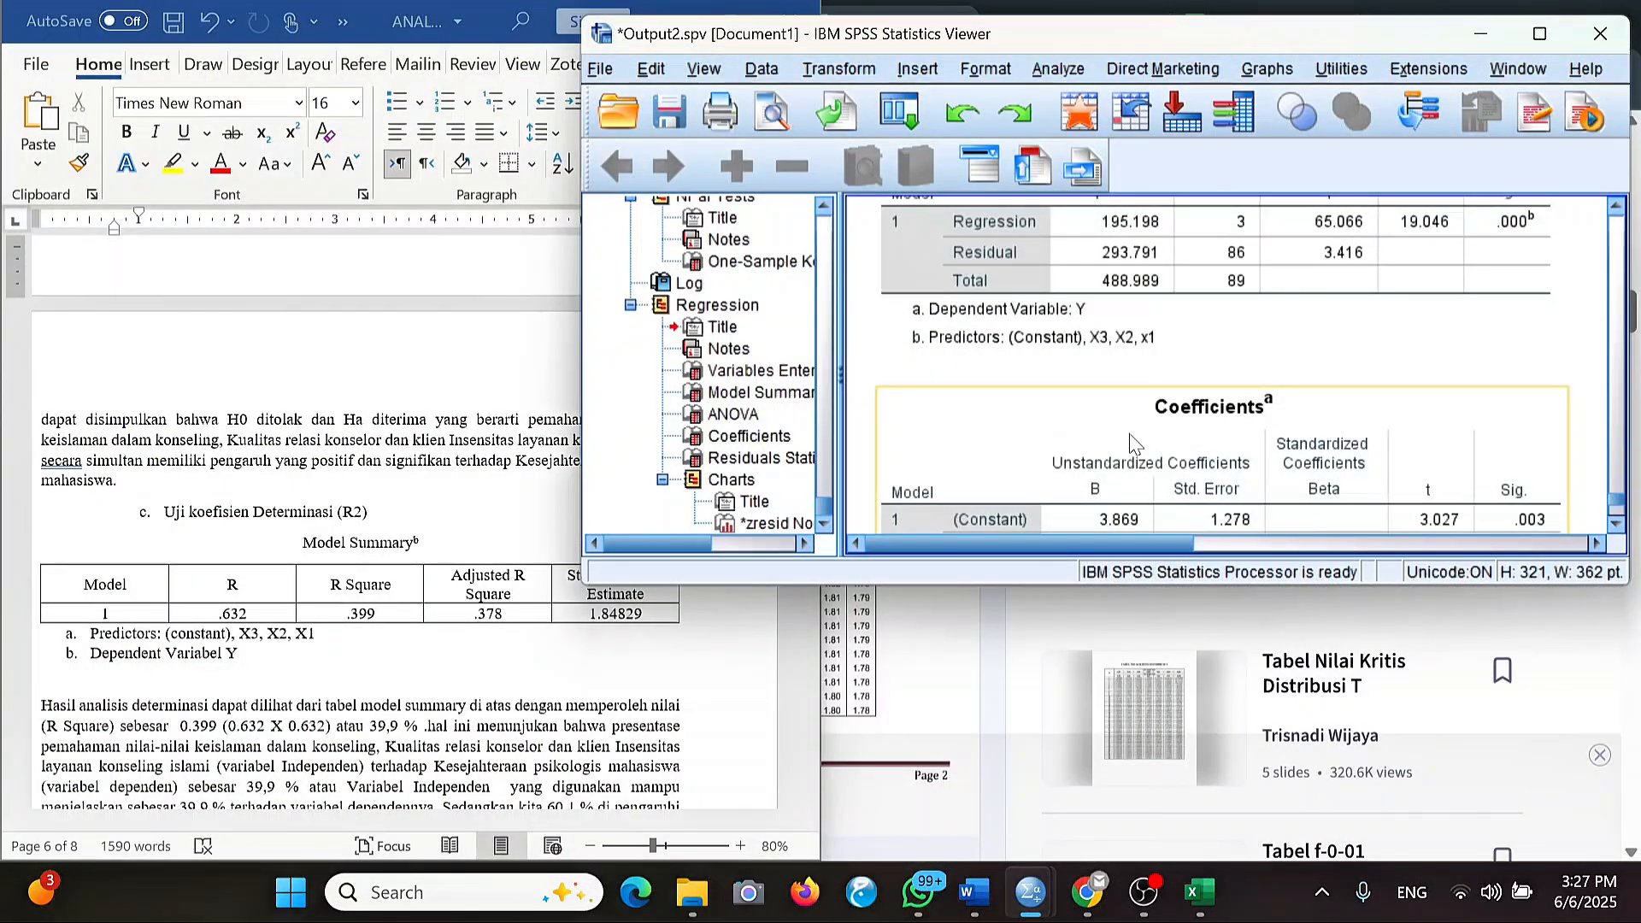
scroll(1132, 445, up, 3)
scroll(1129, 436, up, 12)
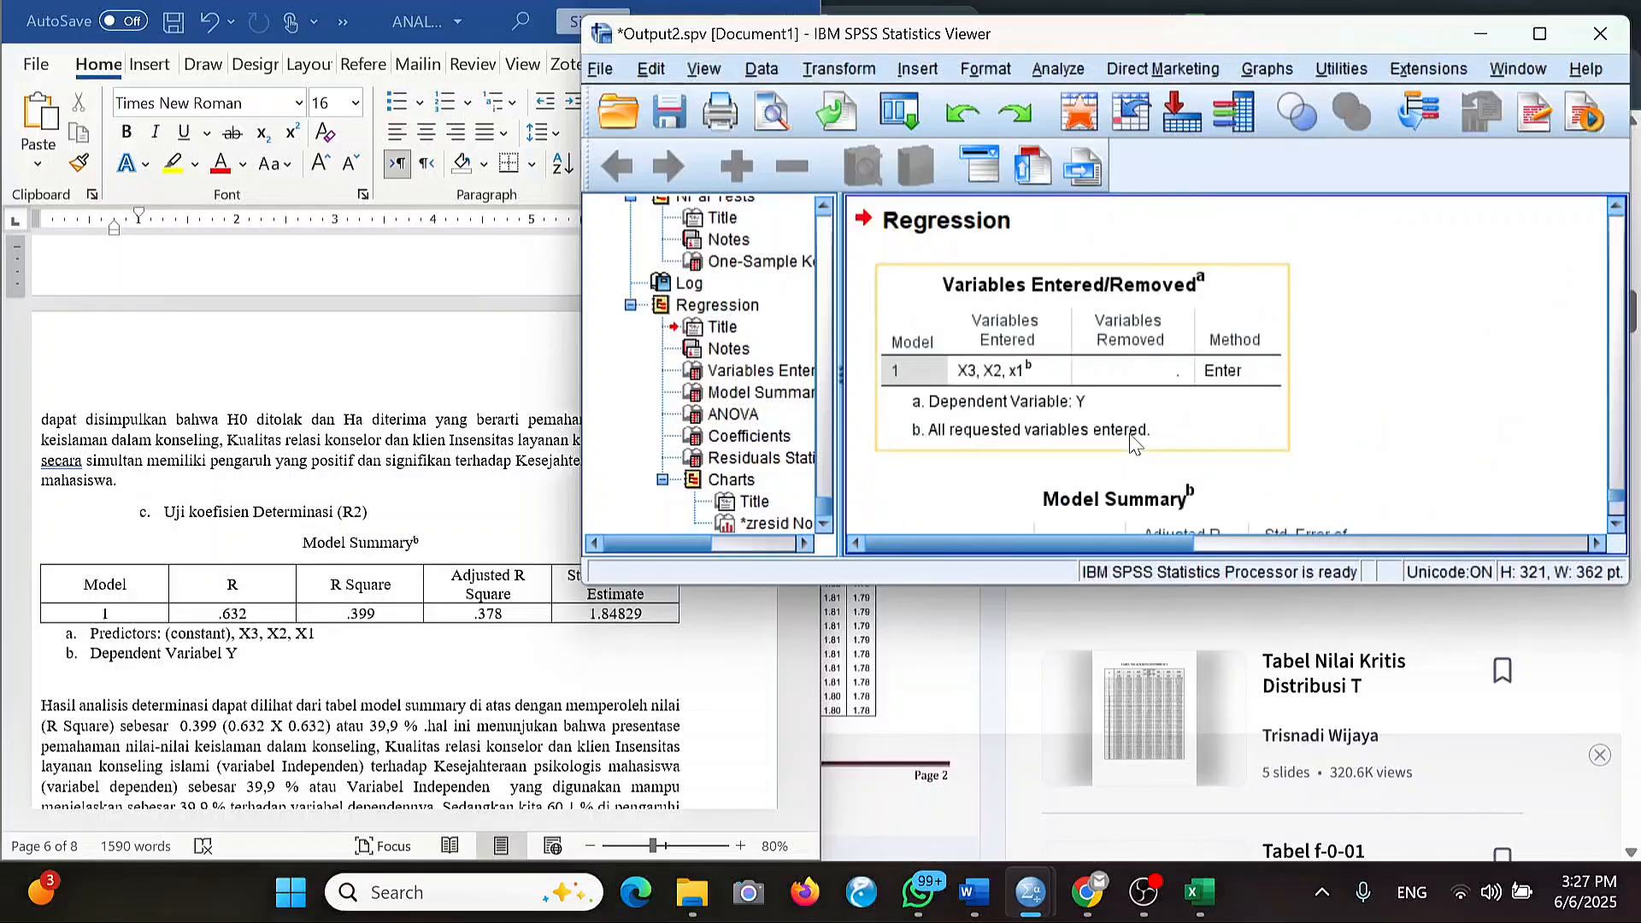
scroll(1130, 436, down, 3)
scroll(1129, 433, down, 5)
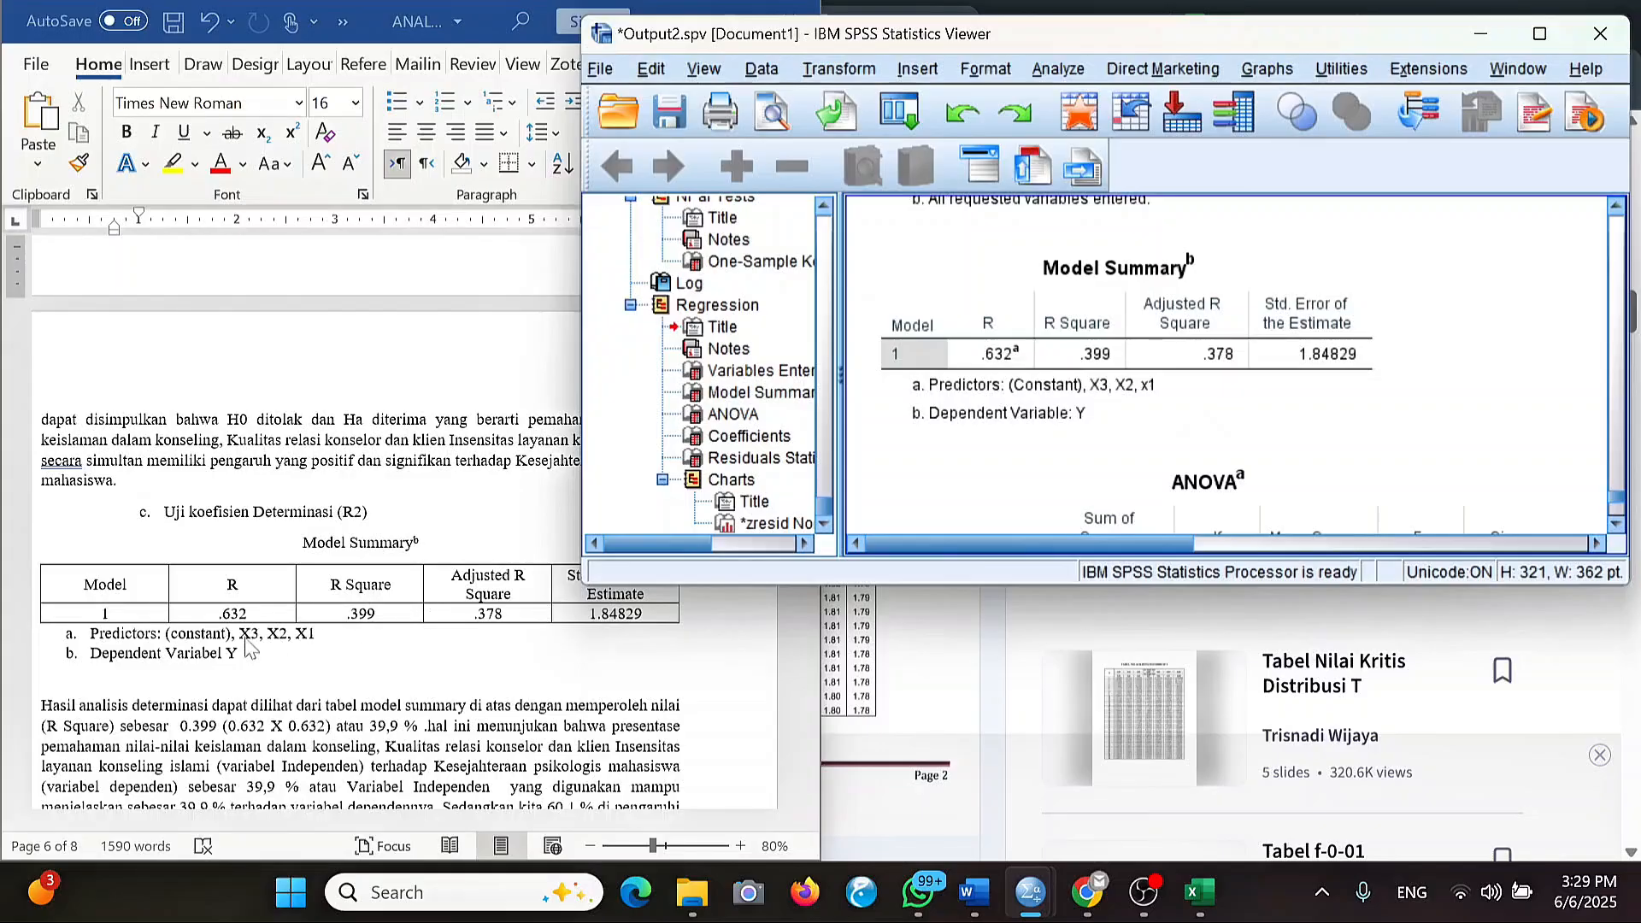
Return to the Word report and read the paragraph interpreting R Square below the Model Summary table.
scroll(295, 701, down, 3)
click(360, 706)
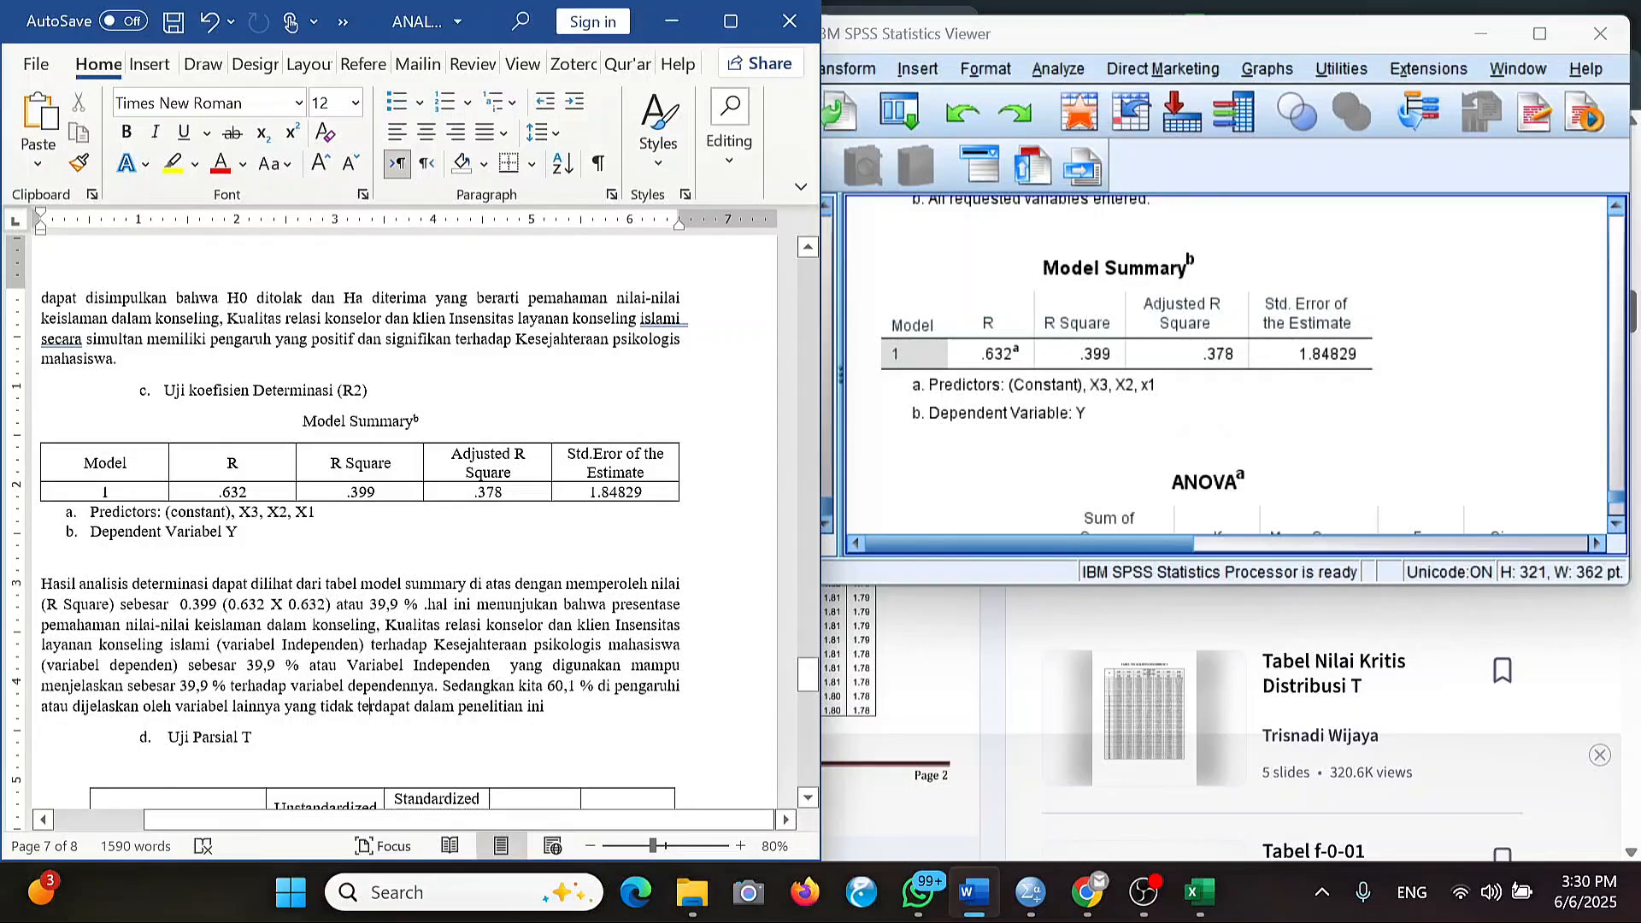
scroll(359, 513, down, 1)
scroll(369, 705, down, 1)
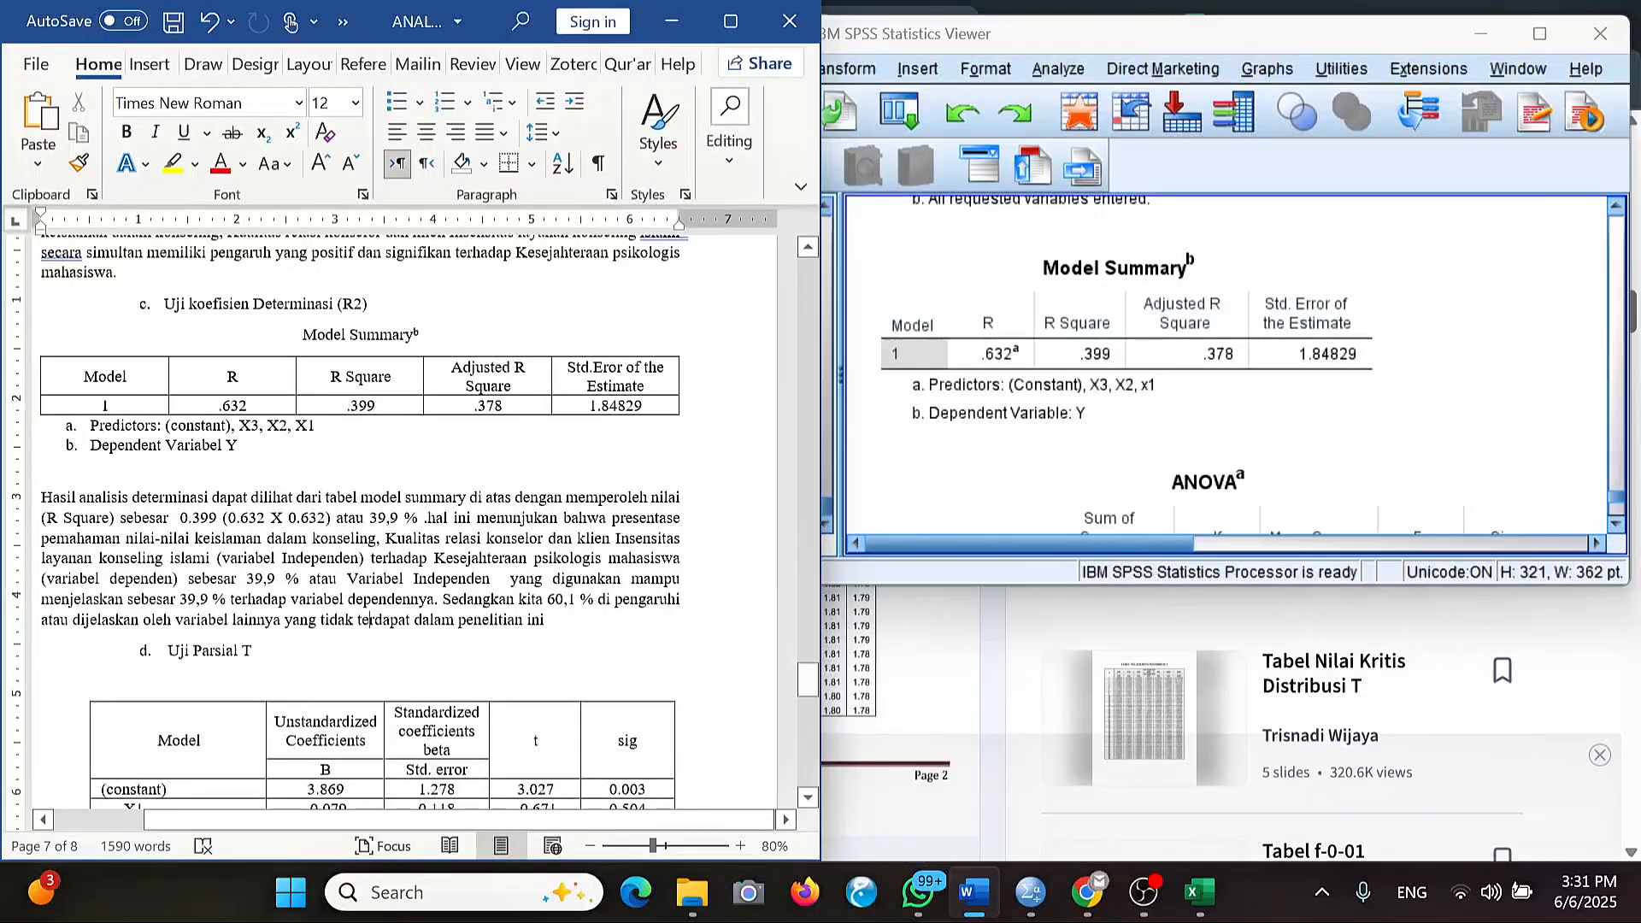
scroll(364, 522, up, 2)
Review the report's Uji Parsial T table and switch to the SPSS output to compare it with the Coefficients table.
scroll(364, 521, down, 5)
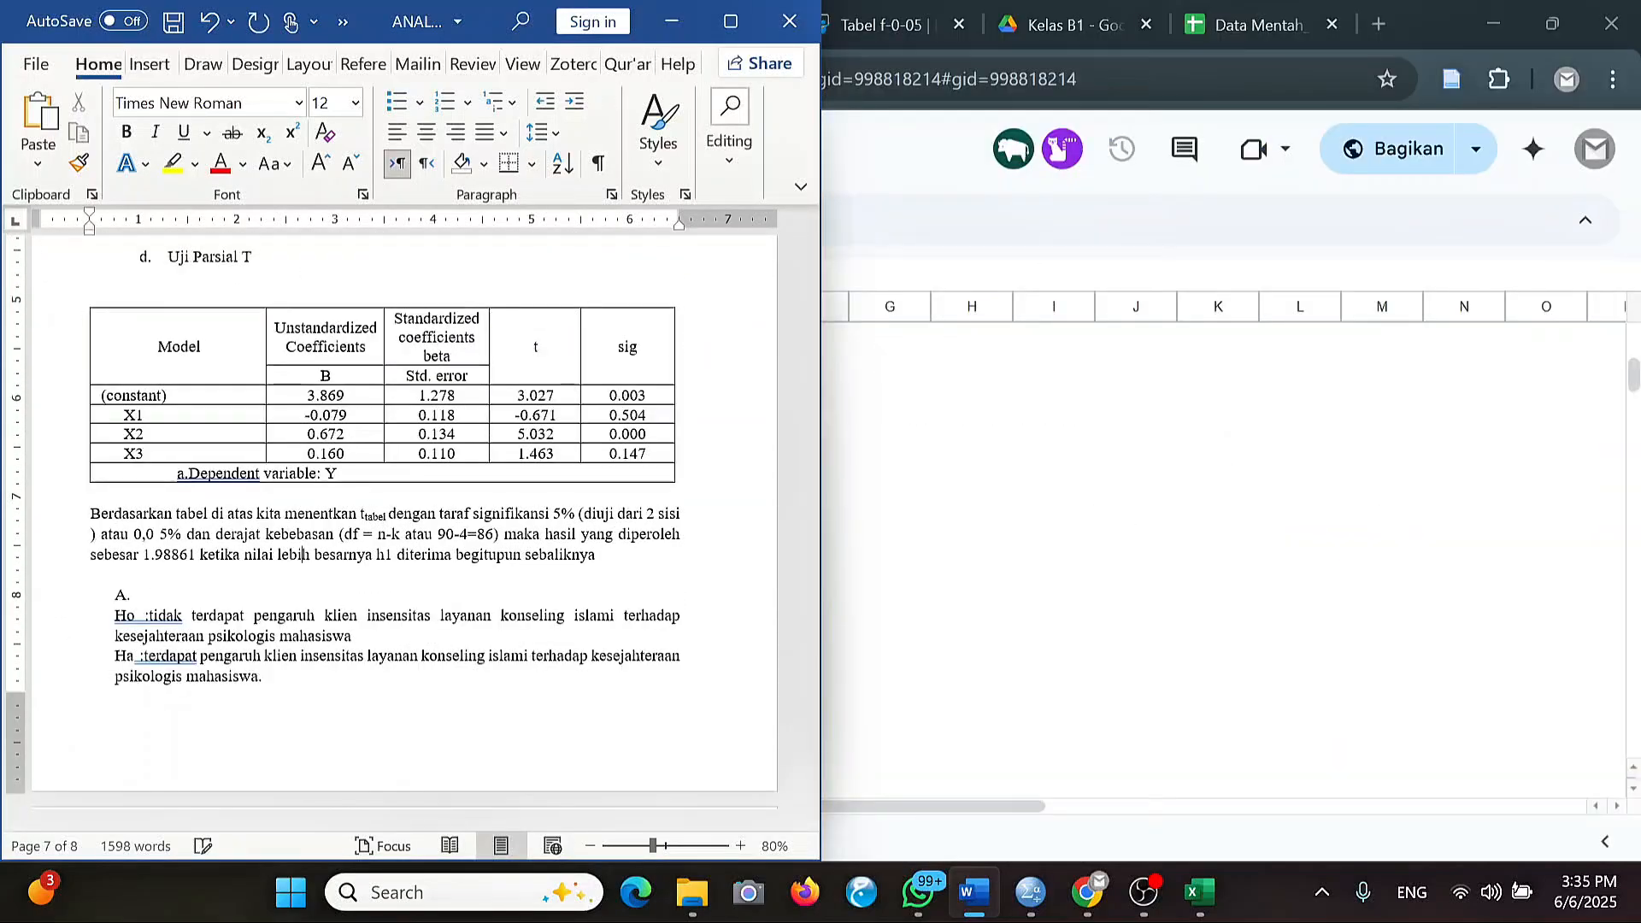
scroll(385, 512, up, 2)
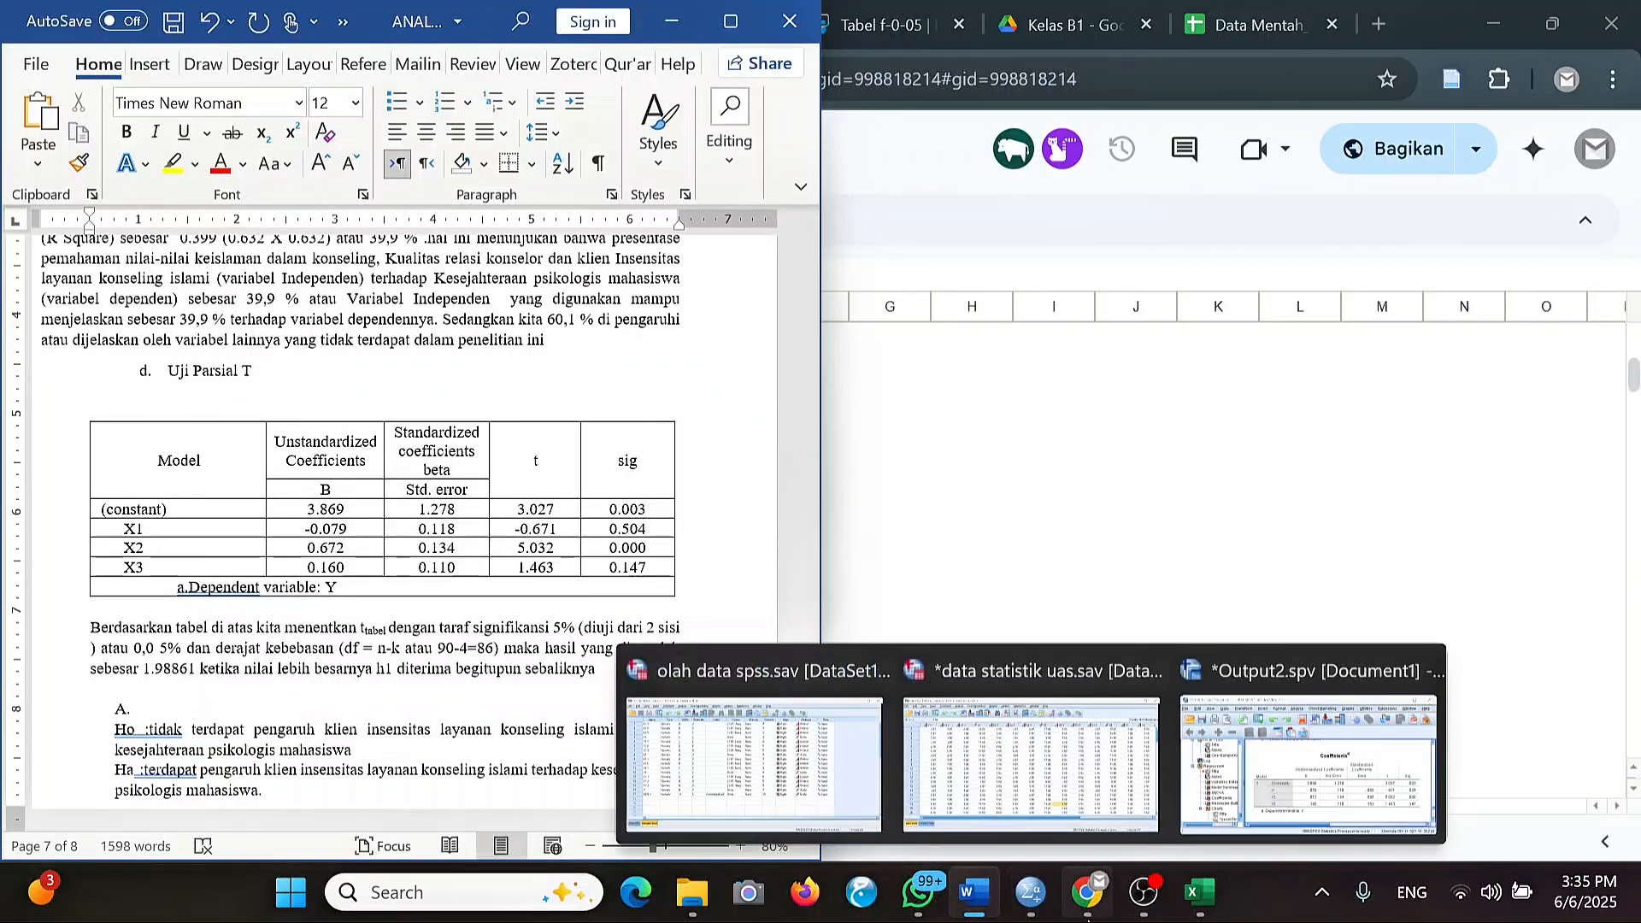
mouse_move(1087, 893)
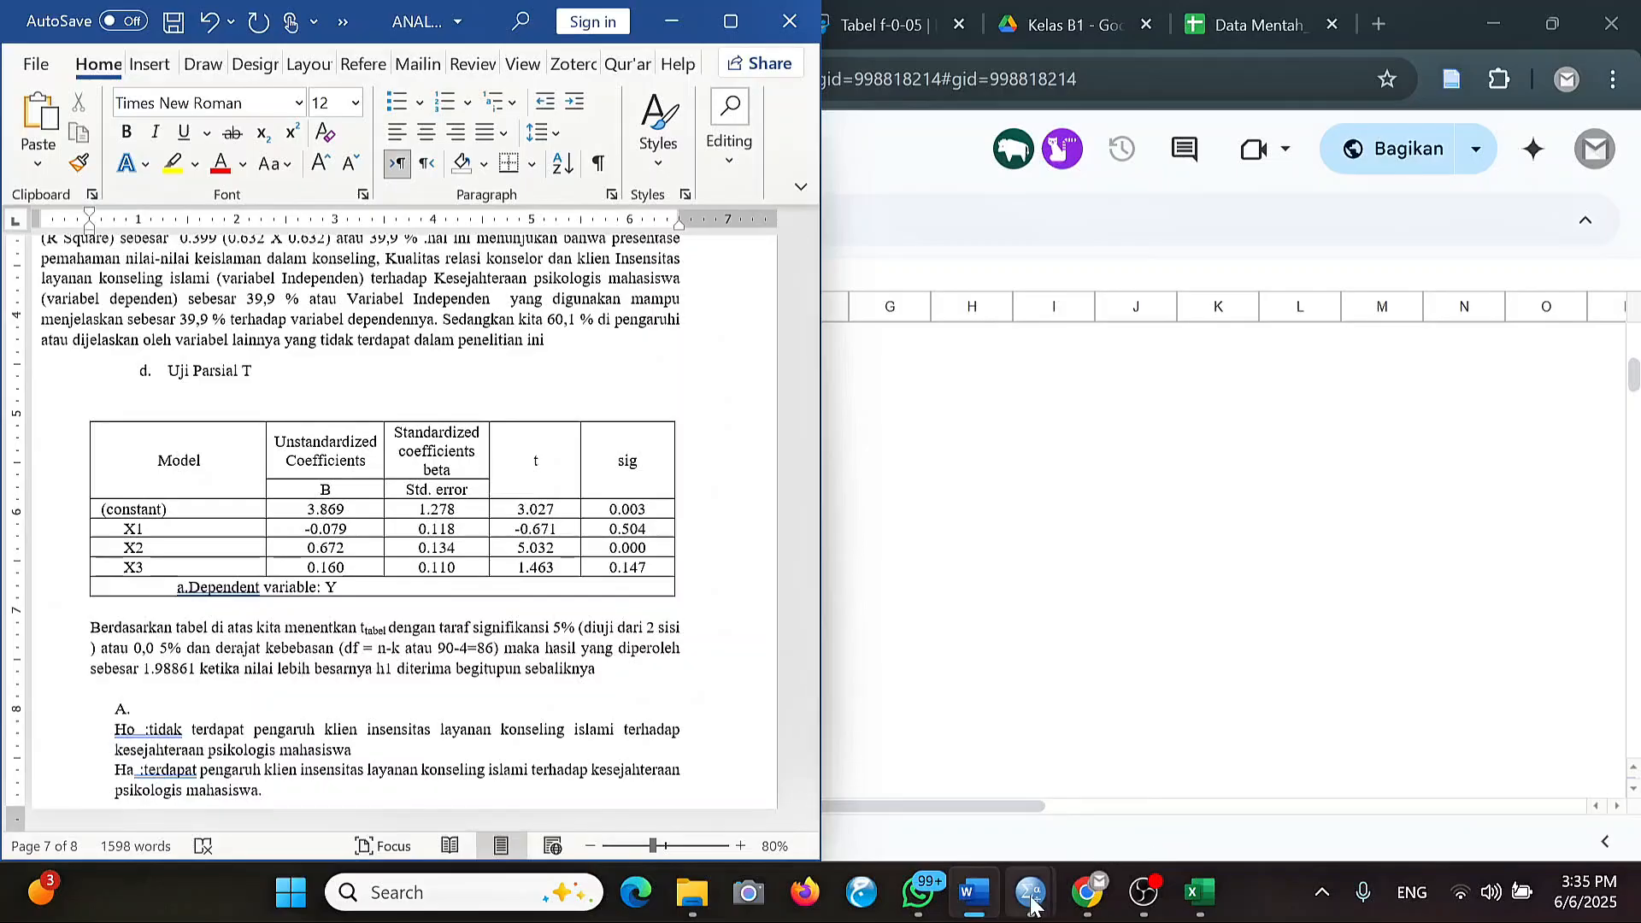
mouse_move(1030, 892)
click(1308, 763)
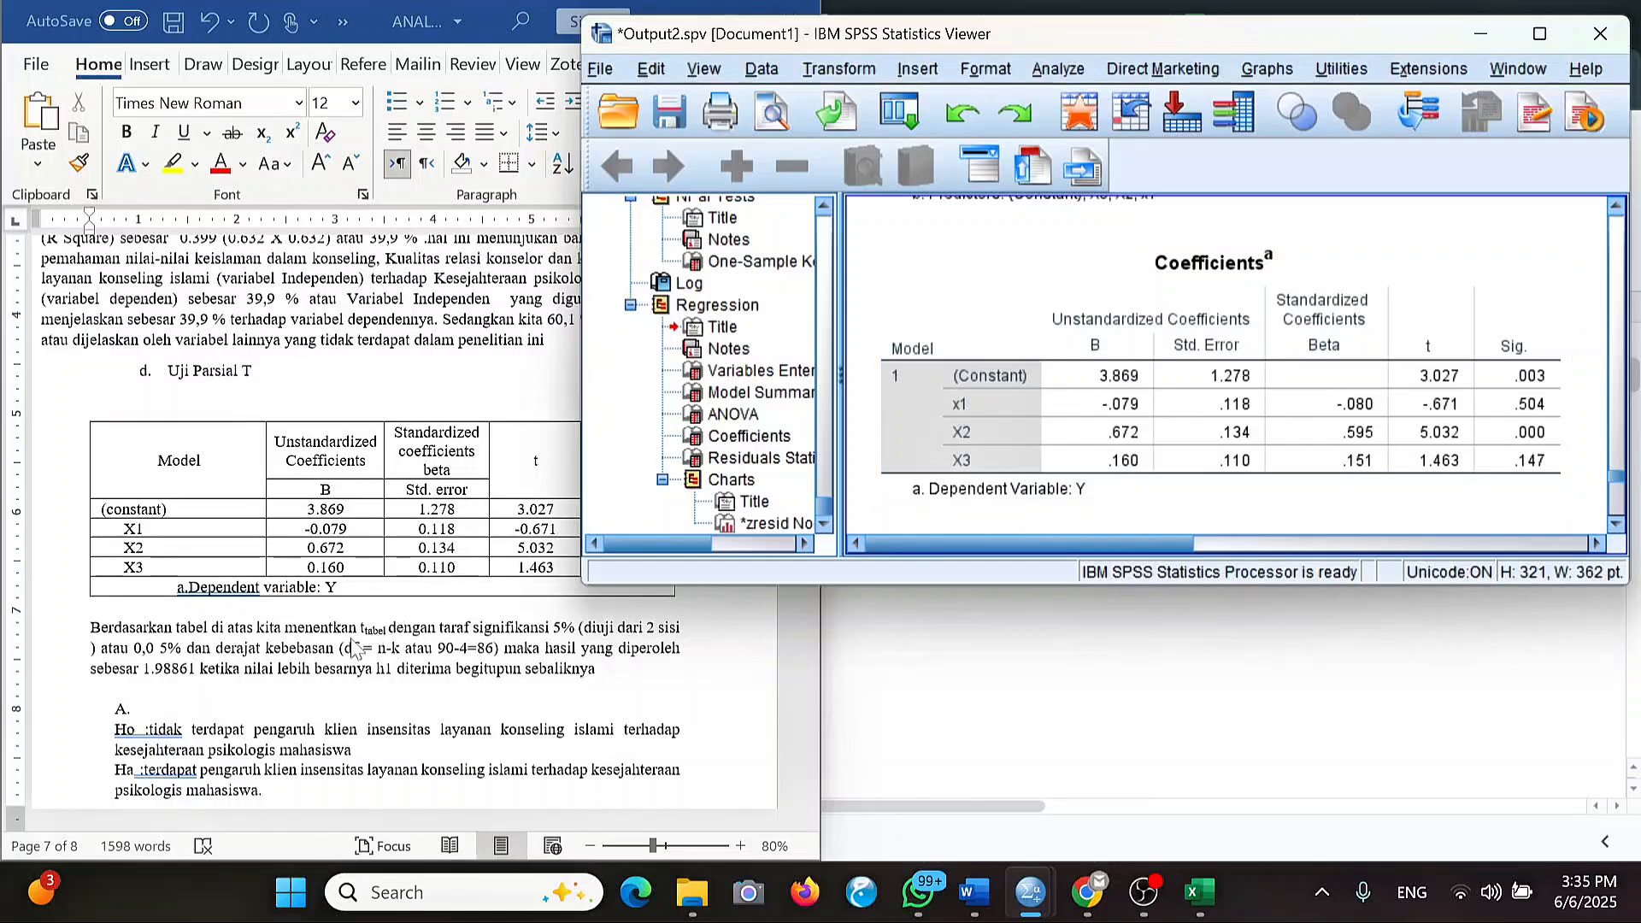
scroll(355, 649, down, 2)
scroll(354, 650, up, 2)
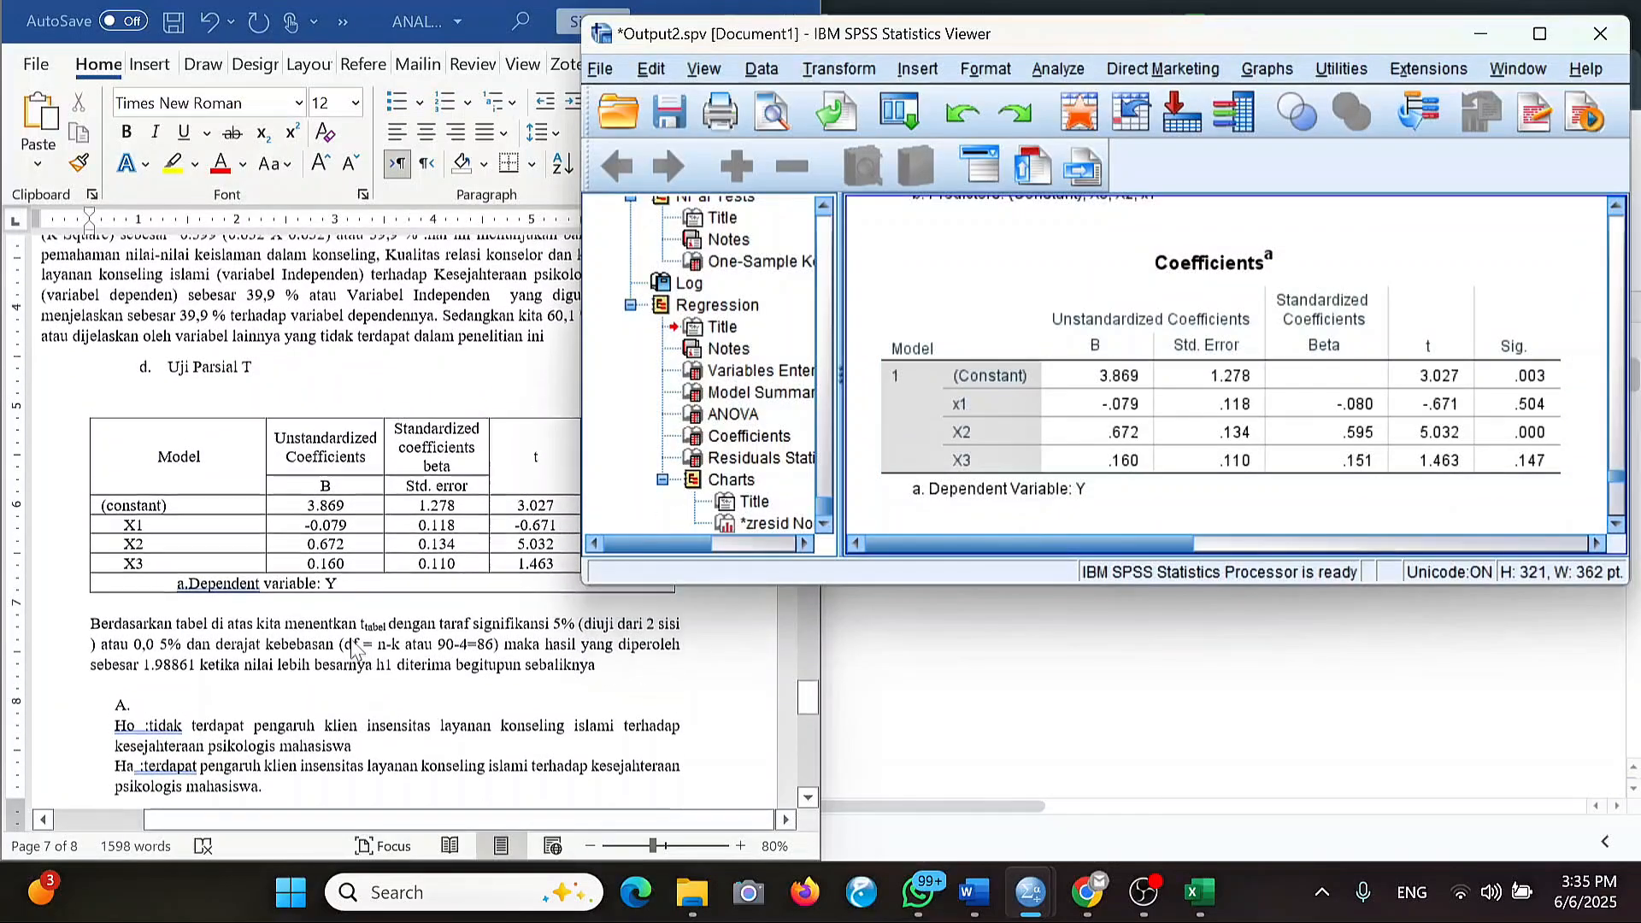
scroll(355, 649, up, 1)
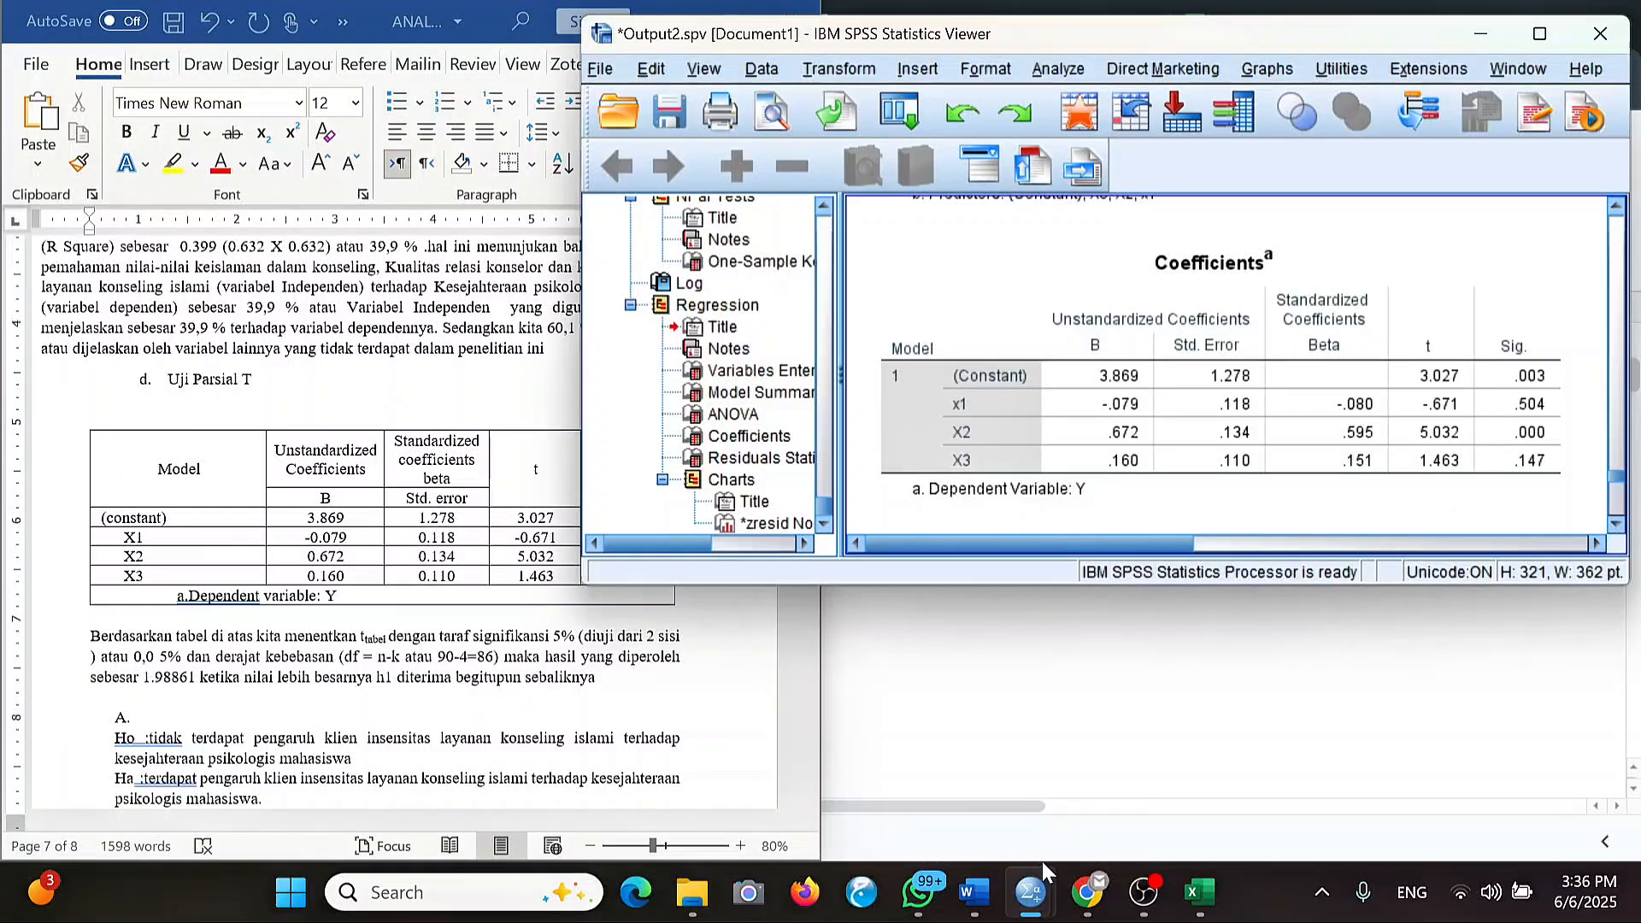
Switch to Chrome and look up the t table value for DF 86 at the 0.05 level in the r dan t tabel spreadsheet.
mouse_move(1098, 904)
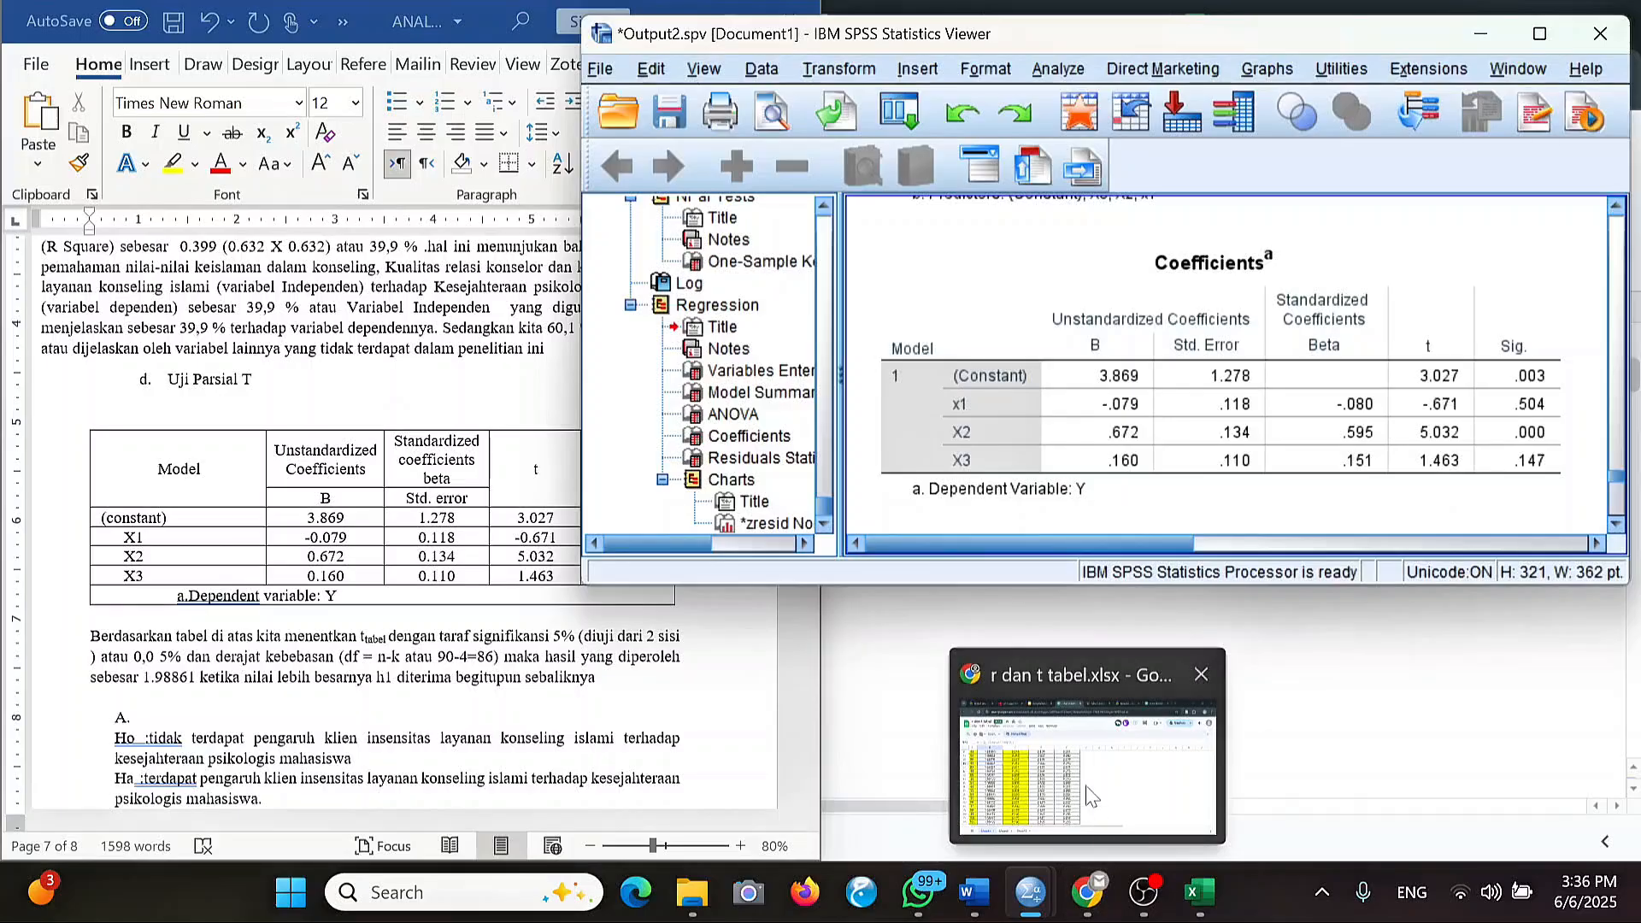
click(1071, 726)
scroll(460, 602, up, 20)
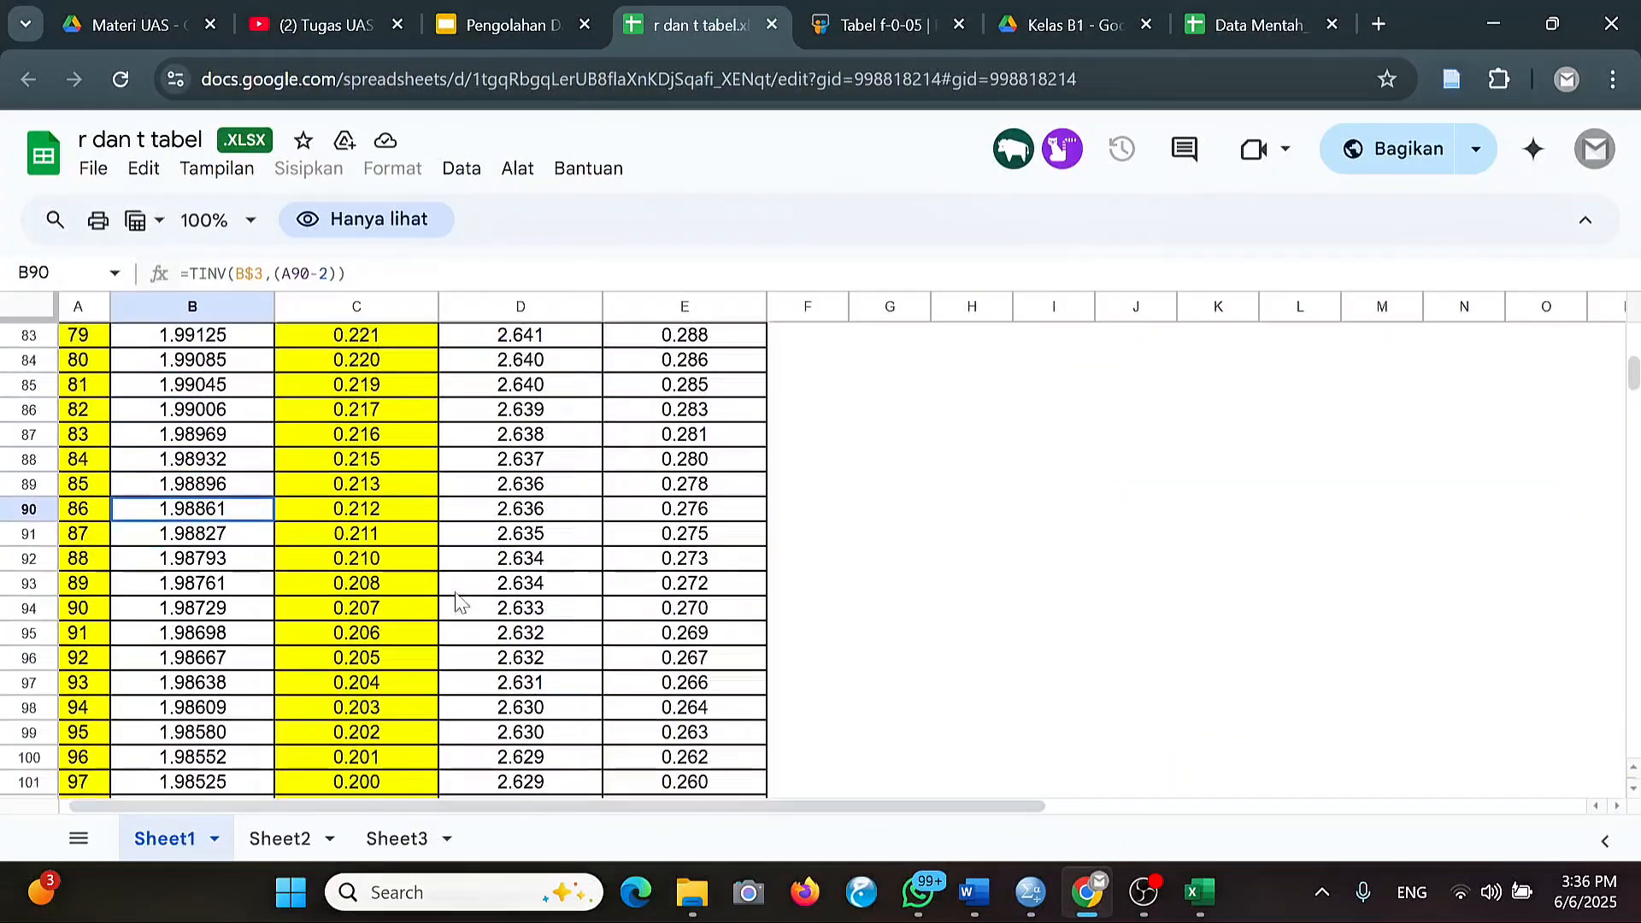
scroll(460, 603, up, 3)
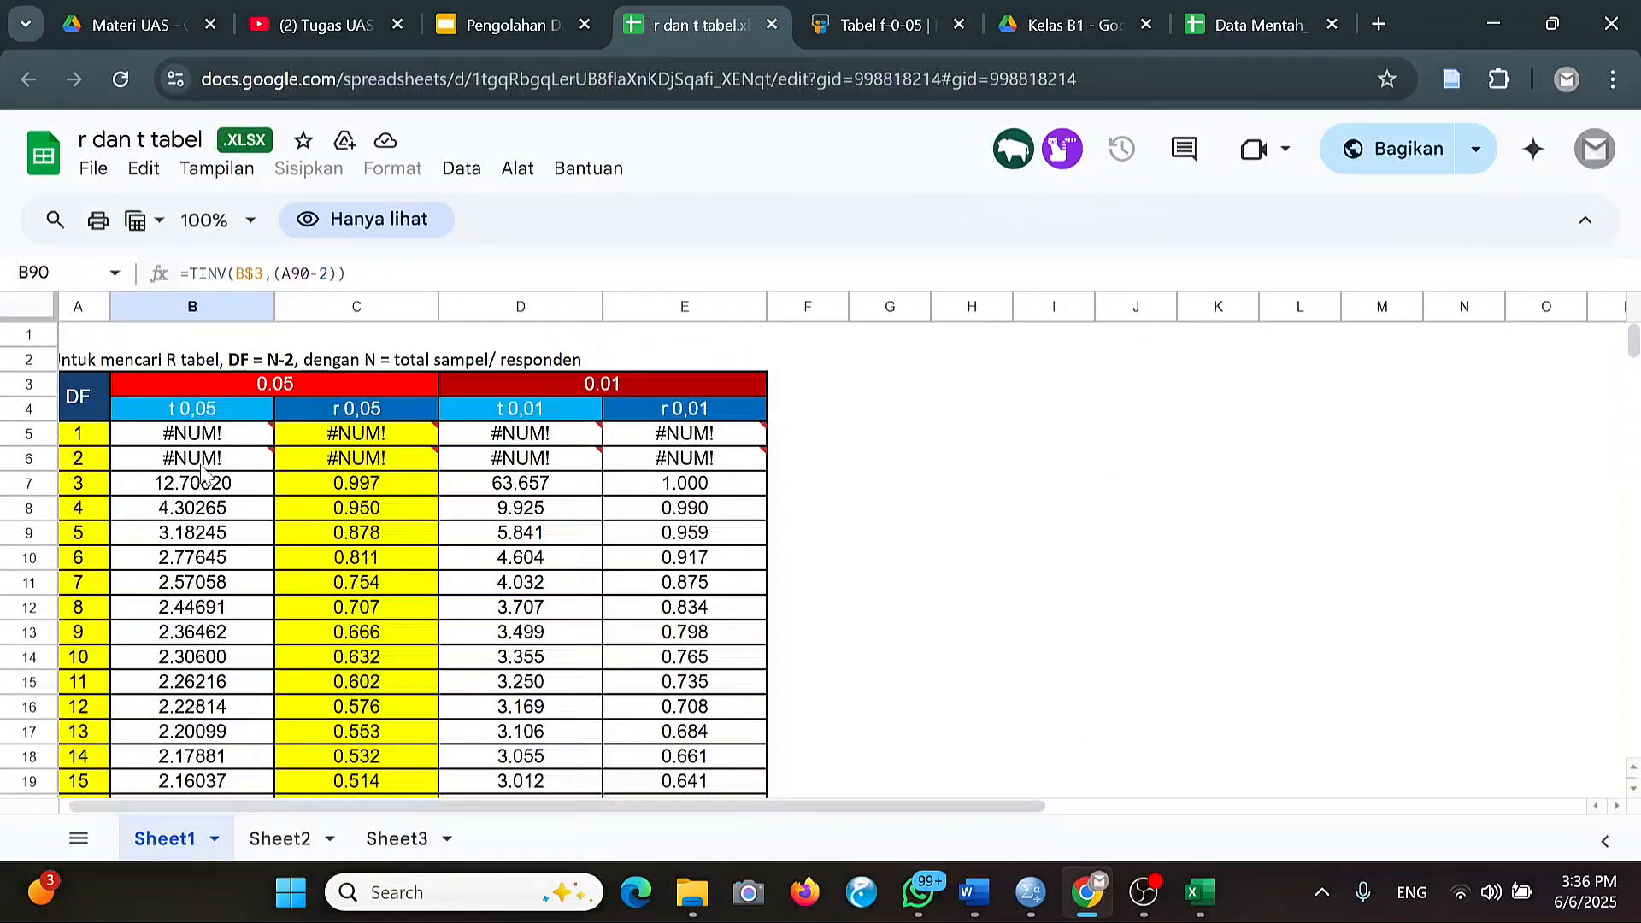
scroll(203, 500, down, 8)
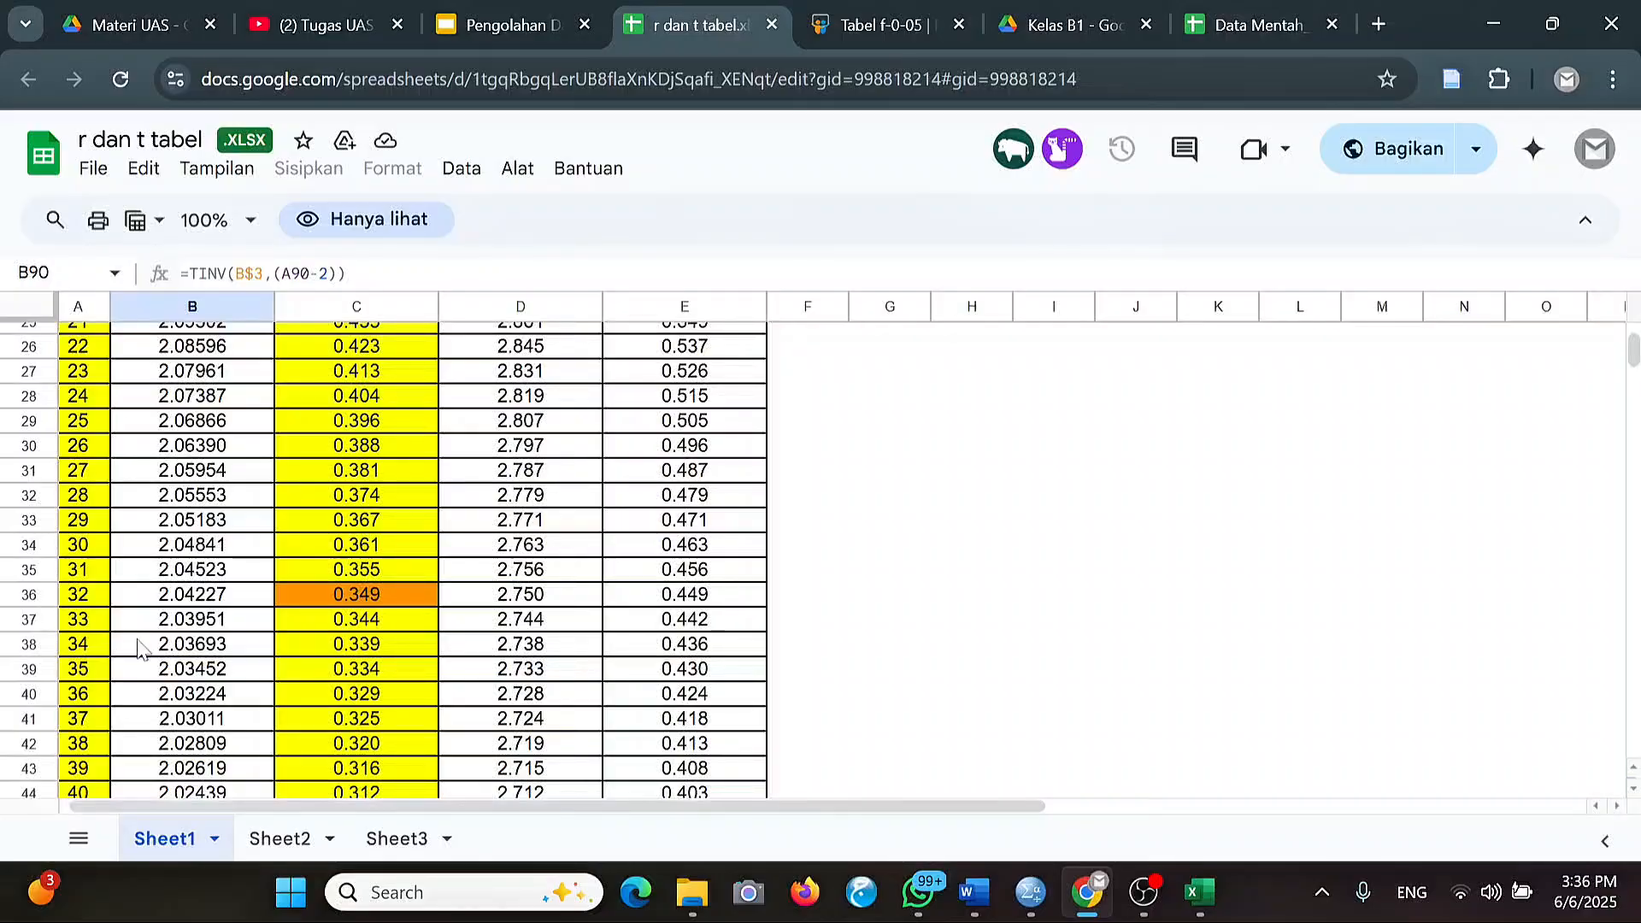
scroll(141, 650, down, 14)
scroll(141, 650, down, 4)
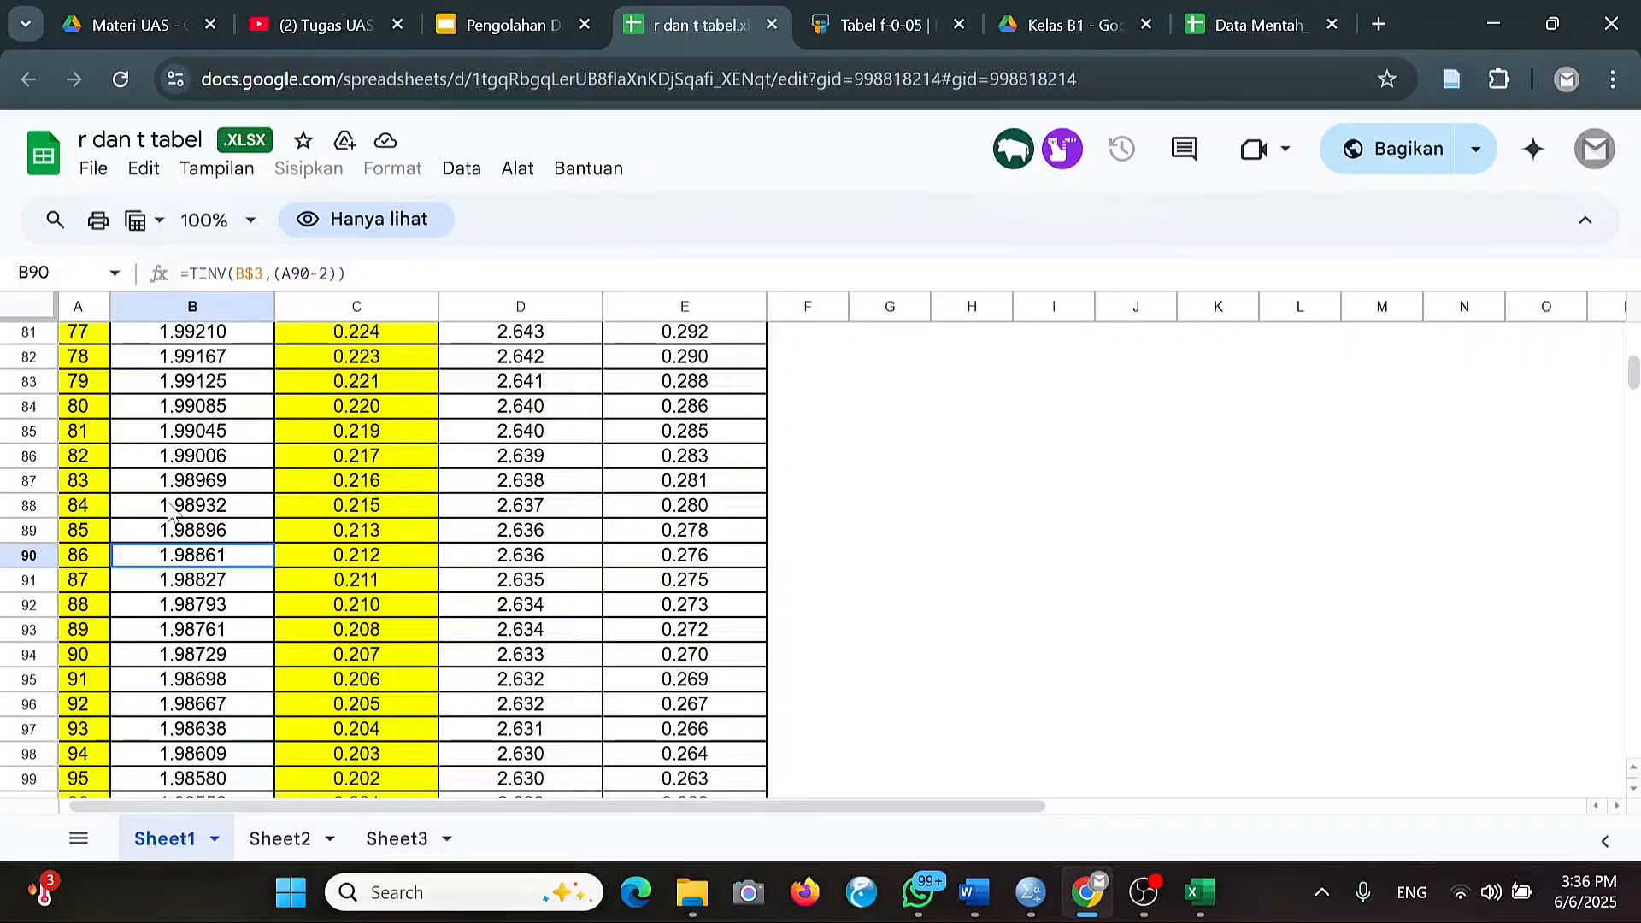
key(Up)
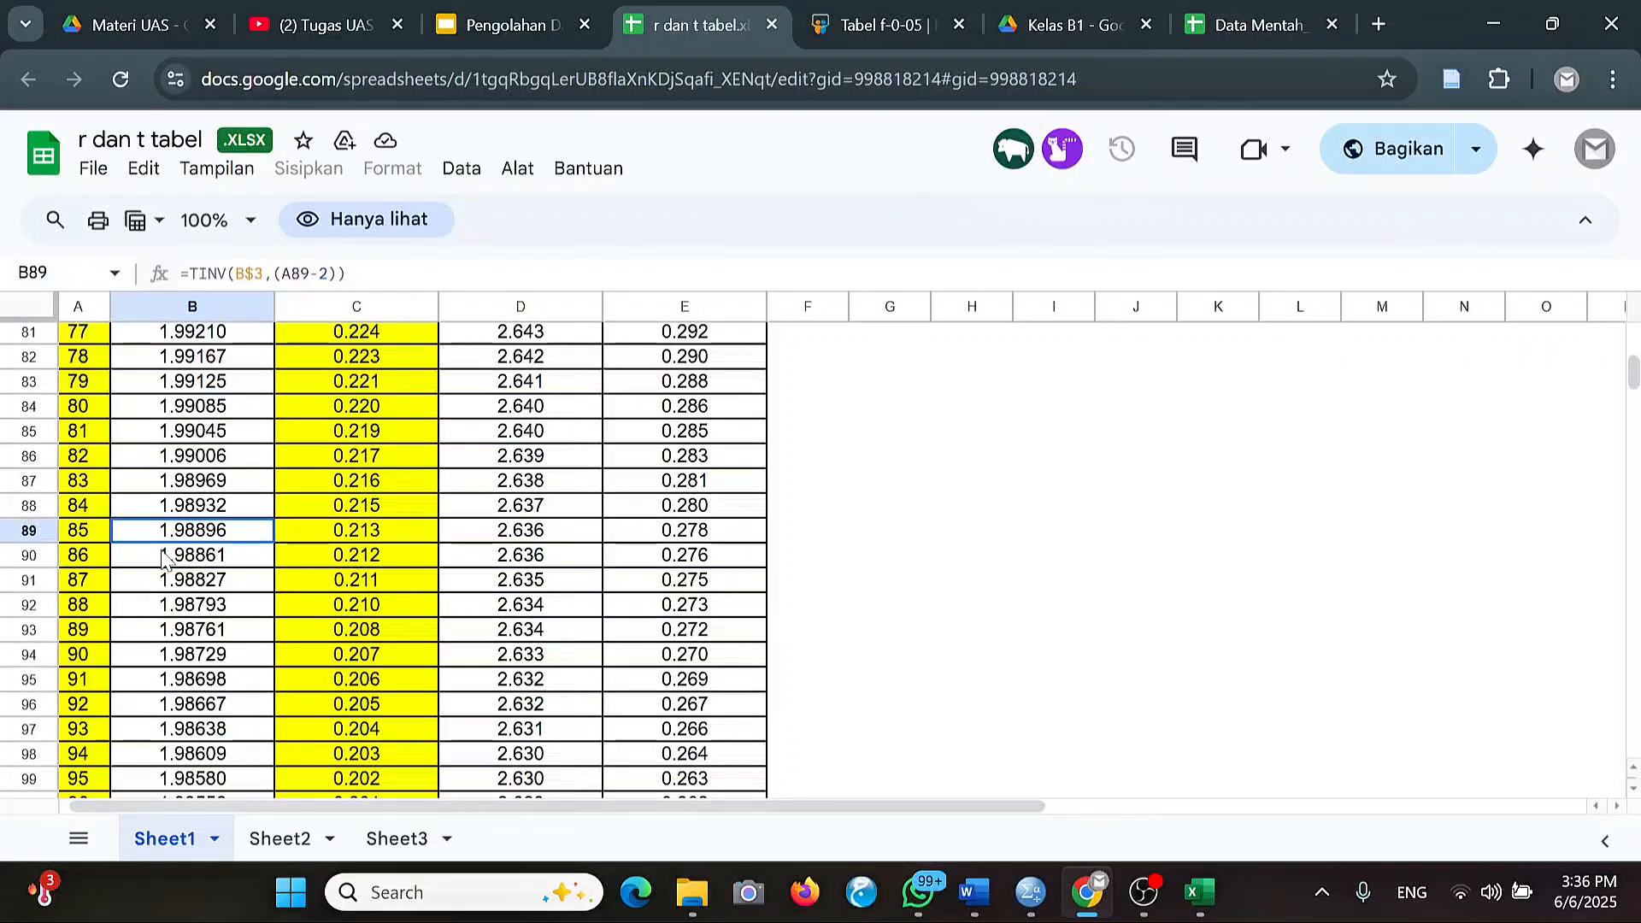
key(Down)
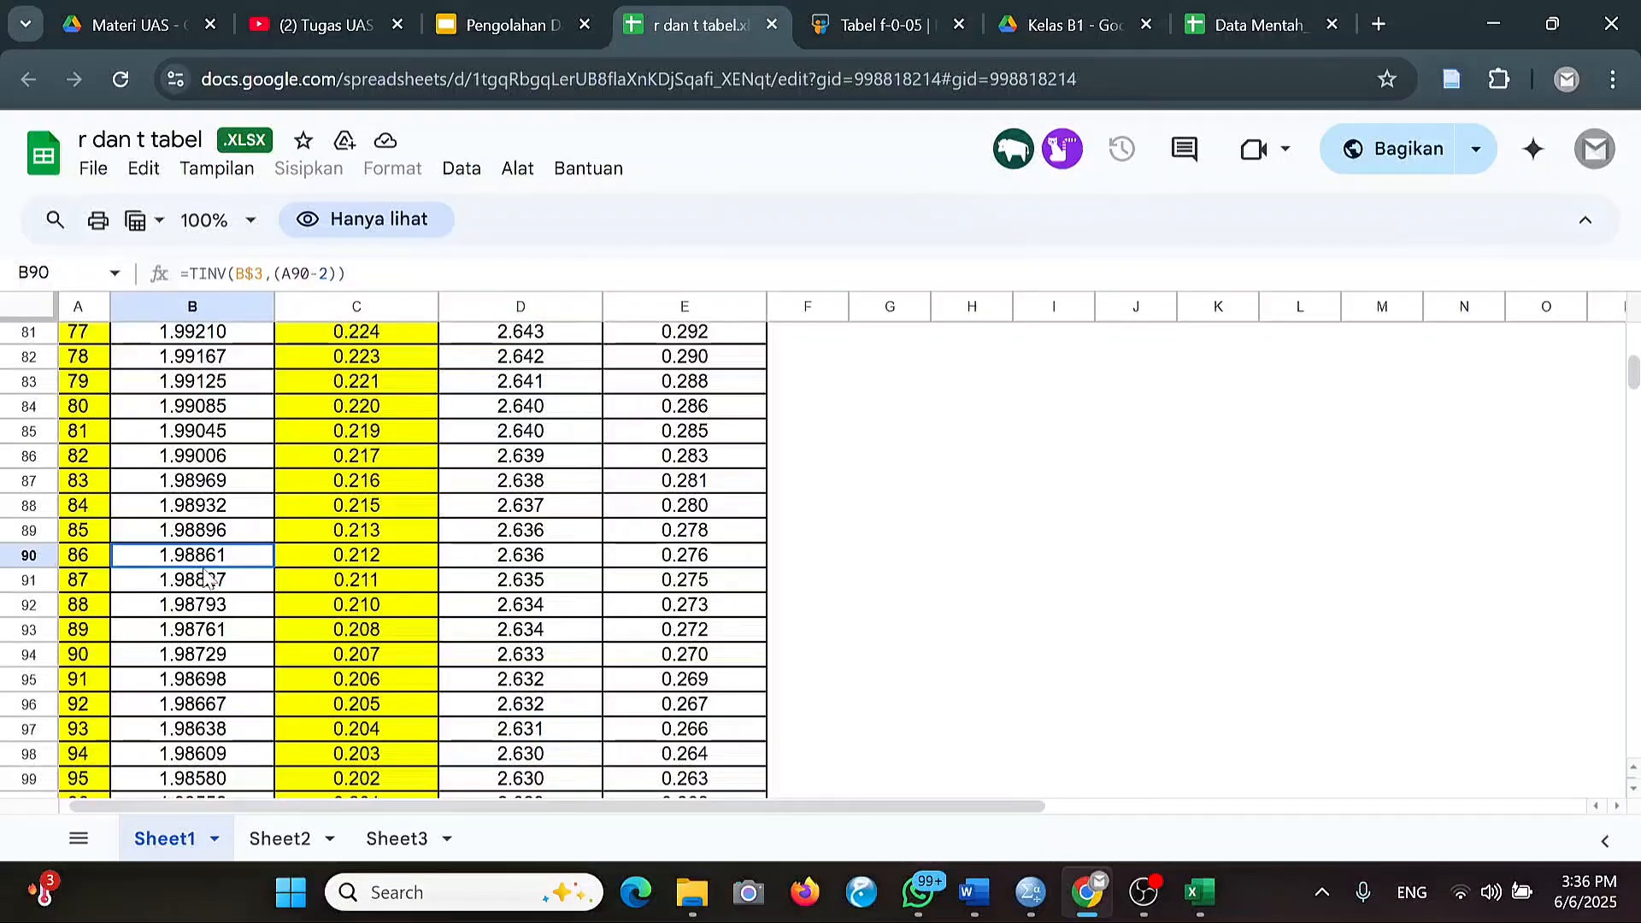
Return to the Word report and read the t table explanation and the Ho and Ha hypotheses under Uji Parsial T.
click(974, 892)
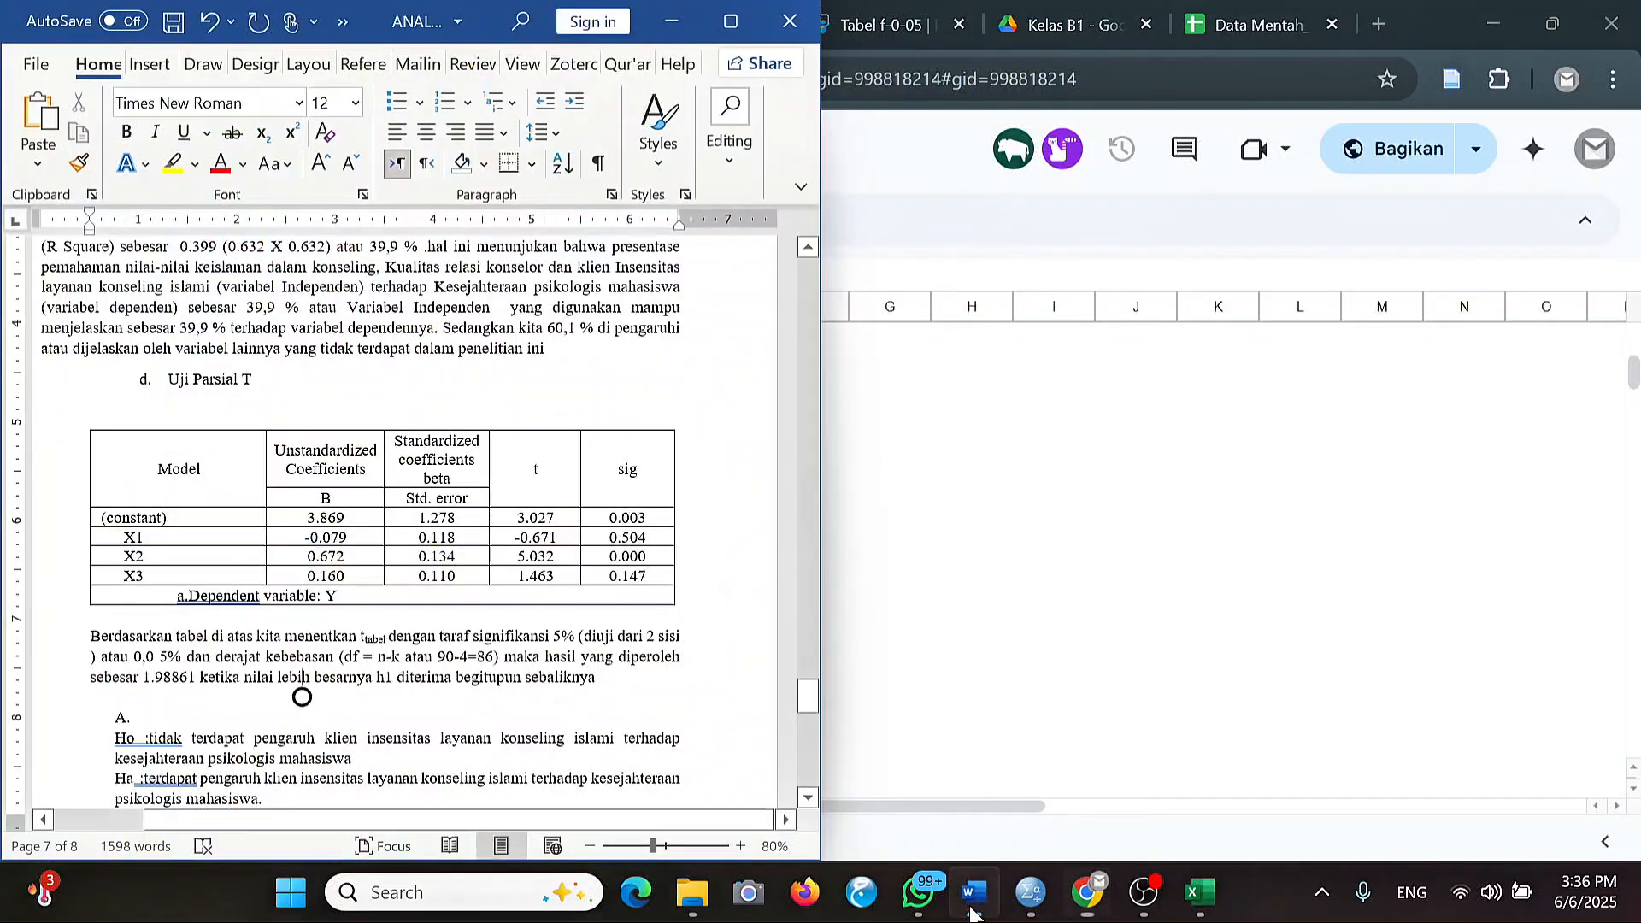
scroll(302, 697, down, 3)
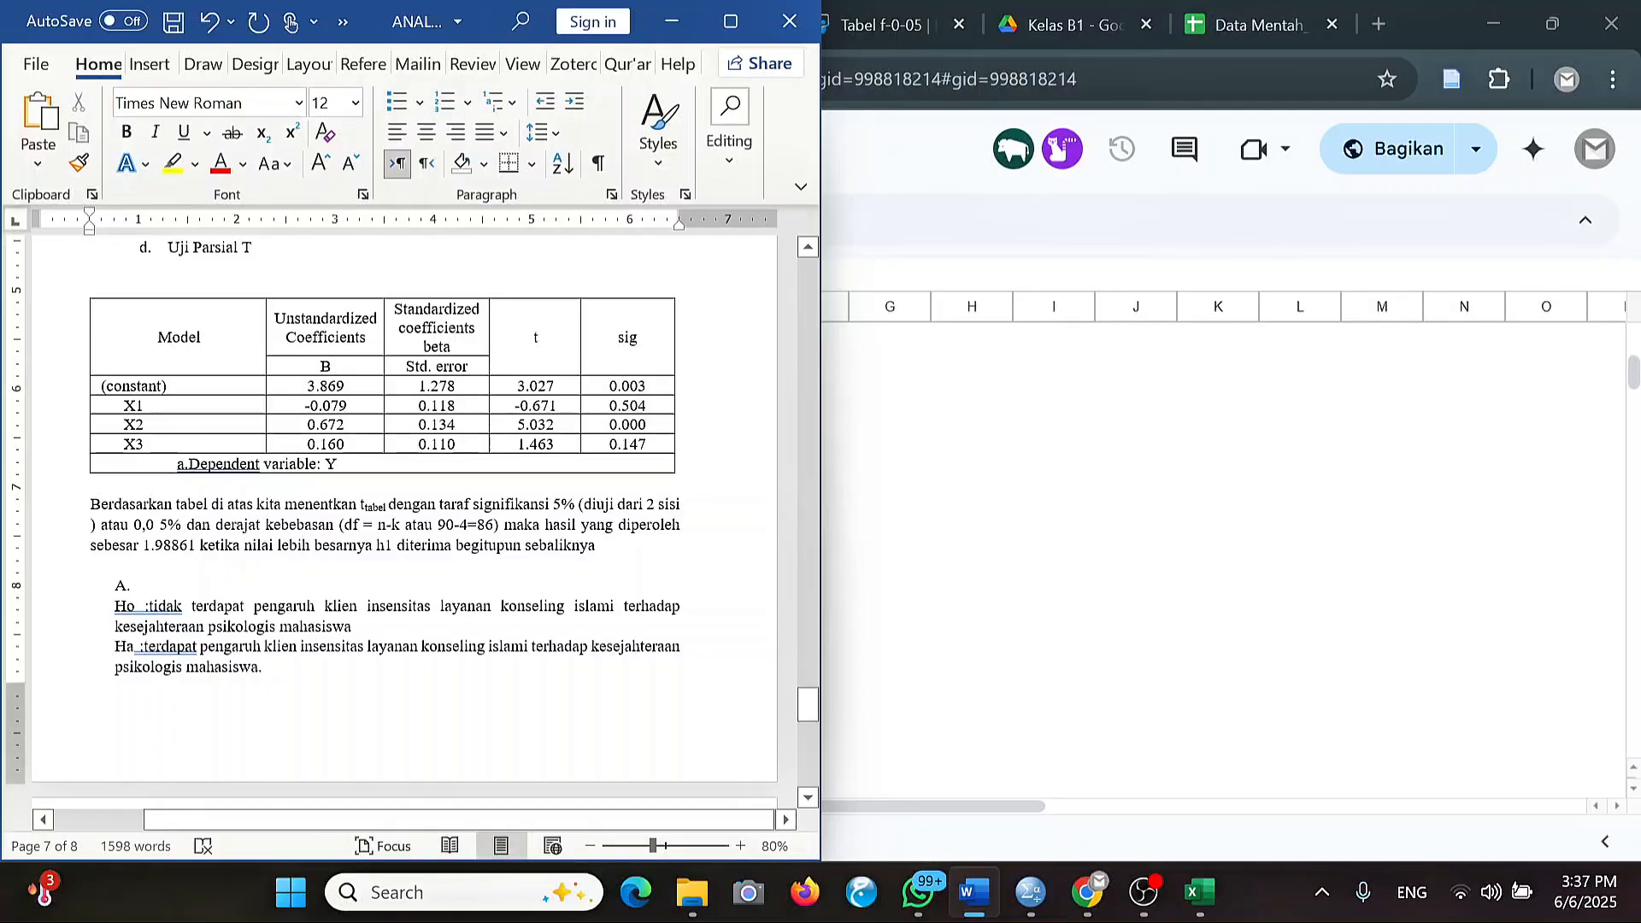
scroll(304, 561, down, 2)
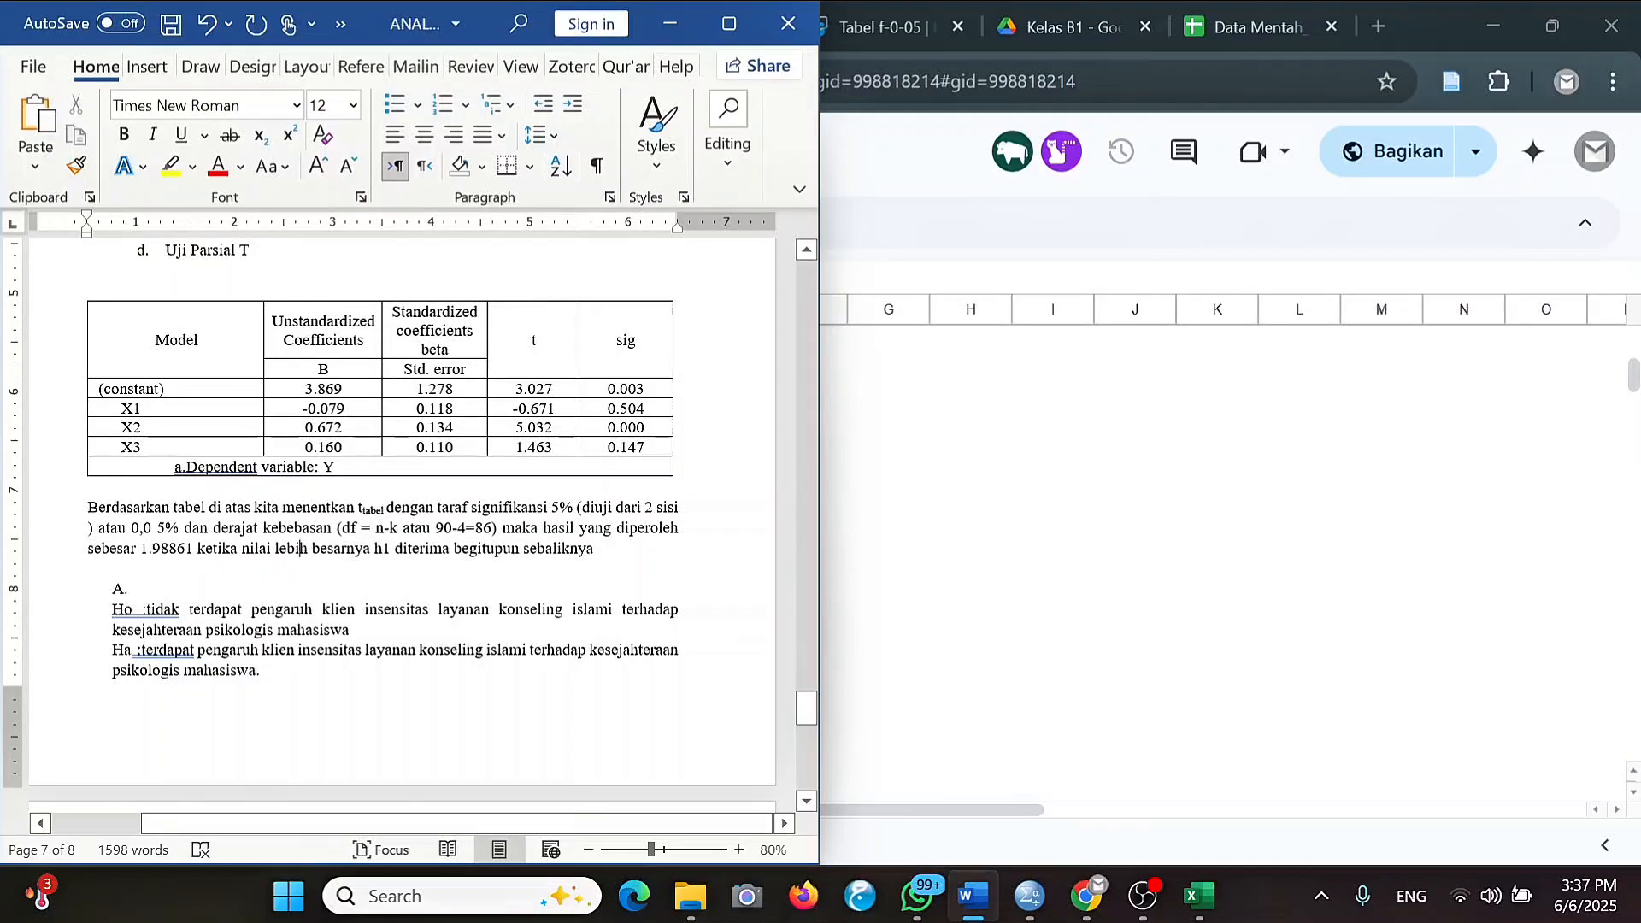
scroll(299, 485, down, 2)
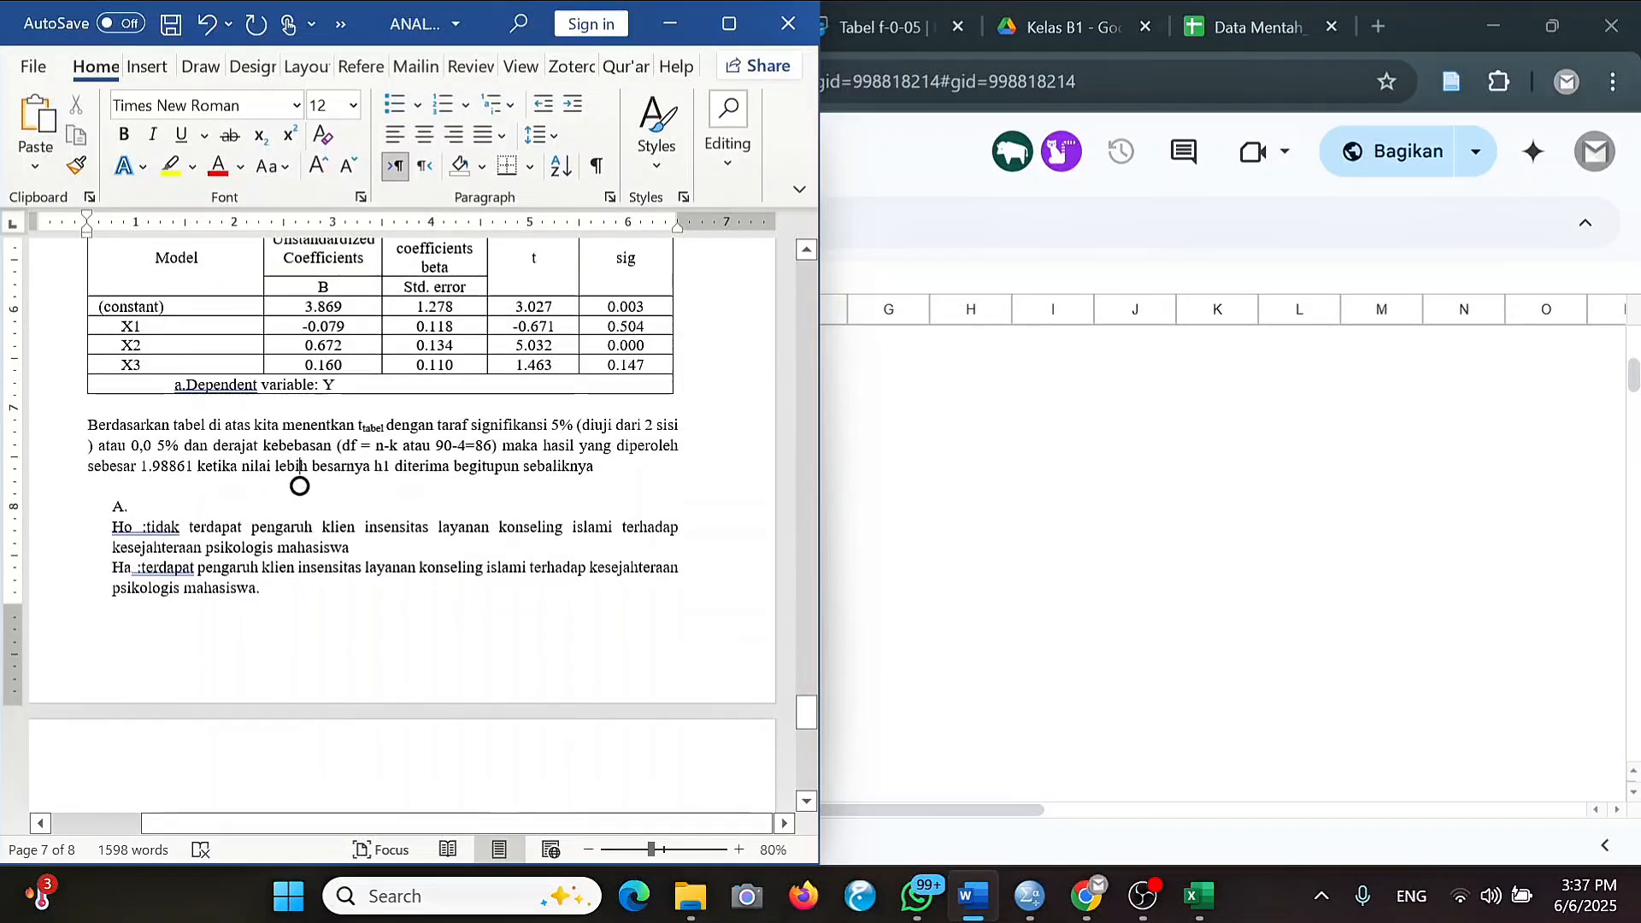